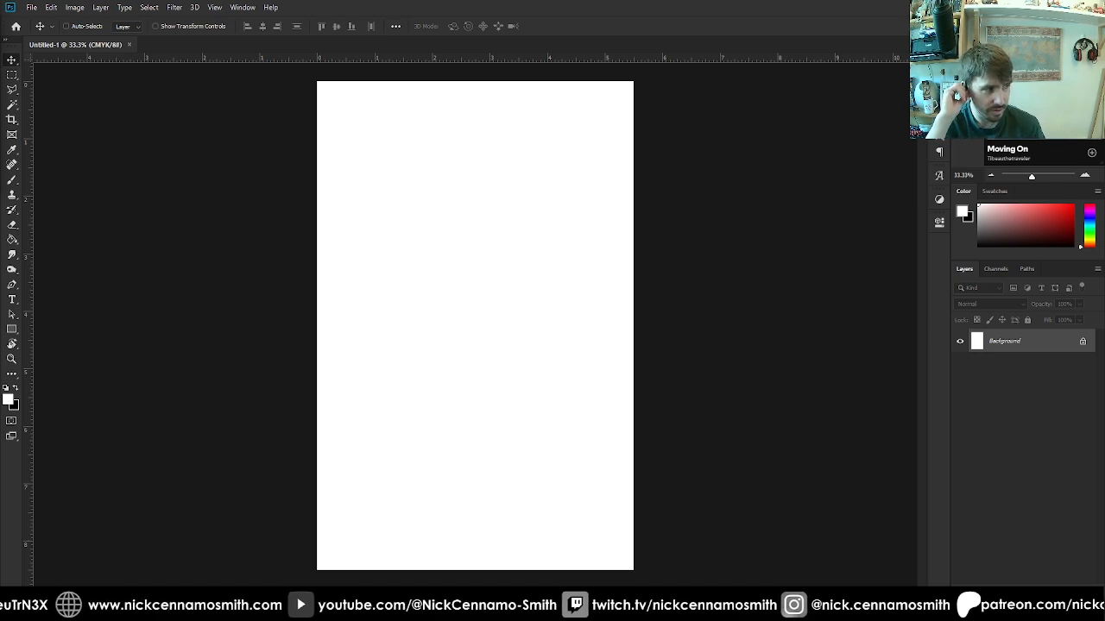
key(XF86AudioLowerVolume)
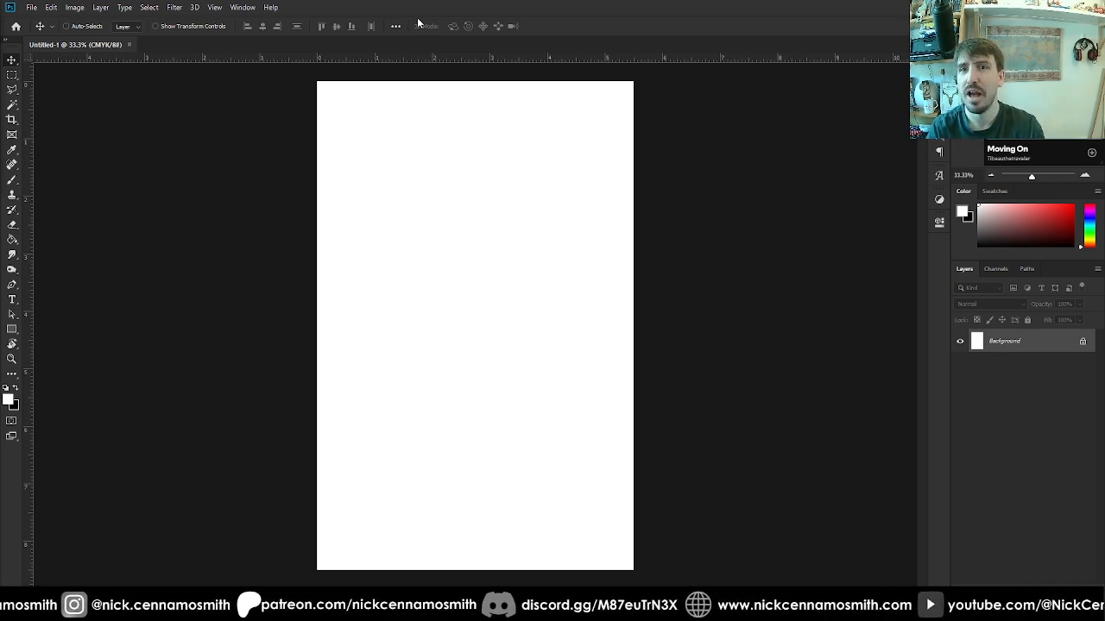
Activate the Brush tool and choose the KYLE Ultimate Pencil preset from the Dry Media Brushes
key(ctrl+1)
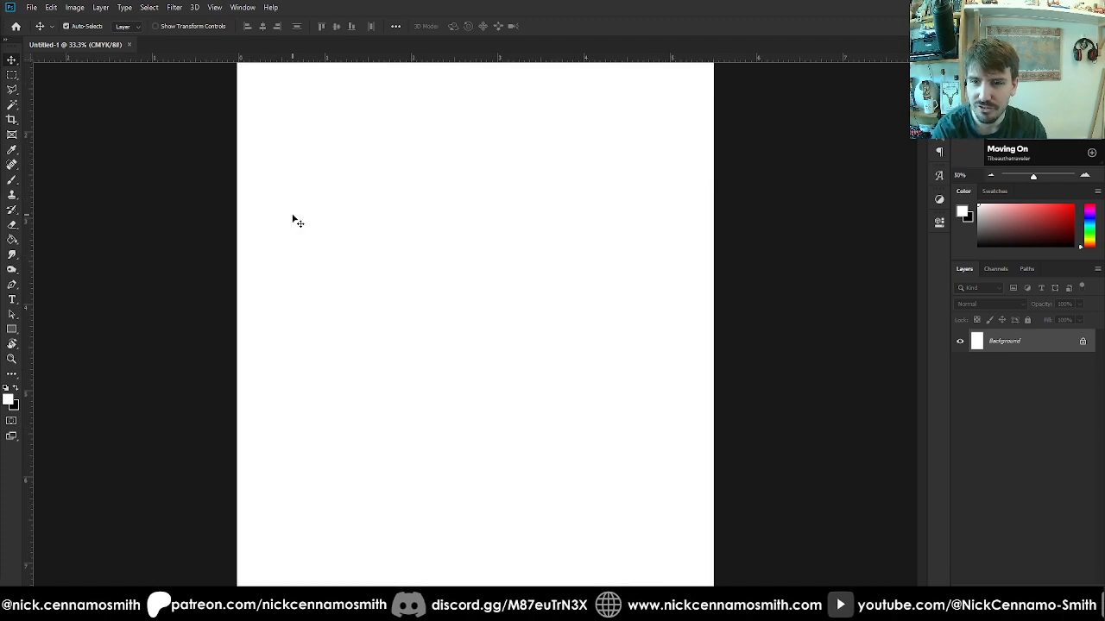
drag(630, 367, 636, 327)
key(b)
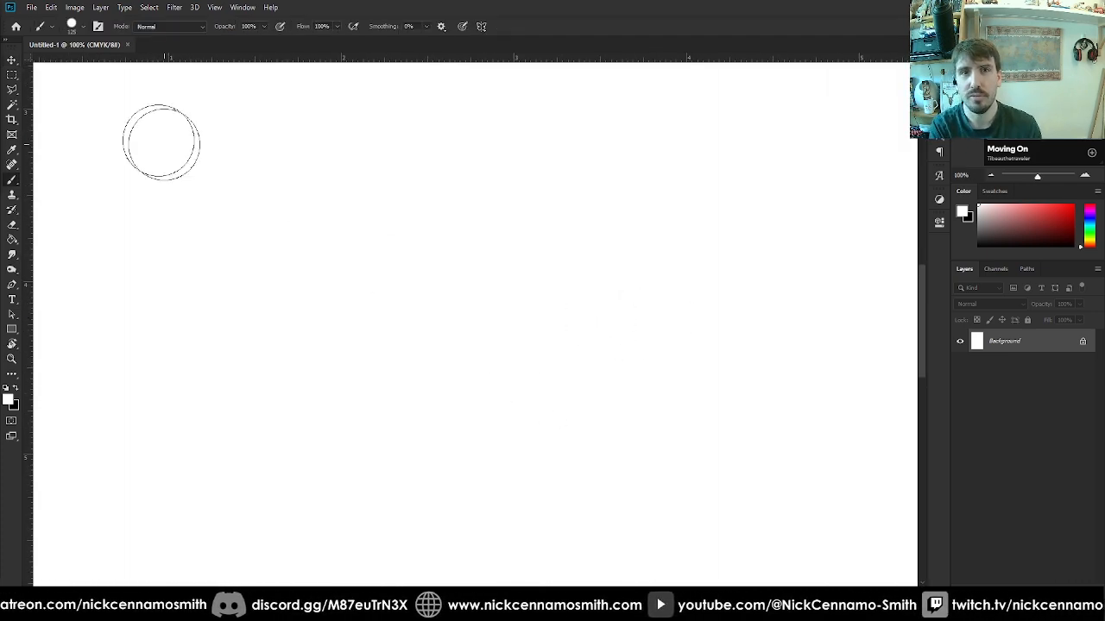
click(84, 28)
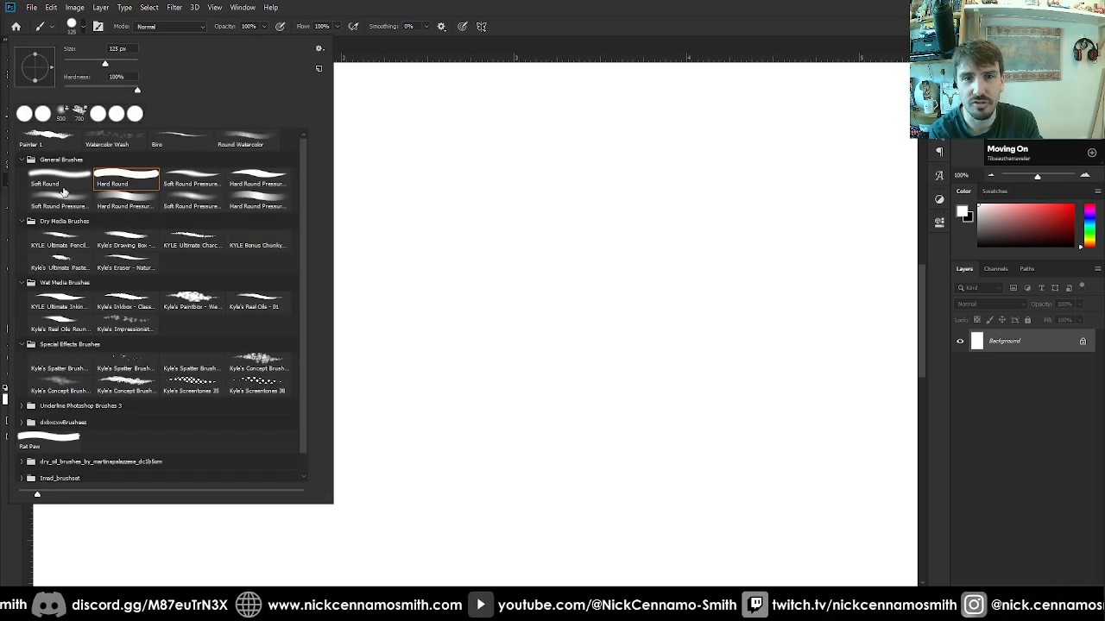
click(76, 240)
click(595, 173)
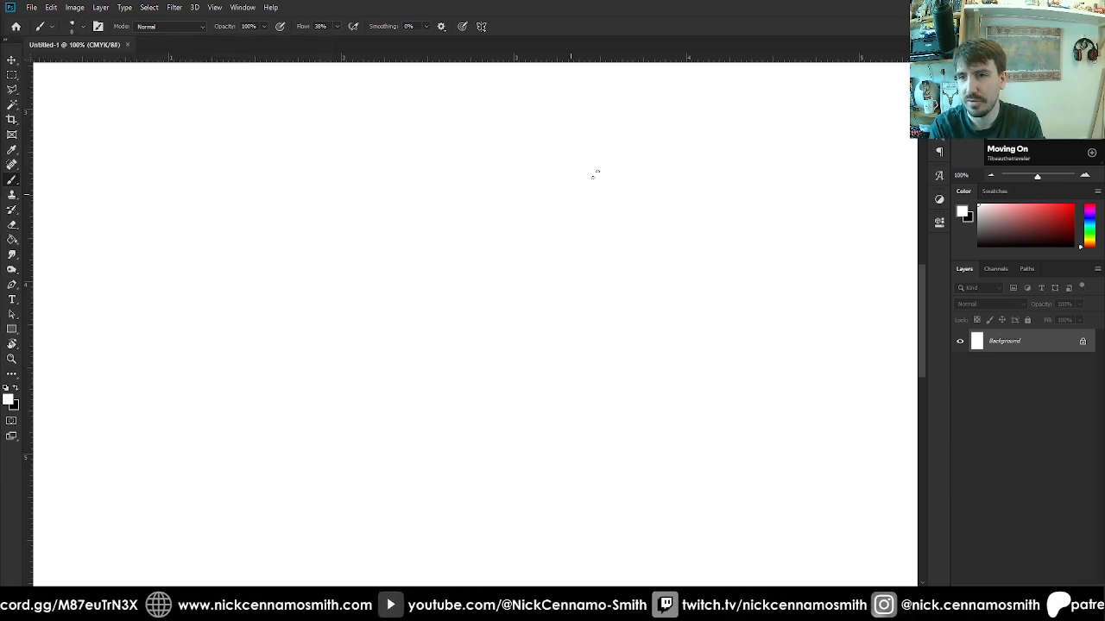
Set the foreground colour to black and add a new empty layer above the background
click(655, 341)
key(z)
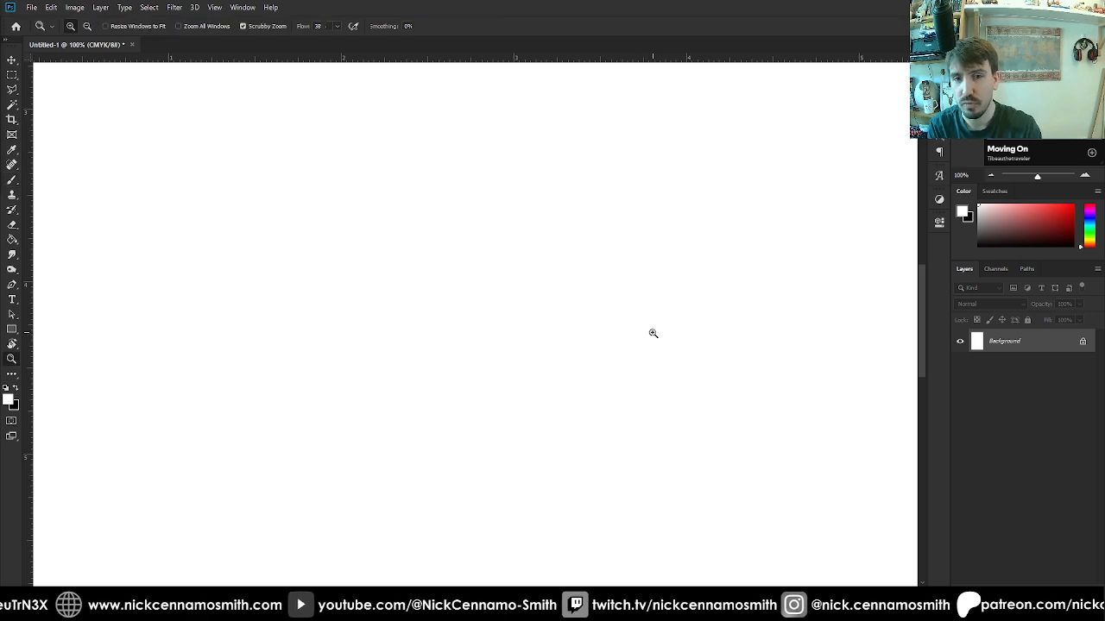
key(x)
key(b)
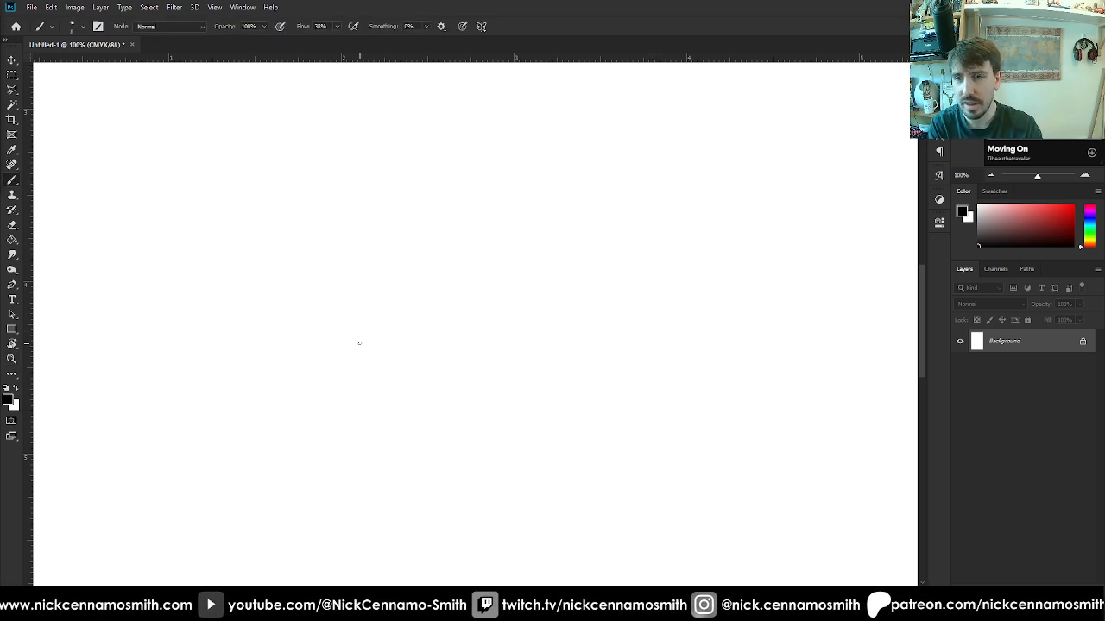
drag(324, 359, 552, 350)
key(ctrl+z)
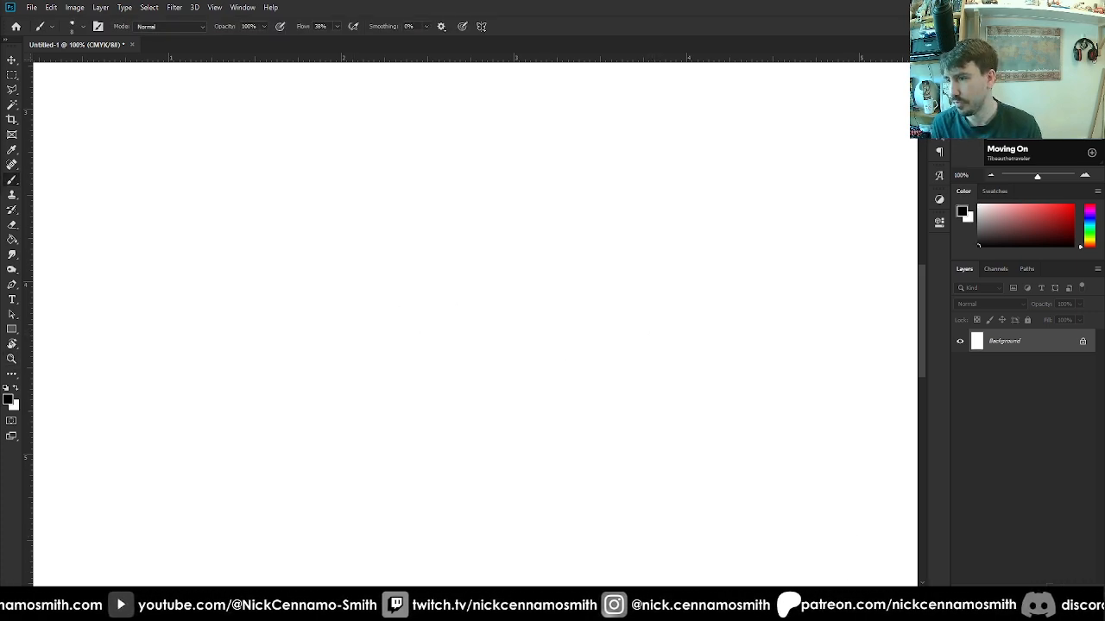
key(ctrl+shift+alt+n)
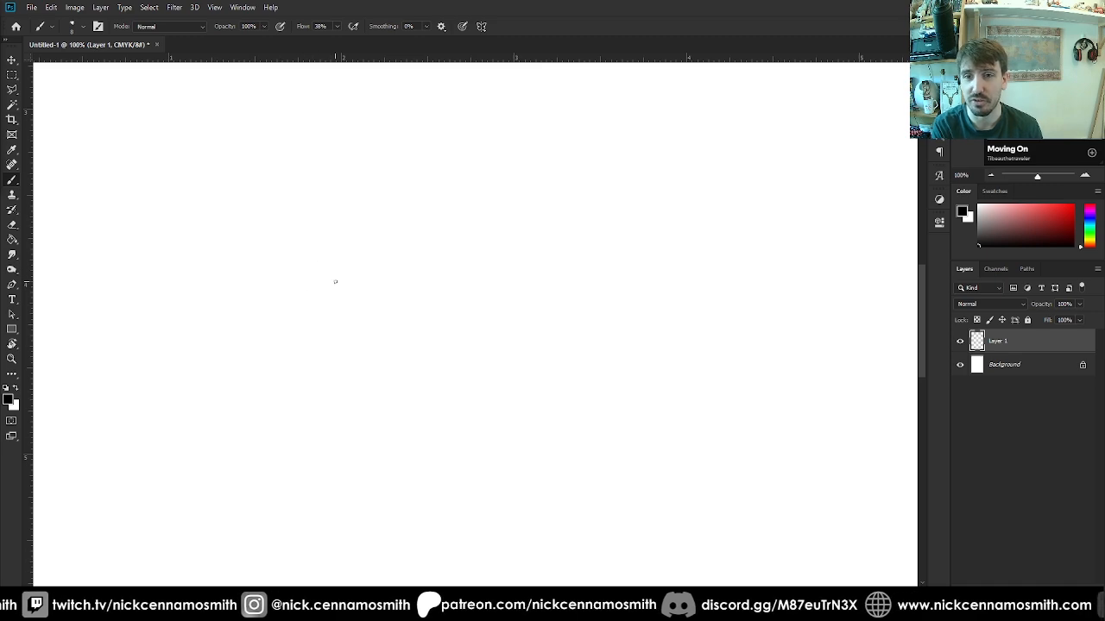
Try sketching a crescent moon outline on the empty layer with the pencil brush
mouse_move(347, 240)
mouse_down()
mouse_move(404, 250)
mouse_move(383, 221)
mouse_move(383, 299)
mouse_move(339, 233)
mouse_move(330, 272)
mouse_move(419, 200)
mouse_move(403, 185)
mouse_move(398, 274)
mouse_move(352, 220)
mouse_up()
key(ctrl+z)
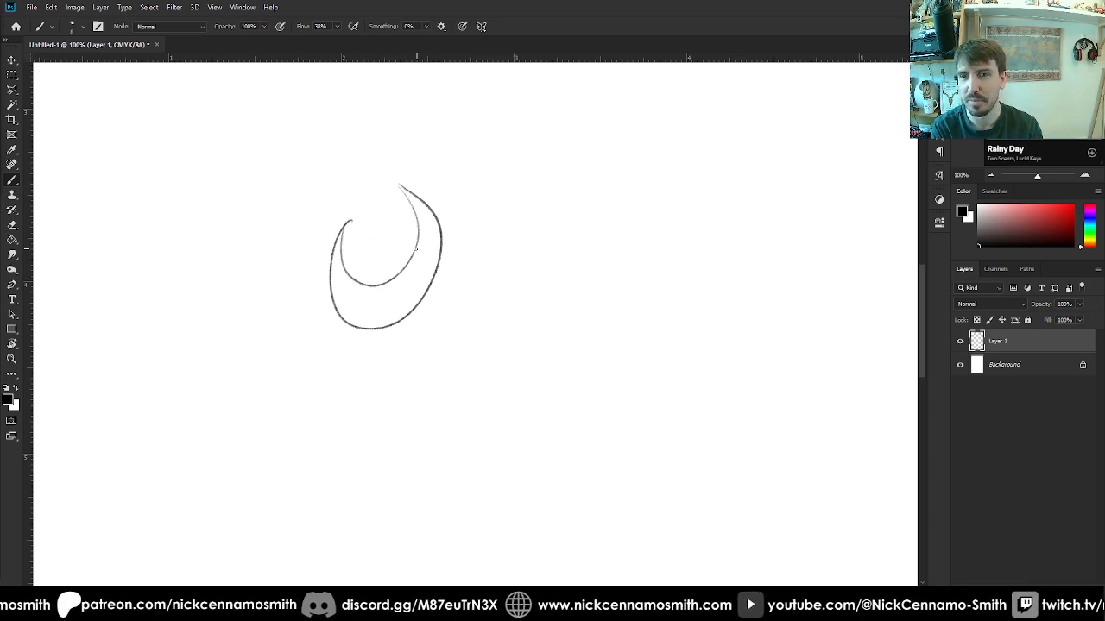
key(ctrl+z)
key(ctrl+z)
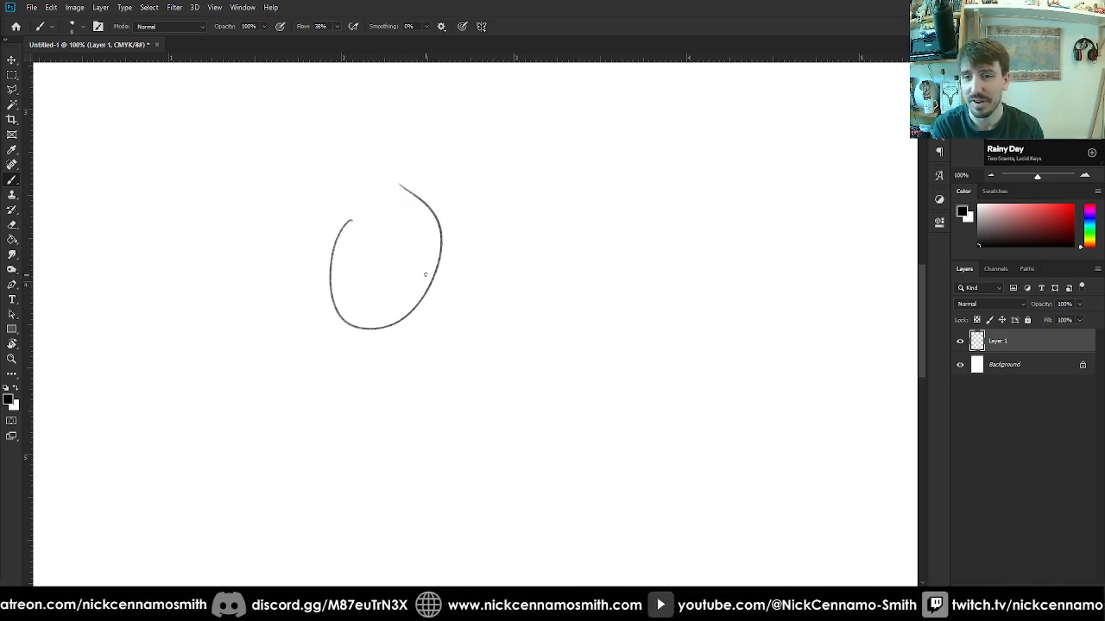
key(ctrl+z)
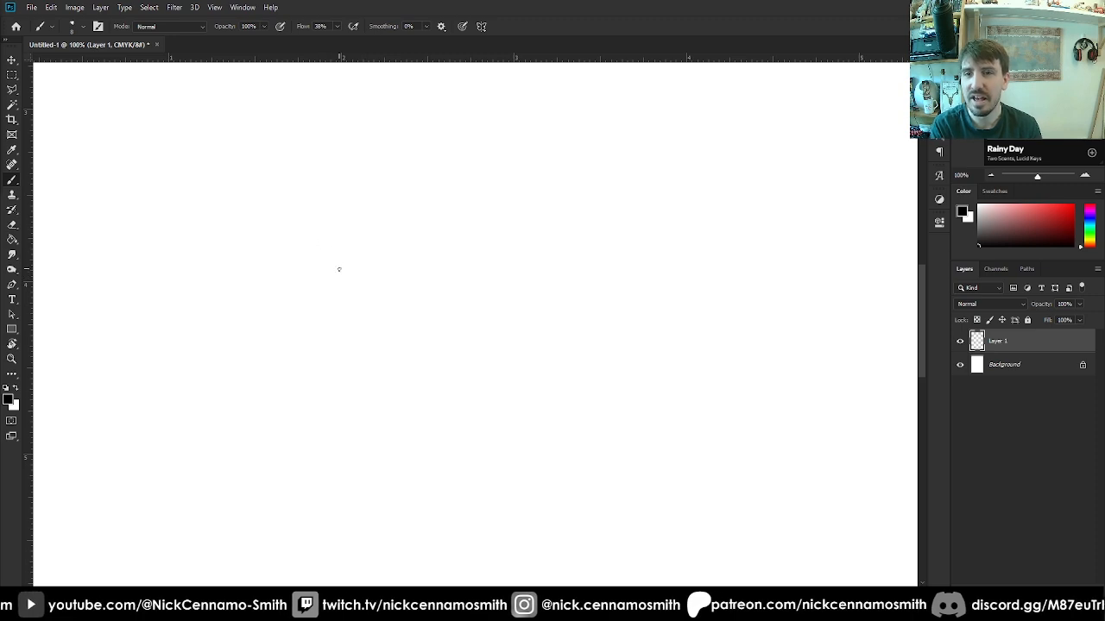
Try sketching a large four-pointed star with a smaller four-pointed star at its upper right
mouse_move(328, 254)
mouse_down()
mouse_move(455, 246)
mouse_move(415, 215)
mouse_move(371, 216)
mouse_move(319, 261)
mouse_up()
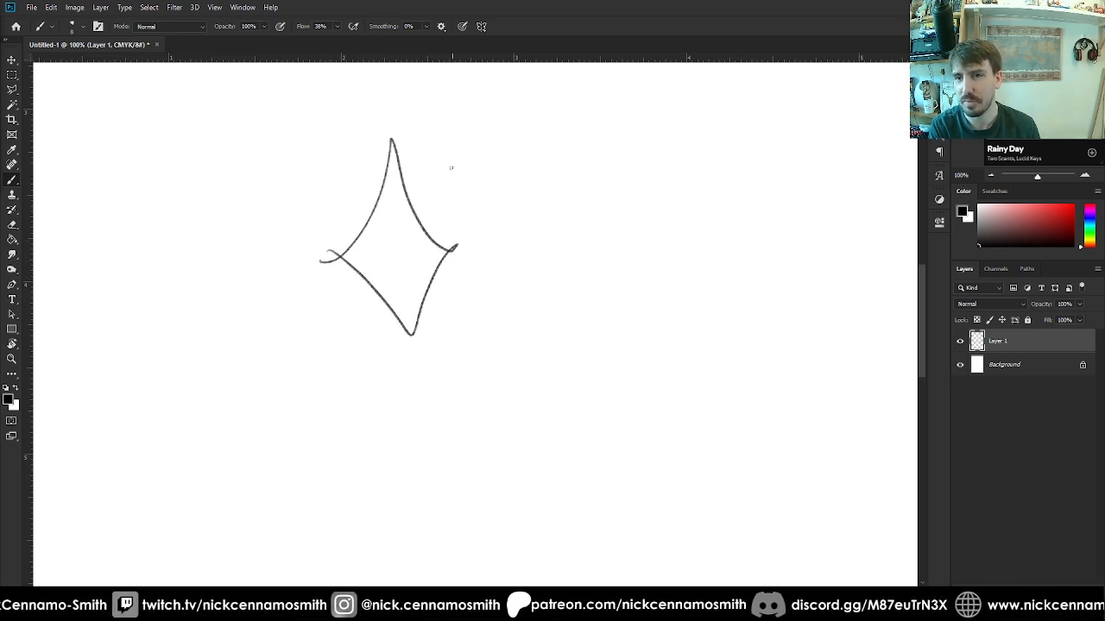
drag(447, 142, 466, 194)
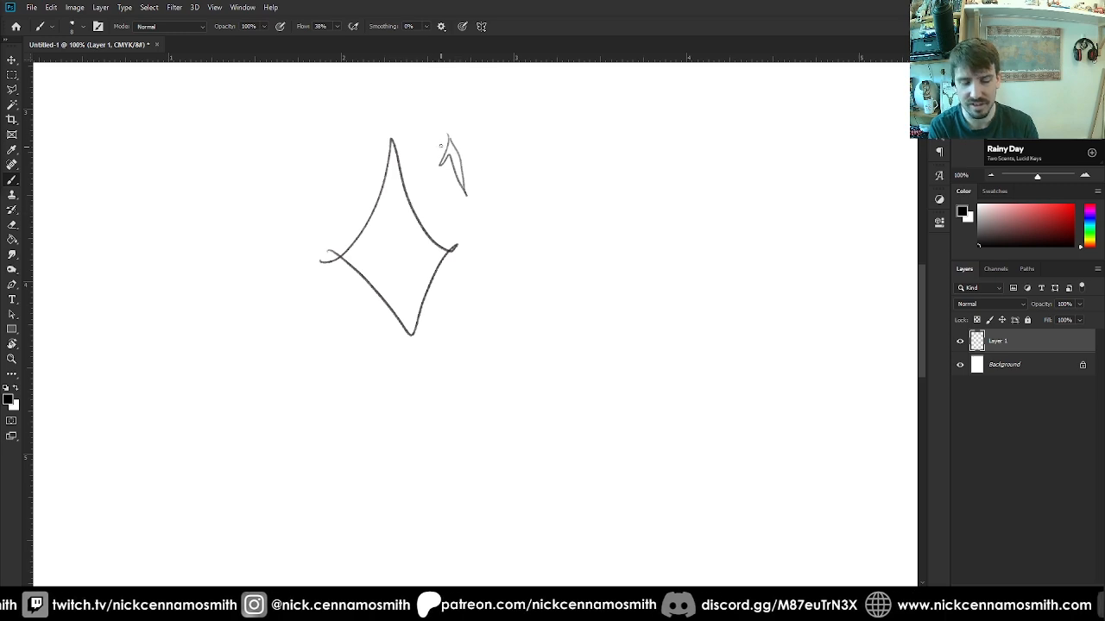
key(ctrl+z)
mouse_move(449, 136)
mouse_down()
mouse_move(439, 163)
mouse_move(458, 186)
mouse_move(466, 148)
mouse_up()
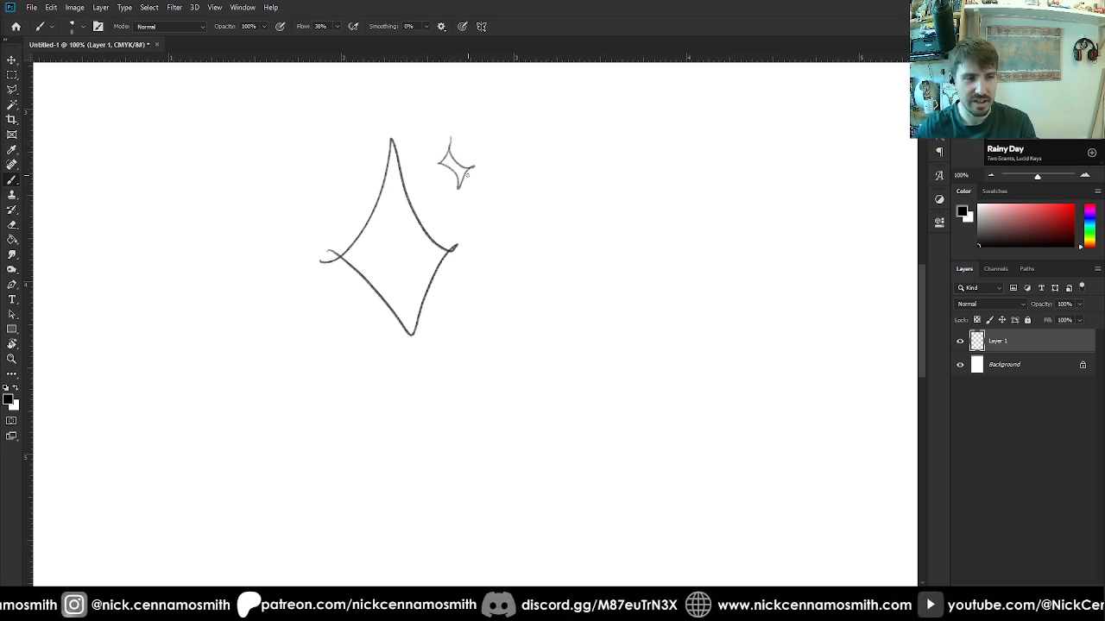
key(ctrl+z)
key(ctrl+z)
key(ctrl+z)
key(ctrl+z)
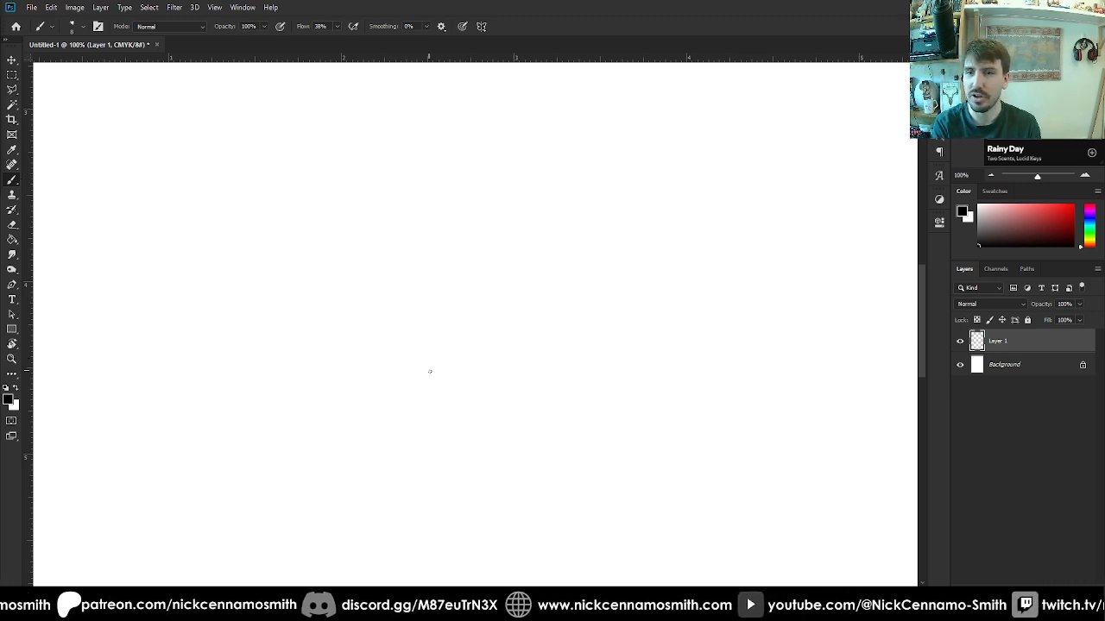
Try sketching another four-pointed star outline with inward-curving sides on the empty layer
mouse_move(428, 189)
mouse_down()
mouse_move(383, 265)
mouse_move(421, 335)
mouse_move(458, 273)
mouse_move(430, 191)
mouse_up()
mouse_move(498, 190)
mouse_down()
mouse_move(467, 247)
mouse_move(530, 229)
mouse_move(498, 191)
mouse_up()
key(ctrl+z)
key(ctrl+z)
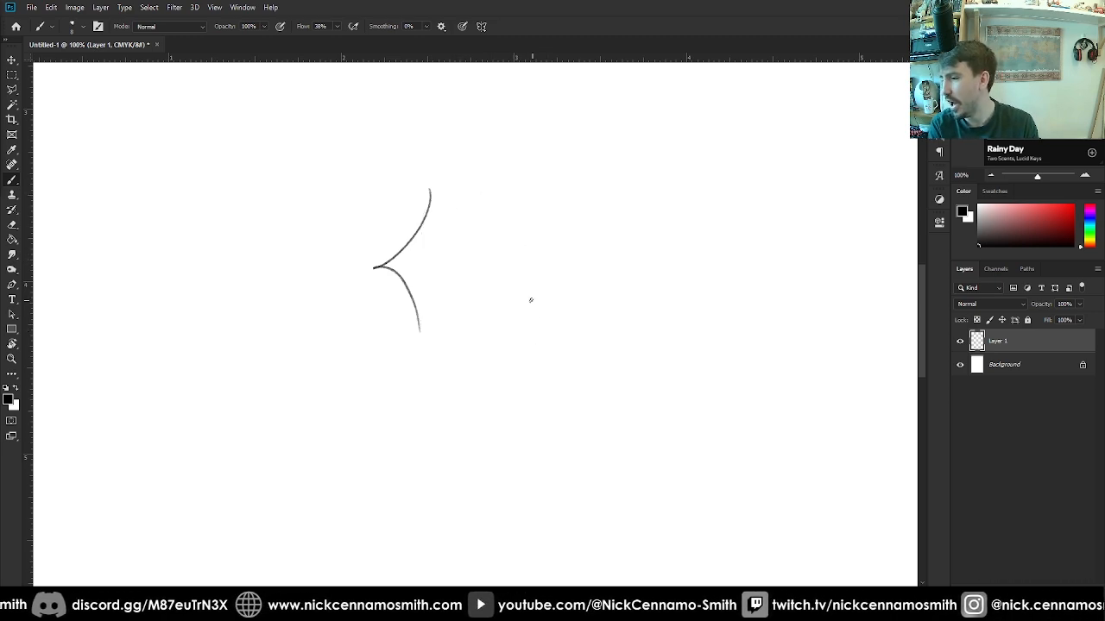
key(ctrl+z)
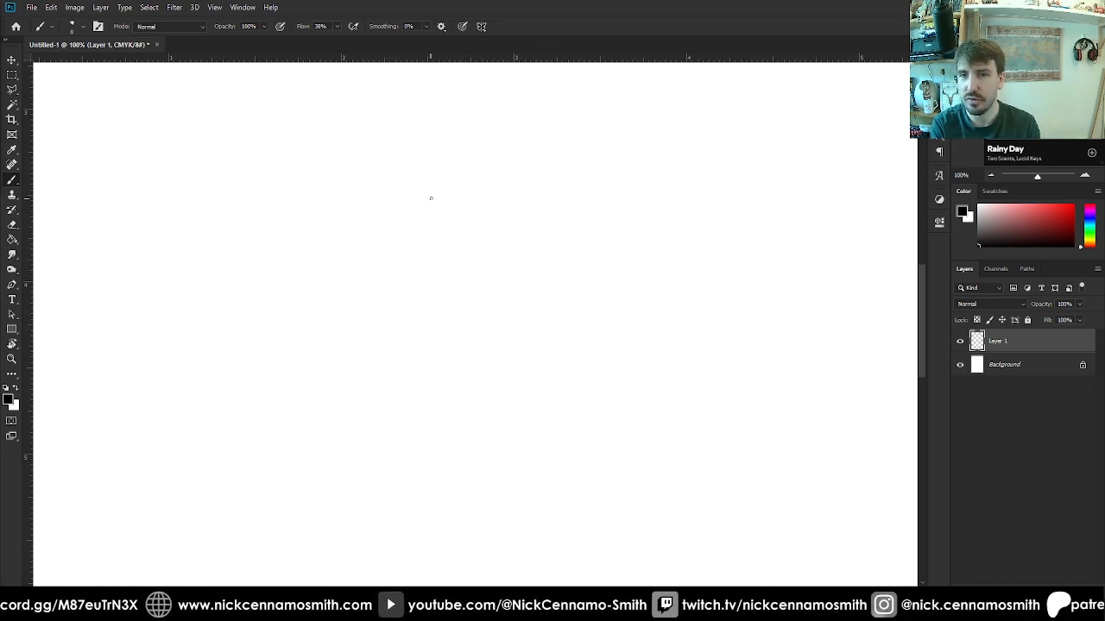
Sketch a five-pointed star with one continuous crossing line and rotate it about 180 degrees
mouse_move(432, 177)
mouse_down()
mouse_move(474, 230)
mouse_move(469, 315)
mouse_move(439, 175)
mouse_up()
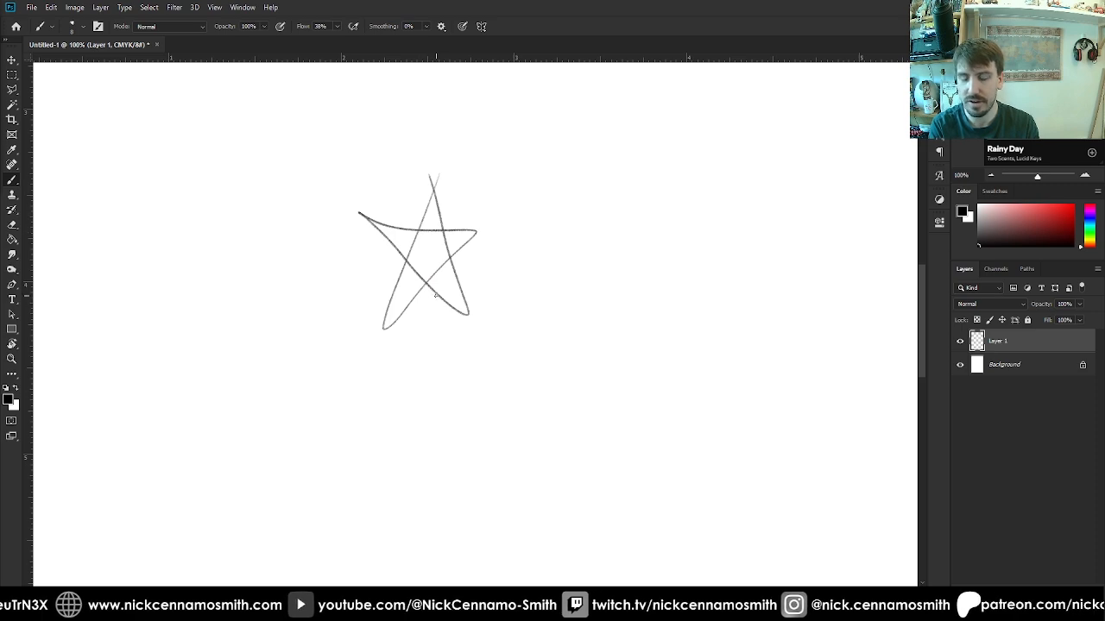
key(ctrl+t)
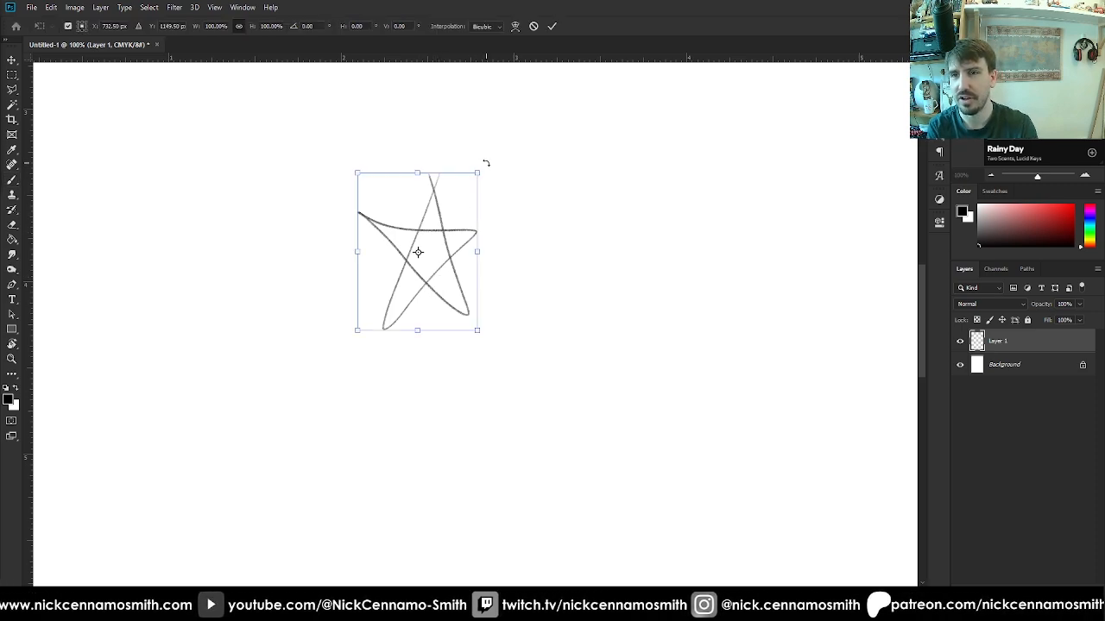
mouse_move(486, 164)
mouse_down()
mouse_move(503, 271)
mouse_move(328, 218)
mouse_move(374, 349)
mouse_move(350, 348)
mouse_move(370, 353)
mouse_up()
key(Return)
key(b)
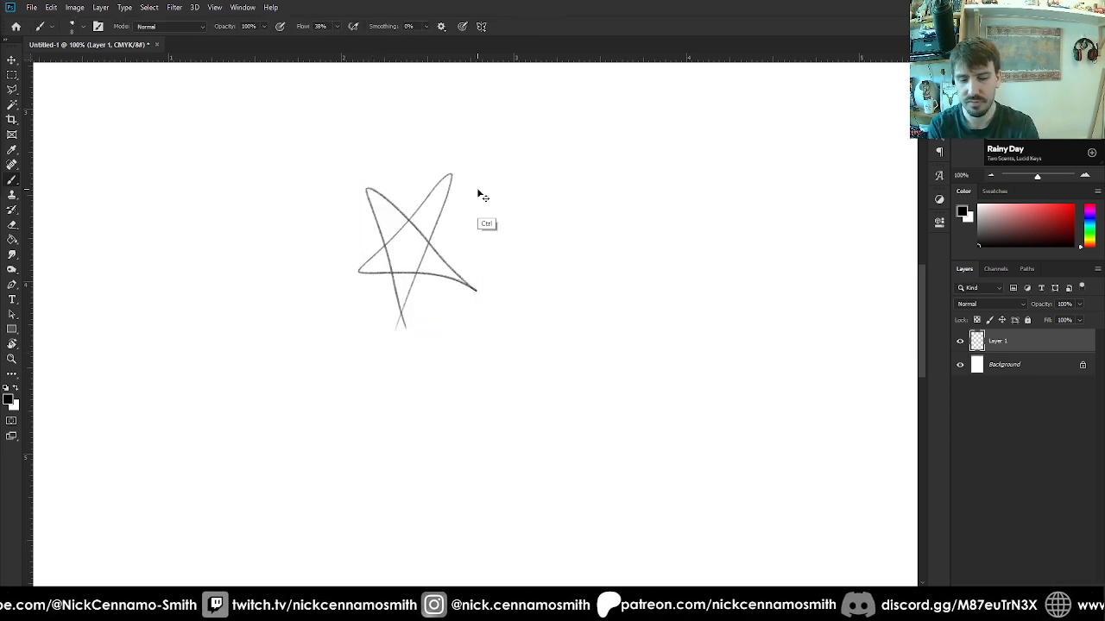
Duplicate the star layer, rotate the copy about 180 degrees, centre it over the original and merge both into one layer
key(ctrl+j)
key(ctrl+t)
drag(495, 219, 259, 297)
drag(425, 273, 407, 277)
key(Return)
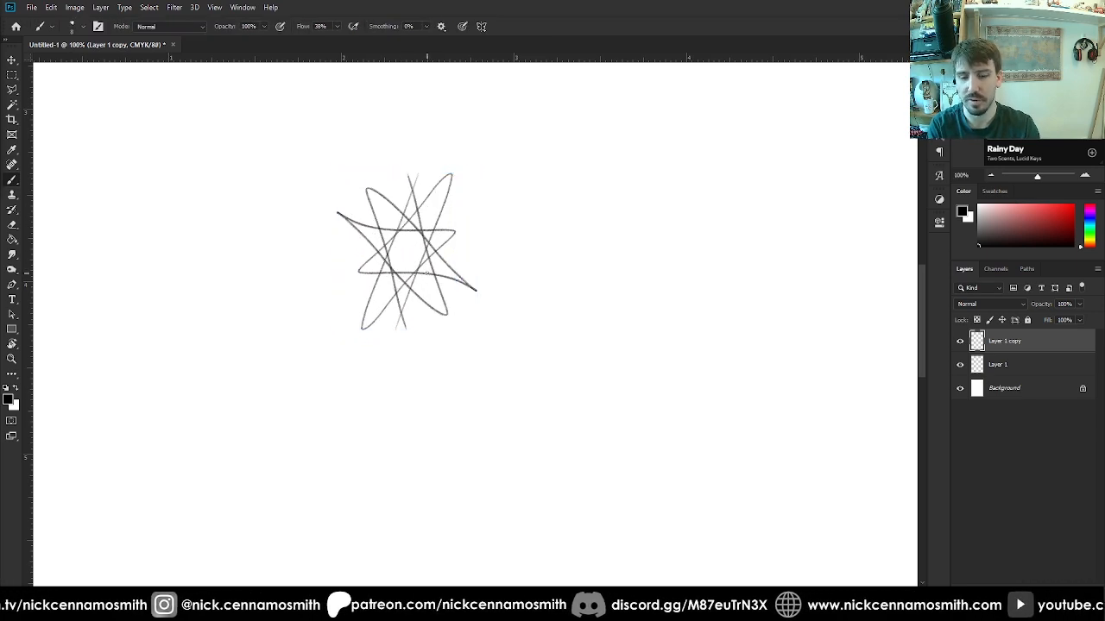
key(ctrl+e)
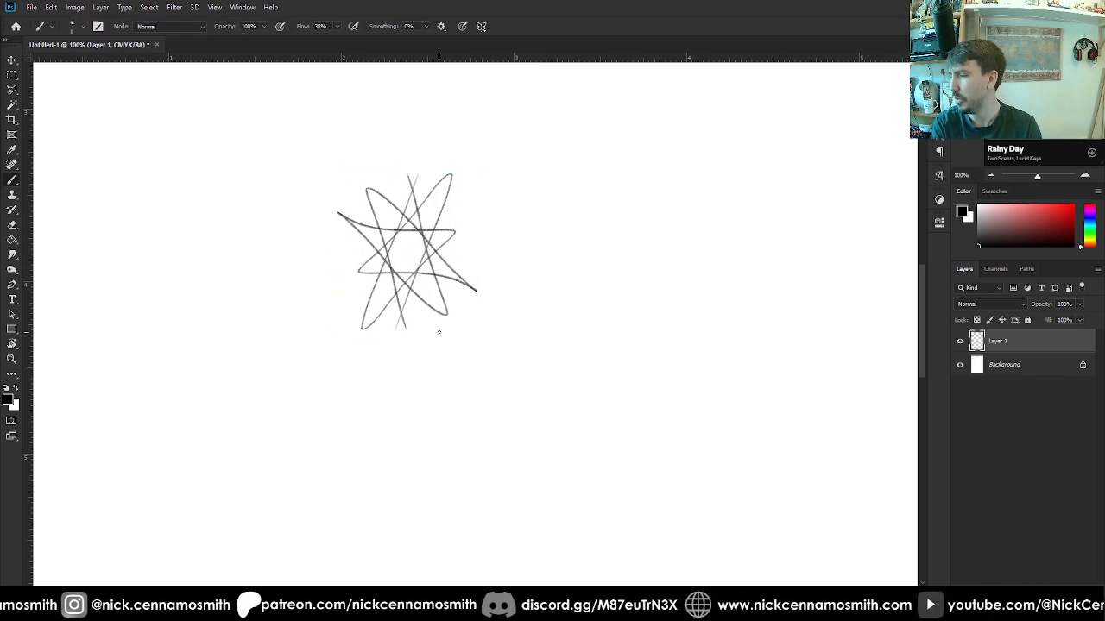
Try sketching a long curved tail sweeping from the star's lower edge around to the upper right
drag(416, 313, 615, 109)
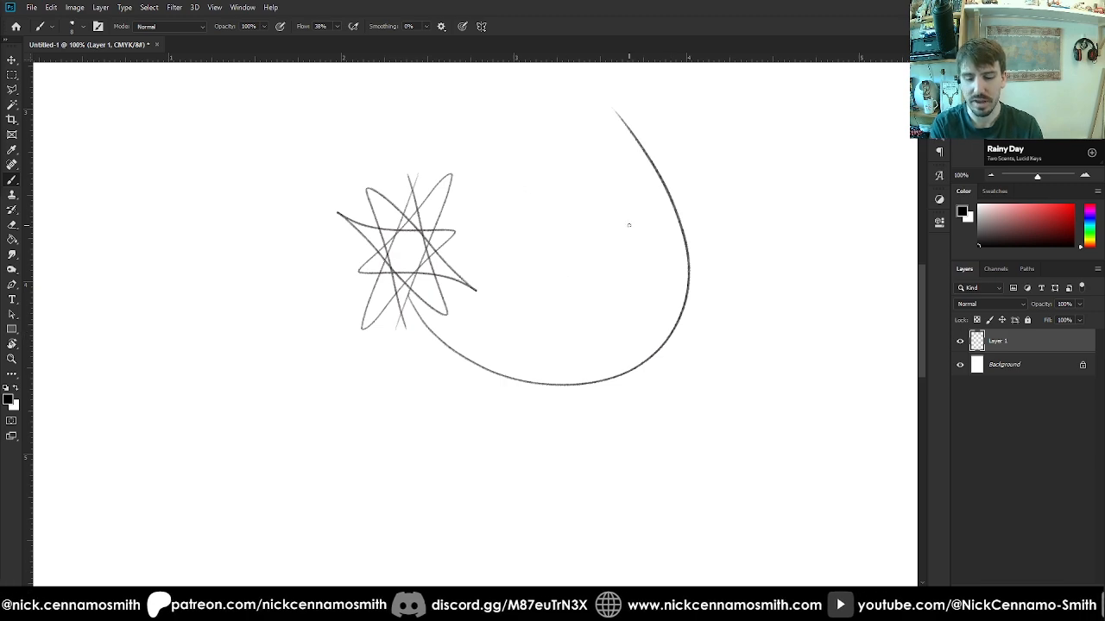
key(ctrl+0)
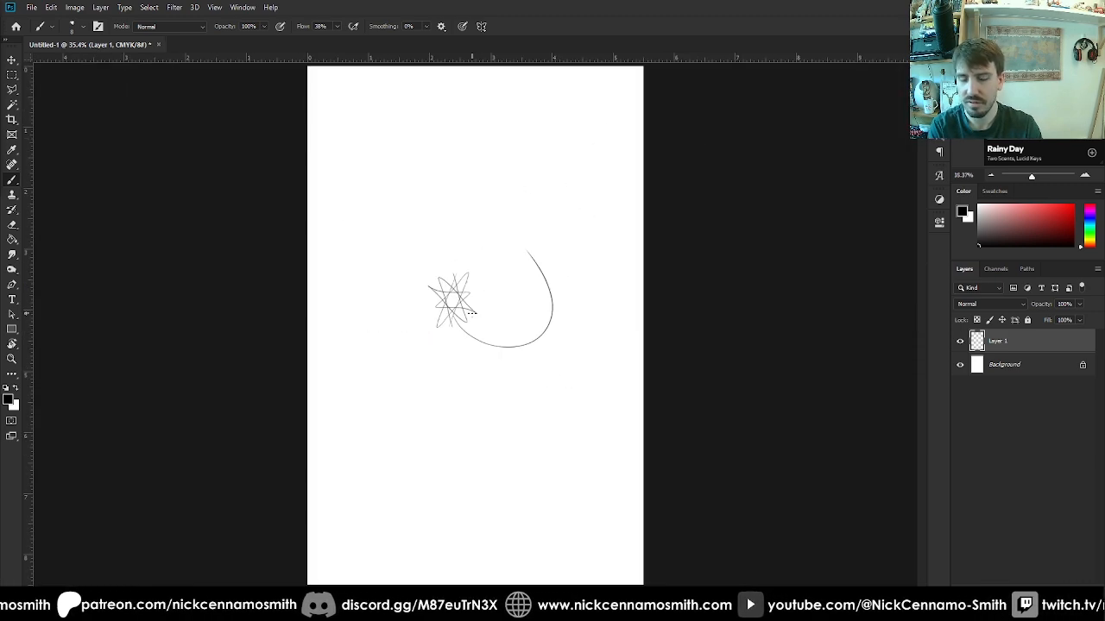
key(ctrl+z)
key(ctrl+shift+z)
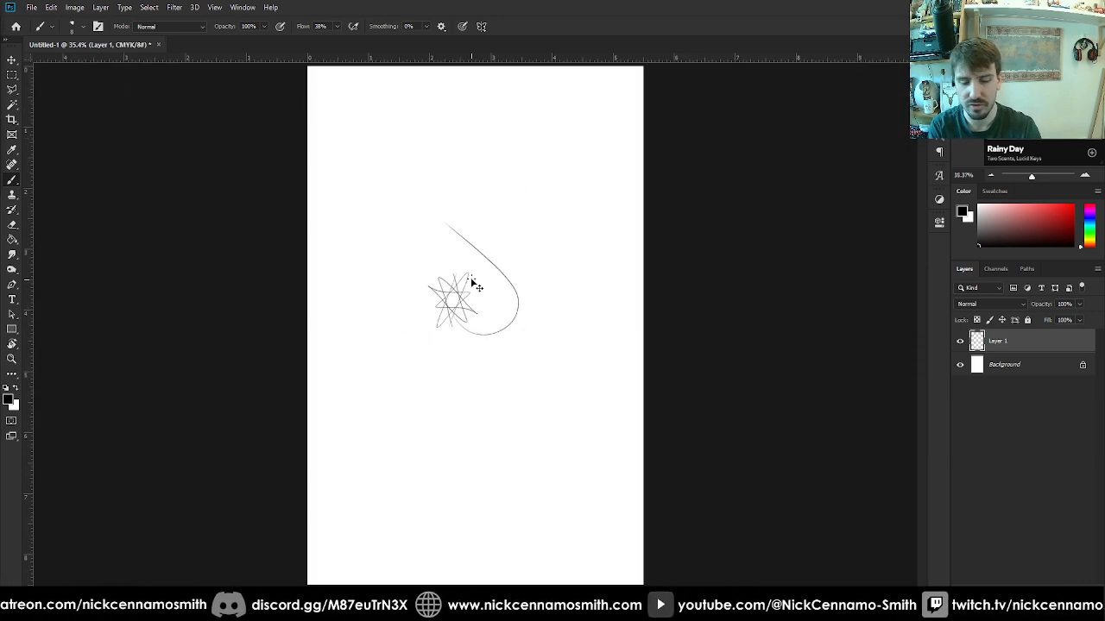
key(ctrl+z)
Select a square area around the star and fill it with black on a new layer
key(m)
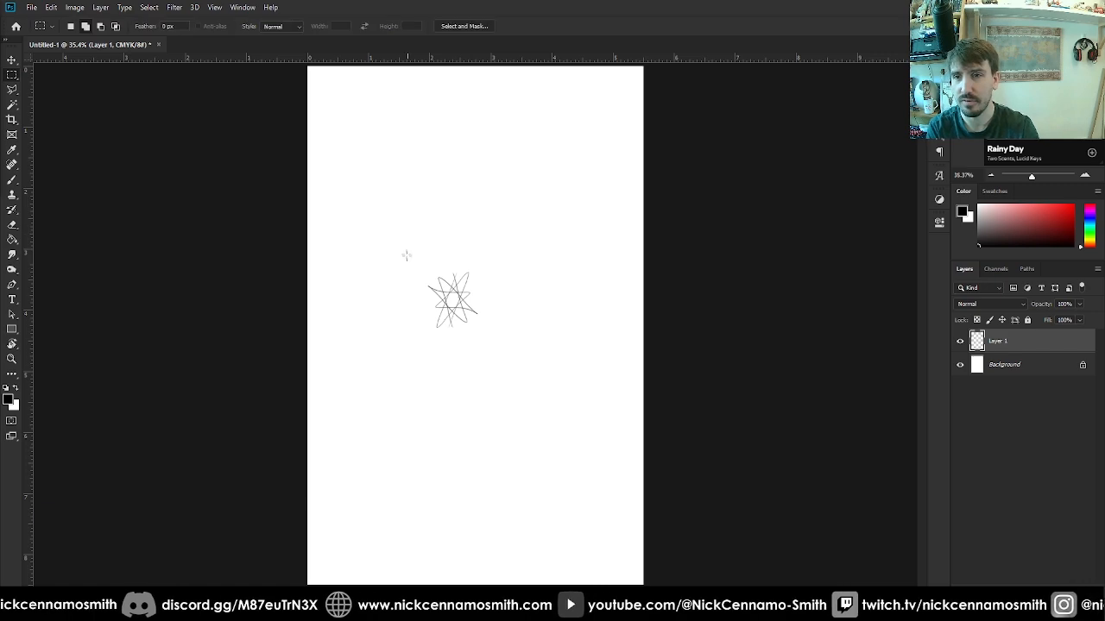
mouse_move(399, 250)
mouse_down()
mouse_move(514, 326)
mouse_move(520, 375)
mouse_move(532, 378)
mouse_move(522, 426)
mouse_move(509, 403)
mouse_up()
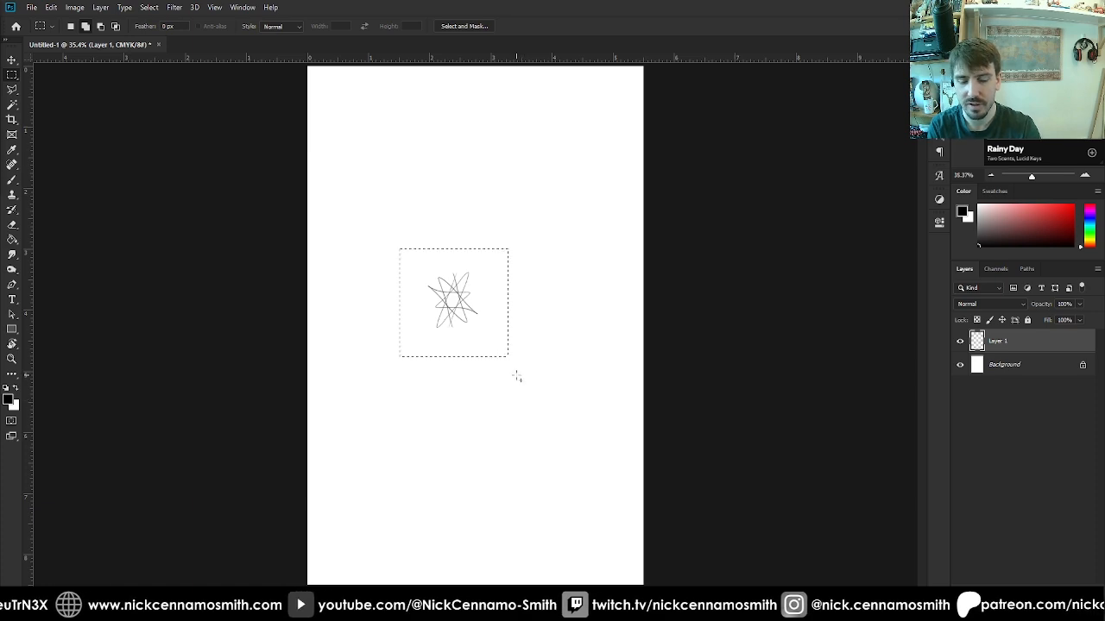
key(v)
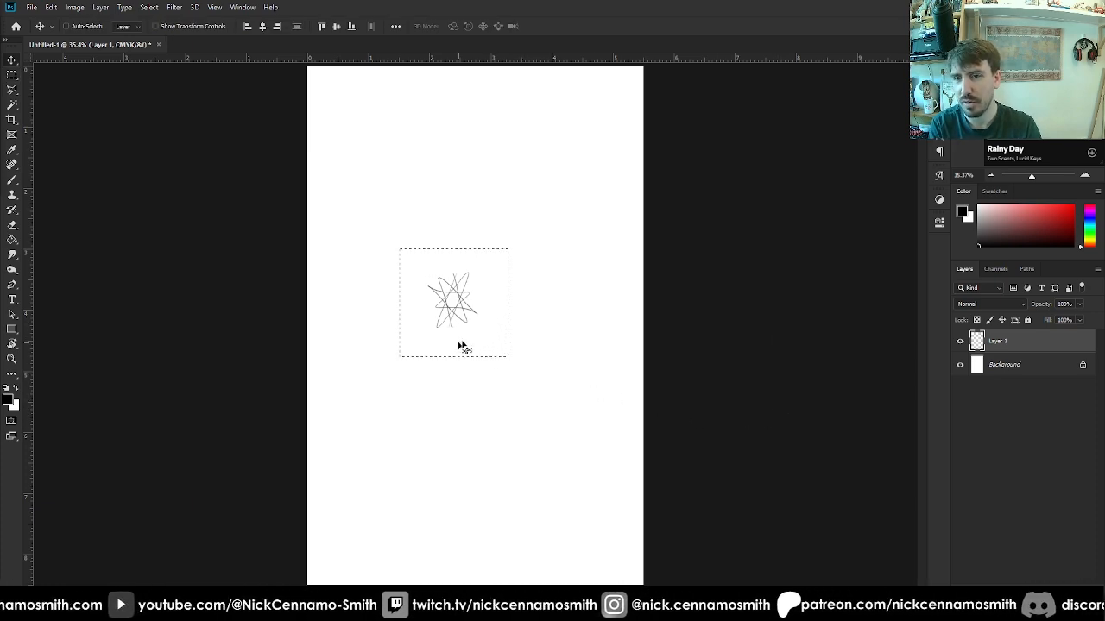
key(ctrl+shift+alt+n)
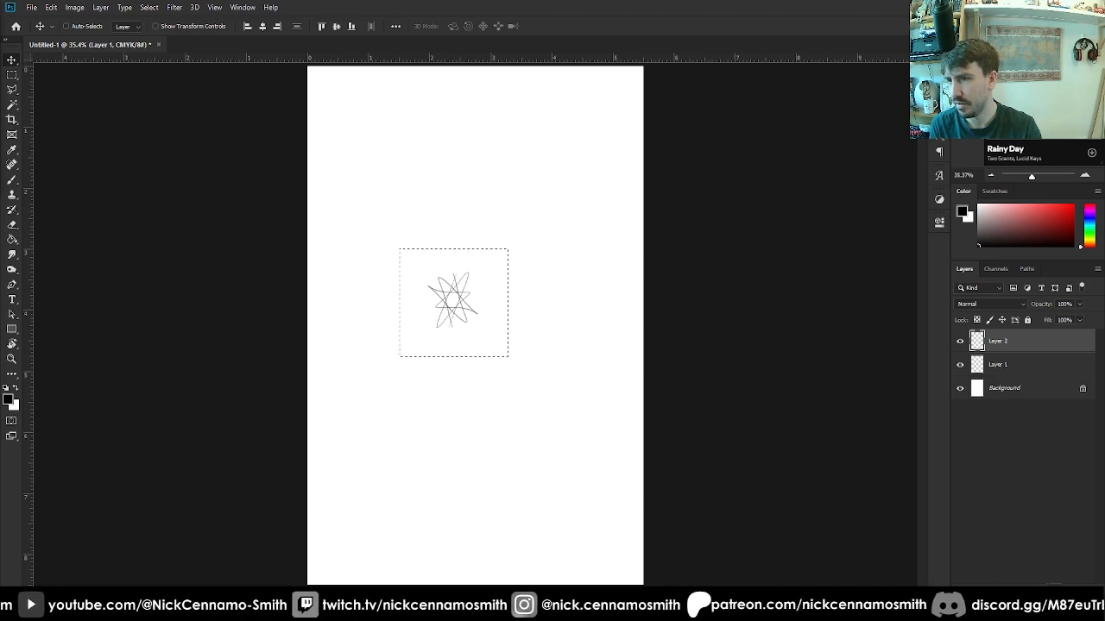
key(g)
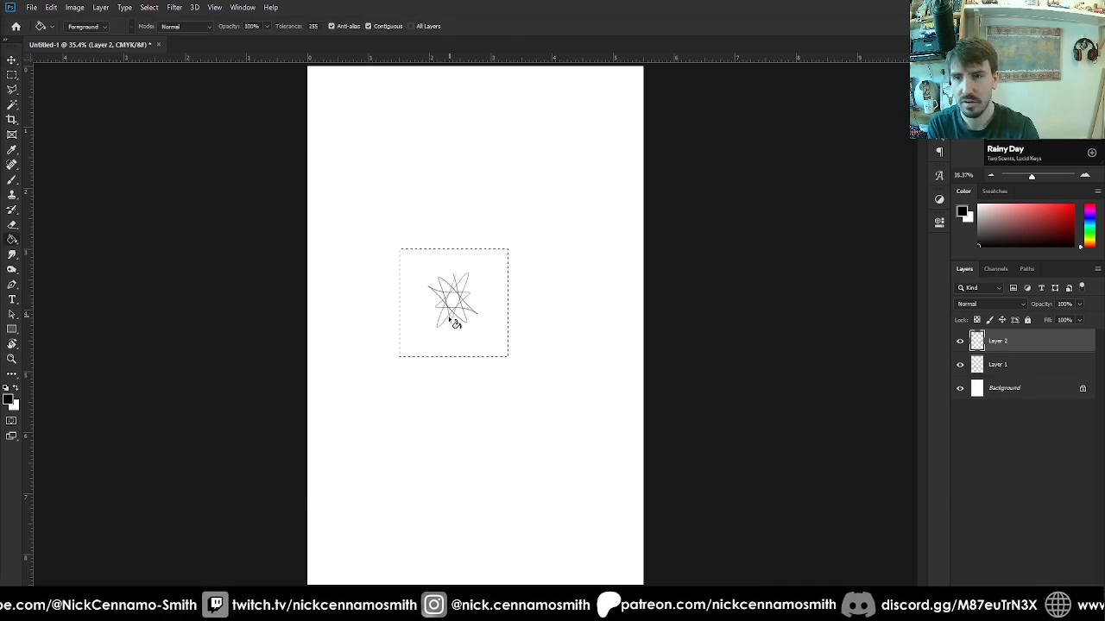
click(479, 326)
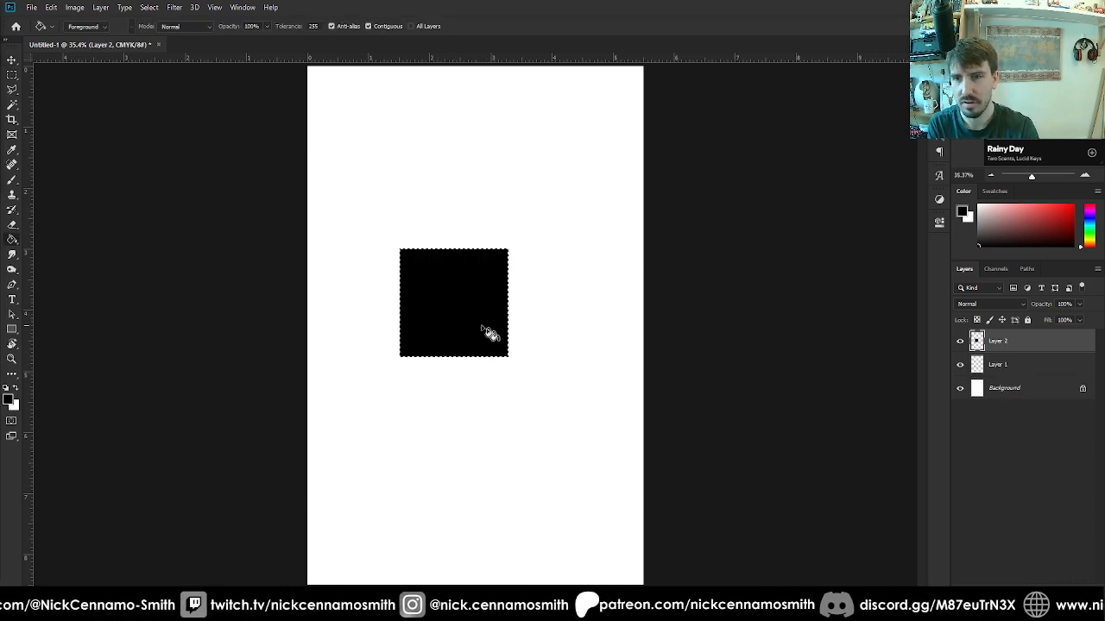
Hide the Background layer and move the star's Layer 1 above the filled square's Layer 2
click(960, 389)
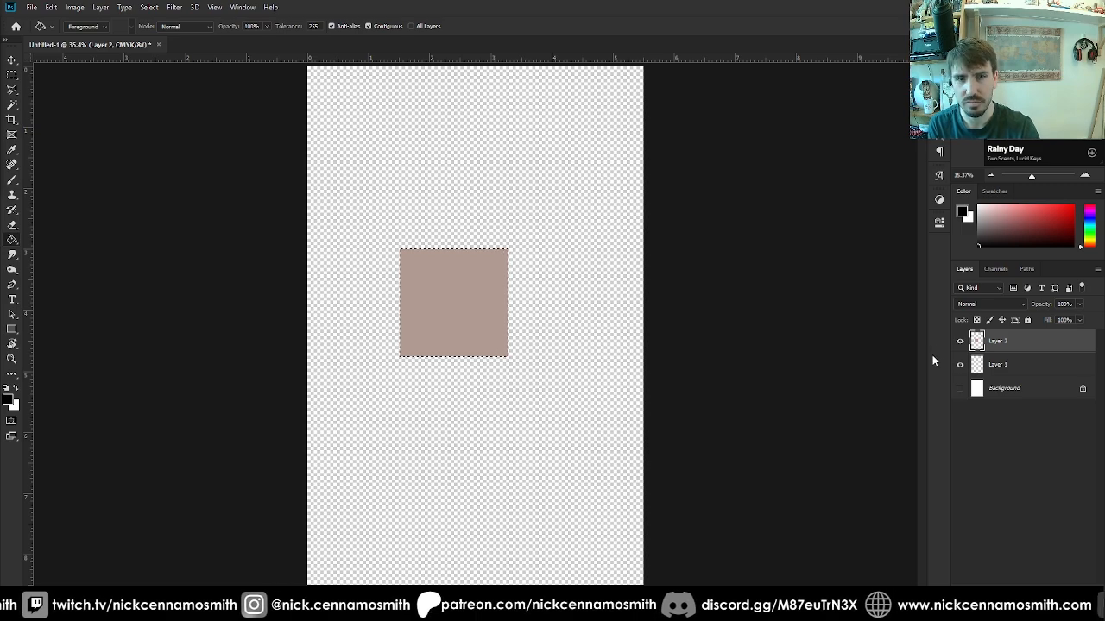
click(992, 366)
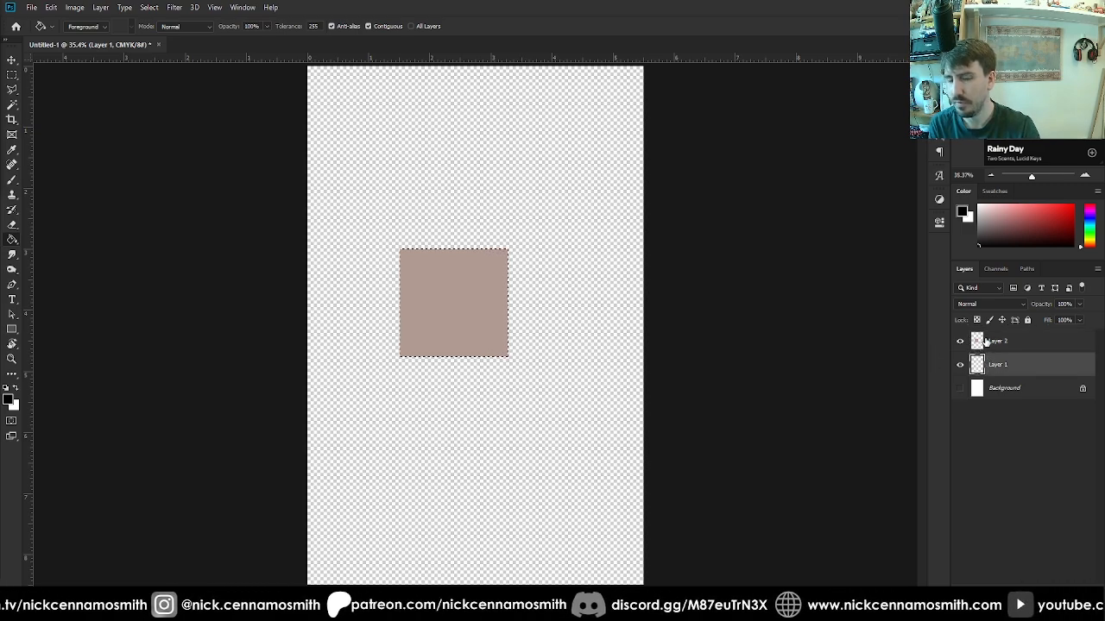
drag(985, 367, 990, 348)
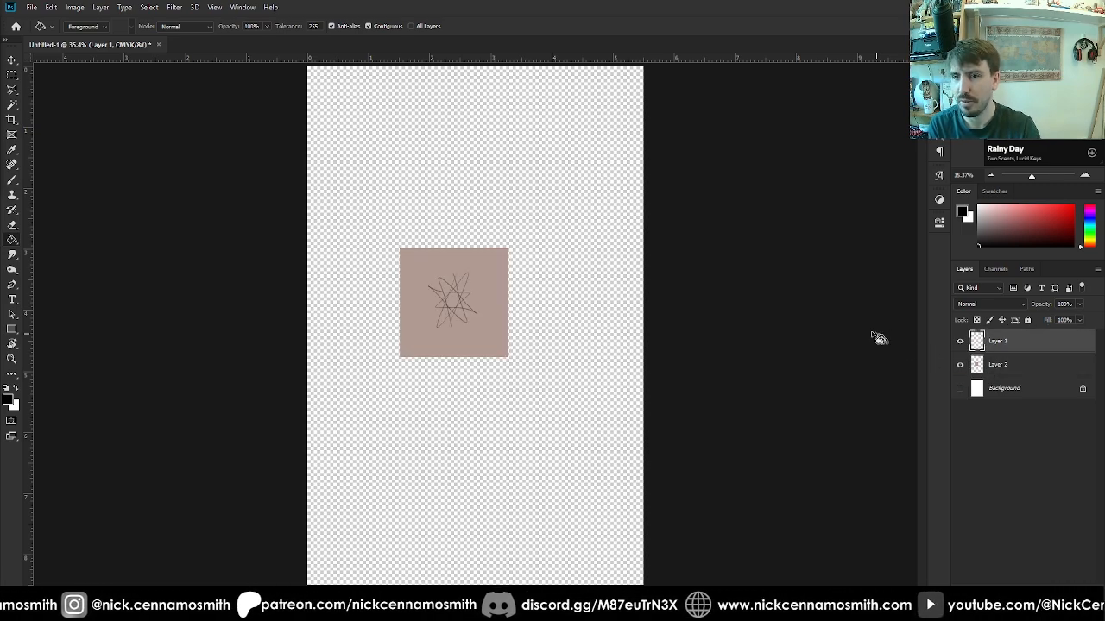
Try moving the star toward the square's left side and brushing a curved arc beside it
key(v)
mouse_move(451, 301)
mouse_down()
mouse_move(439, 303)
mouse_move(458, 277)
mouse_move(494, 302)
mouse_move(472, 274)
mouse_up()
key(b)
key(ctrl+z)
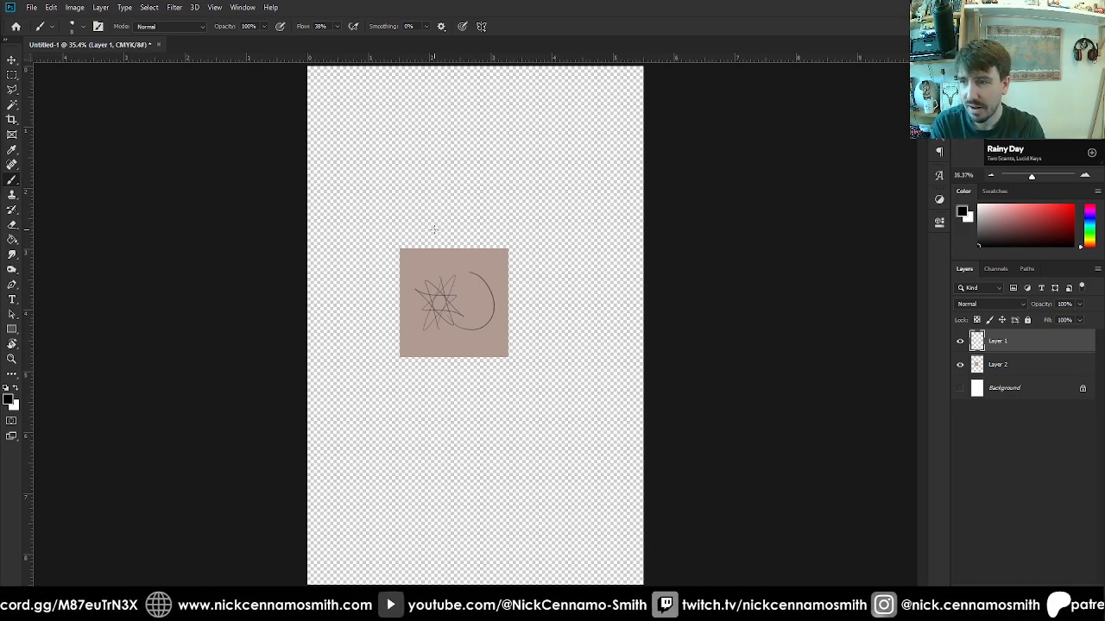
Delete the star's Layer 1 and the square's Layer 2, and show the Background layer again
key(Delete)
key(Delete)
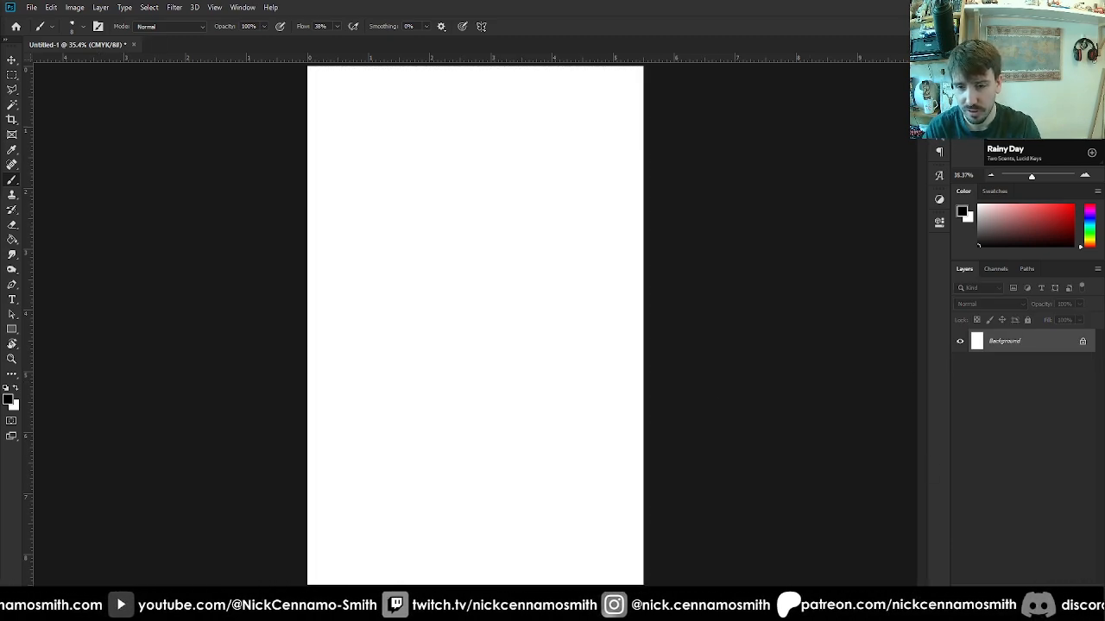
Switch to the blank Illustrator document and draw a five-pointed star about 41 mm wide and 39 mm high
click(406, 608)
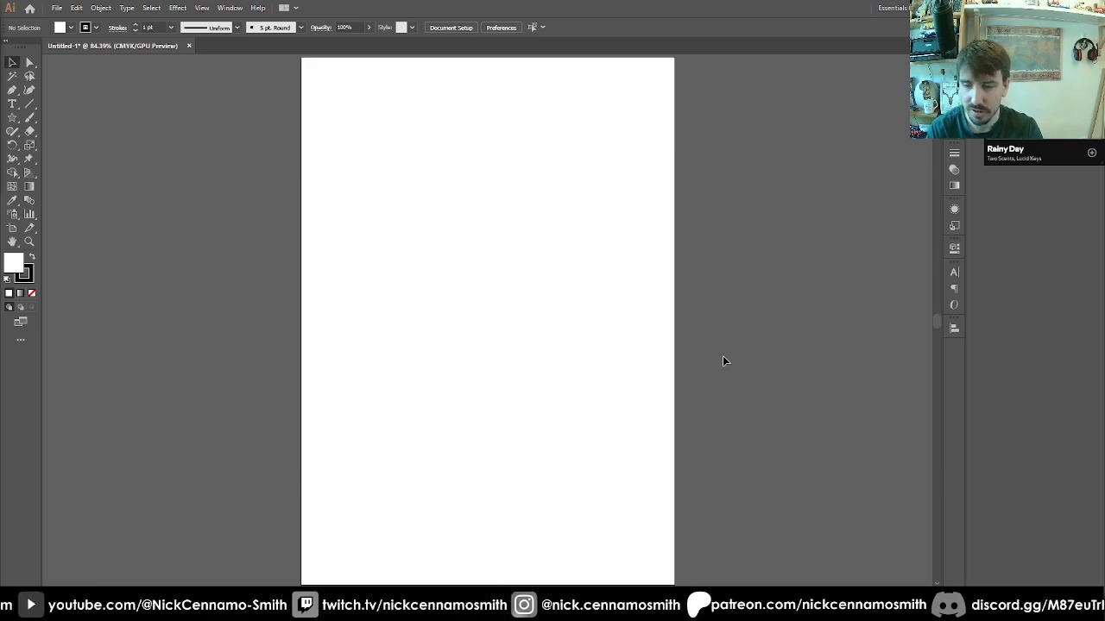
key(ctrl+1)
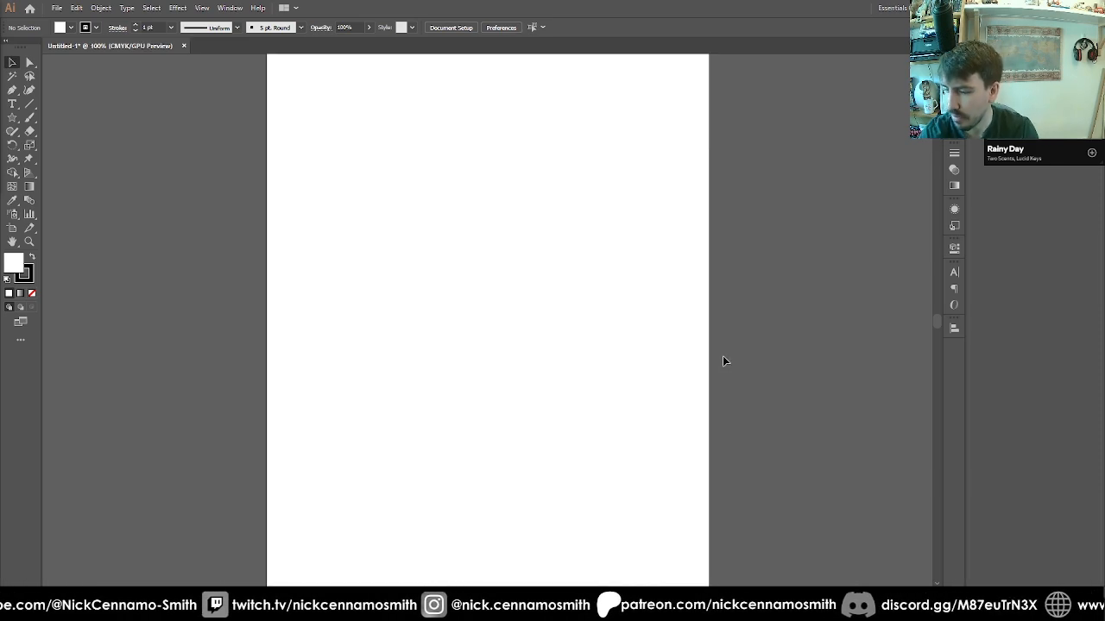
key(ctrl+equal)
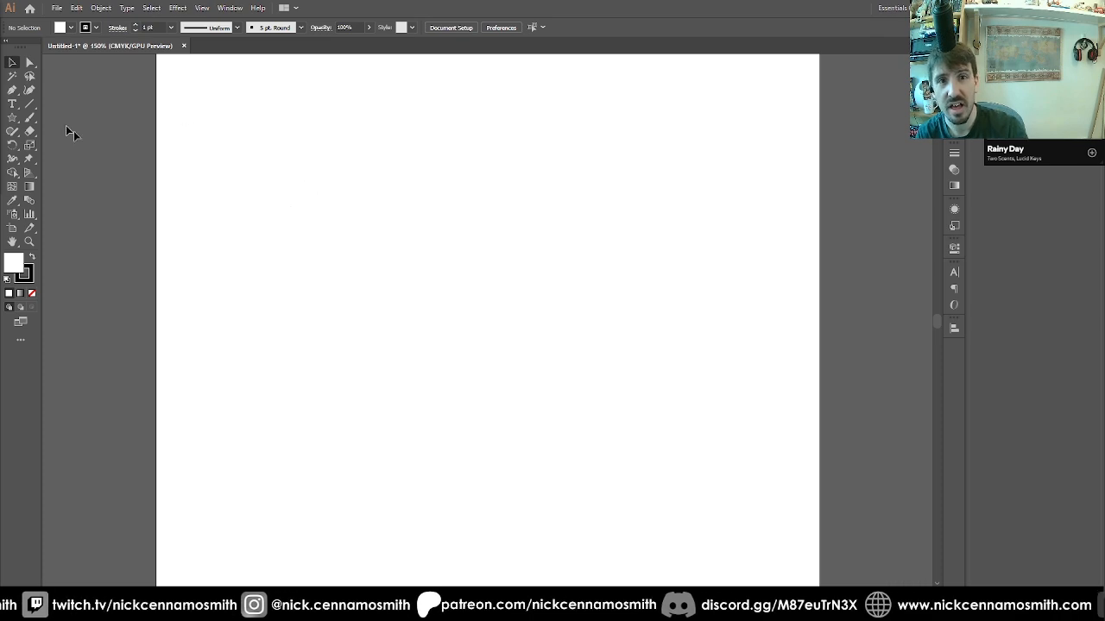
click(12, 118)
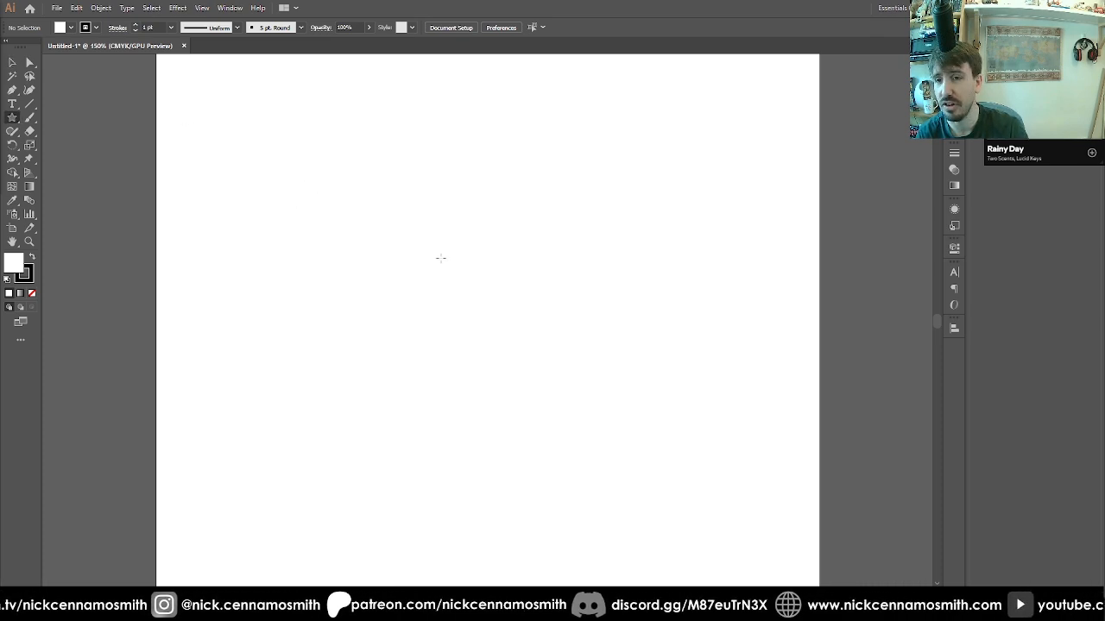
drag(439, 256, 490, 308)
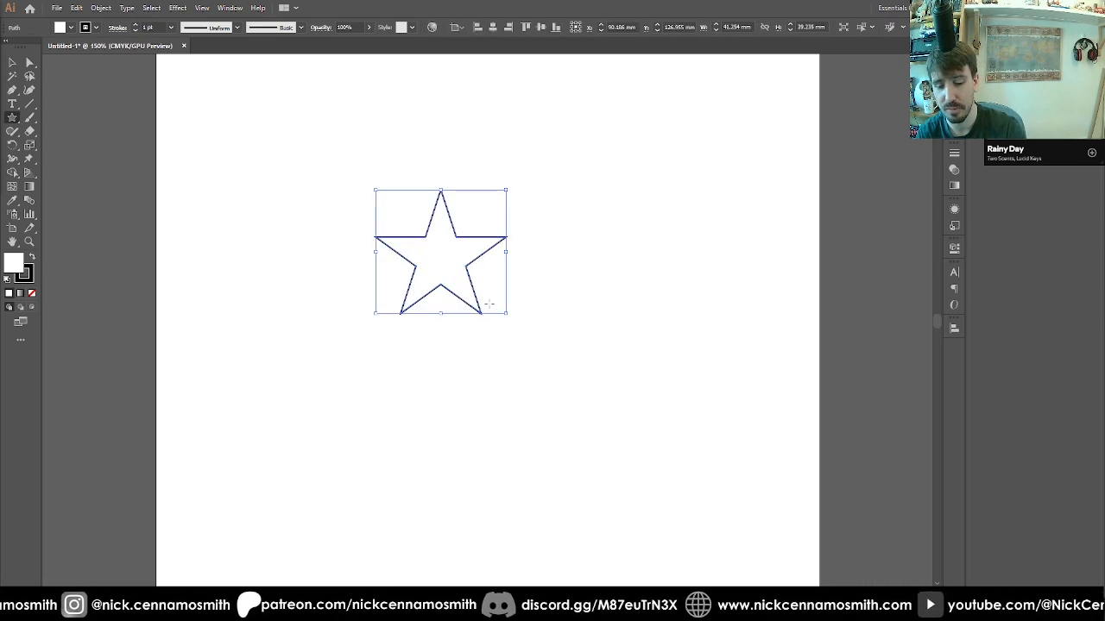
key(v)
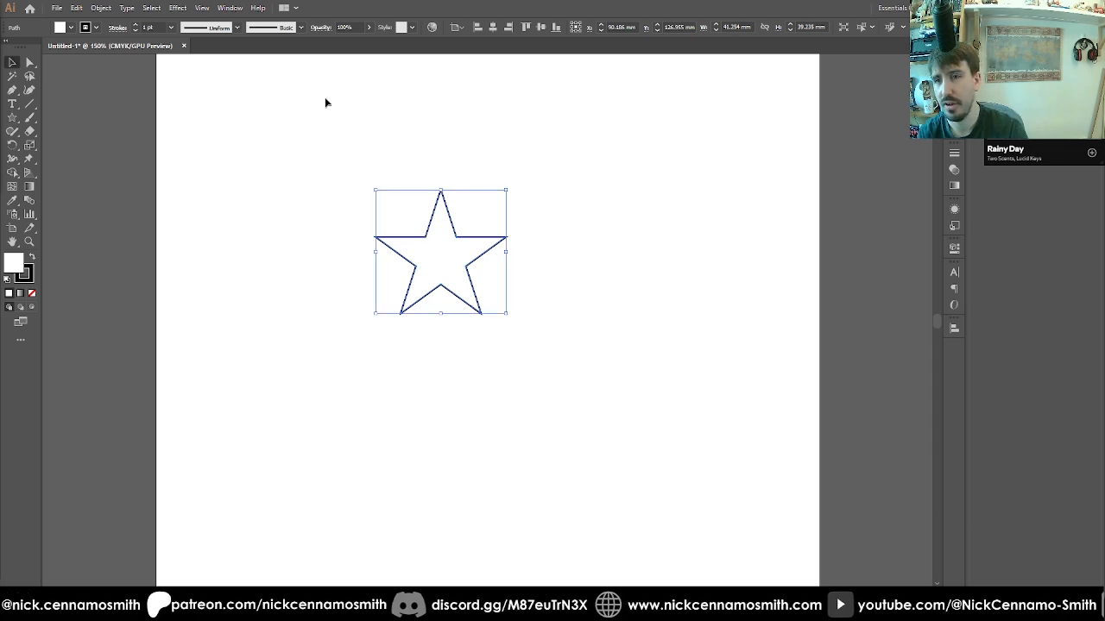
Add an upside-down copy of the star over the original and shift it about 4 mm down
drag(509, 187, 343, 374)
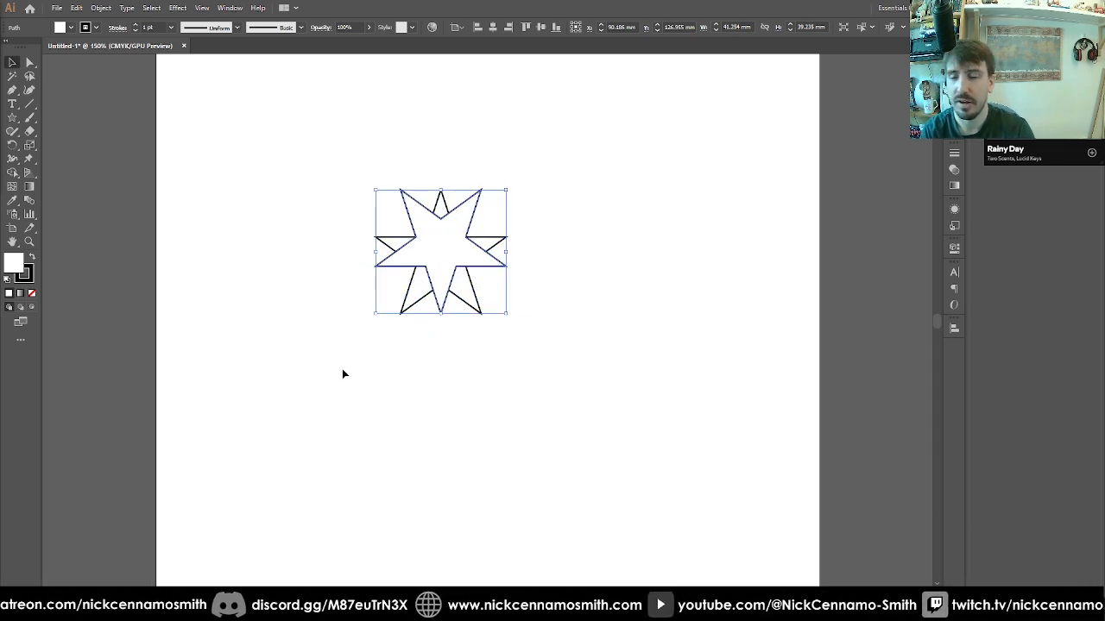
key(ctrl+equal)
key(ctrl+equal)
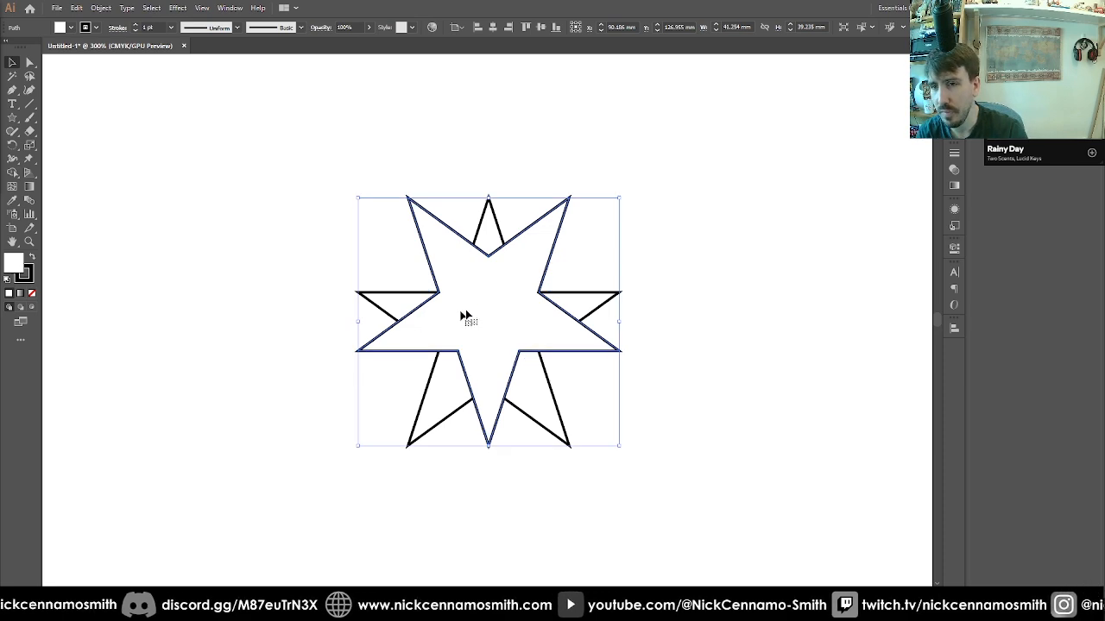
mouse_move(462, 313)
mouse_down()
mouse_move(475, 337)
mouse_move(472, 325)
mouse_up()
key(Down)
key(Down)
key(Down)
key(Down)
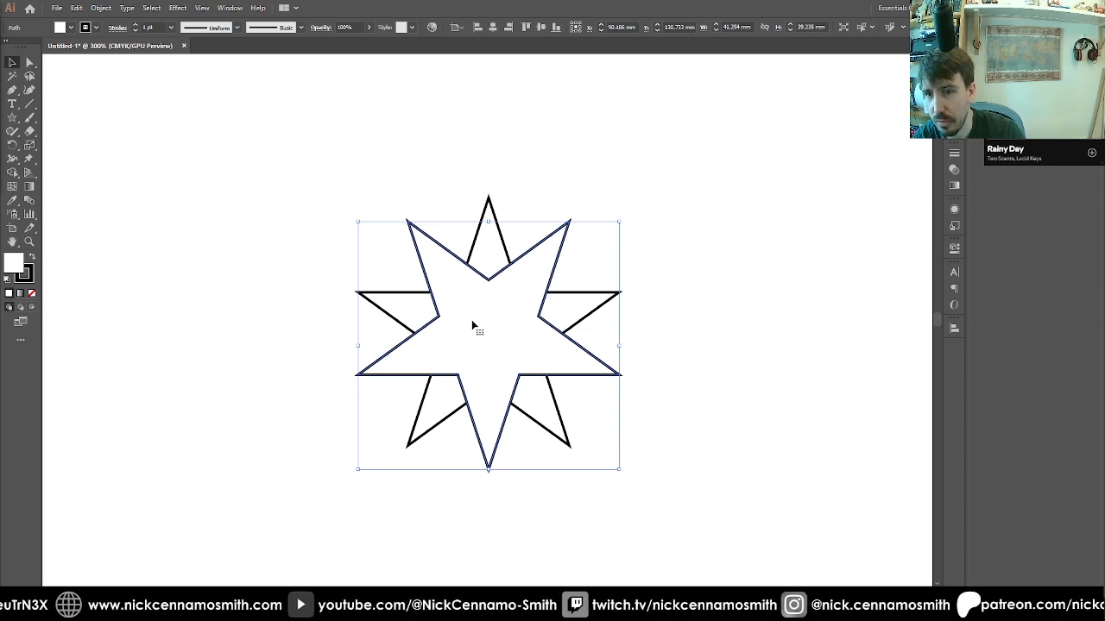
key(Return)
click(612, 392)
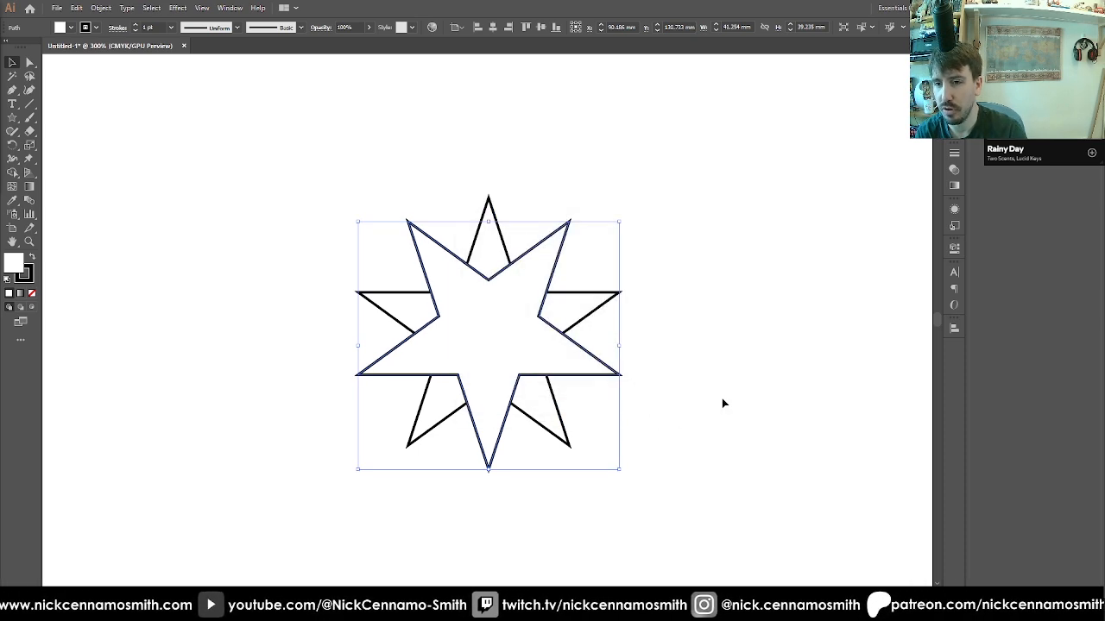
Select both overlapping stars and merge them into a single ten-pointed outline with the Shape Builder tool
click(643, 386)
drag(368, 514, 603, 216)
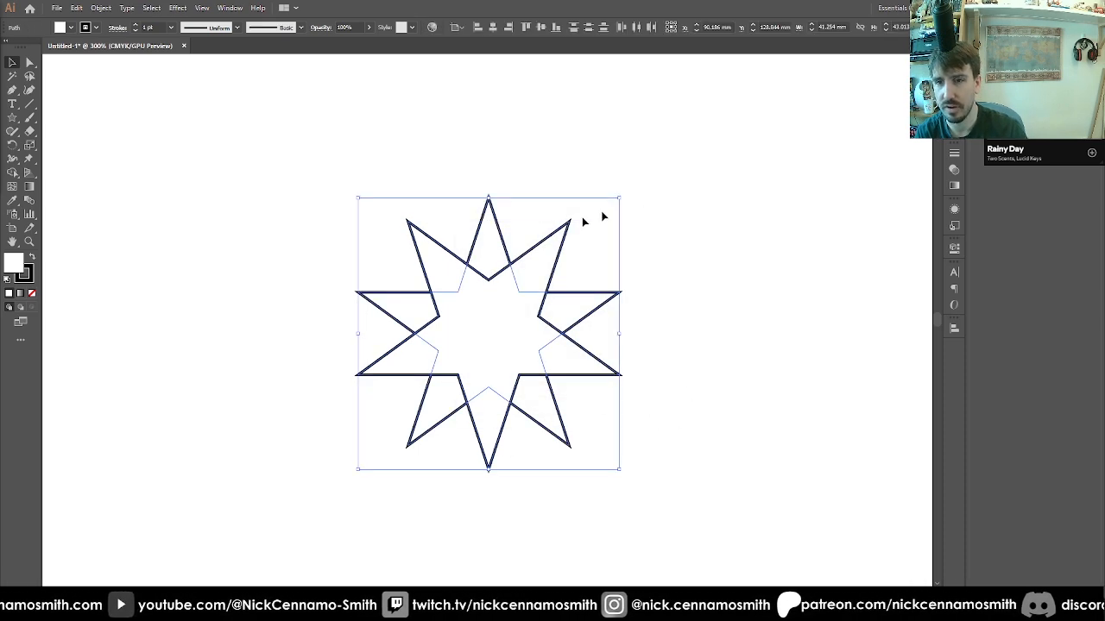
click(12, 173)
mouse_move(429, 313)
mouse_down()
mouse_move(454, 283)
mouse_move(510, 292)
mouse_move(557, 316)
mouse_move(532, 370)
mouse_move(438, 395)
mouse_move(587, 407)
mouse_move(587, 345)
mouse_up()
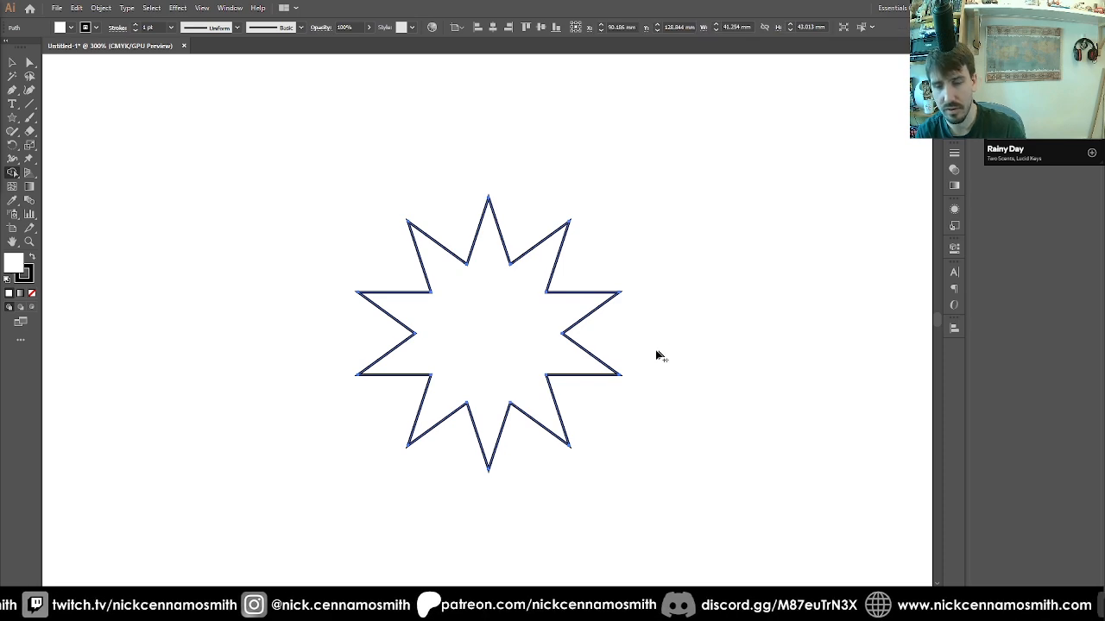
key(v)
click(271, 227)
Try moving two inner anchor points on the ten-pointed star's upper-left side toward its centre
click(432, 292)
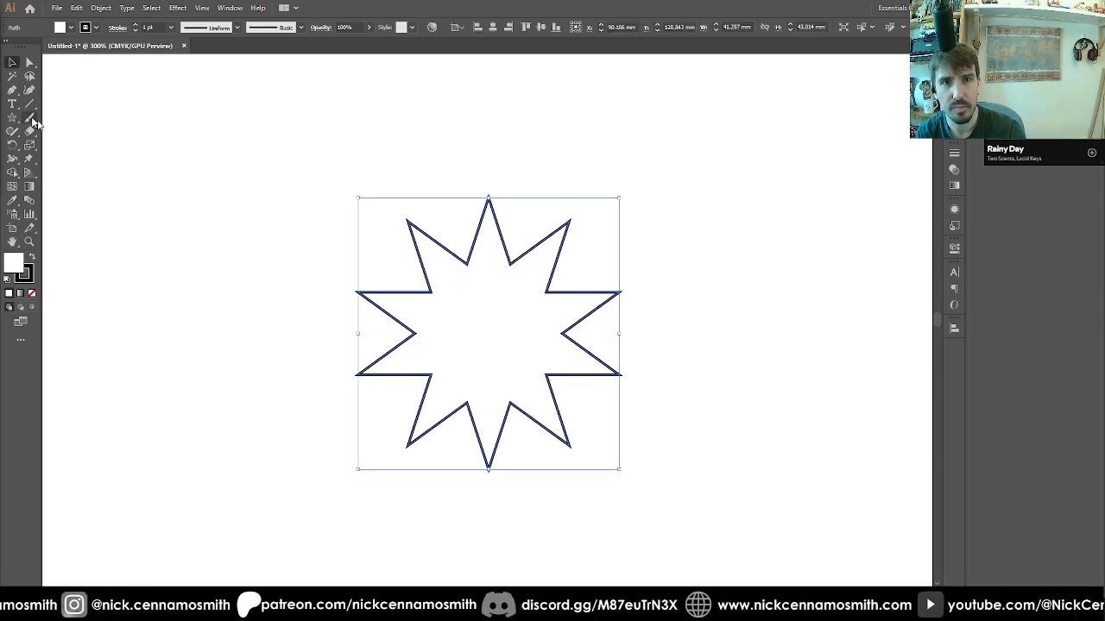
click(29, 62)
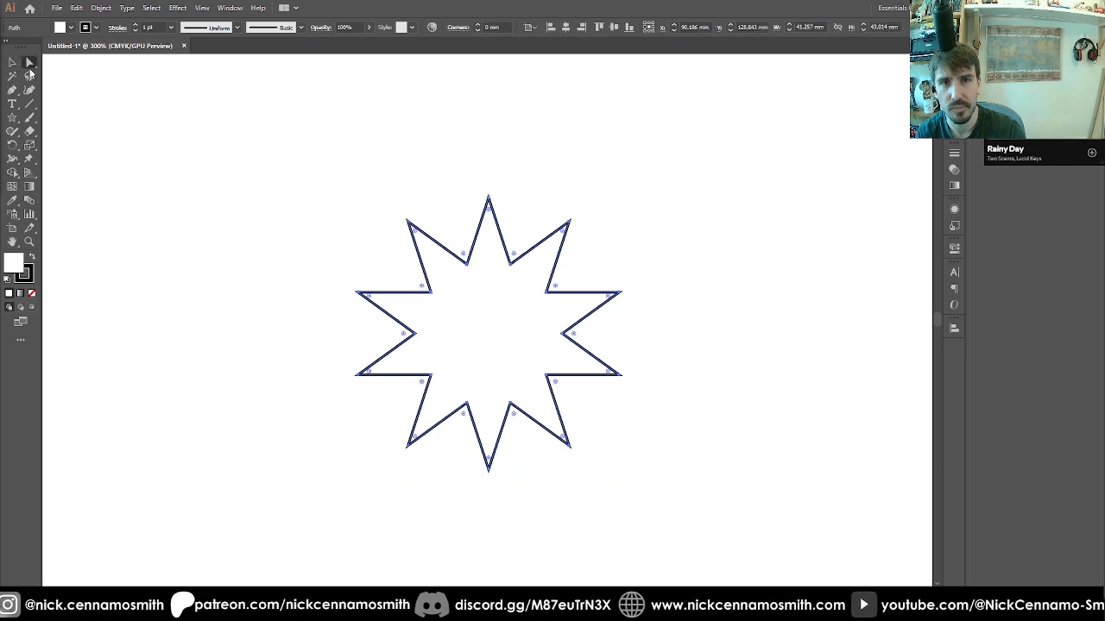
click(431, 293)
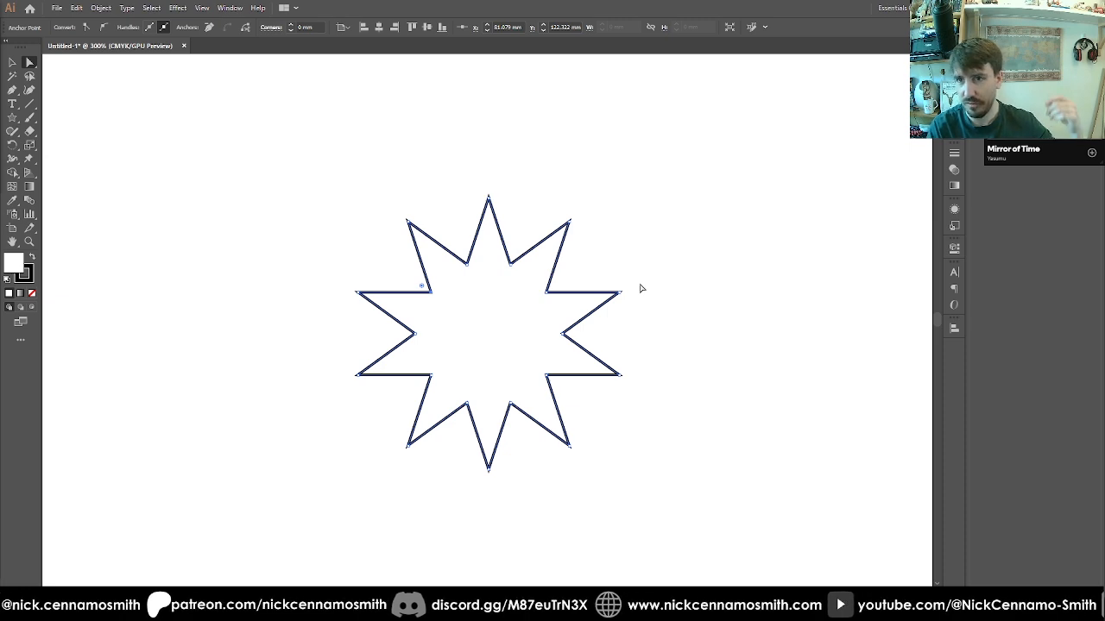
drag(549, 293, 549, 293)
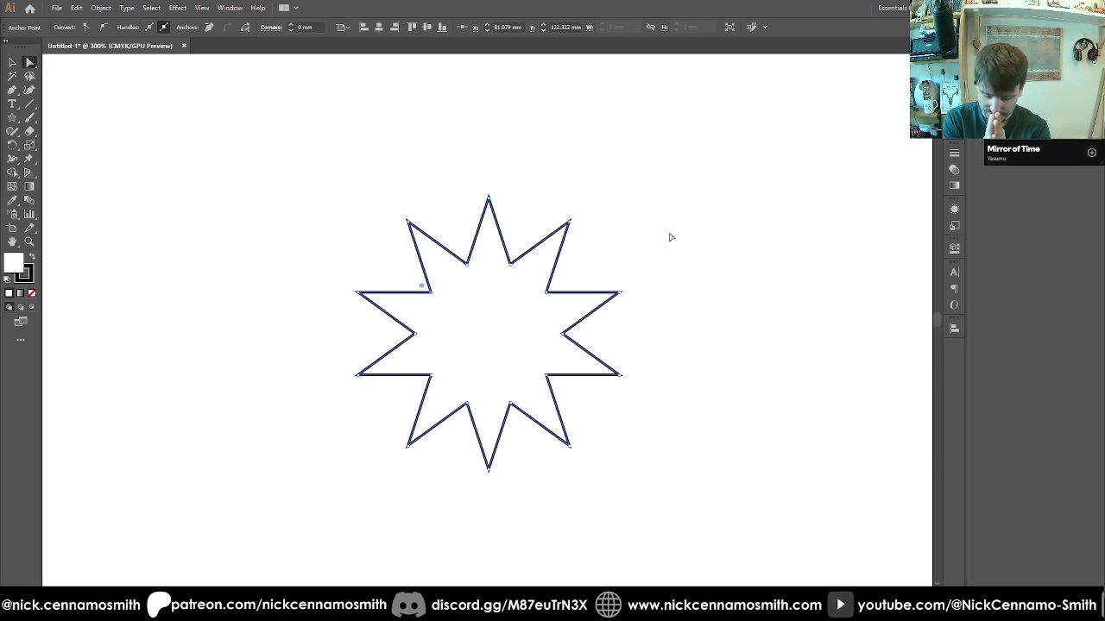
key(shift+Right)
key(shift+Down)
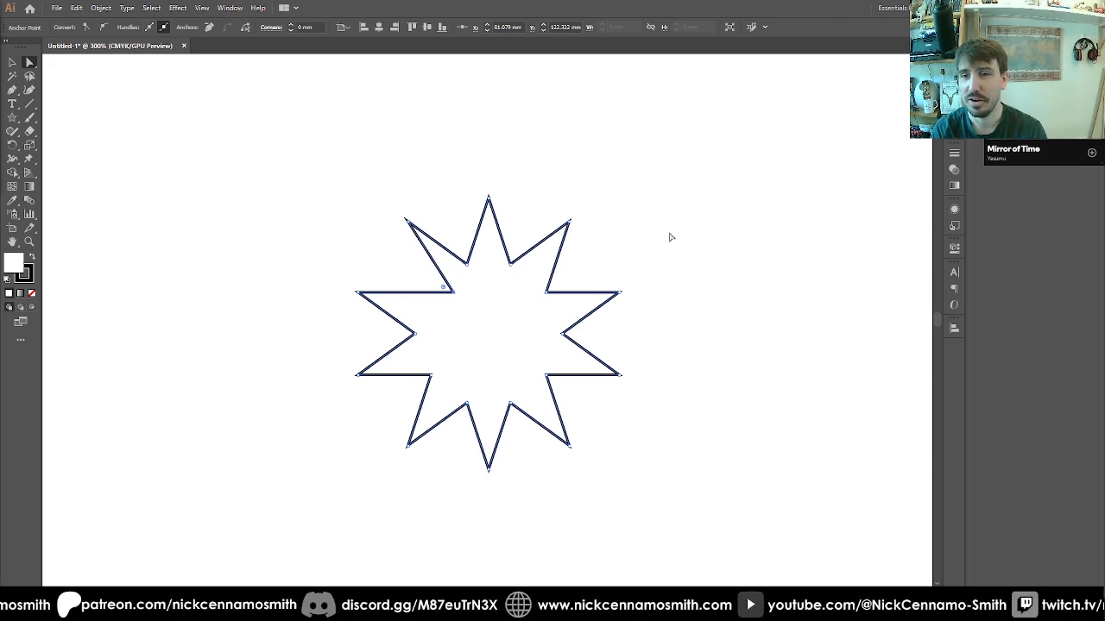
click(466, 265)
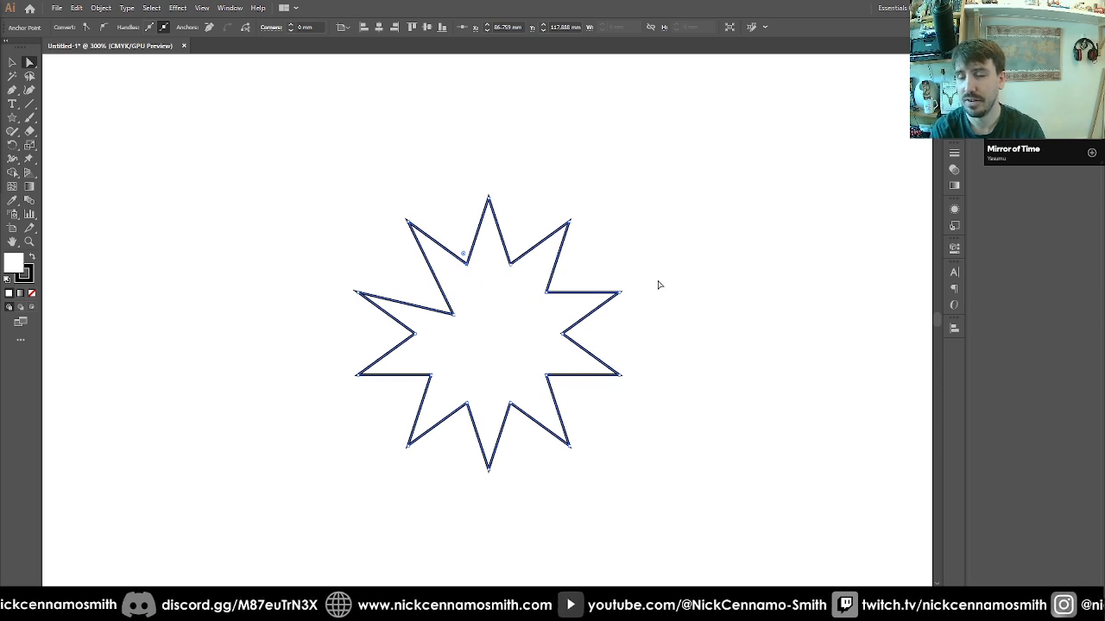
key(shift+Down)
key(shift+Down)
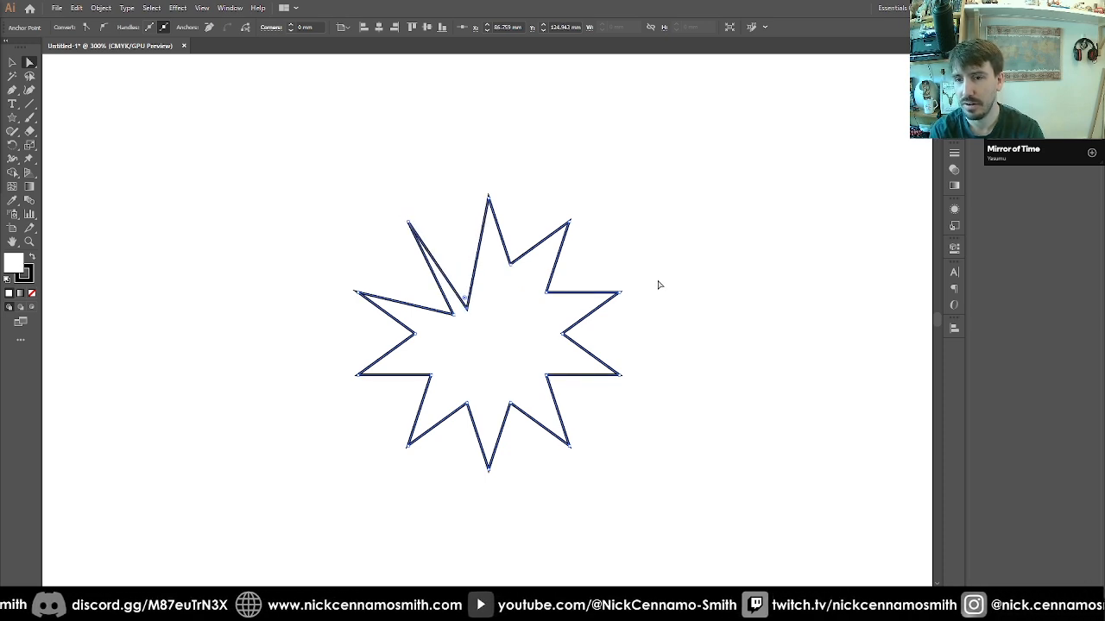
Undo the inner anchor point moves on the star's upper-left side and deselect the shape
key(ctrl+z)
key(ctrl+z)
key(ctrl+z)
key(ctrl+z)
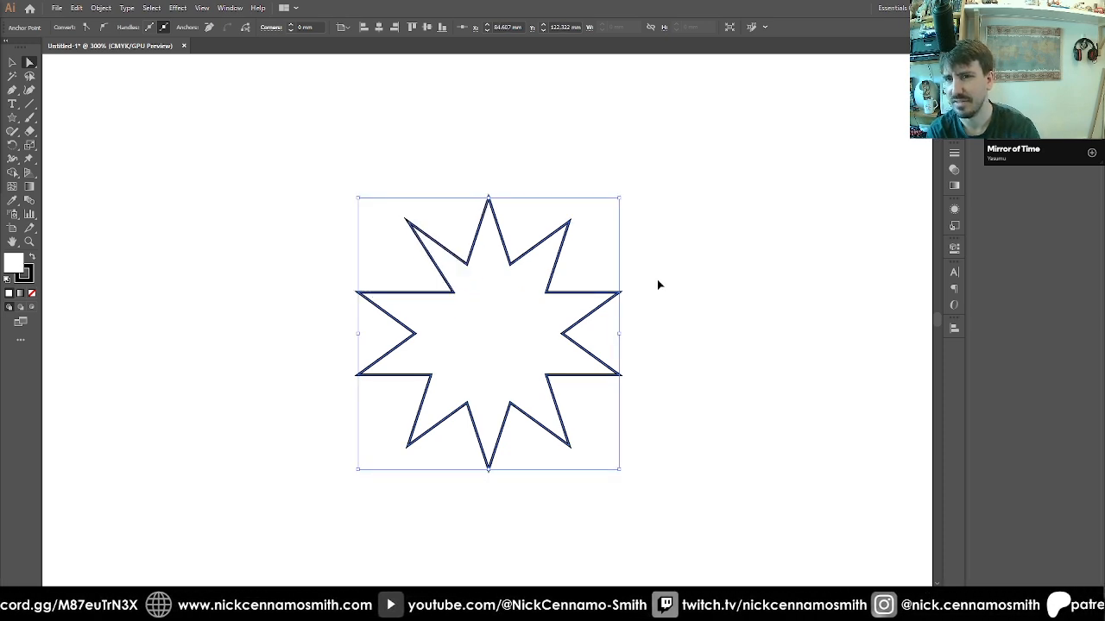
click(382, 185)
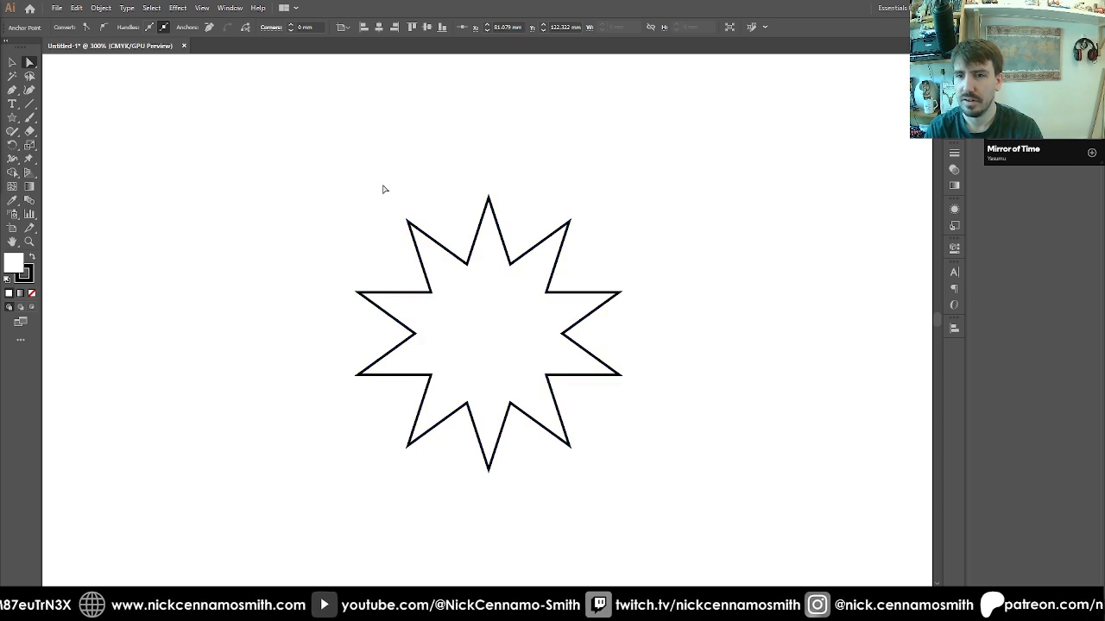
Move the star's upper-left and upper-right diagonal tips about 3.5 mm inward and 3.5 mm down
click(408, 223)
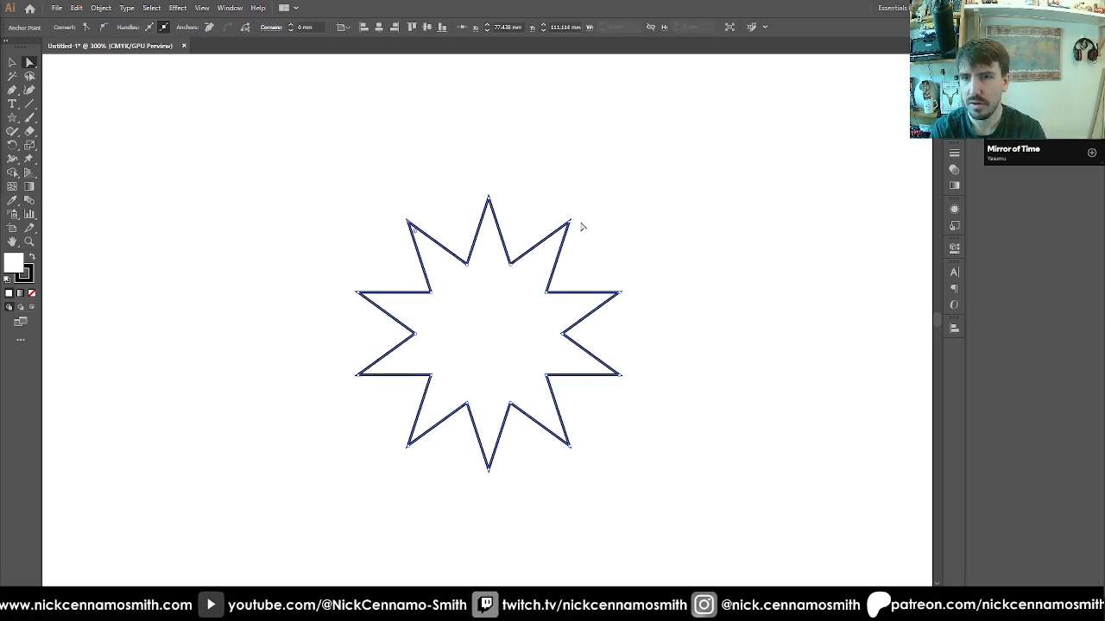
key(shift+Right)
key(shift+Down)
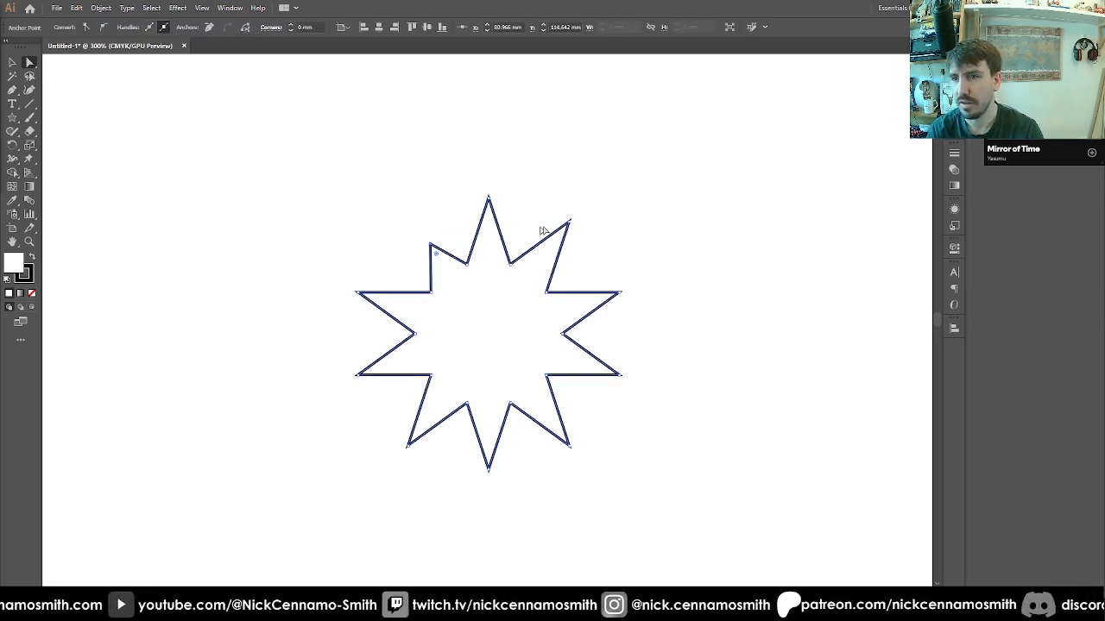
click(569, 223)
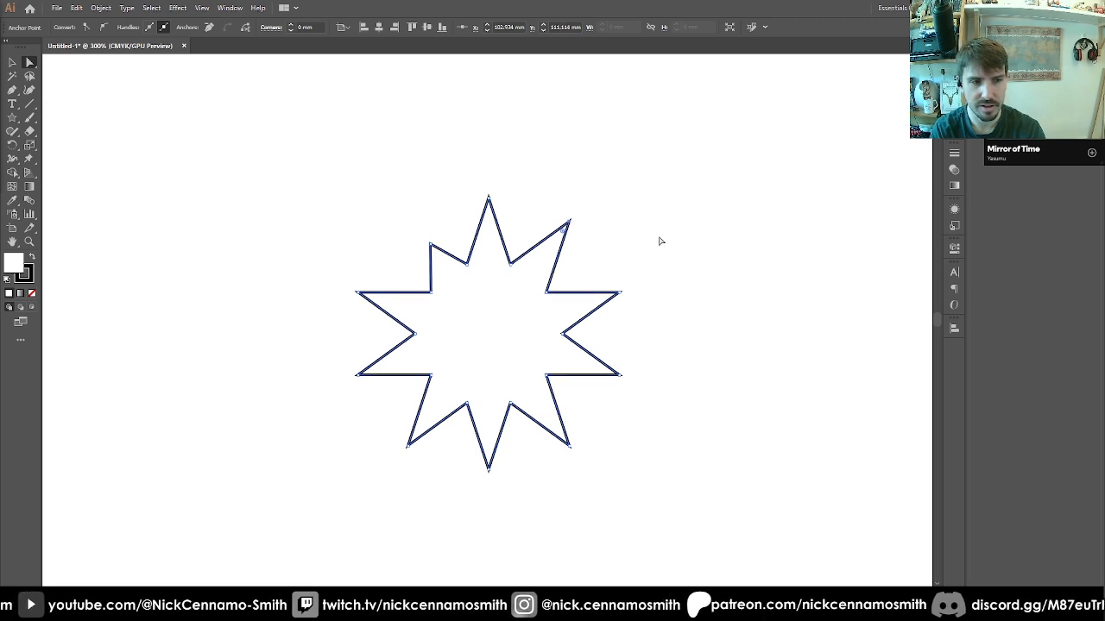
key(shift+Left)
key(shift+Down)
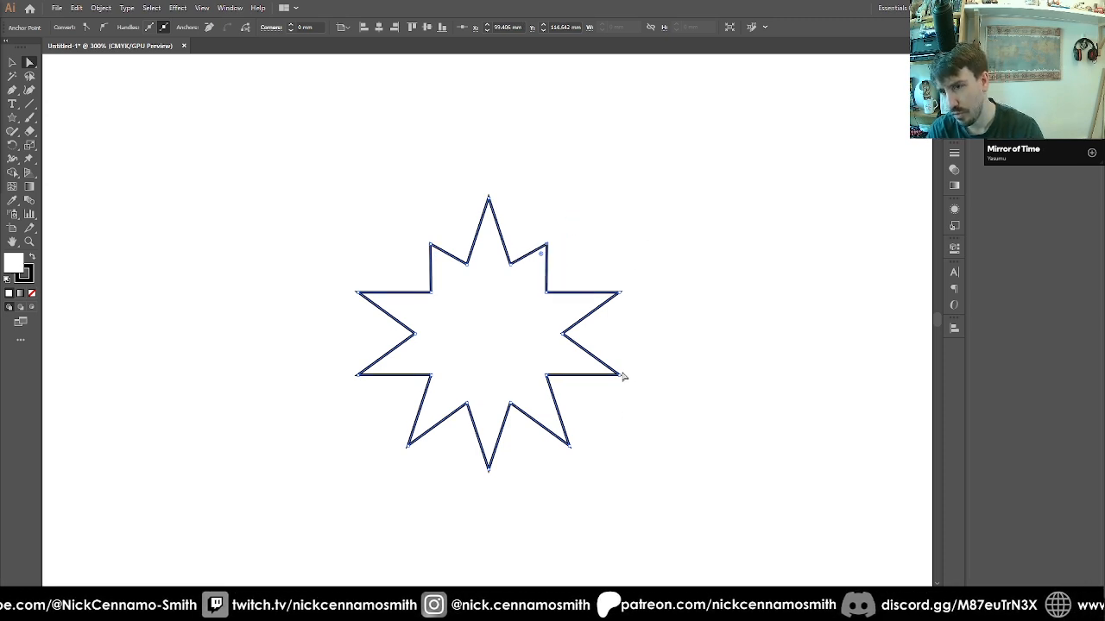
Move the star's lower-right and lower-left diagonal tips about 3.5 mm inward and 3.5 mm up
click(619, 377)
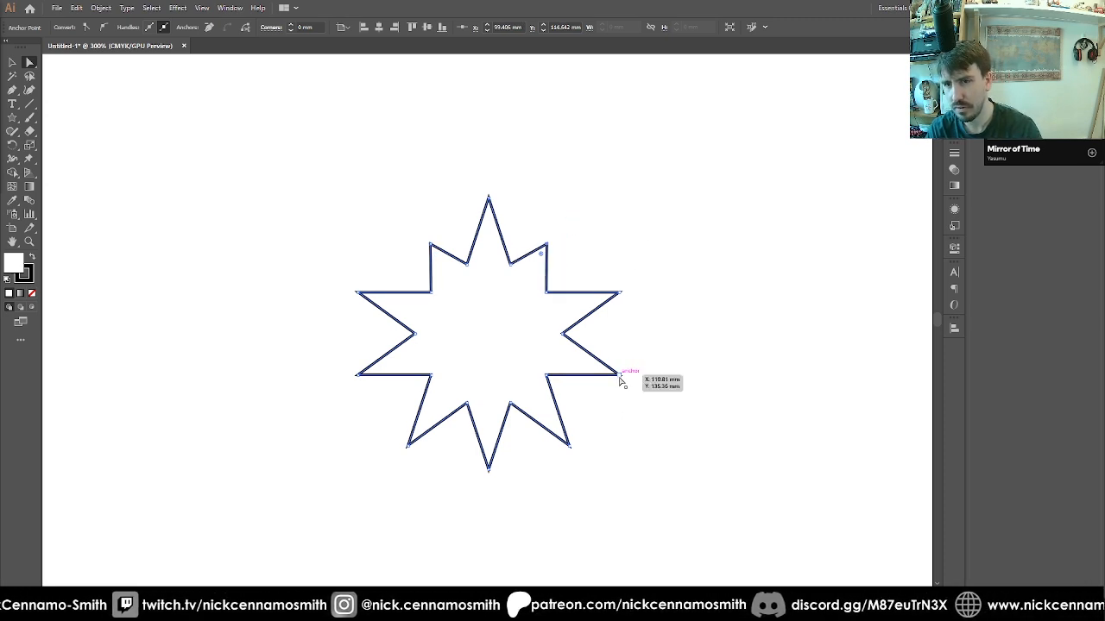
shift+click(569, 446)
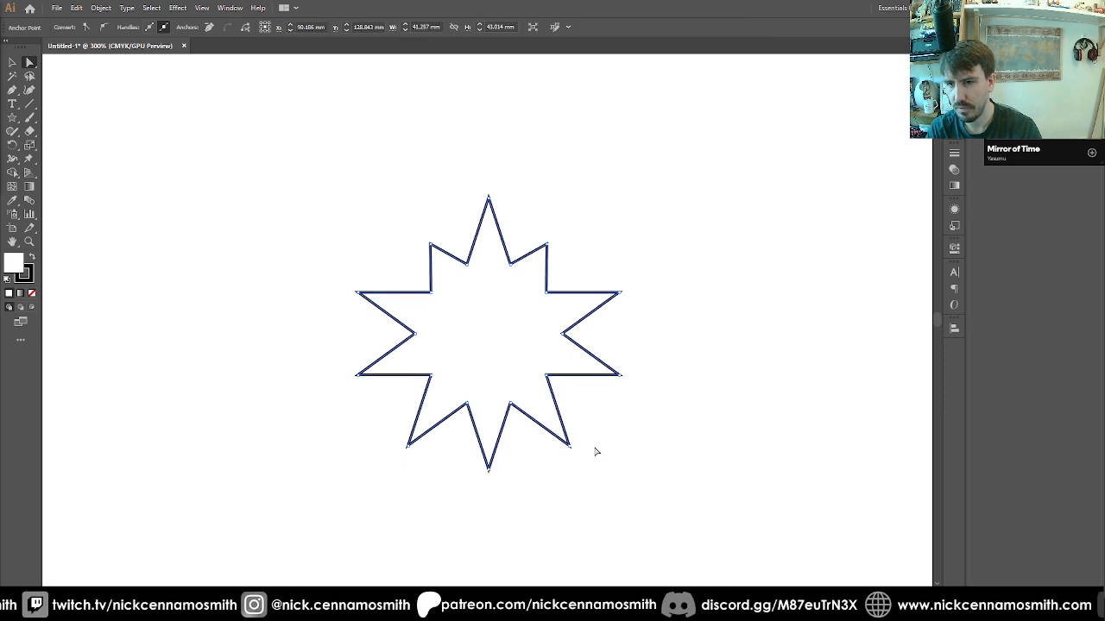
key(shift+Left)
key(shift+Up)
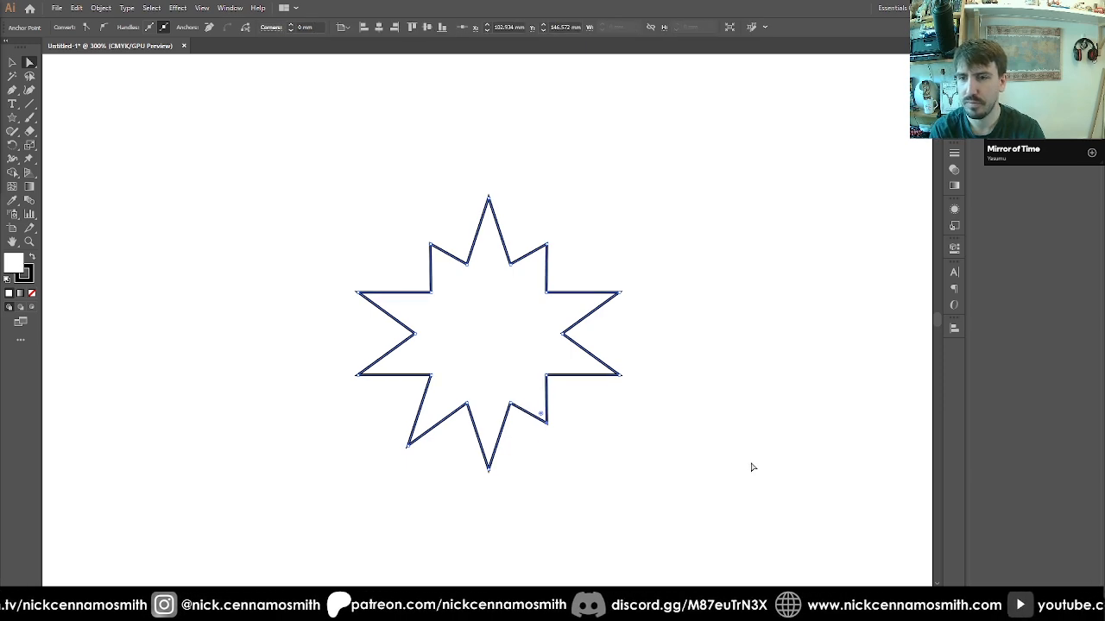
click(409, 446)
key(shift+Right)
key(shift+Up)
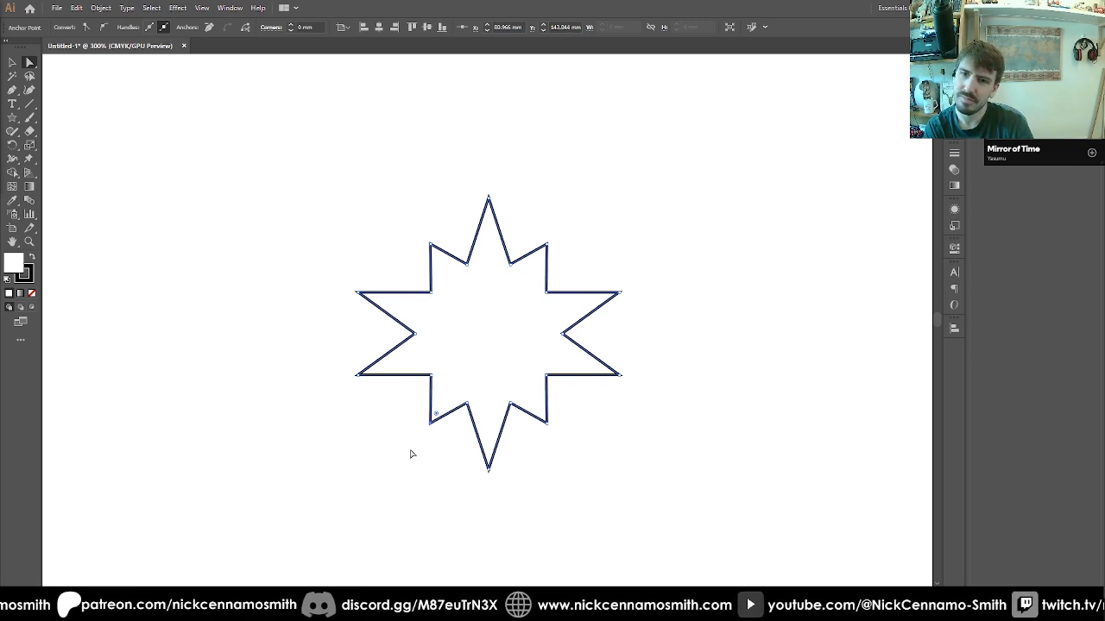
Undo the four tip moves to restore the merged ten-pointed star, and deselect it
key(ctrl+z)
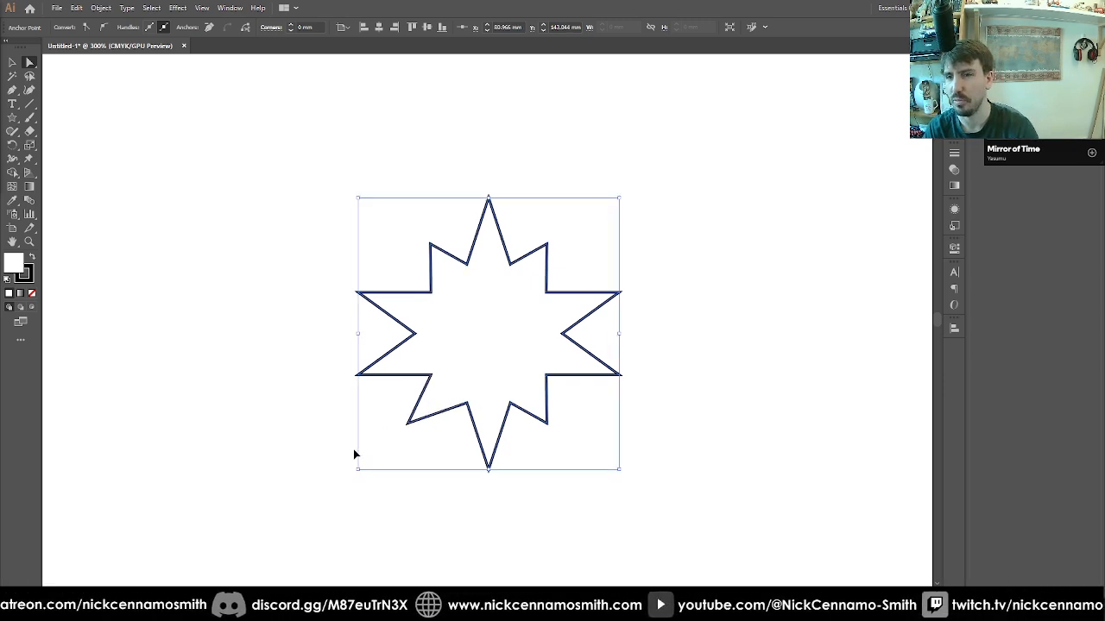
key(ctrl+z)
key(ctrl+z)
key(ctrl+z)
key(ctrl+z)
key(ctrl+z)
key(ctrl+z)
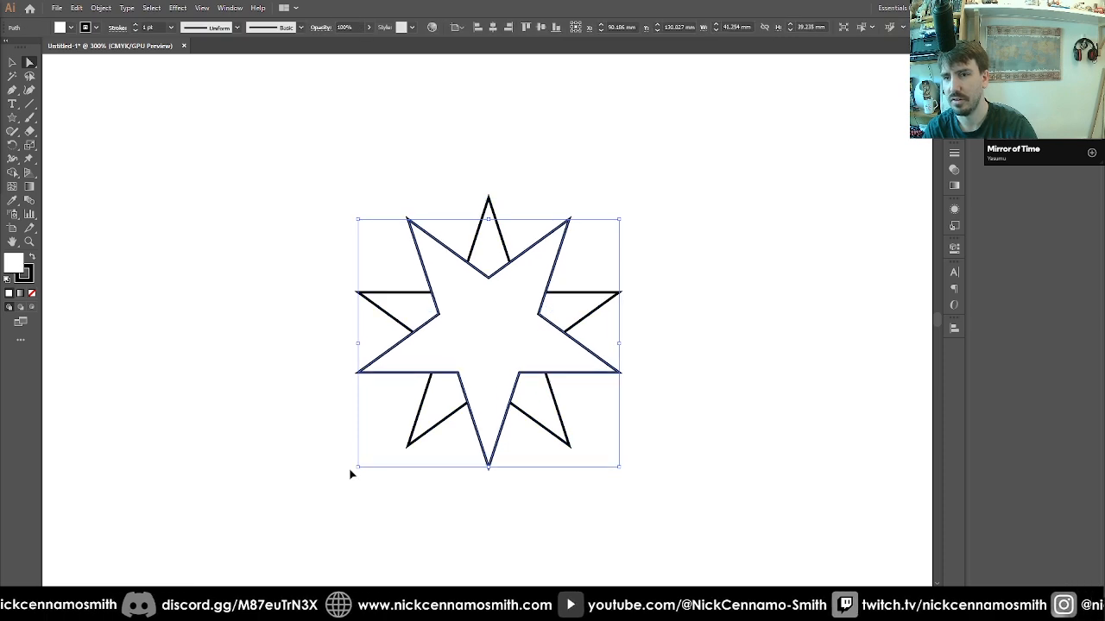
key(ctrl+z)
key(ctrl+z)
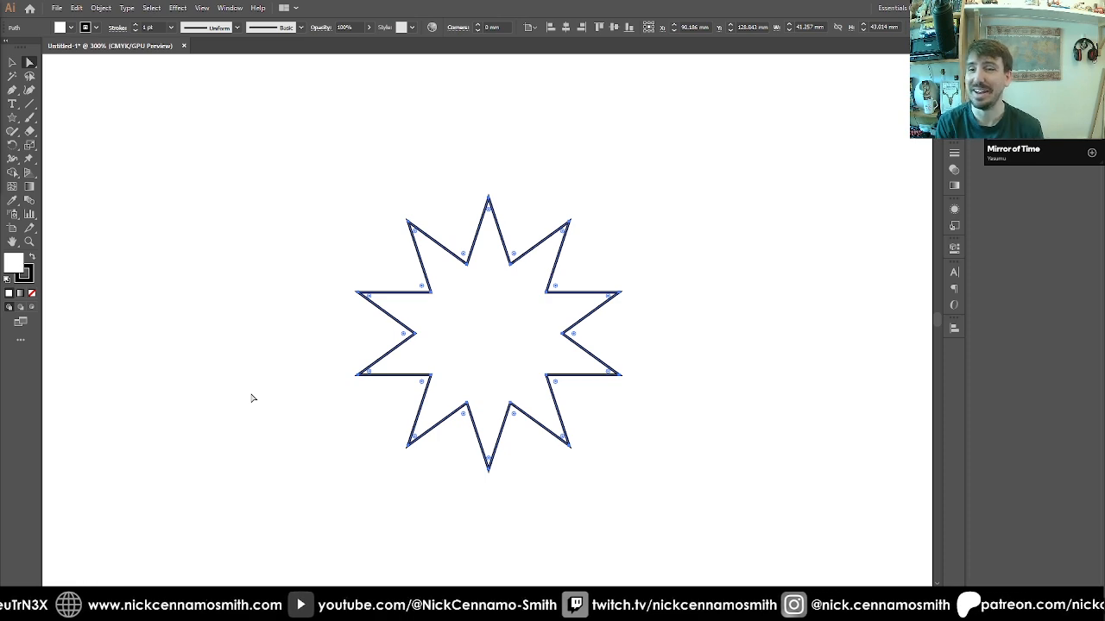
click(207, 196)
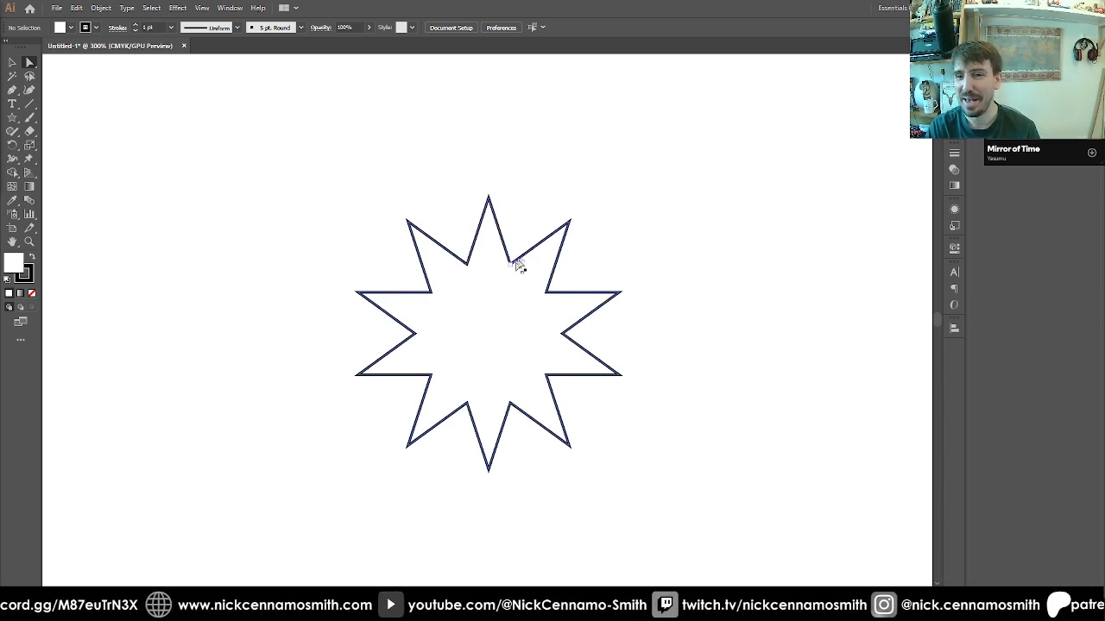
Draw a circle about 57.6 mm in diameter with the Ellipse tool and position it overlapping the star's right side
key(ctrl+minus)
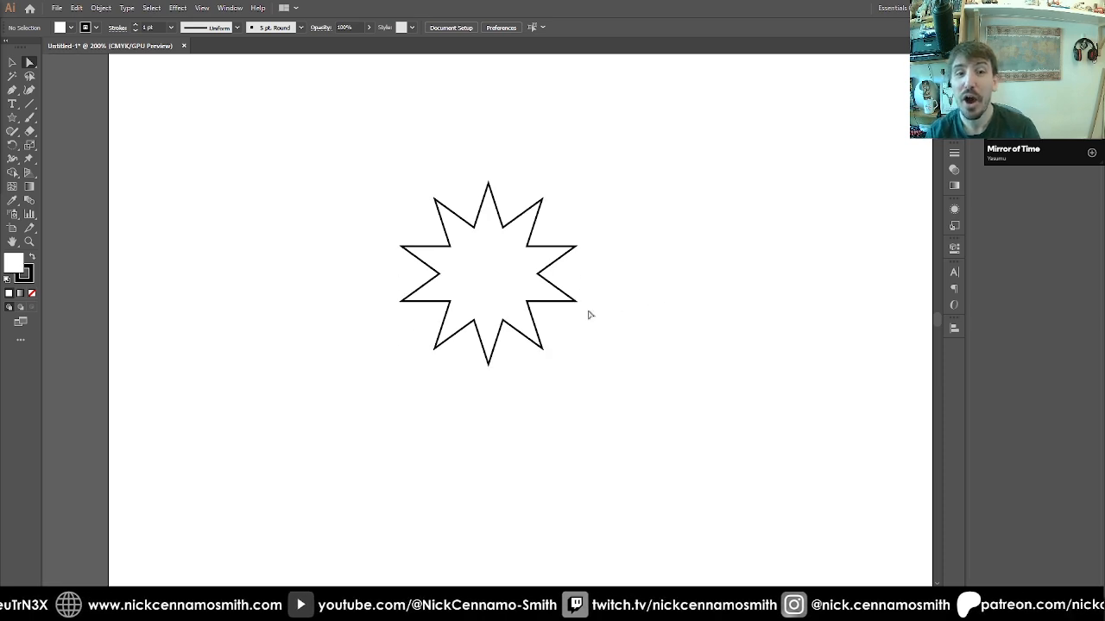
scroll(360, 202, down, 4)
scroll(436, 224, right, 4)
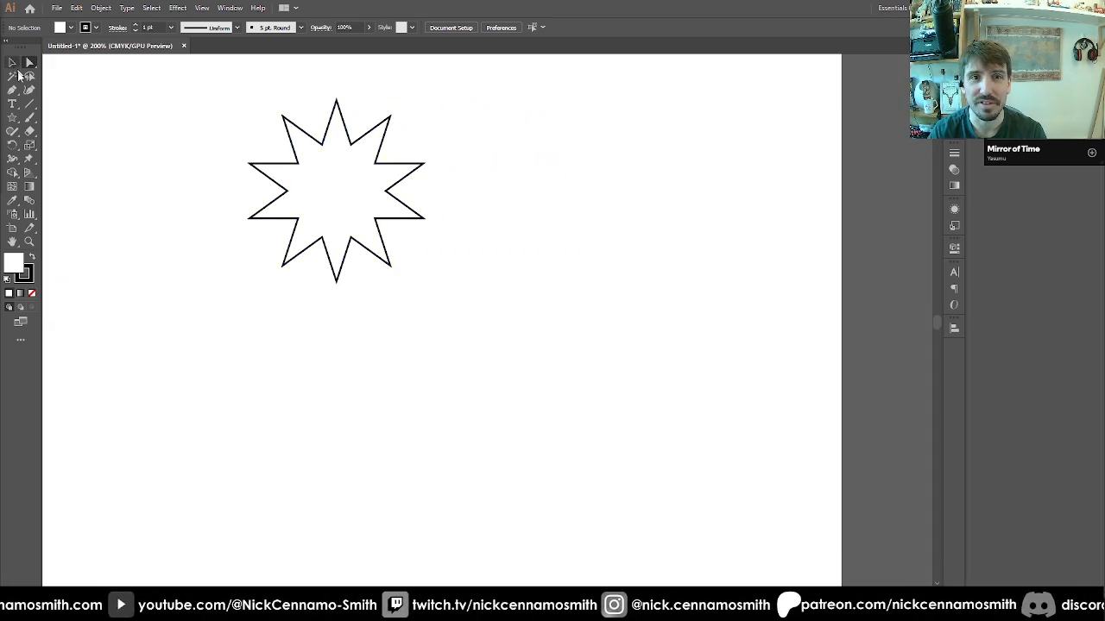
click(15, 114)
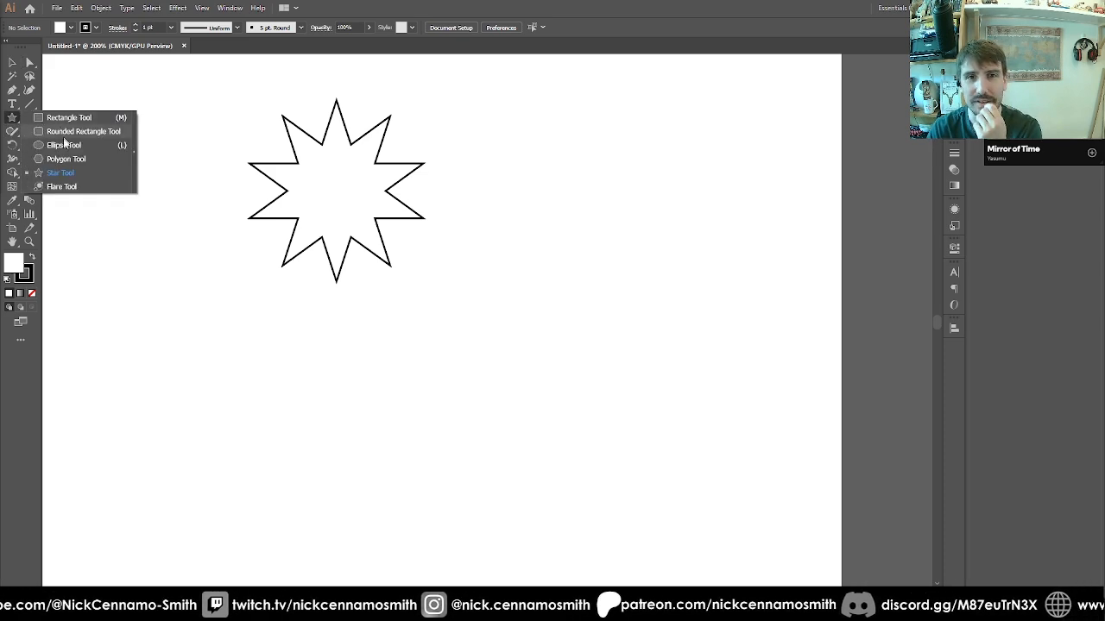
click(73, 147)
scroll(548, 302, up, 3)
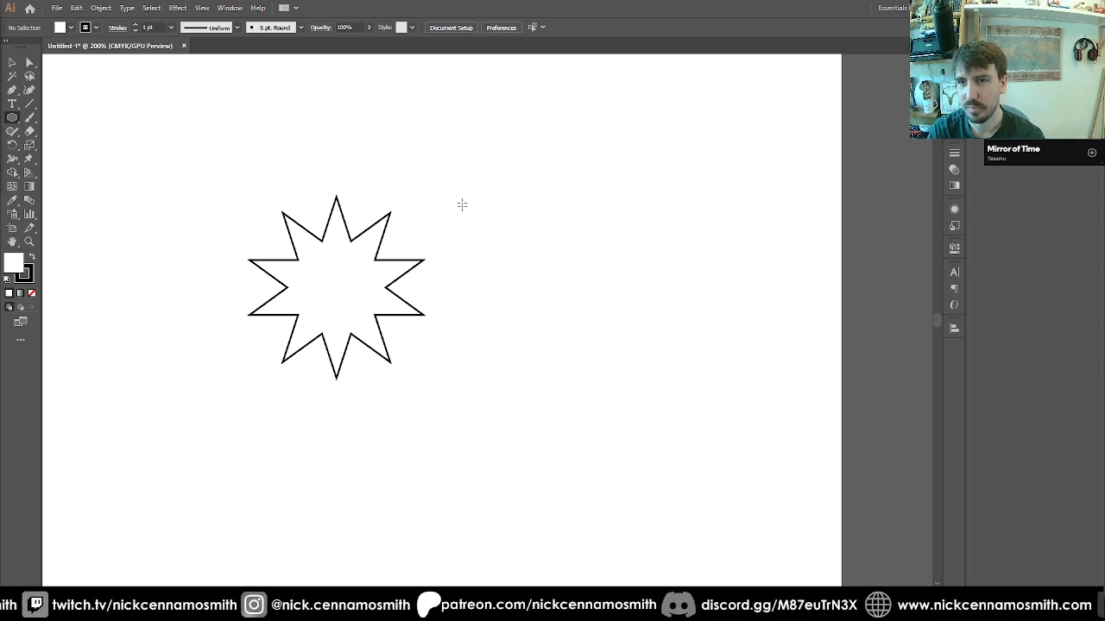
drag(449, 210, 565, 313)
key(v)
drag(451, 239, 431, 274)
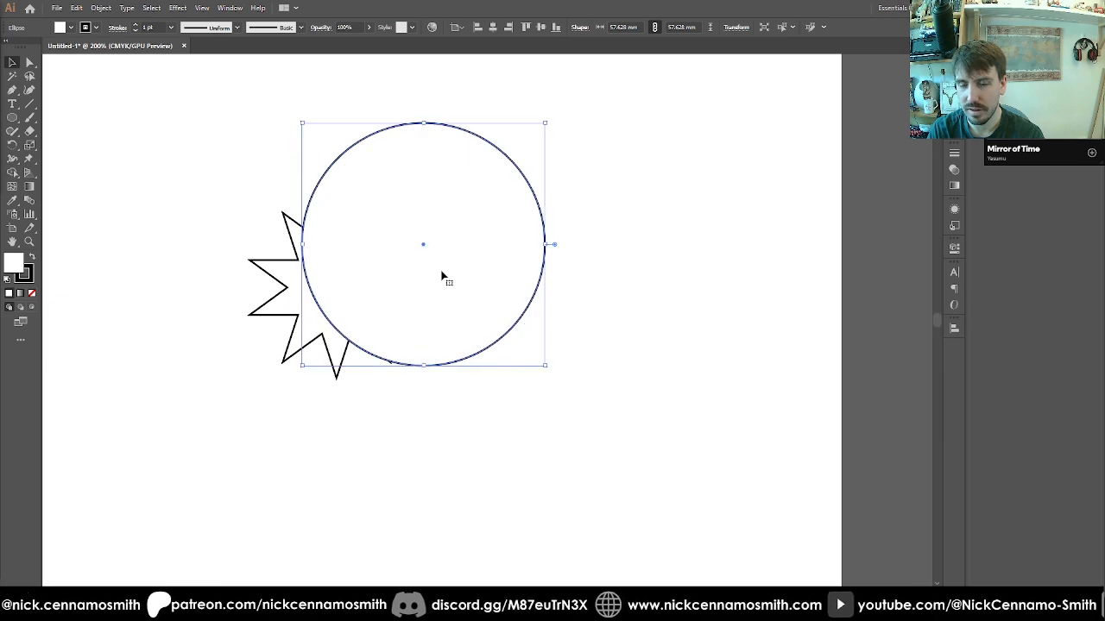
Remove the circle's fill and shift it slightly right and down over the star
click(33, 293)
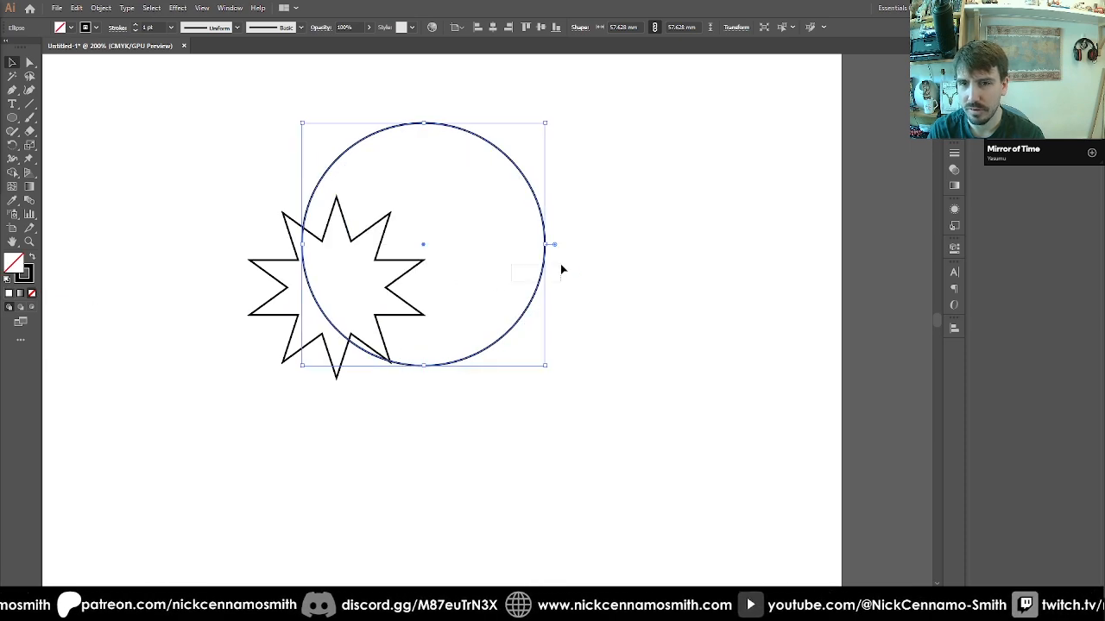
mouse_move(424, 248)
mouse_down()
mouse_move(473, 242)
mouse_move(439, 252)
mouse_up()
key(ctrl+v)
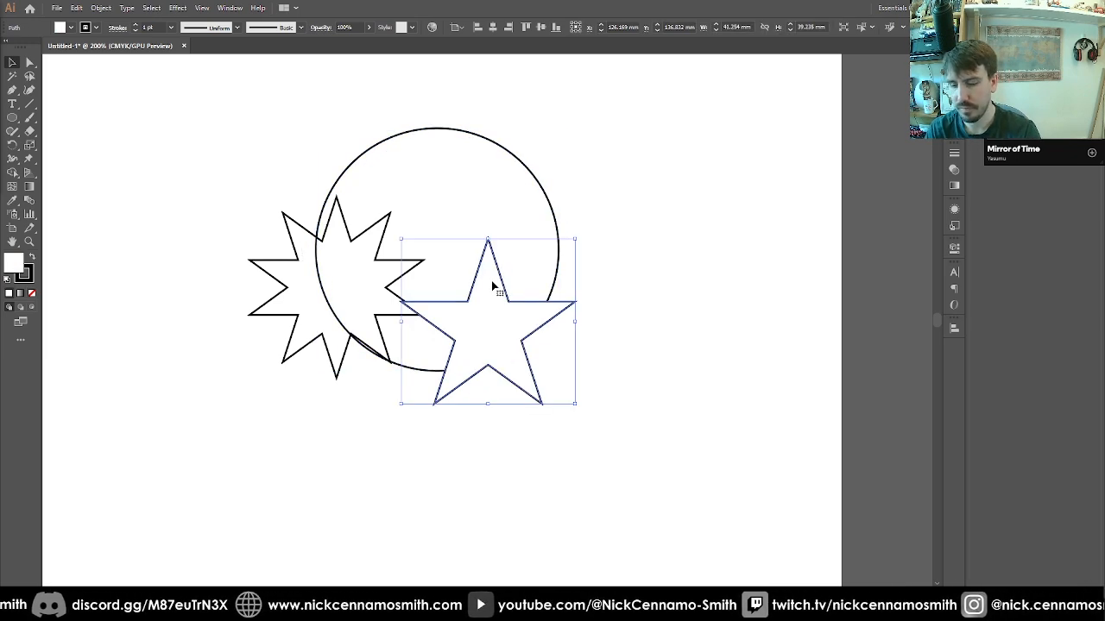
key(Delete)
drag(495, 281, 569, 332)
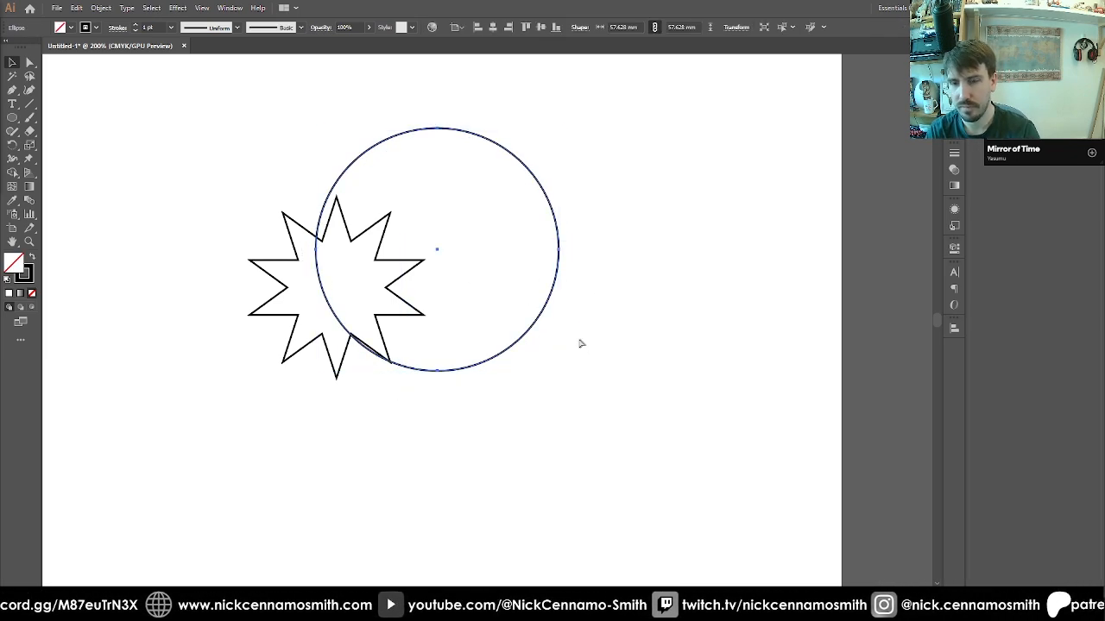
Duplicate the circle and offset the copy up and slightly left to form a crescent with the original
key(alt+shift+Left)
key(shift+Up)
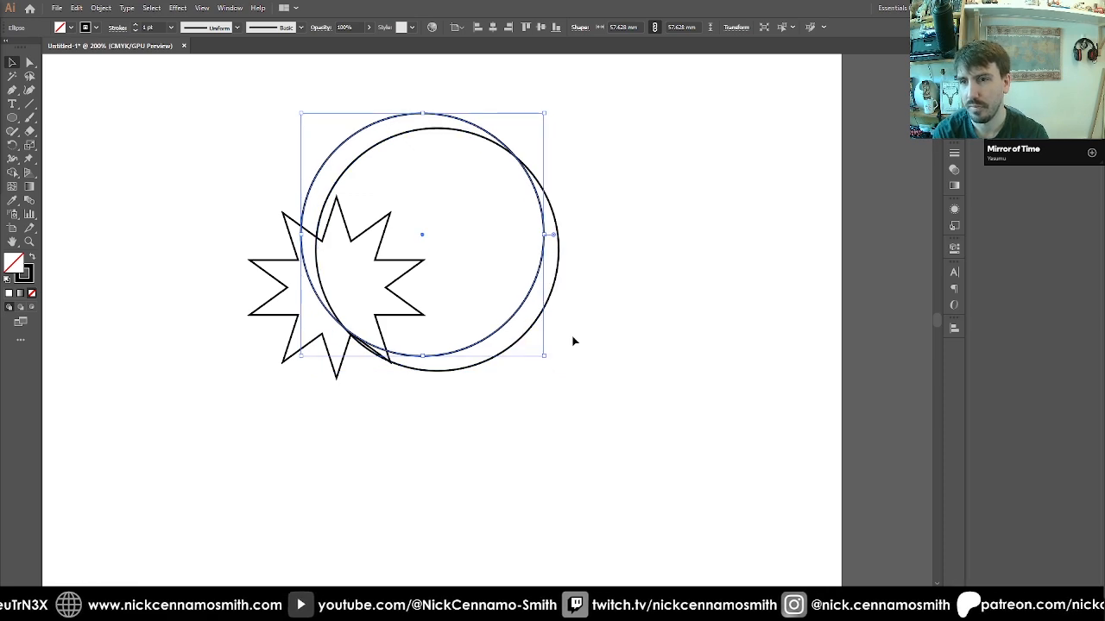
key(shift+Left)
key(shift+Up)
key(shift+Right)
key(shift+Up)
key(shift+Left)
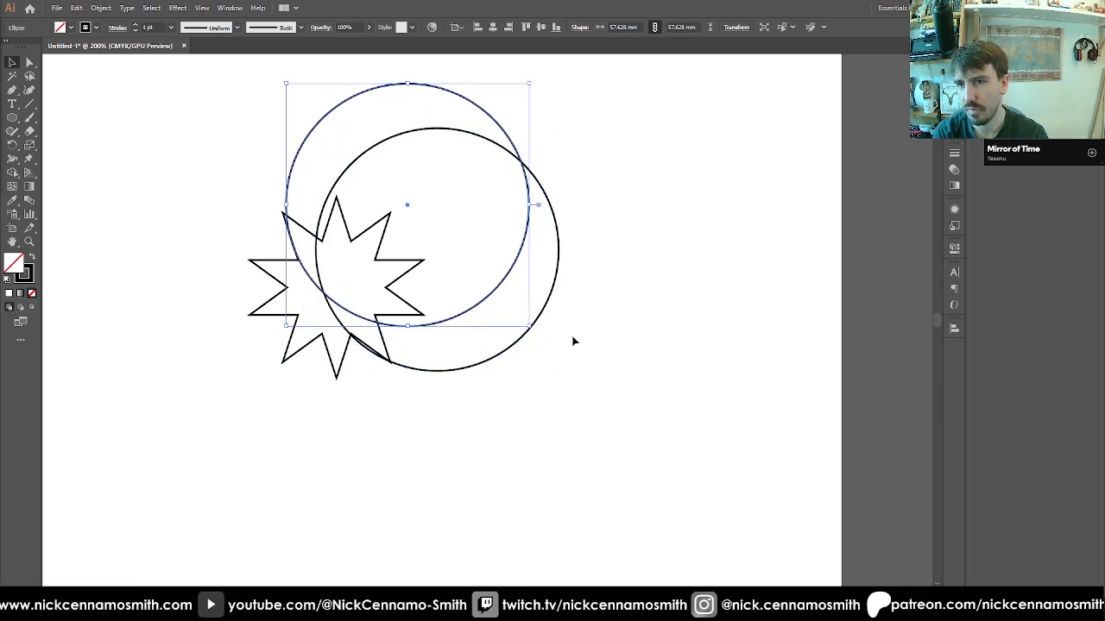
key(shift+Right)
key(Up)
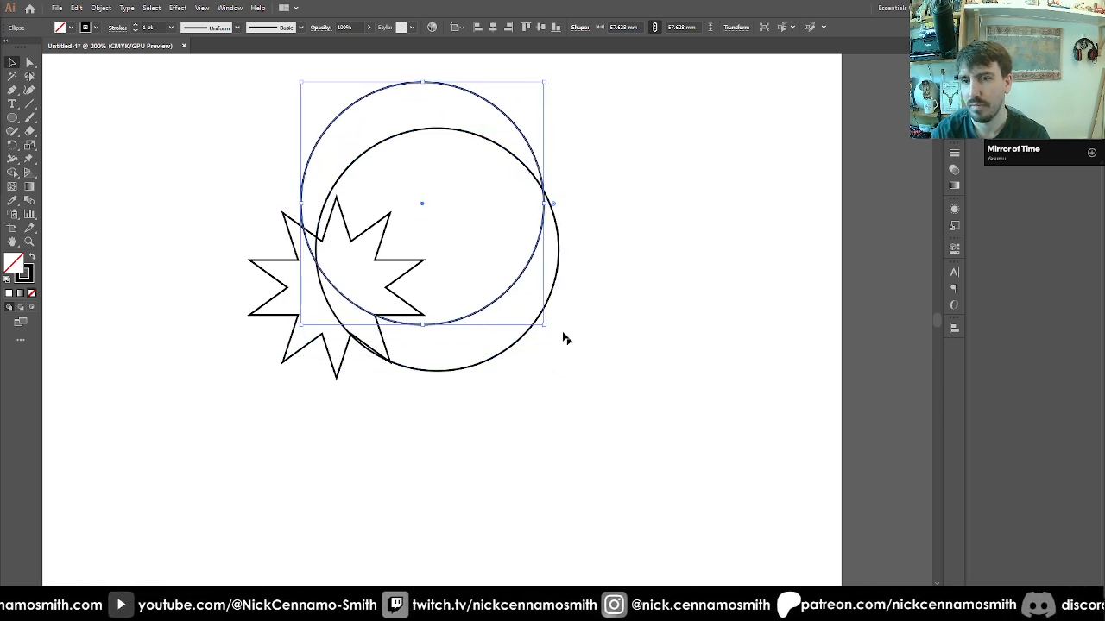
Stretch the duplicate circle's height to about 63.4 mm and nudge it up and slightly left
drag(422, 324, 423, 348)
key(Up)
key(Up)
key(Up)
key(Up)
key(Up)
key(Up)
key(Up)
key(Up)
key(Up)
key(Up)
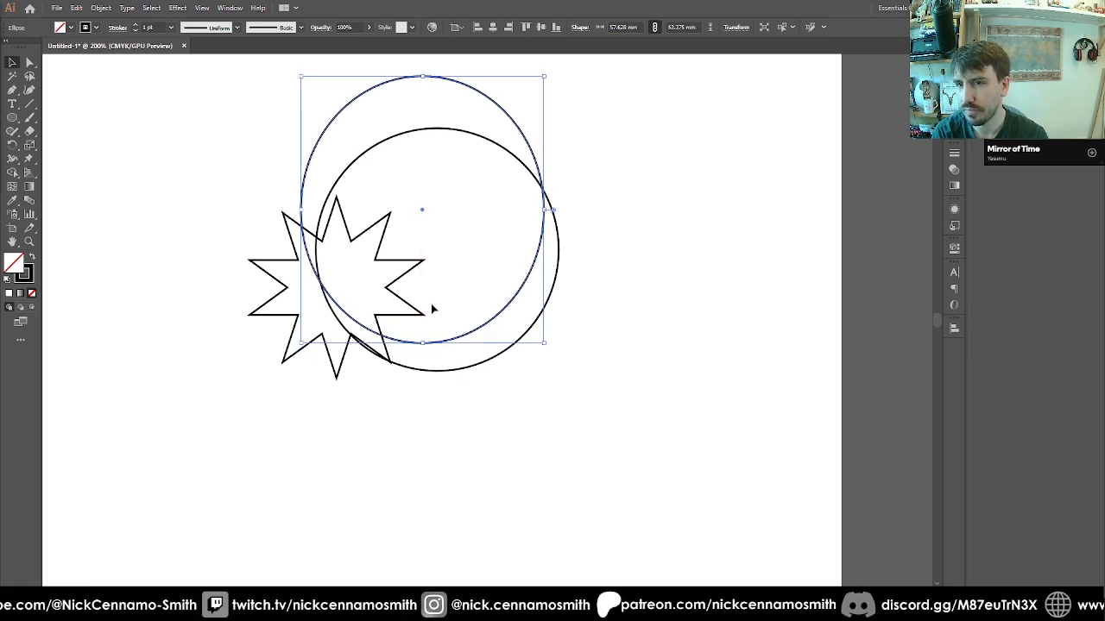
key(Up)
key(Up)
key(Up)
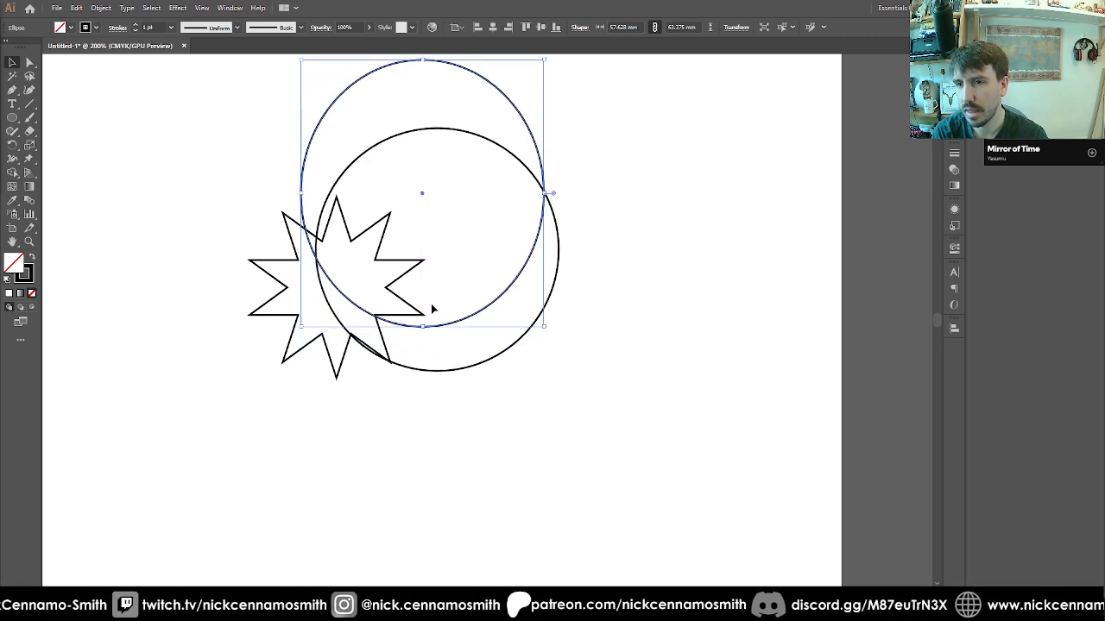
key(Left)
key(Left)
key(Left)
key(Left)
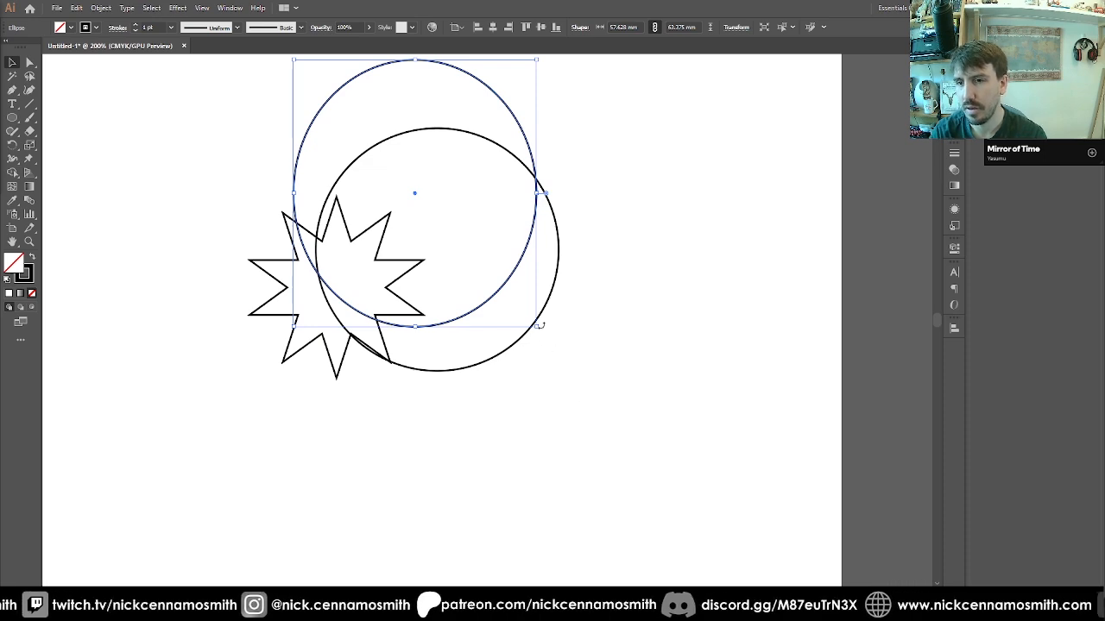
Rotate the duplicate ellipse counterclockwise and nudge it into position against the original circle for a tilted crescent
drag(540, 326, 589, 268)
key(Down)
key(Down)
key(Down)
key(Down)
key(Down)
key(Down)
key(Down)
key(Down)
key(Down)
key(Down)
key(Down)
key(Down)
key(Down)
key(Down)
key(Down)
key(Down)
key(Down)
key(Down)
key(Down)
key(Down)
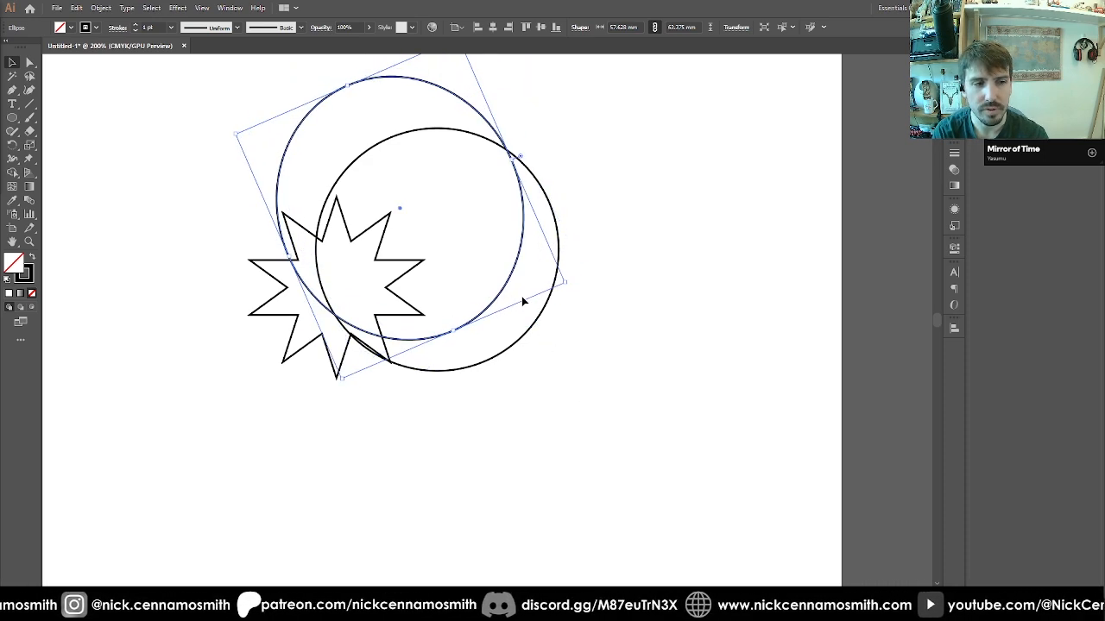
key(shift+Up)
key(shift+Left)
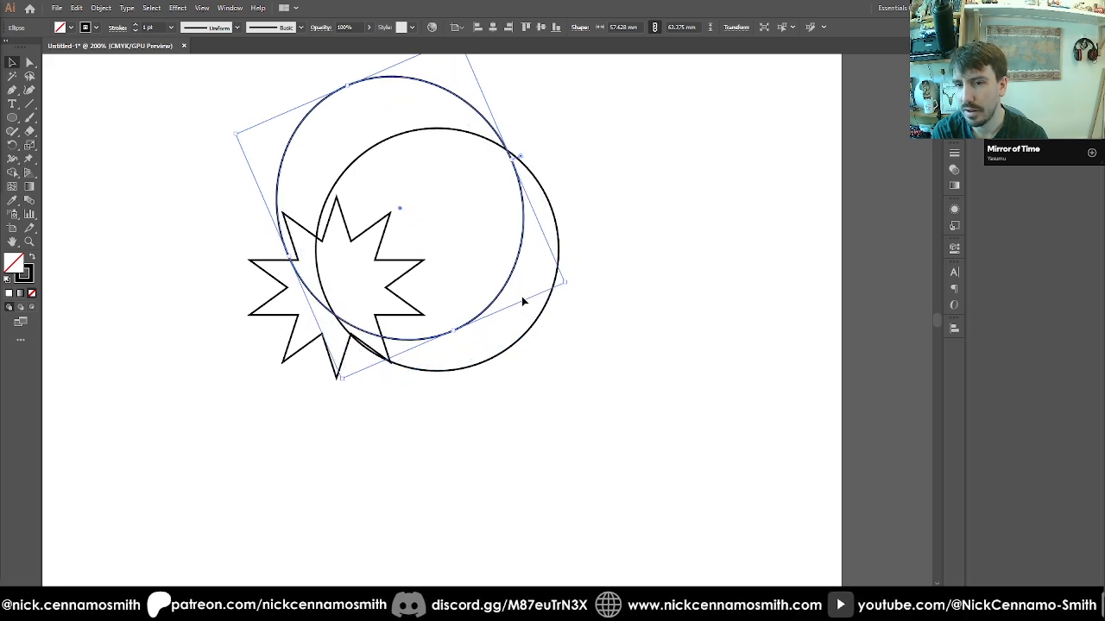
key(shift+Up)
key(Up)
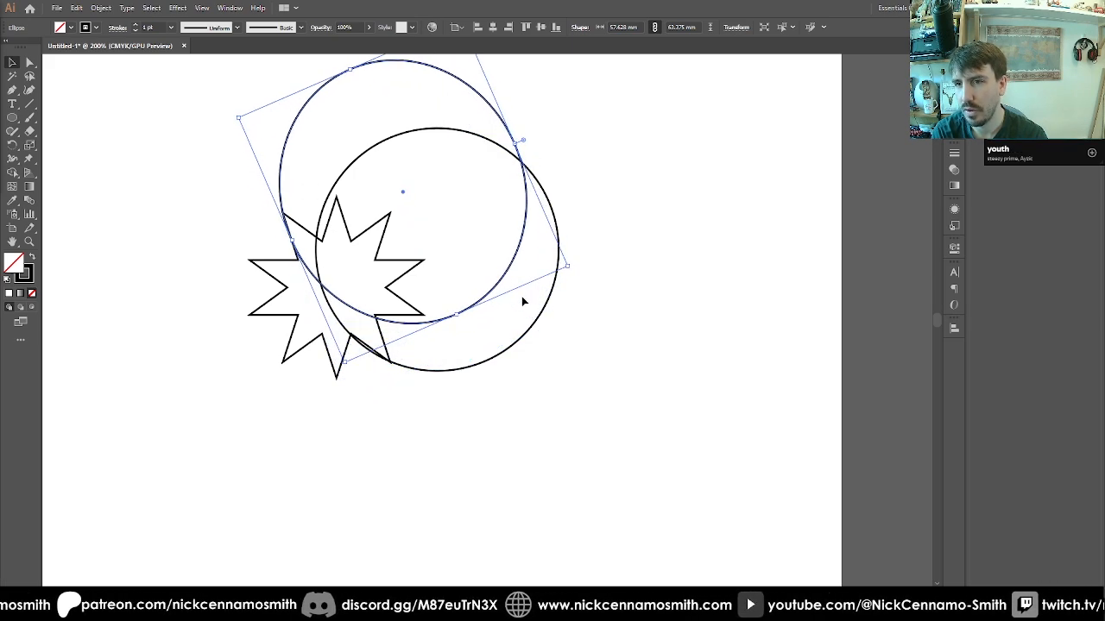
key(Right)
key(Up)
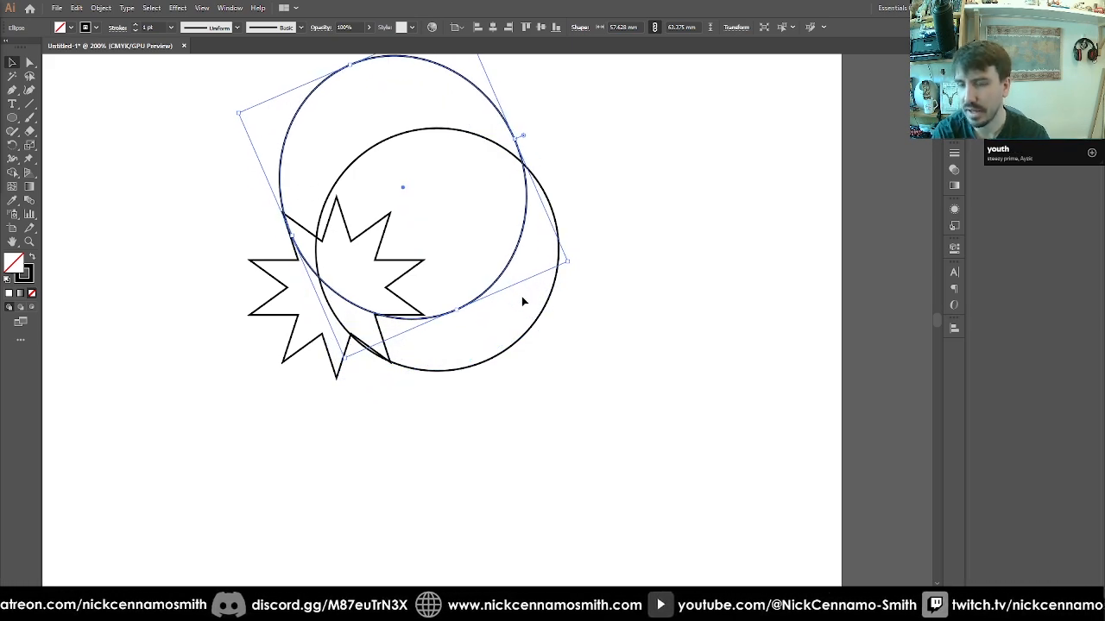
Delete the rotated ellipse and the original circle
key(Delete)
click(531, 326)
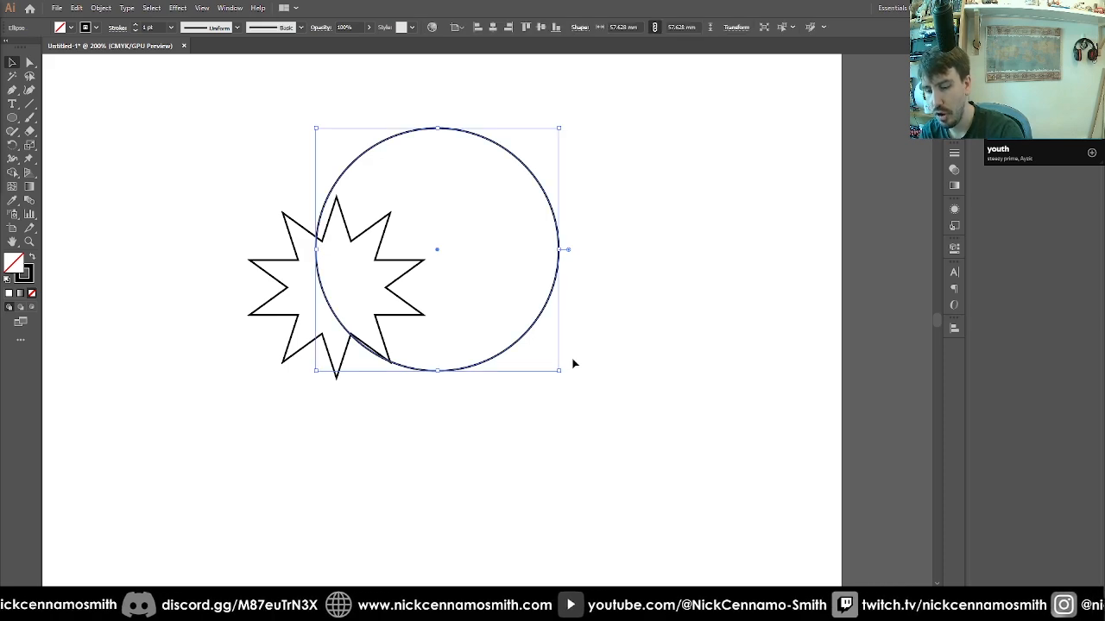
key(Delete)
Try to draw a wide crescent curve with the Pen tool from the inner corner on the star's lower-right side
key(n)
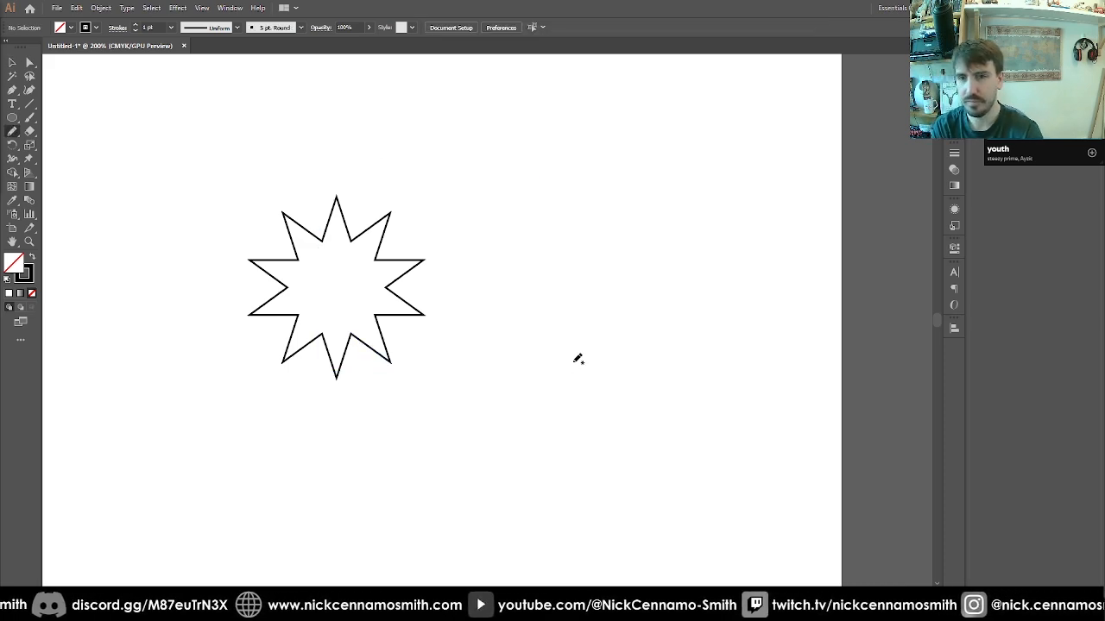
key(p)
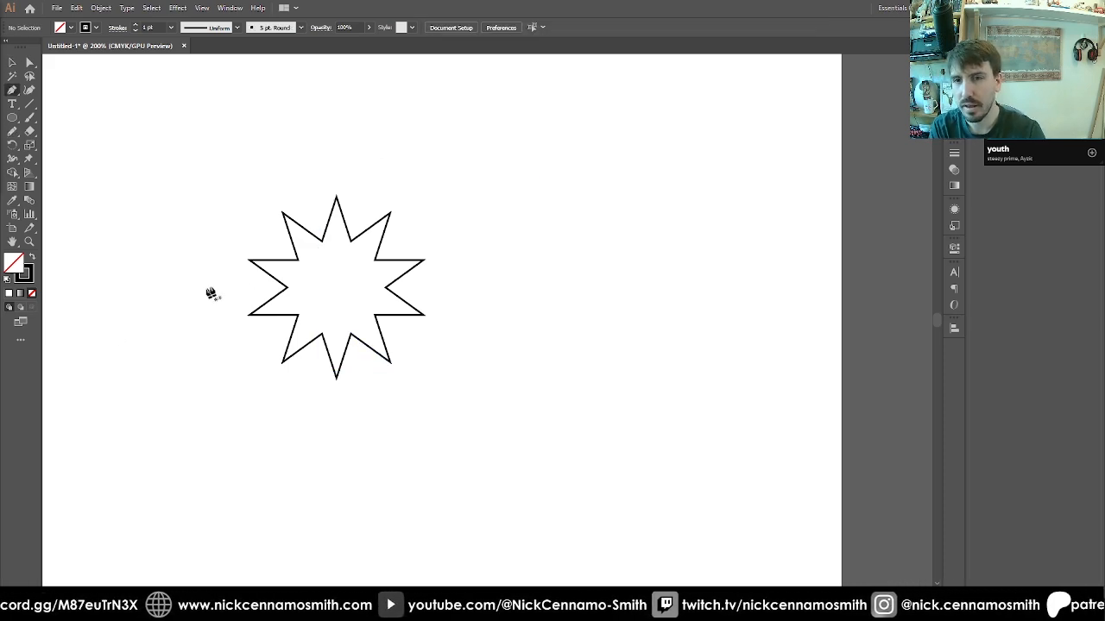
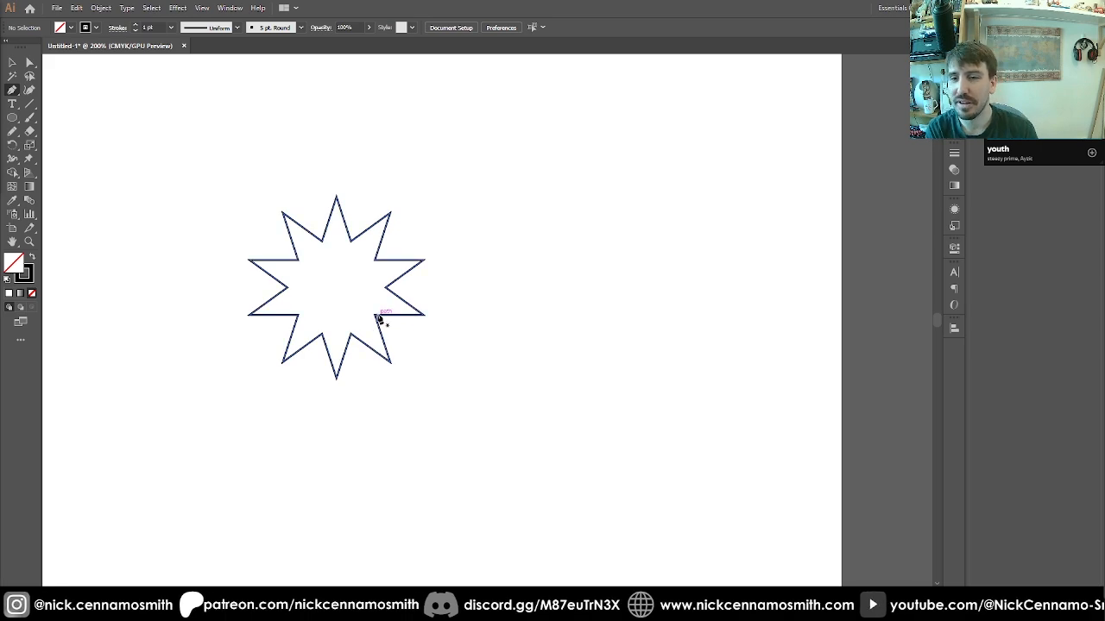
click(375, 315)
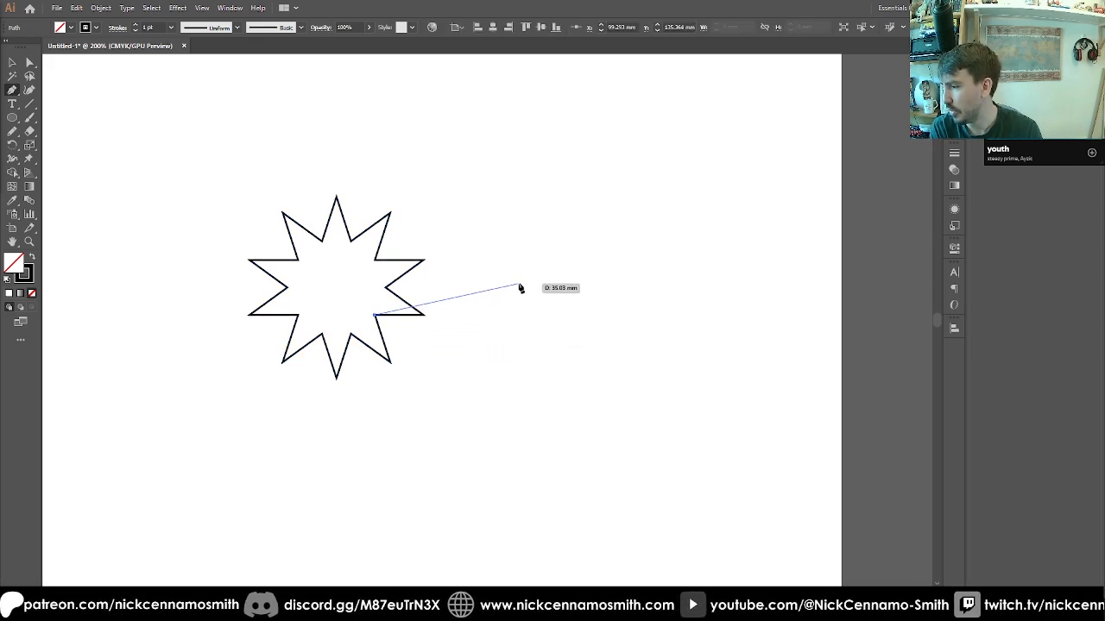
drag(518, 275, 535, 137)
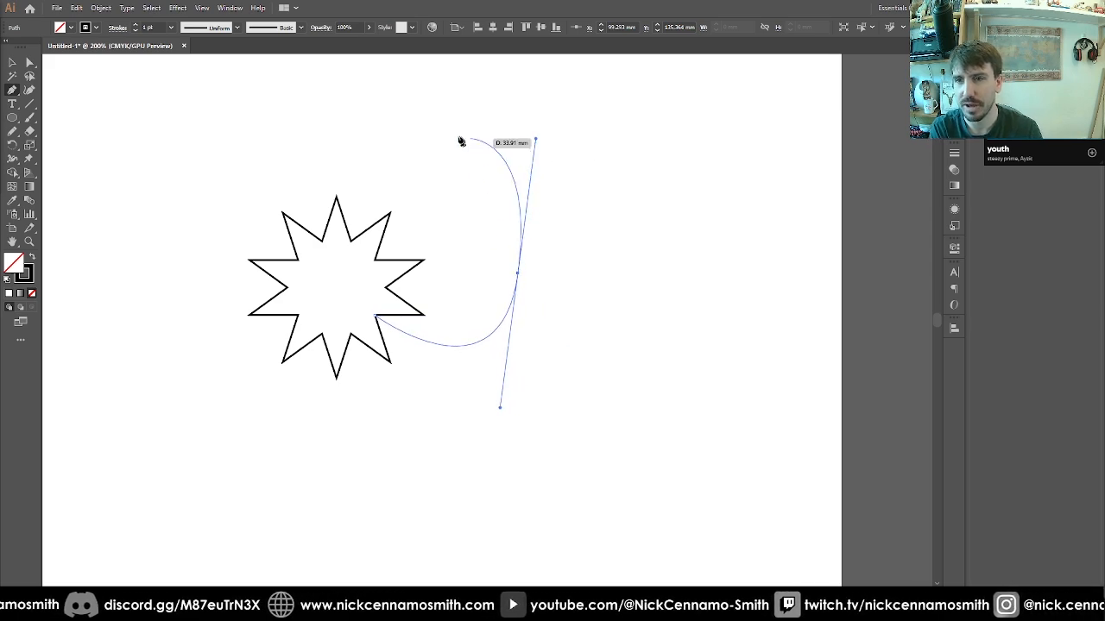
key(ctrl+z)
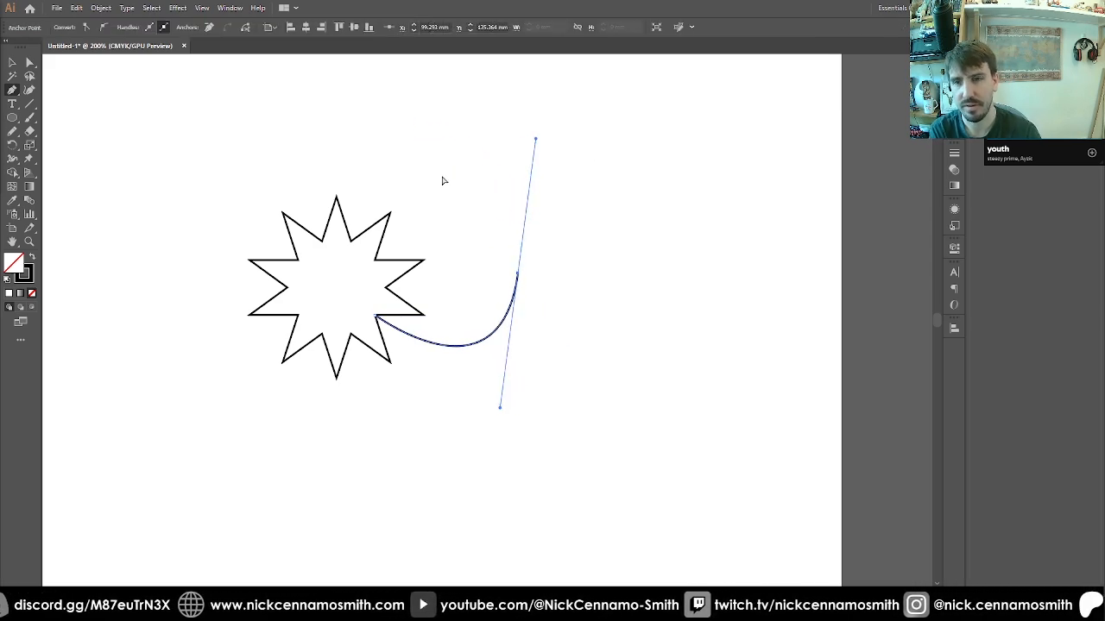
key(ctrl+z)
Try to draw a multi-anchor Pen curve about 39 mm wide and 51 mm high around the star's right side
drag(454, 355, 485, 365)
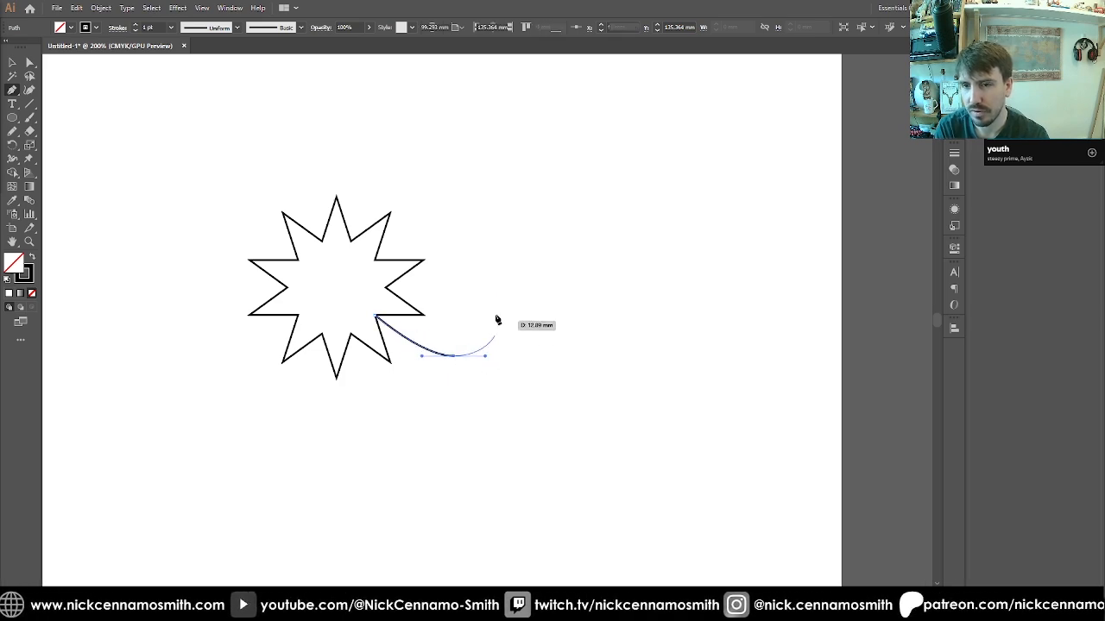
drag(507, 216, 541, 220)
key(a)
key(ctrl+z)
key(ctrl+z)
key(ctrl+z)
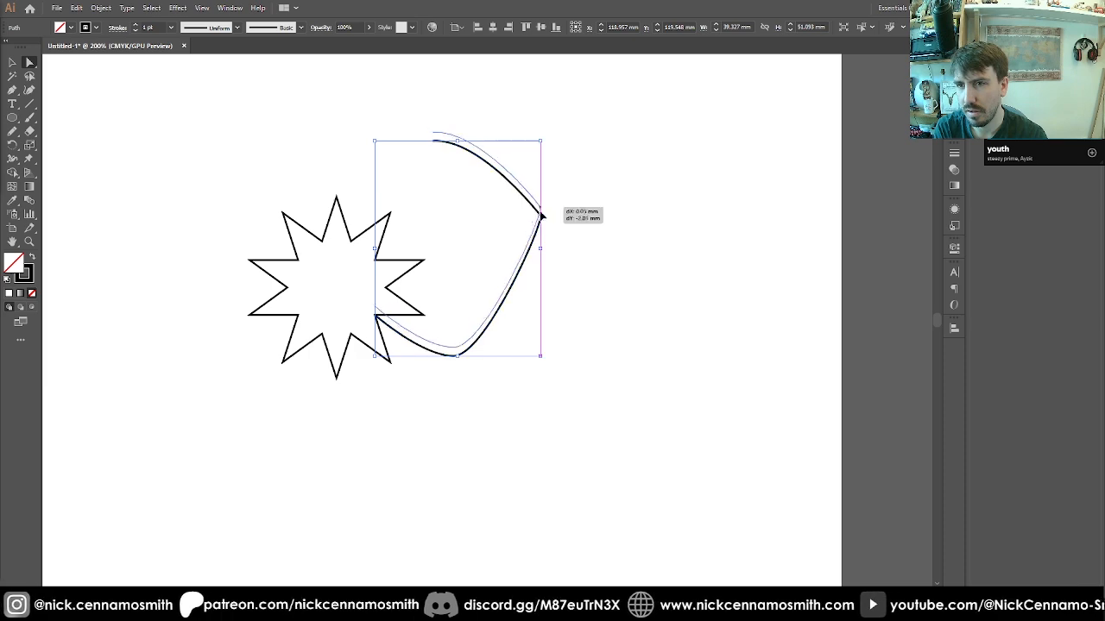
Try to draw the crescent's outer curve freehand with the Pencil tool from the star's lower-right inner corner
key(n)
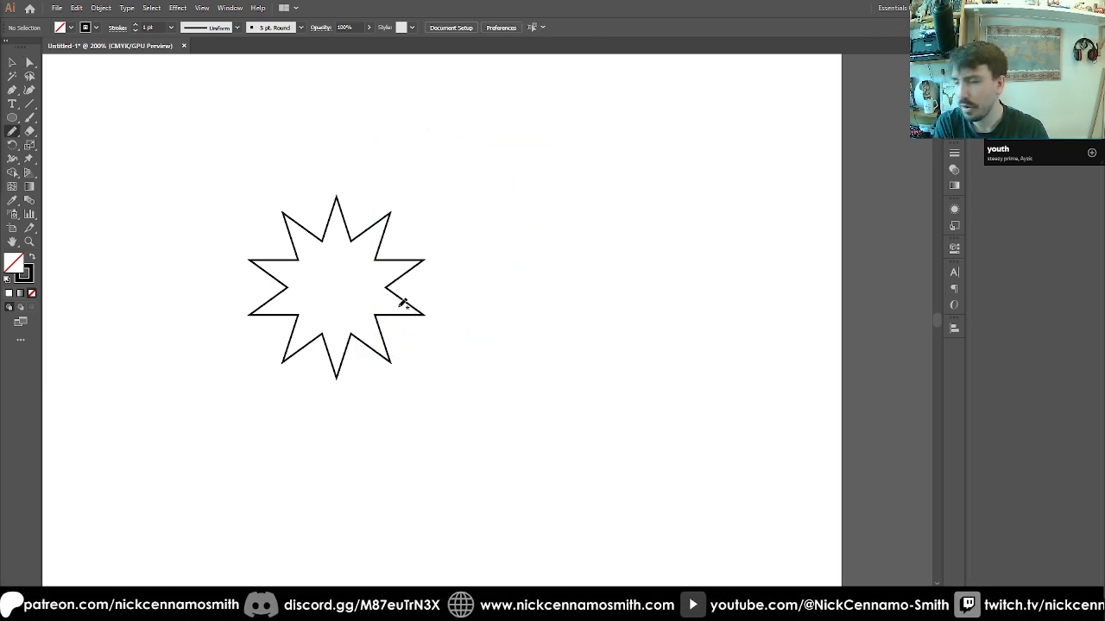
mouse_move(378, 313)
mouse_down()
mouse_move(505, 316)
mouse_move(419, 173)
mouse_up()
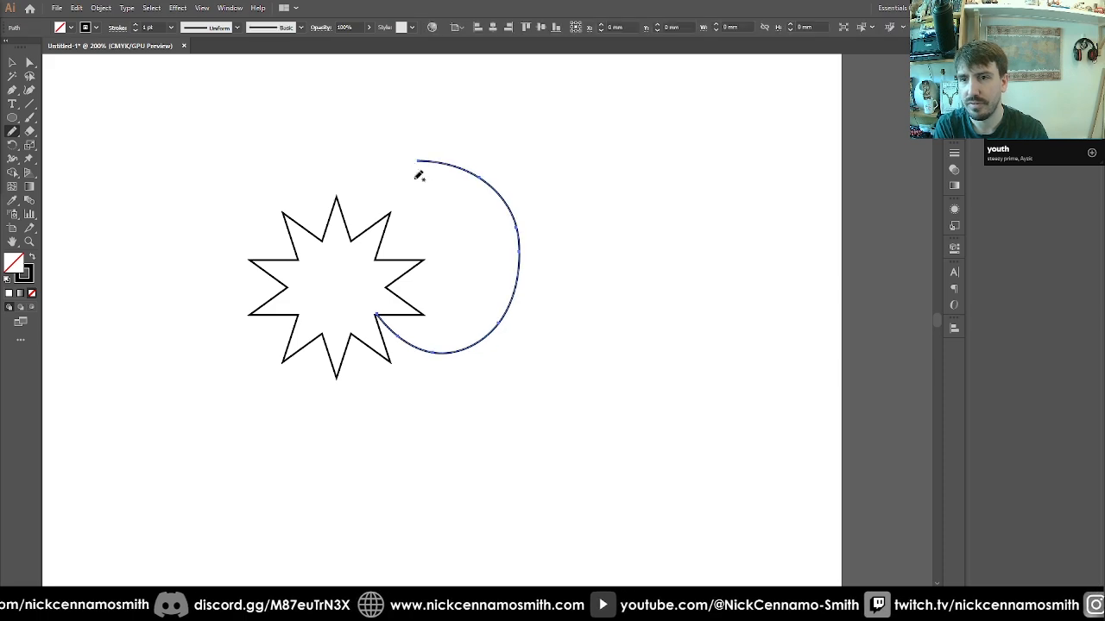
key(ctrl+z)
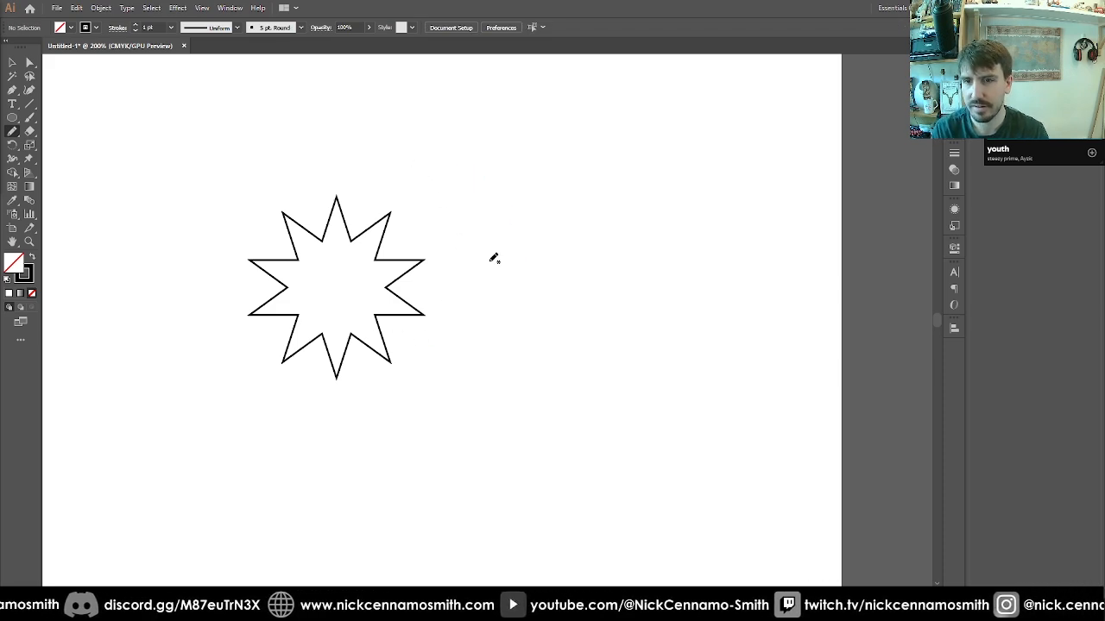
Draw a freehand Pencil curve about 46 mm wide and 59 mm high from the star's lower-right inner corner around to its upper right
scroll(494, 258, up, 2)
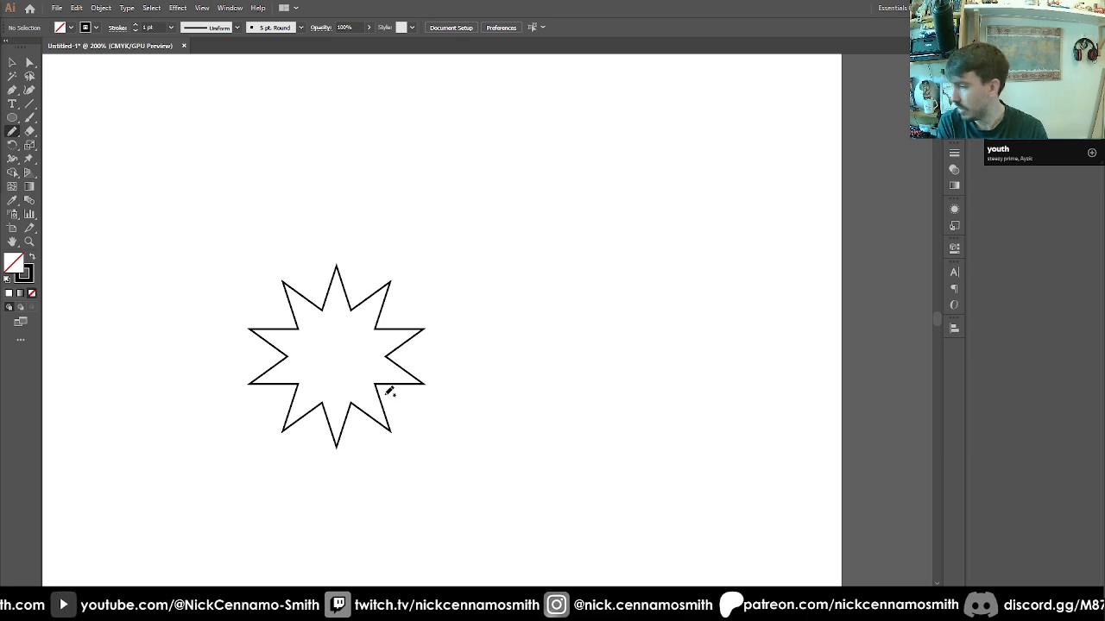
mouse_move(377, 381)
mouse_down()
mouse_move(490, 448)
mouse_move(551, 272)
mouse_move(435, 198)
mouse_up()
key(v)
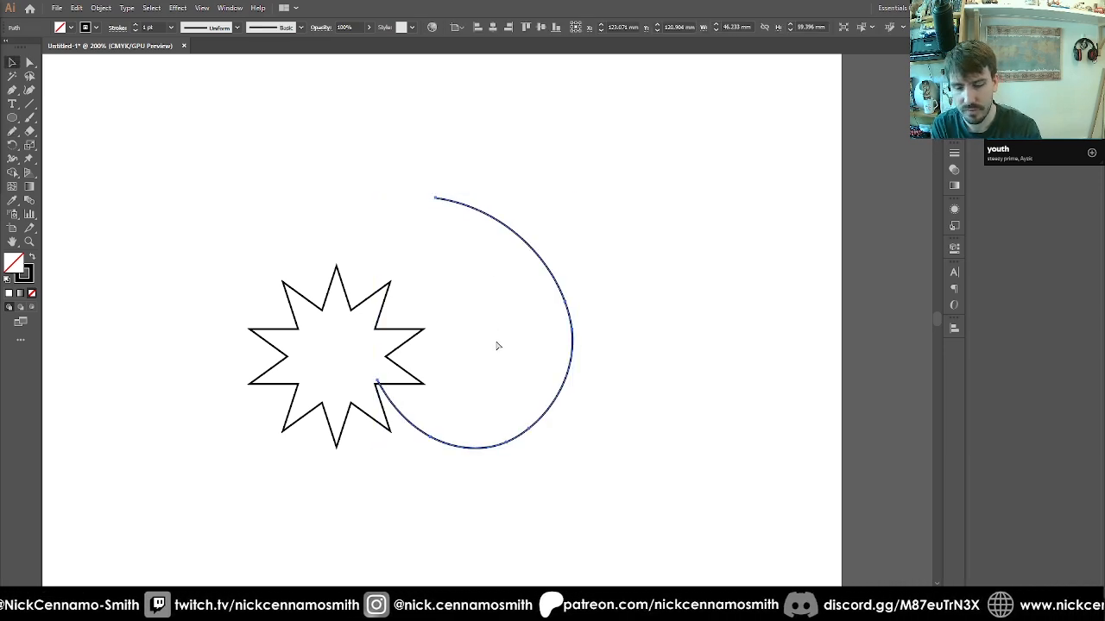
Duplicate the freehand crescent curve and offset the copy about 7 mm left and 3.5 mm down
key(ctrl+v)
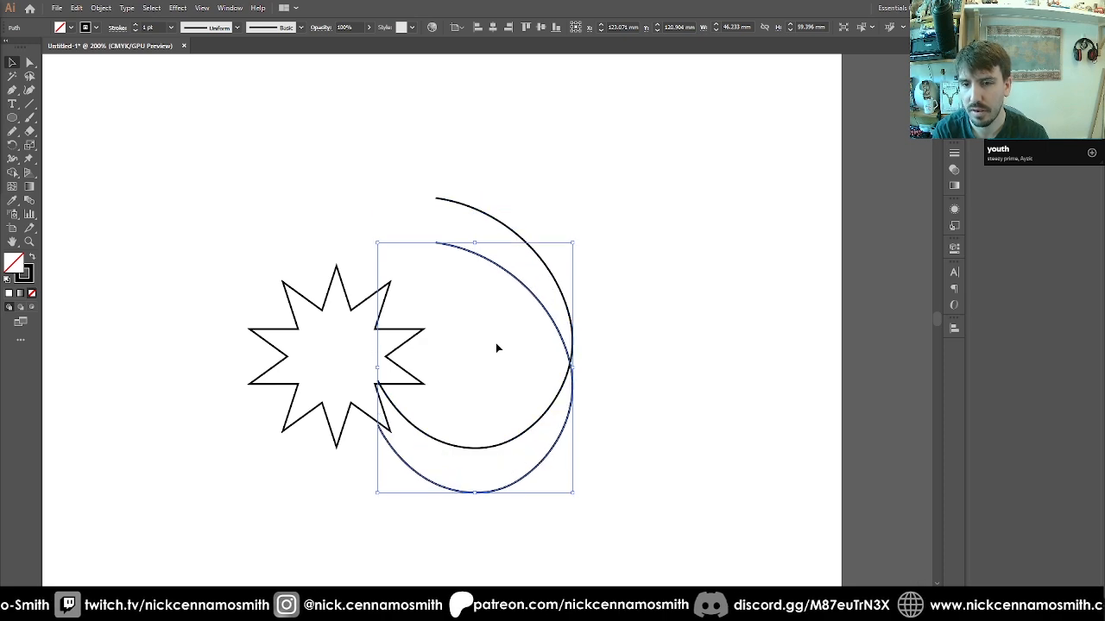
key(shift+Up)
key(shift+Left)
key(shift+Left)
key(shift+Up)
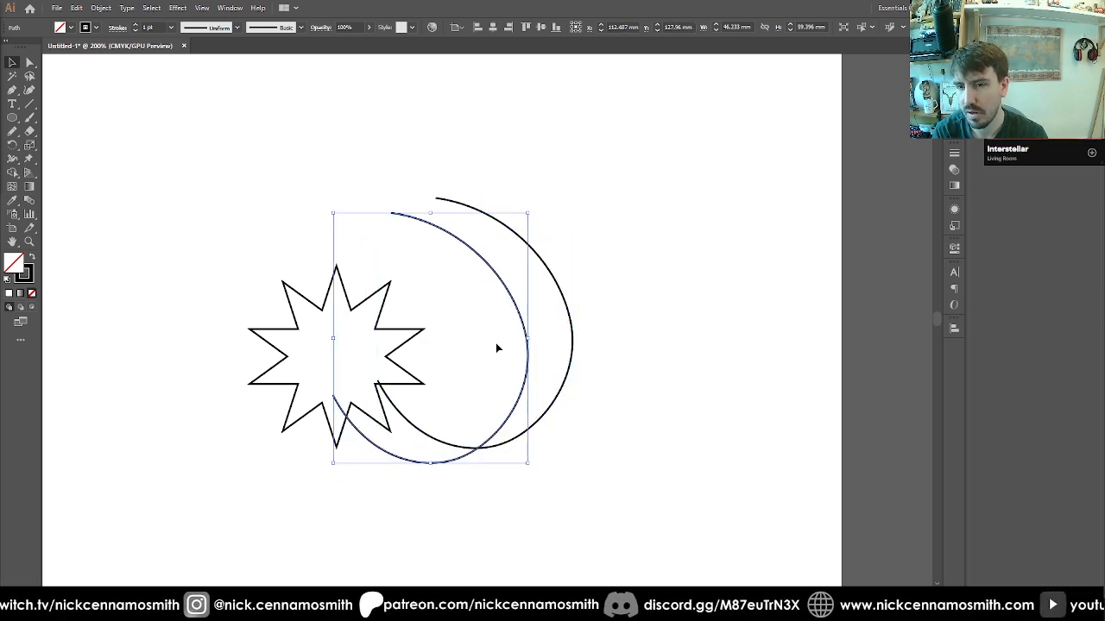
key(shift+Right)
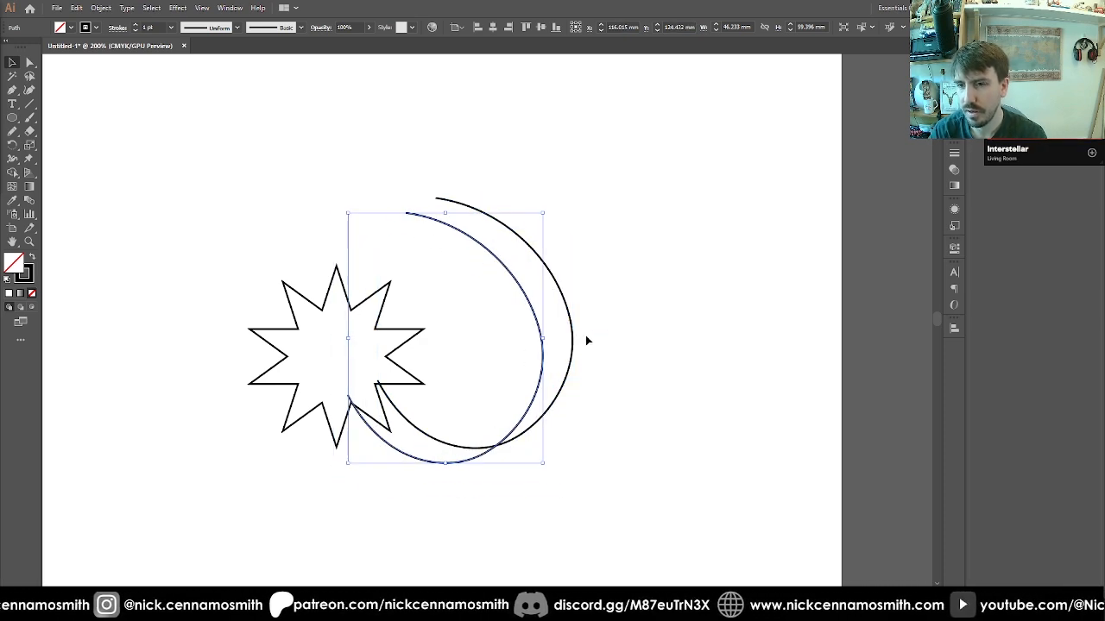
Try to stretch the duplicated crescent curve to about 61 mm wide and 63 mm high
click(508, 343)
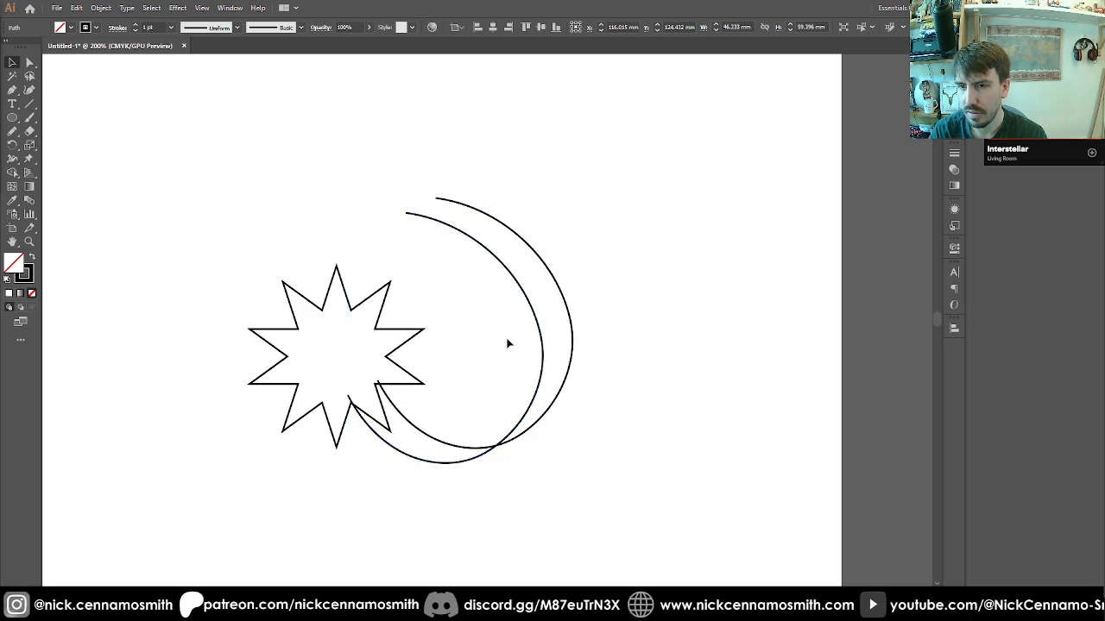
click(547, 337)
drag(543, 337, 606, 341)
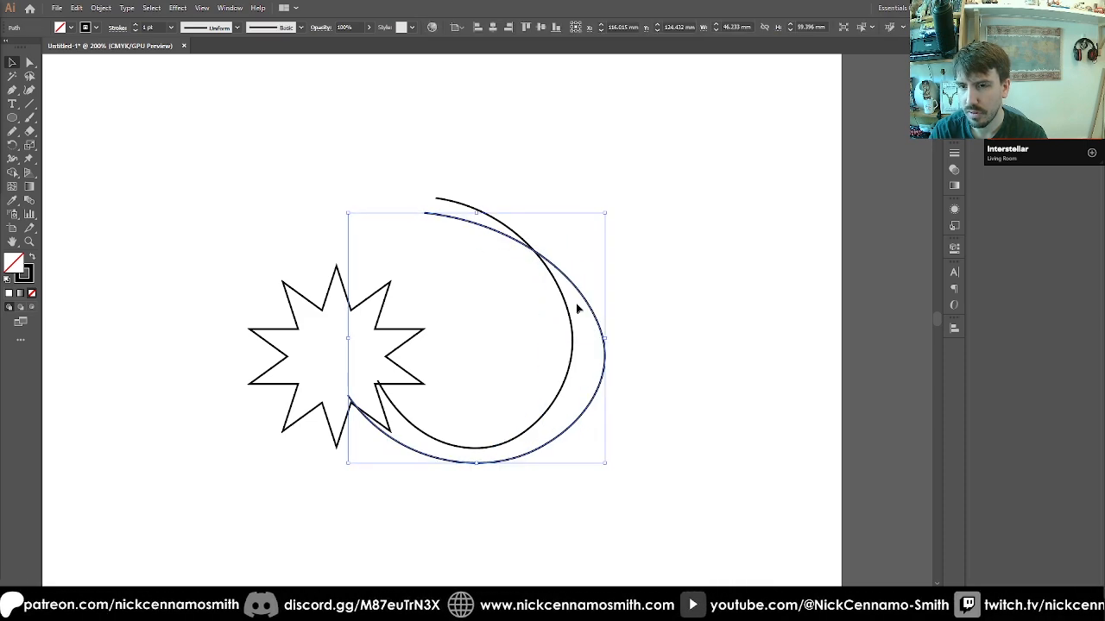
drag(475, 213, 482, 198)
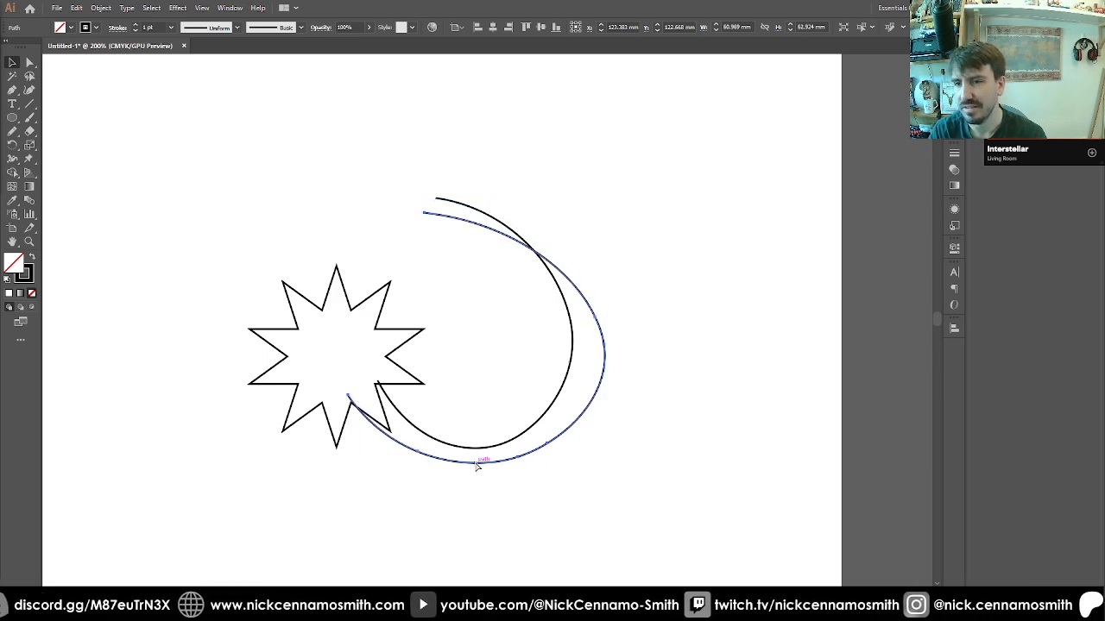
Delete both freehand crescent curves, leaving only the star
key(Delete)
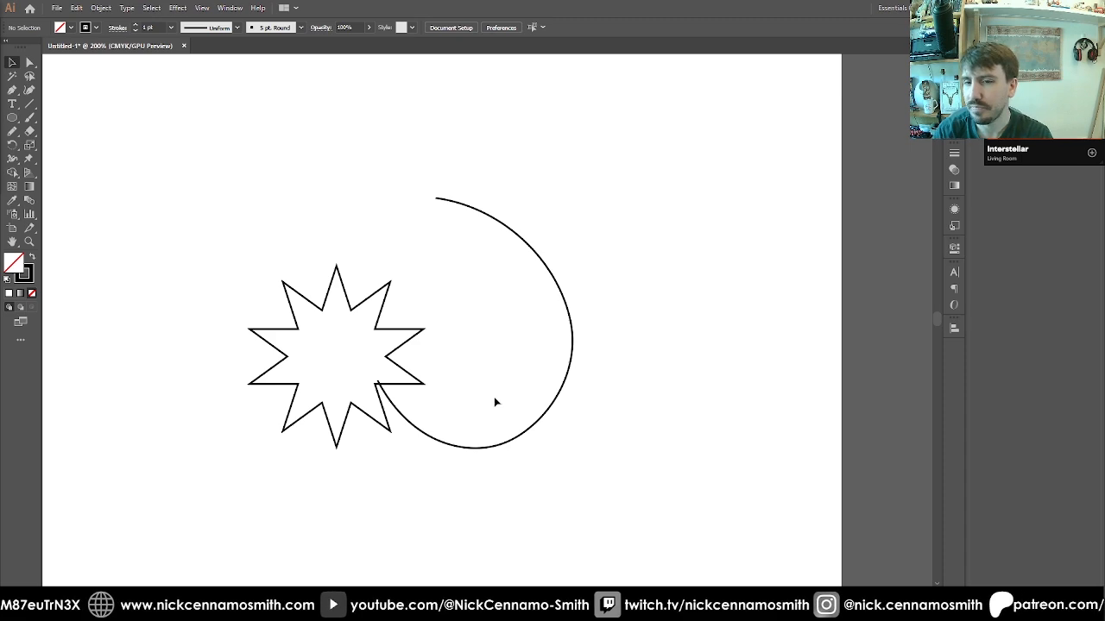
click(515, 437)
key(Delete)
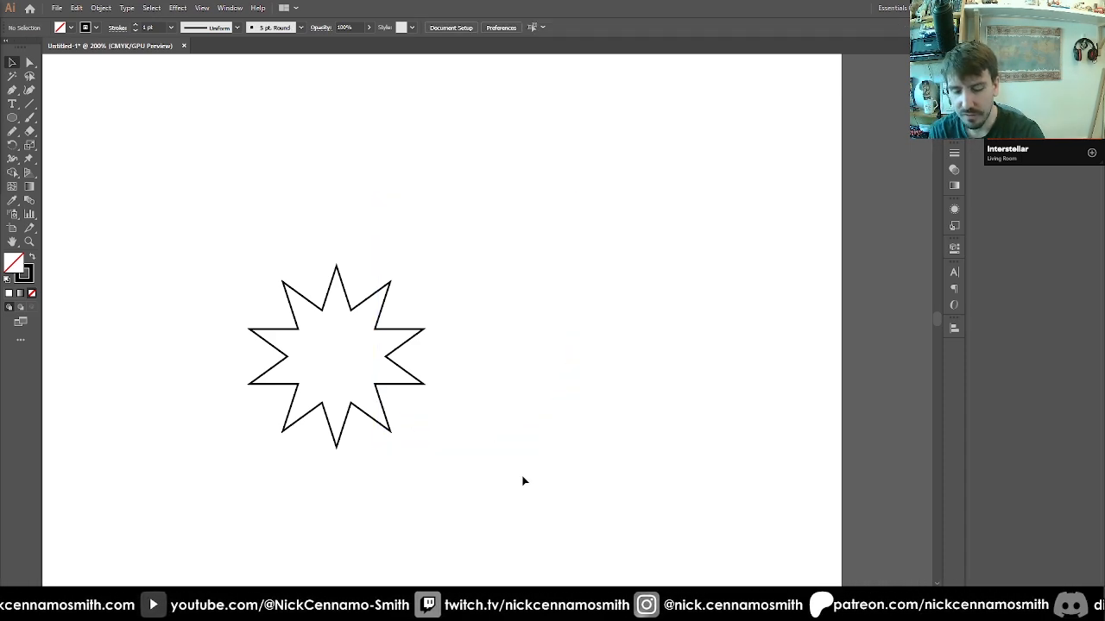
Draw two small nested freehand Pencil curves, together about 2 mm wide and 3 mm high, in the empty area right of the star
key(n)
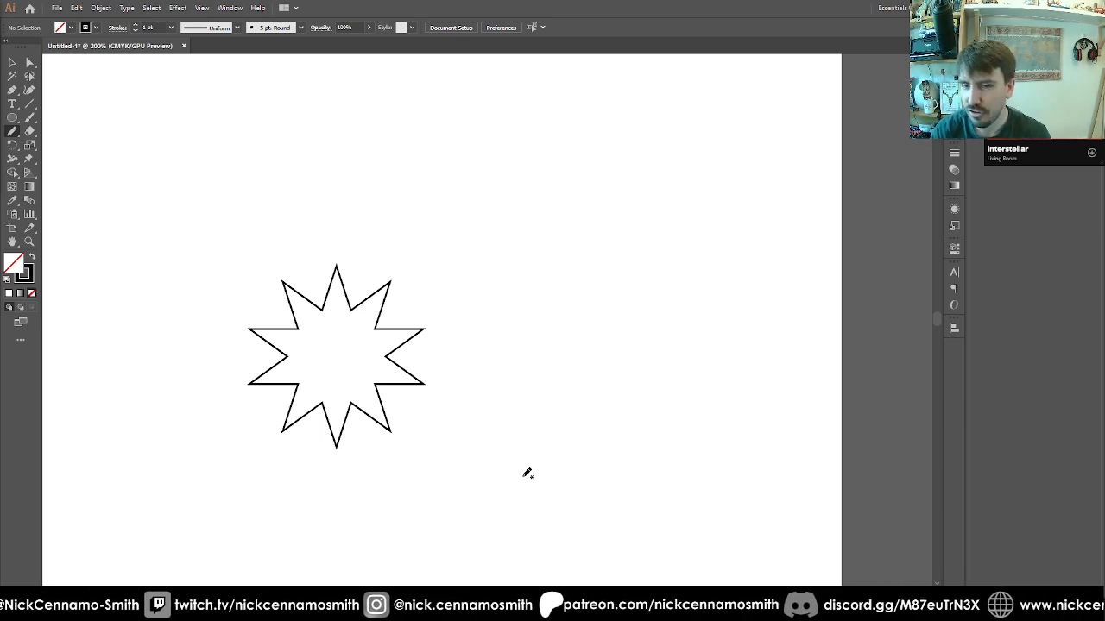
key(ctrl+equal)
key(ctrl+equal)
key(ctrl+equal)
key(ctrl+equal)
key(ctrl+equal)
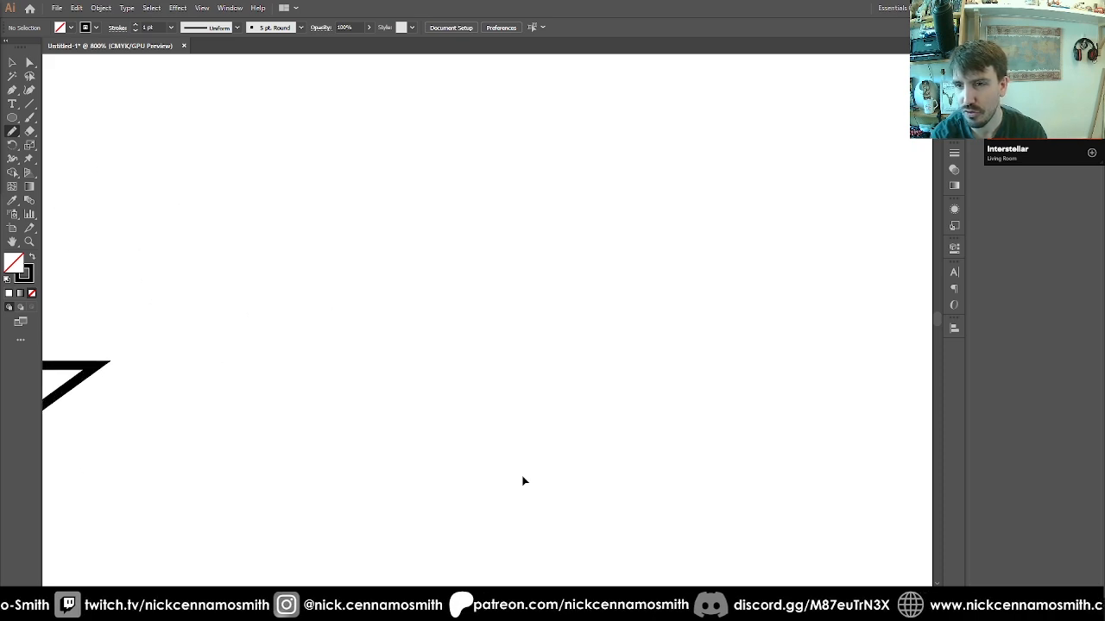
scroll(528, 472, down, 2)
scroll(577, 374, right, 2)
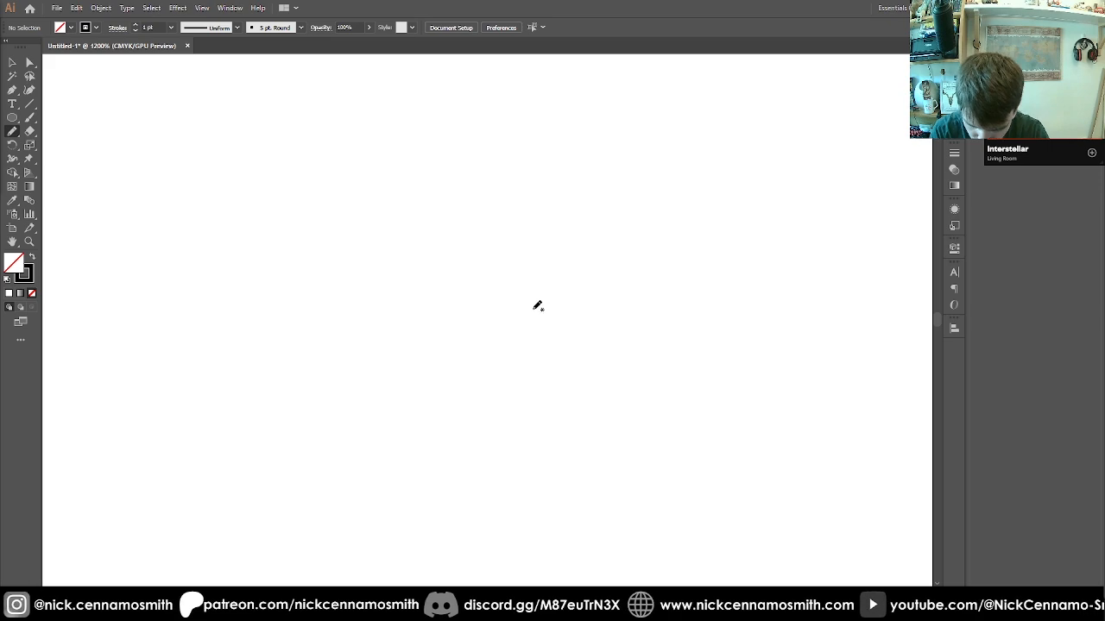
mouse_move(529, 308)
mouse_down()
mouse_move(567, 303)
mouse_move(564, 274)
mouse_move(539, 249)
mouse_up()
mouse_move(531, 311)
mouse_down()
mouse_move(567, 314)
mouse_move(582, 291)
mouse_move(572, 259)
mouse_move(543, 244)
mouse_up()
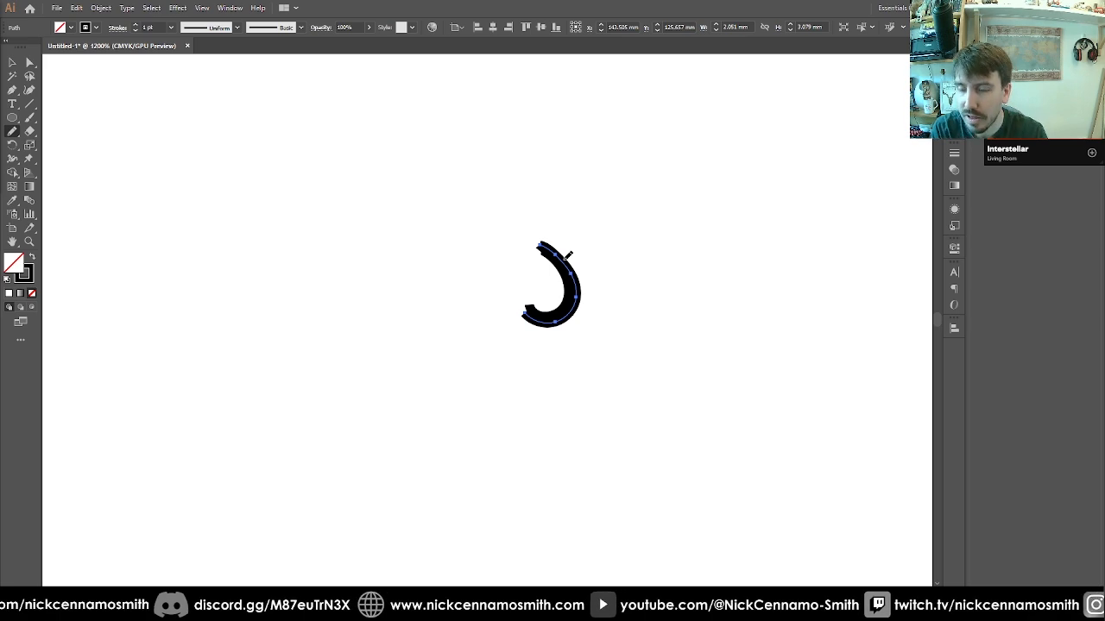
Scale the two small nested curves together from their centre to about 32 mm wide and 48 mm high
key(ctrl+minus)
key(ctrl+minus)
key(ctrl+minus)
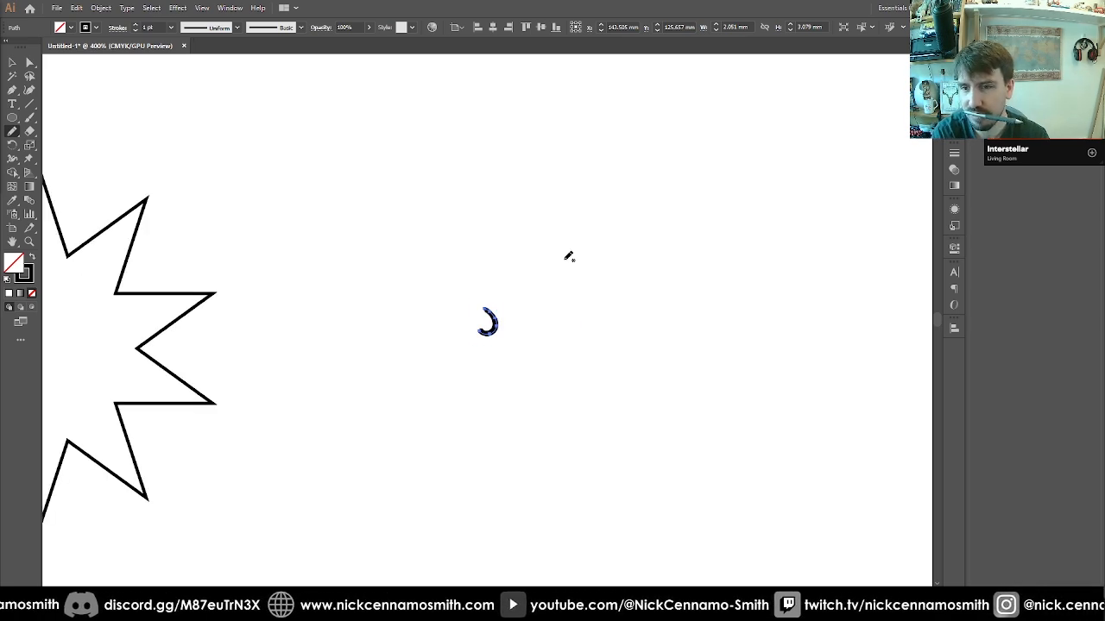
key(v)
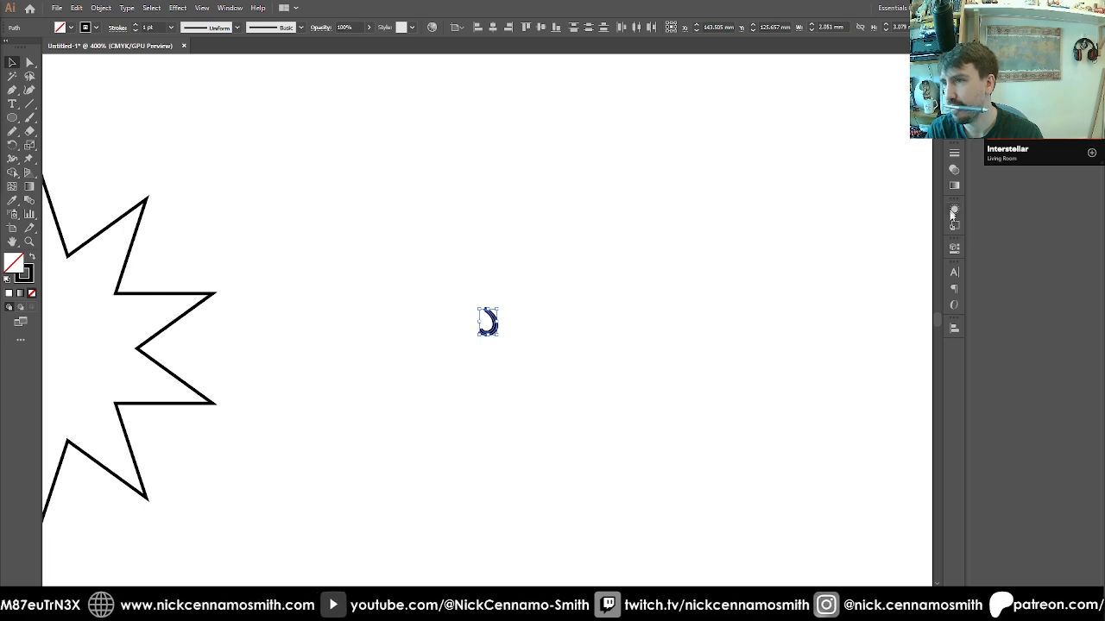
click(954, 249)
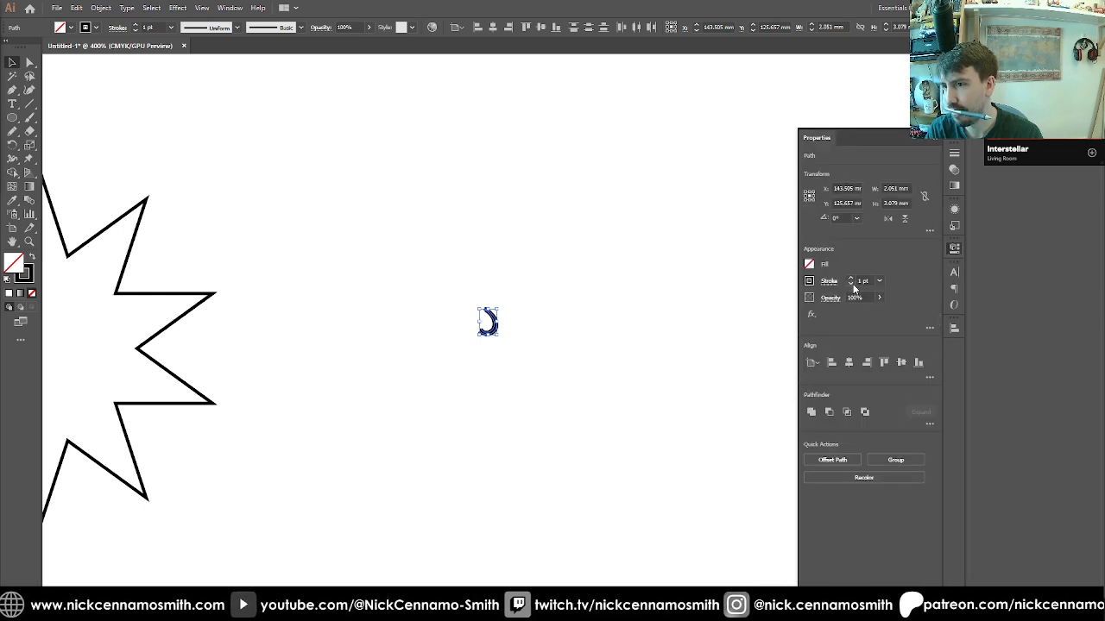
drag(500, 338, 665, 523)
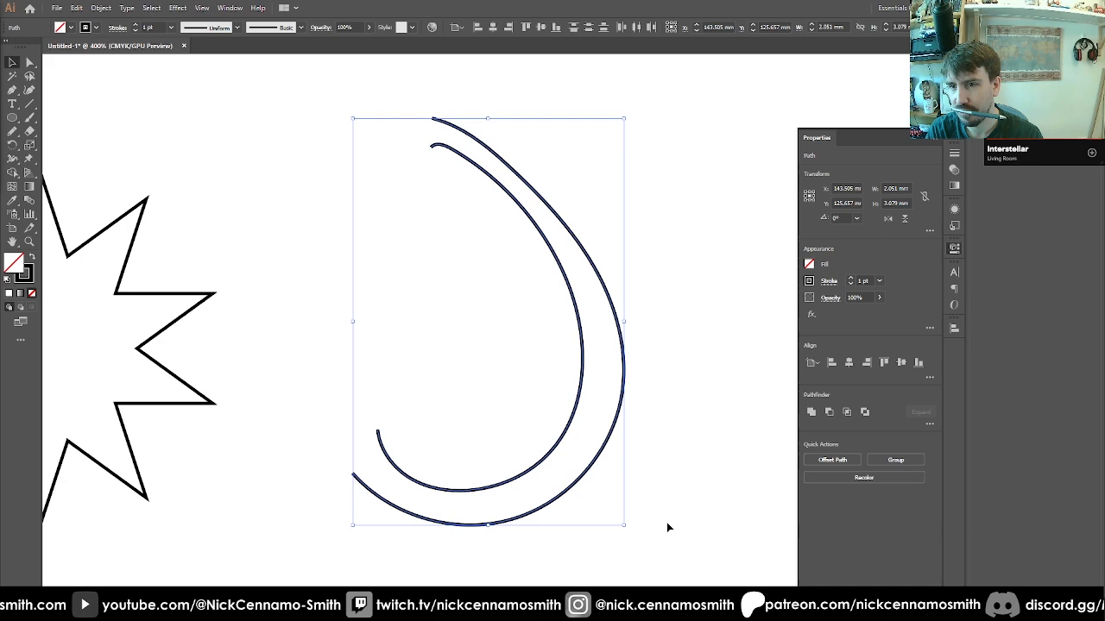
Reshape the inner curve's upper end by moving its end anchor slightly right to remove the hook
click(525, 275)
click(435, 149)
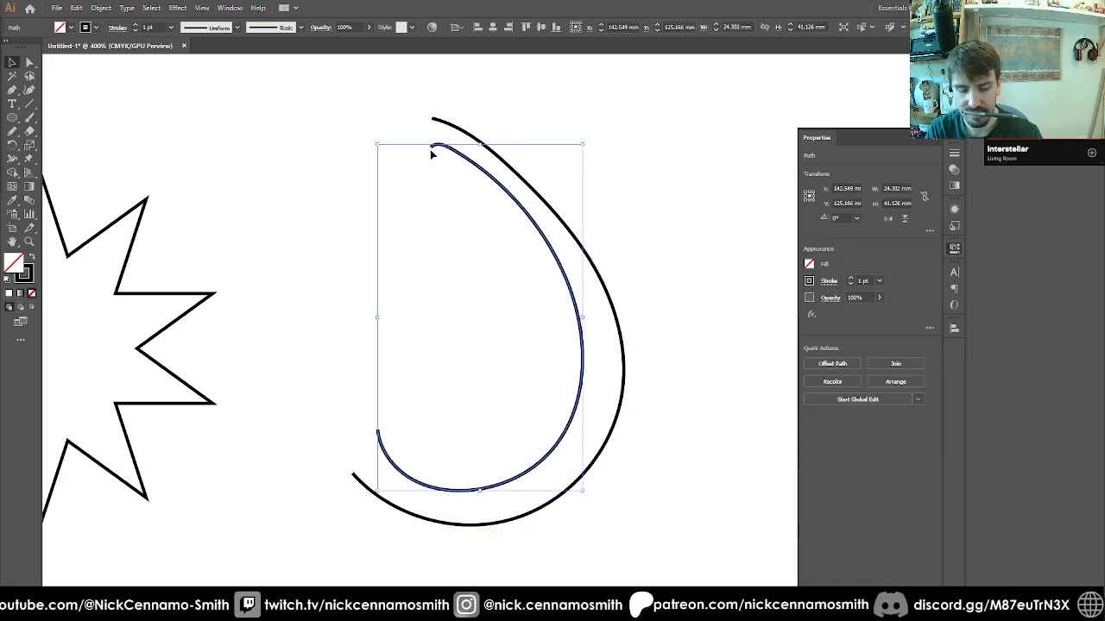
key(a)
drag(432, 153, 450, 149)
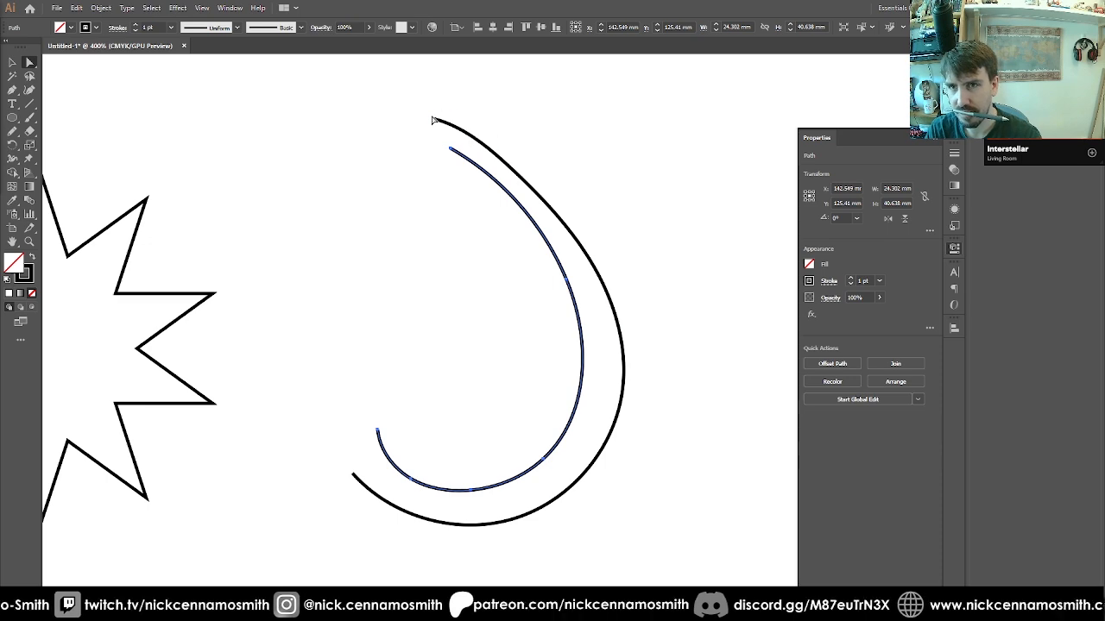
Join the upper ends of the inner and outer curves with a straight Pen segment
key(p)
click(449, 148)
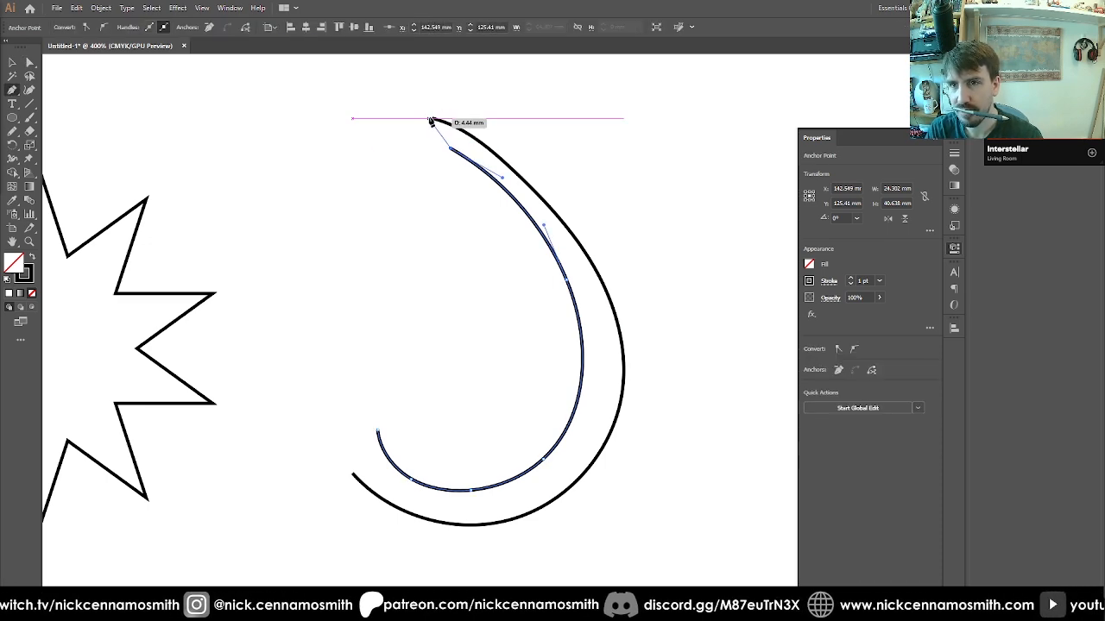
click(432, 118)
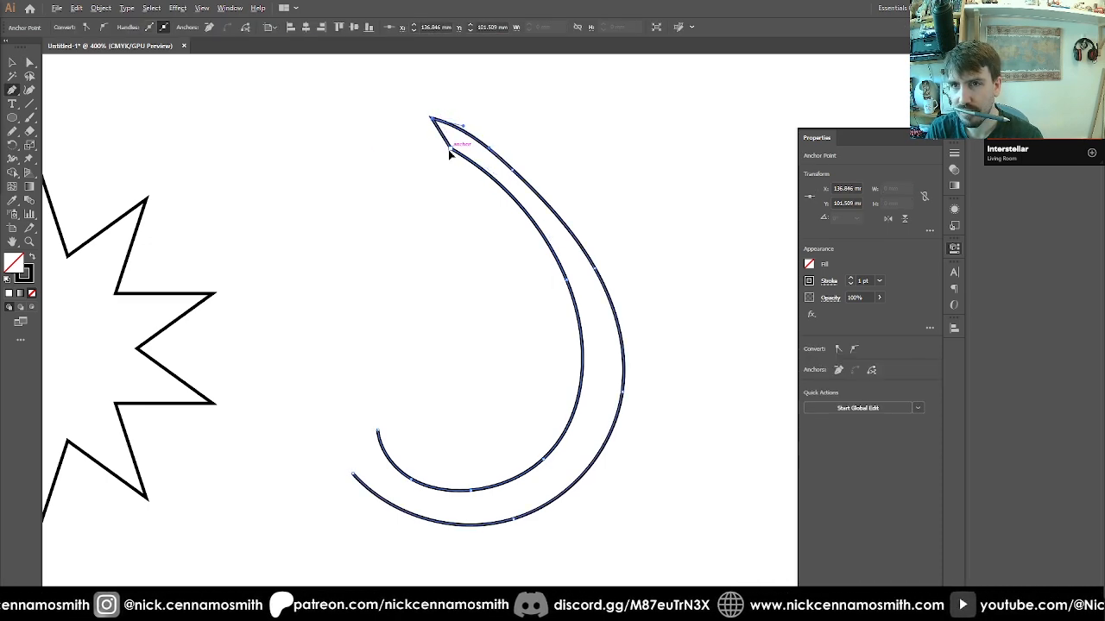
Move the inner curve's upper joint anchor to X 142.247 mm, Y 106.502 mm and realign its handle to smooth the curve
alt+click(450, 148)
key(ctrl+z)
key(ctrl+z)
key(ctrl+z)
key(ctrl+z)
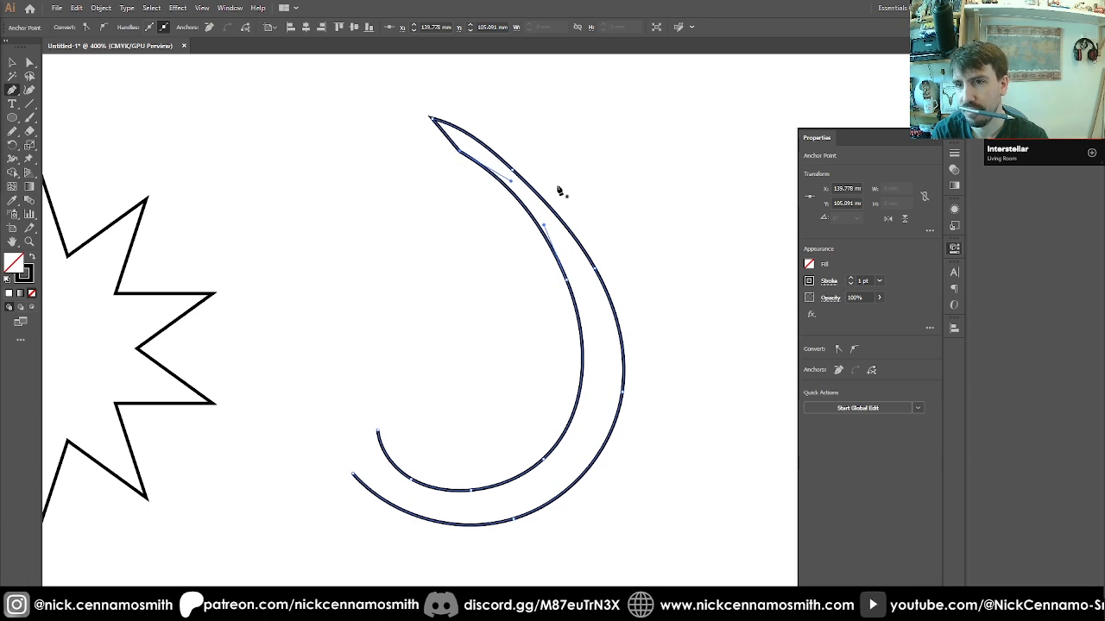
key(ctrl+z)
key(ctrl+z)
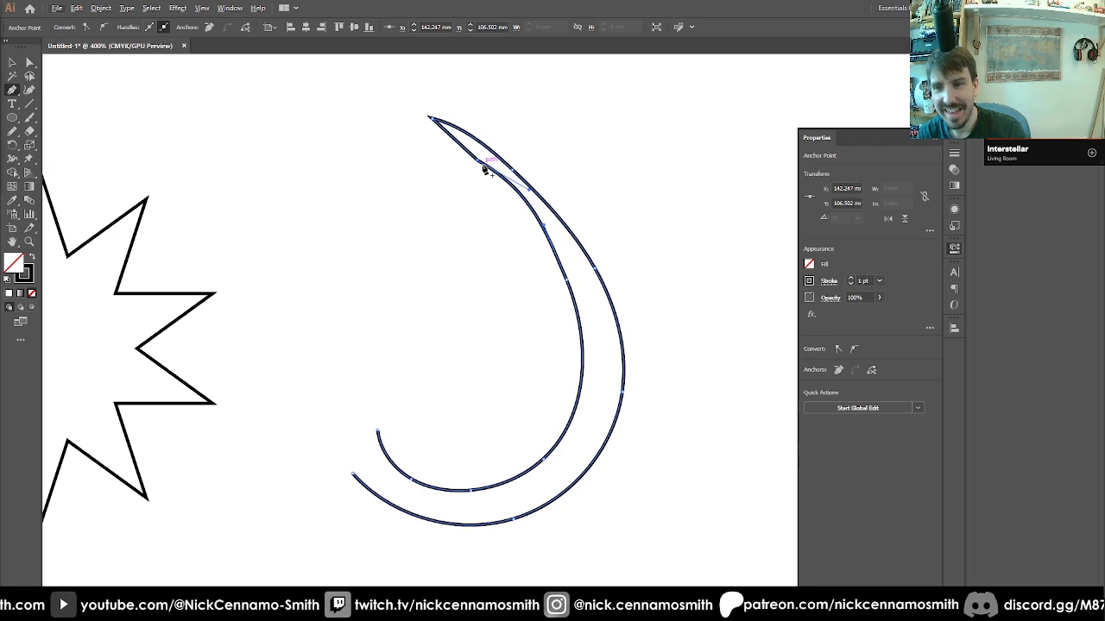
click(531, 192)
click(512, 197)
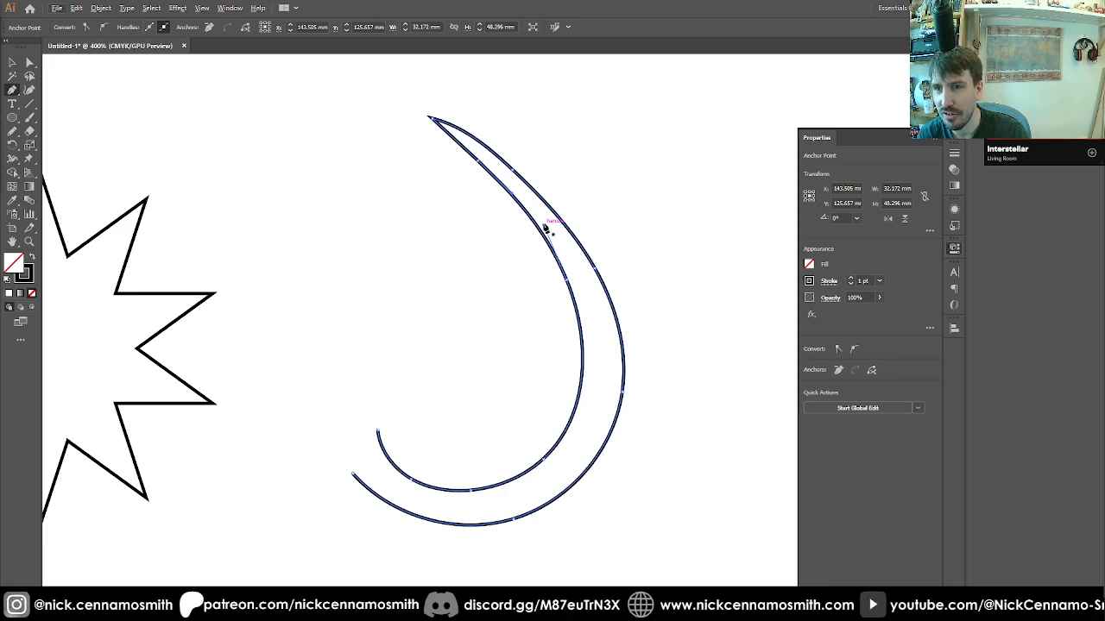
Lower the crescent's tip anchor to Y 102.215 mm, keeping the outer edge curved at the tip
click(430, 119)
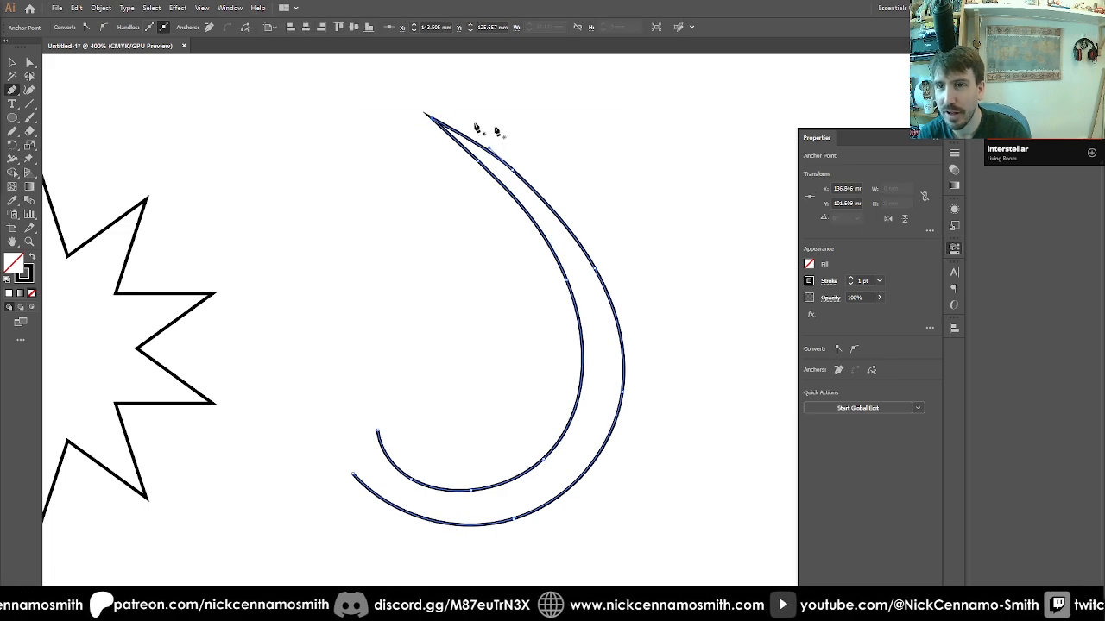
key(z)
key(Down)
key(Down)
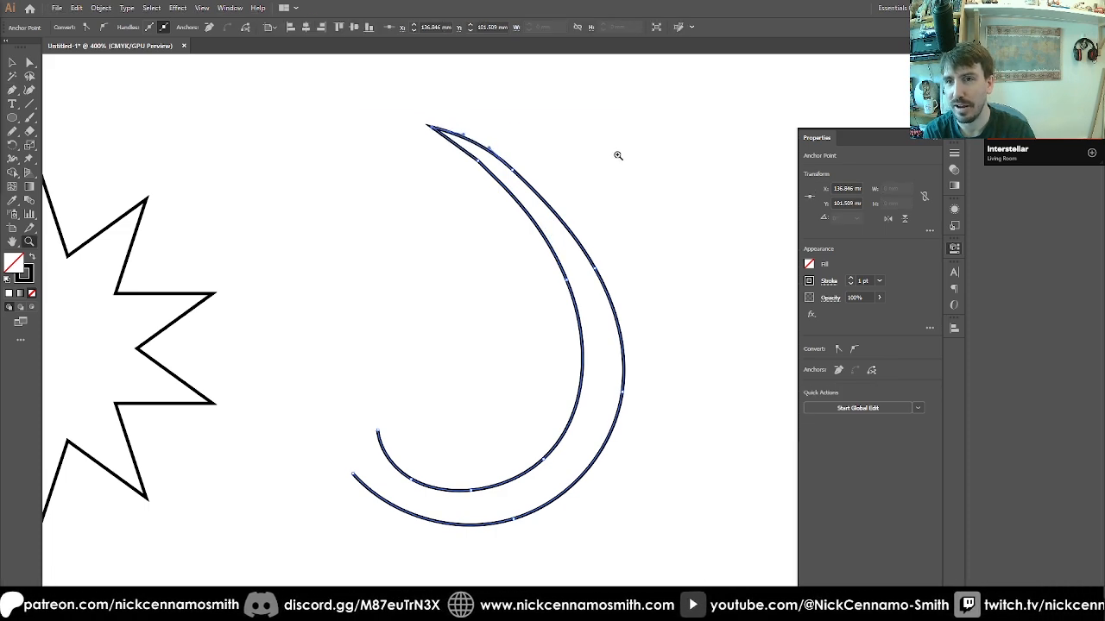
key(Up)
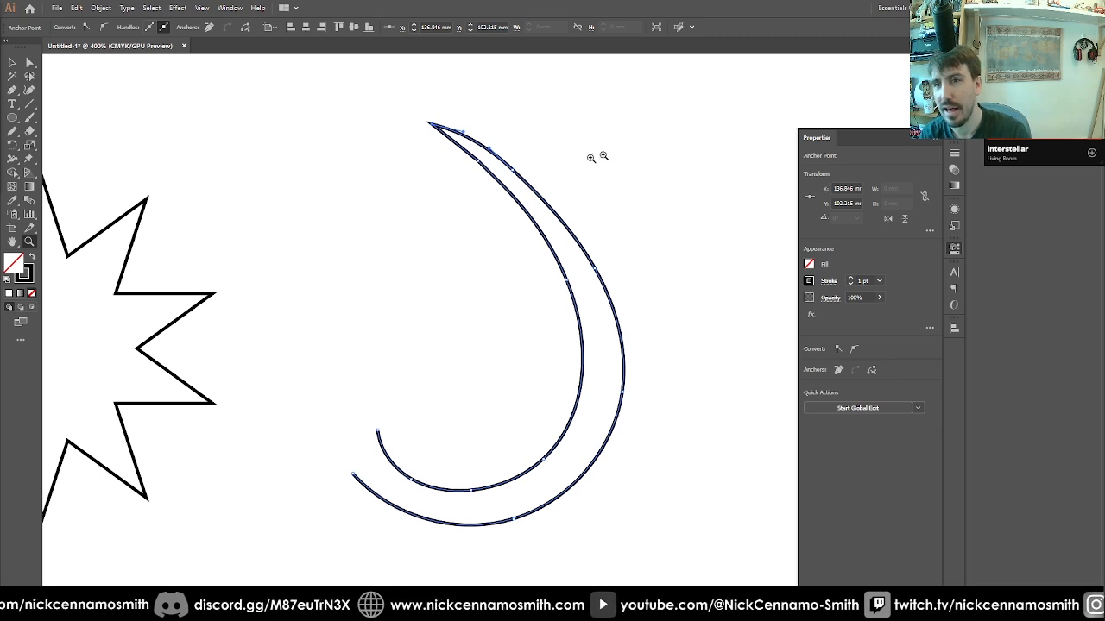
Reposition the inner edge's anchor just below the crescent tip to X 143.658 mm, Y 107.207 mm and adjust its handles
key(alt+v)
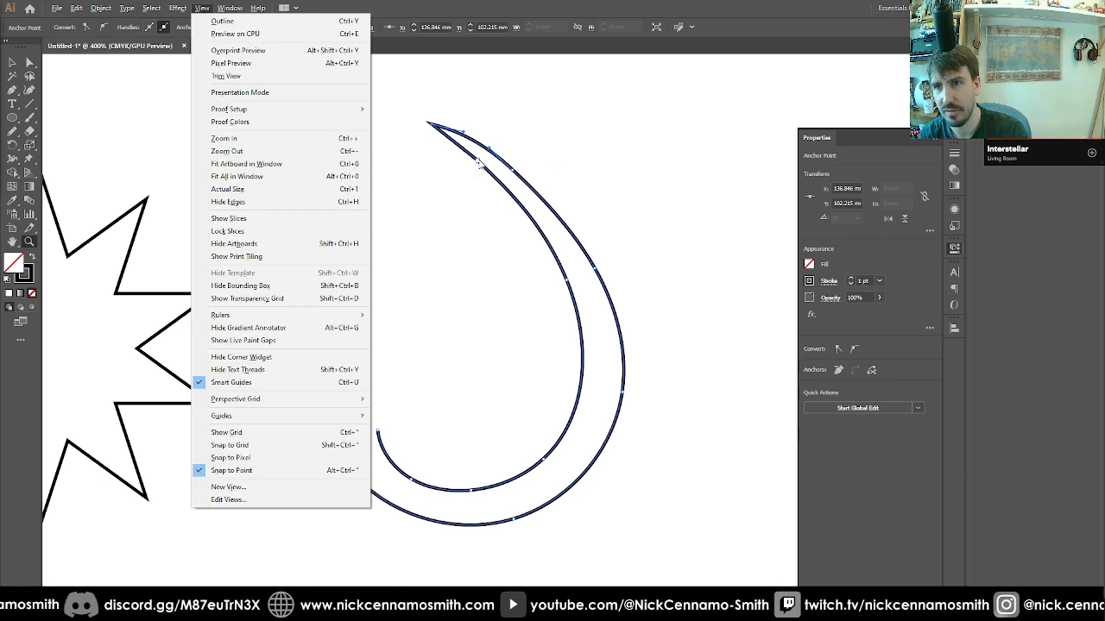
key(Escape)
key(p)
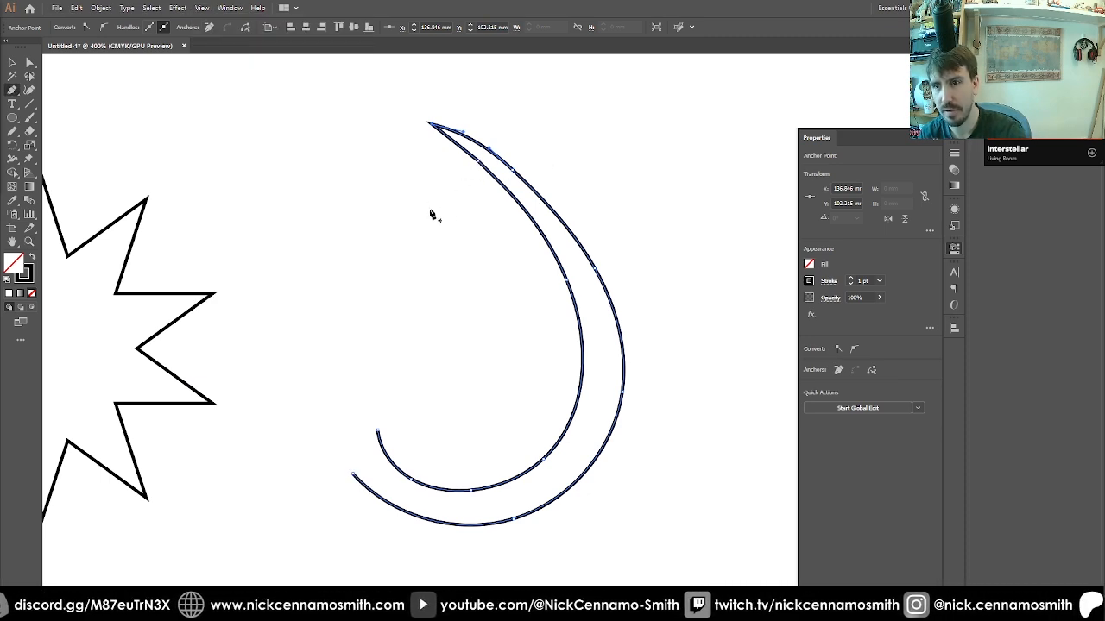
key(ctrl+shift+a)
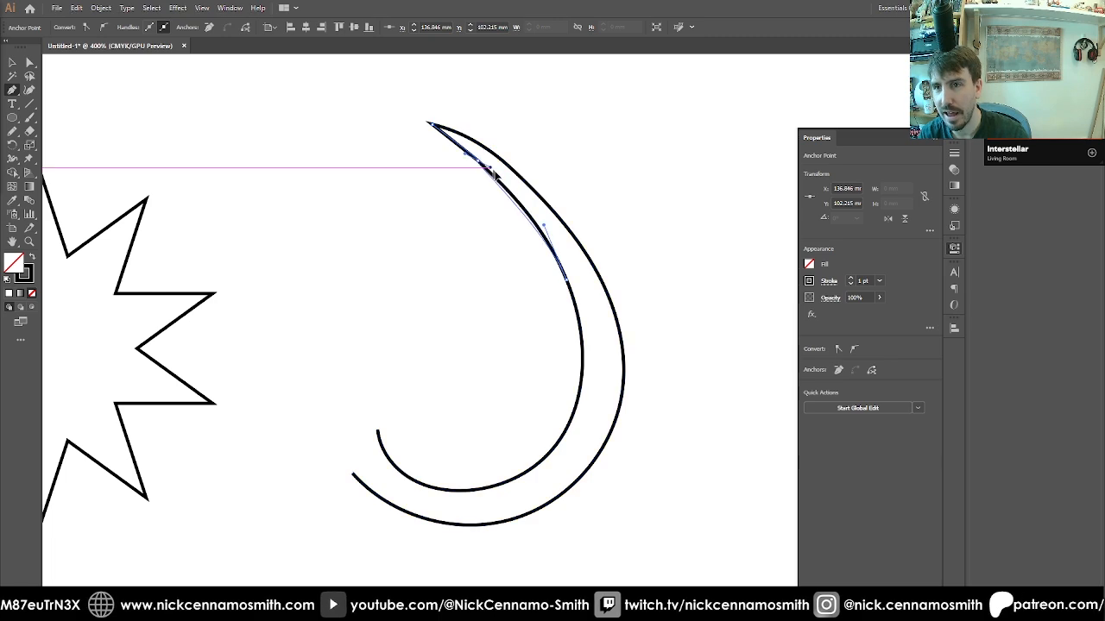
ctrl+click(450, 140)
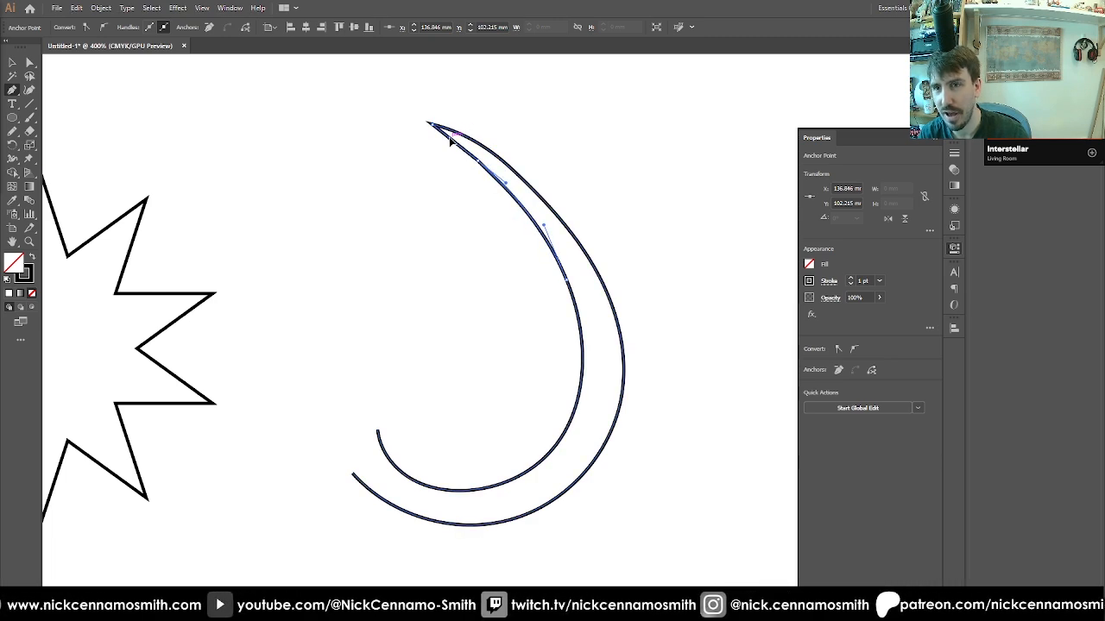
click(533, 202)
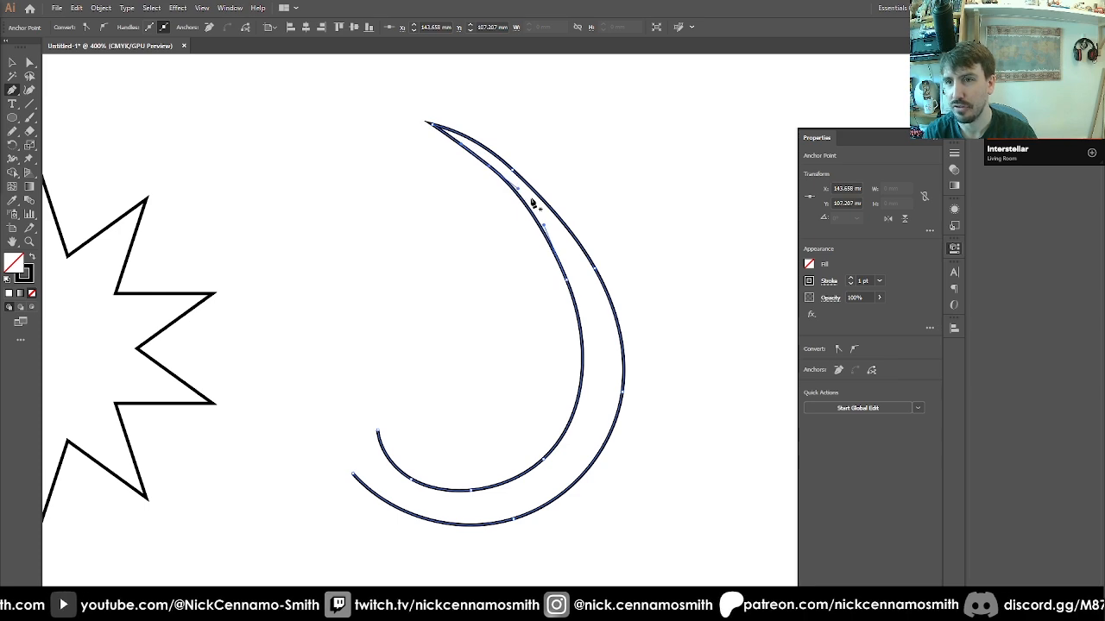
Shift the outer edge's two upper anchors outward, placing them at X 147.434 mm, Y 107.947 mm and X 156.855 mm, Y 119.65 mm
drag(514, 173, 540, 197)
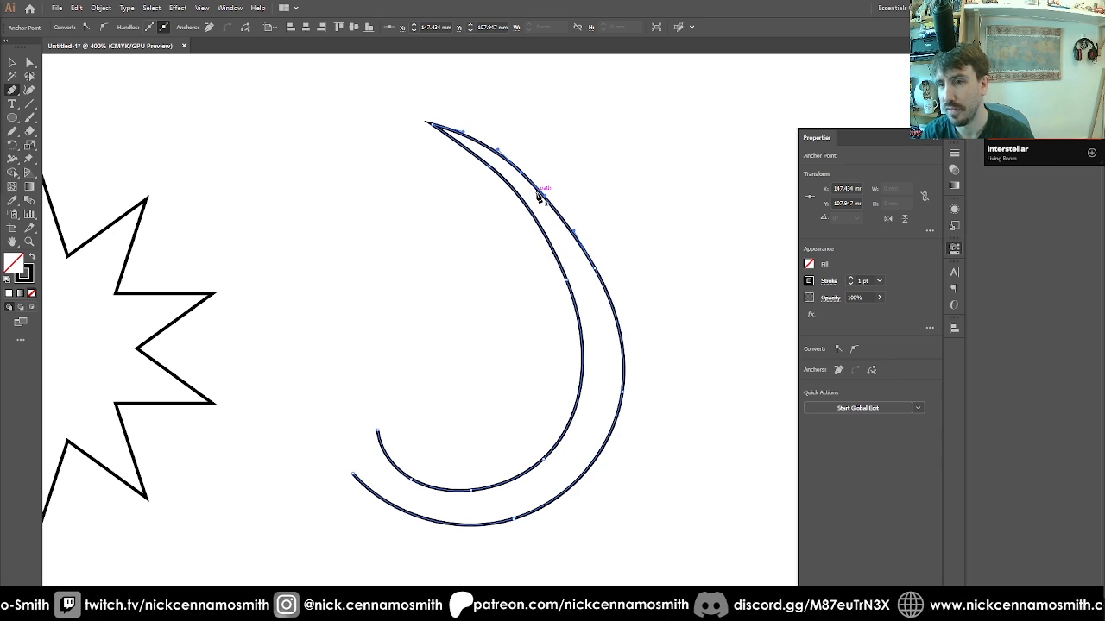
click(595, 269)
key(Right)
key(Right)
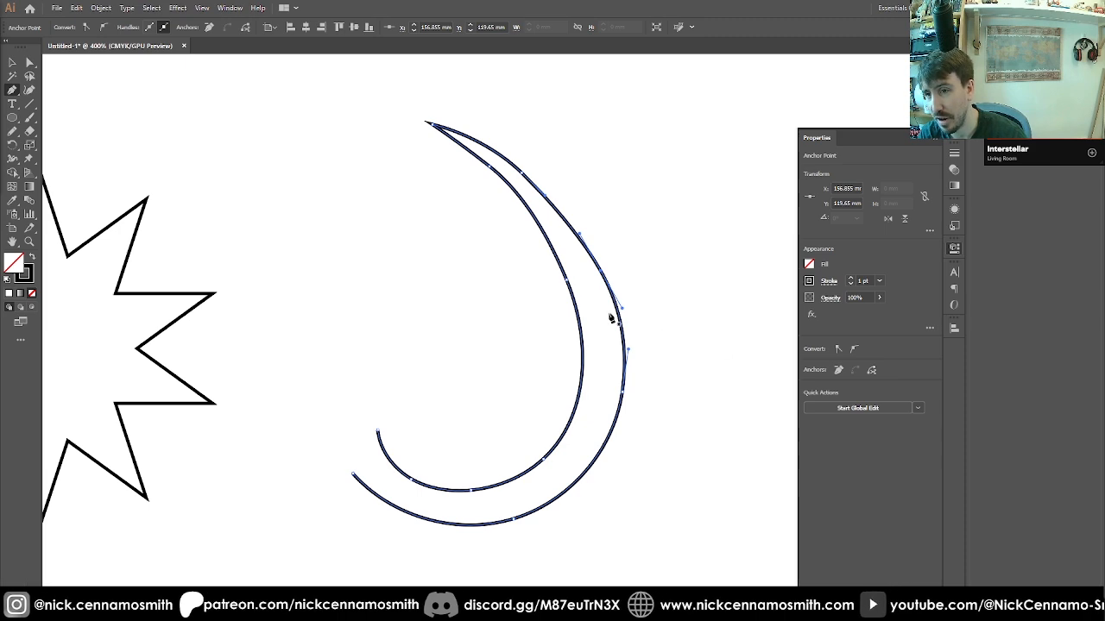
Steepen the direction handles of the outer edge's second anchor below the tip to round the curve
drag(623, 309, 648, 284)
key(ctrl+z)
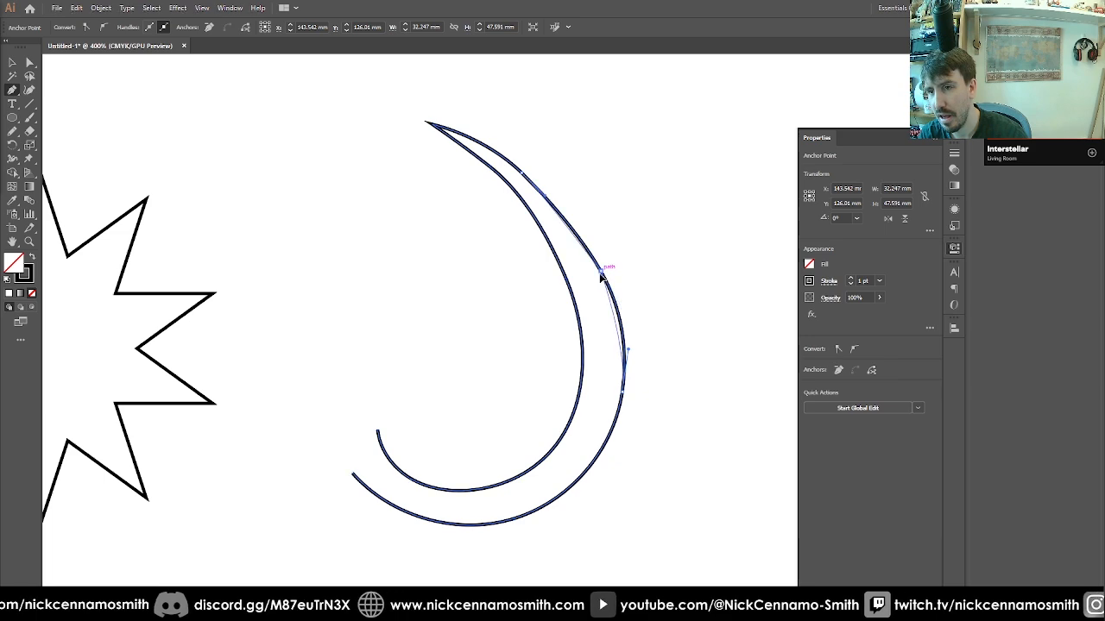
drag(601, 271, 621, 323)
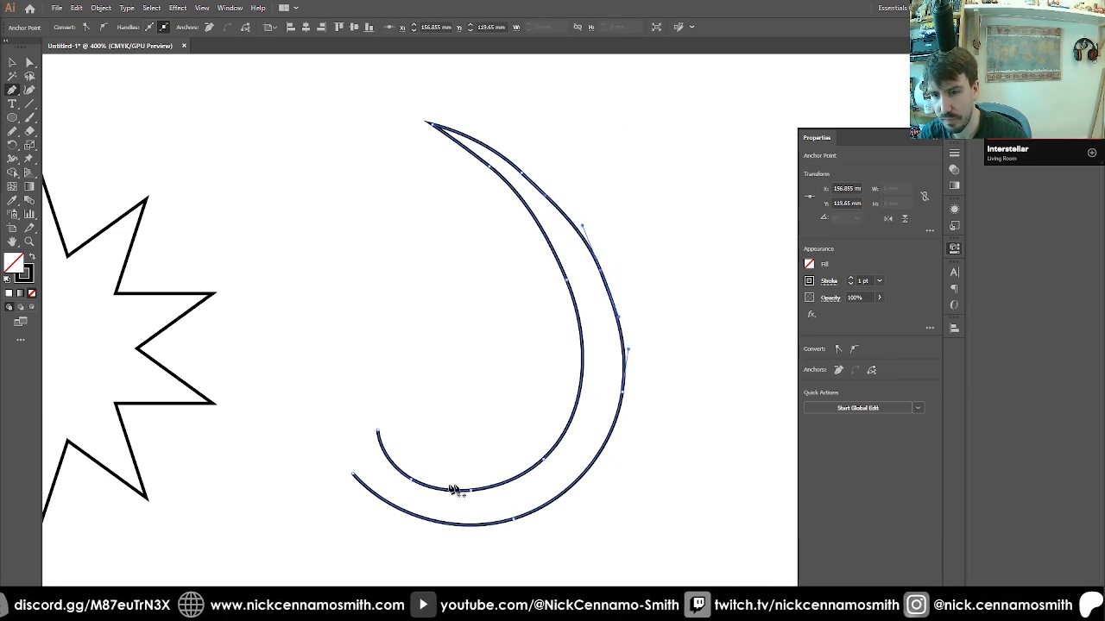
Try to raise the inner curve's bottom anchor to Y 144.608 mm
click(473, 490)
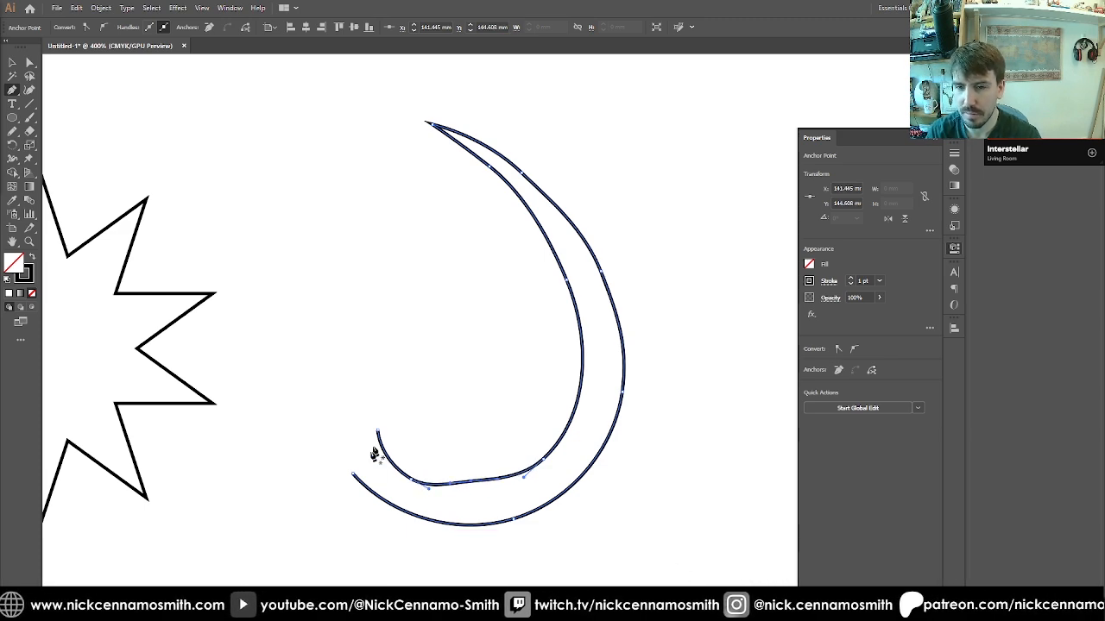
key(ctrl+z)
key(ctrl+shift+z)
key(ctrl+z)
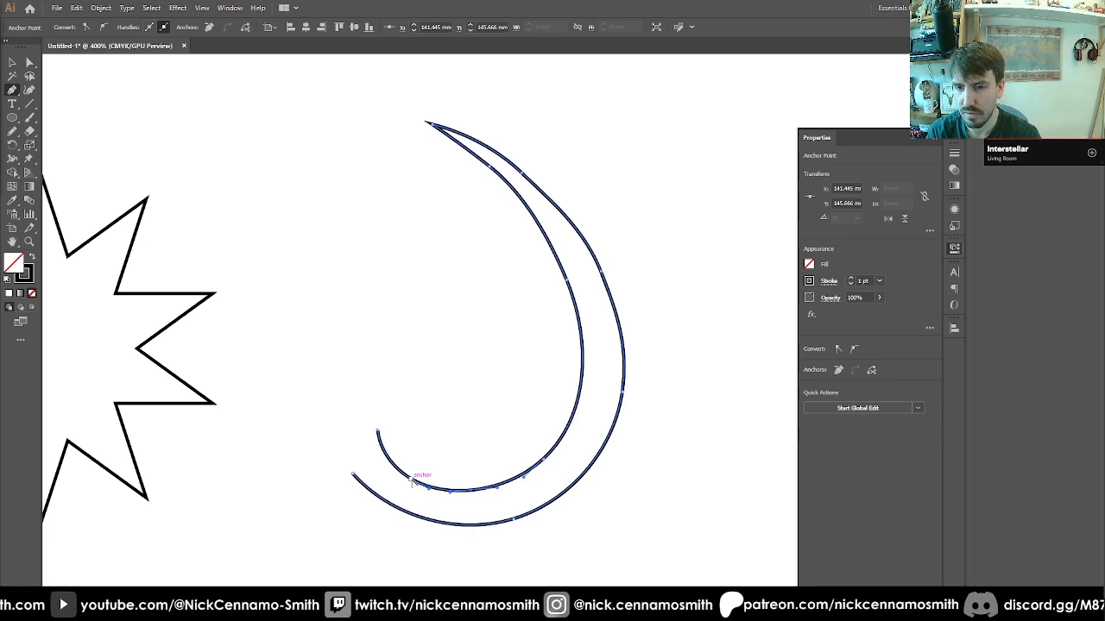
Try to smooth the bottom of the crescent's inner curve by adjusting its lower anchors and direction handles
alt+click(411, 479)
key(a)
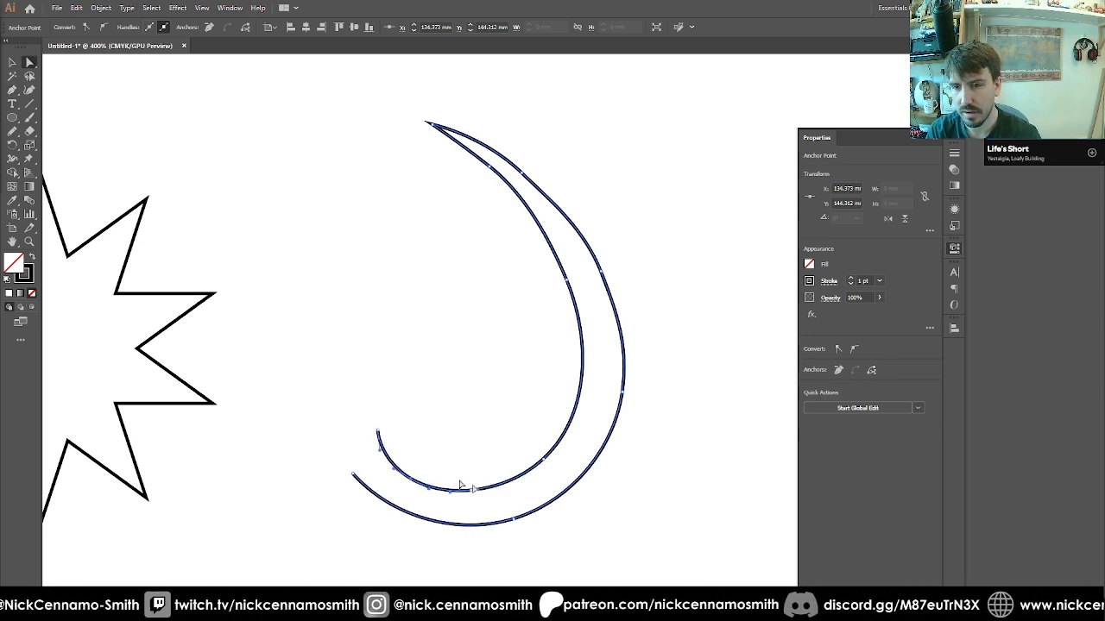
drag(473, 490, 473, 492)
drag(404, 480, 423, 476)
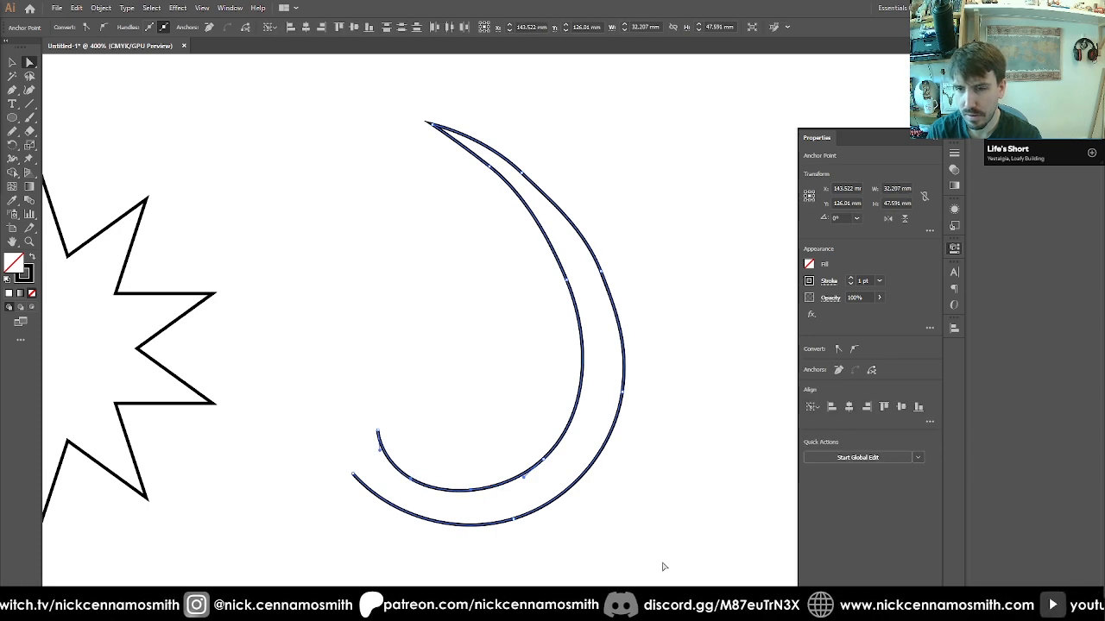
key(ctrl+z)
key(ctrl+z)
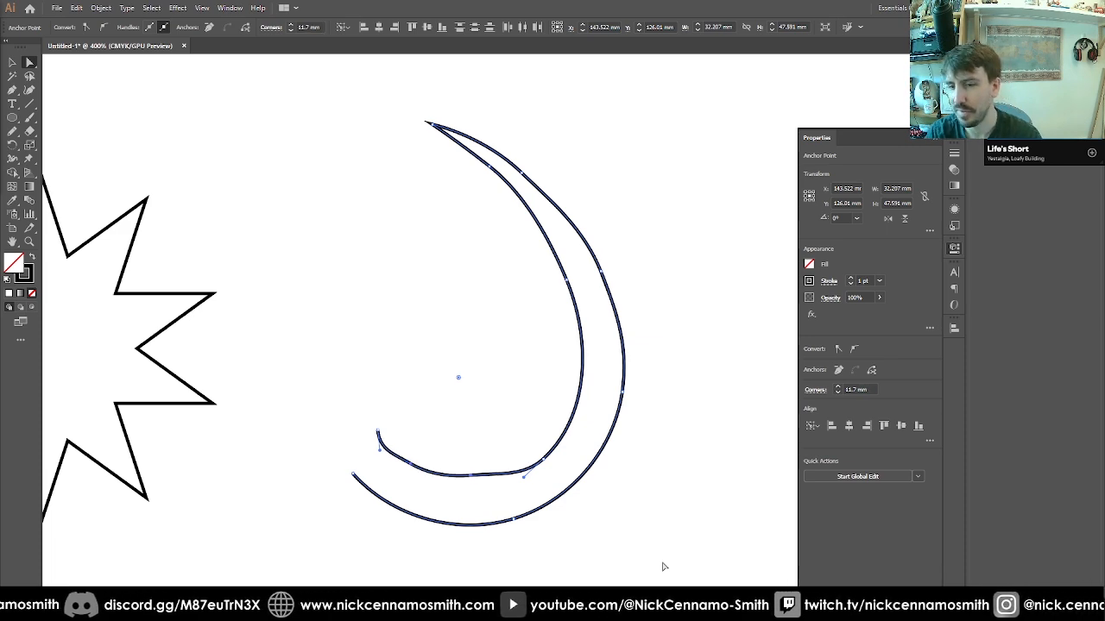
Round the inner curve's bottom anchor by reshaping its handles and lower it to X 141.445 mm, Y 144.255 mm
click(476, 417)
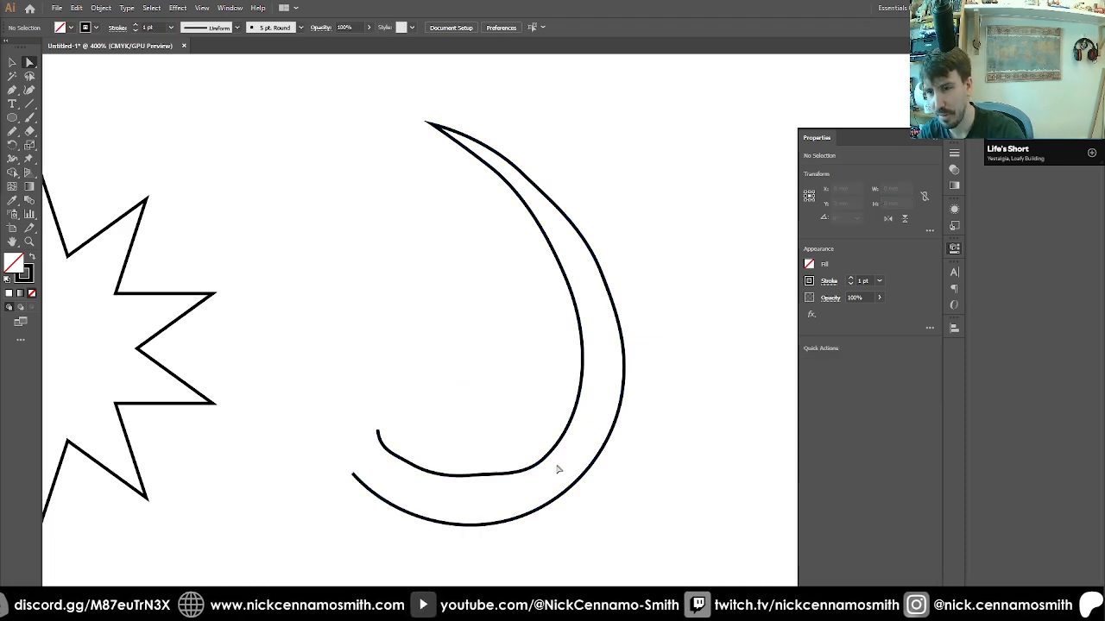
key(p)
key(v)
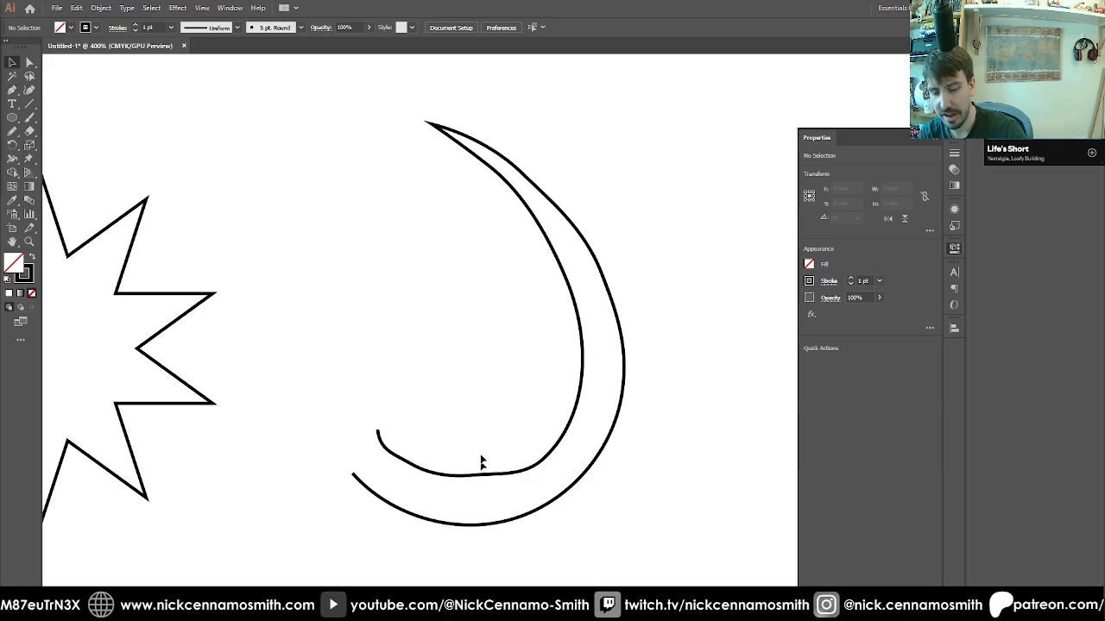
click(492, 474)
key(p)
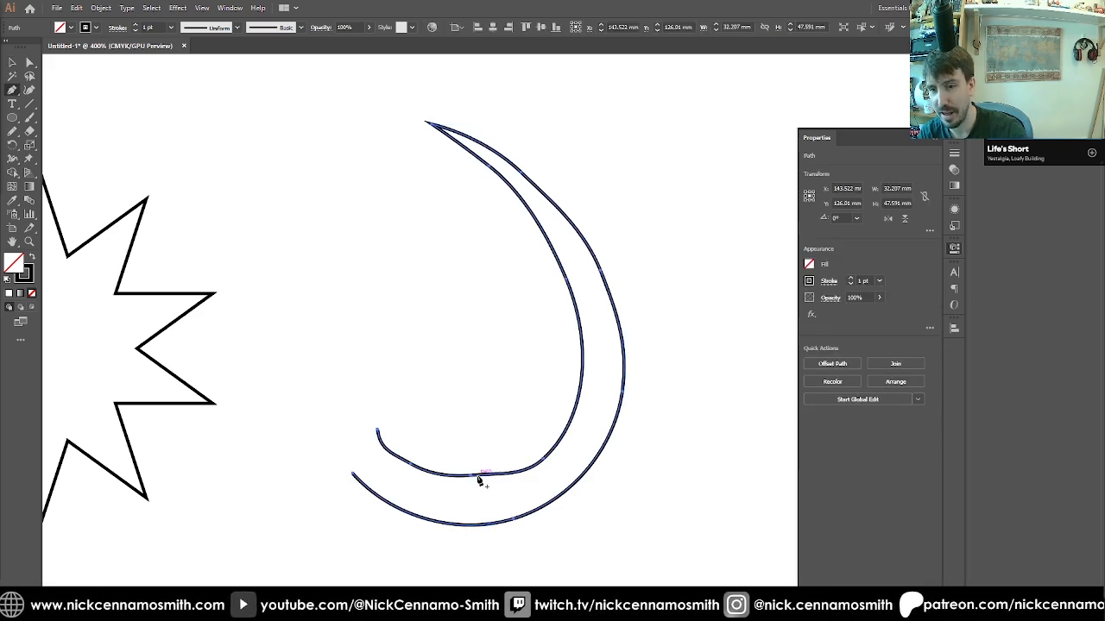
drag(469, 477, 511, 472)
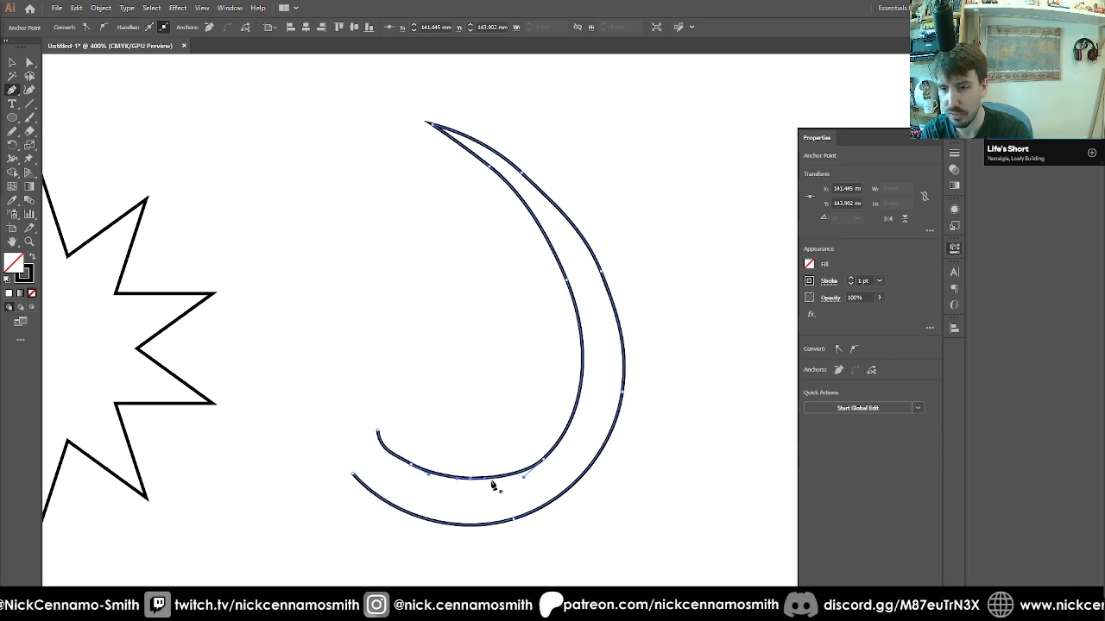
key(Down)
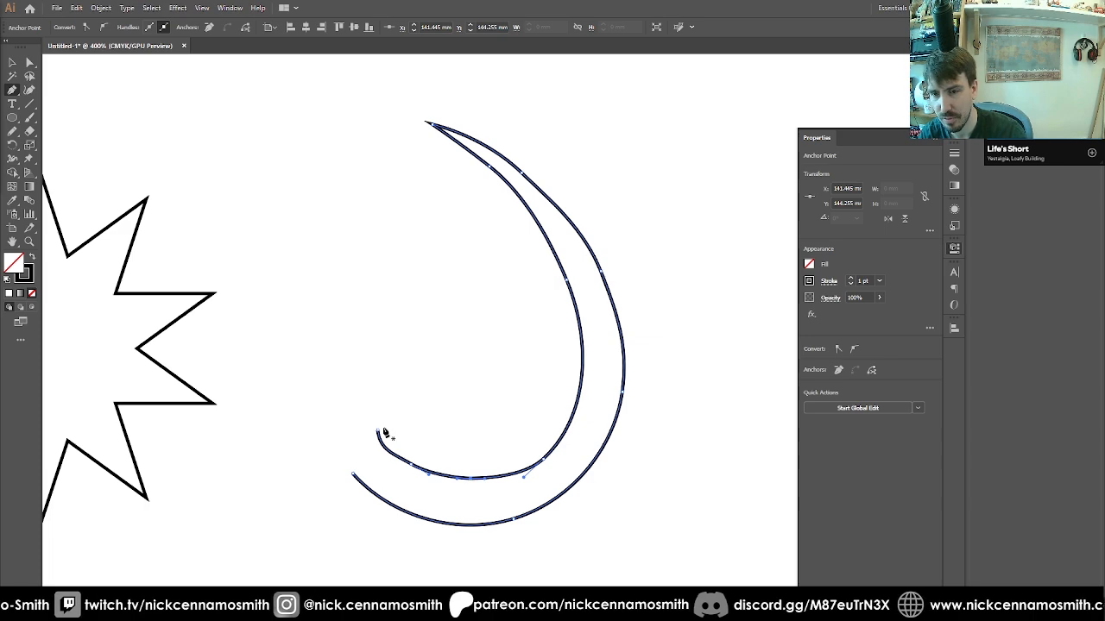
Delete the end anchor of the crescent's inner edge, keeping the rest of the path
click(380, 433)
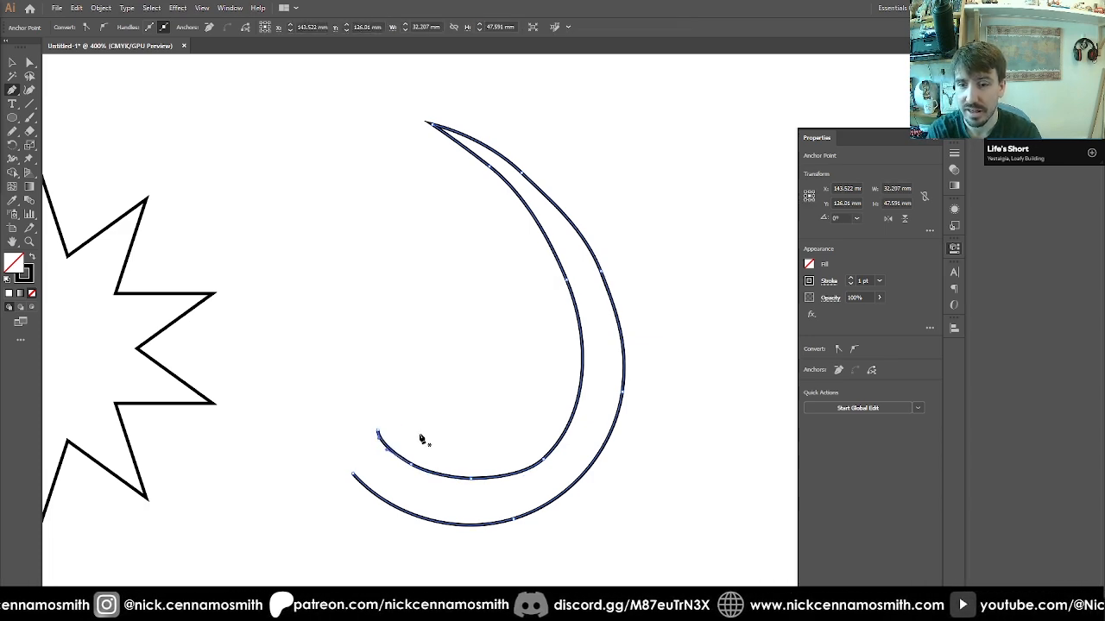
key(Delete)
key(Delete)
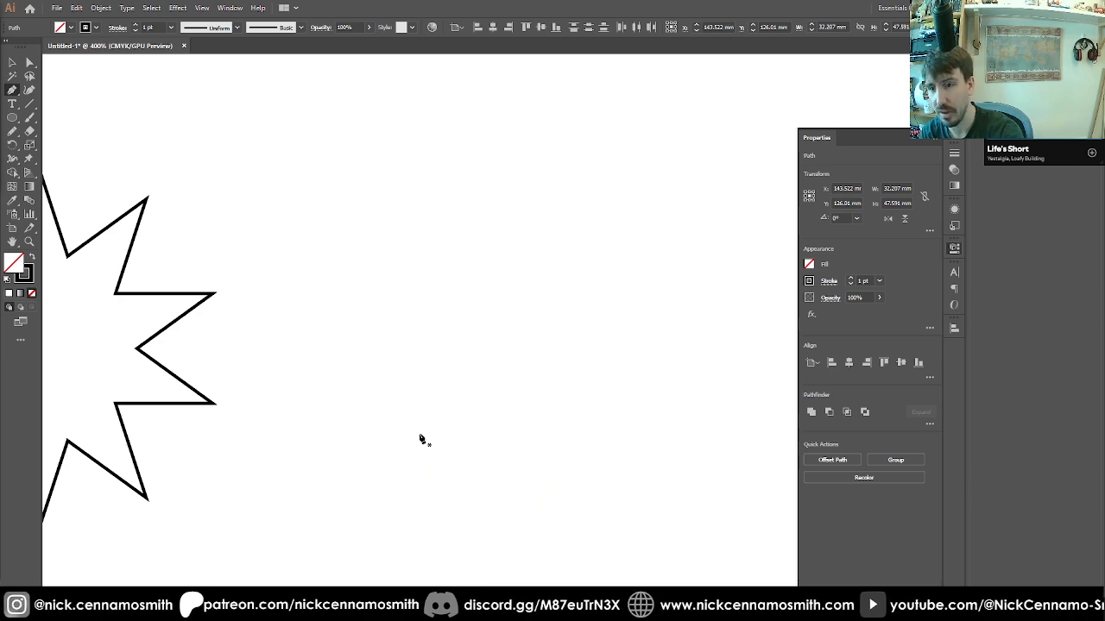
key(ctrl+z)
key(v)
drag(336, 338, 401, 451)
key(Delete)
Enlarge the crescent to 45.012 by 66.513 mm and place it over the star's lower right at X 115.354 mm, Y 118.089 mm
scroll(402, 441, up, 2)
scroll(408, 443, left, 3)
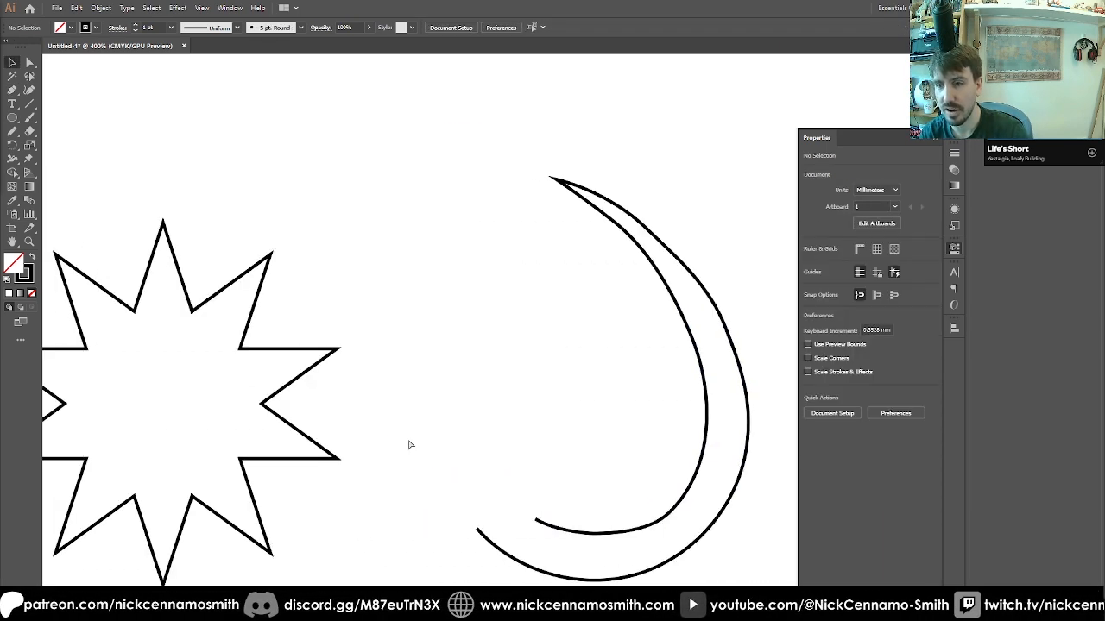
key(ctrl+minus)
key(ctrl+minus)
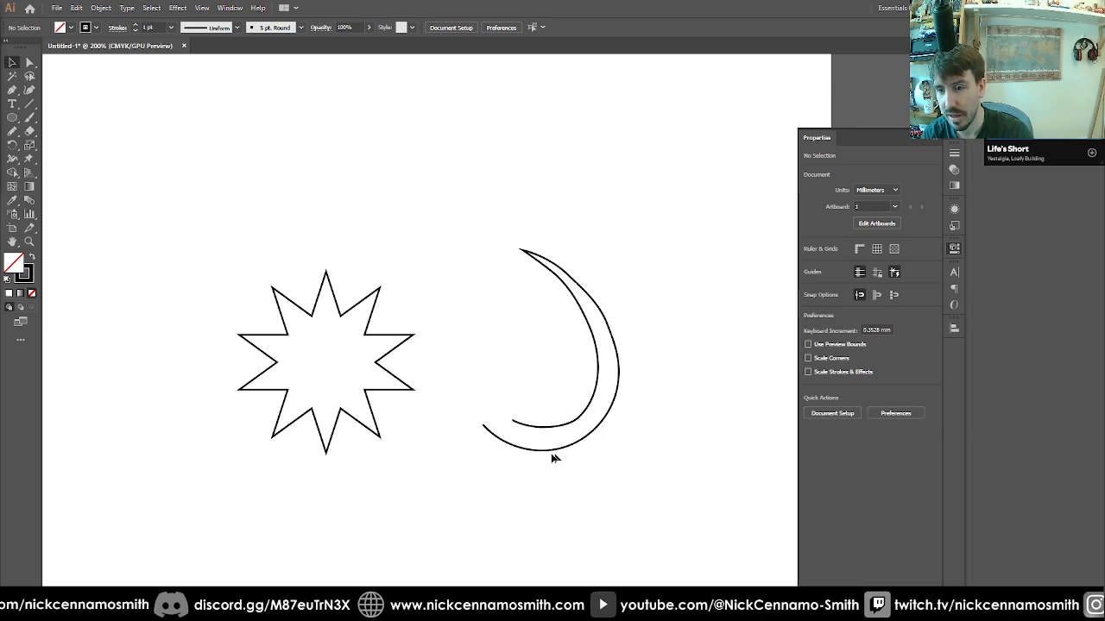
drag(540, 452, 393, 444)
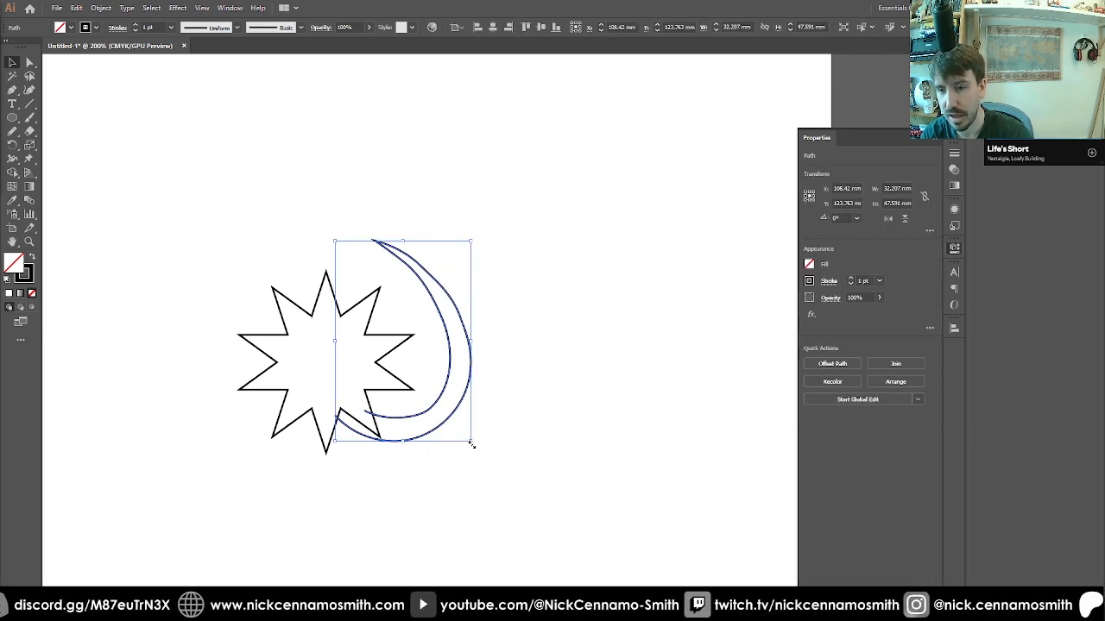
drag(470, 443, 498, 485)
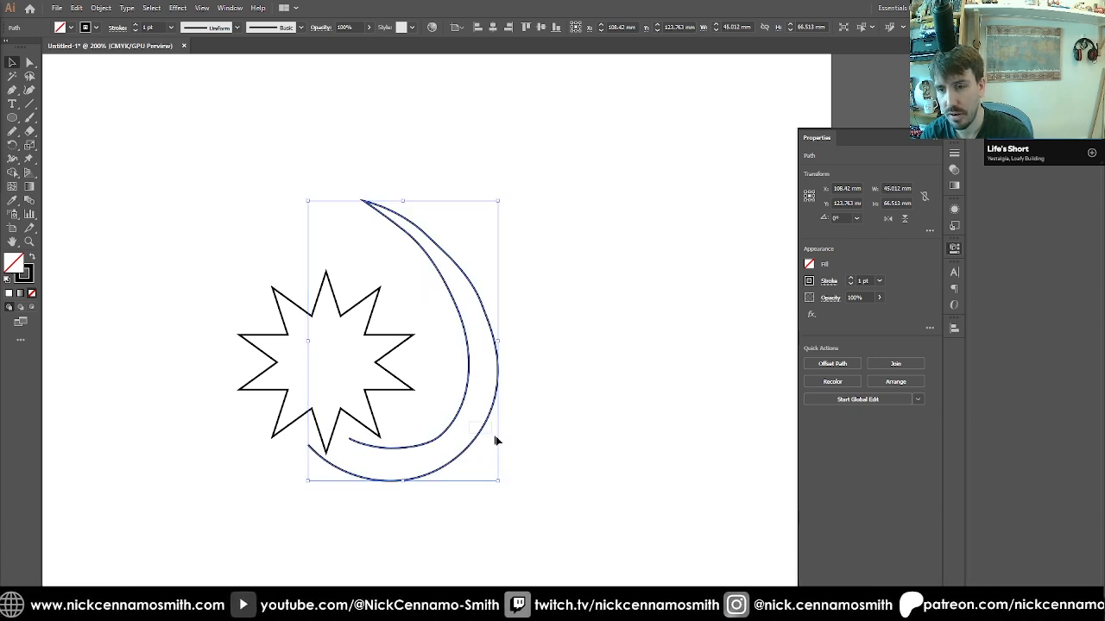
drag(483, 427, 512, 403)
click(398, 409)
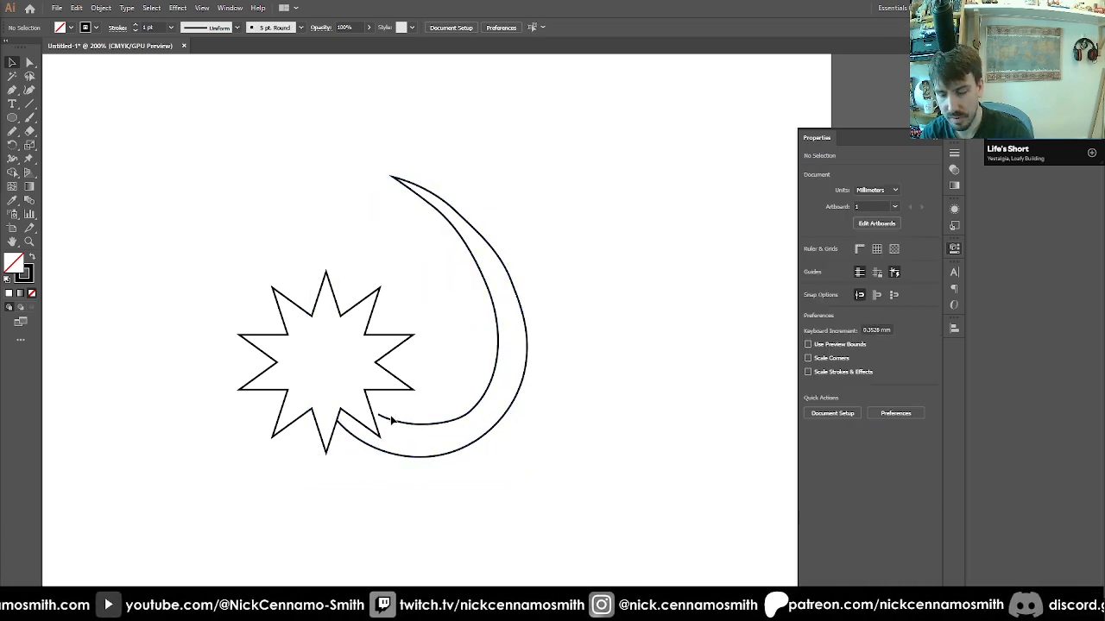
Redraw the lower end of the crescent's inner edge with the Pencil tool so it meets the star's lower-right inner corner
click(448, 421)
key(n)
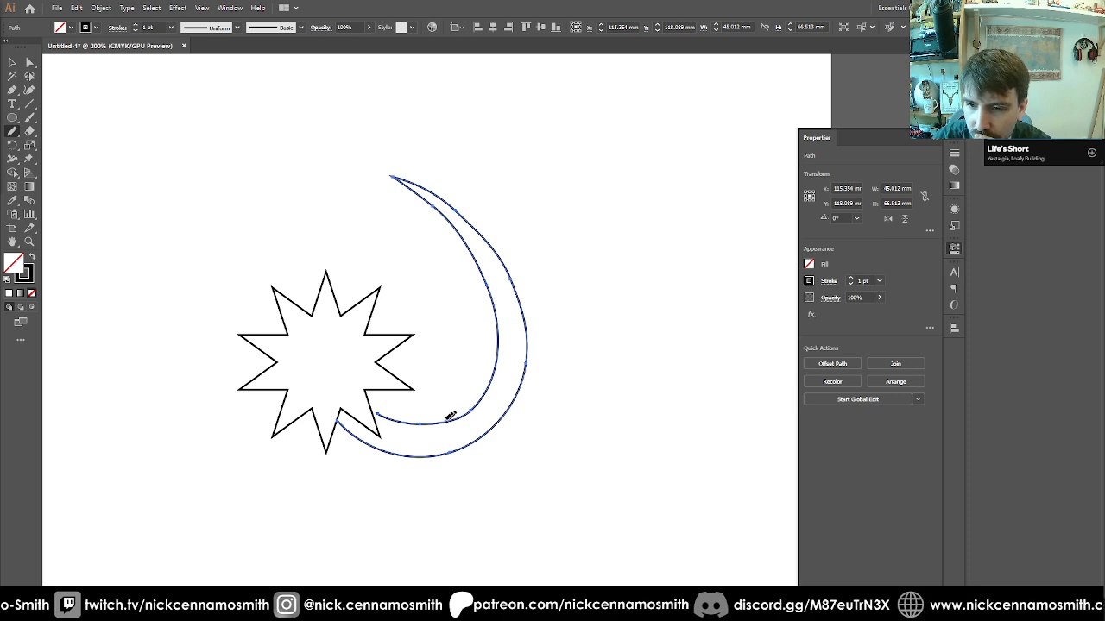
drag(412, 417, 348, 385)
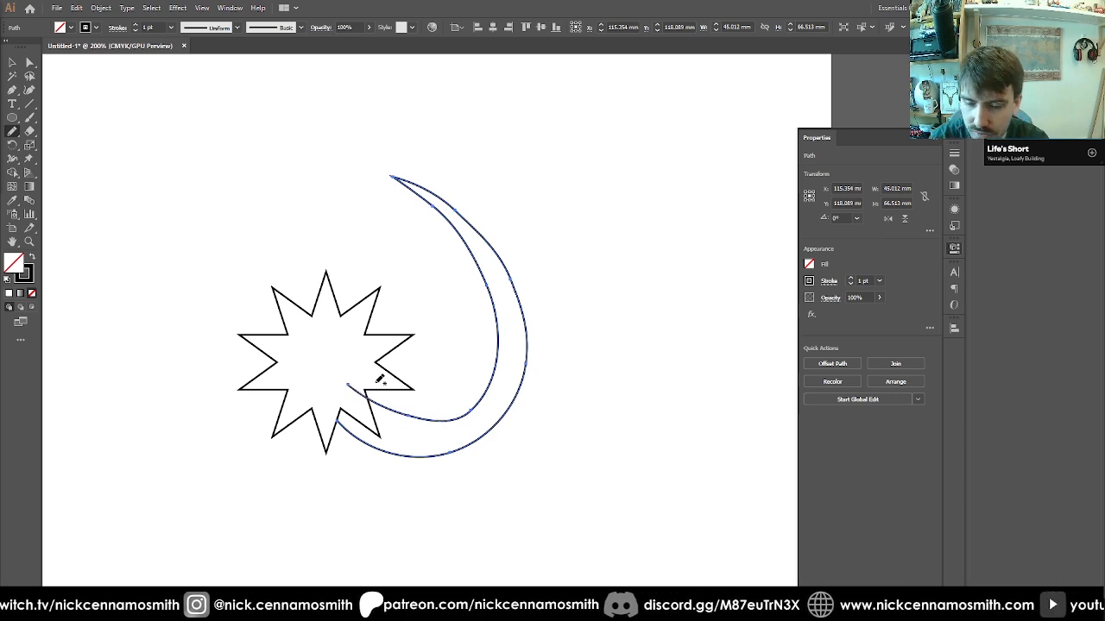
key(ctrl+z)
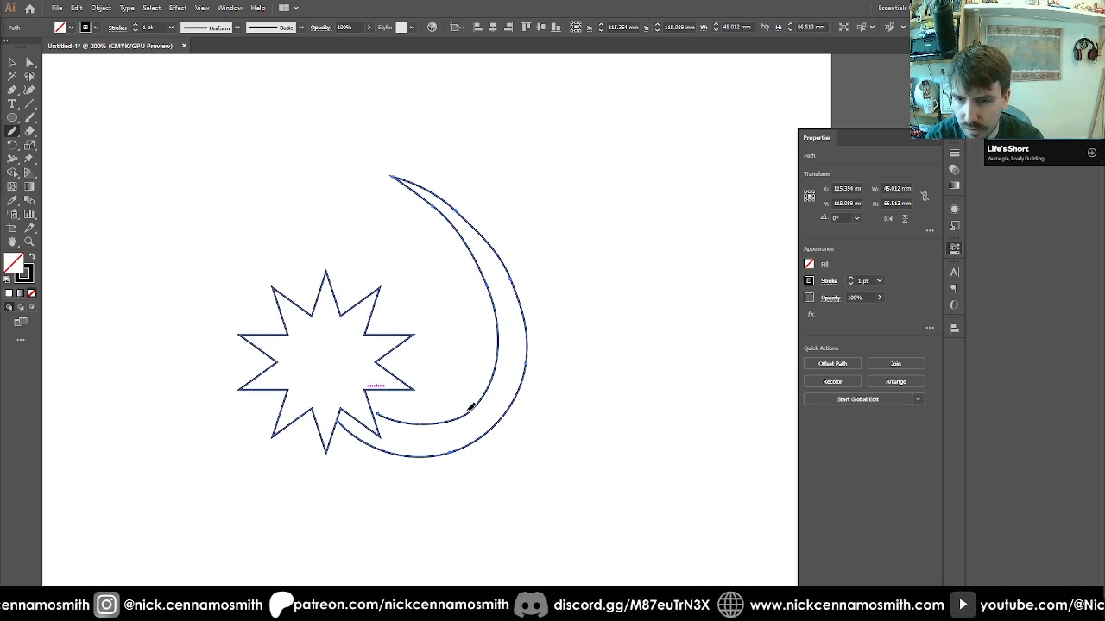
drag(468, 410, 369, 384)
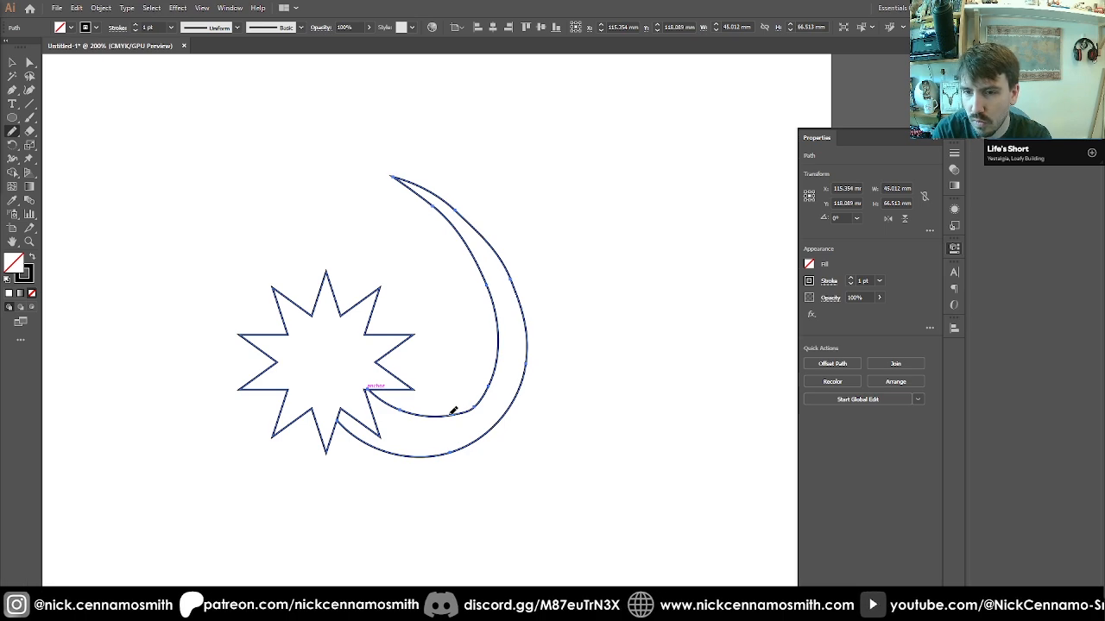
key(ctrl+z)
key(ctrl+shift+z)
Try to redraw the inner edge's lower-right bend with freehand Pencil strokes
drag(451, 404, 503, 285)
mouse_move(455, 412)
mouse_down()
mouse_move(495, 330)
mouse_move(464, 250)
mouse_move(390, 176)
mouse_up()
mouse_move(457, 411)
mouse_down()
mouse_move(484, 394)
mouse_move(499, 339)
mouse_move(472, 276)
mouse_up()
key(ctrl+z)
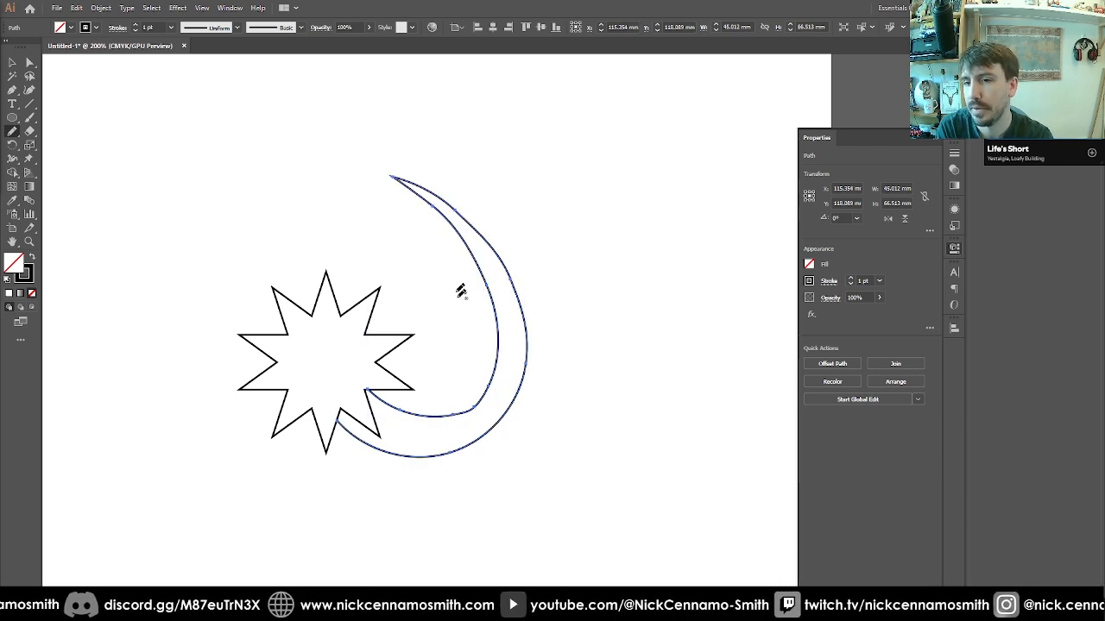
Remove the anchor at the inner edge's sharp lower-right bend and bridge the gap with a smooth Pen curve
key(p)
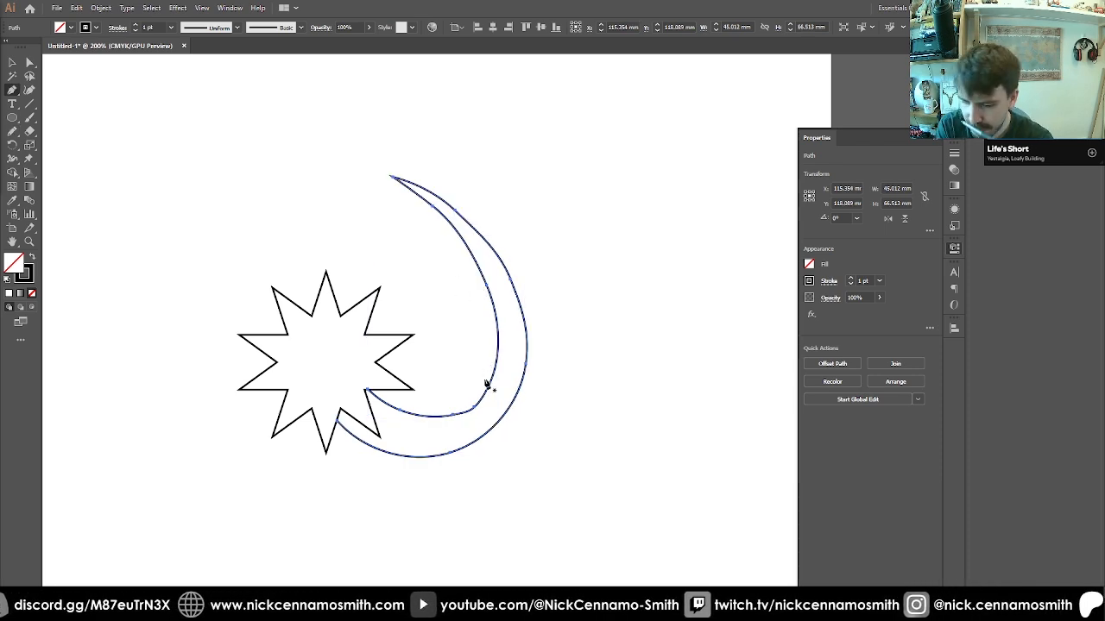
scroll(488, 385, up, 3)
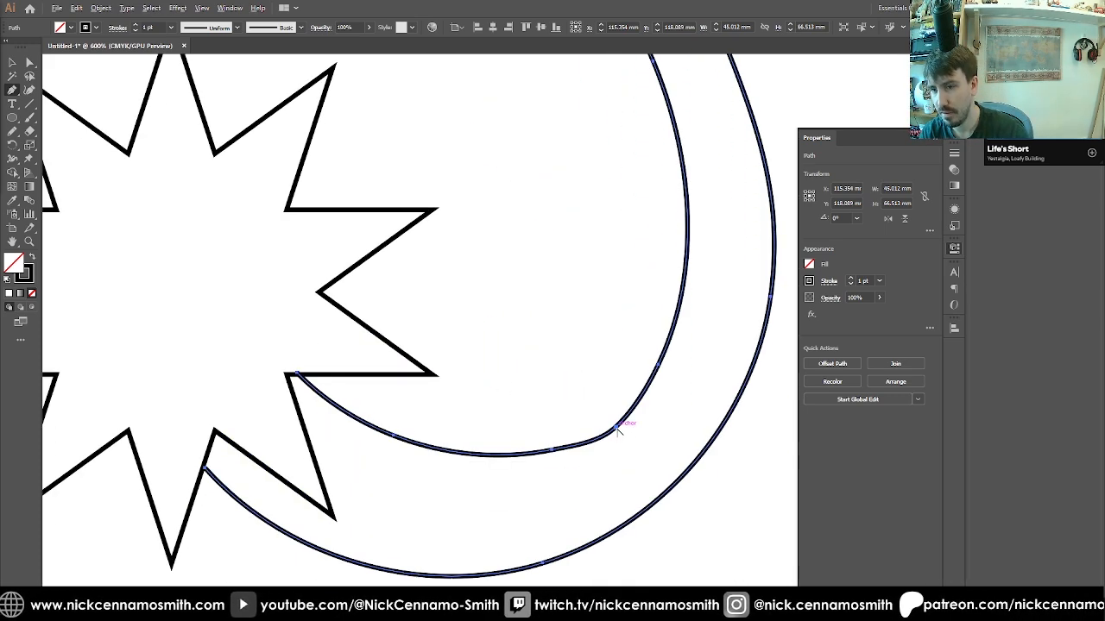
ctrl+click(617, 429)
key(Delete)
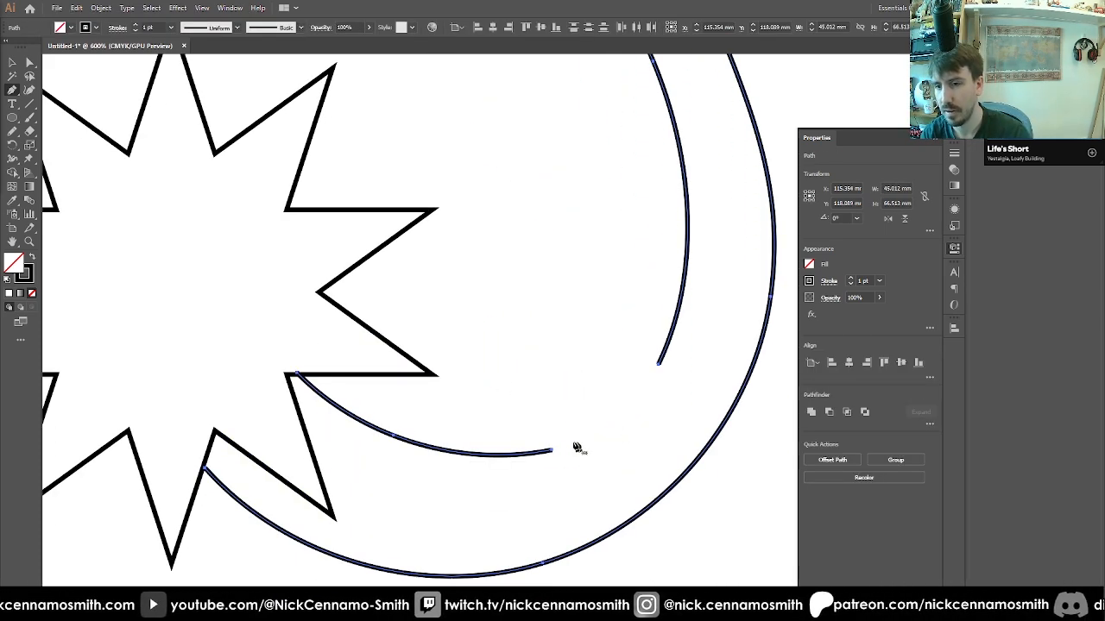
click(554, 451)
click(659, 365)
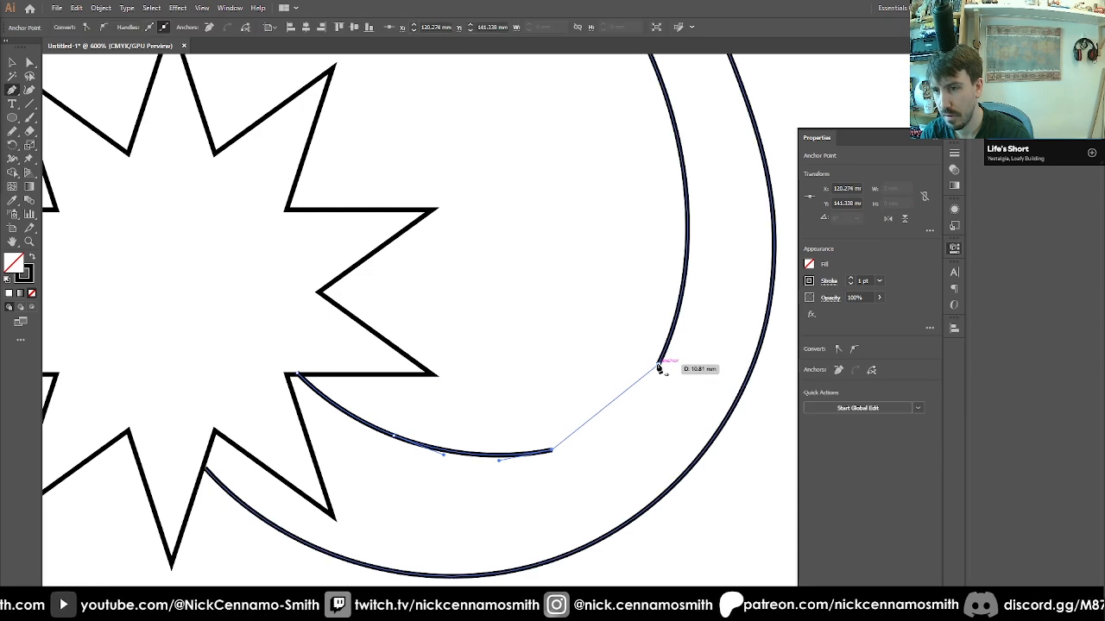
drag(661, 370, 697, 325)
drag(553, 451, 593, 436)
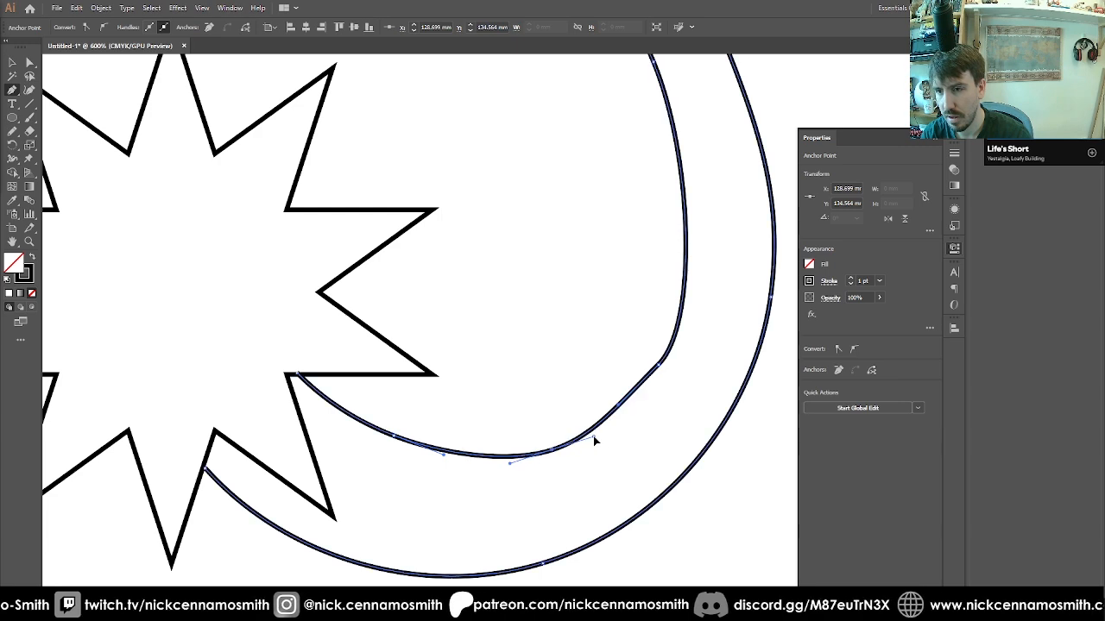
Move the inner edge's anchor above the bend to X 129.758 mm, Y 127.509 mm and realign its handles with the curve
drag(659, 364, 707, 371)
key(ctrl+z)
key(ctrl+z)
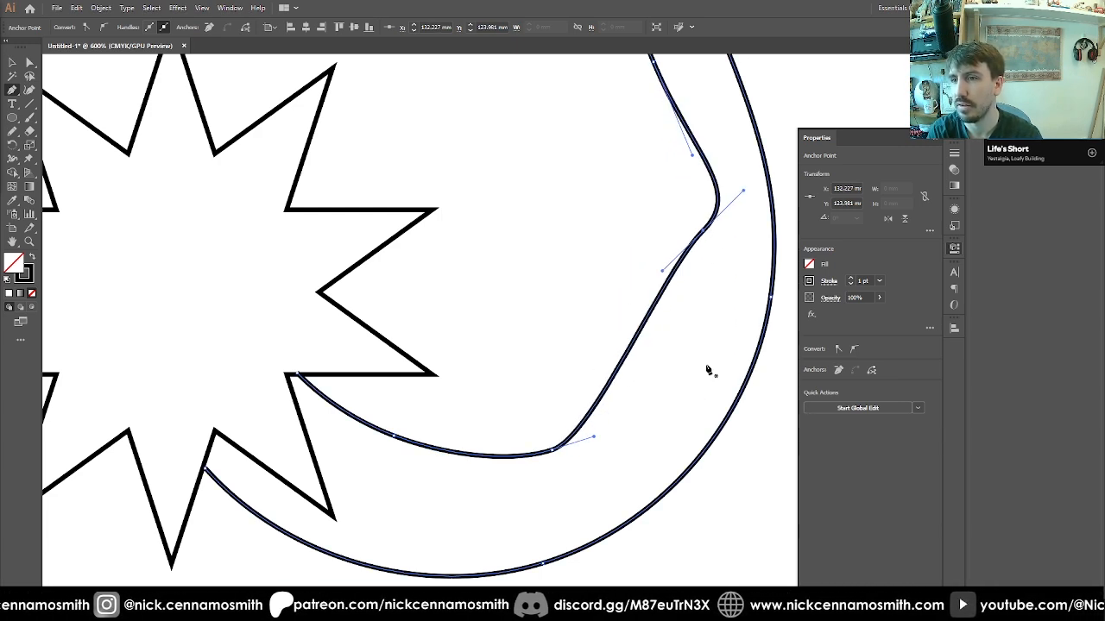
key(ctrl+z)
key(ctrl+z)
key(ctrl+z)
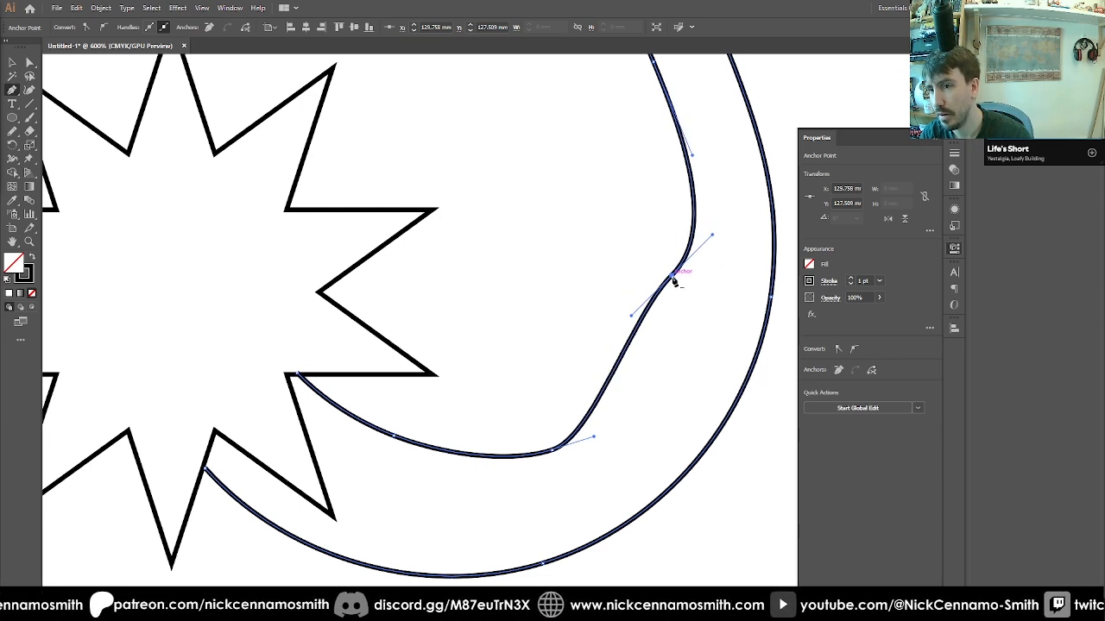
drag(672, 274, 685, 213)
Move the outer edge's first anchor below the crescent tip to X 121.88 mm, Y 92.138 mm
key(ctrl+minus)
key(ctrl+minus)
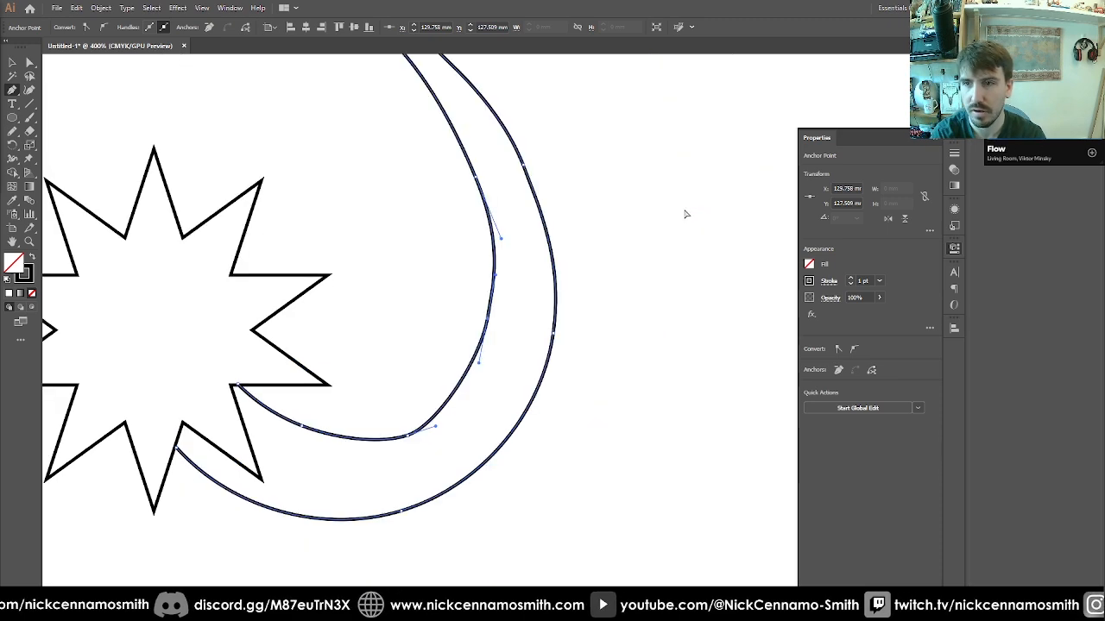
scroll(612, 216, up, 3)
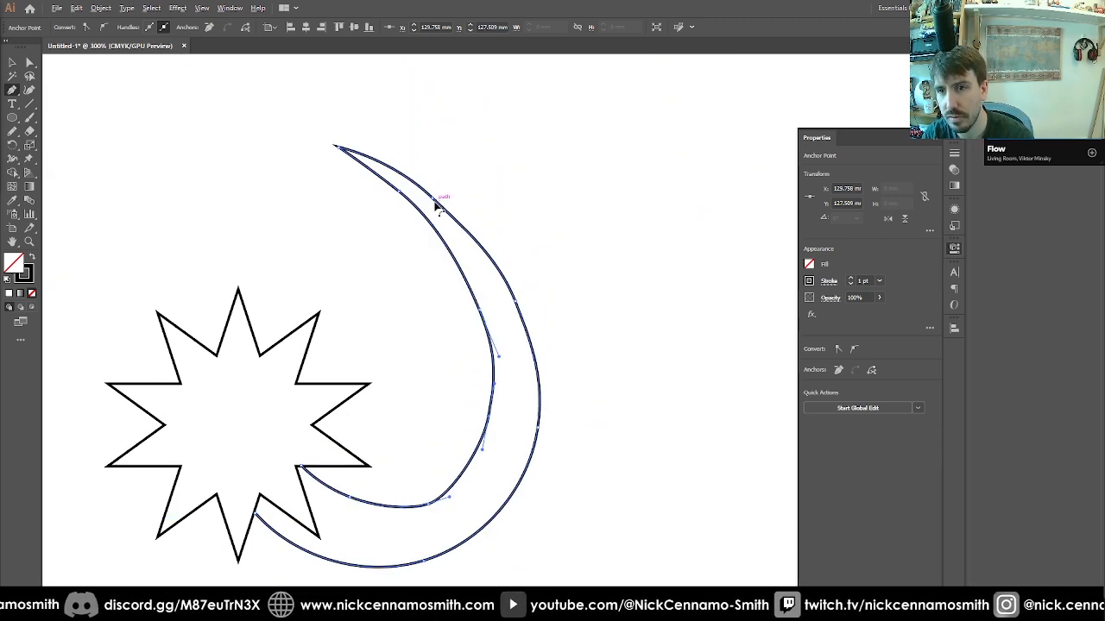
drag(433, 200, 526, 237)
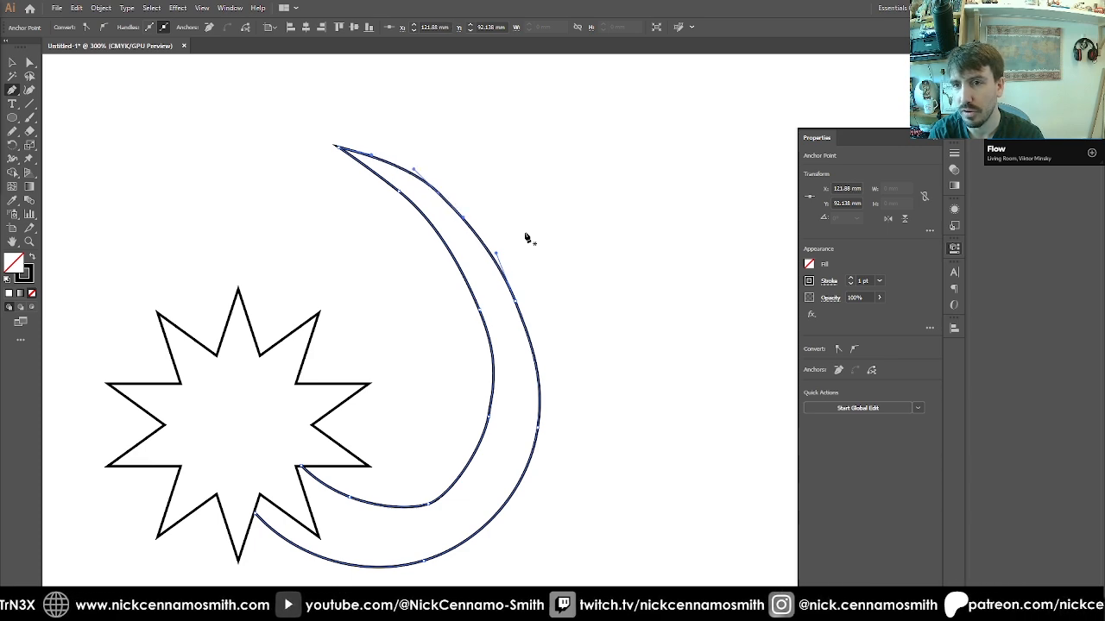
Move the inner edge's anchor at the lower bend to X 119.569 mm, Y 140.632 mm and deselect the crescent
click(376, 178)
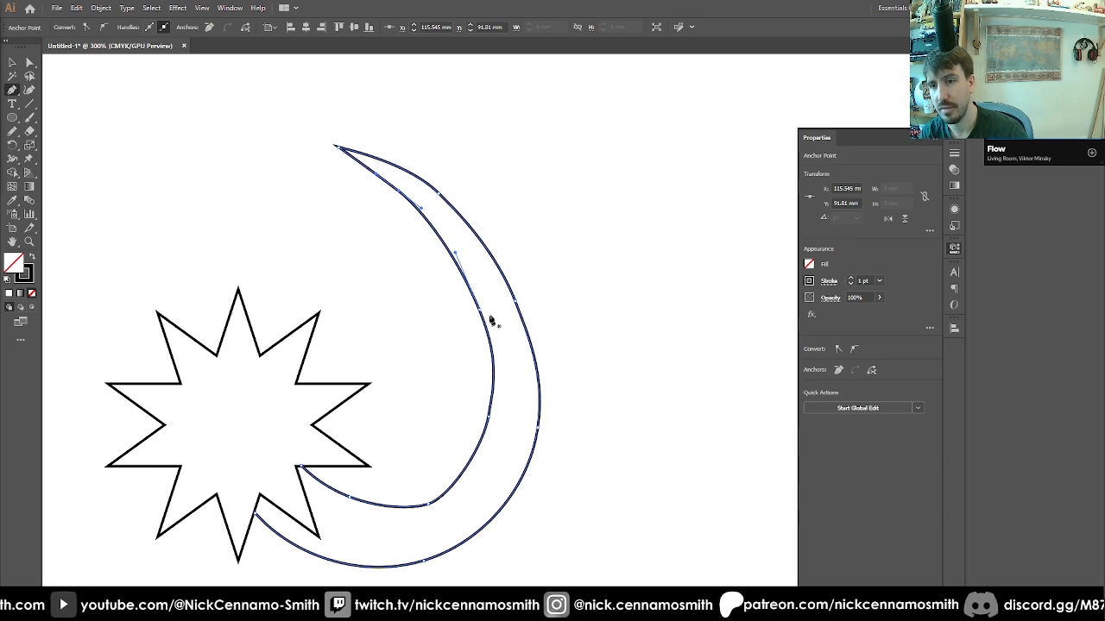
click(429, 505)
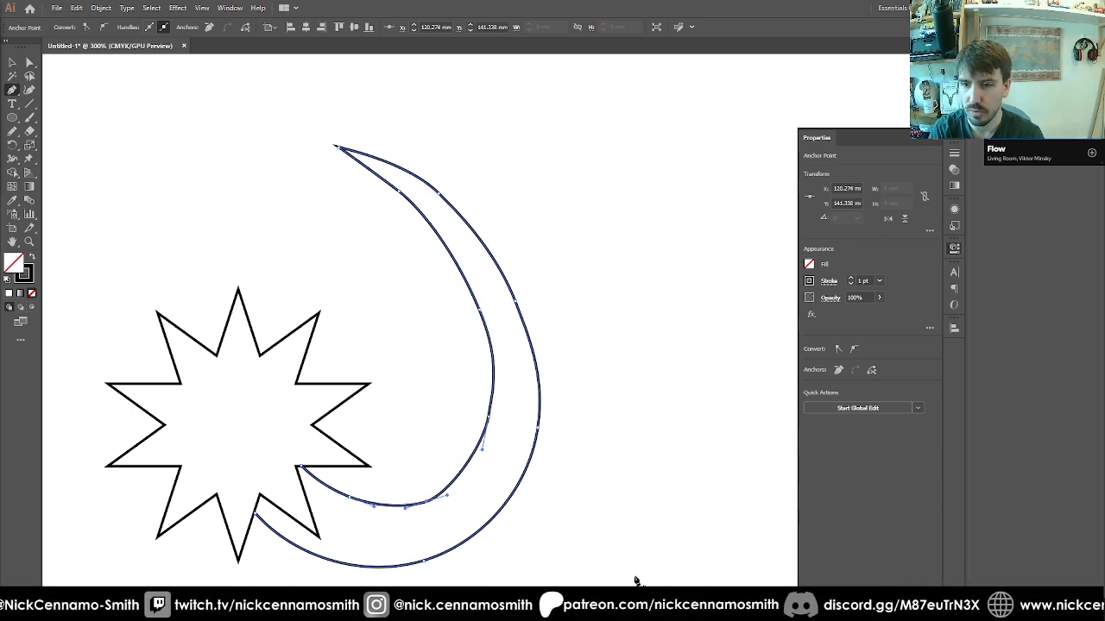
scroll(631, 438, down, 3)
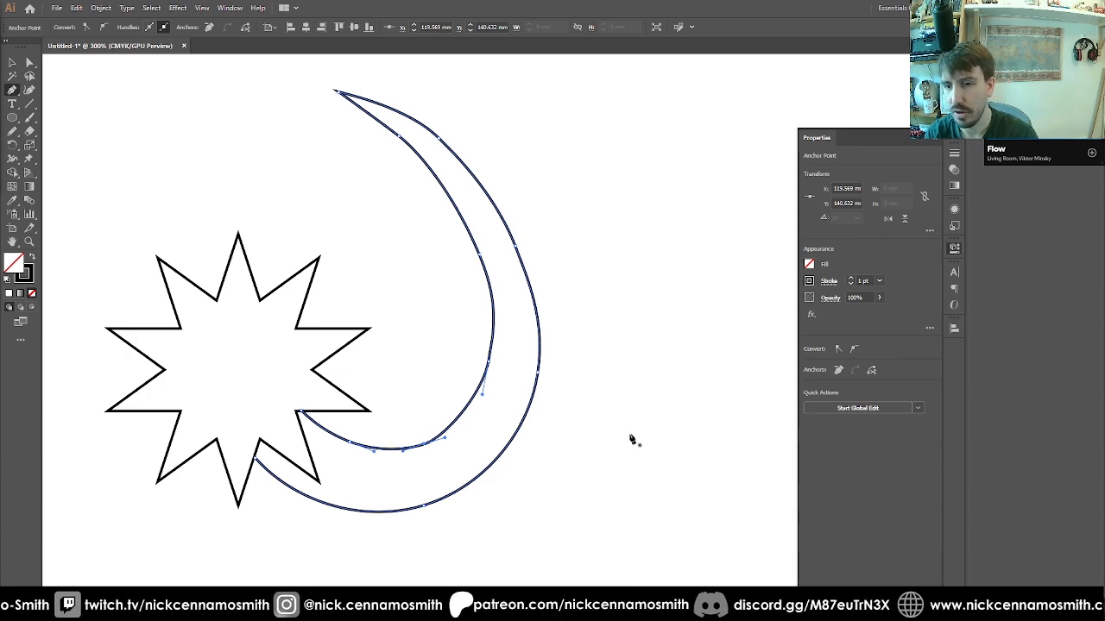
key(v)
click(658, 507)
scroll(611, 445, up, 2)
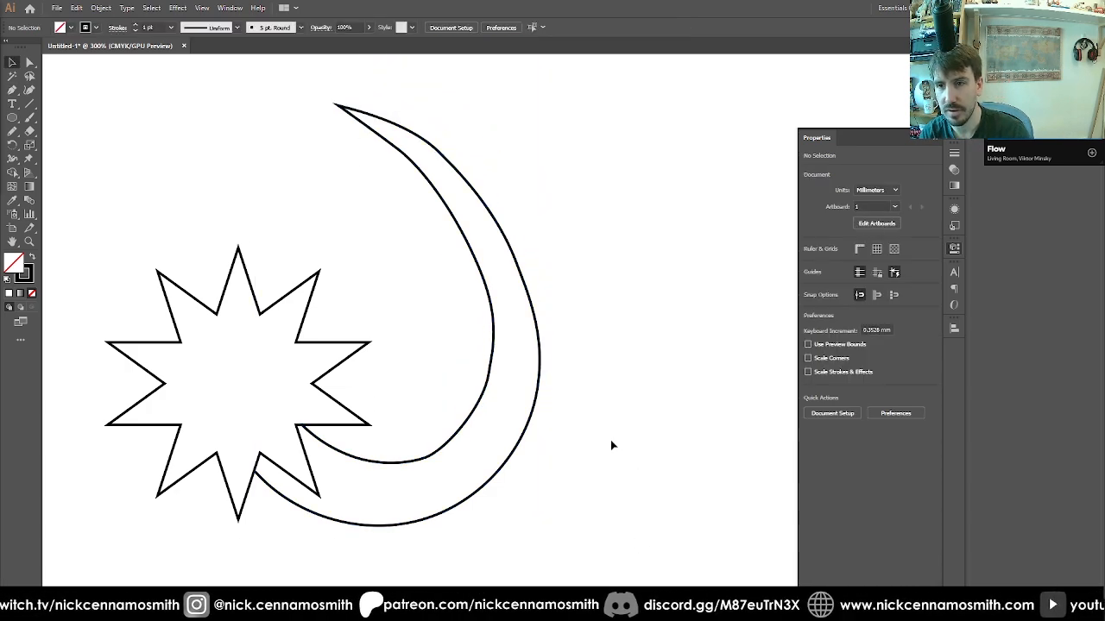
key(ctrl+minus)
key(ctrl+minus)
key(ctrl+plus)
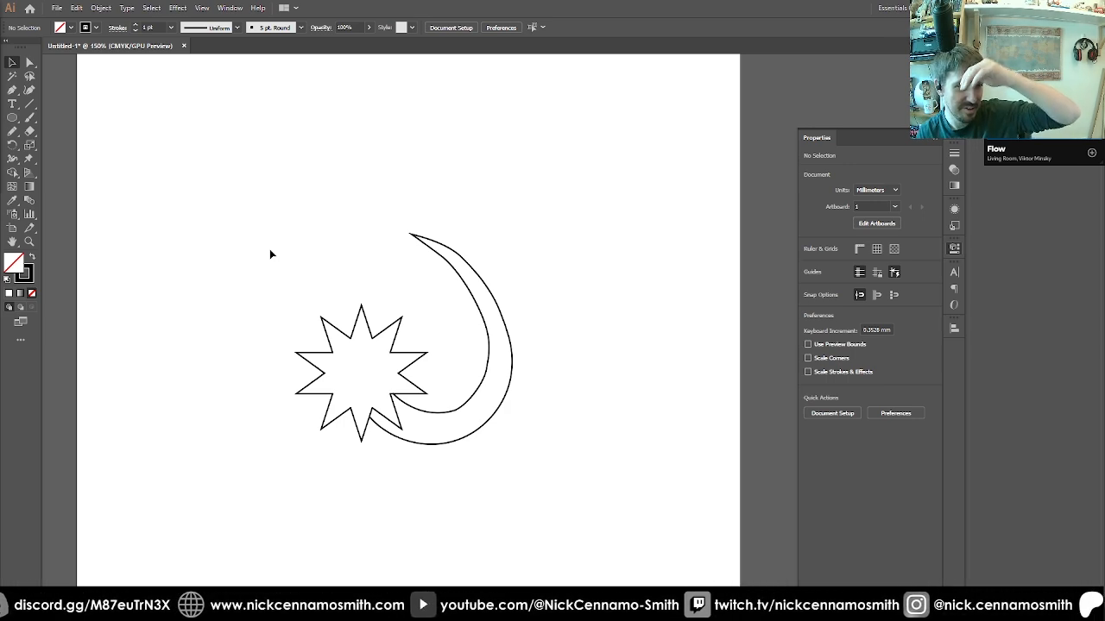
key(p)
click(410, 233)
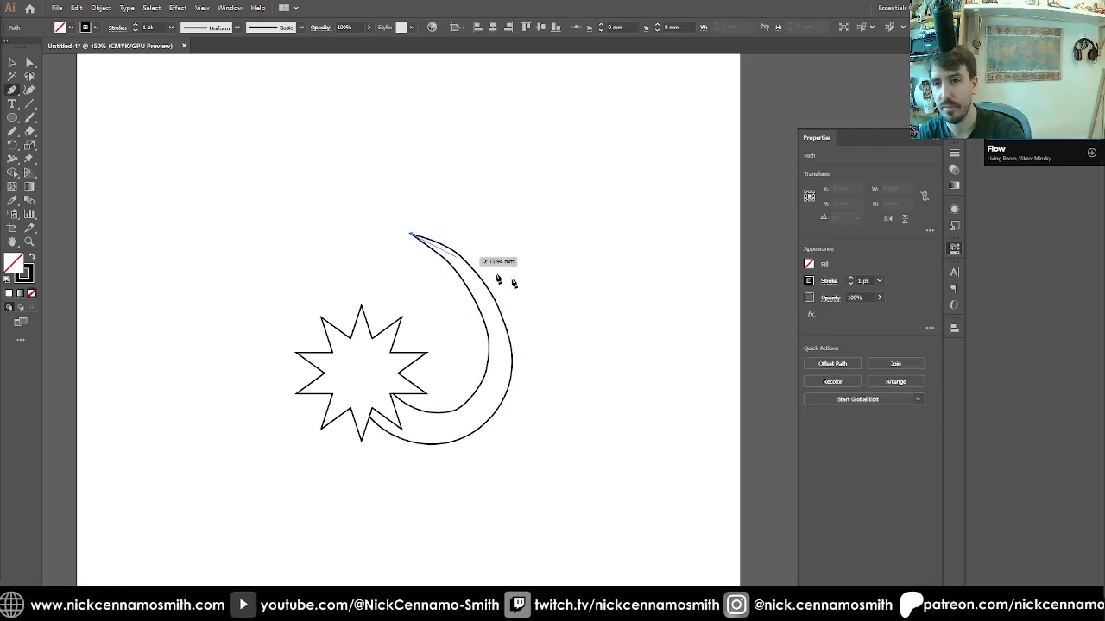
key(Escape)
key(ctrl+shift+a)
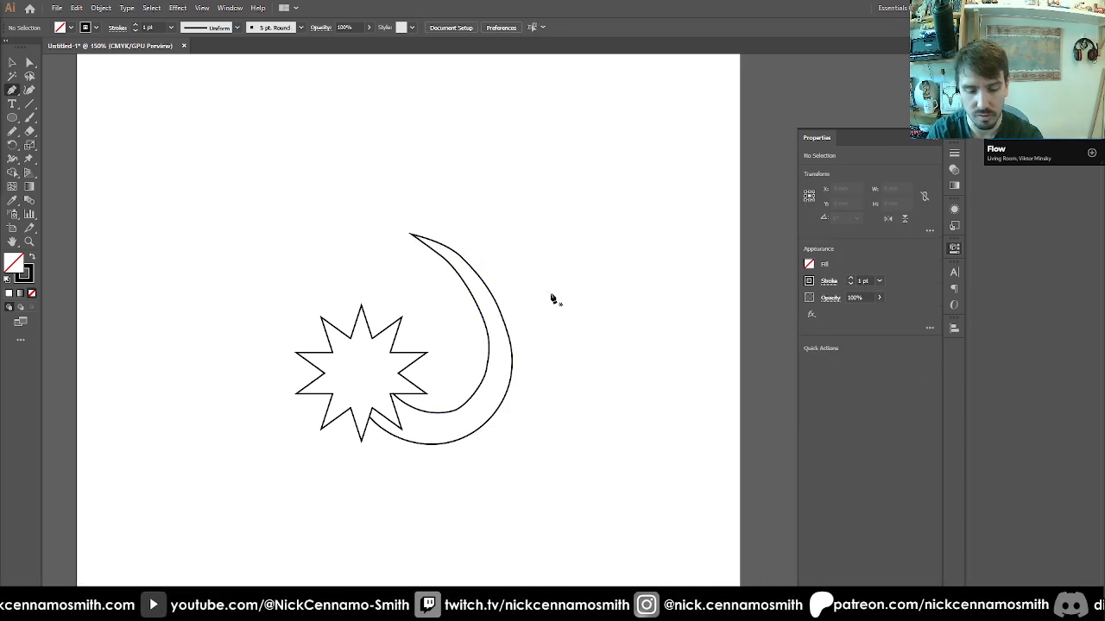
Move the anchor at the crescent's tip to X 106.376 mm, Y 83.774 mm and deselect the path
key(a)
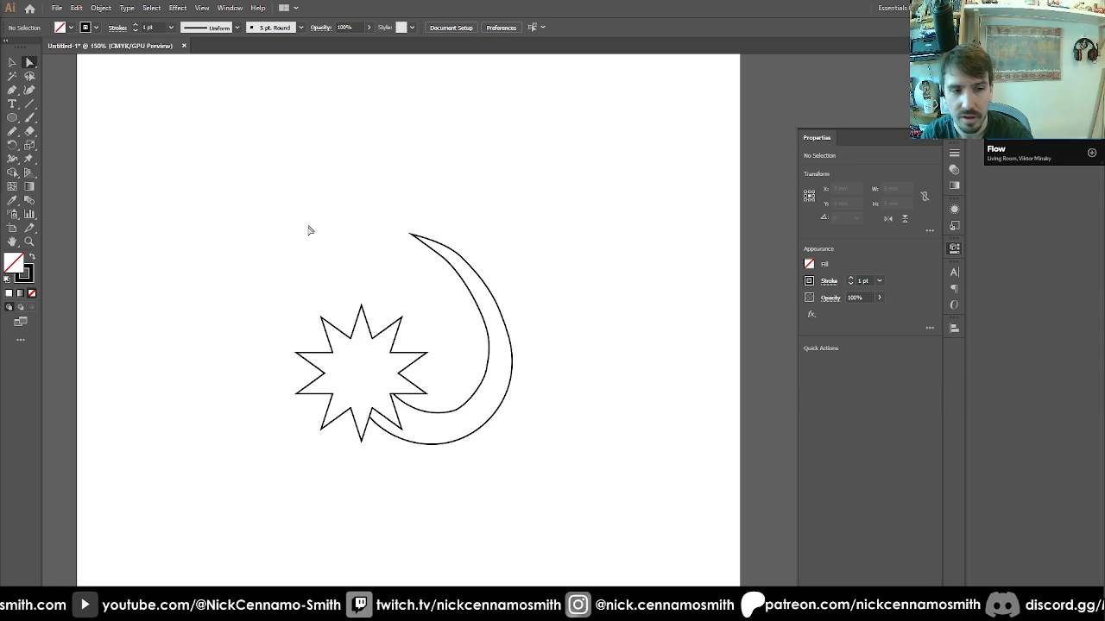
click(411, 234)
key(Right)
key(Up)
key(Up)
key(Up)
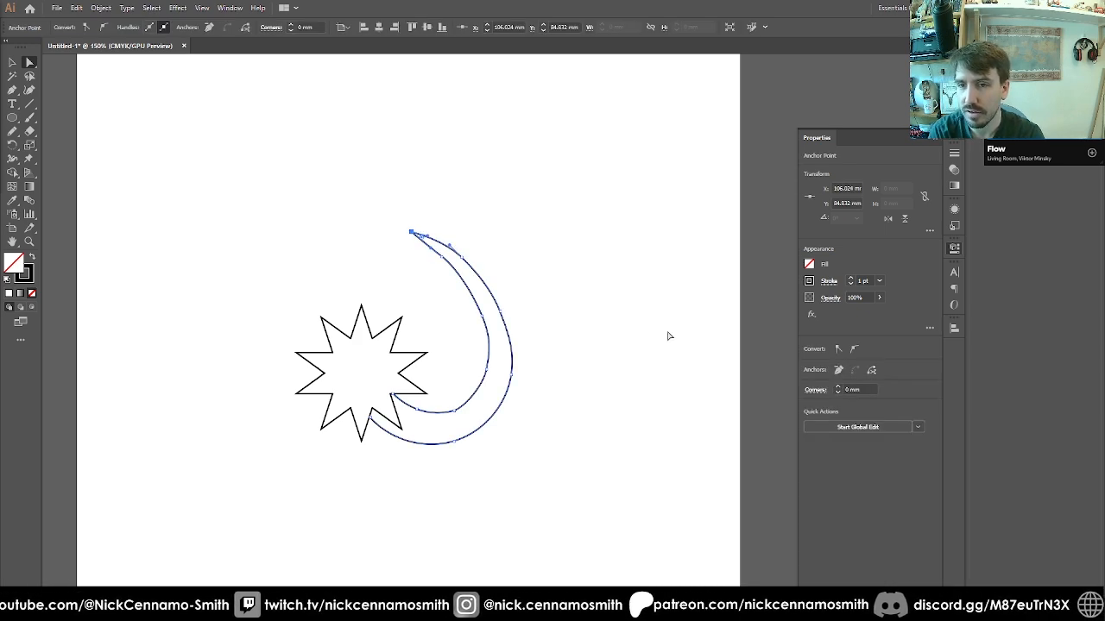
key(Down)
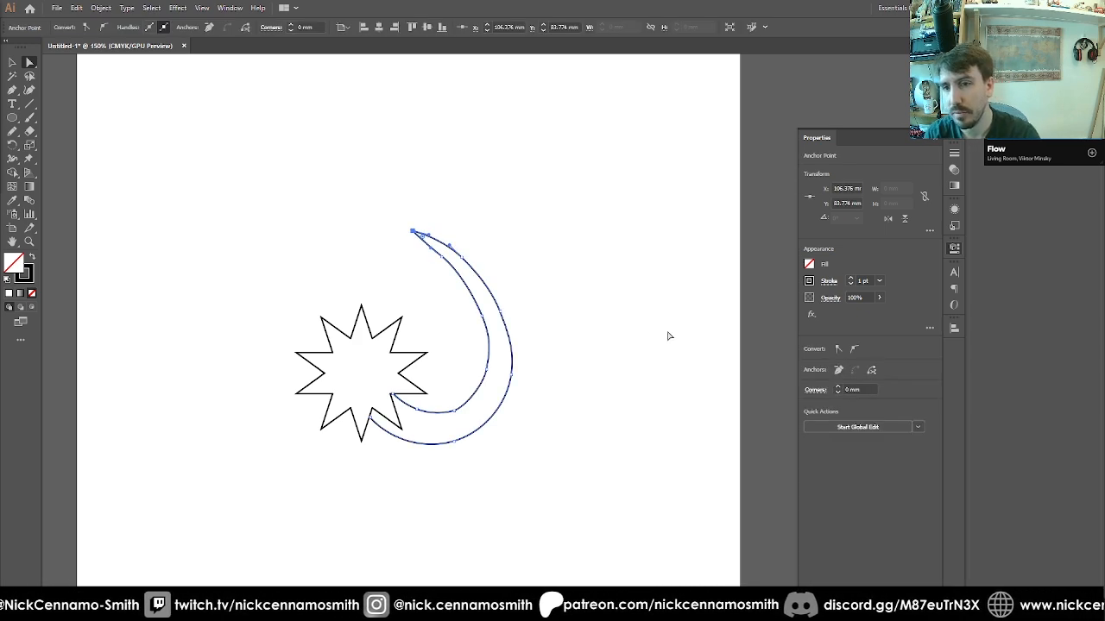
click(507, 263)
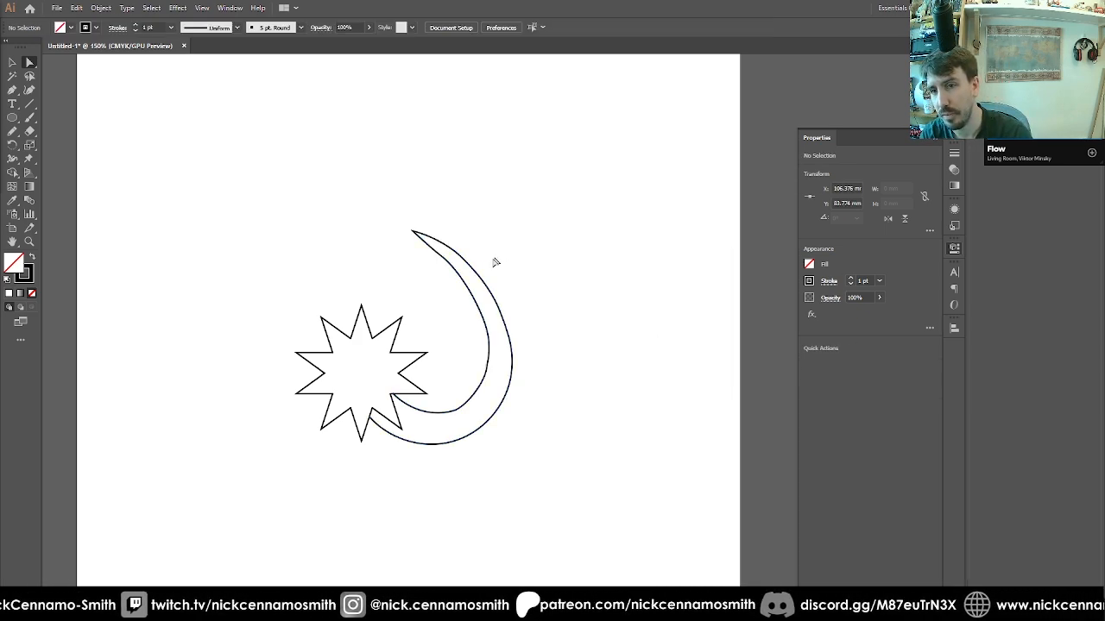
Move the inner edge's first anchor below the tip to X 116.603 mm, Y 91.81 mm and the next one to about X 129 mm, Y 109 mm
click(442, 261)
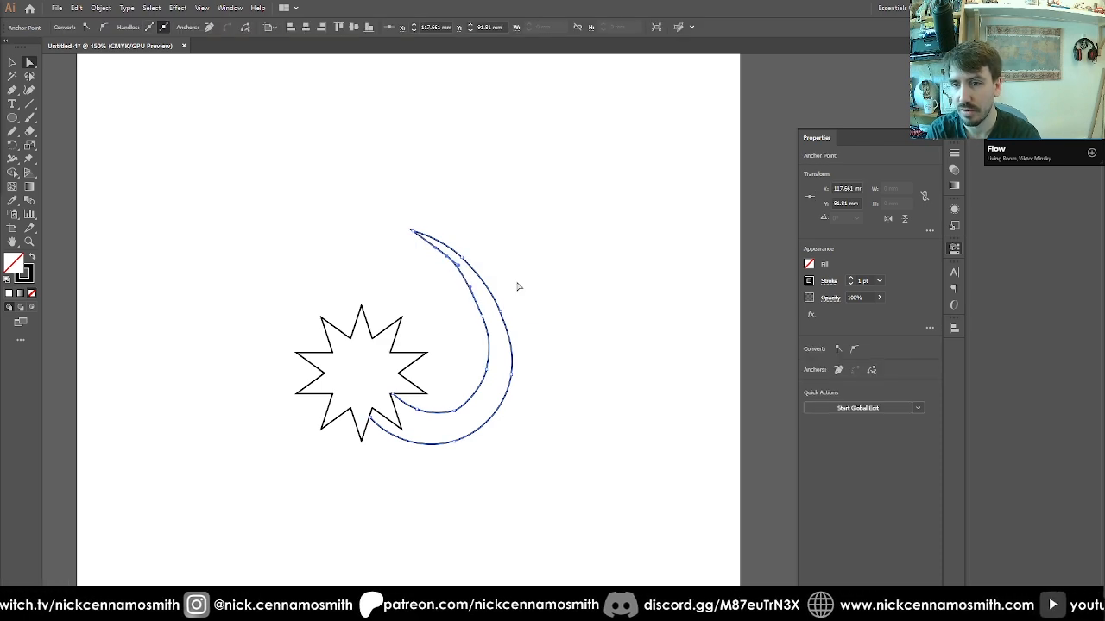
key(Left)
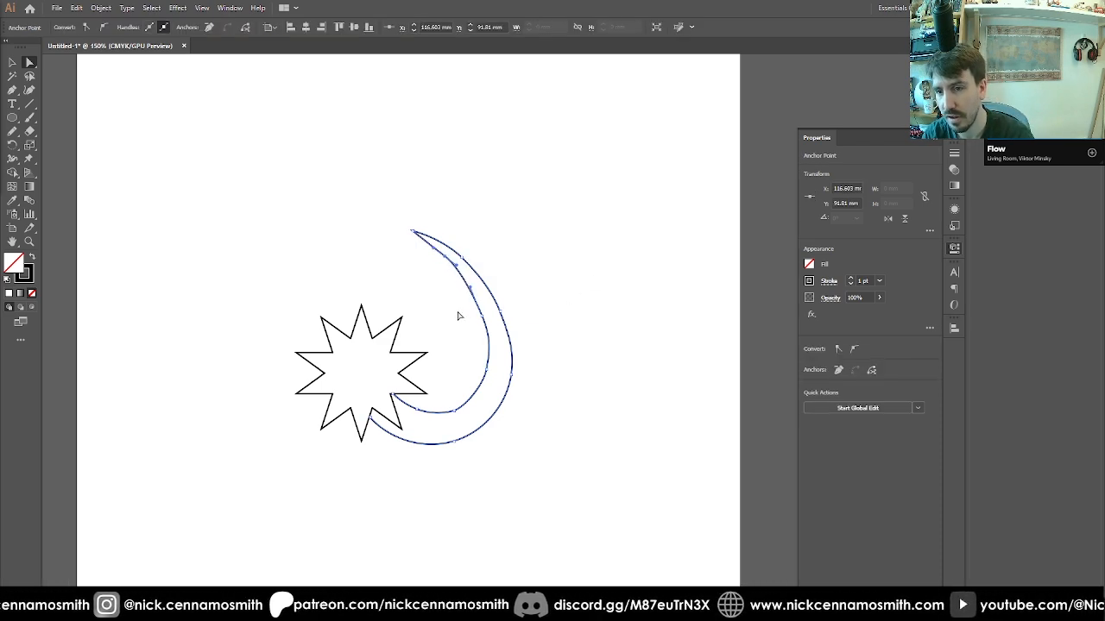
click(480, 320)
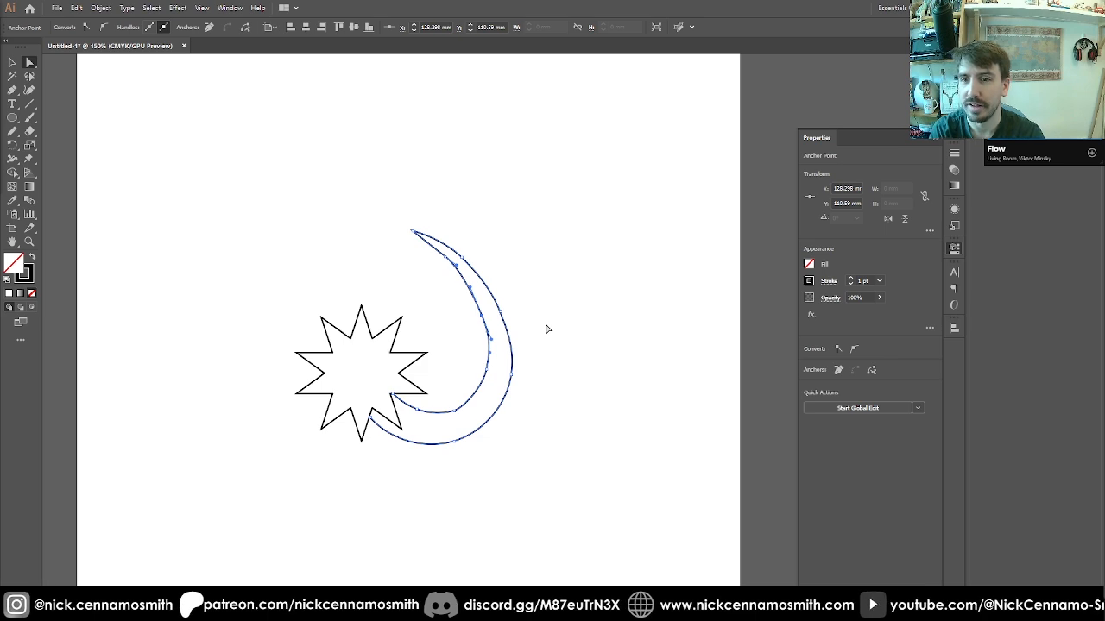
key(Up)
key(Up)
key(Right)
key(Right)
key(Up)
key(Right)
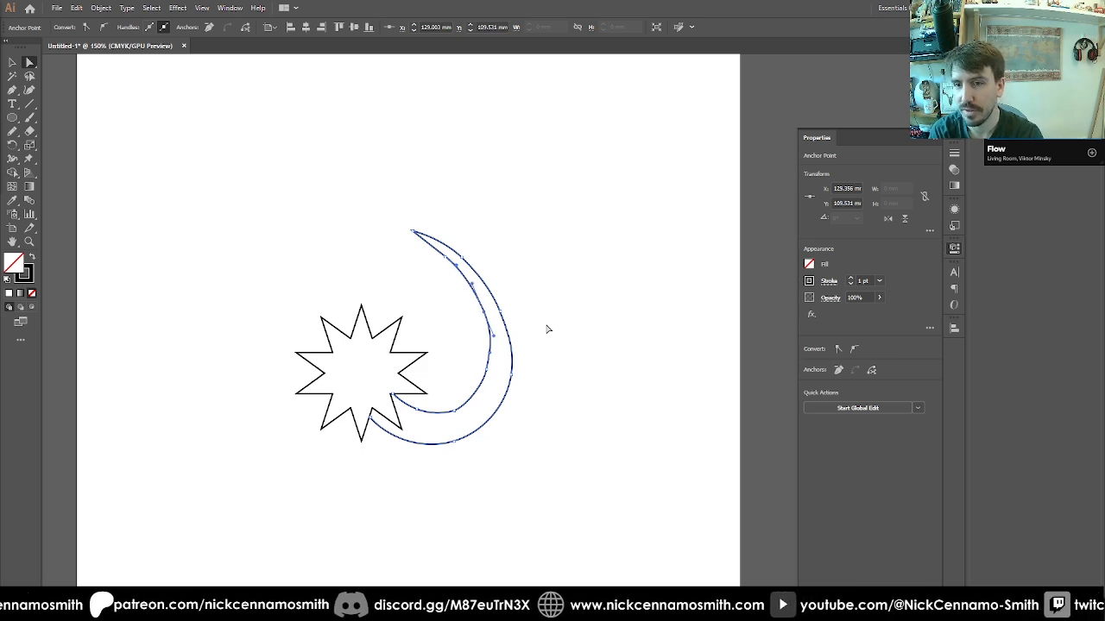
key(Left)
key(Up)
click(547, 329)
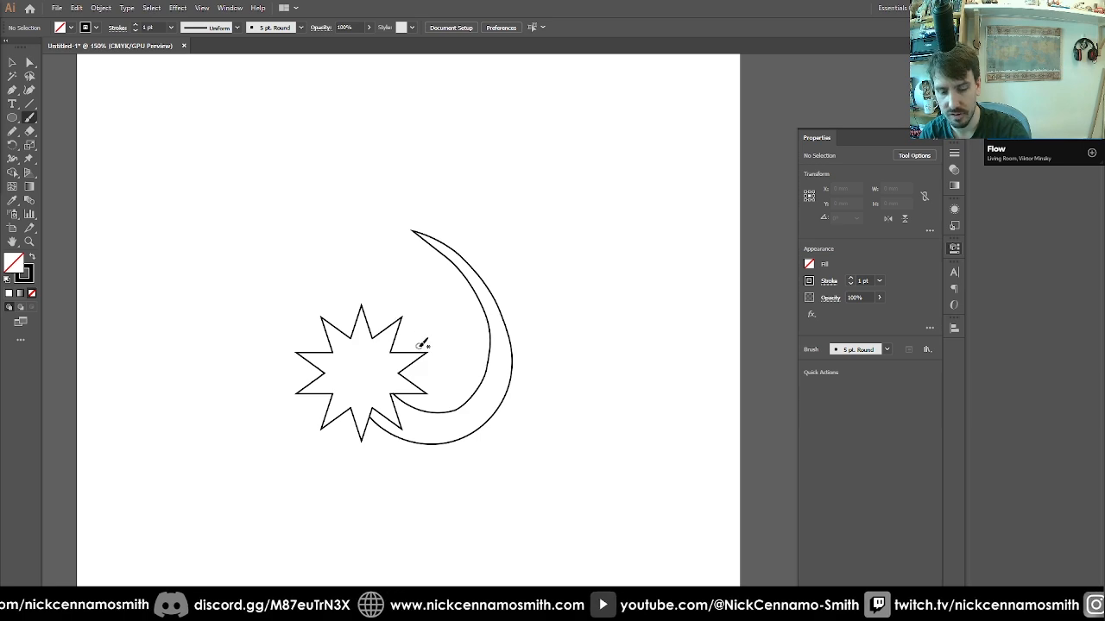
Close the crescent's open end inside the star with a curved Pen segment between its two endpoints
key(v)
drag(452, 355, 498, 448)
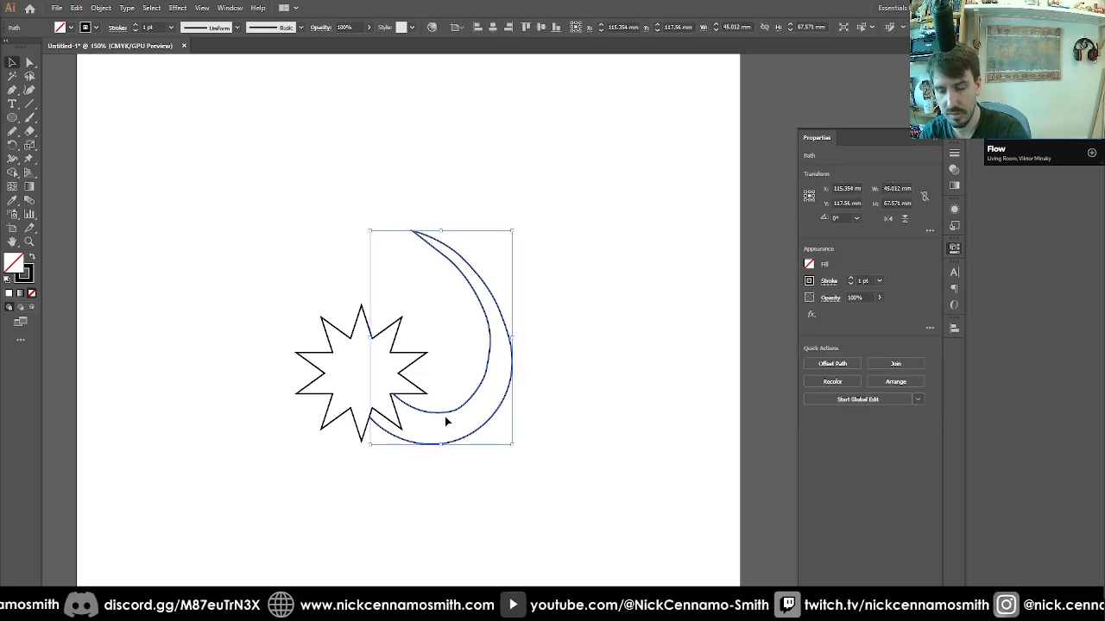
key(p)
mouse_move(369, 419)
mouse_down()
mouse_move(369, 382)
mouse_move(394, 394)
mouse_move(384, 409)
mouse_up()
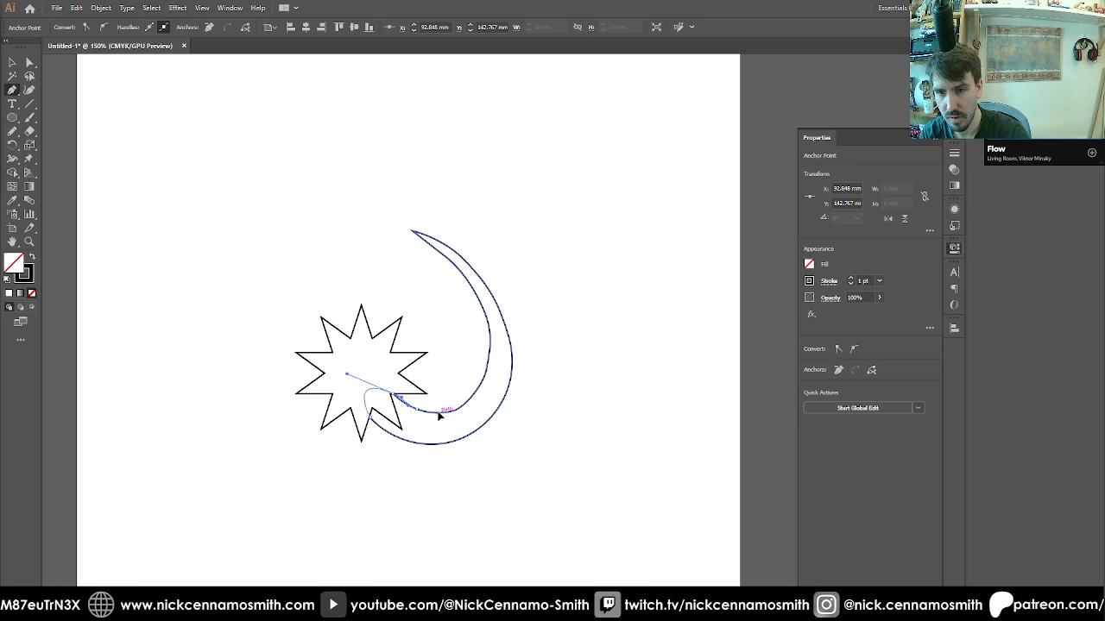
ctrl+click(436, 417)
Merge the star and the closed crescent into one shape with the Shape Builder tool and deselect it
key(v)
drag(365, 481, 424, 365)
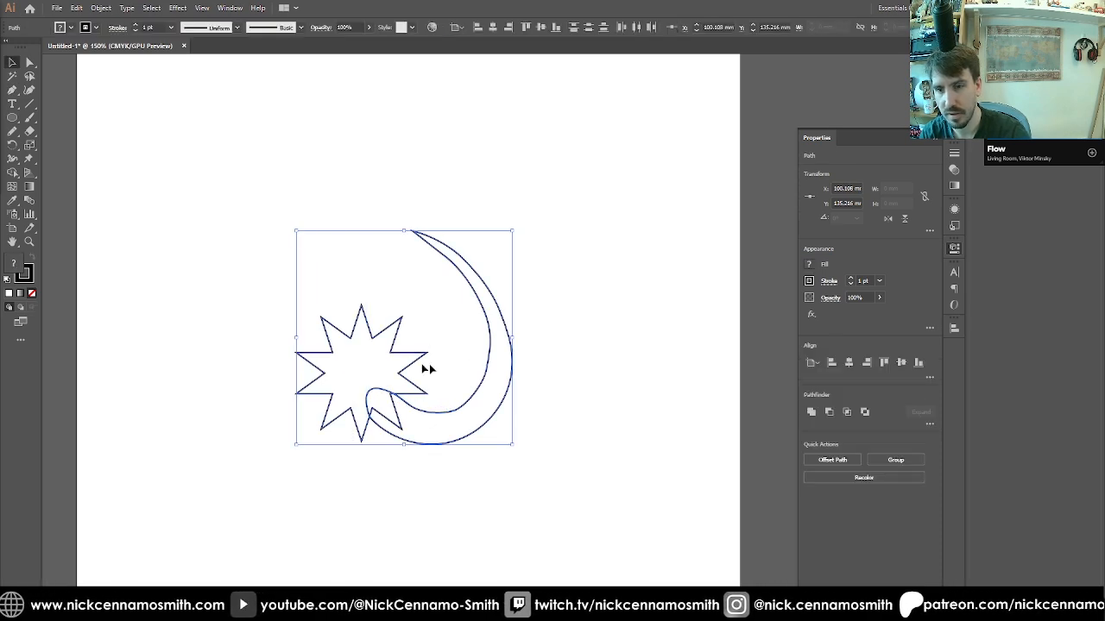
click(14, 171)
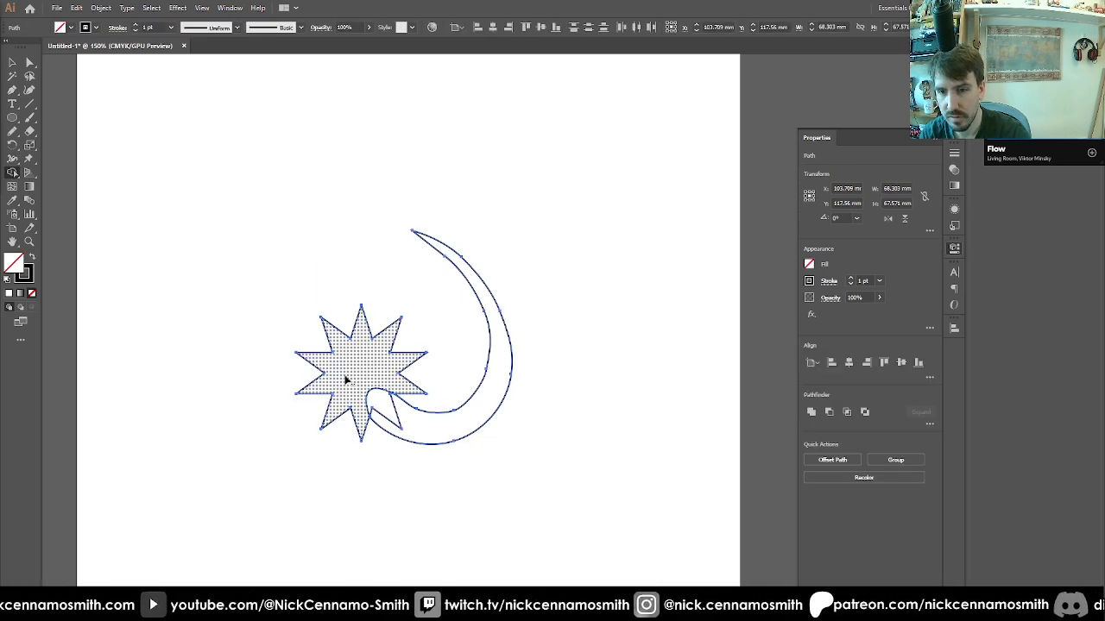
drag(378, 401, 413, 426)
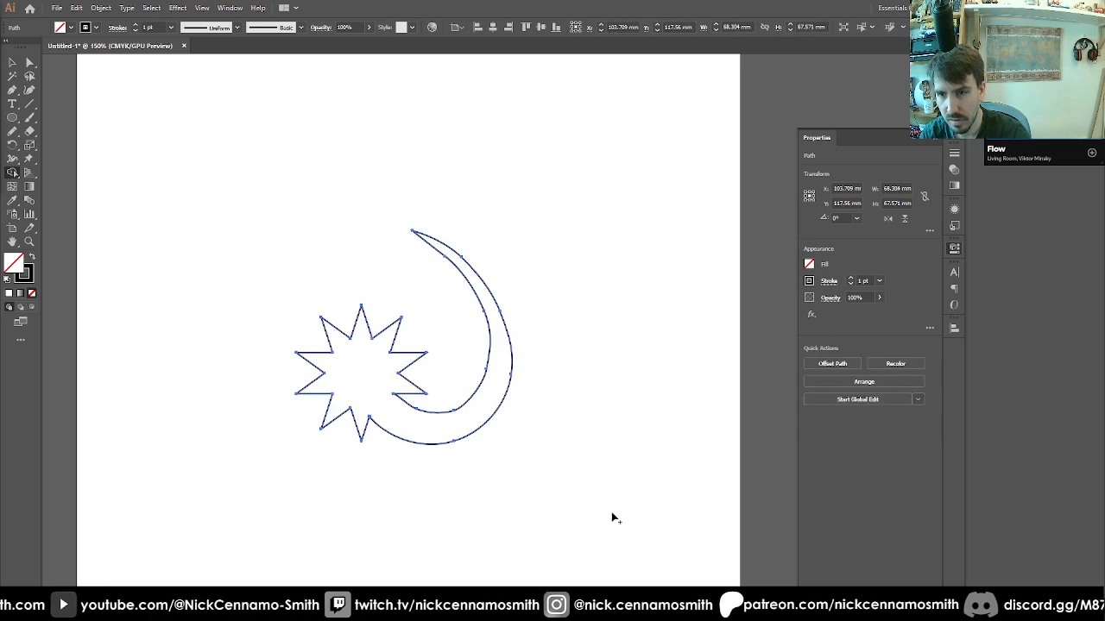
key(v)
click(587, 444)
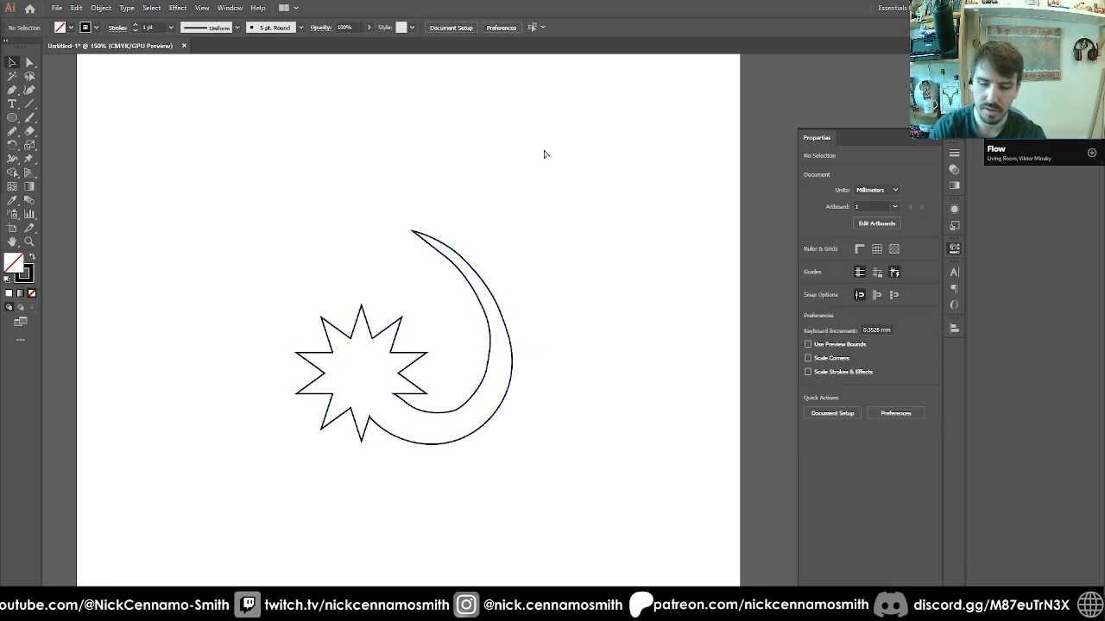
Redraw the crescent's tip and upper inner edge with Pencil strokes to form a finer, smoothly curved point
key(ctrl+0)
key(ctrl+1)
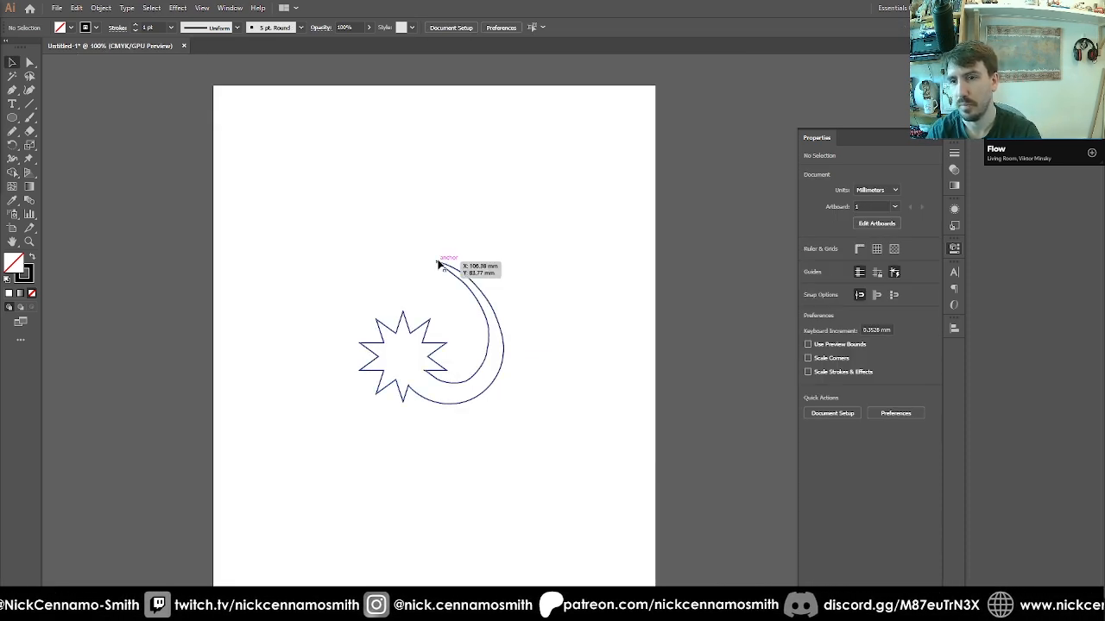
alt+scroll(486, 300, up, 2)
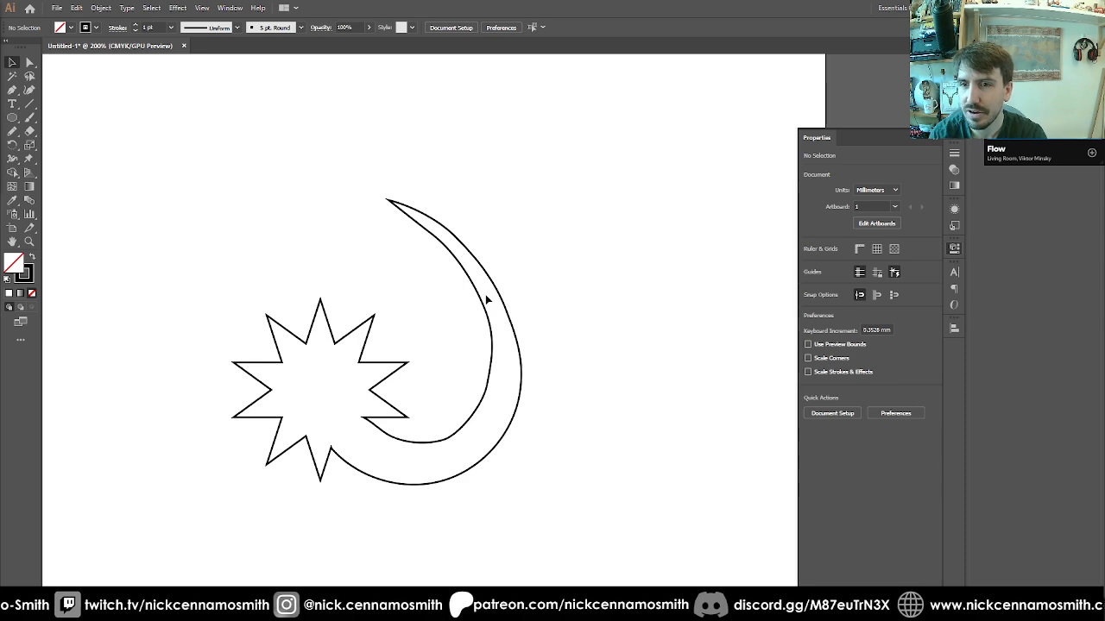
scroll(486, 300, up, 1)
drag(370, 190, 493, 407)
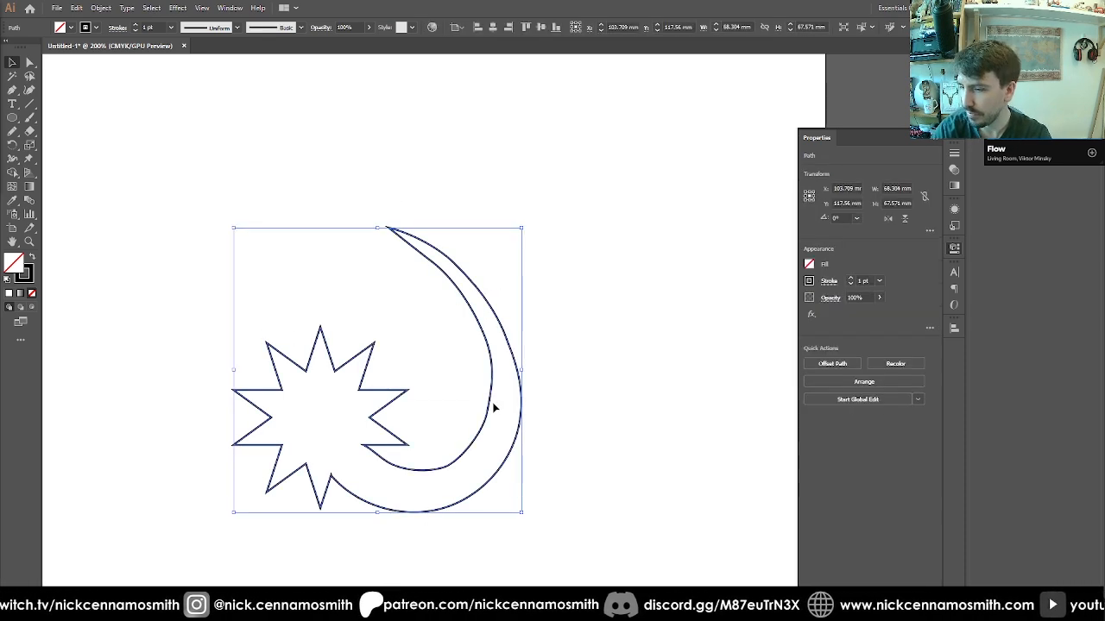
key(n)
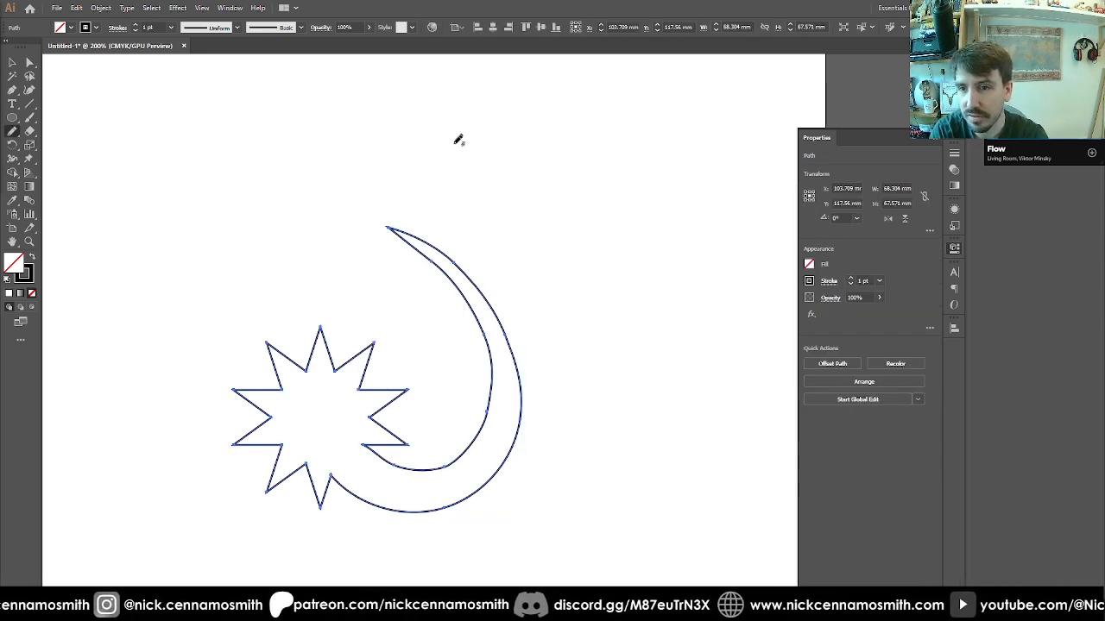
mouse_move(442, 267)
mouse_down()
mouse_move(402, 244)
mouse_move(492, 314)
mouse_up()
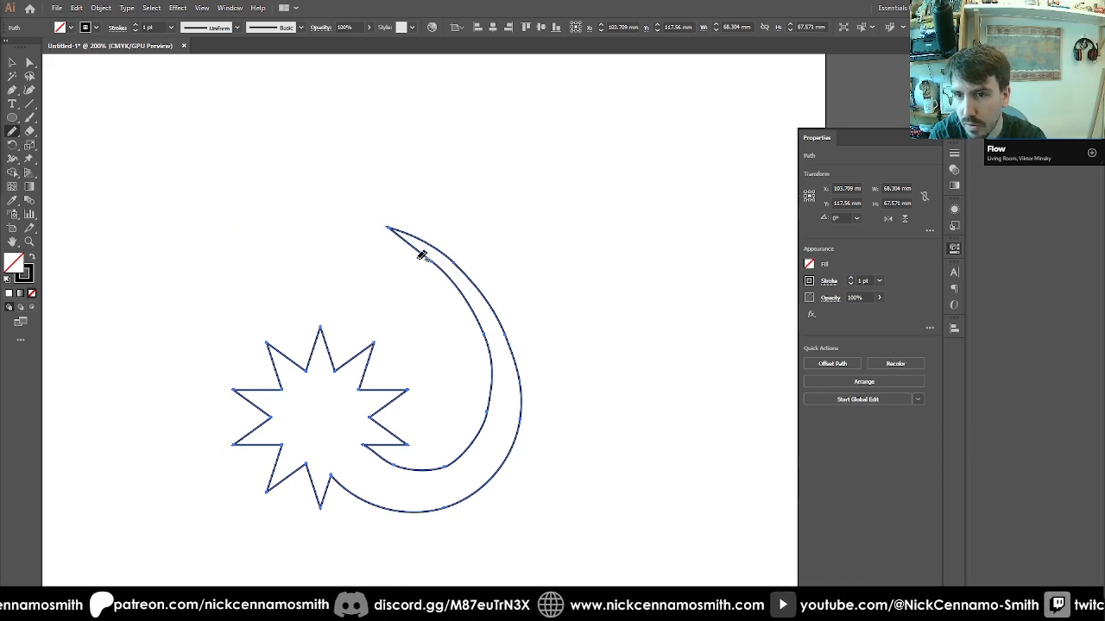
drag(395, 229, 465, 283)
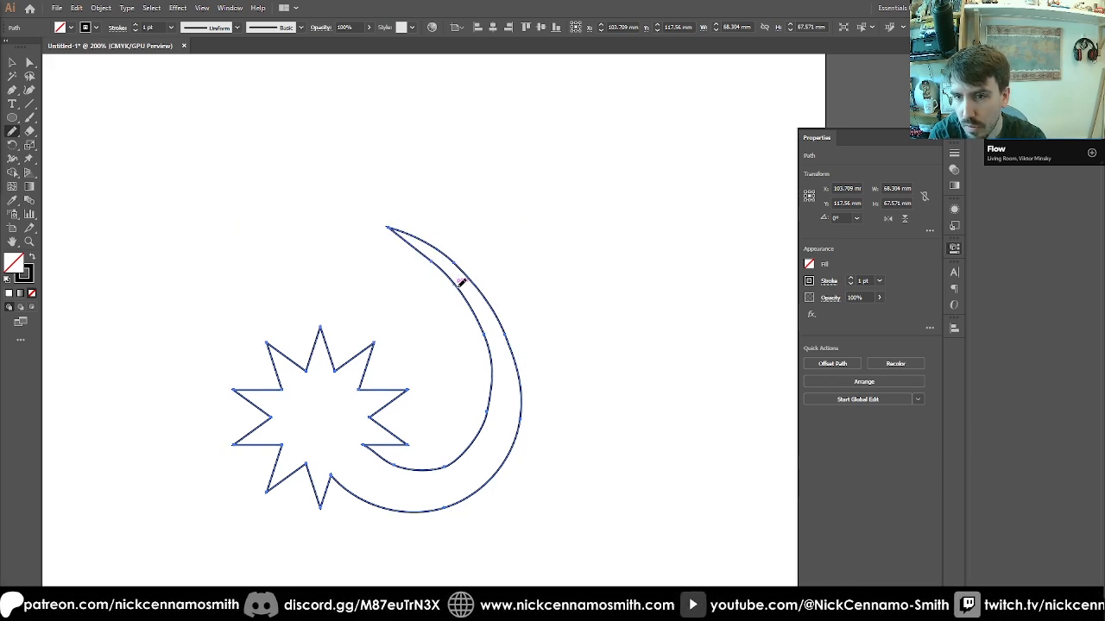
mouse_move(424, 248)
mouse_down()
mouse_move(395, 230)
mouse_move(437, 258)
mouse_up()
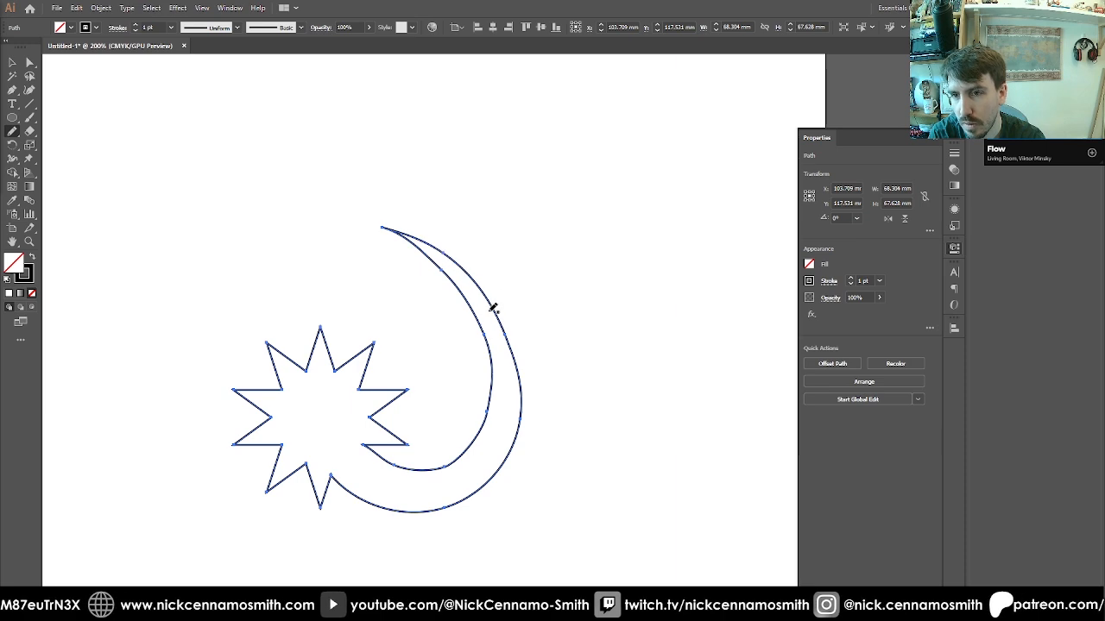
mouse_move(411, 235)
mouse_down()
mouse_move(480, 323)
mouse_move(500, 375)
mouse_up()
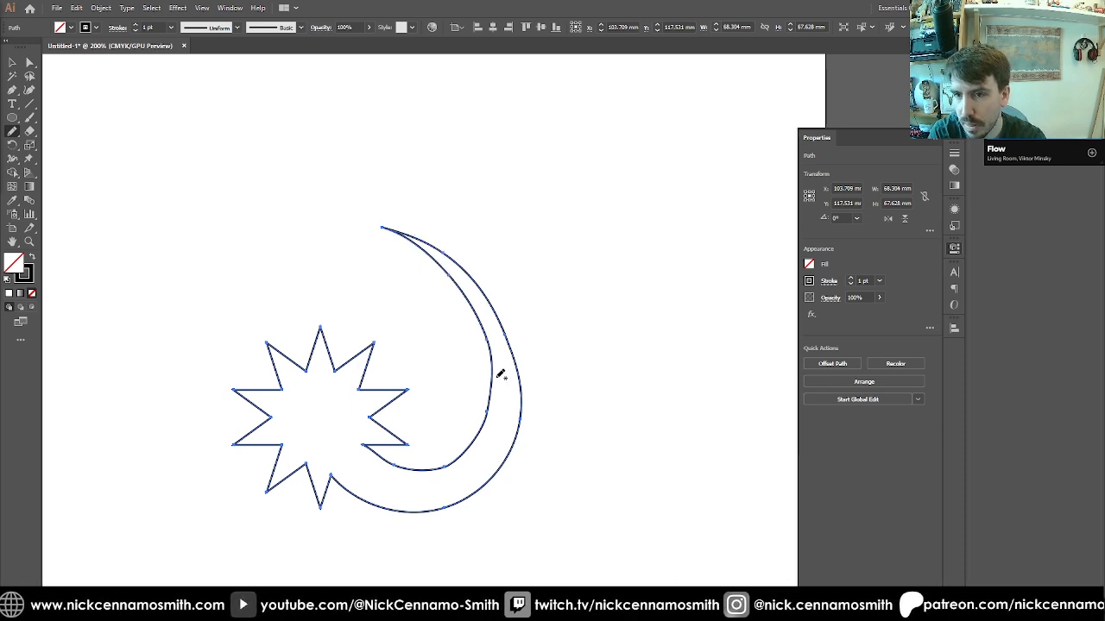
Try to reshape the crescent's outer edge around its lower-right bend with Pencil strokes
drag(500, 316, 492, 474)
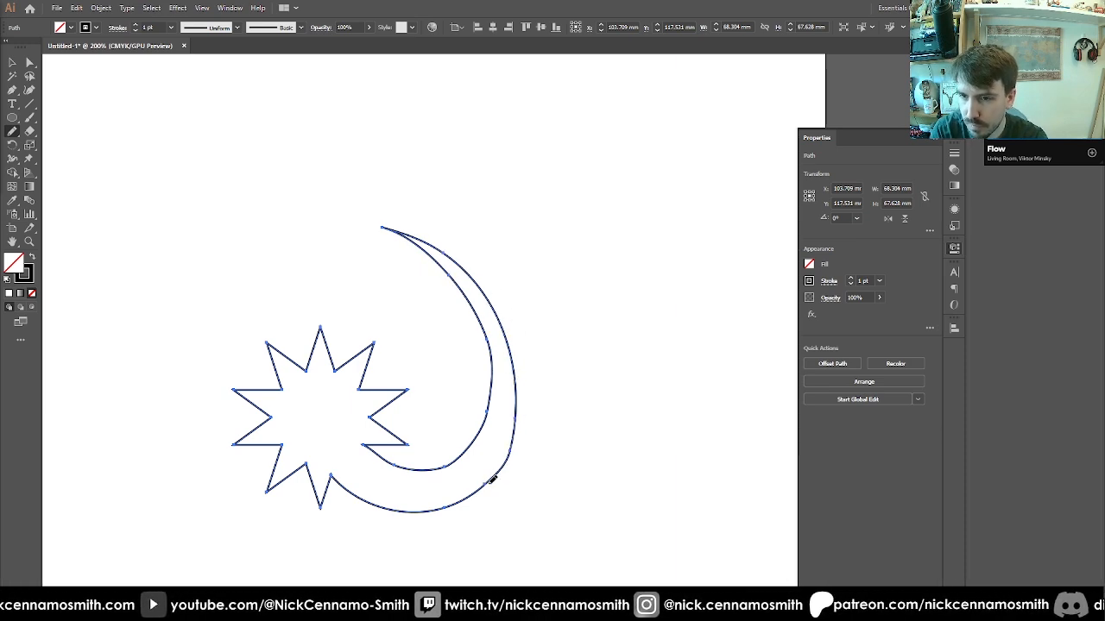
drag(515, 437, 359, 524)
drag(301, 499, 393, 493)
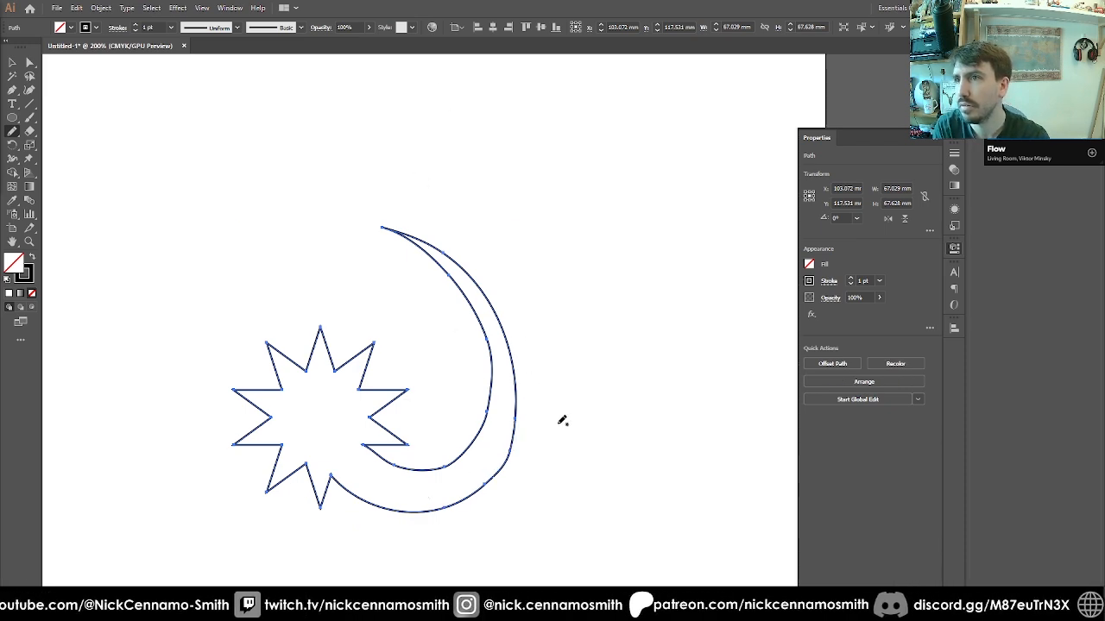
drag(455, 507, 506, 456)
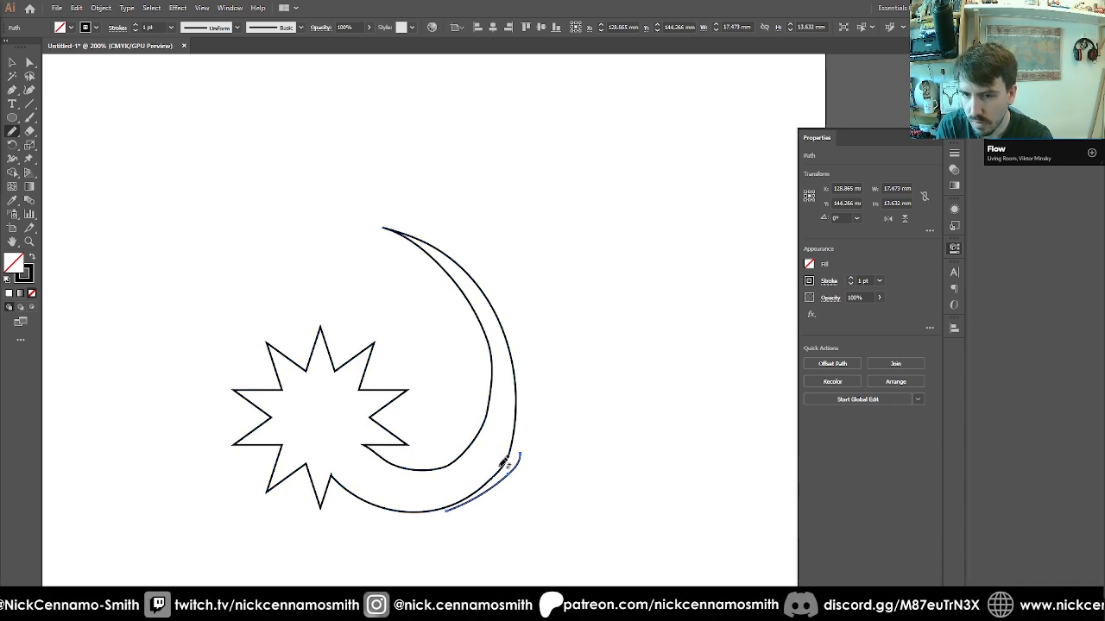
mouse_move(452, 508)
mouse_down()
mouse_move(518, 443)
mouse_move(511, 452)
mouse_up()
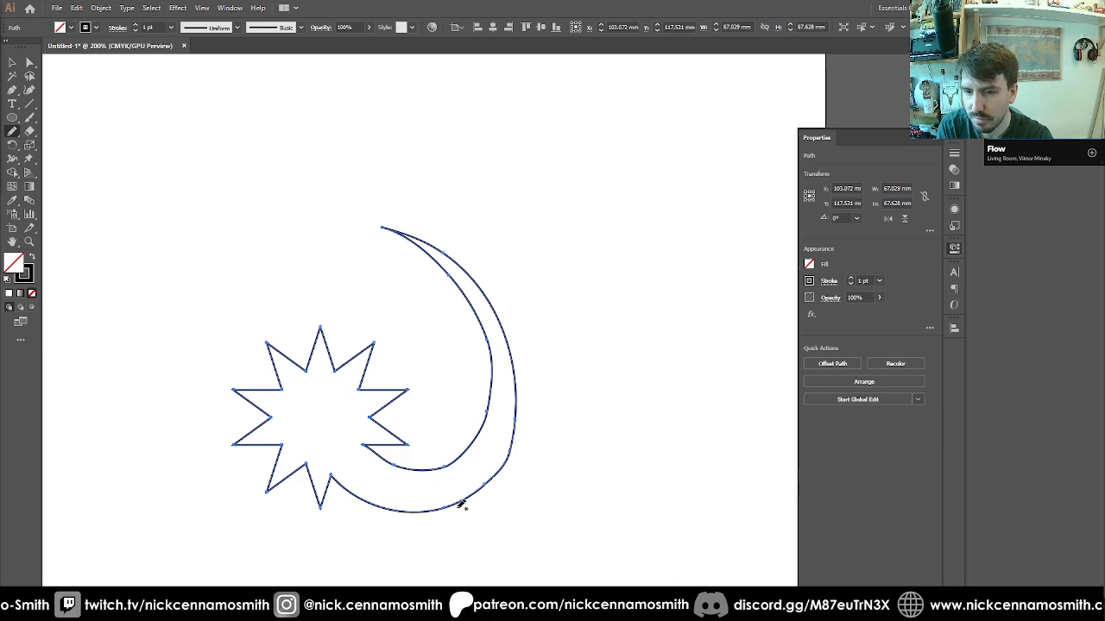
mouse_move(461, 506)
mouse_down()
mouse_move(513, 453)
mouse_move(515, 424)
mouse_up()
mouse_move(480, 487)
mouse_down()
mouse_move(514, 419)
mouse_move(488, 491)
mouse_up()
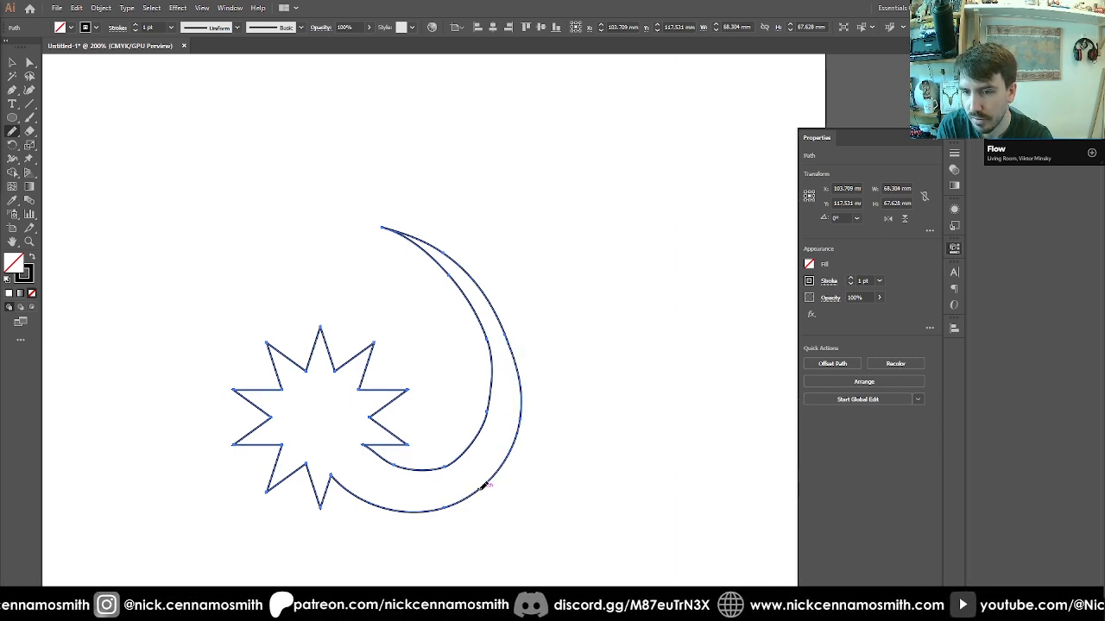
Redraw the crescent's right outer edge slightly further inward with the Pencil tool and deselect the shape
drag(515, 399, 483, 489)
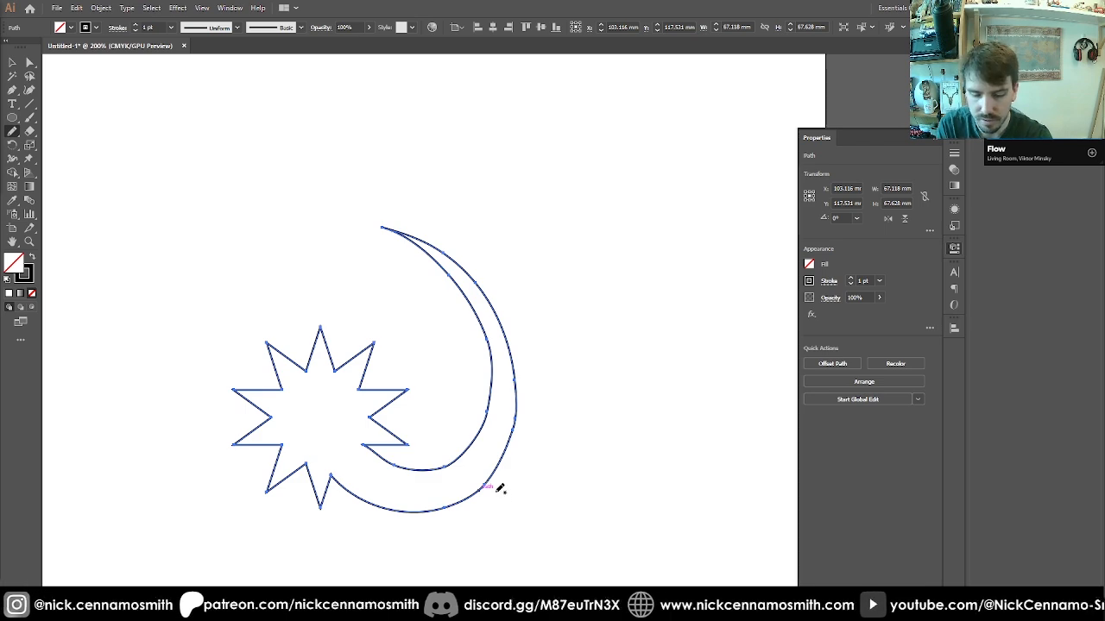
key(v)
click(572, 452)
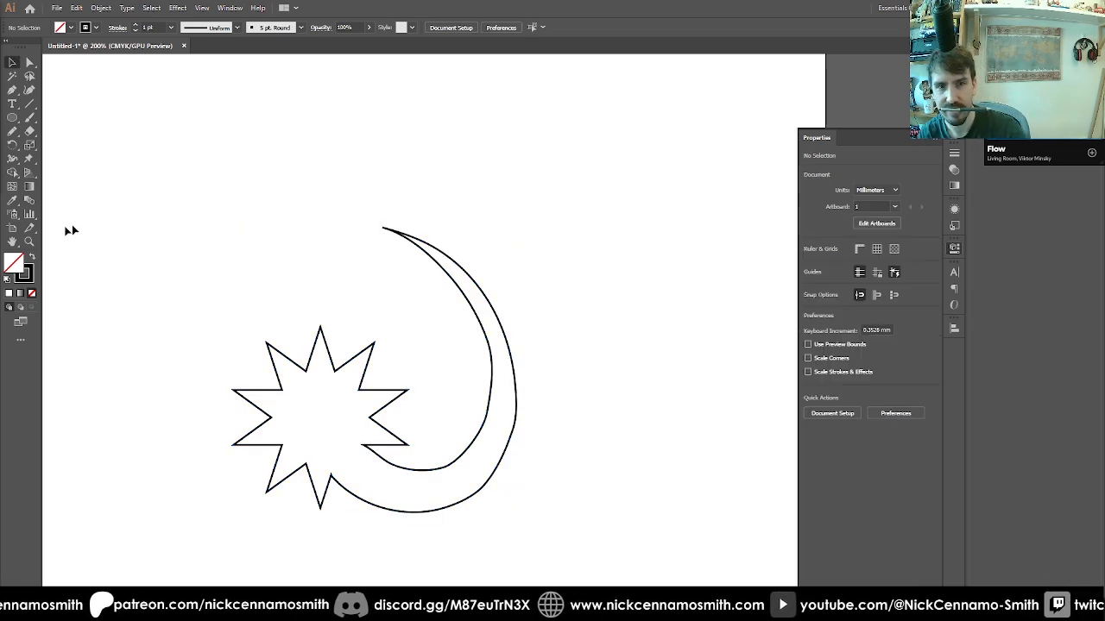
Swap the merged motif's fill and stroke to give it a solid black fill without an outline, and view it at 100%
click(33, 257)
key(ctrl+a)
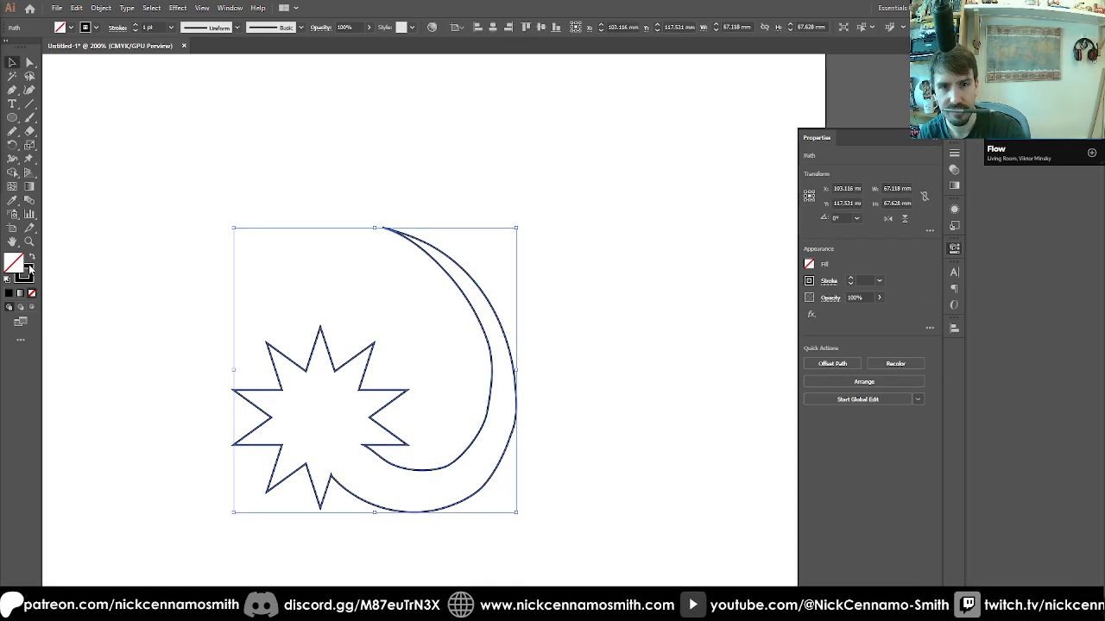
click(33, 257)
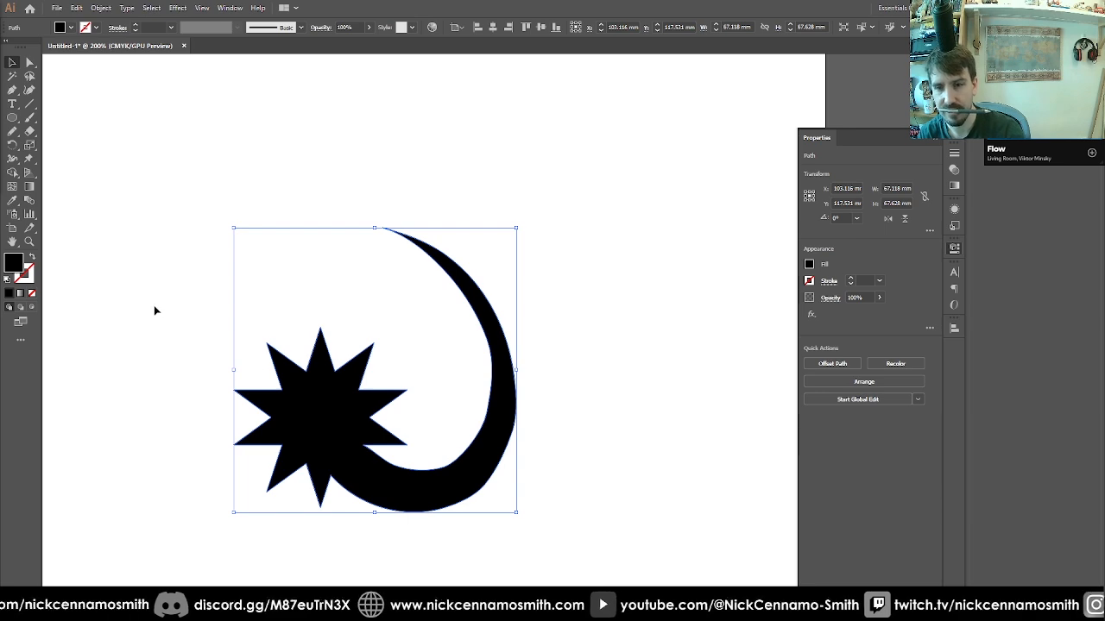
click(172, 319)
key(ctrl+1)
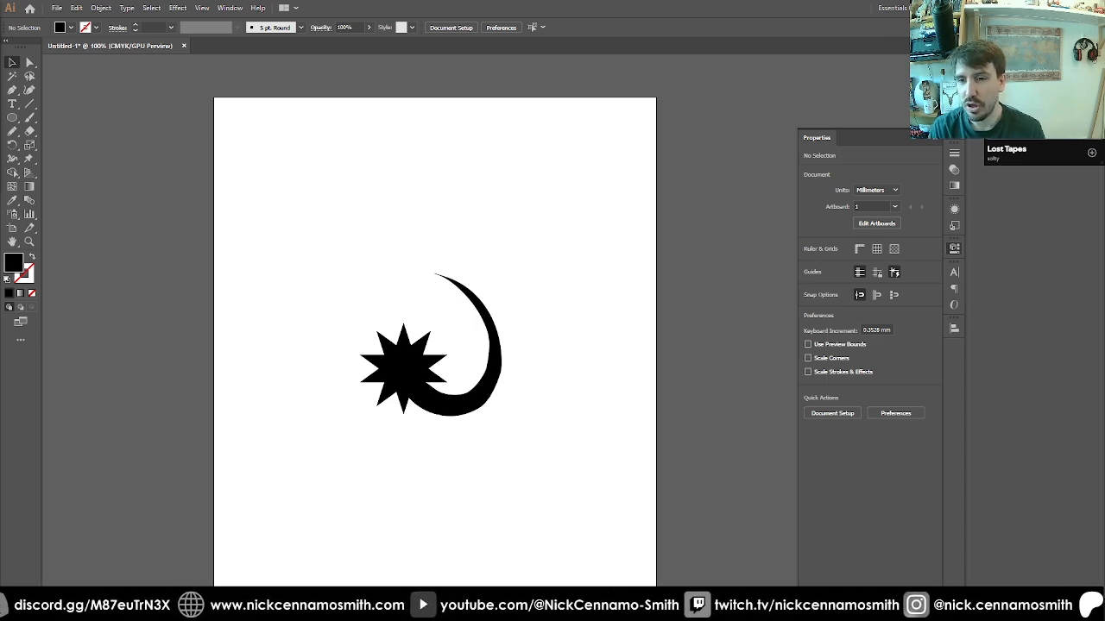
Redraw the crescent's right outer edge with Pencil strokes into a fuller, rounder curve and deselect the motif
click(493, 382)
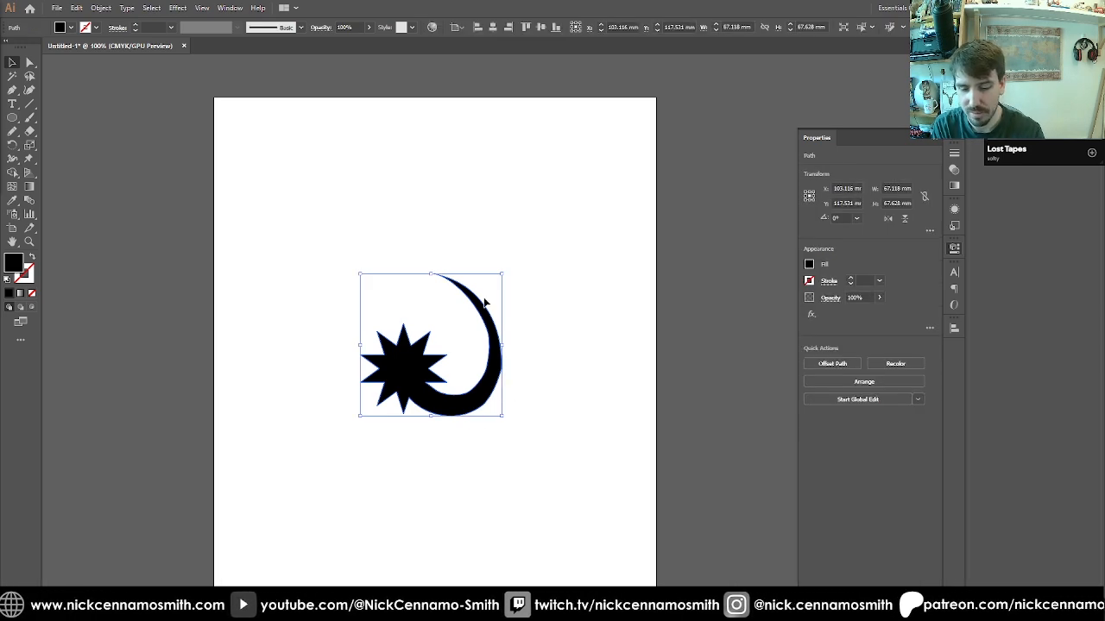
key(n)
mouse_move(490, 397)
mouse_down()
mouse_move(502, 347)
mouse_move(493, 407)
mouse_up()
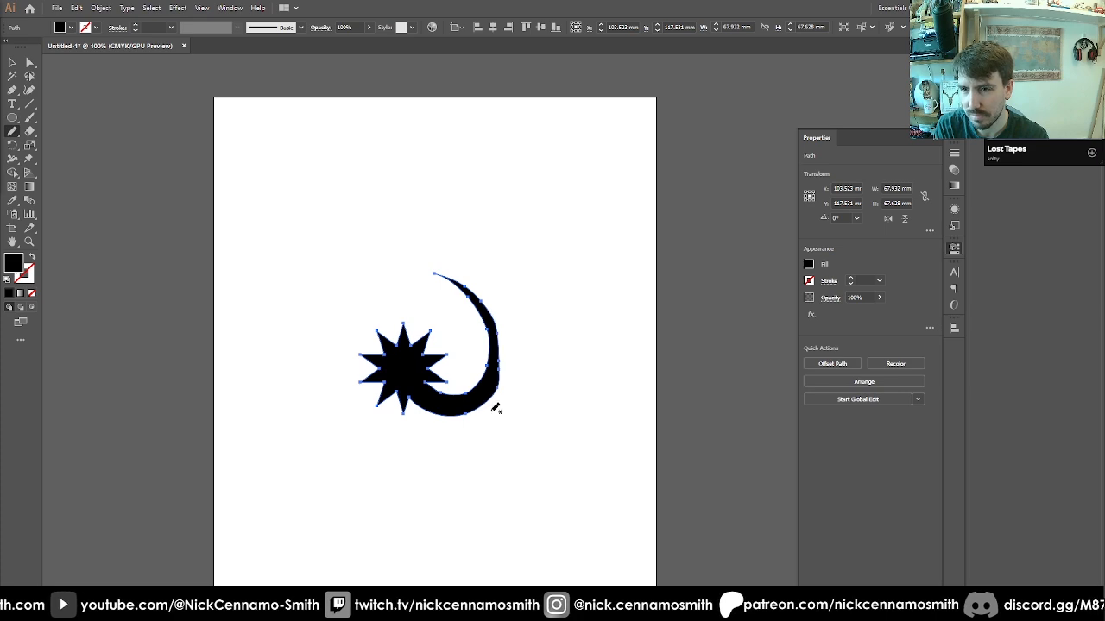
key(ctrl+z)
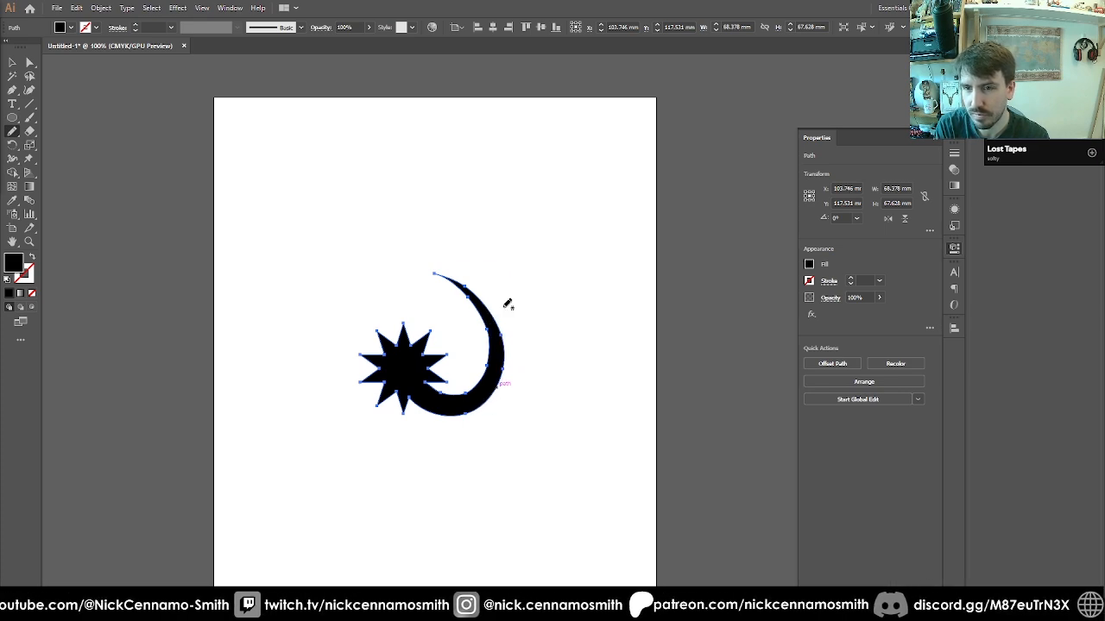
drag(492, 305, 479, 330)
key(v)
click(537, 336)
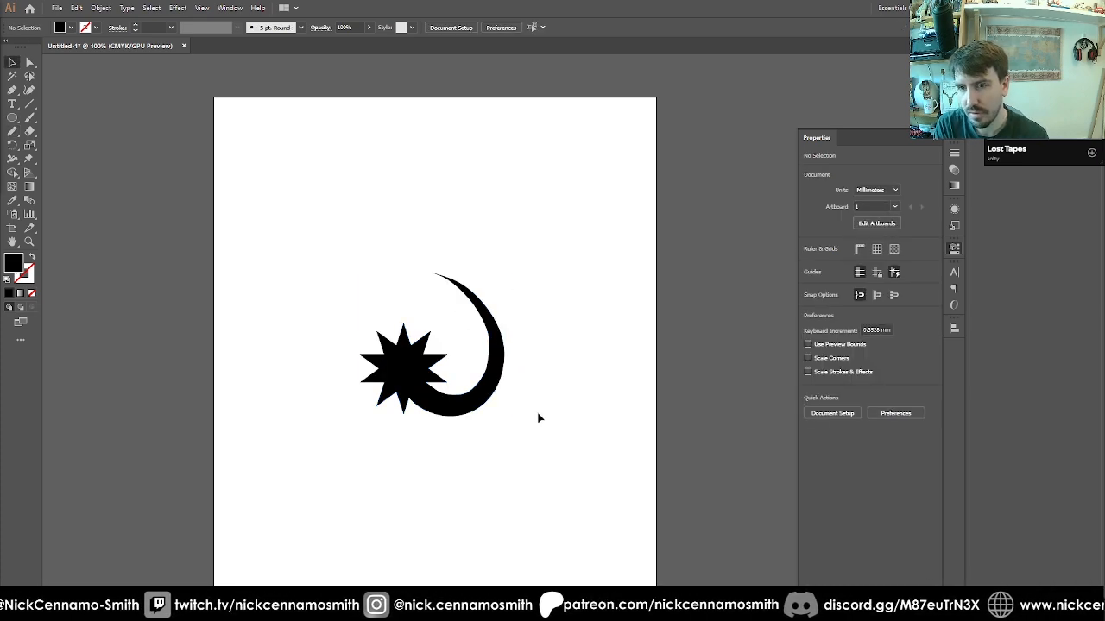
Redraw the lower inner edge of the crescent, where it meets the star, with a Pencil stroke and deselect the motif
click(476, 407)
key(n)
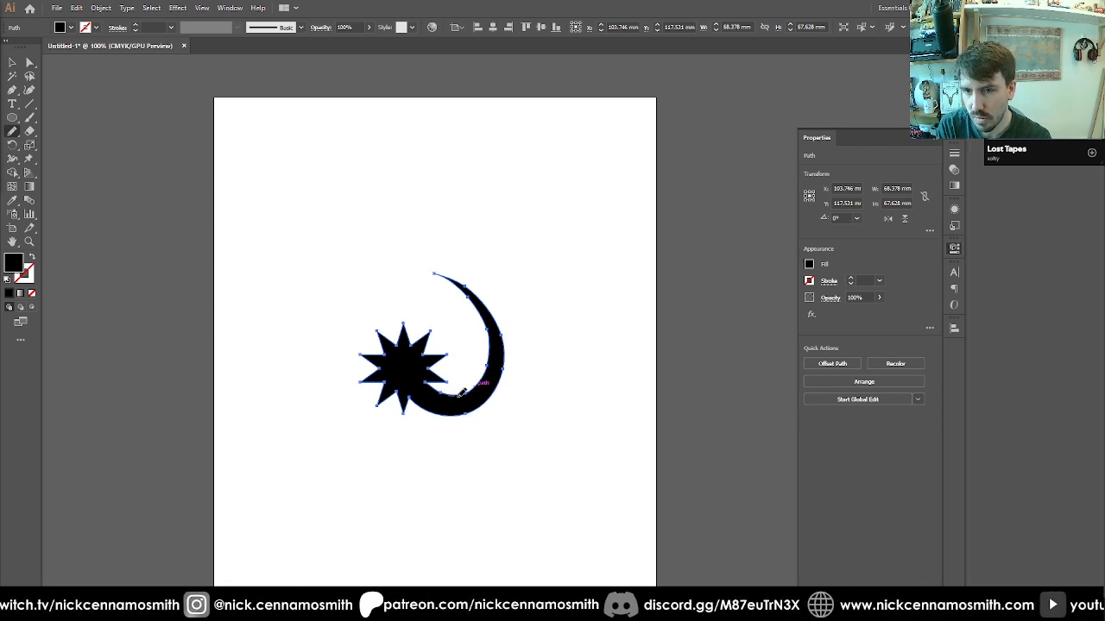
mouse_move(488, 319)
mouse_down()
mouse_move(447, 393)
mouse_move(490, 350)
mouse_move(485, 406)
mouse_move(455, 392)
mouse_move(492, 350)
mouse_move(481, 335)
mouse_up()
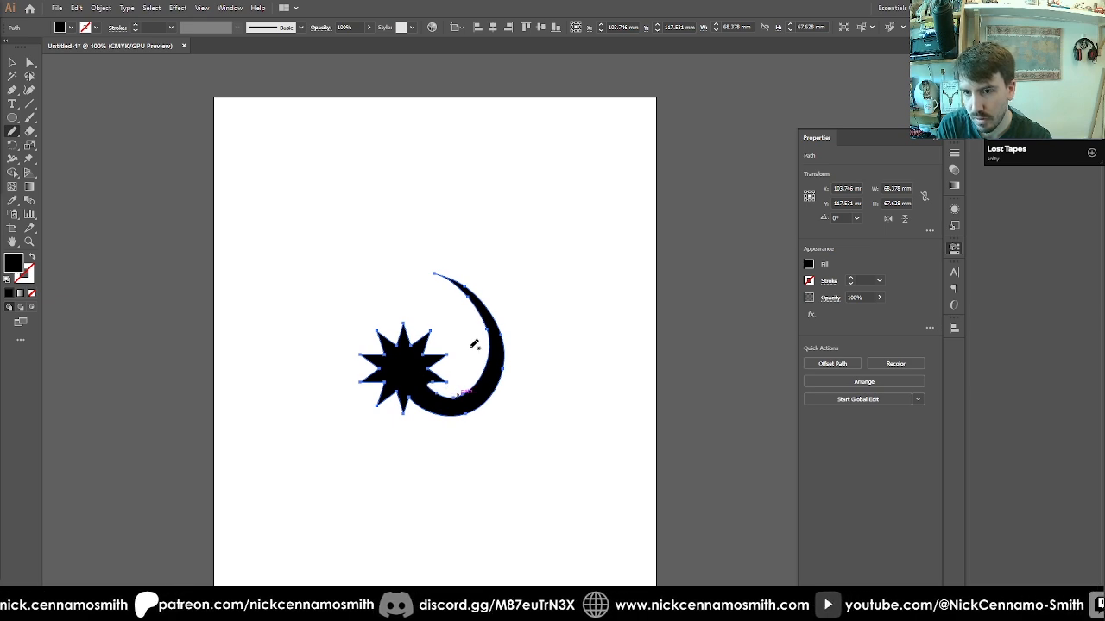
key(v)
click(530, 452)
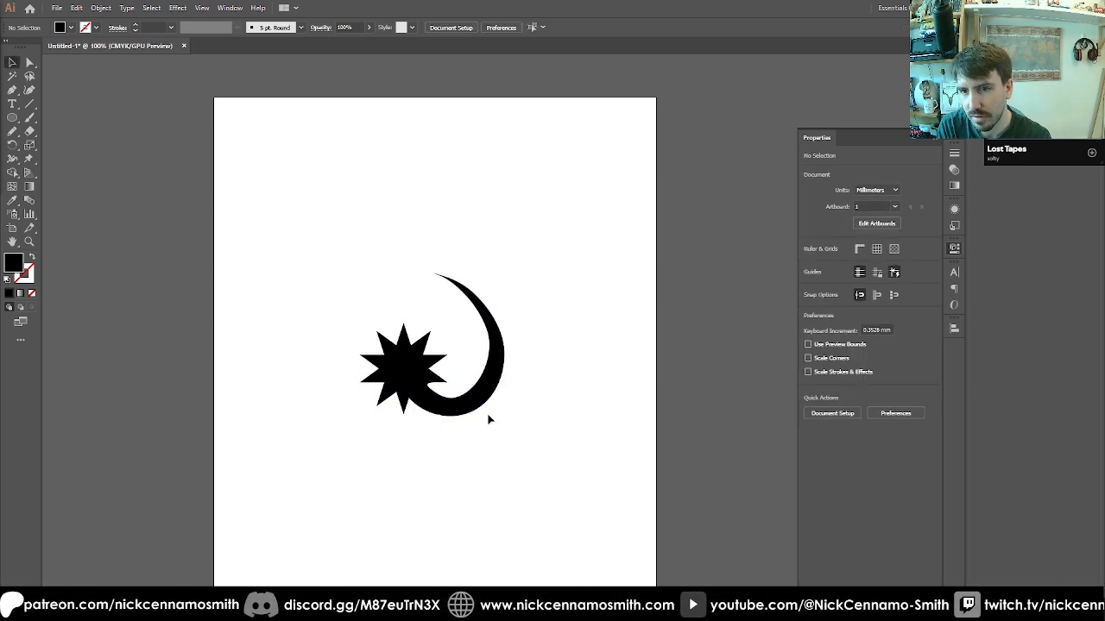
click(476, 389)
click(518, 438)
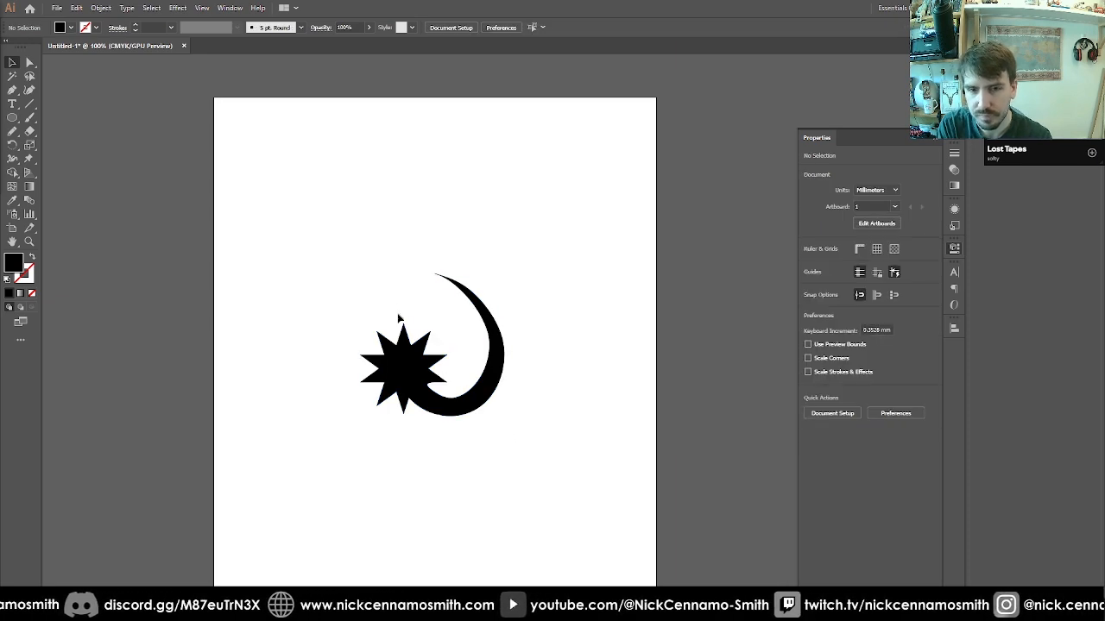
key(shift+n)
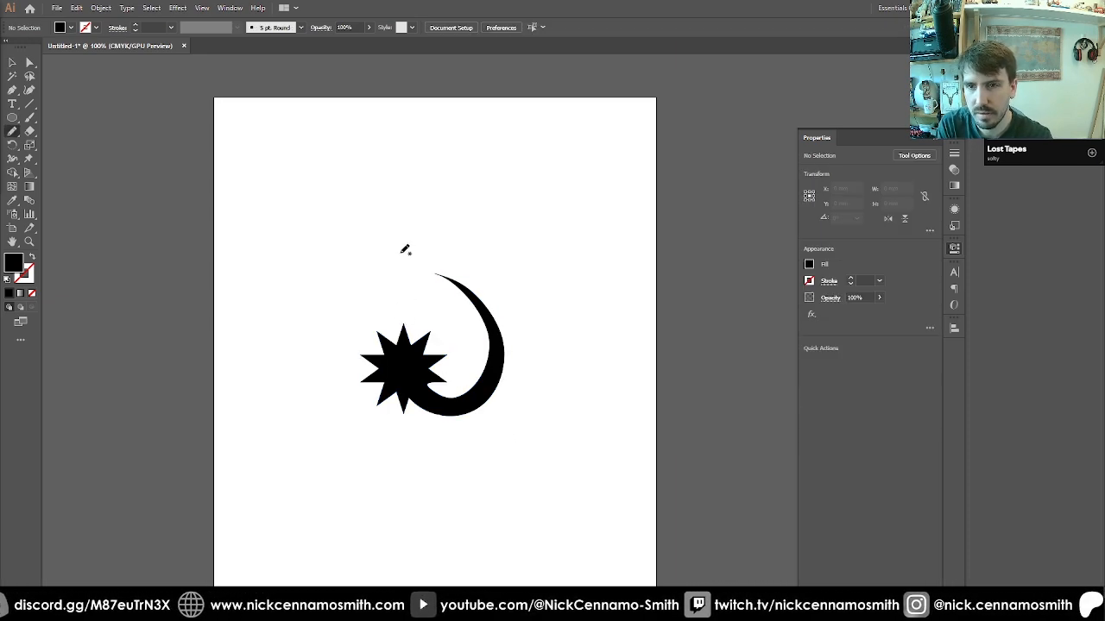
drag(399, 245, 403, 244)
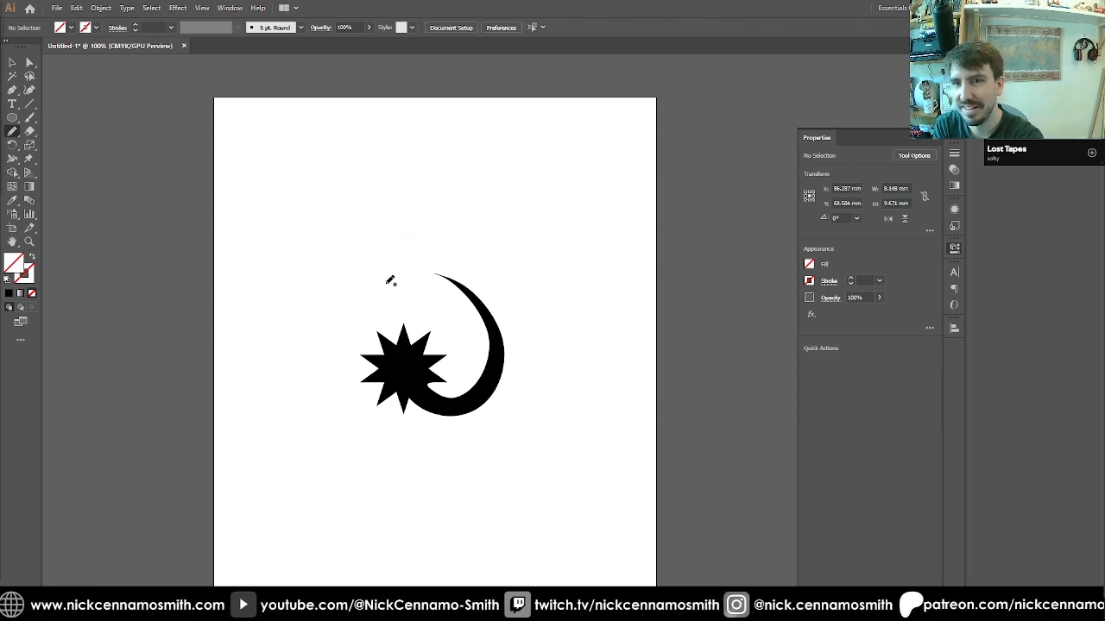
mouse_move(418, 230)
mouse_down()
mouse_move(409, 235)
mouse_move(424, 245)
mouse_up()
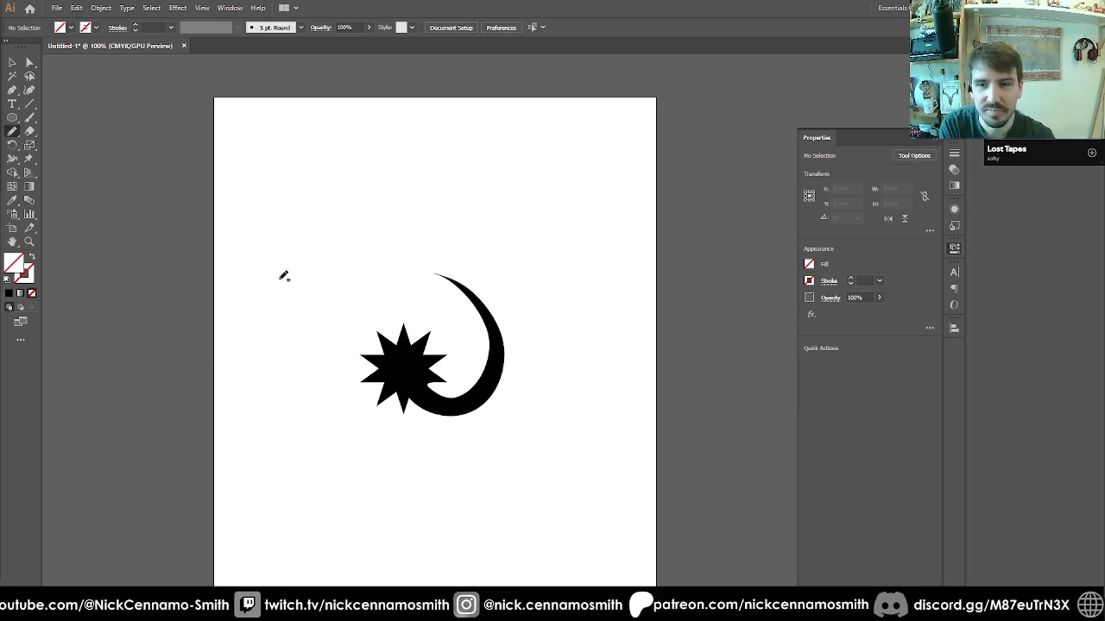
key(v)
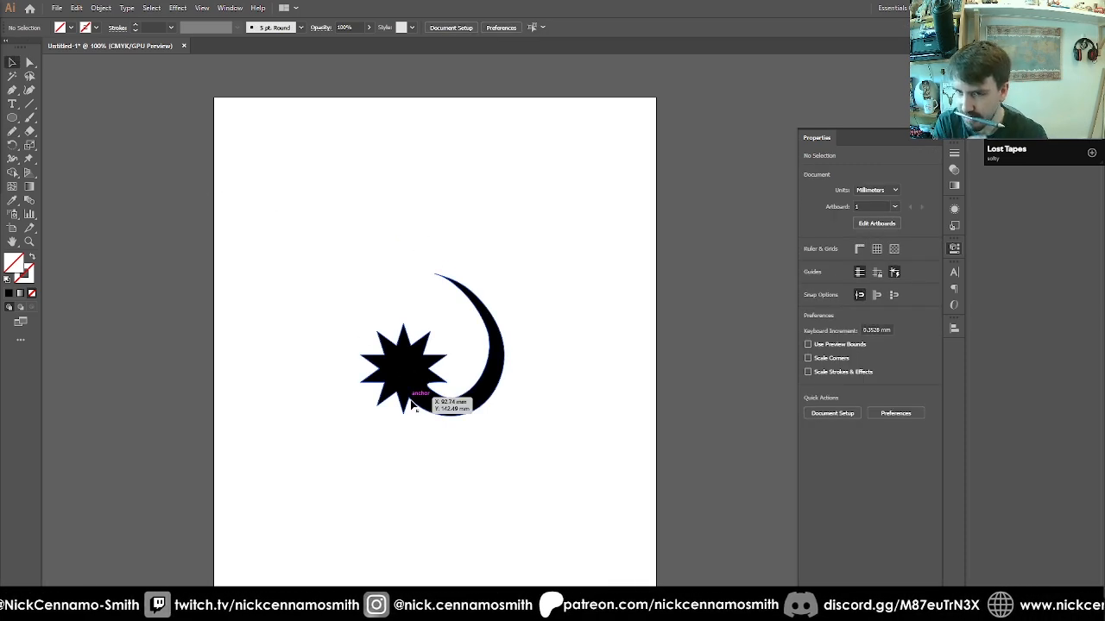
Draw a rounded square about 94 mm wide around the motif, with corners rounded to about 15.4 mm, and deselect it
click(16, 121)
drag(16, 120, 57, 134)
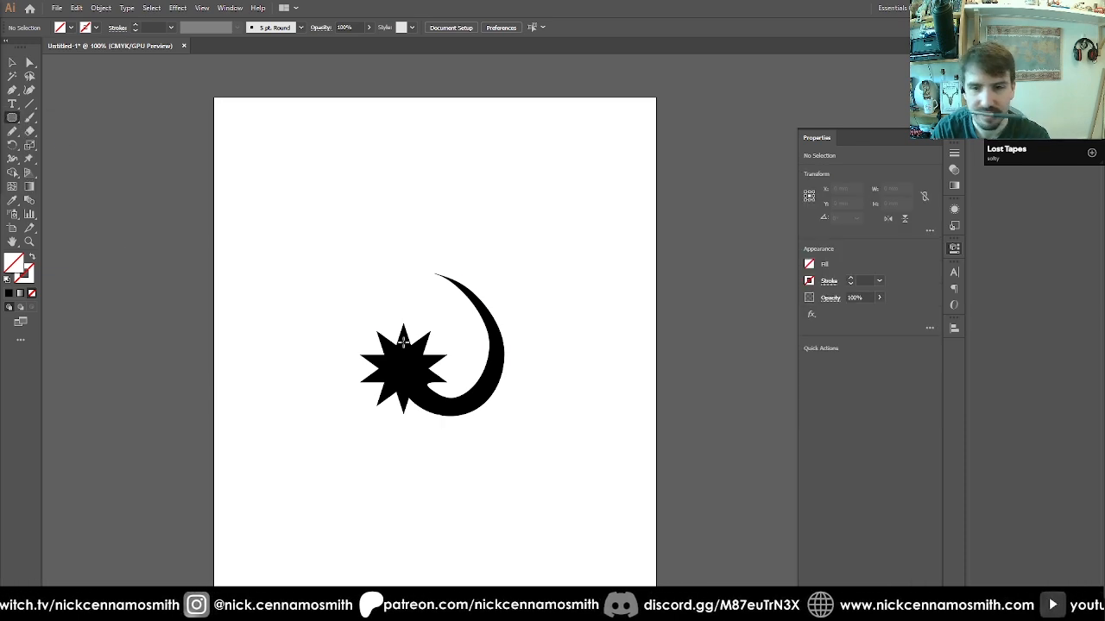
drag(436, 347, 505, 448)
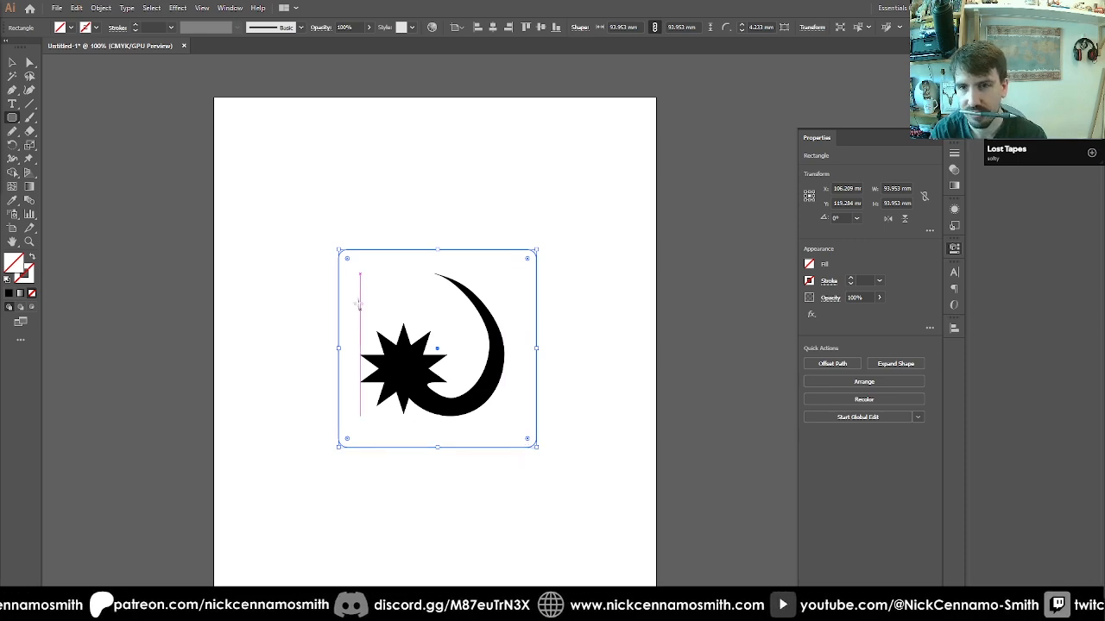
drag(347, 259, 380, 289)
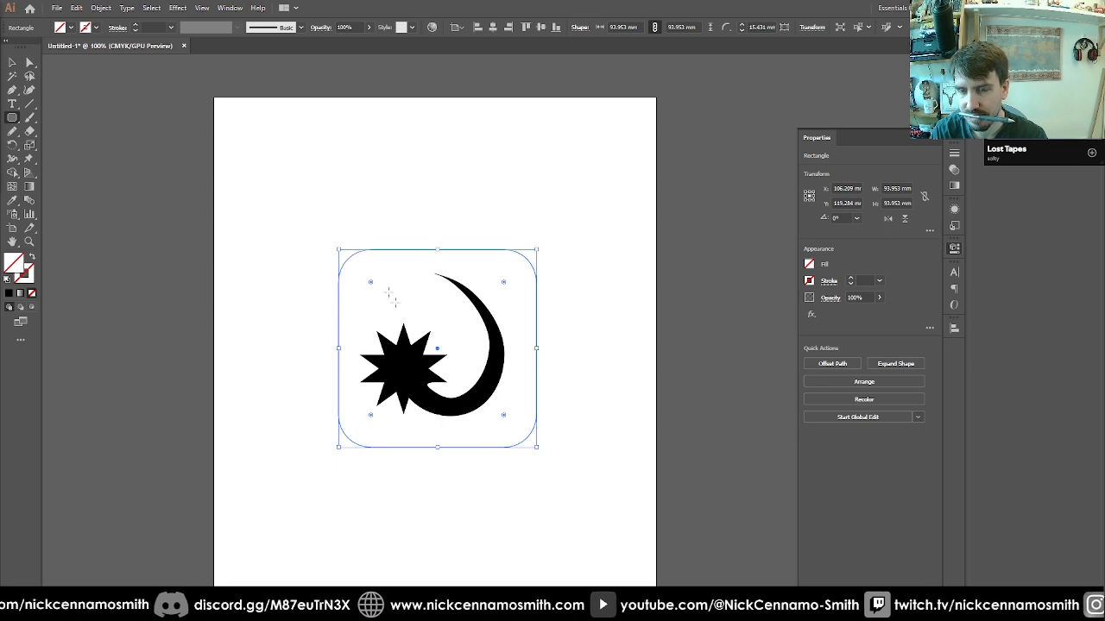
key(v)
click(385, 150)
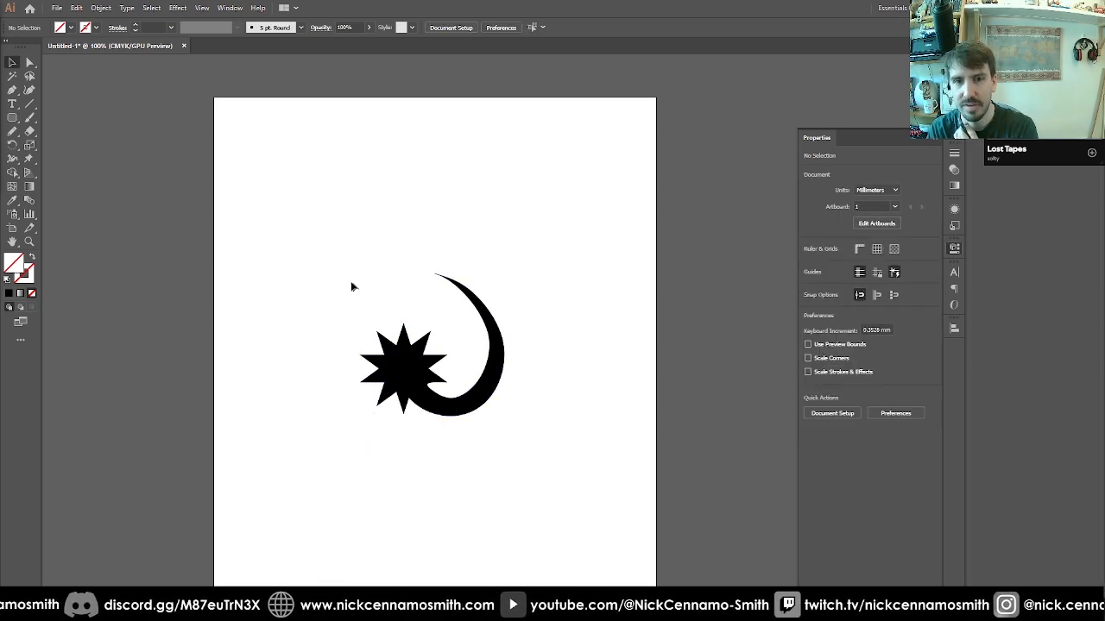
Give the rounded square the default white fill and 1 pt black stroke, and send it behind the motif
drag(298, 216, 363, 269)
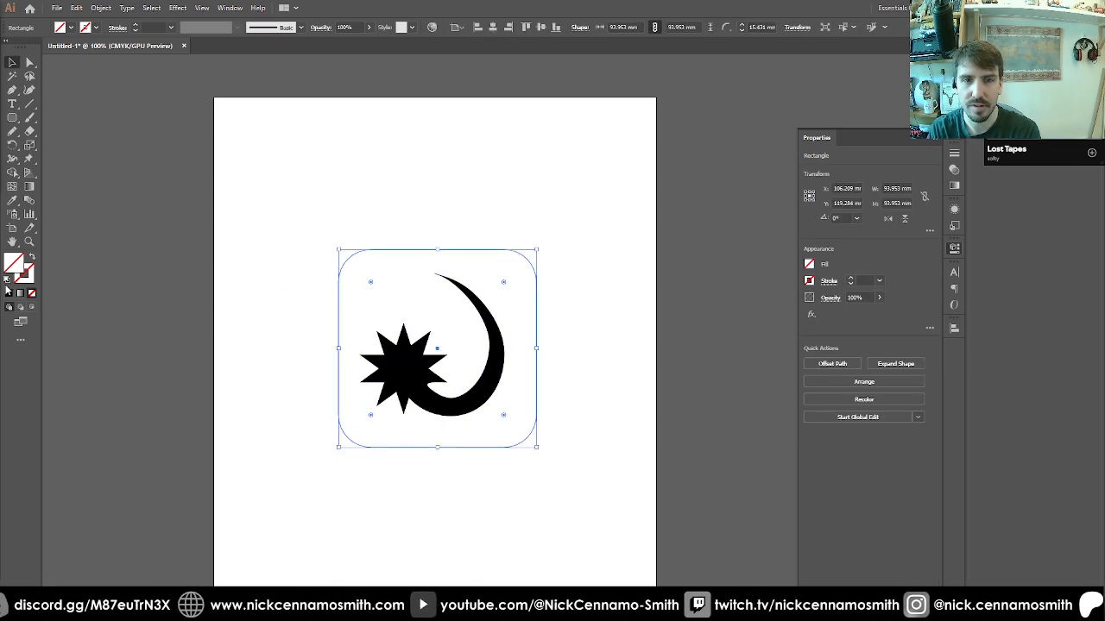
click(7, 280)
key(ctrl+plus)
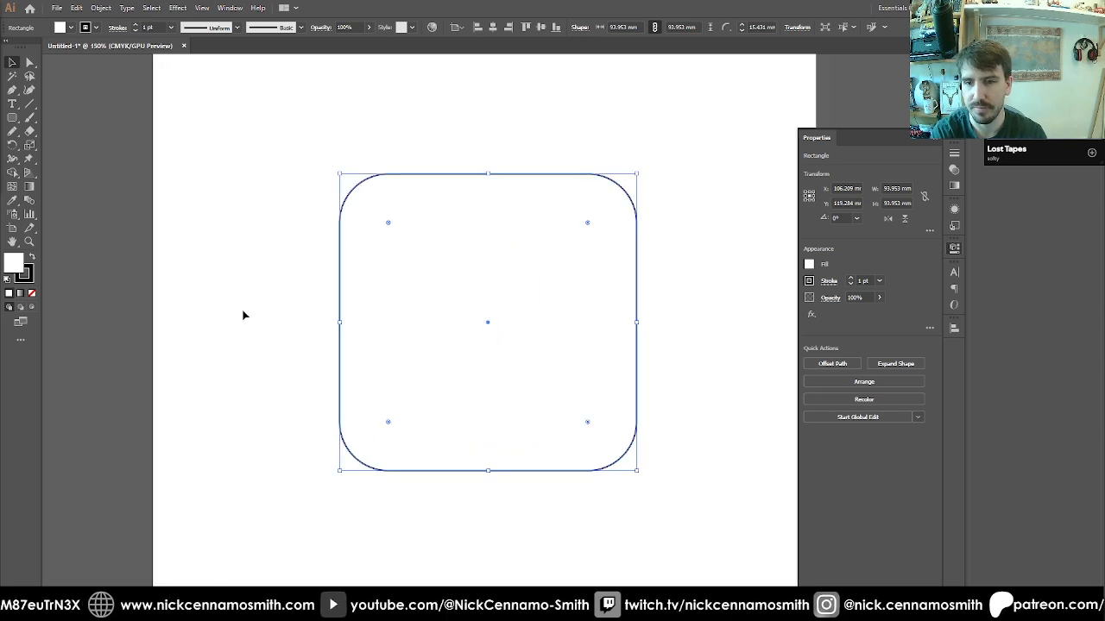
scroll(354, 237, right, 3)
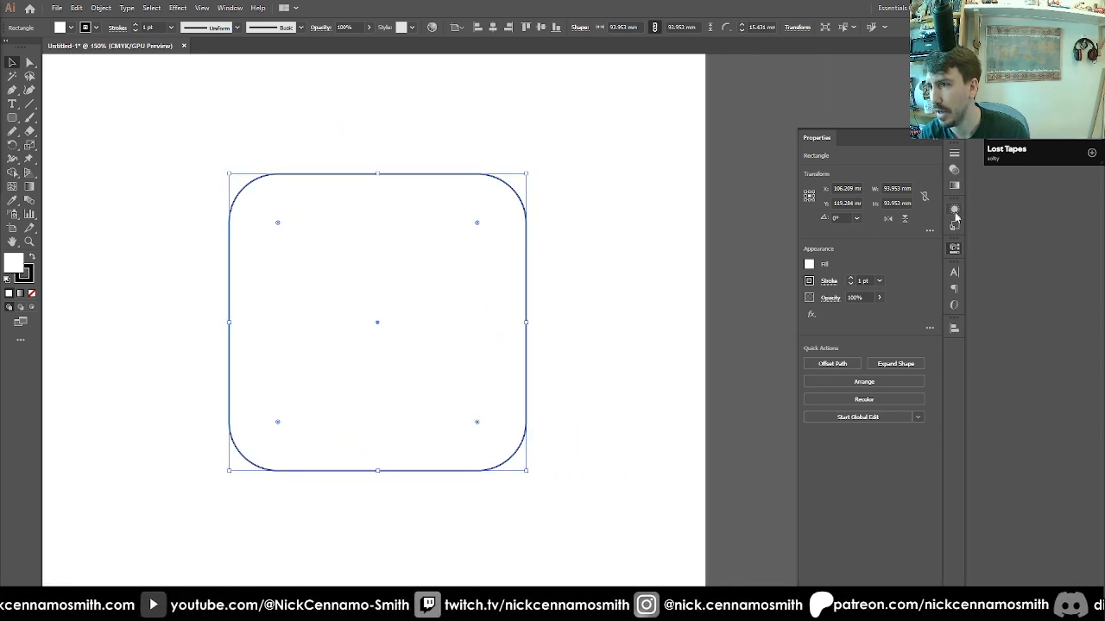
click(955, 250)
click(954, 250)
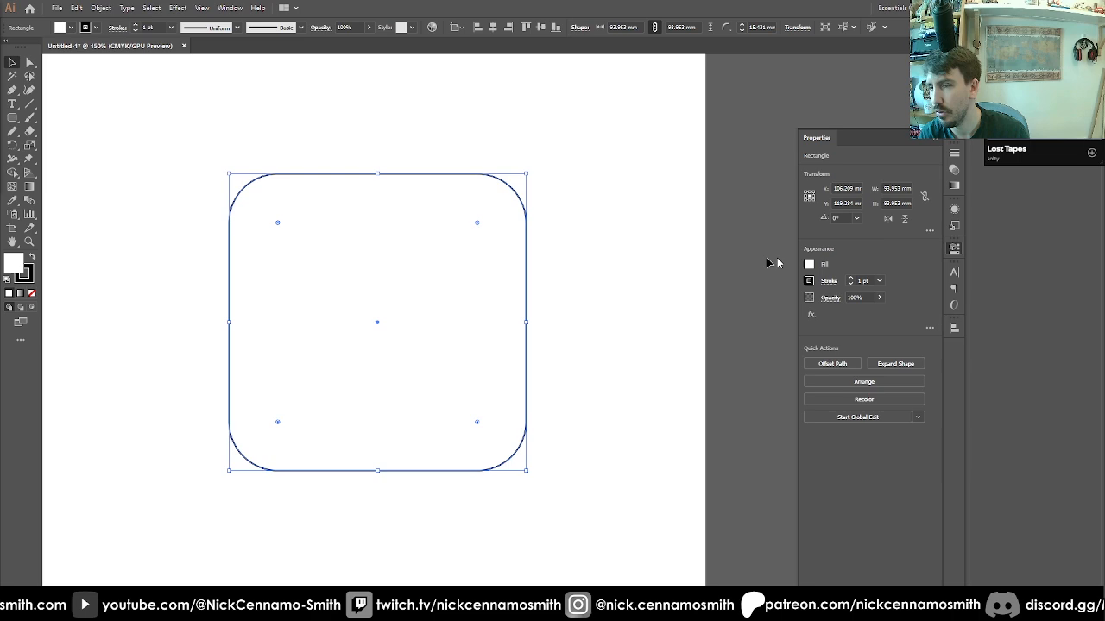
click(579, 226)
click(426, 278)
key(ctrl+shift+bracketleft)
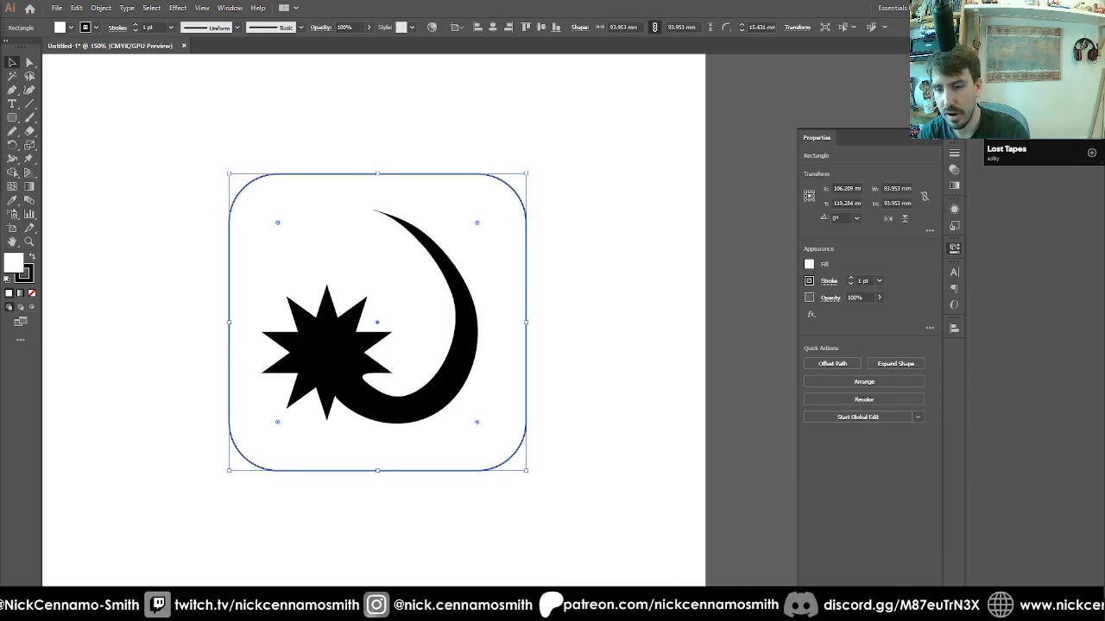
Copy the rounded square into the blank Photoshop document as a Smart Object and commit its placement
key(alt+Tab)
key(ctrl+v)
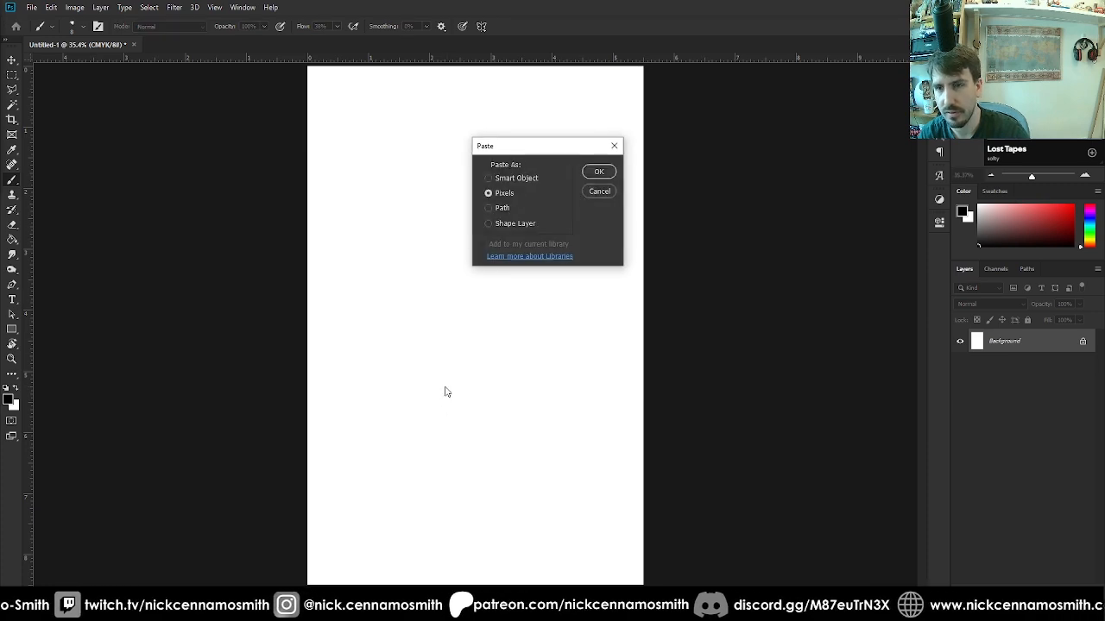
click(509, 181)
click(590, 172)
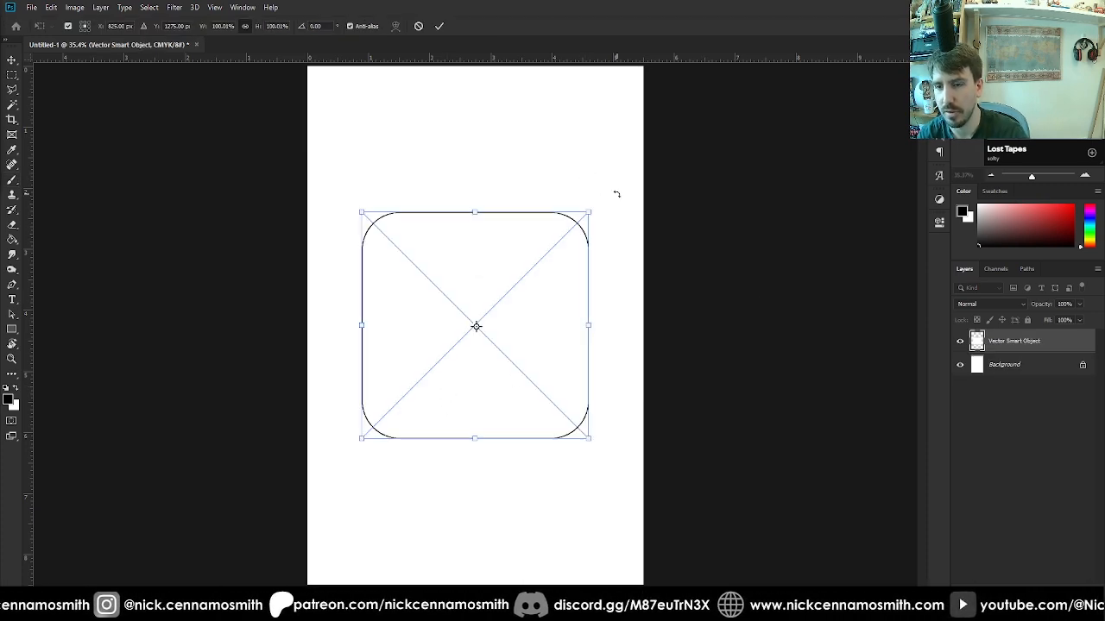
key(Return)
Copy the star-and-crescent motif from Illustrator into the Photoshop document as a Smart Object above the rounded square
key(alt+Tab)
click(456, 361)
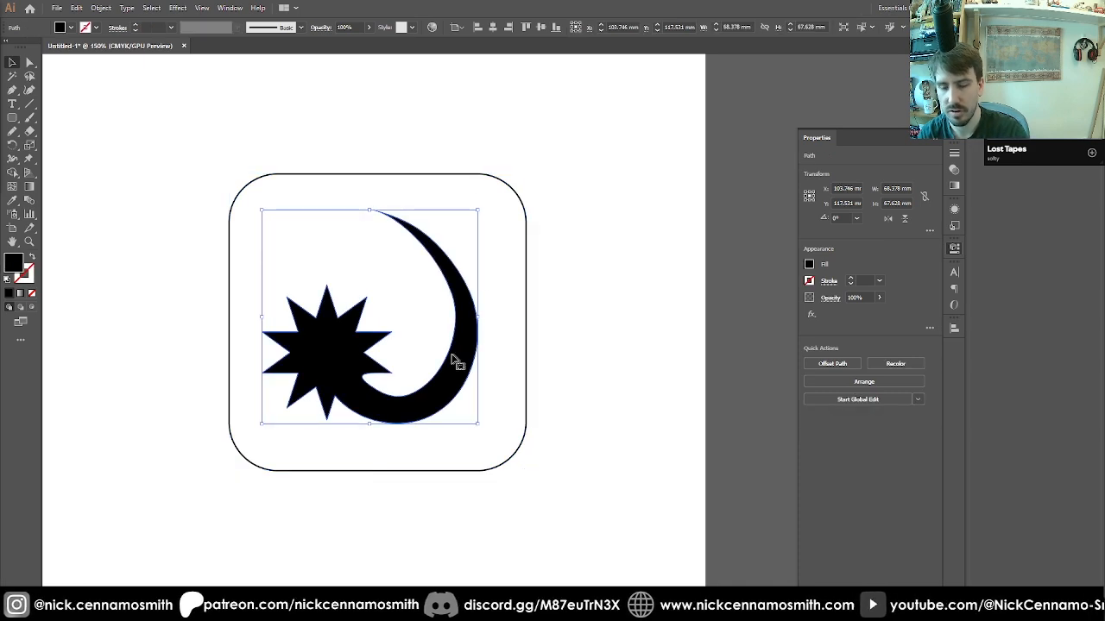
key(alt+Tab)
key(ctrl+v)
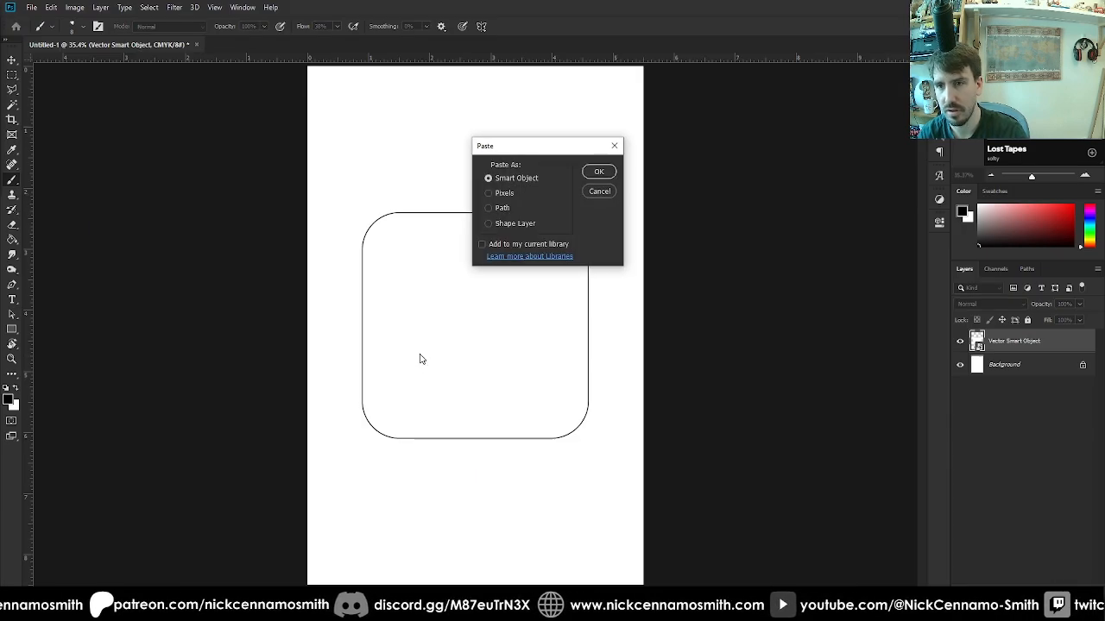
key(Return)
key(Return)
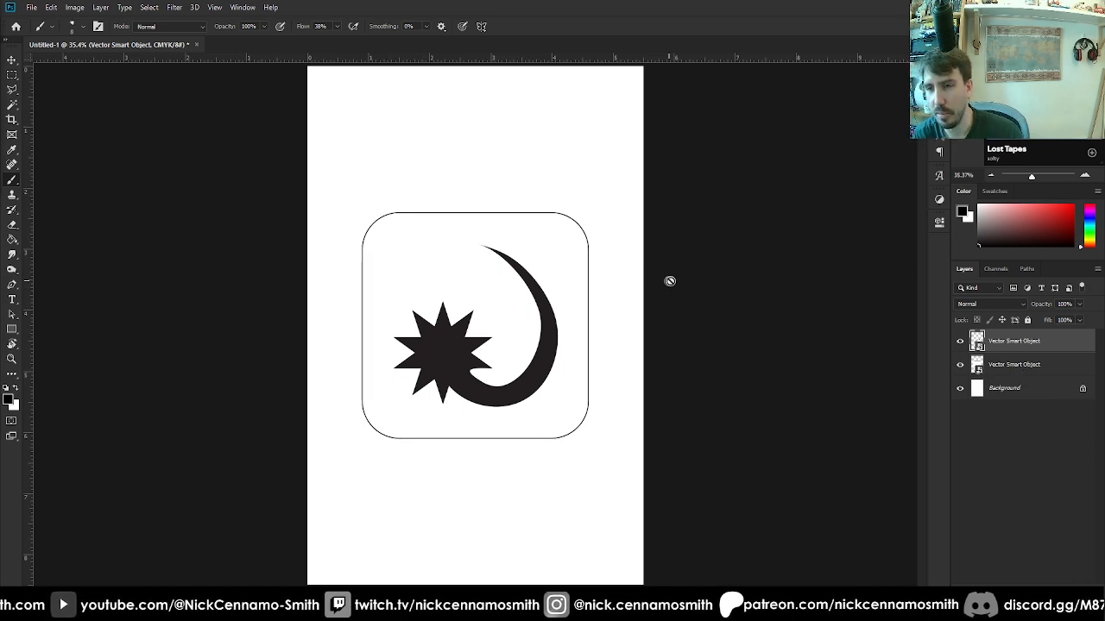
Hide the Background layer and add an empty layer between the rounded square and the star-and-crescent motif
key(v)
key(ctrl+plus)
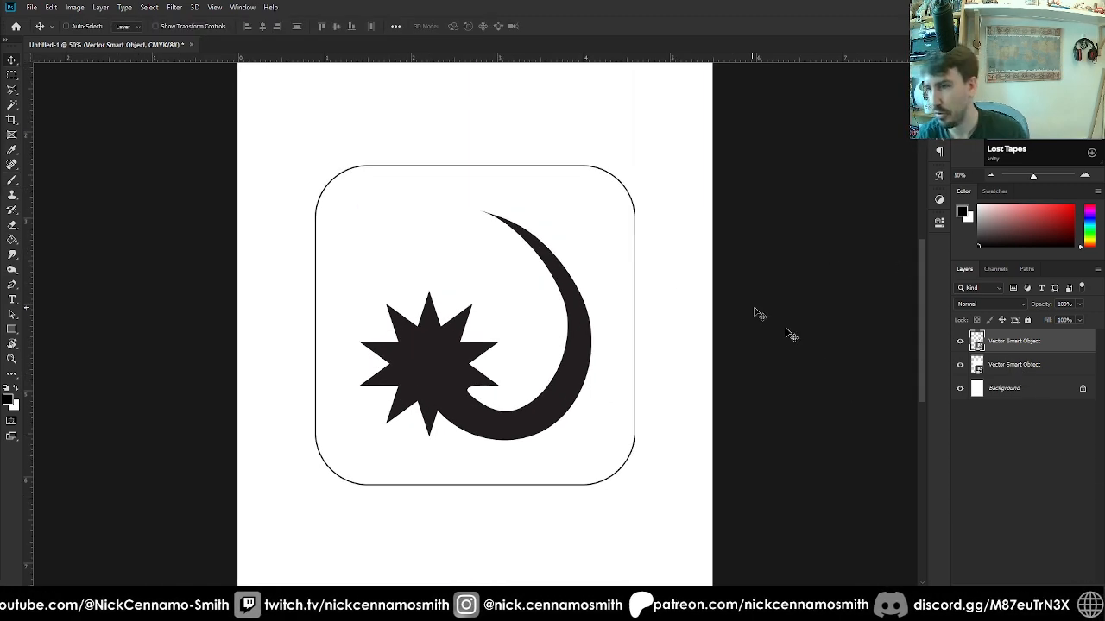
click(1029, 419)
click(1027, 366)
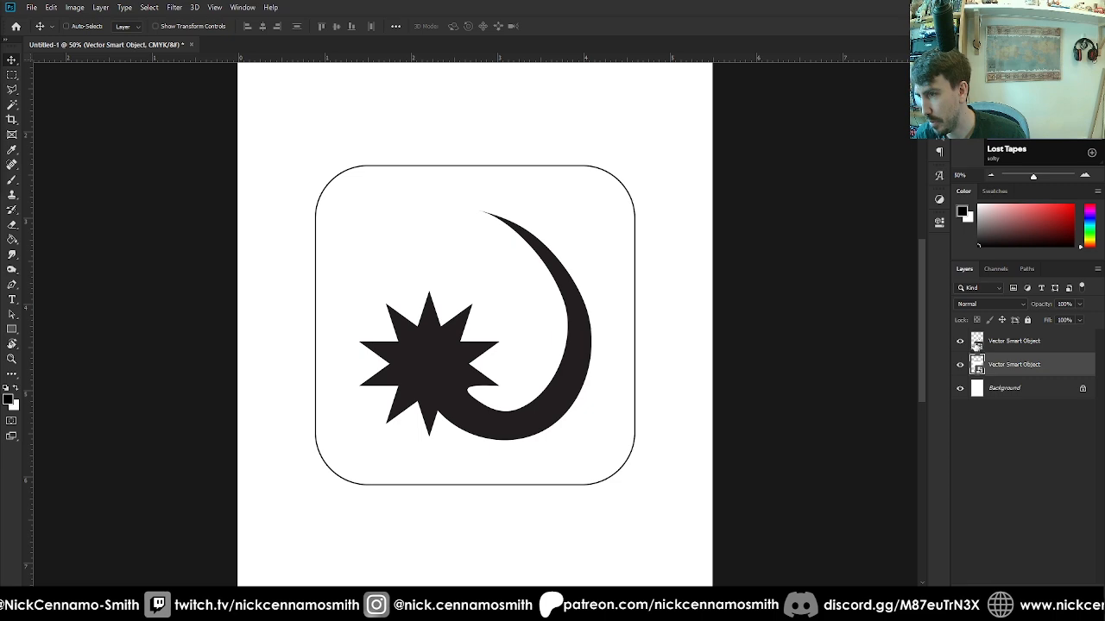
click(960, 341)
click(960, 341)
click(959, 388)
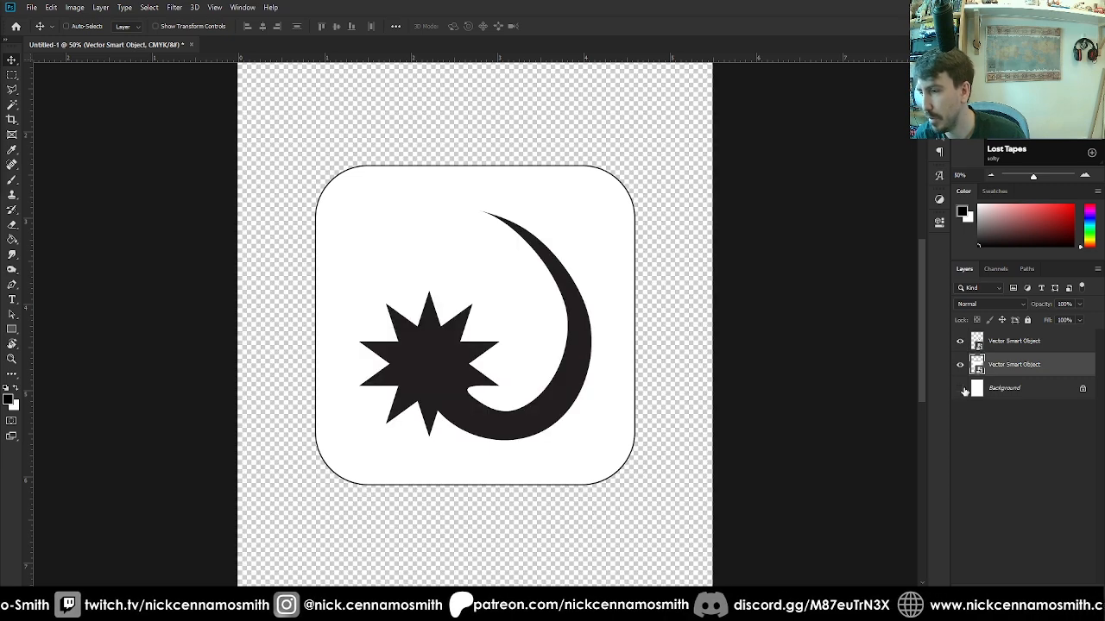
click(1067, 585)
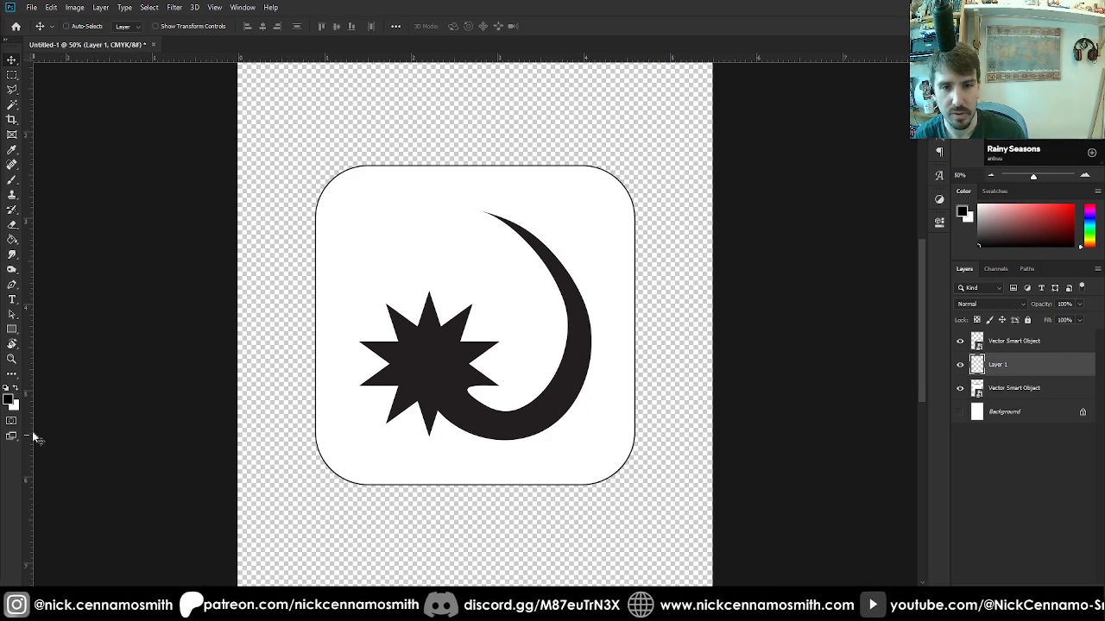
Set the foreground colour to a bright pink with a hue of 319°
click(10, 399)
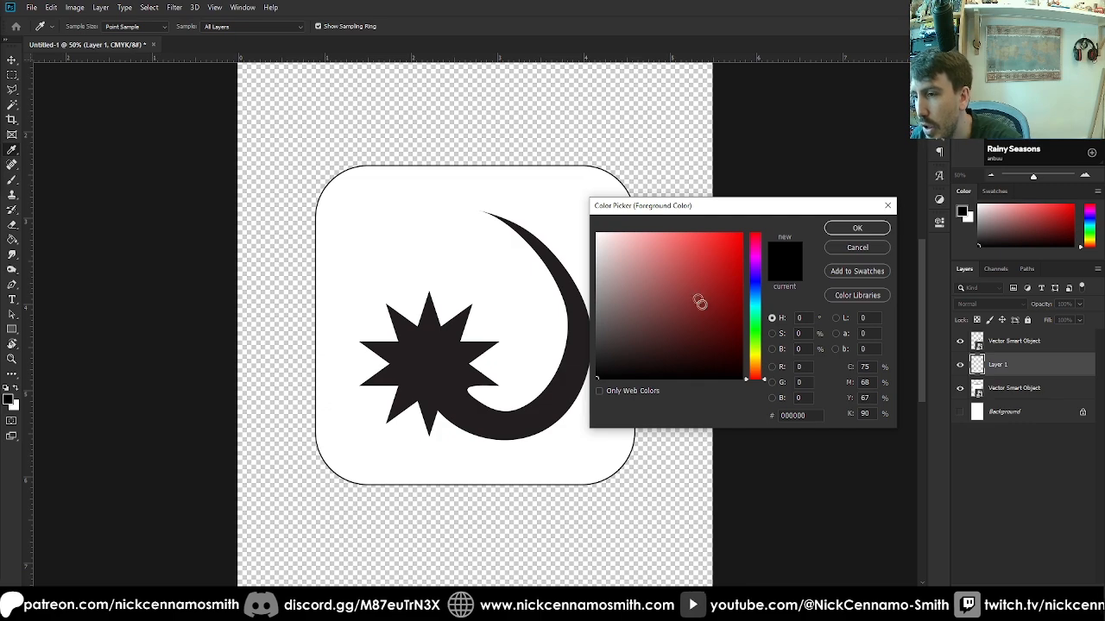
click(753, 250)
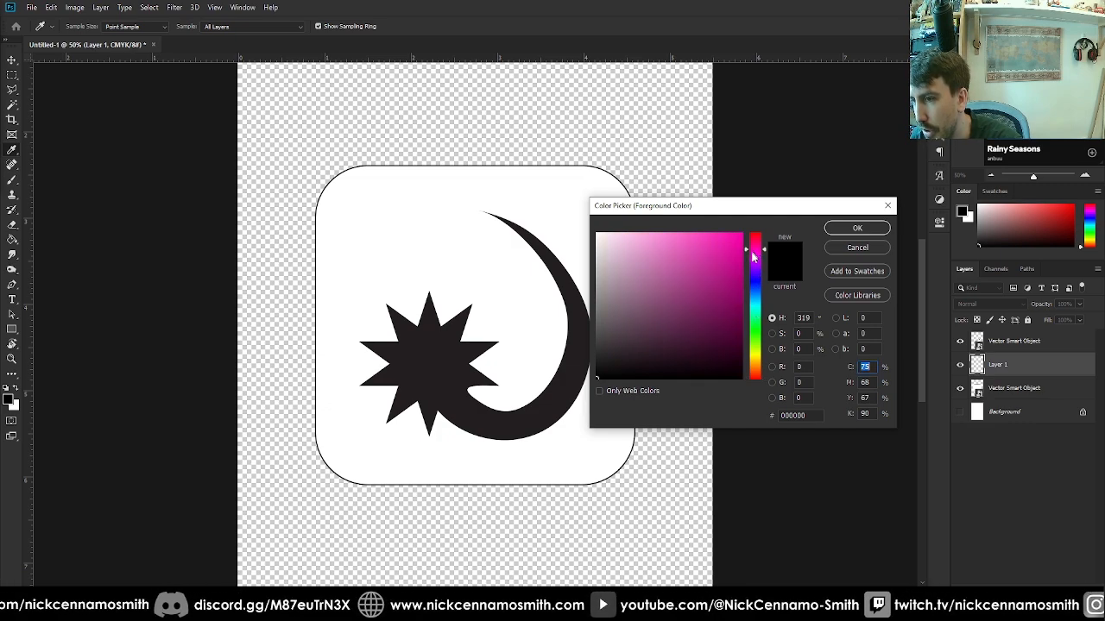
mouse_move(706, 246)
mouse_down()
mouse_move(709, 228)
mouse_move(695, 226)
mouse_up()
click(852, 230)
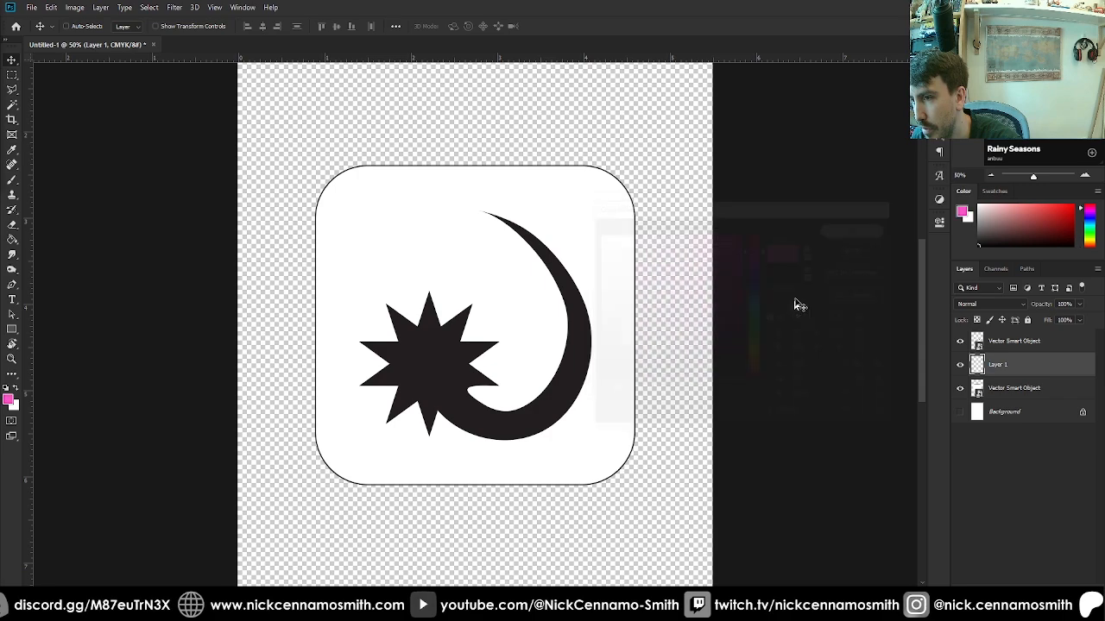
Set the background colour to a fully saturated teal green with a hue of 165°
click(968, 223)
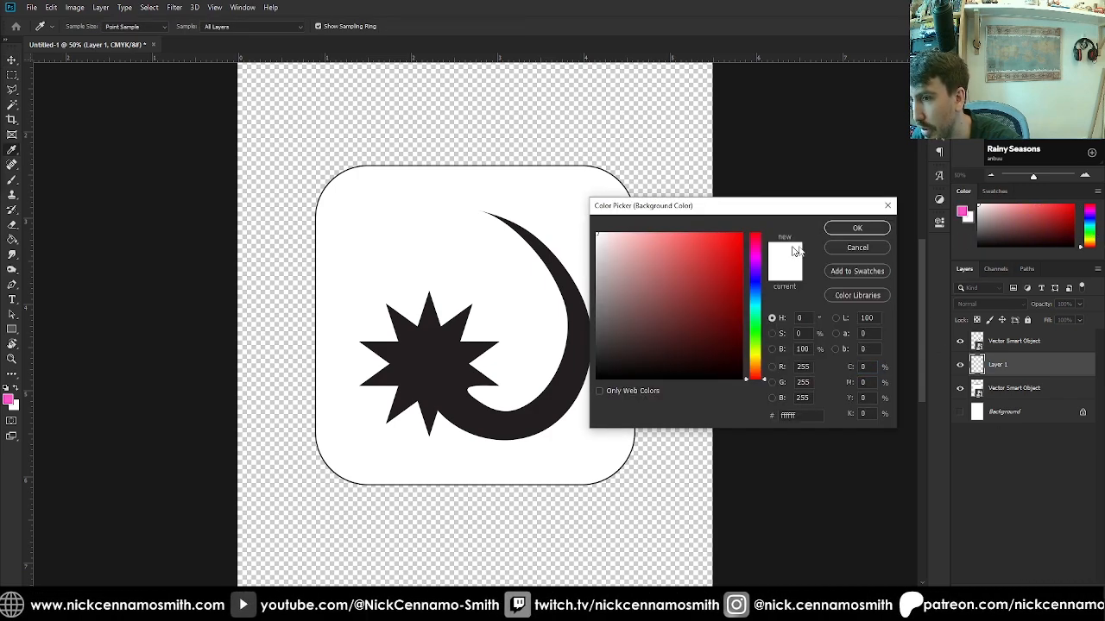
click(756, 312)
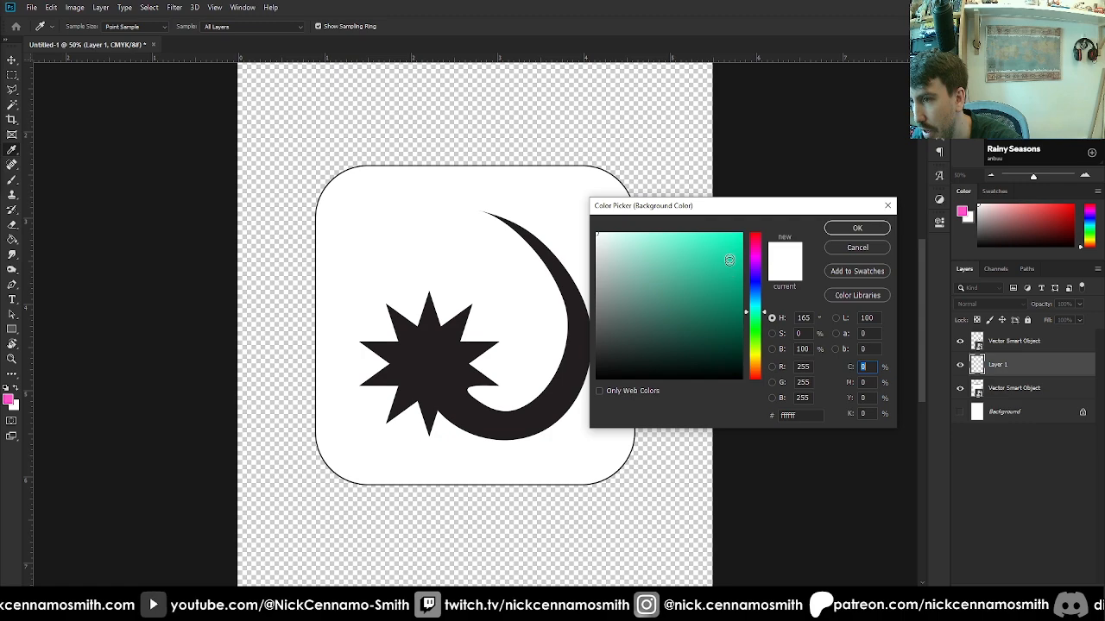
drag(732, 259, 750, 228)
click(882, 229)
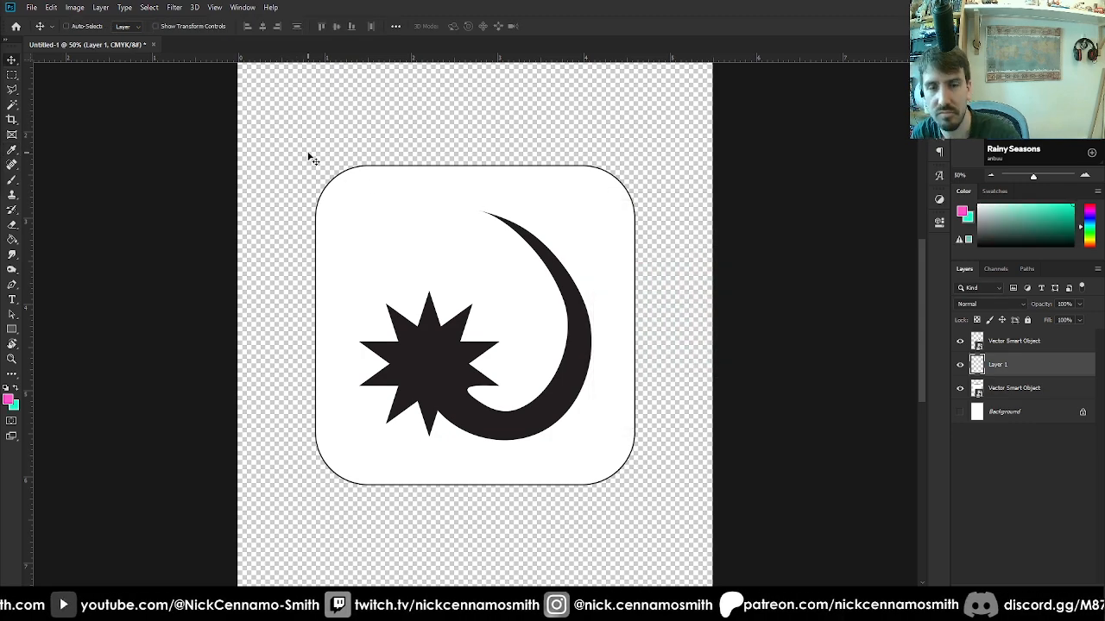
Clip Layer 1 to the rounded square and fill it with a diagonal pink-to-teal gradient from lower left to upper right
key(shift+g)
key(shift+g)
key(shift+g)
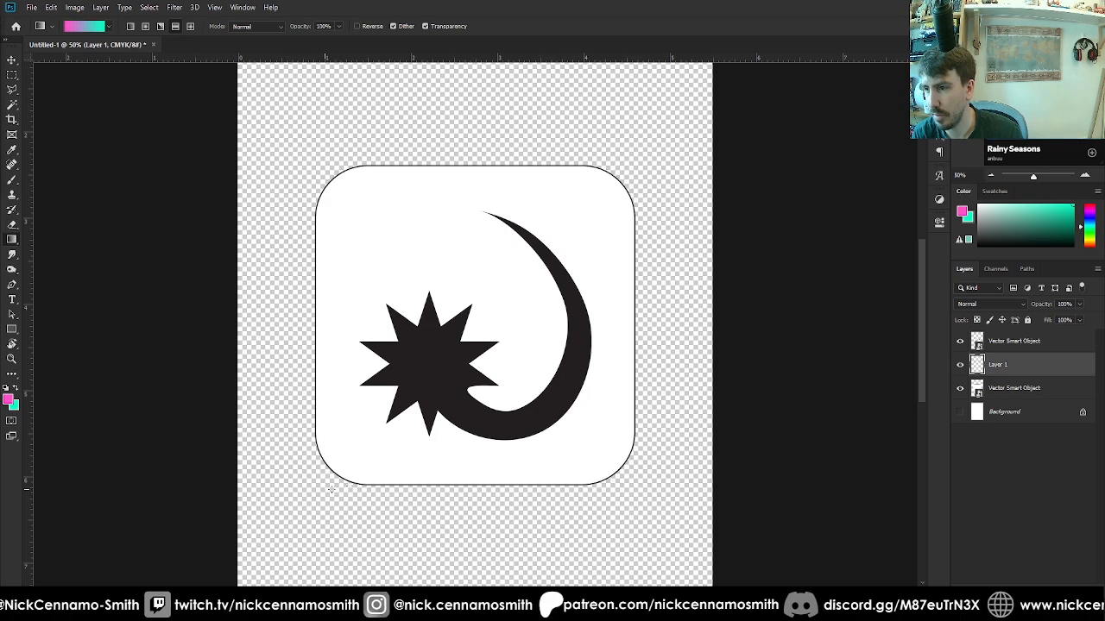
key(ctrl+alt+g)
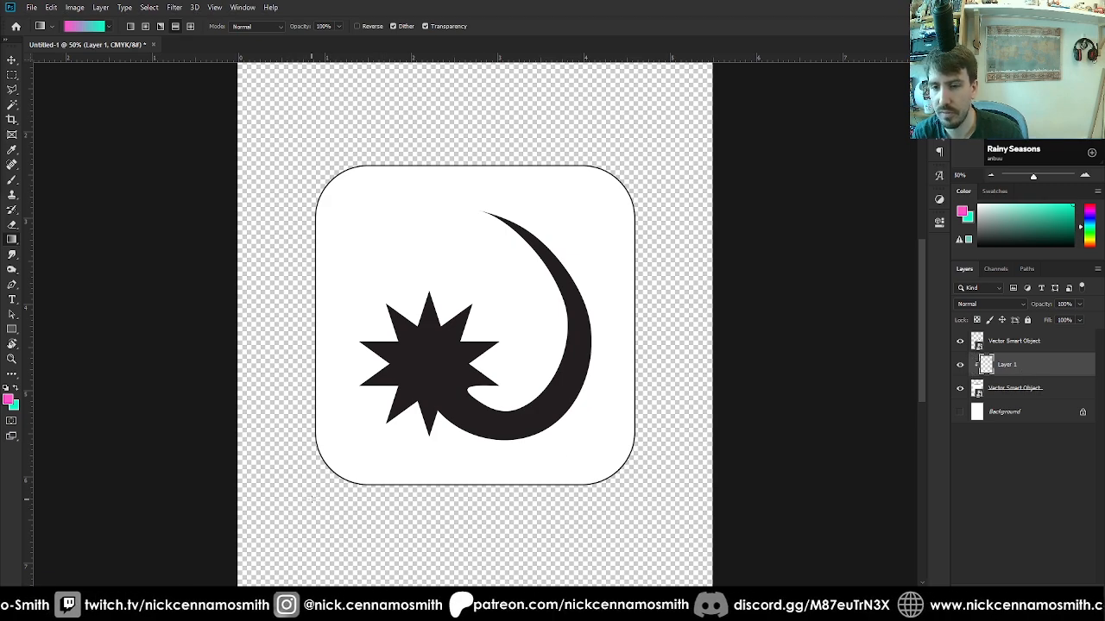
drag(311, 499, 649, 143)
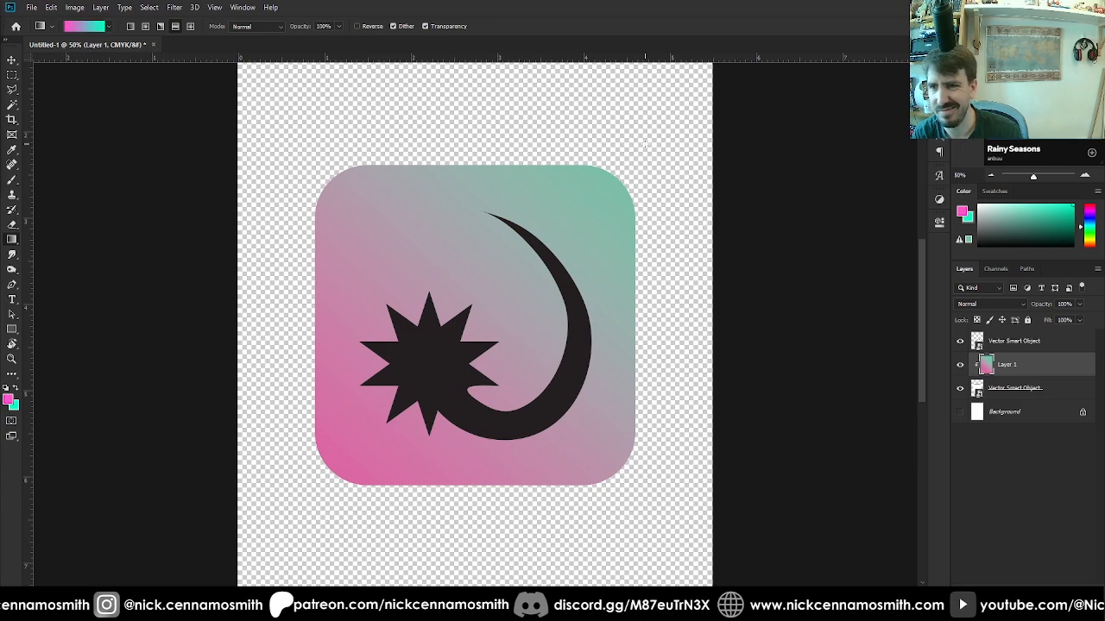
Set the background colour to yellow with a hue of 61° and redraw the rounded square's diagonal gradient from pink to yellow
double_click(978, 222)
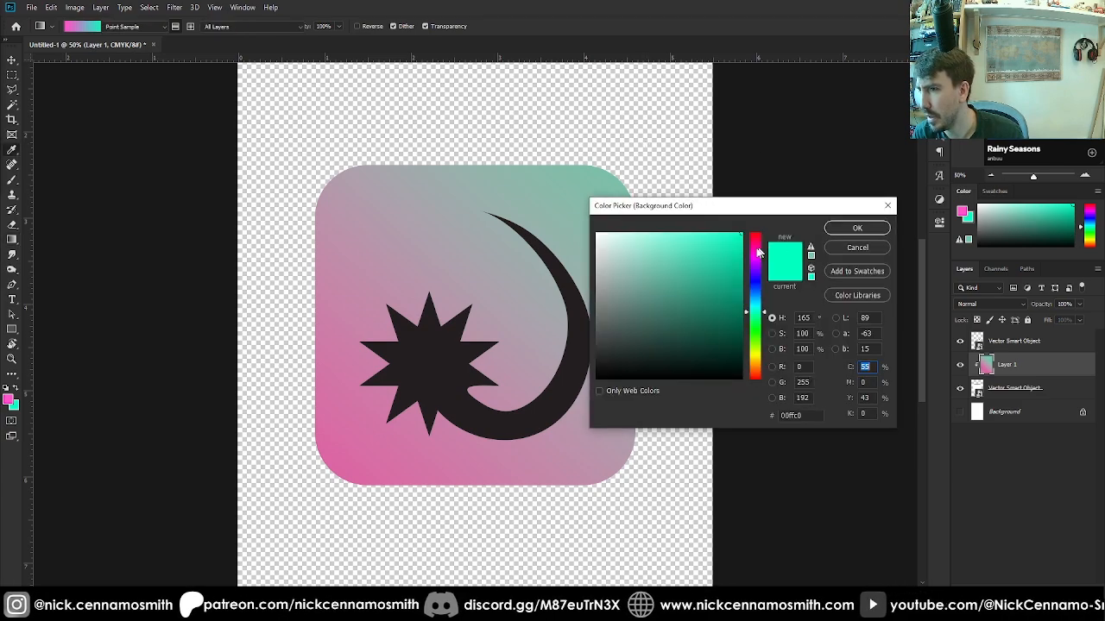
click(756, 356)
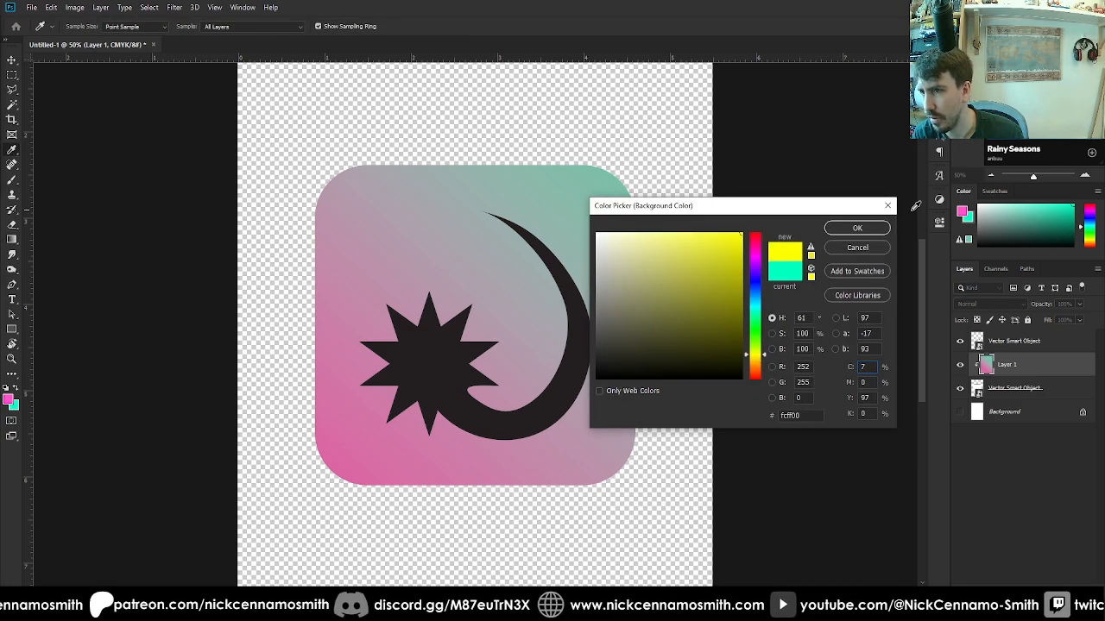
click(857, 228)
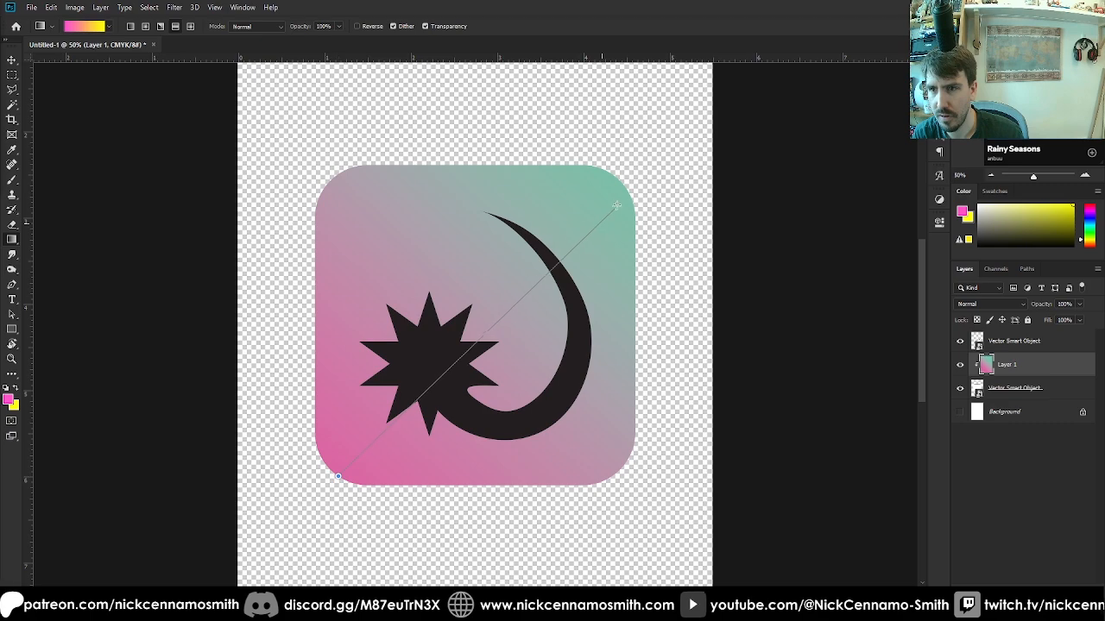
drag(616, 205, 619, 196)
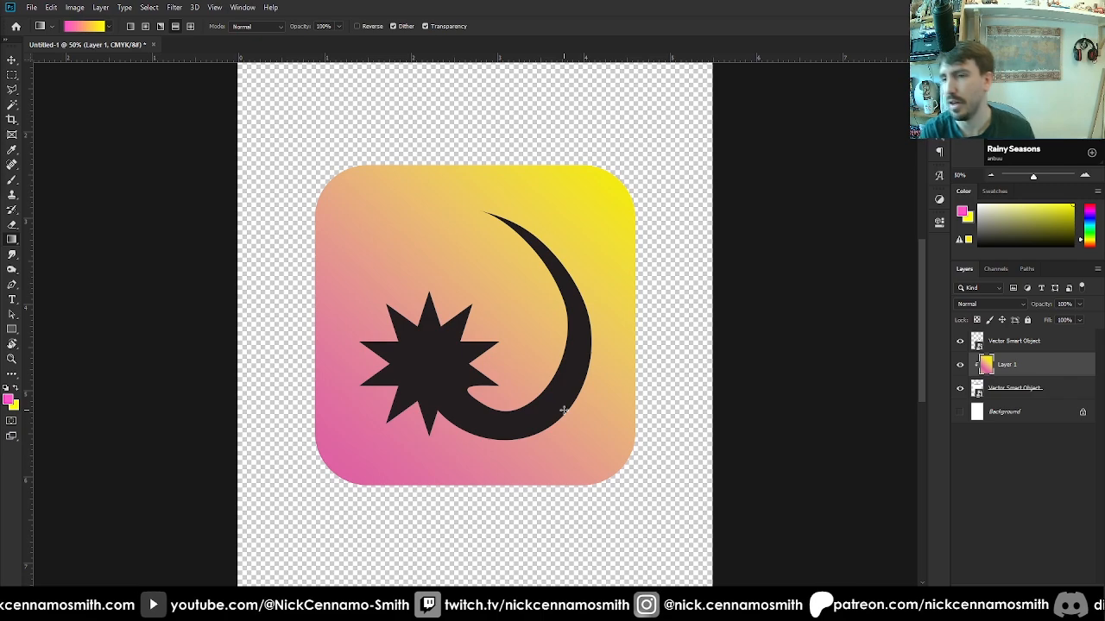
Add an empty layer clipped to the star-and-crescent motif and make white the foreground colour with pink as background
click(1062, 343)
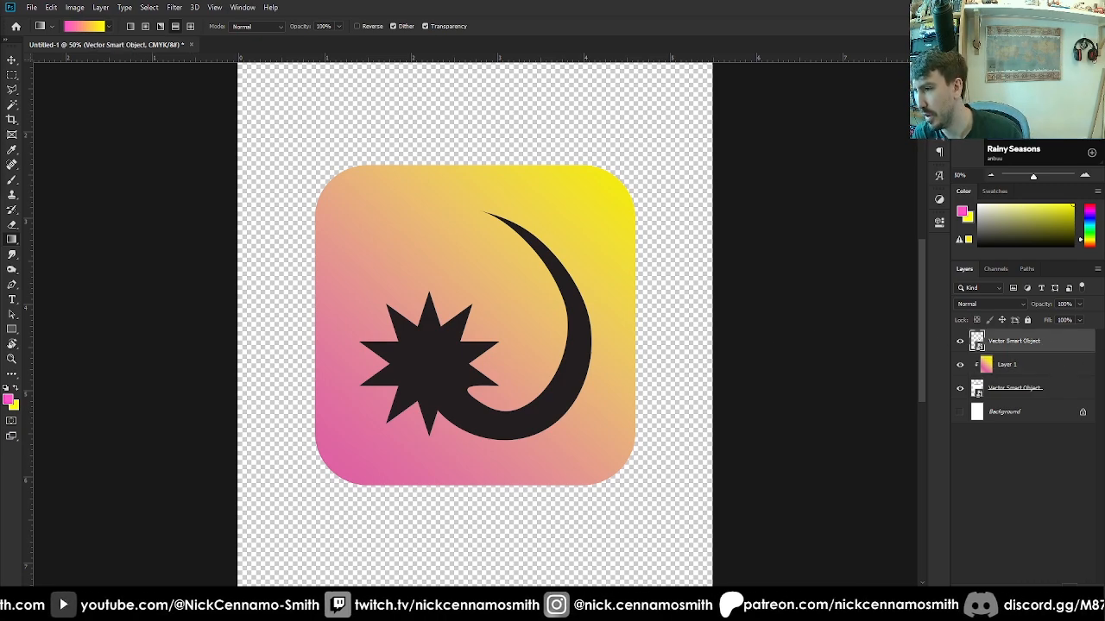
key(ctrl+shift+alt+n)
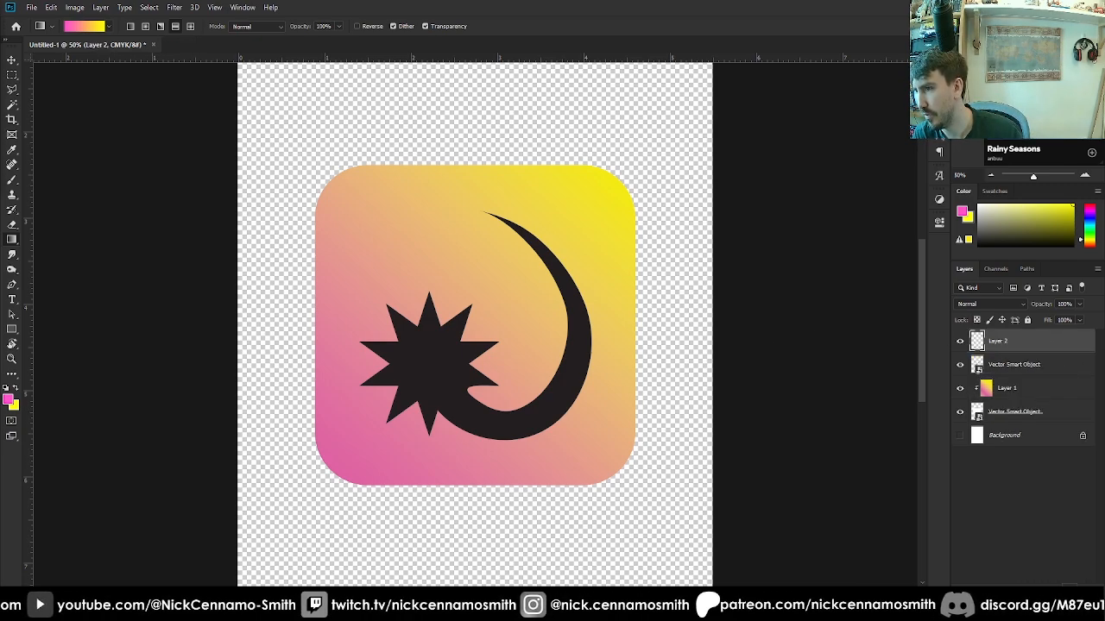
alt+click(1011, 352)
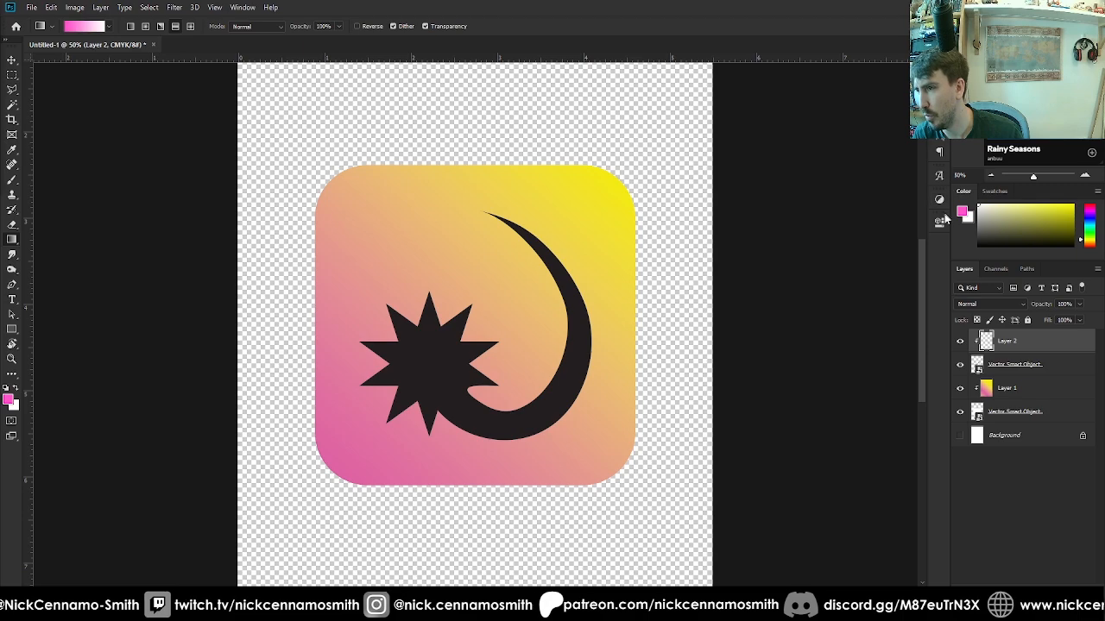
key(x)
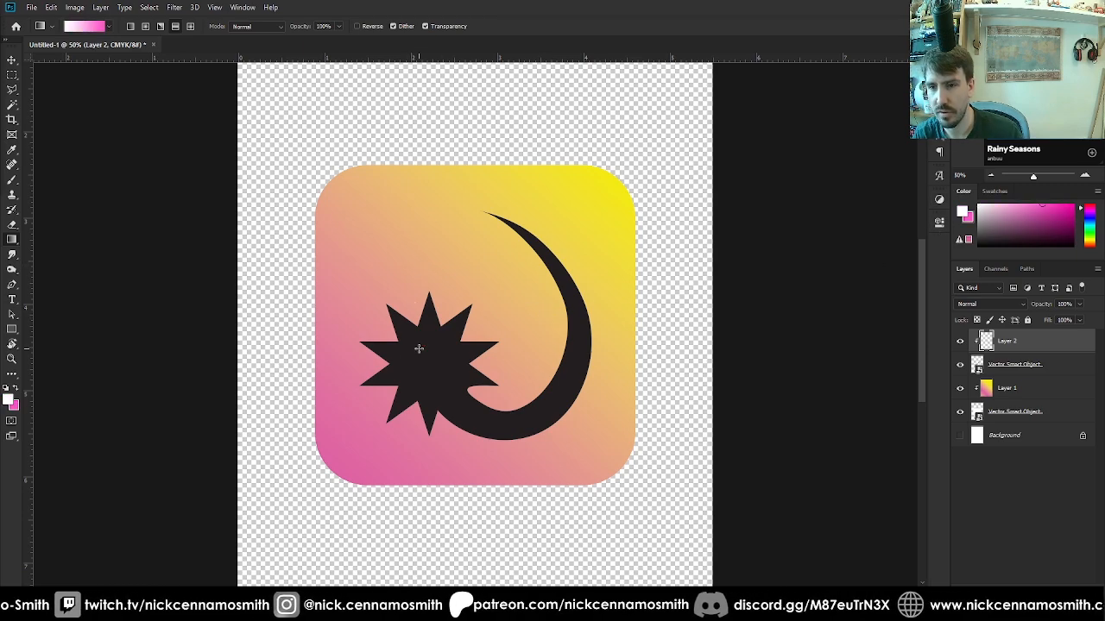
Try a diagonal white-to-pink gradient across the star-and-crescent motif
drag(405, 399, 473, 366)
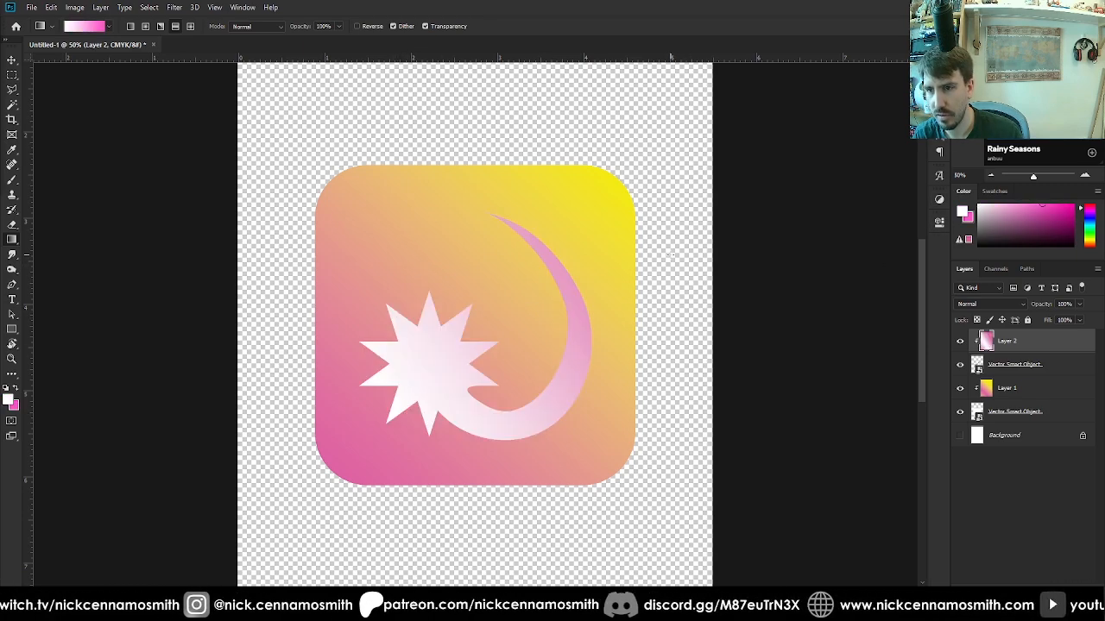
key(ctrl+z)
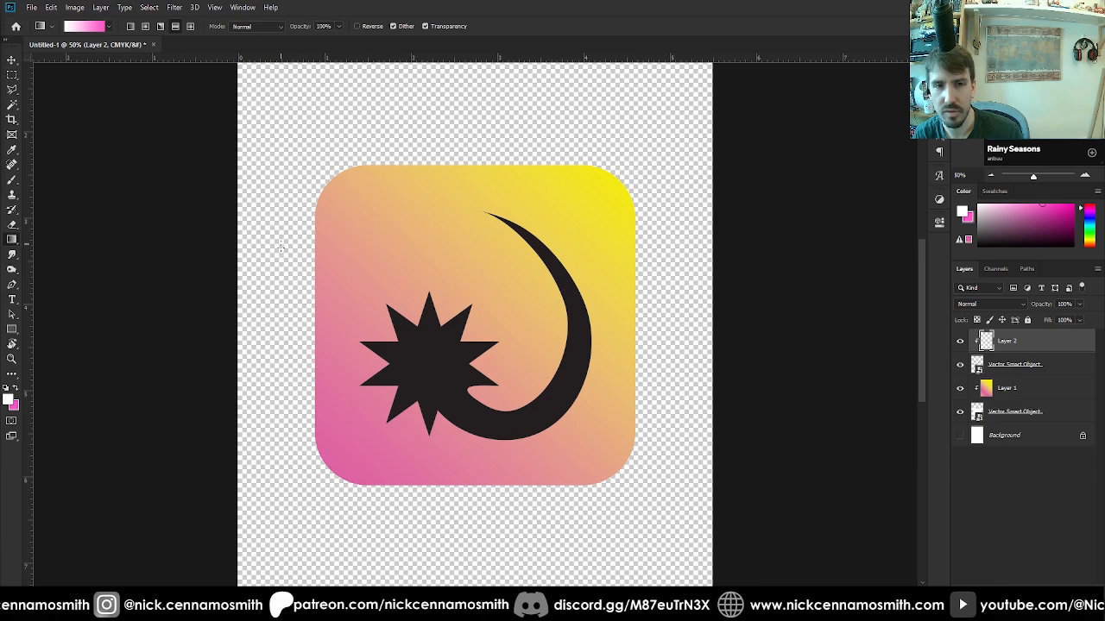
Fill the layer clipped to the star-and-crescent motif with solid white using the Paint Bucket
key(shift+g)
click(452, 288)
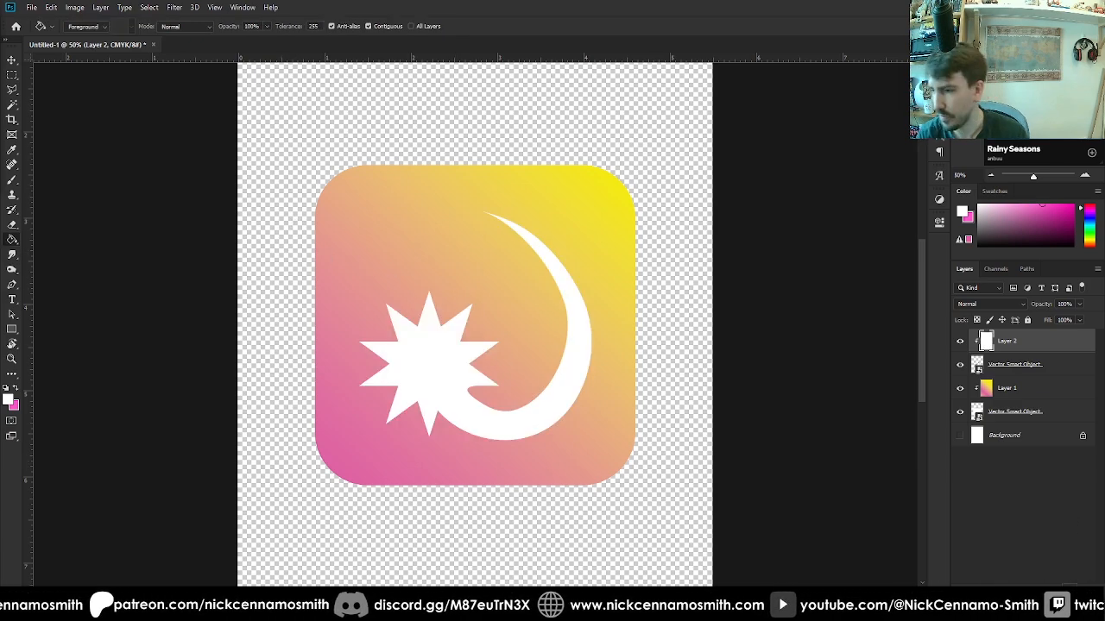
click(994, 602)
click(1036, 553)
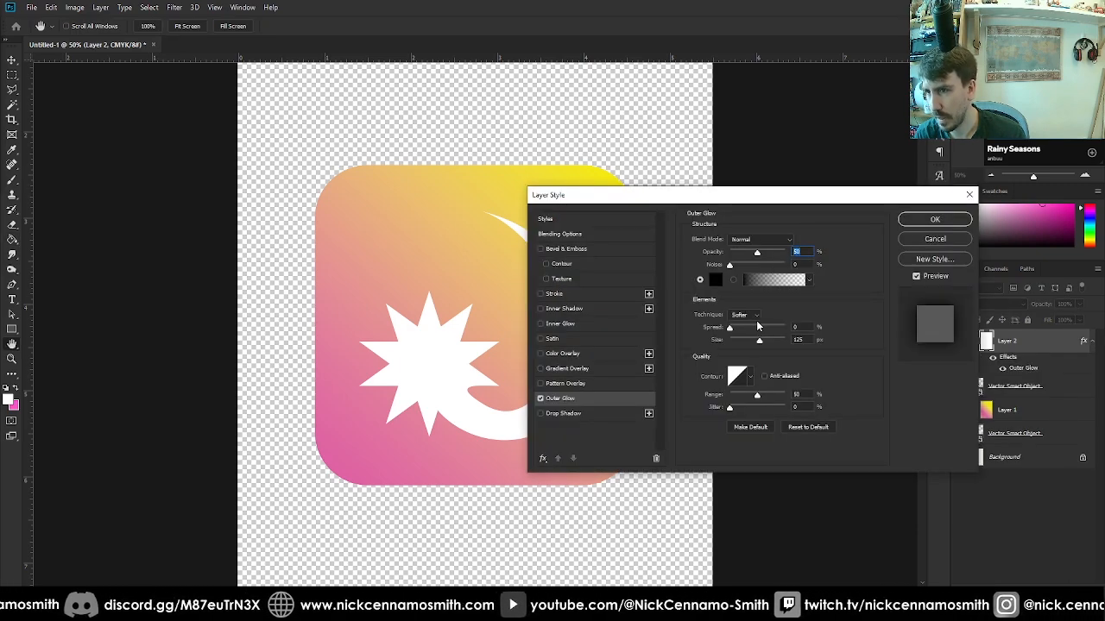
drag(755, 326, 787, 329)
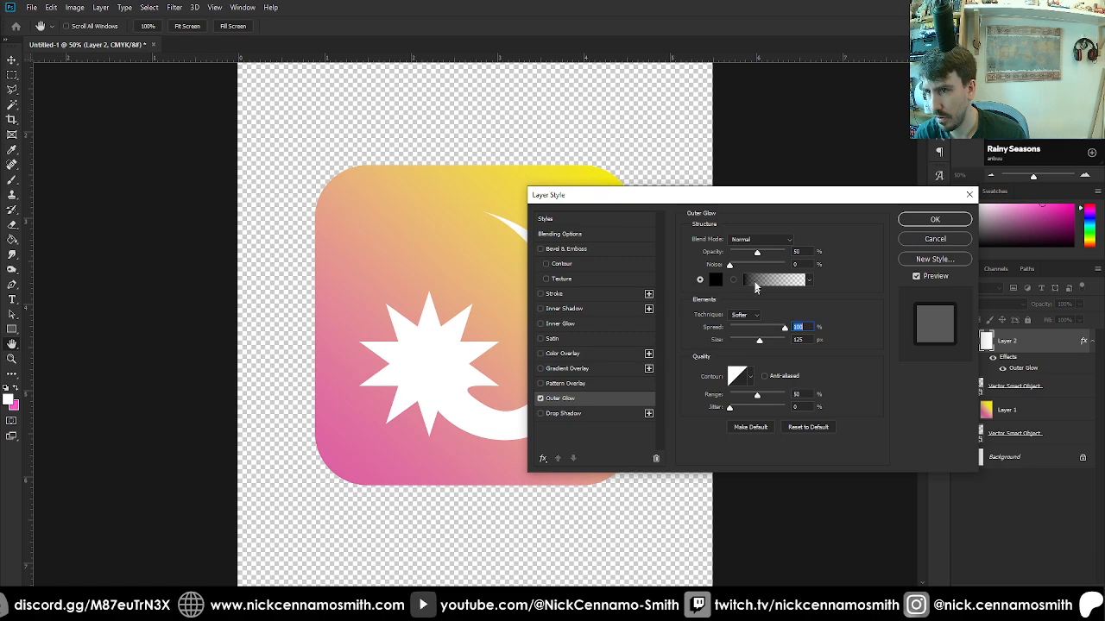
drag(757, 252, 811, 253)
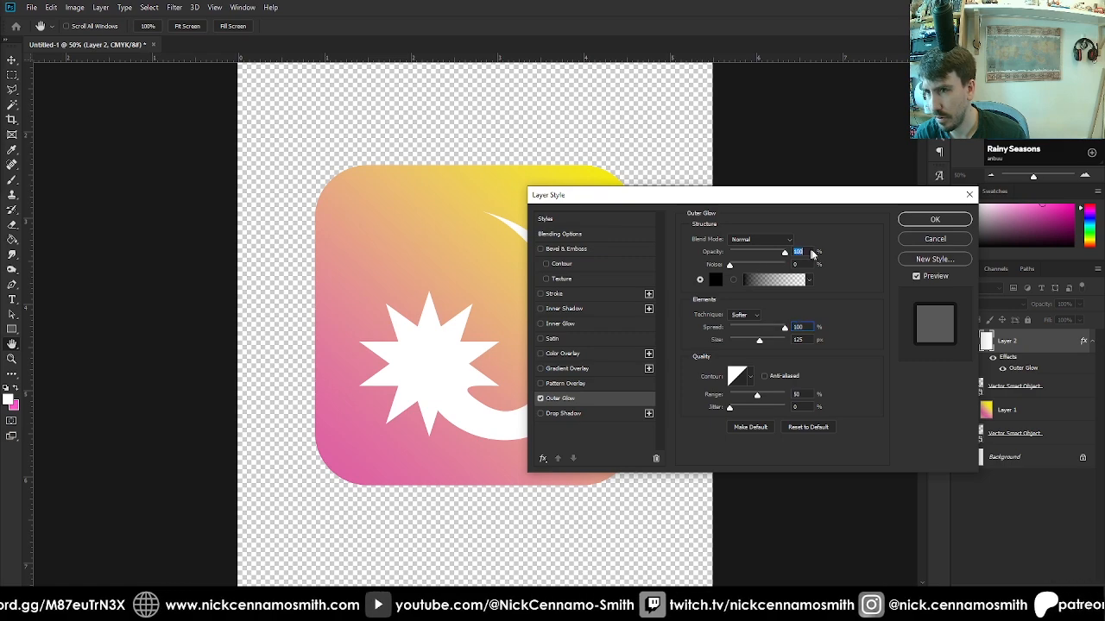
click(934, 239)
Apply a black Outer Glow with 50% opacity and a size of 10 px to the star-and-crescent Smart Object
drag(1024, 361, 1031, 385)
click(1001, 595)
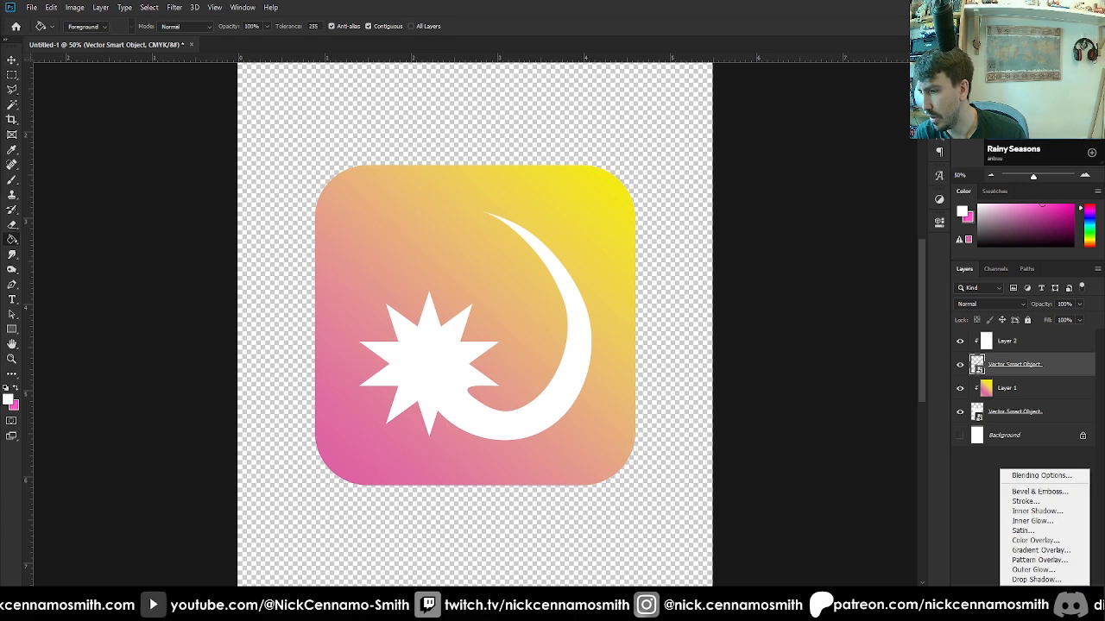
click(1032, 569)
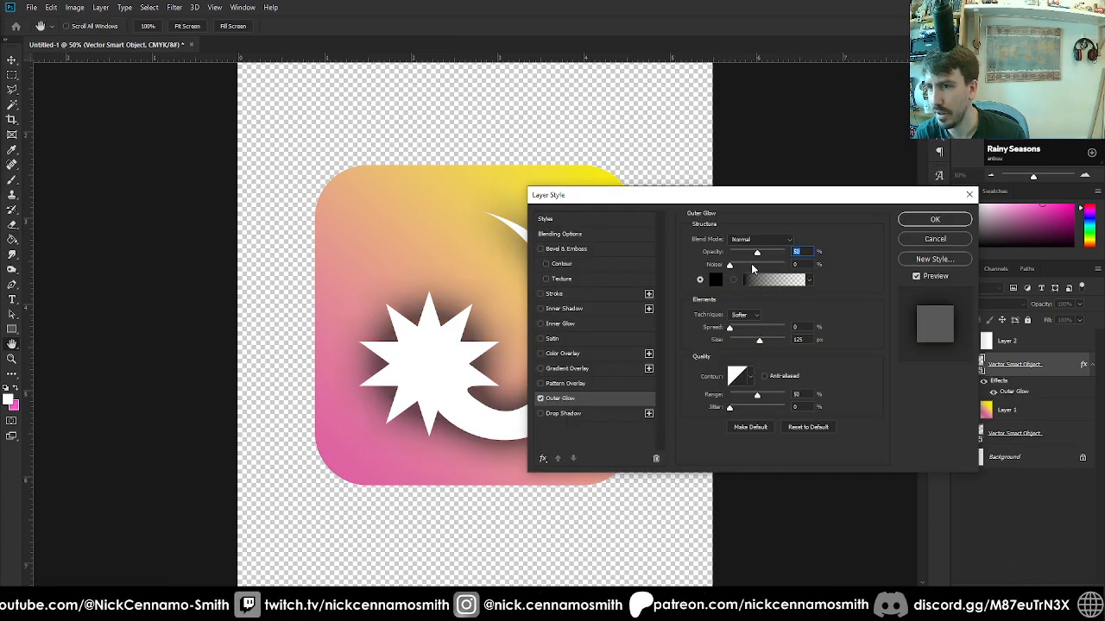
drag(761, 338, 740, 335)
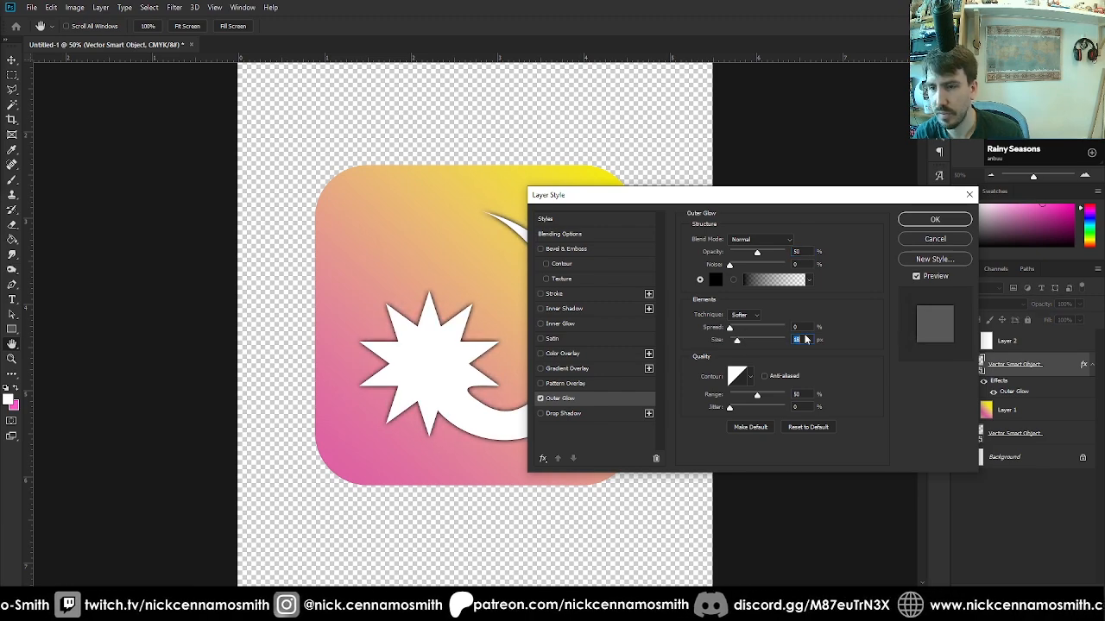
key(shift+Down)
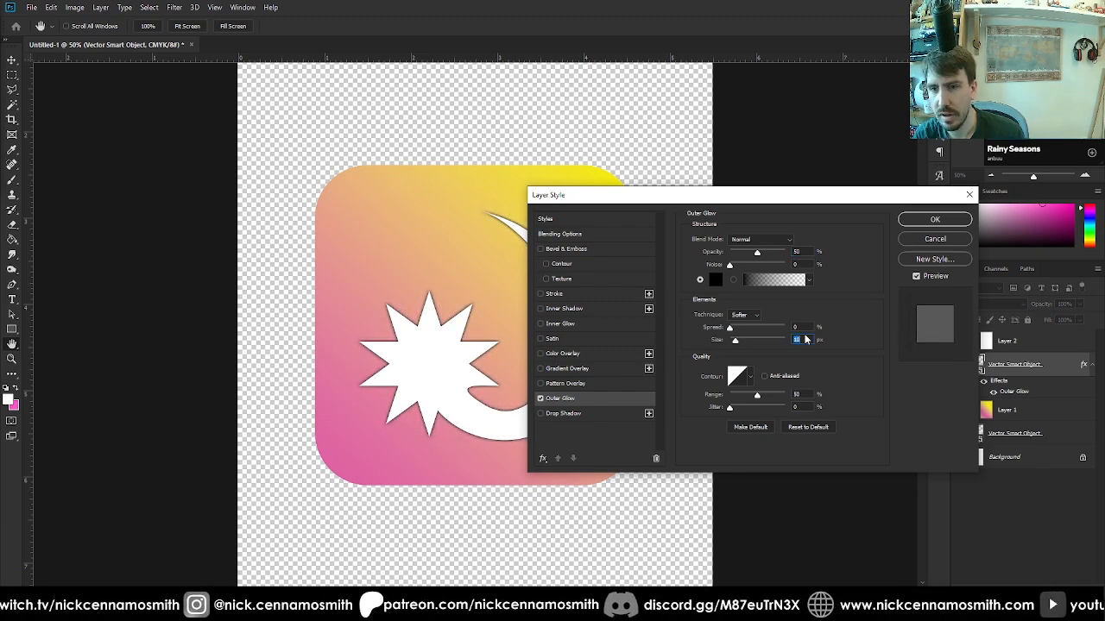
key(Return)
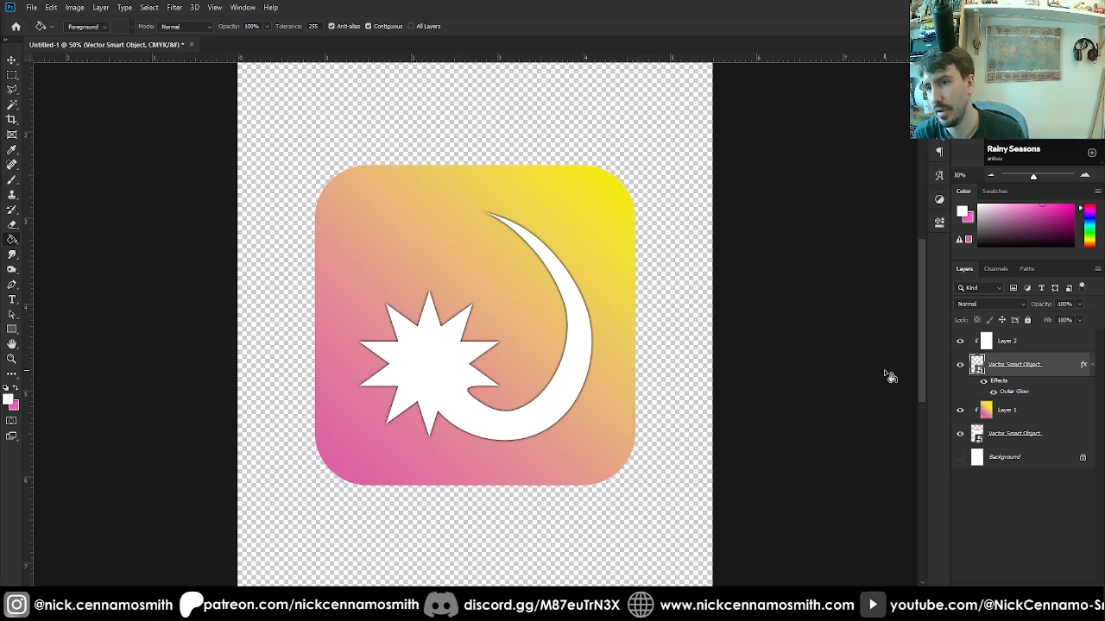
Apply a black Outer Glow with 100% opacity, 20% spread and a size of 10 px to the rounded square's Smart Object
click(1041, 431)
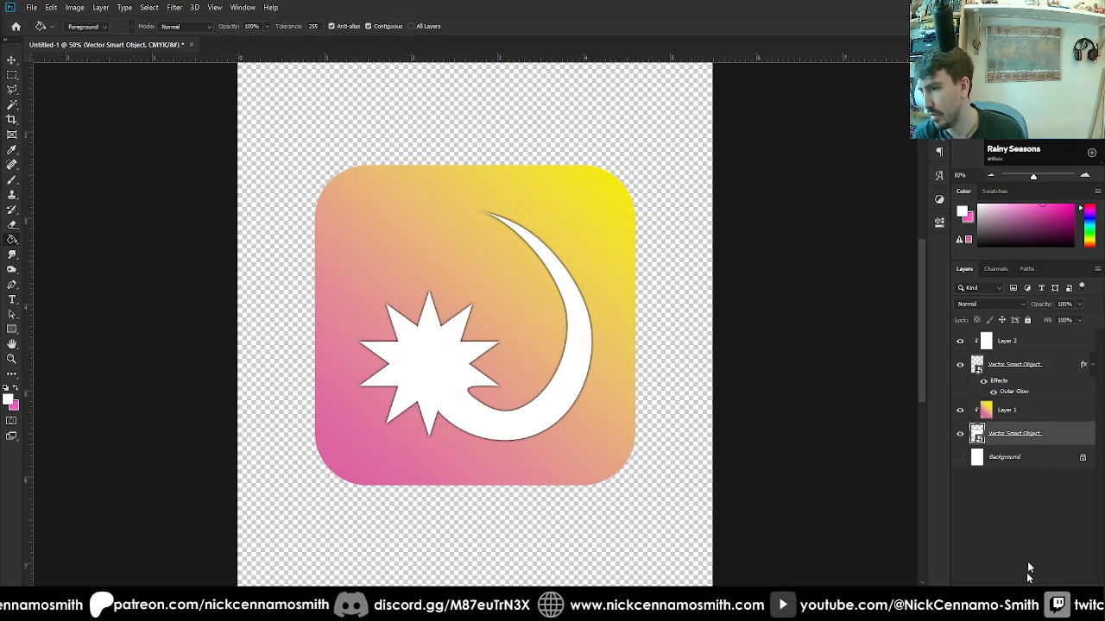
click(1007, 585)
click(1032, 577)
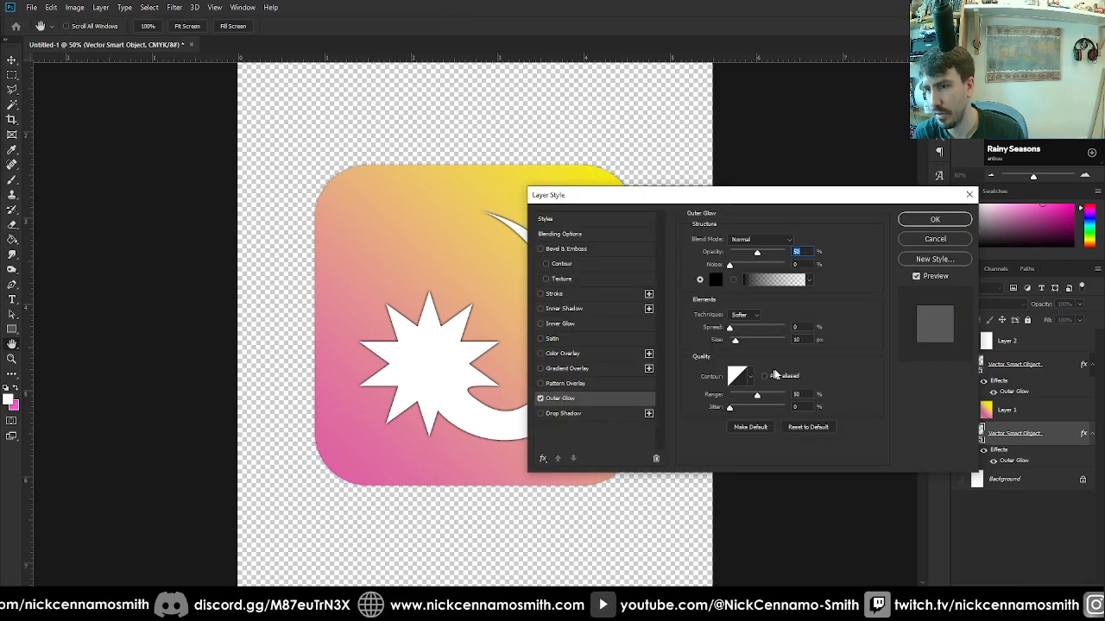
click(802, 327)
key(shift+Up)
key(shift+Up)
key(shift+Up)
key(shift+Up)
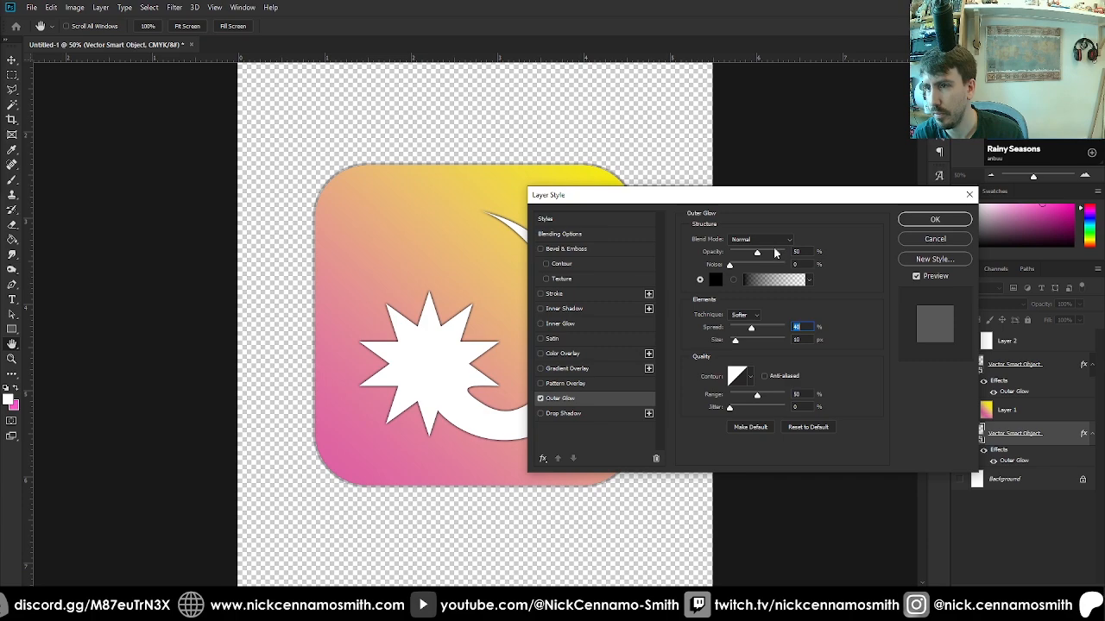
drag(777, 251, 834, 250)
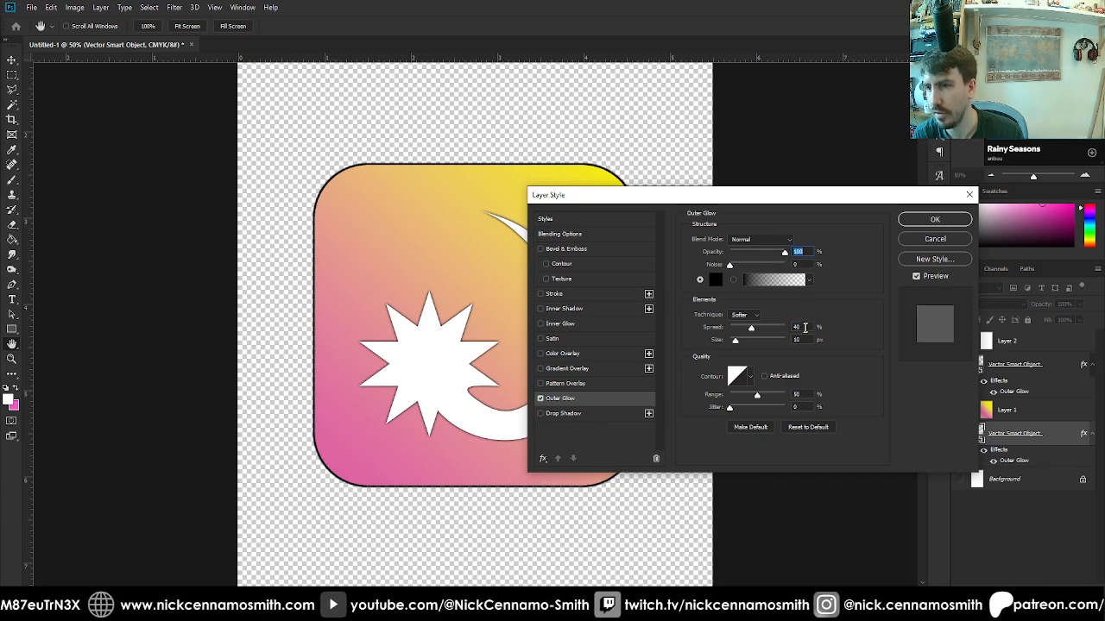
click(804, 328)
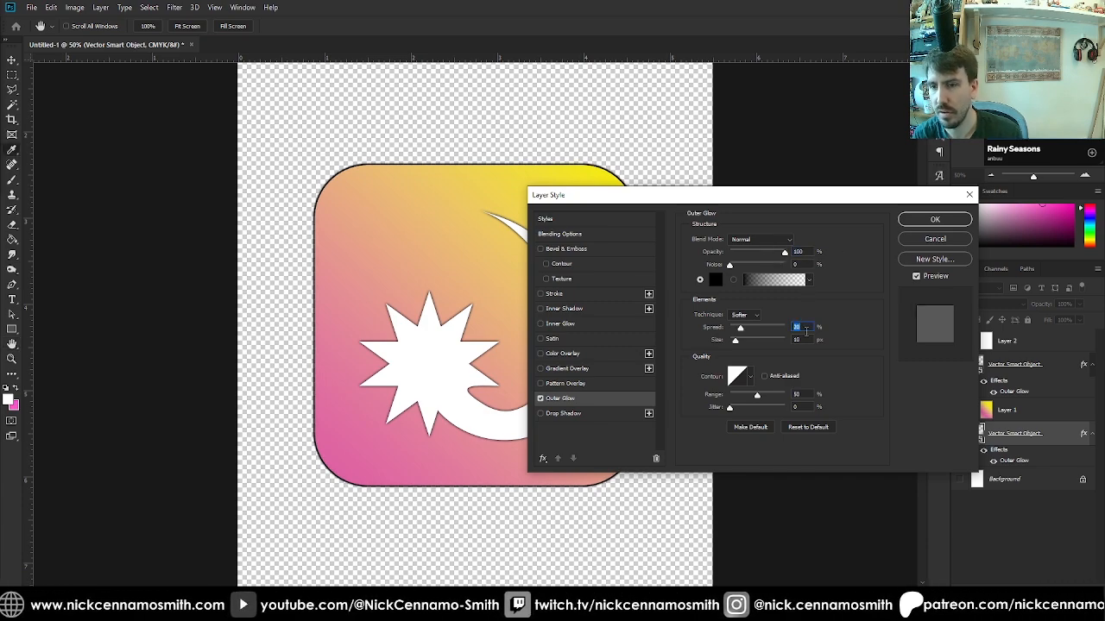
Apply the outer glow settings to the rounded square layer with the current 20% spread
key(Return)
key(ctrl+minus)
key(ctrl+minus)
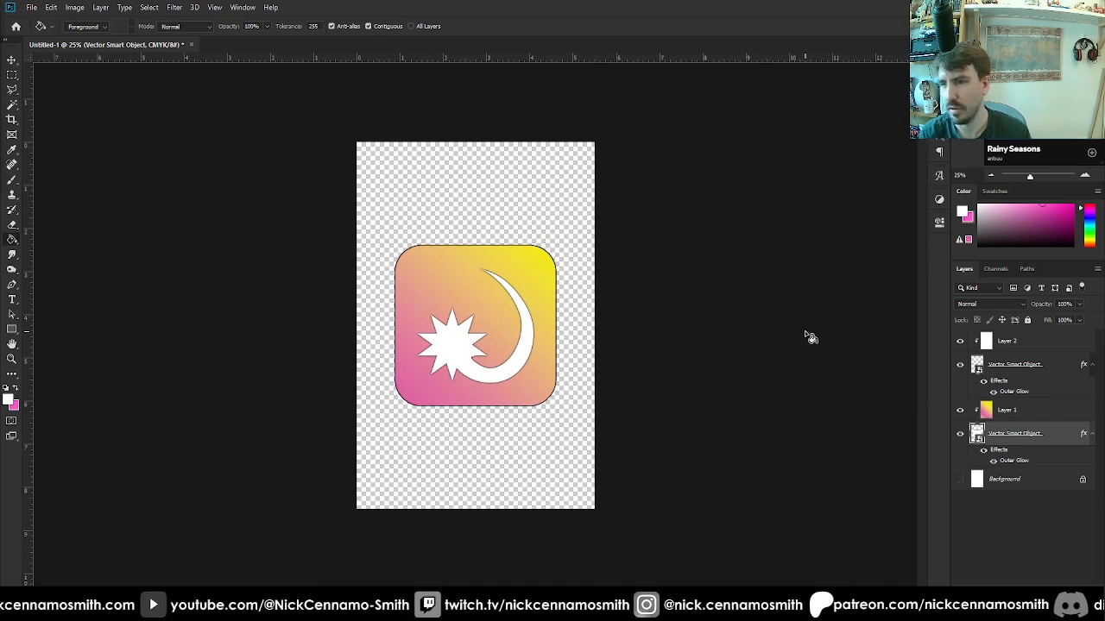
Collapse the layer effects and group both vector smart objects with their clipped fills, Layer 1 and Layer 2
click(1091, 366)
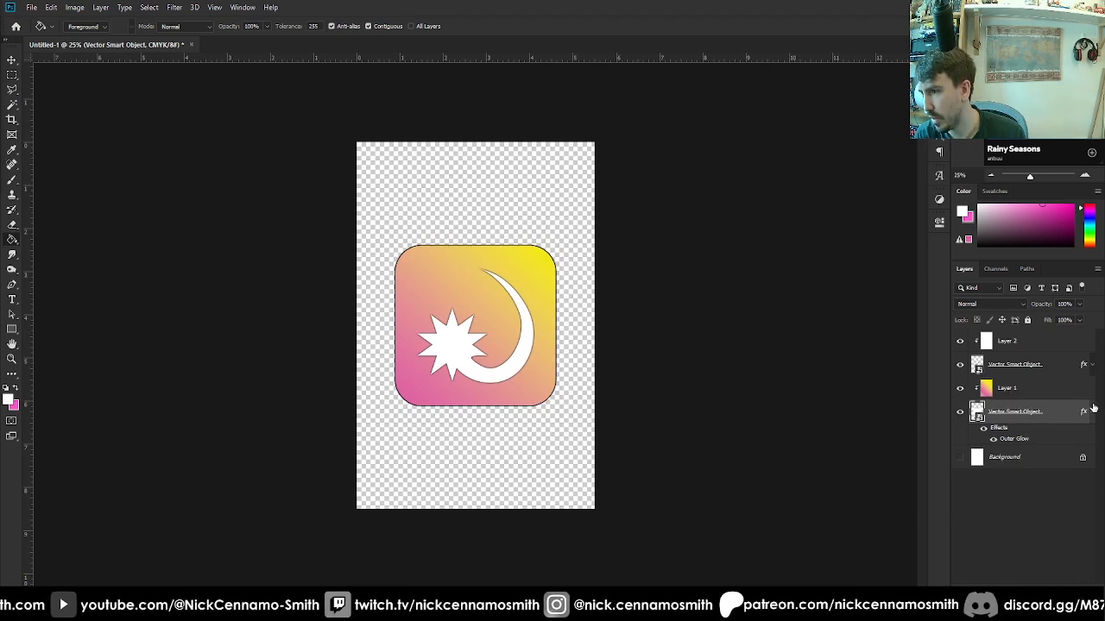
click(1092, 412)
click(1055, 348)
shift+click(1050, 415)
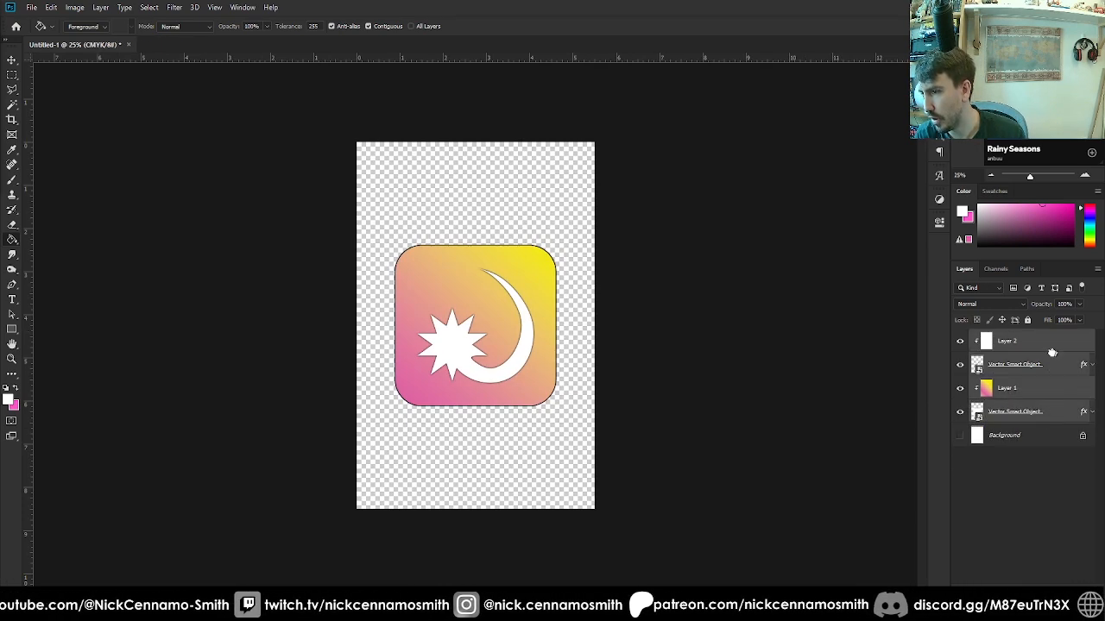
drag(1051, 414, 994, 563)
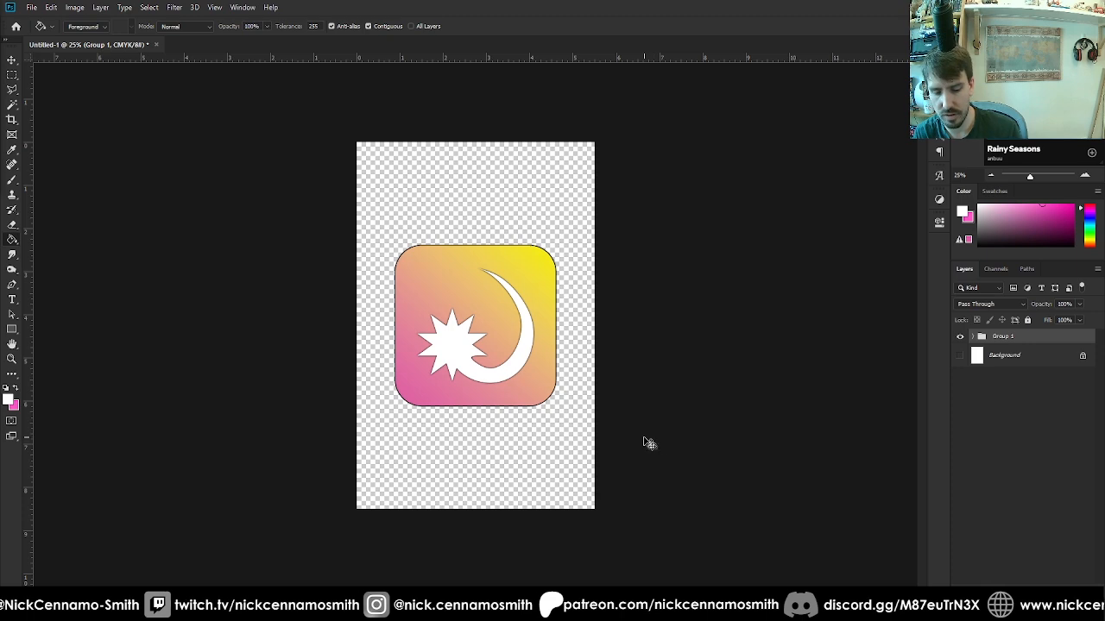
Scale the logo group down proportionally to about 62.7% around its centre
key(ctrl+t)
key(Return)
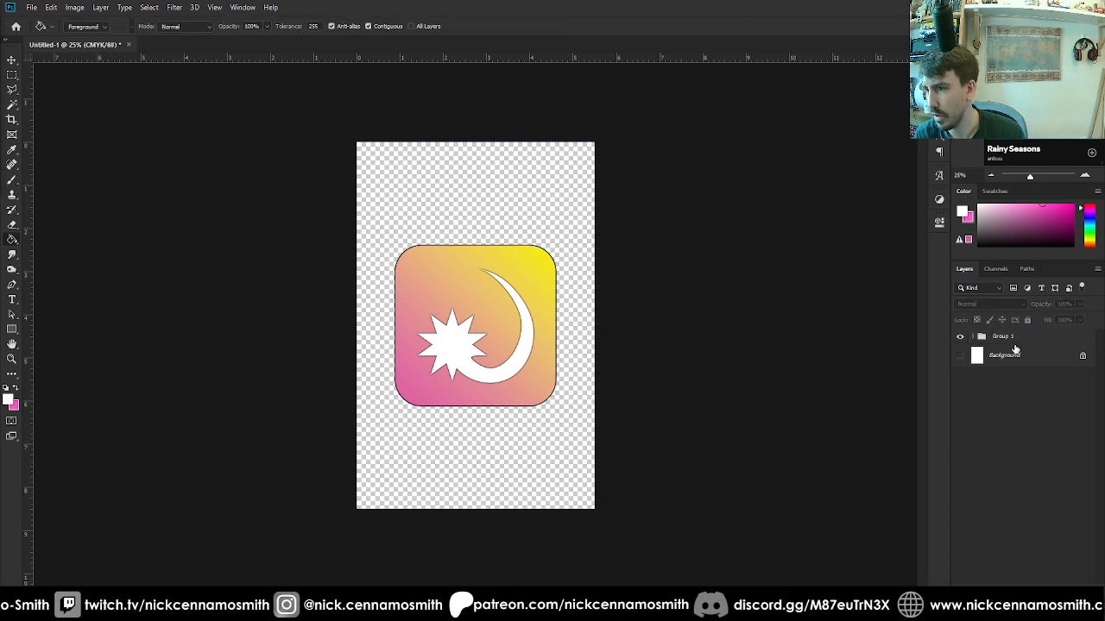
key(ctrl+t)
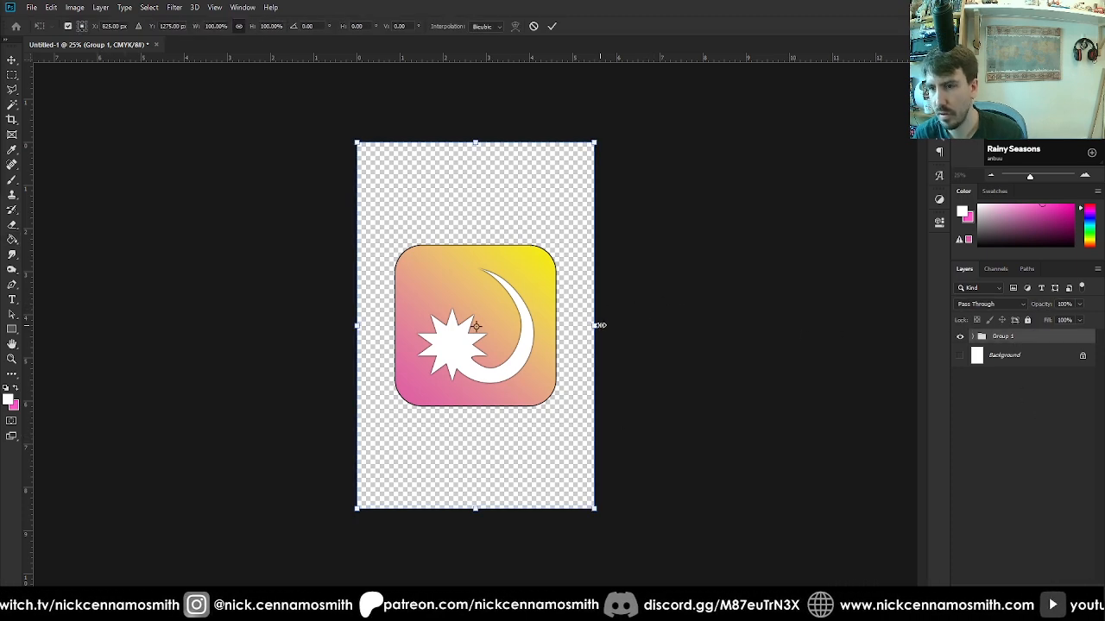
drag(596, 323, 552, 332)
key(ctrl+plus)
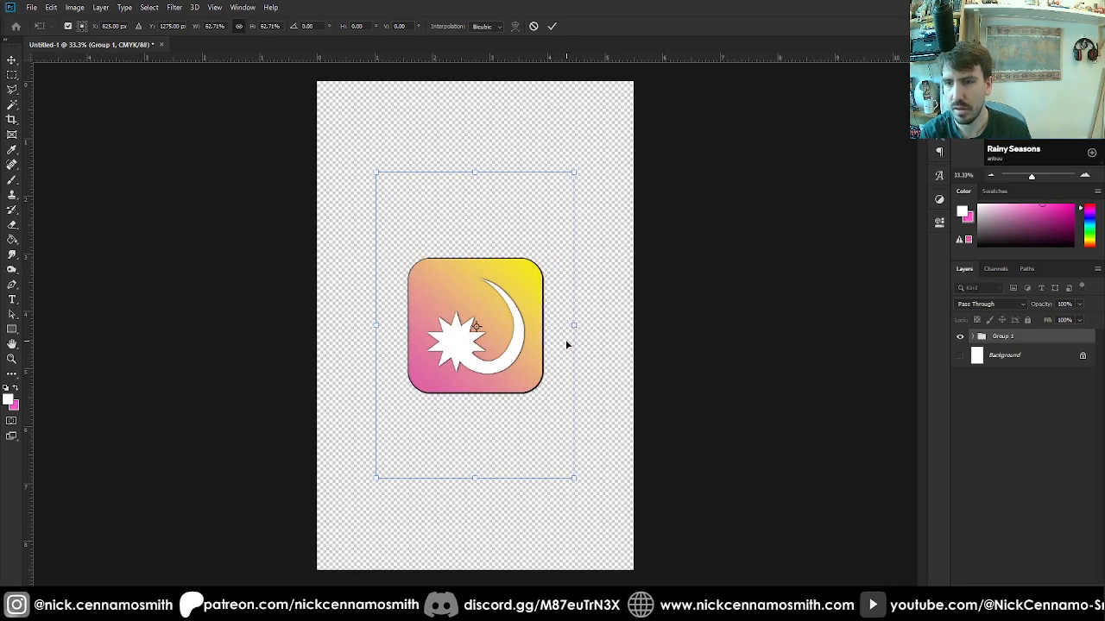
key(Return)
key(ctrl+plus)
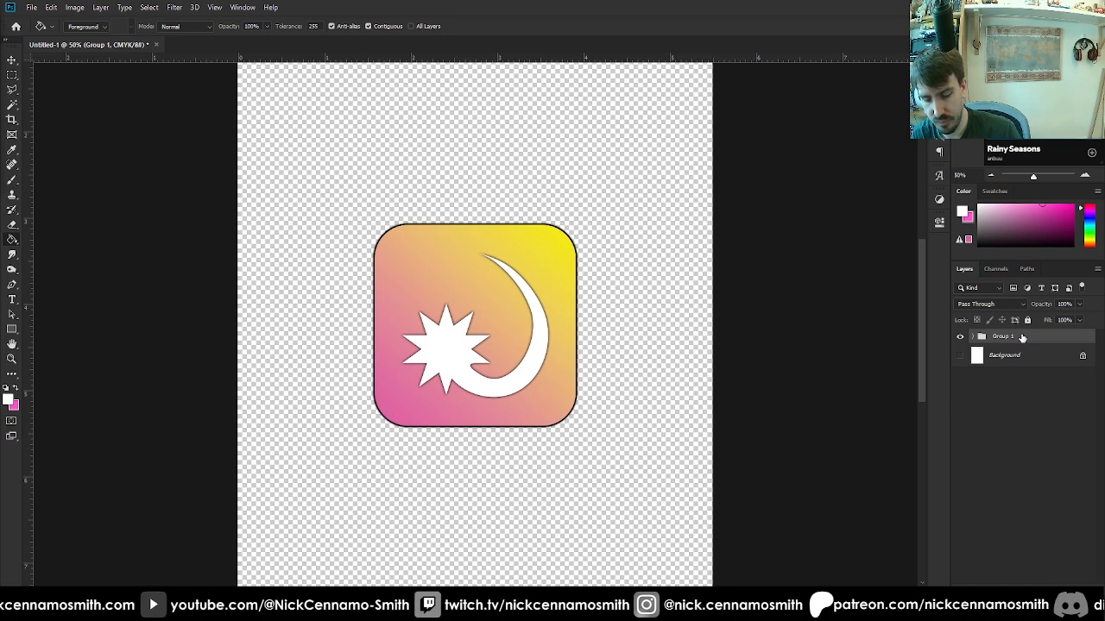
Duplicate the logo group, rename the original "option a" and hide it, and name the copy "option b"
key(ctrl+j)
double_click(1002, 350)
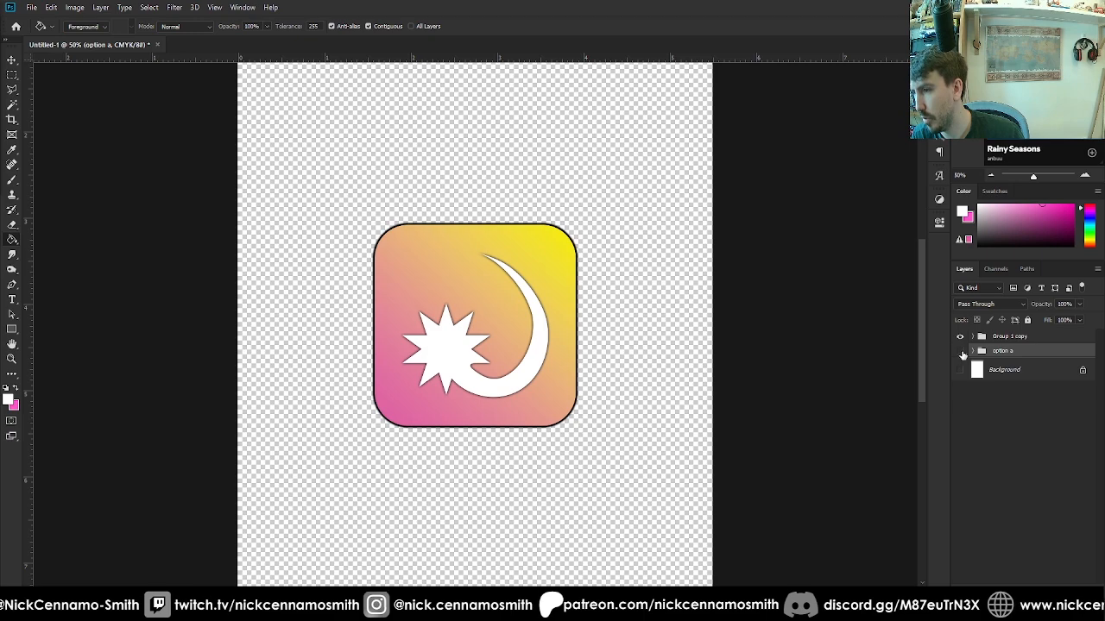
double_click(1012, 335)
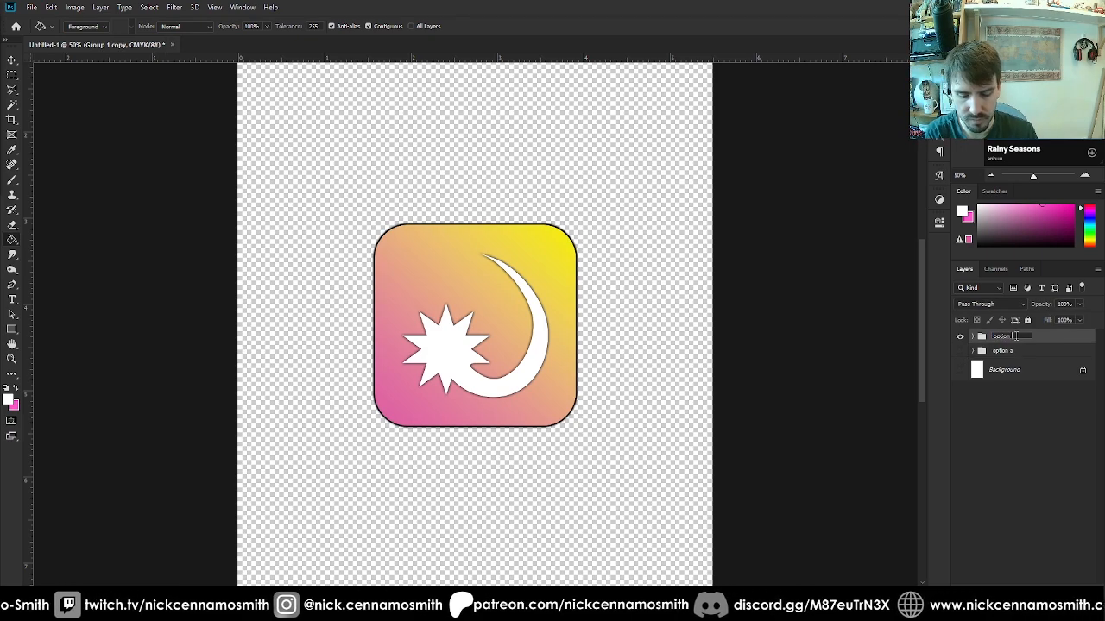
Swap the gradient and white fills in option b, clipping the gradient to the star-and-crescent and white to the rounded square
click(973, 336)
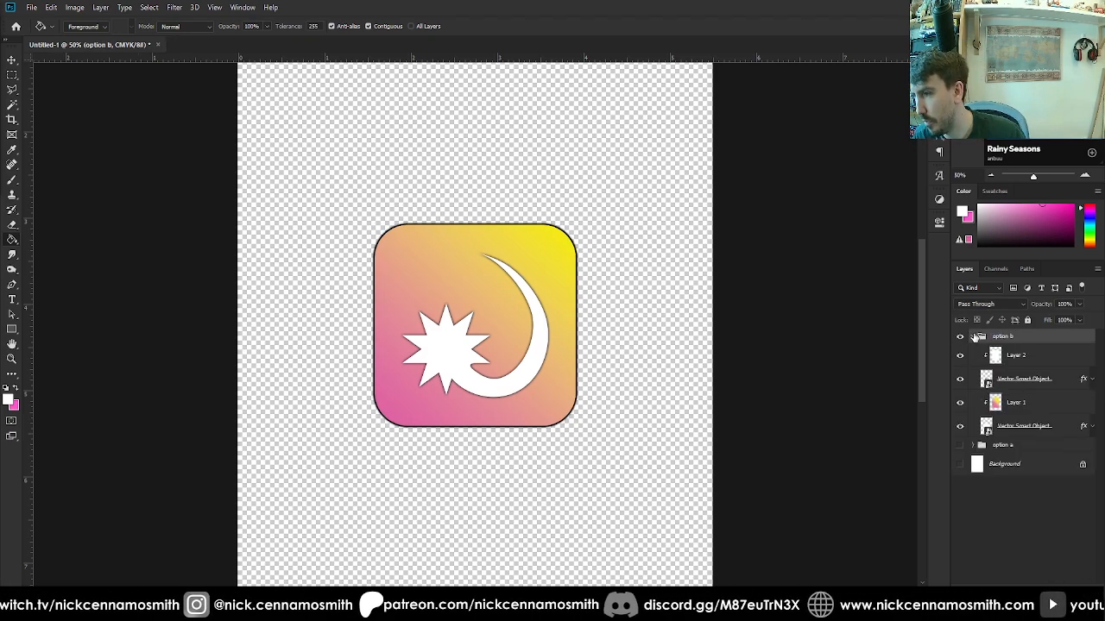
drag(1021, 393, 1046, 418)
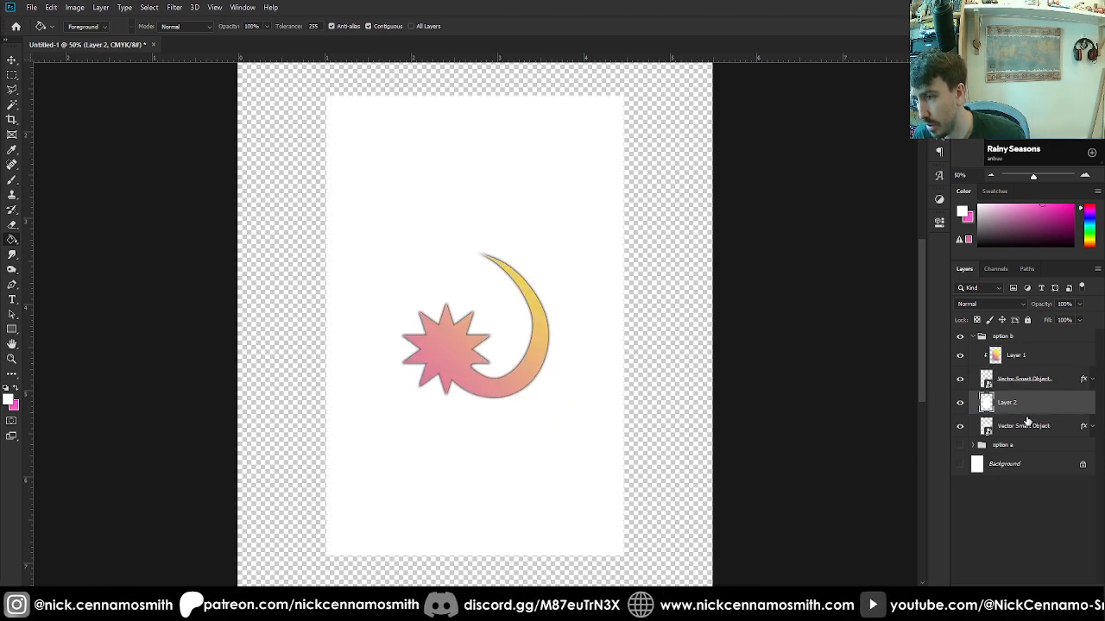
alt+click(1027, 411)
click(1033, 515)
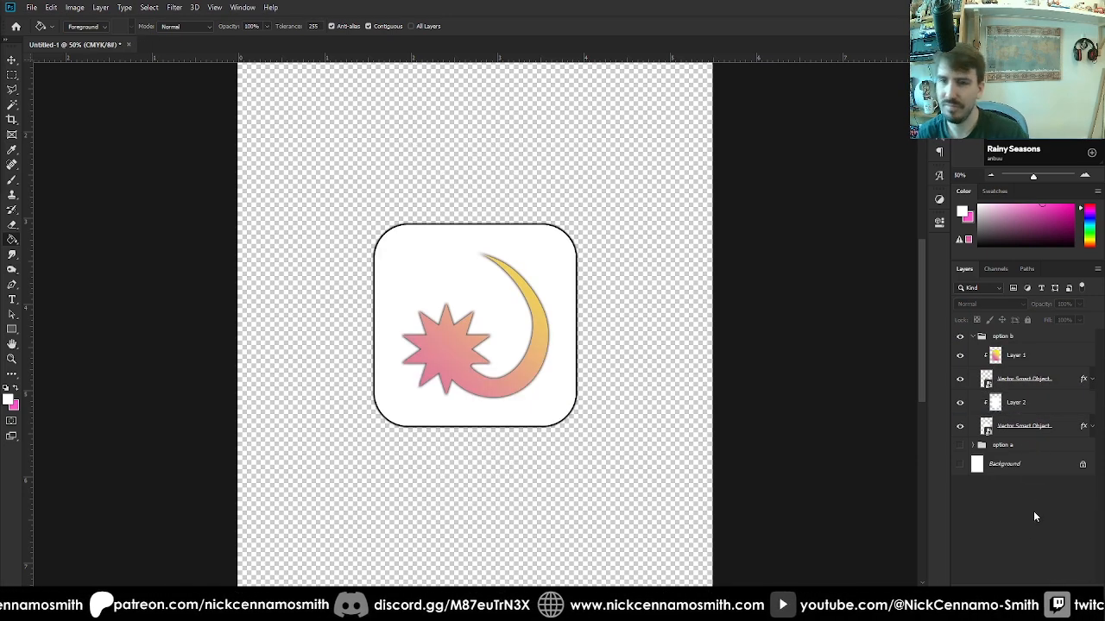
click(972, 336)
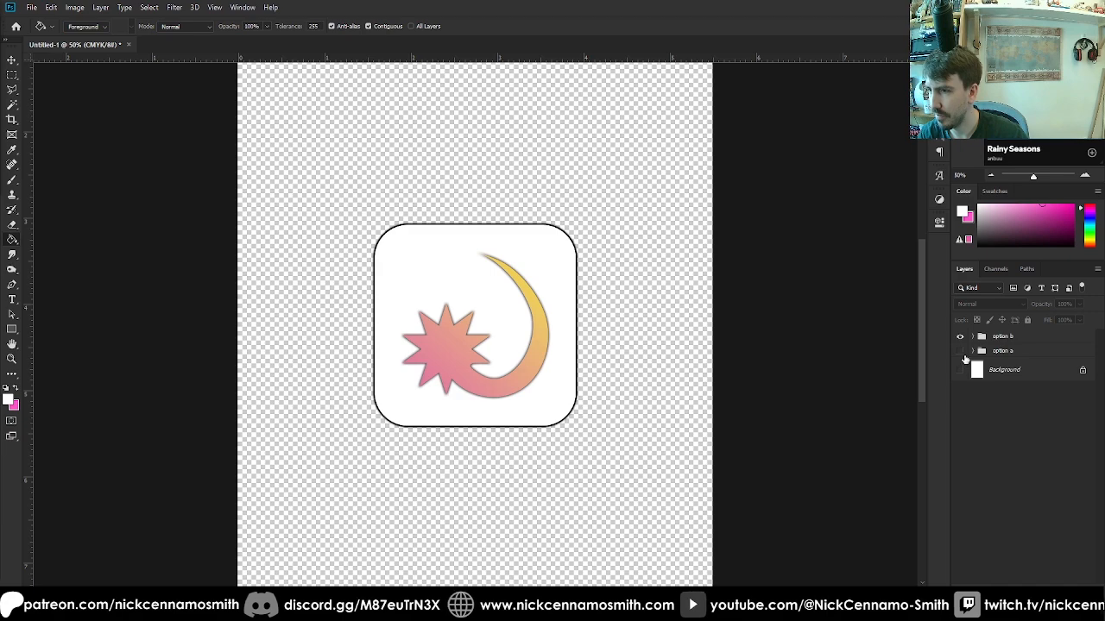
Compare the two logo designs by switching option b's visibility over option a, ending with only option a shown
click(960, 351)
click(960, 338)
click(960, 337)
click(960, 337)
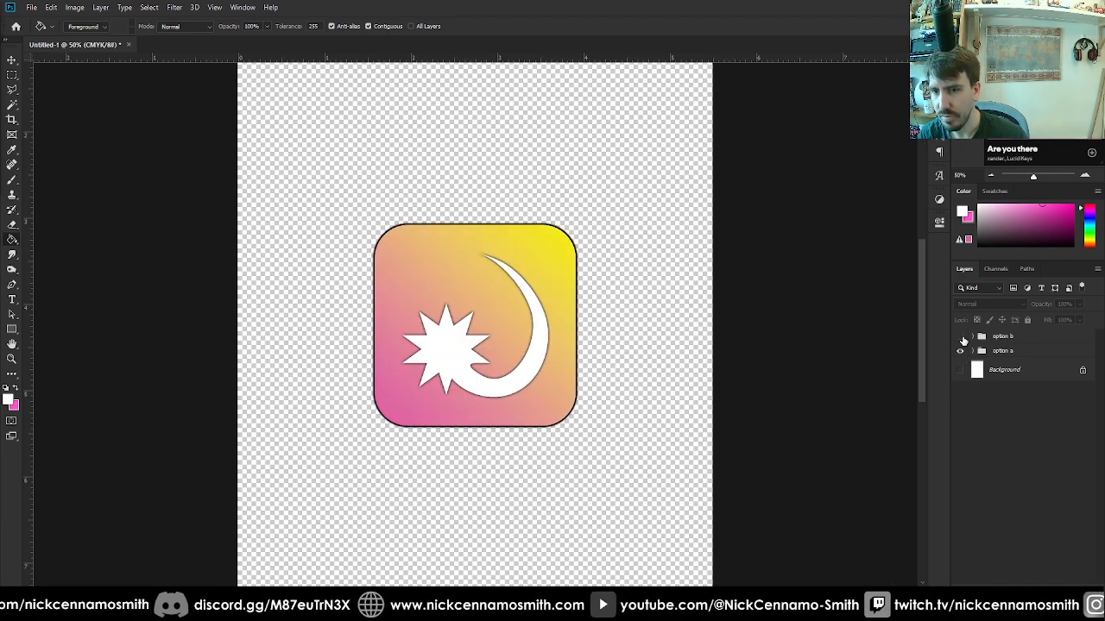
click(960, 337)
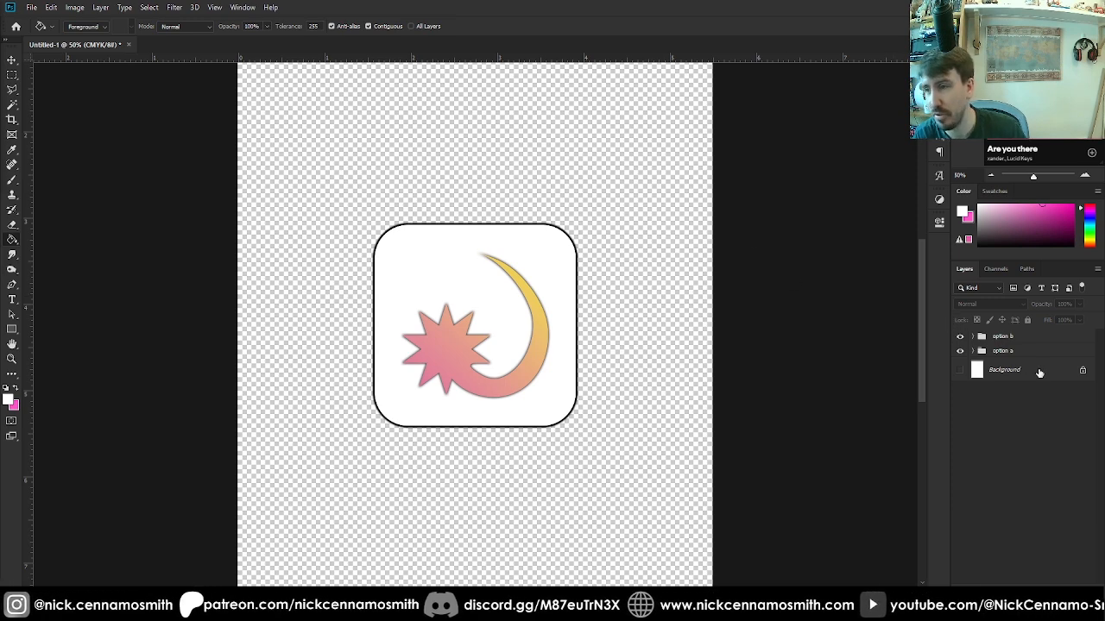
click(959, 350)
click(960, 336)
click(960, 336)
click(960, 336)
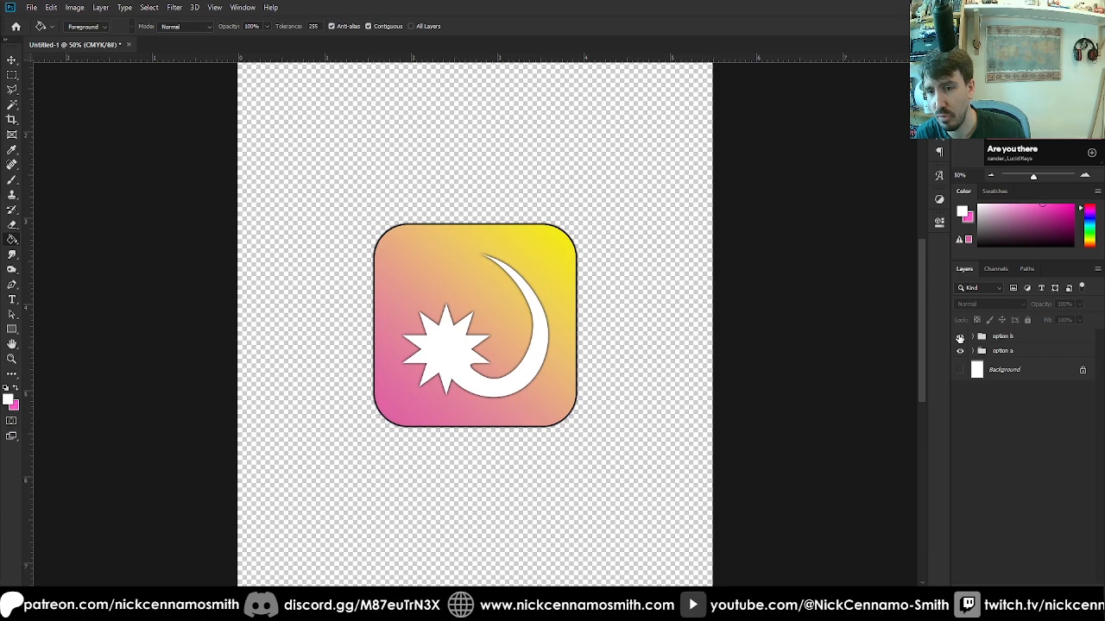
click(960, 336)
click(959, 337)
click(959, 336)
click(960, 337)
click(960, 336)
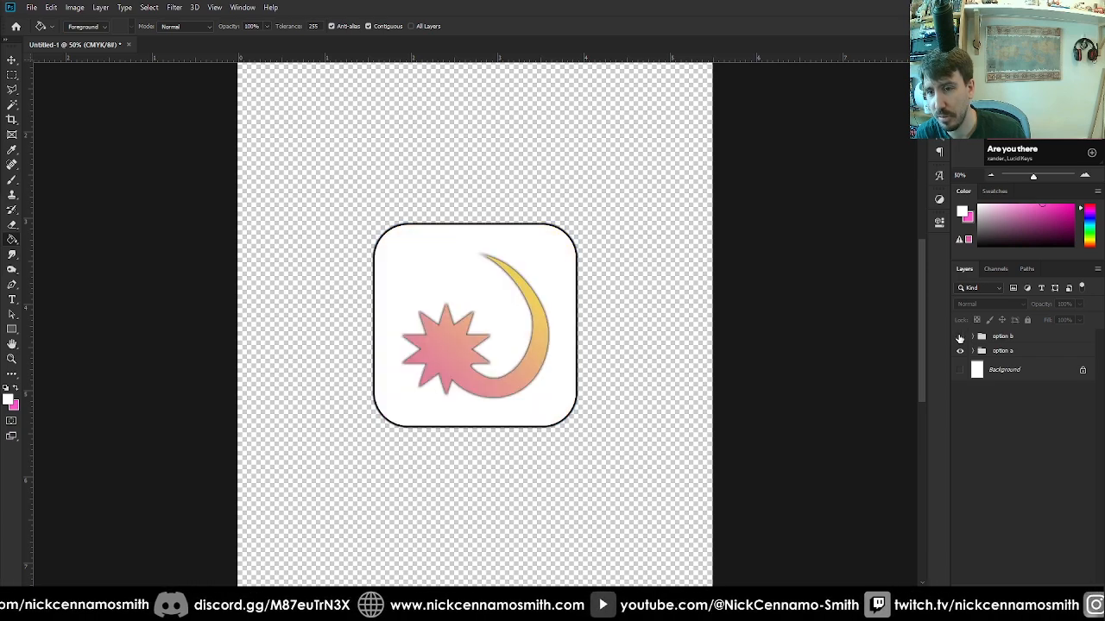
click(960, 337)
click(959, 337)
click(960, 336)
click(960, 337)
click(960, 337)
click(959, 337)
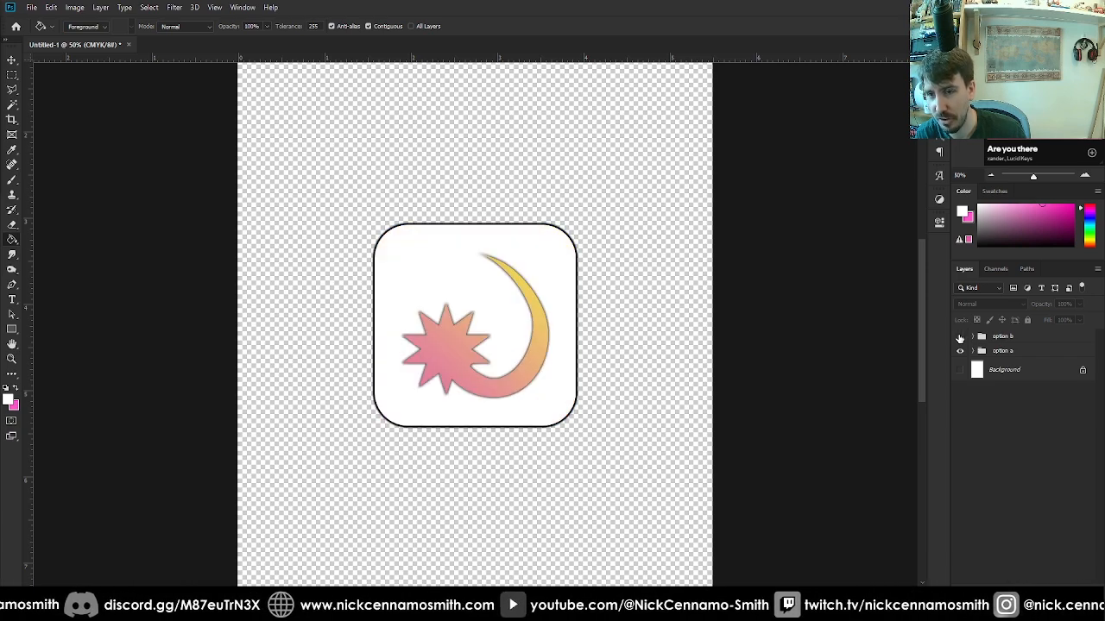
click(960, 336)
click(960, 337)
click(960, 337)
click(959, 336)
click(960, 337)
click(959, 337)
click(959, 336)
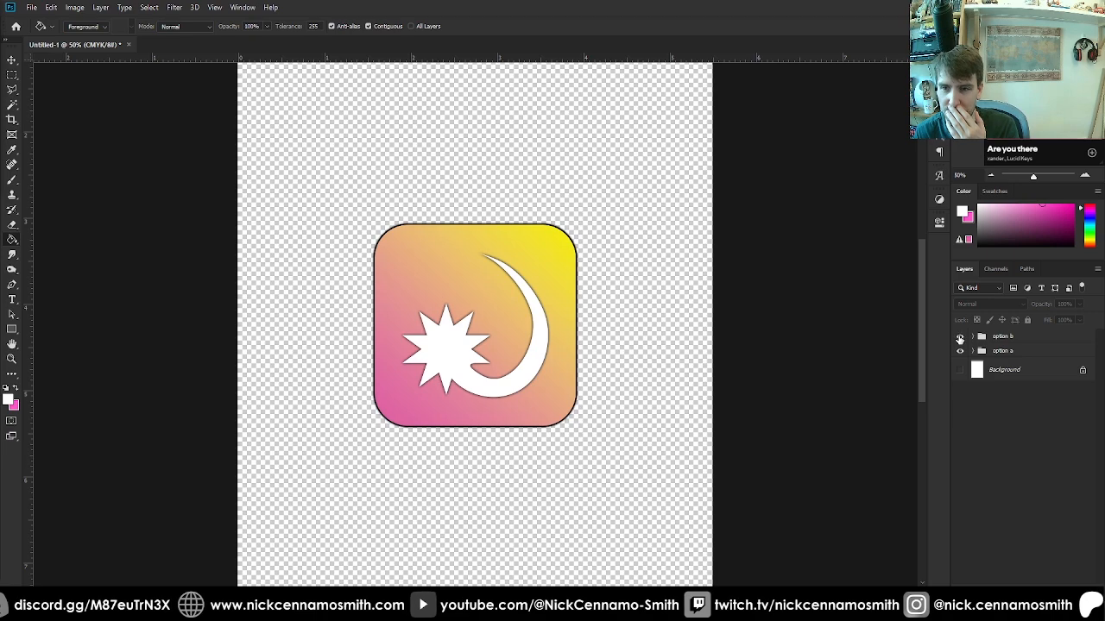
click(960, 337)
click(959, 337)
click(960, 337)
click(960, 337)
click(959, 337)
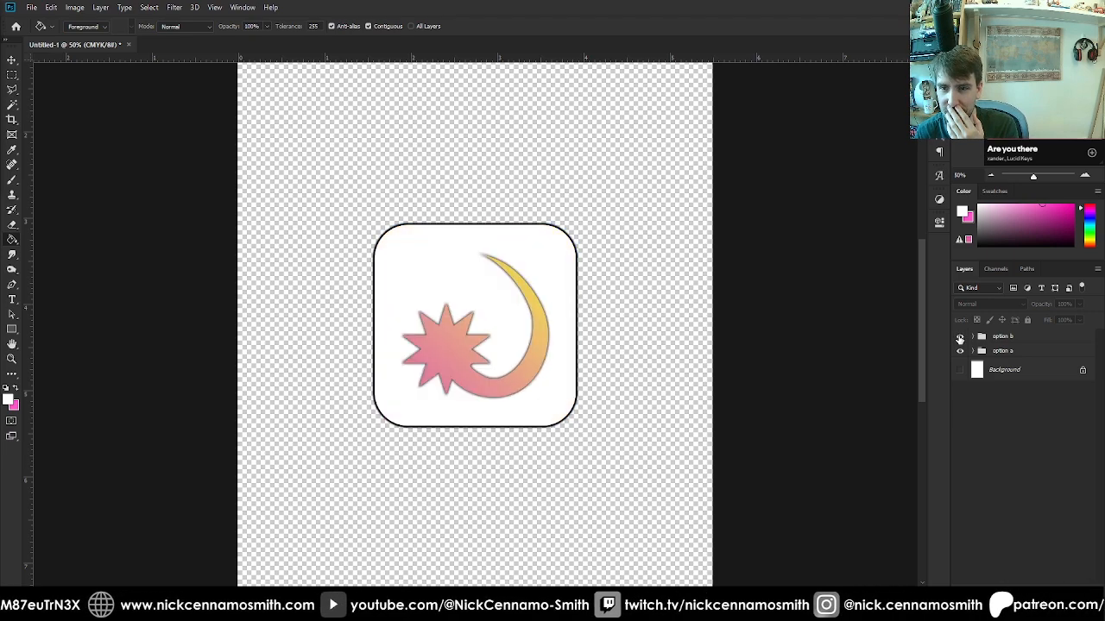
click(959, 337)
click(959, 336)
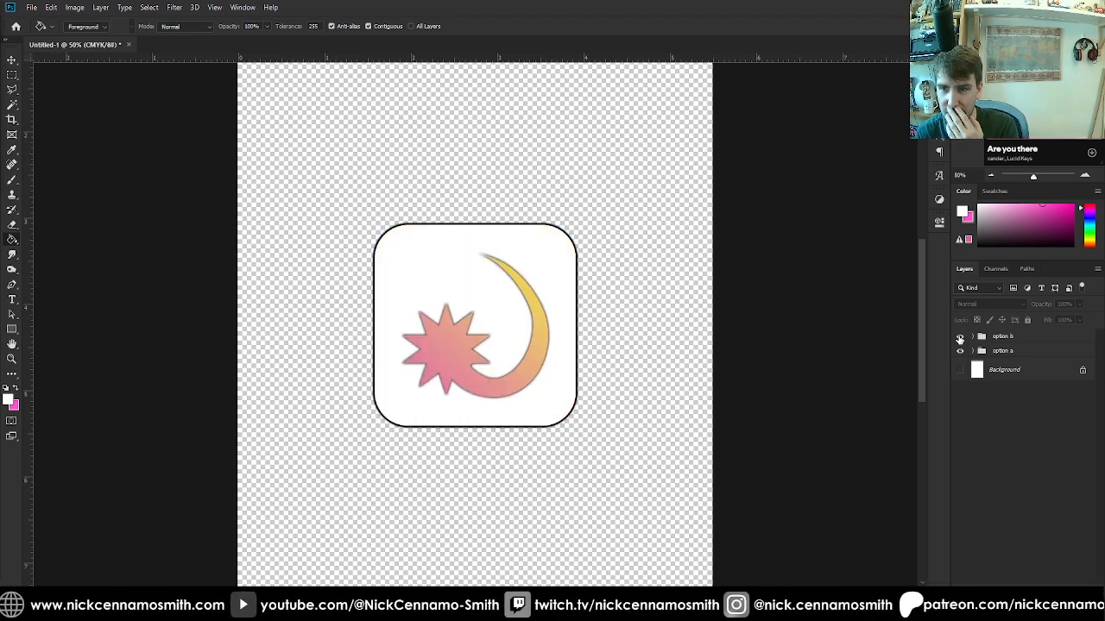
click(960, 337)
click(959, 337)
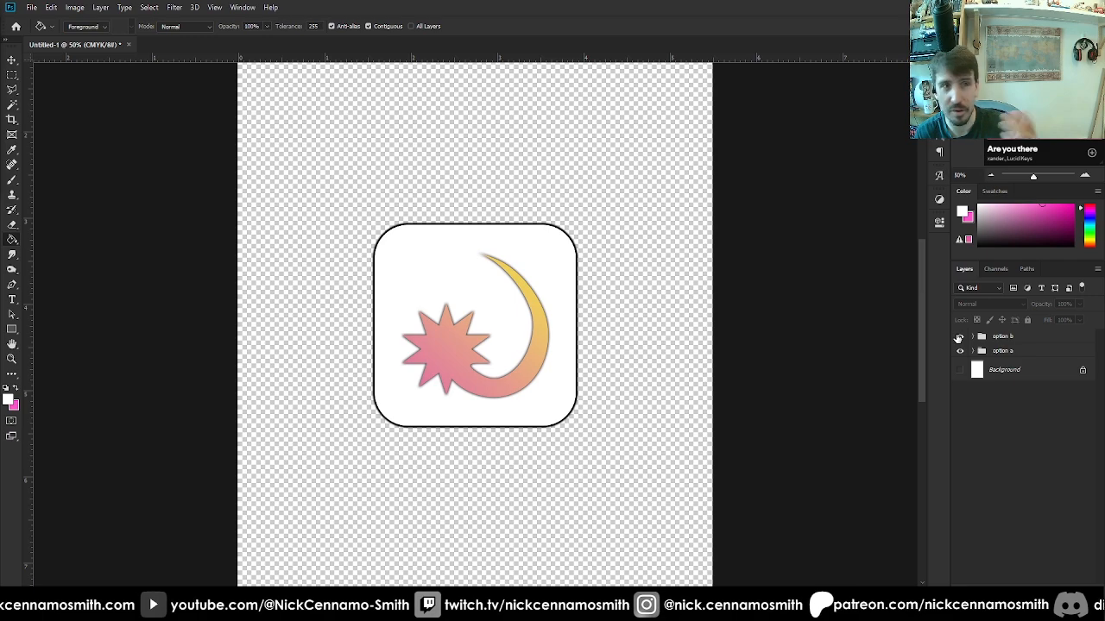
click(958, 338)
click(958, 339)
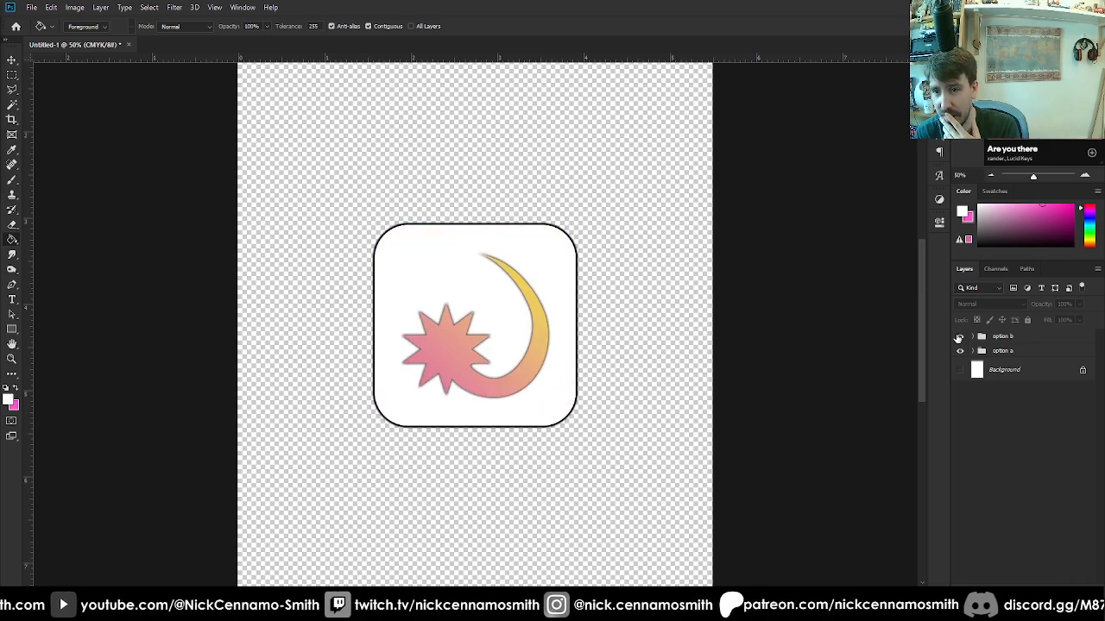
click(958, 339)
click(957, 337)
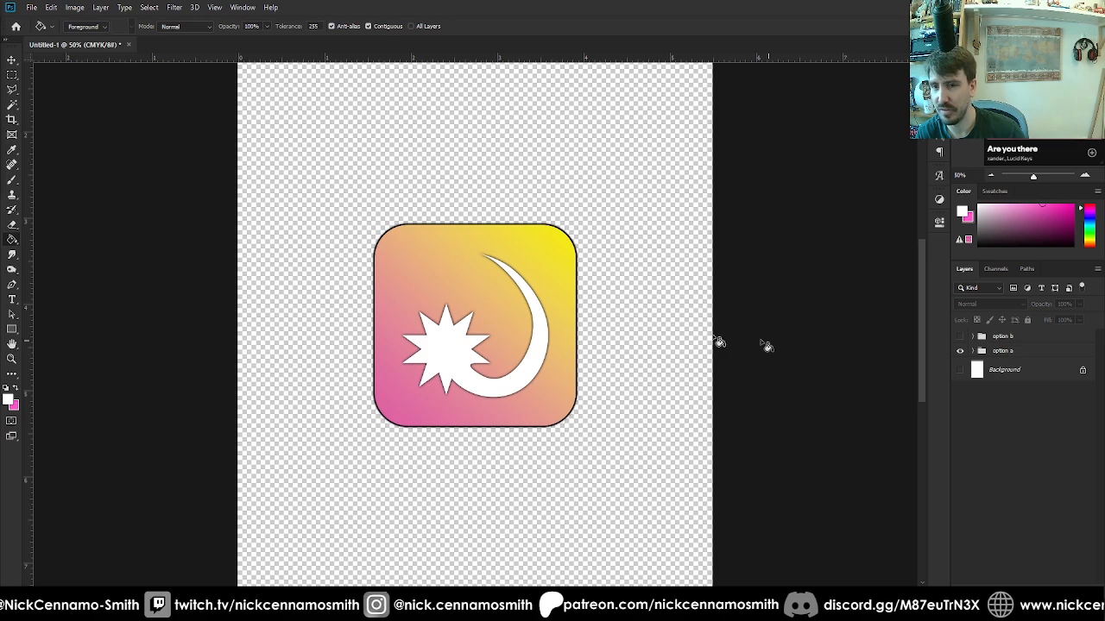
Open the outer glow of option a's rounded square and enter a spread of 20%
click(972, 352)
click(972, 351)
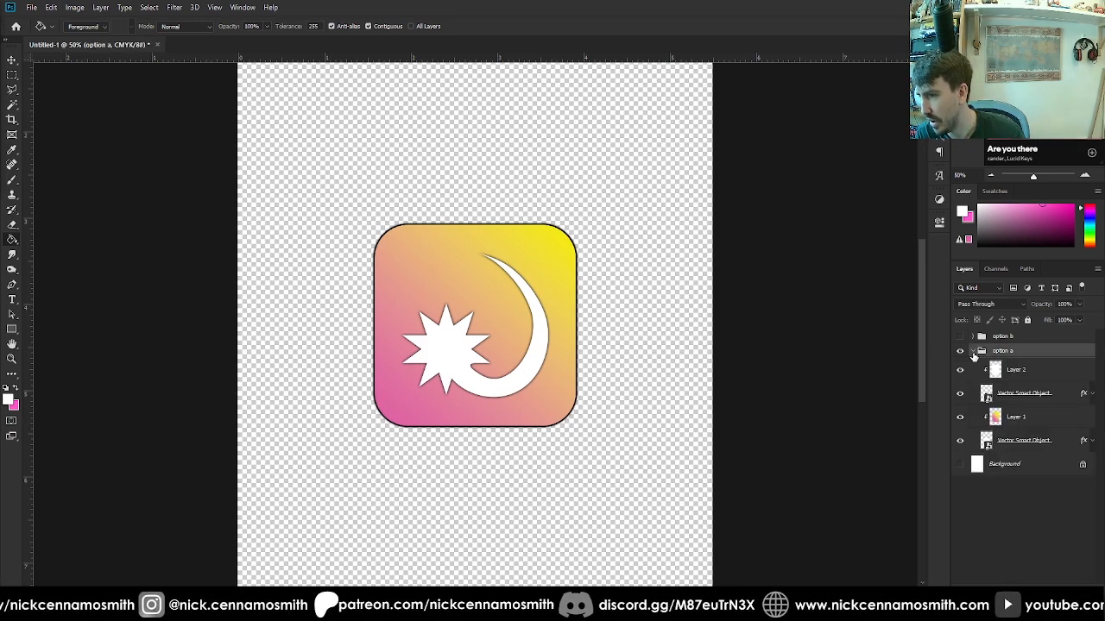
click(1090, 441)
click(1033, 469)
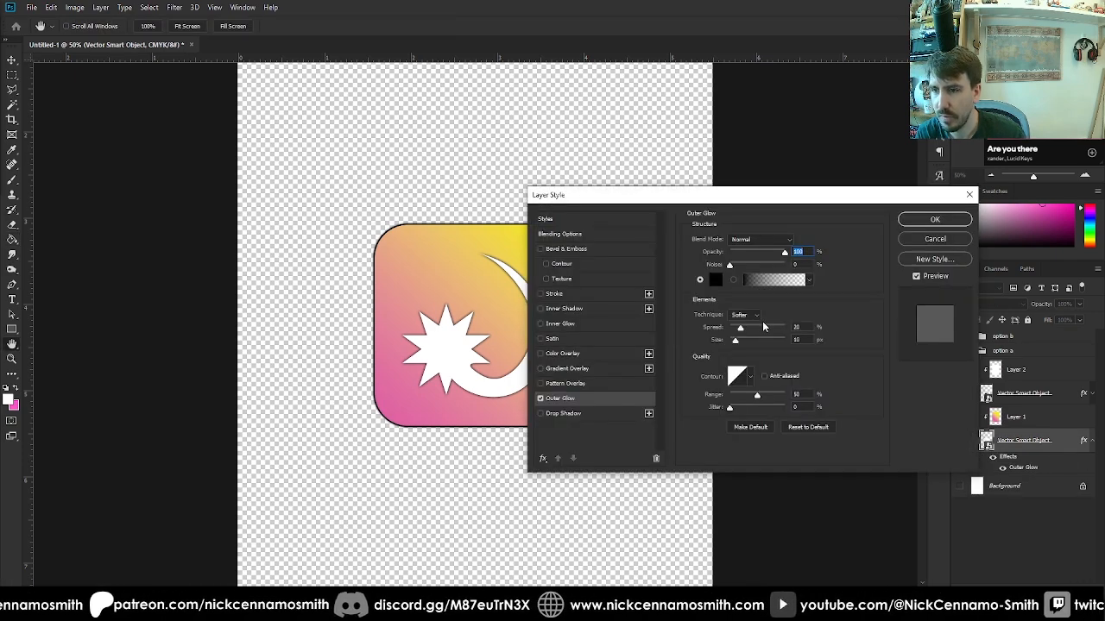
drag(766, 327, 819, 331)
text(20)
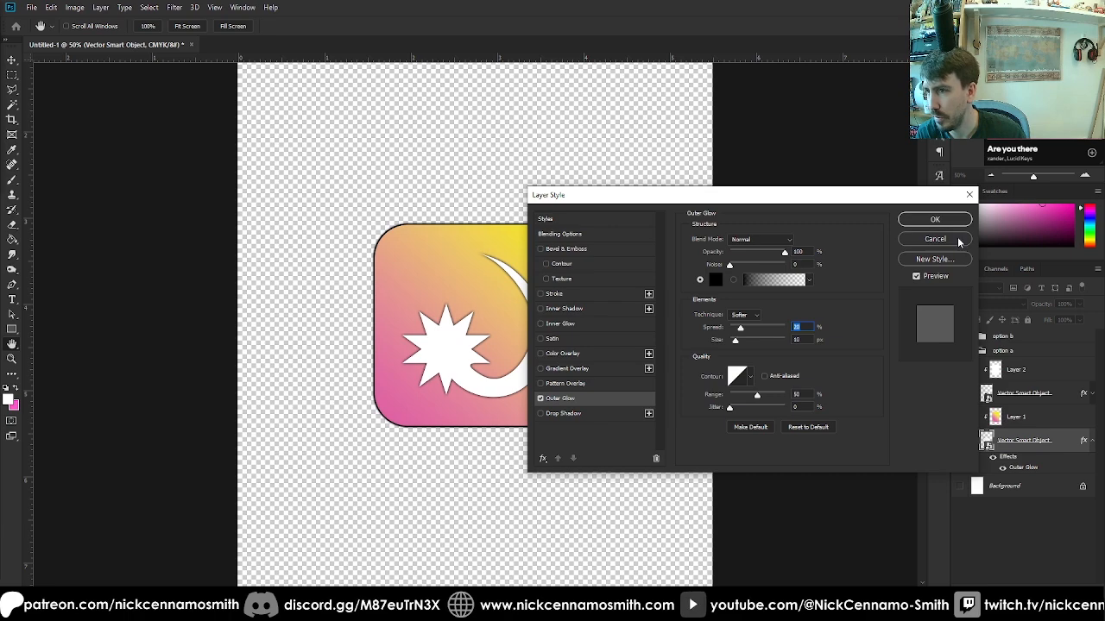
key(Return)
click(1091, 441)
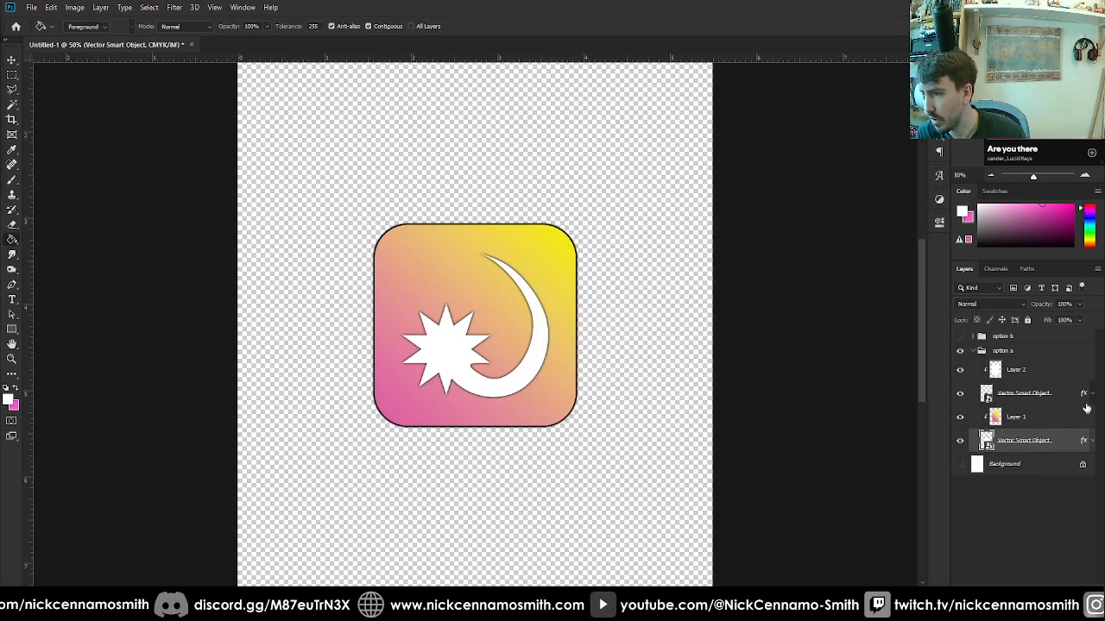
Open the outer glow of option a's star-and-crescent and set its spread to 100% and opacity to 100%, keeping the Normal blend mode
click(1091, 394)
click(1032, 423)
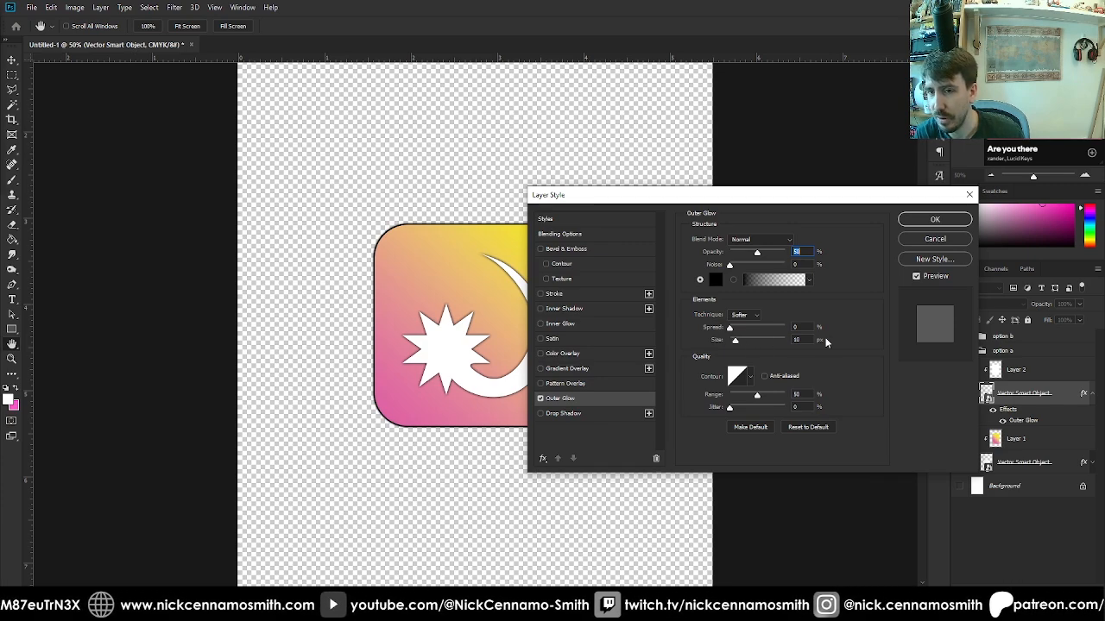
drag(759, 342, 735, 341)
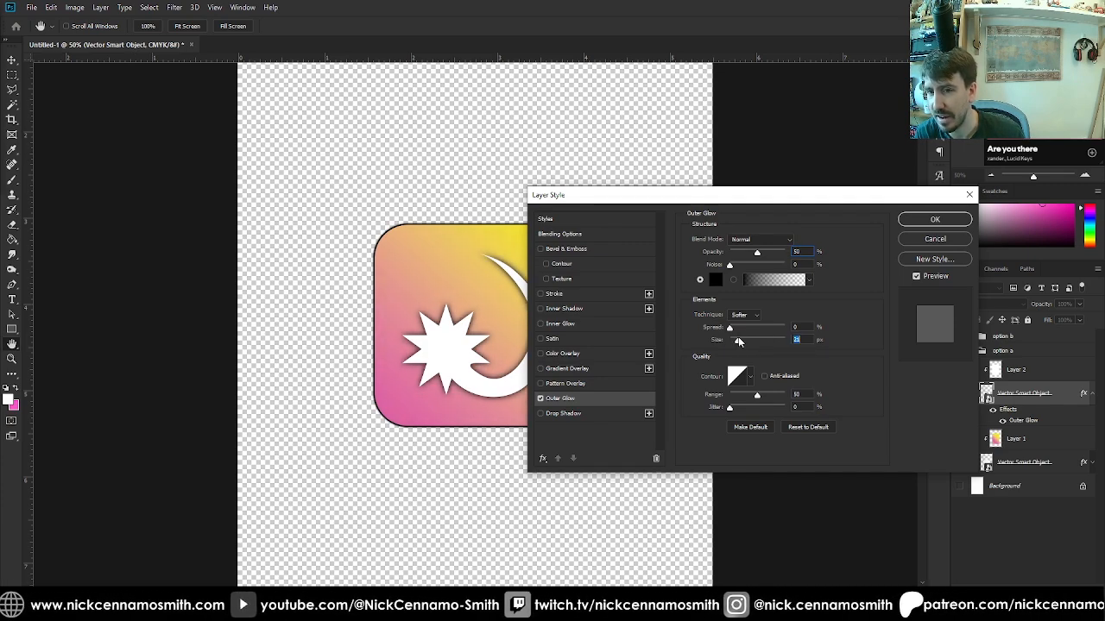
click(790, 339)
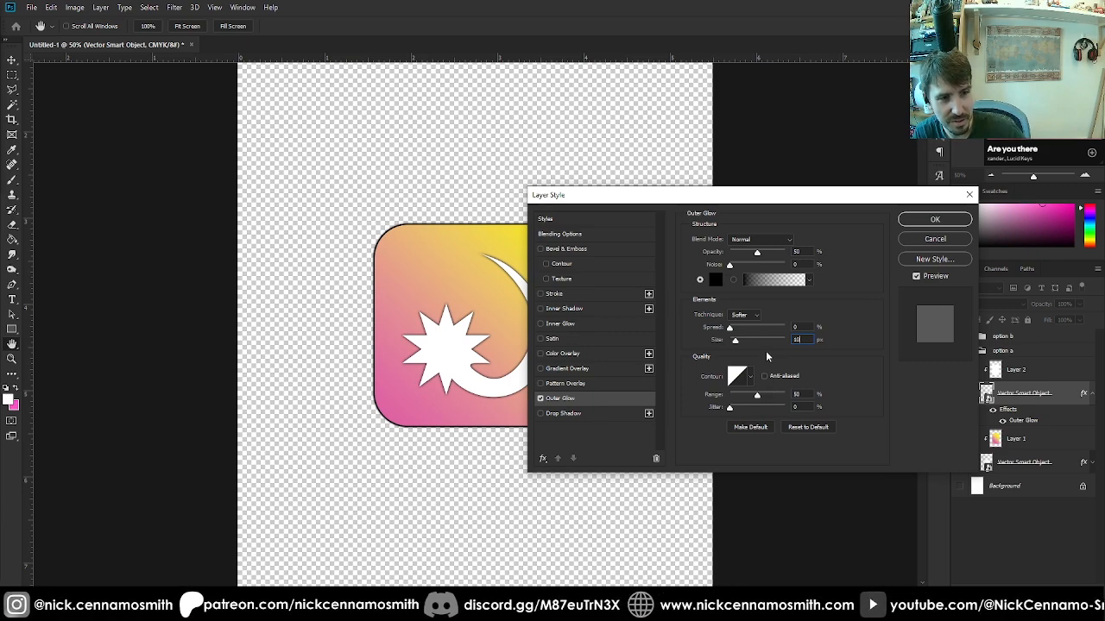
drag(729, 328, 777, 329)
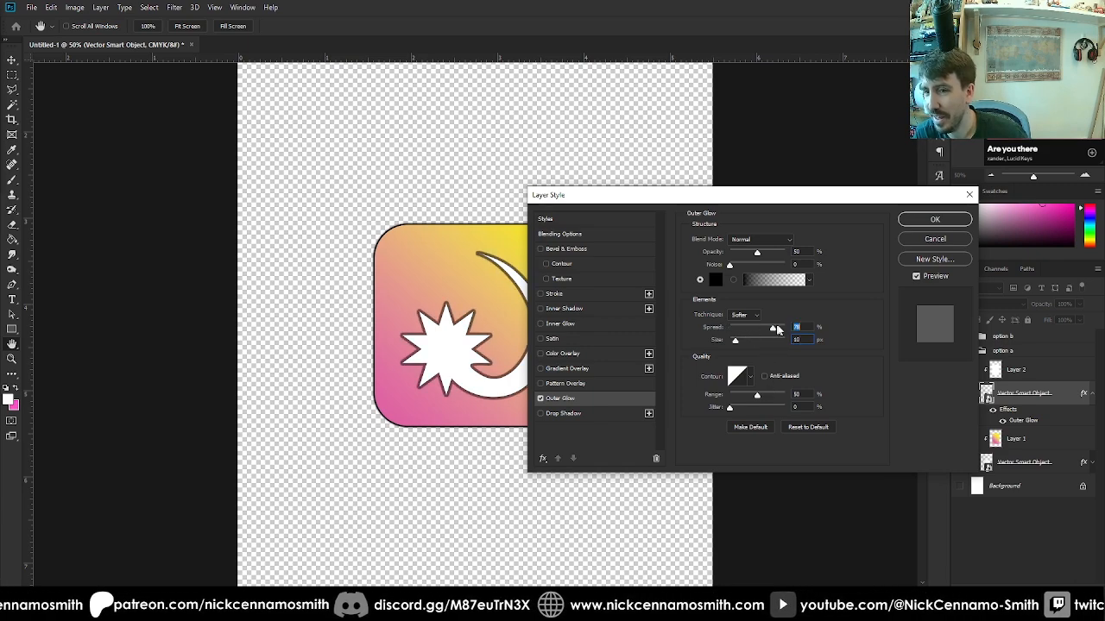
click(766, 241)
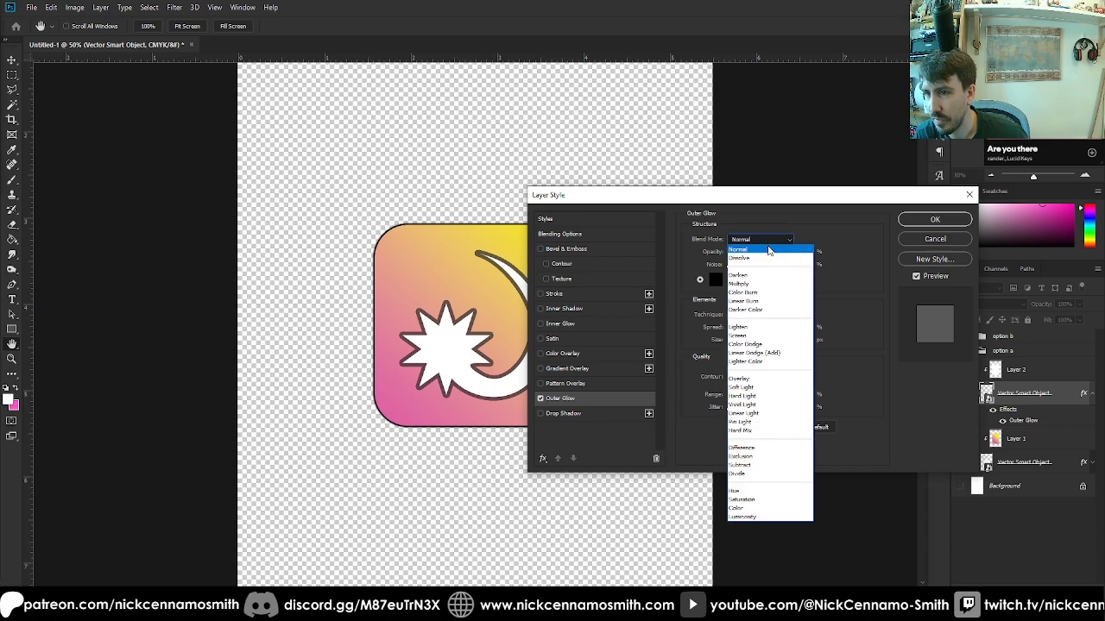
click(768, 250)
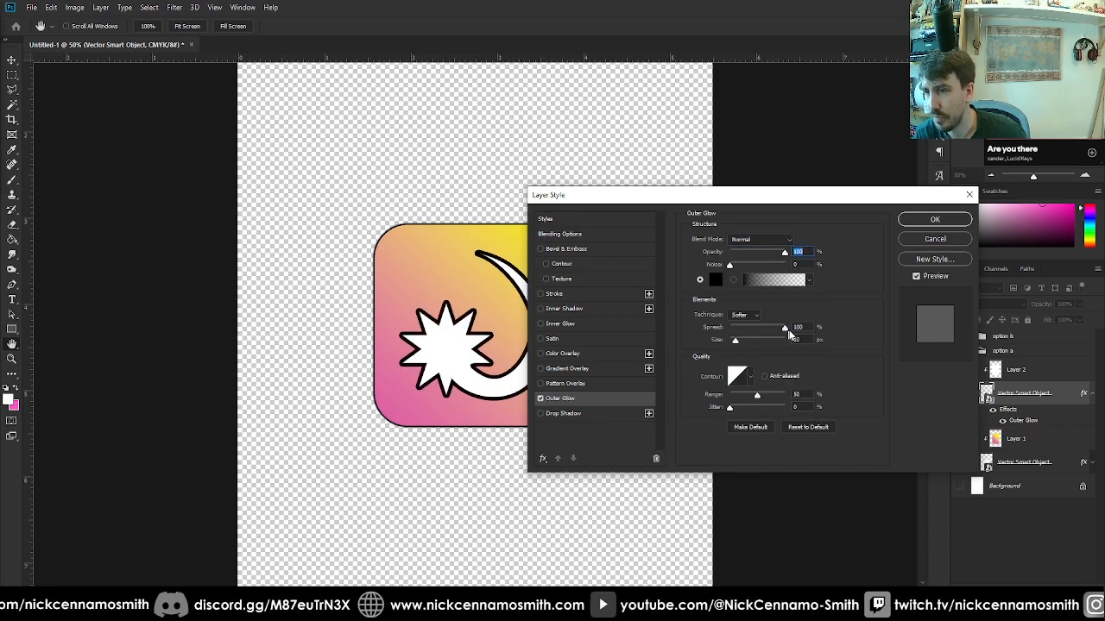
Set the star-and-crescent's outer glow size to 1 px and opacity to 75%, and apply the layer style
double_click(798, 339)
text(2)
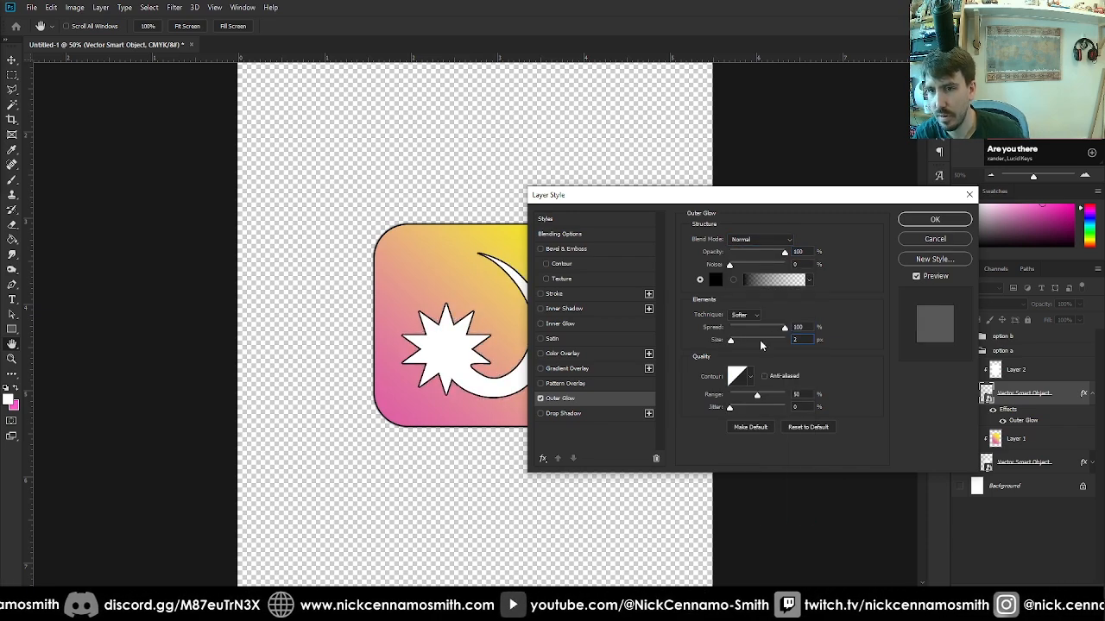
key(Return)
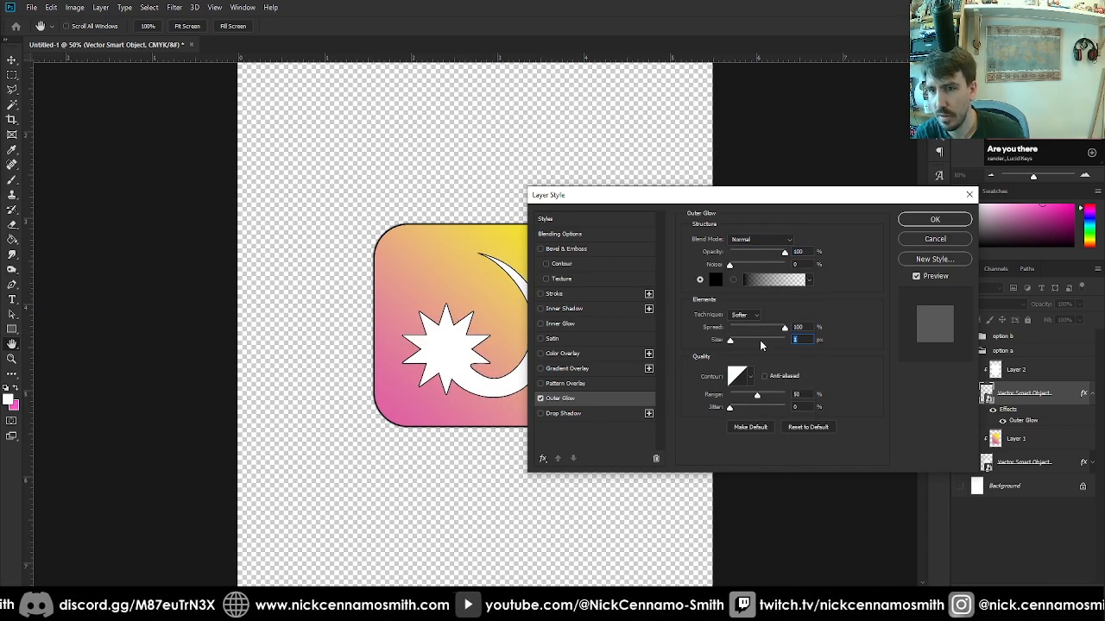
double_click(807, 251)
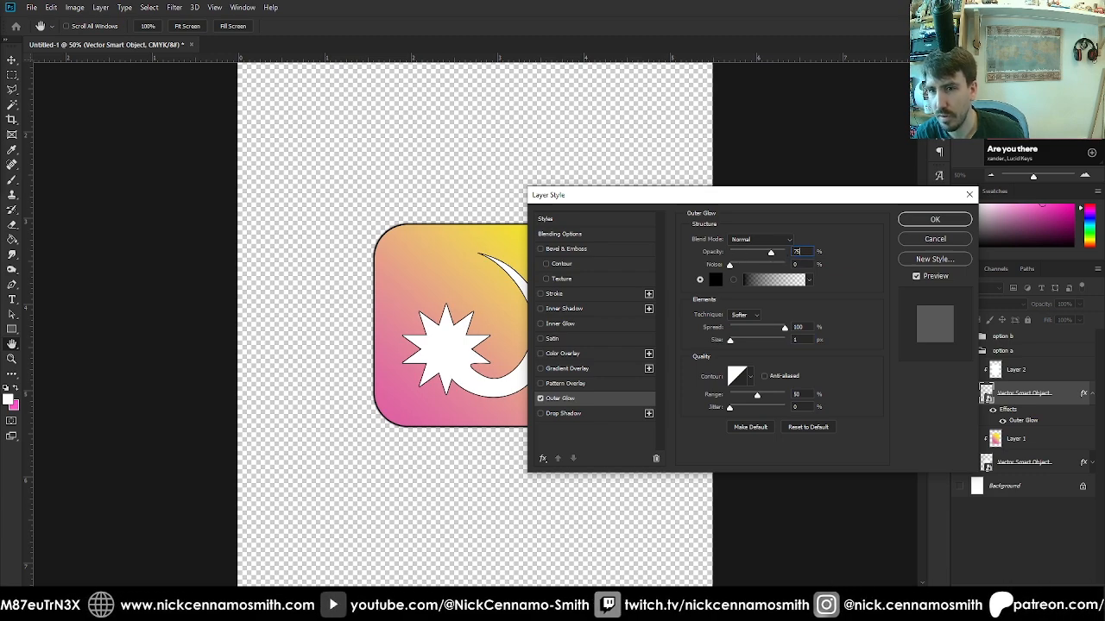
text(75)
key(Return)
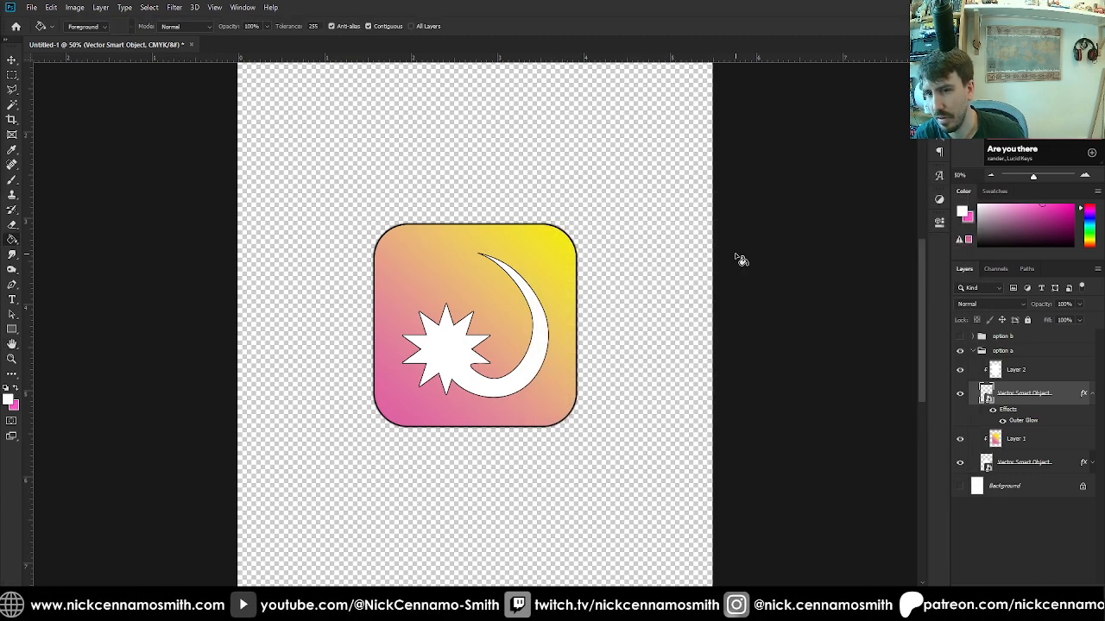
Show the white background layer and enlarge the option a group about its centre until the logo spans about 60% of the canvas width
key(ctrl+minus)
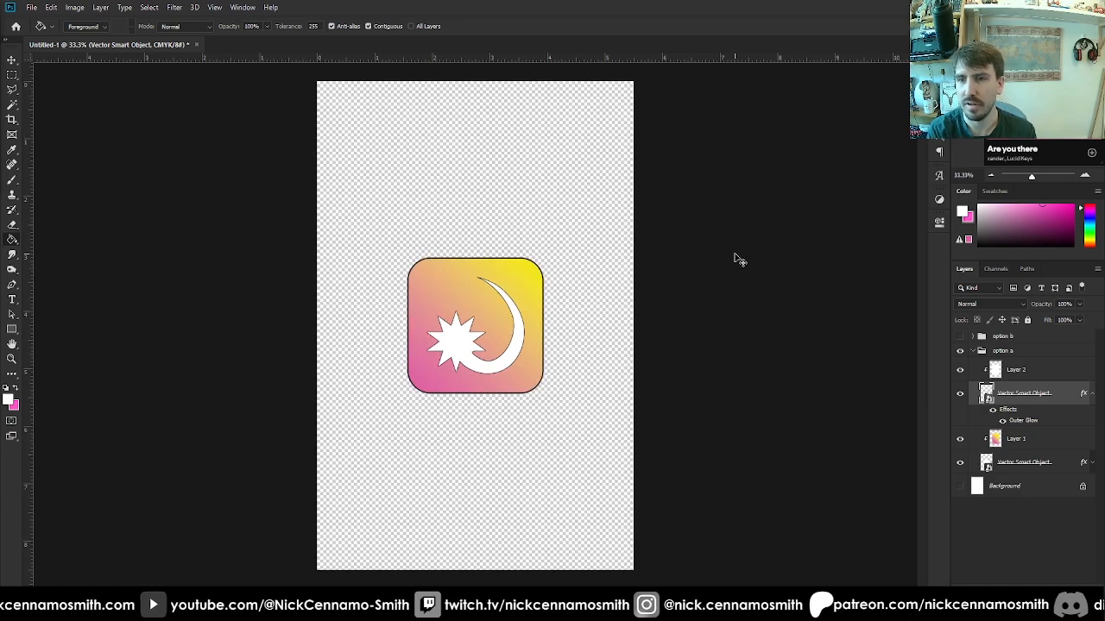
click(960, 487)
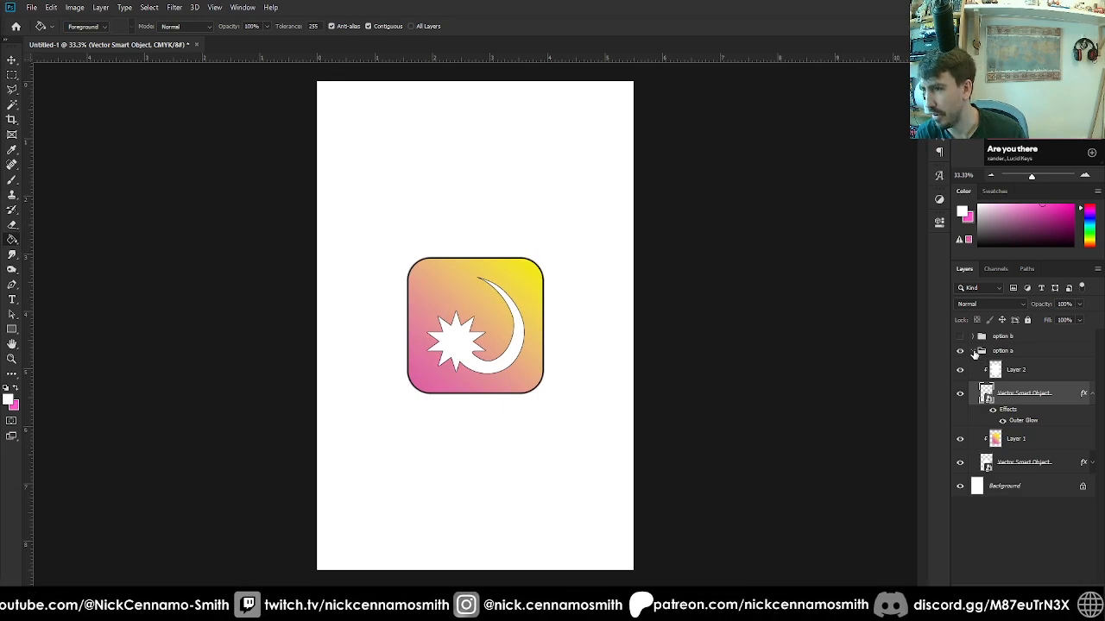
click(973, 351)
key(ctrl+t)
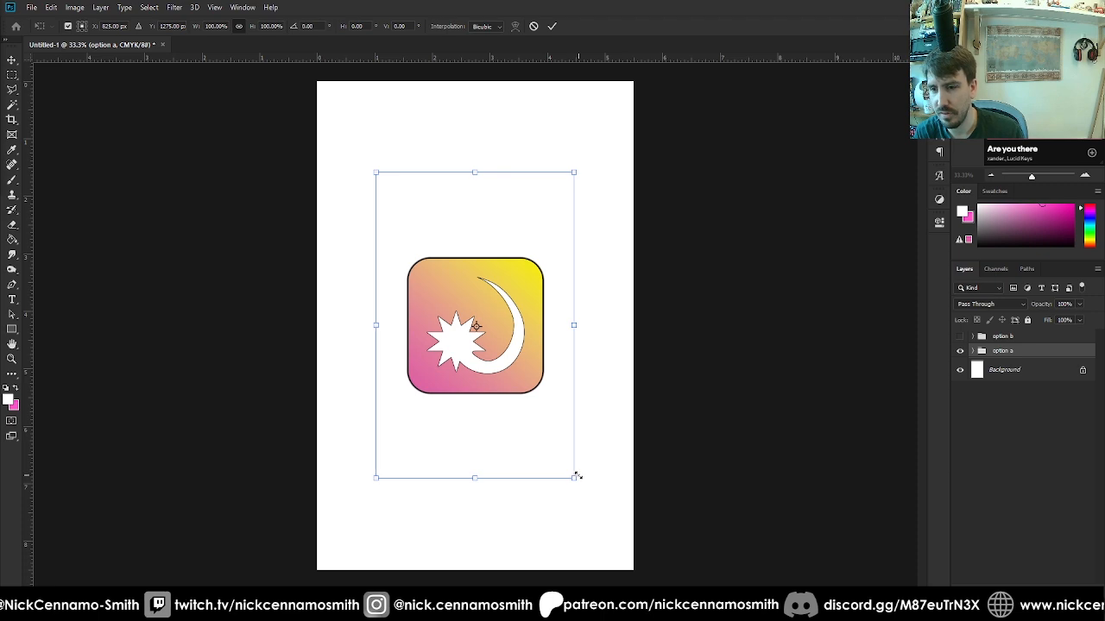
drag(577, 477, 643, 520)
key(Return)
key(g)
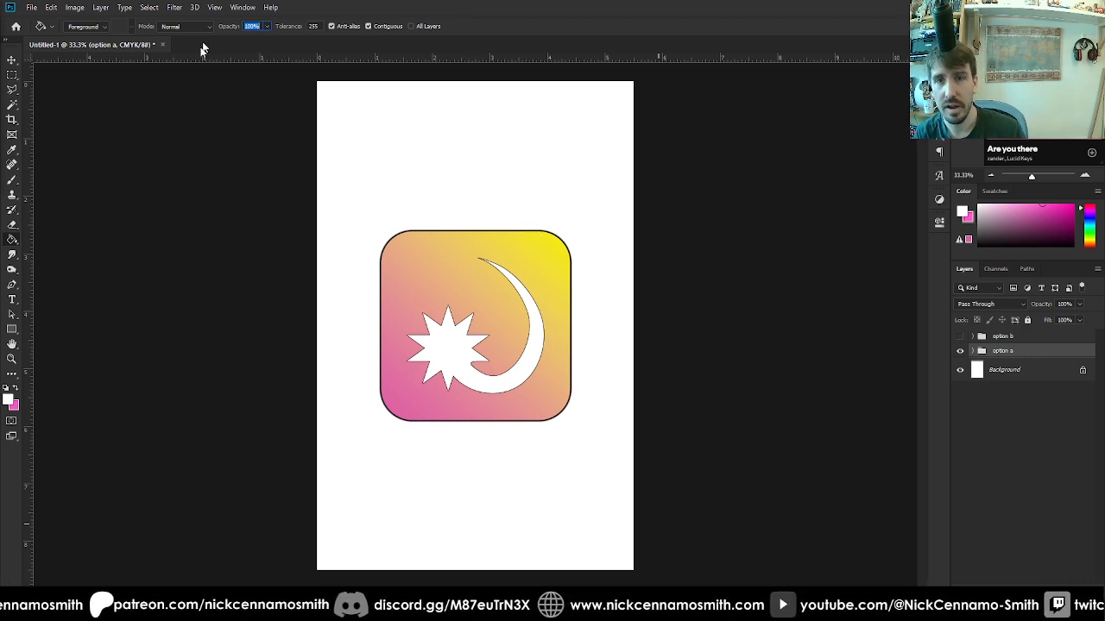
click(211, 216)
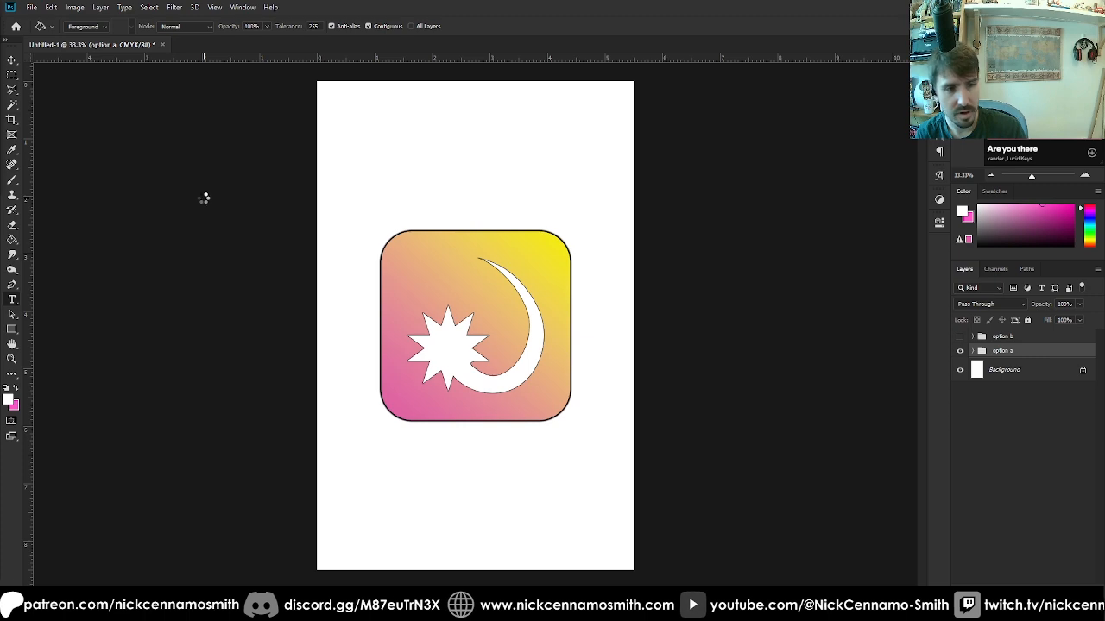
Add a centre-aligned text line above the logo, coloured pink (#df66a2) sampled from the gradient's lower-left corner
key(t)
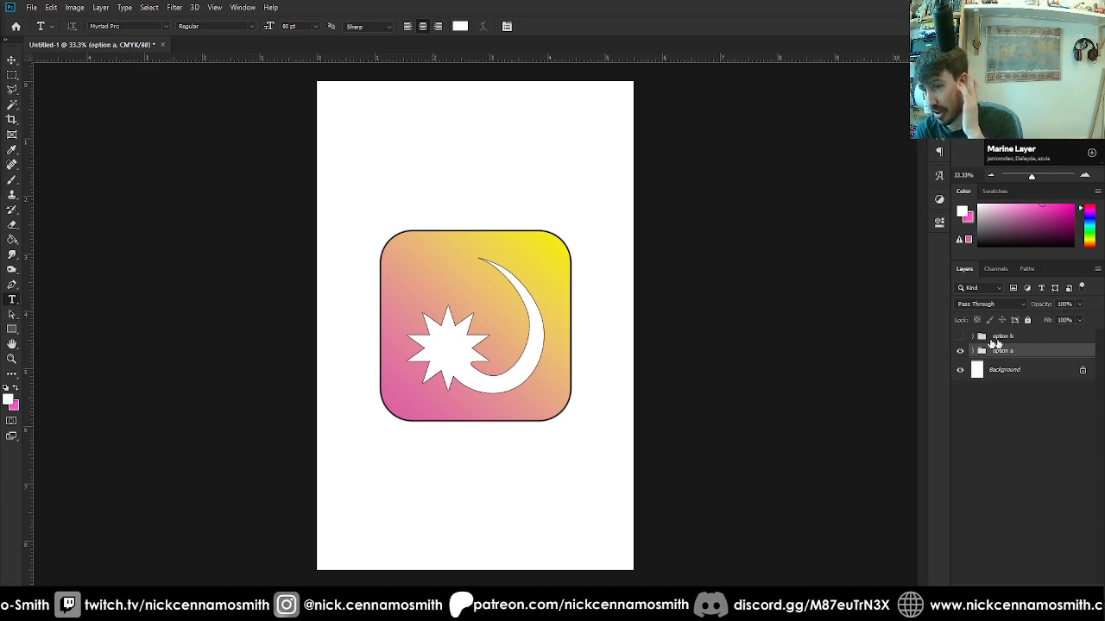
click(490, 183)
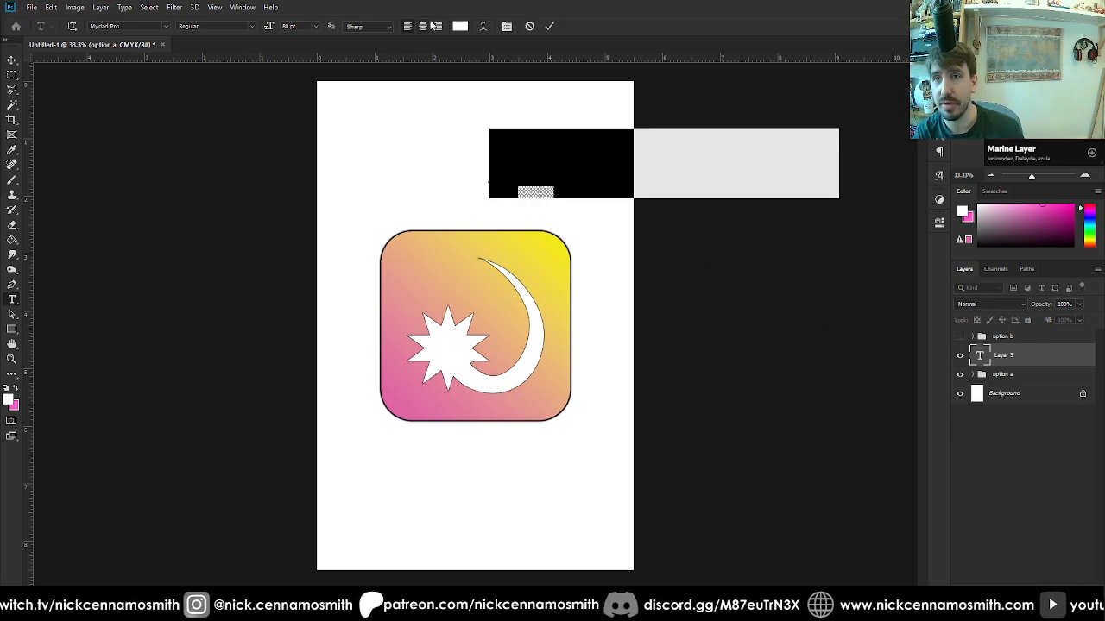
click(422, 25)
click(460, 26)
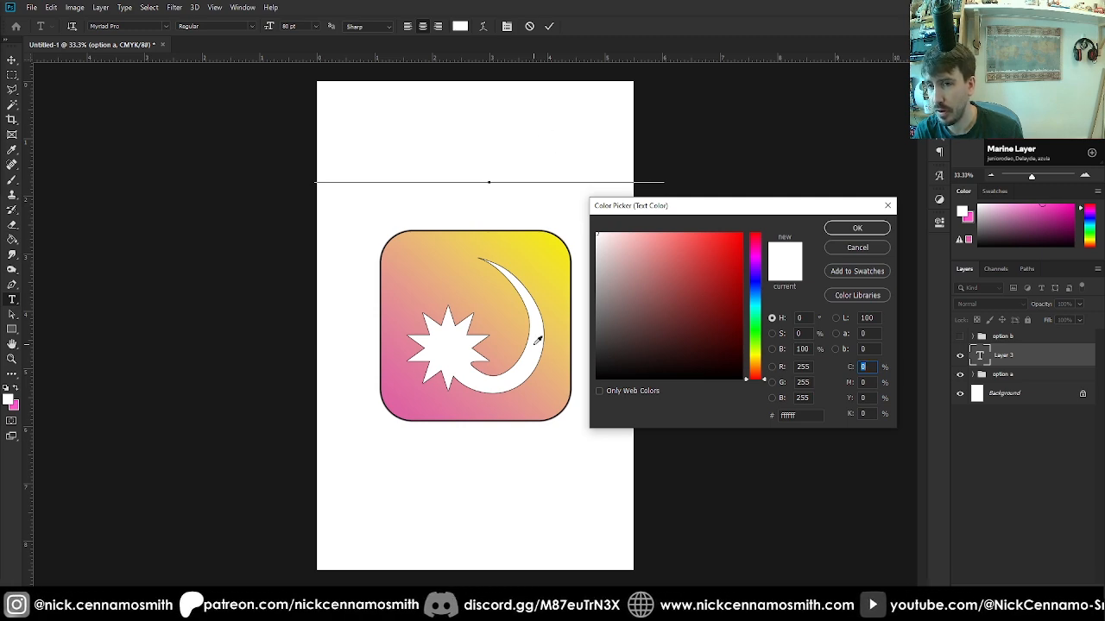
click(401, 404)
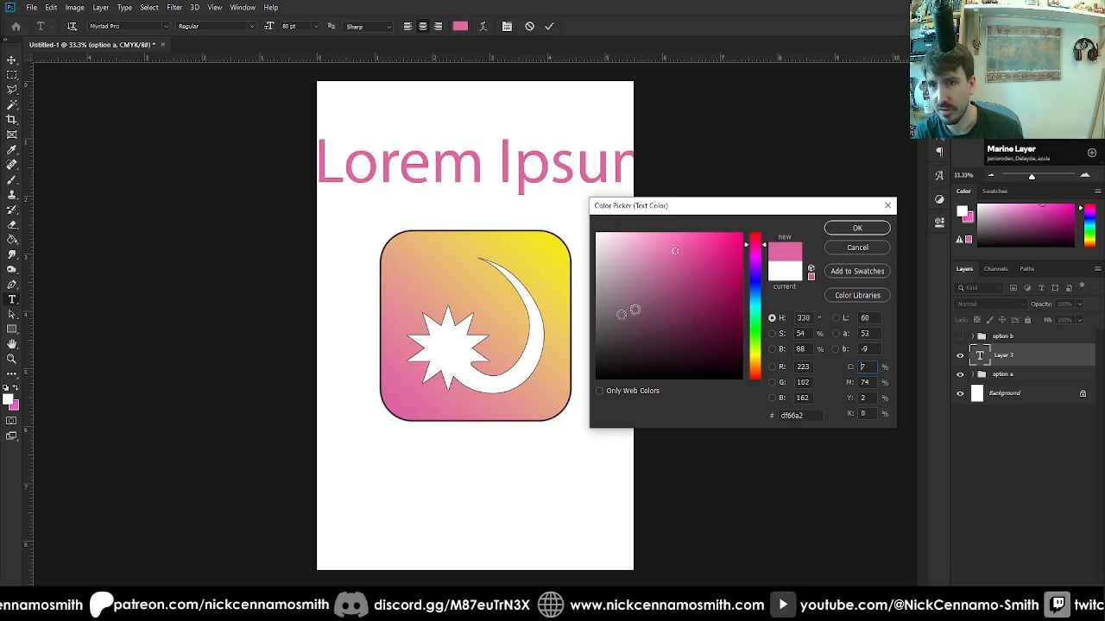
click(852, 228)
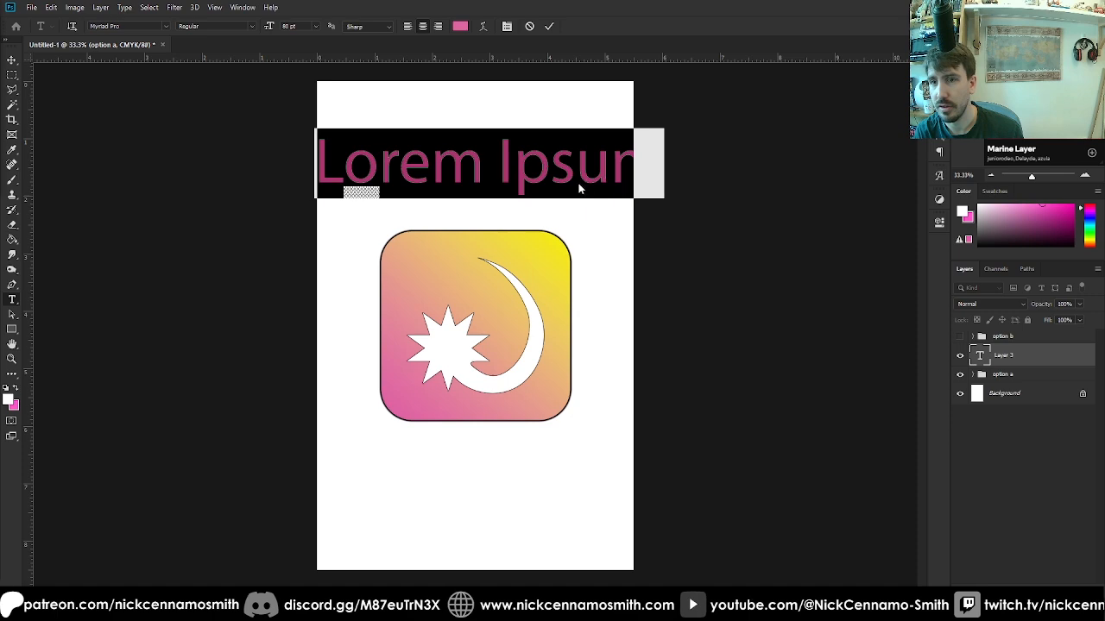
Centre the text layer horizontally on the canvas and move it up slightly, farther from the logo
click(12, 60)
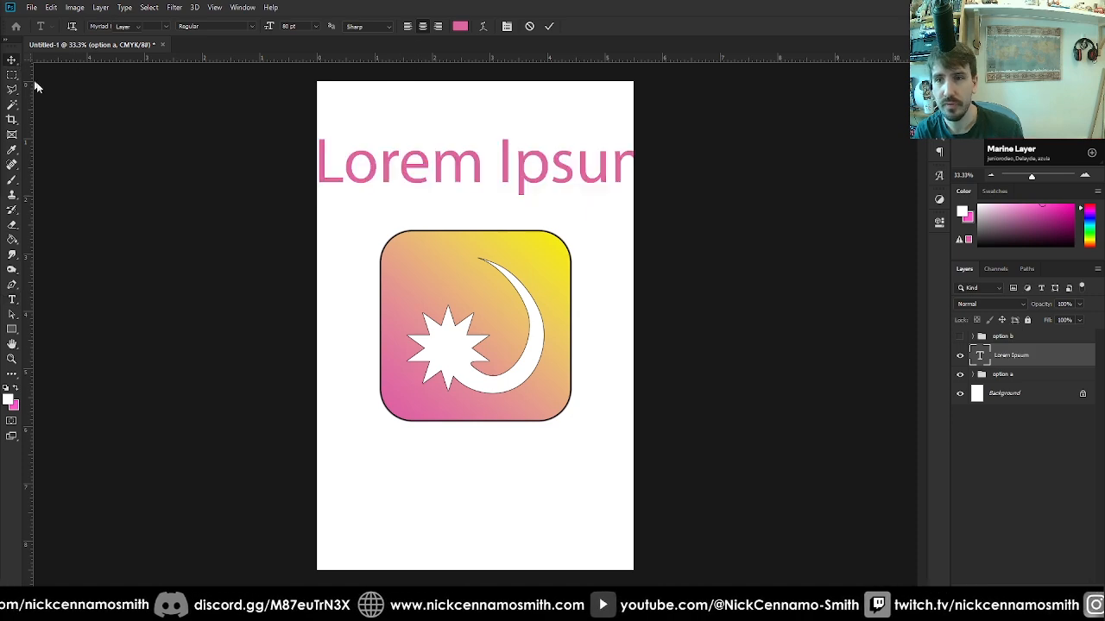
key(ctrl+a)
click(262, 26)
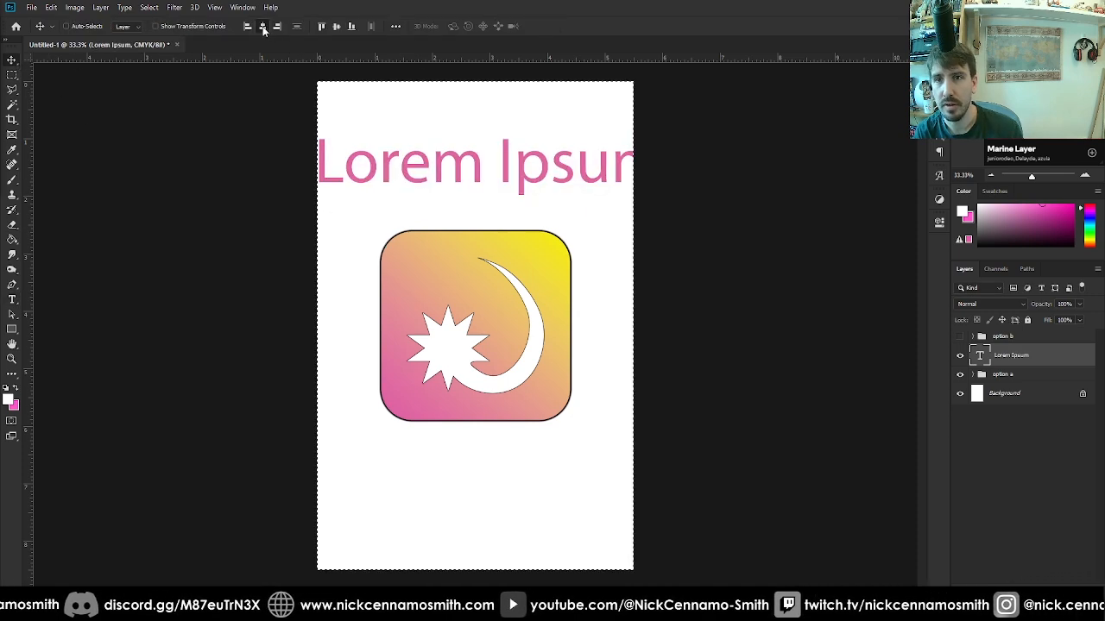
key(ctrl+d)
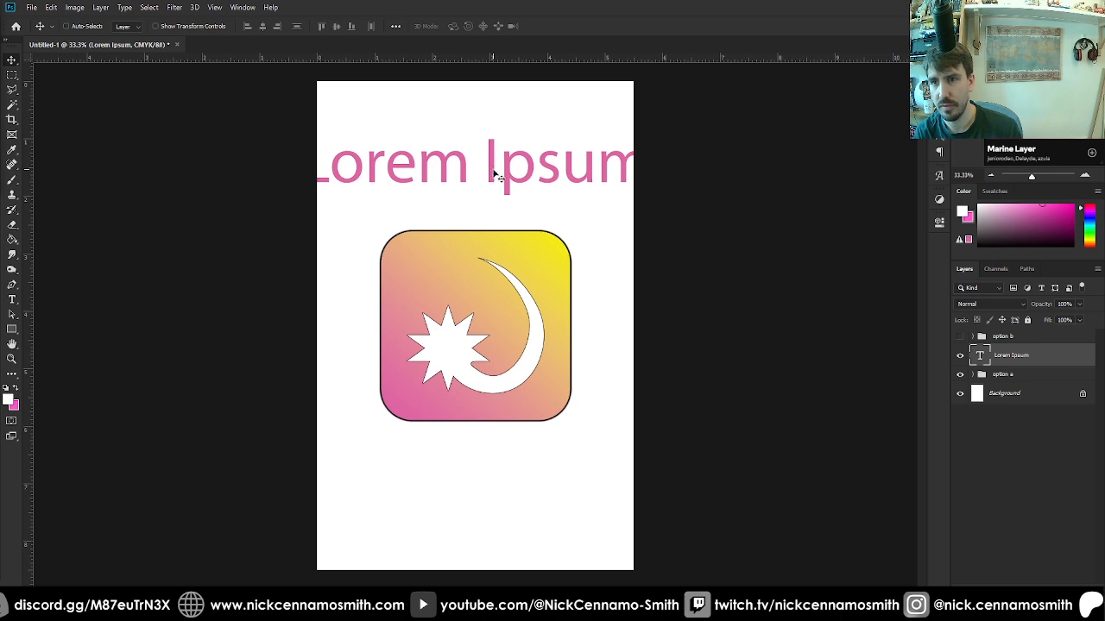
drag(494, 167, 497, 153)
Replace the placeholder text with "The Dating App", breaking the line before "App"
key(t)
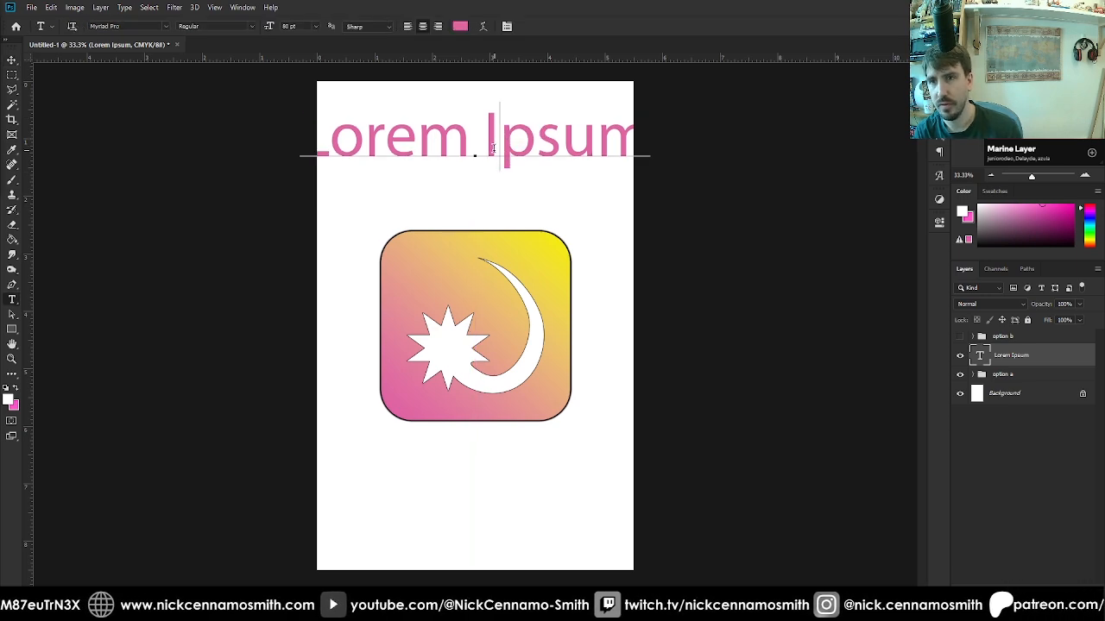
click(512, 151)
key(ctrl+a)
text(The)
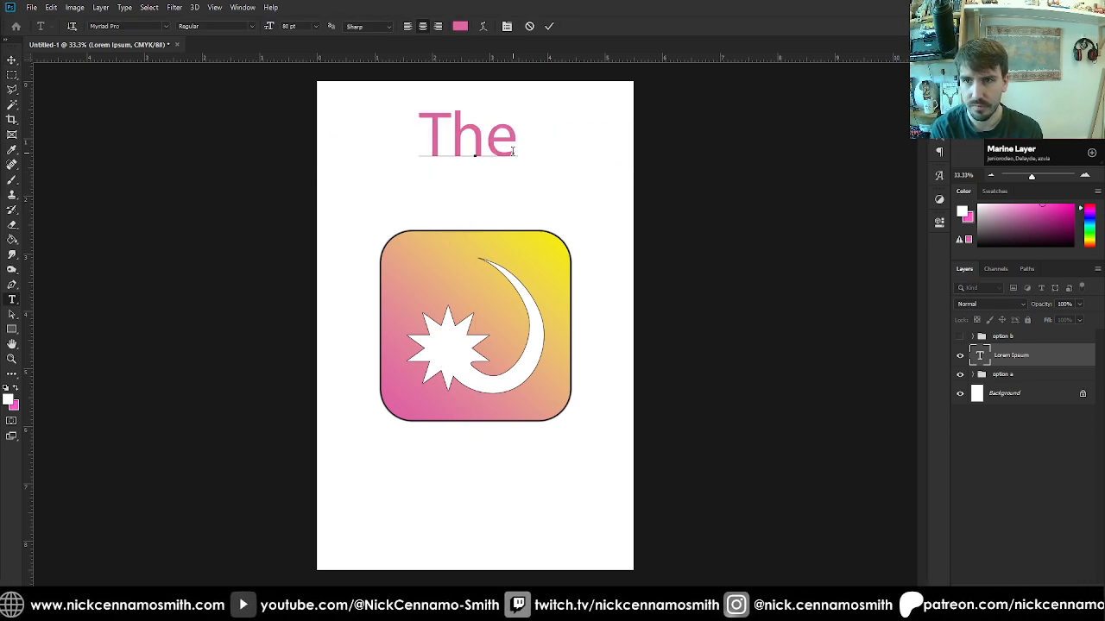
text( Dating)
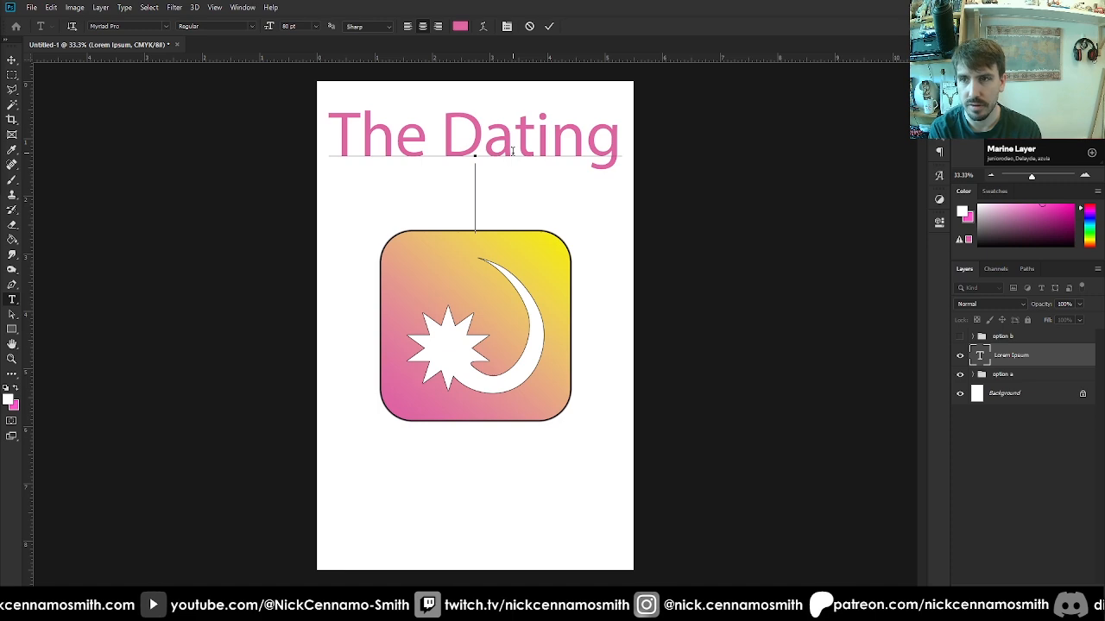
key(Return)
text(App)
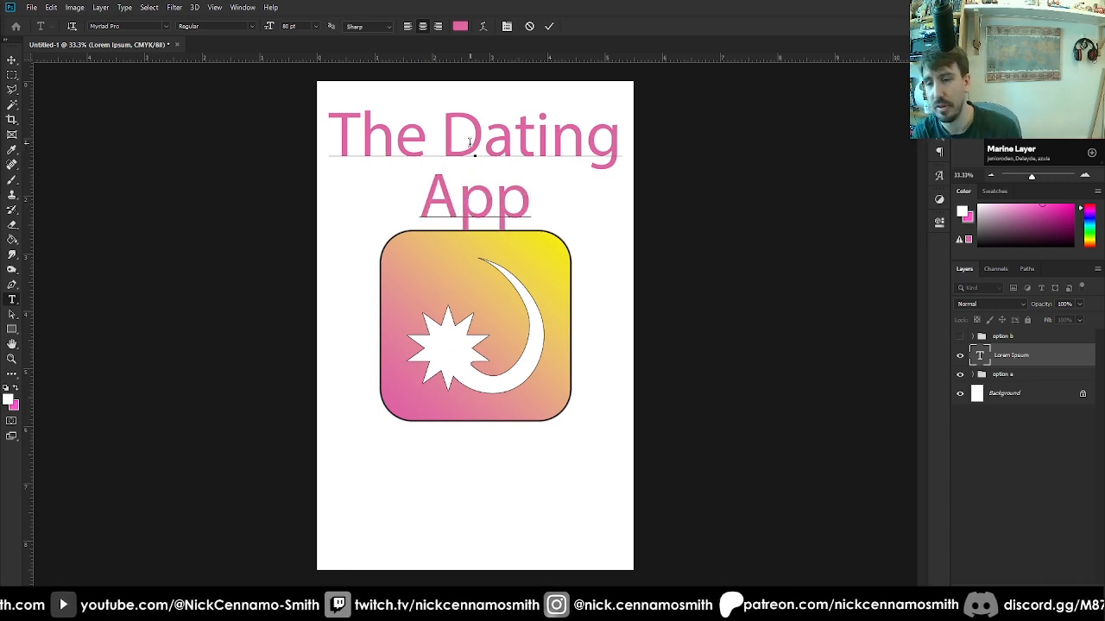
Reduce the font size of the whole title to 60 pt
key(ctrl+a)
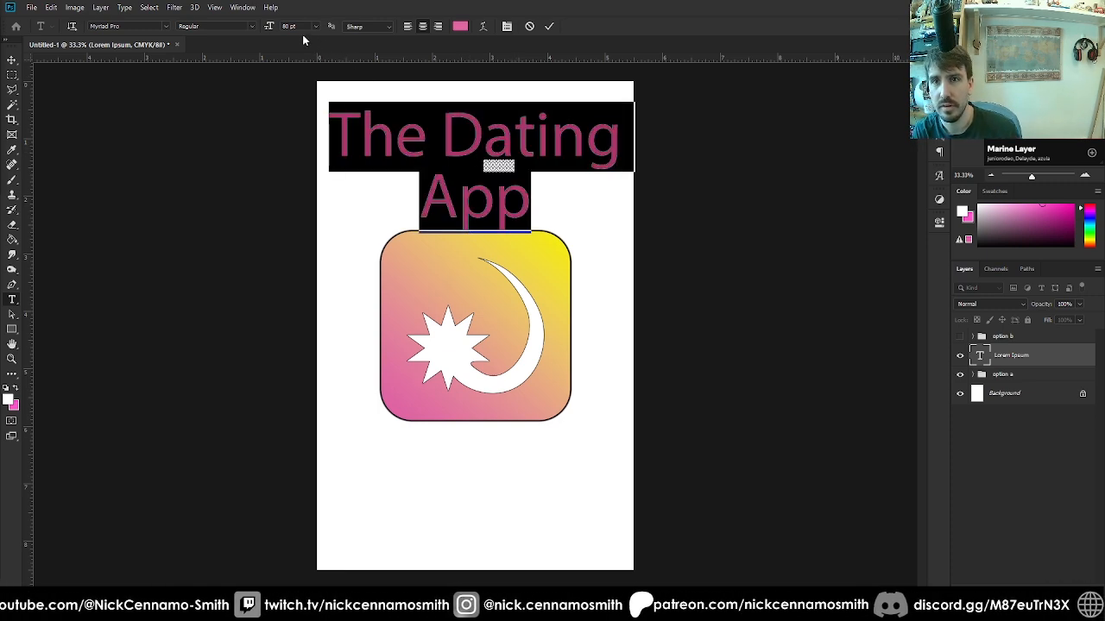
click(297, 26)
key(shift+Down)
key(shift+Down)
key(shift+Down)
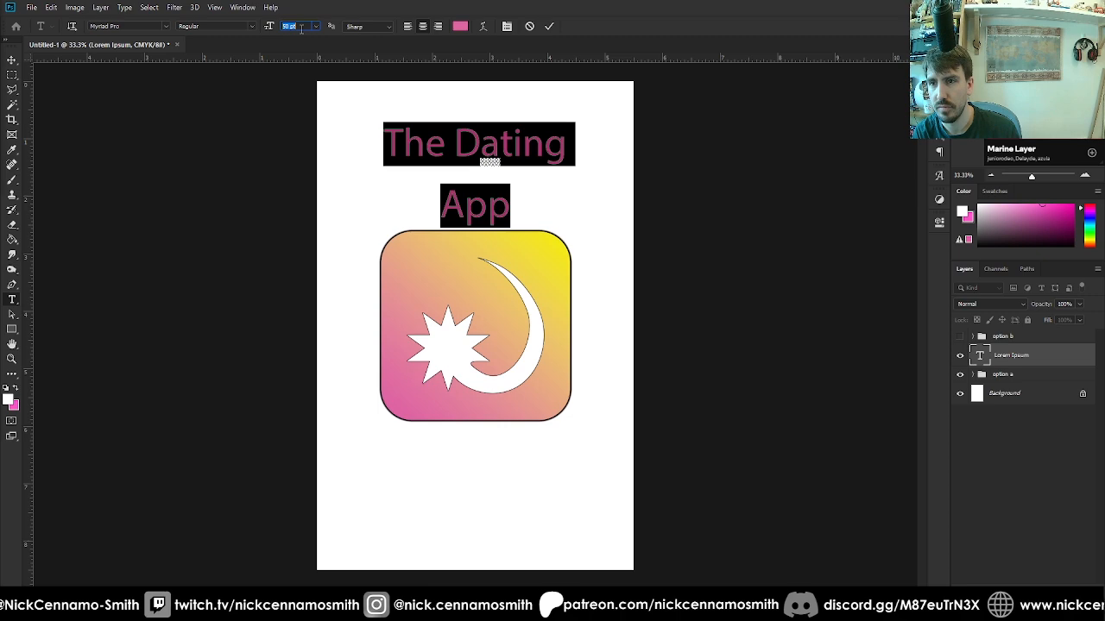
key(shift+Up)
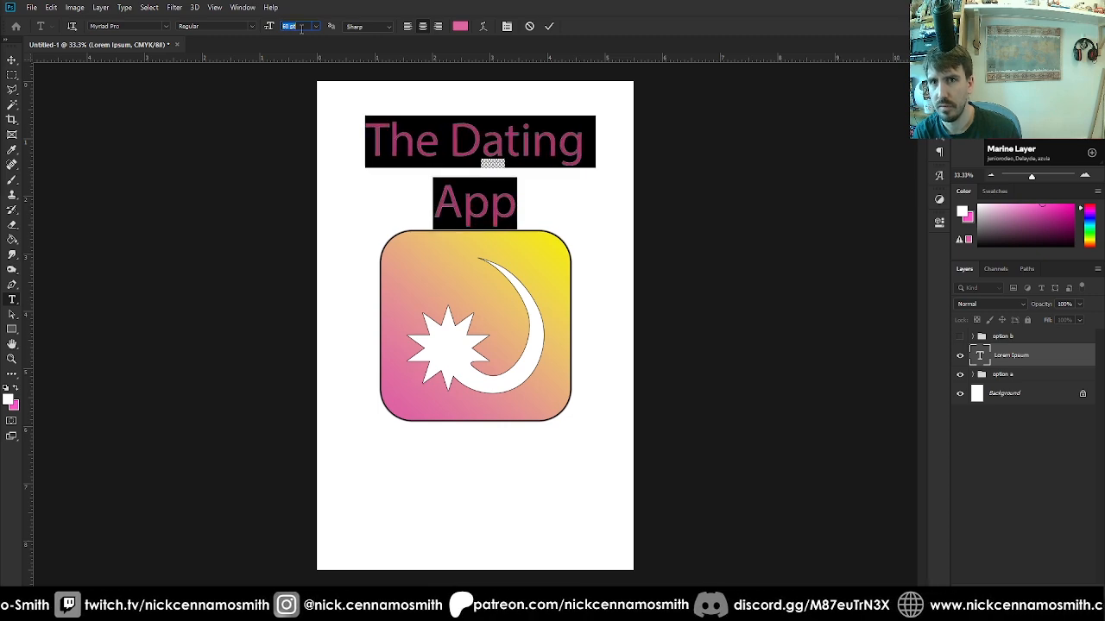
Join the title onto one line and delete "The" so it reads "Dating App"
click(436, 207)
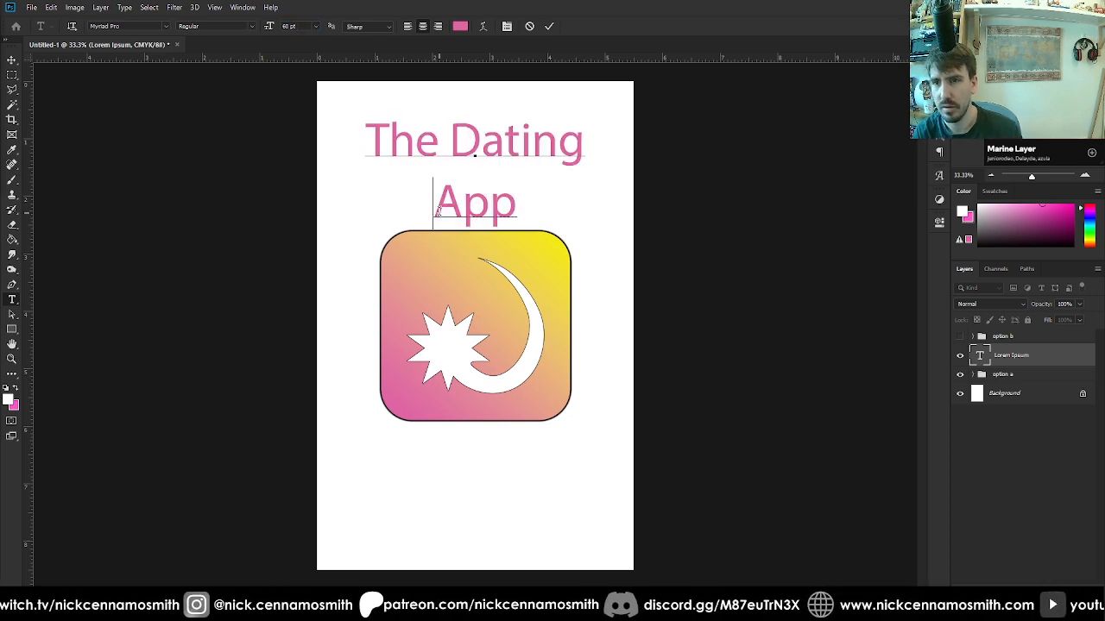
key(Left)
key(Delete)
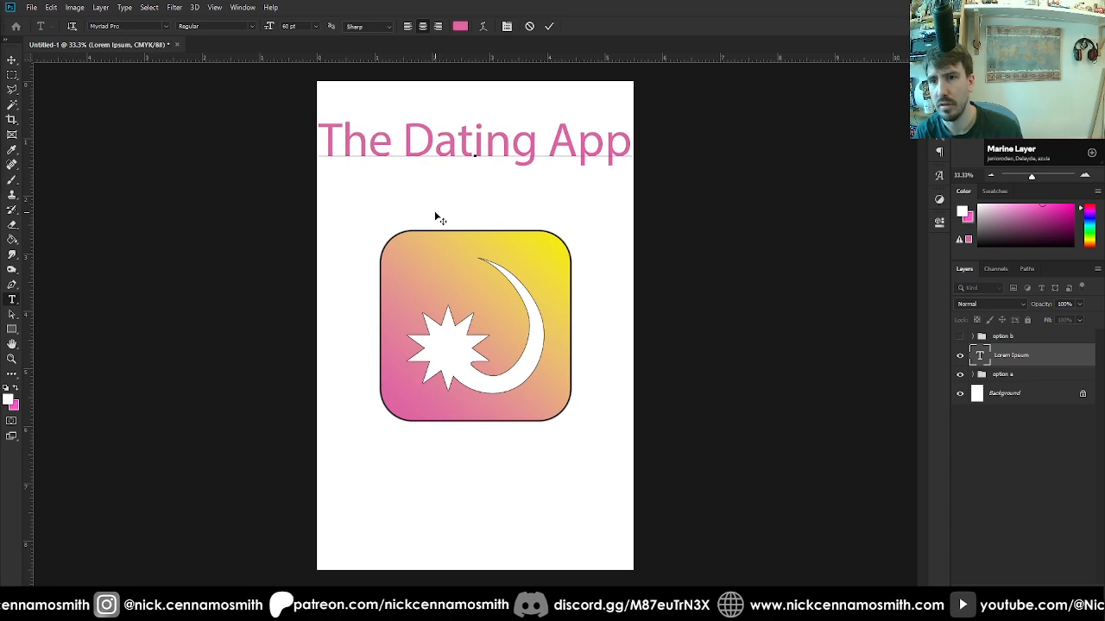
click(411, 151)
key(BackSpace)
key(BackSpace)
key(BackSpace)
key(BackSpace)
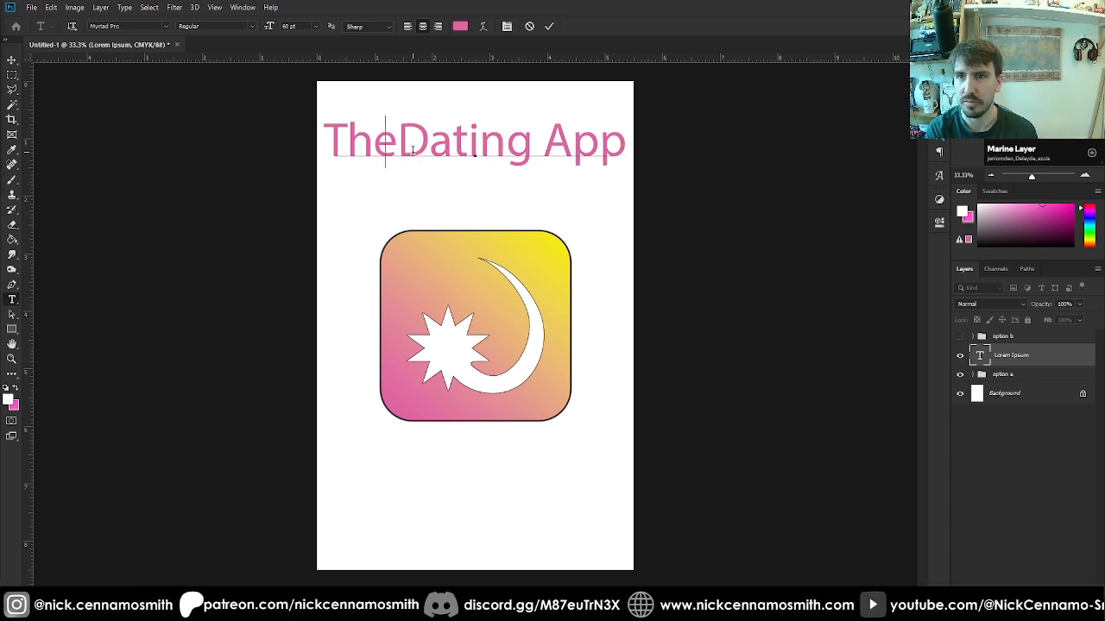
Set the font size of the "Dating App" title to 70 pt
key(ctrl+a)
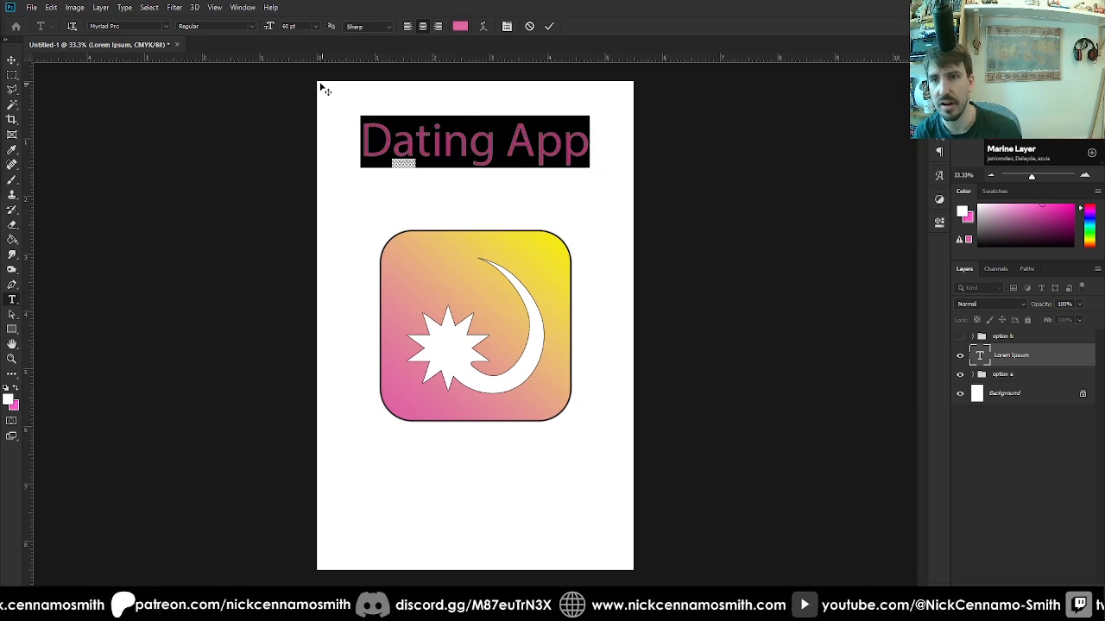
click(302, 26)
text(70)
key(Return)
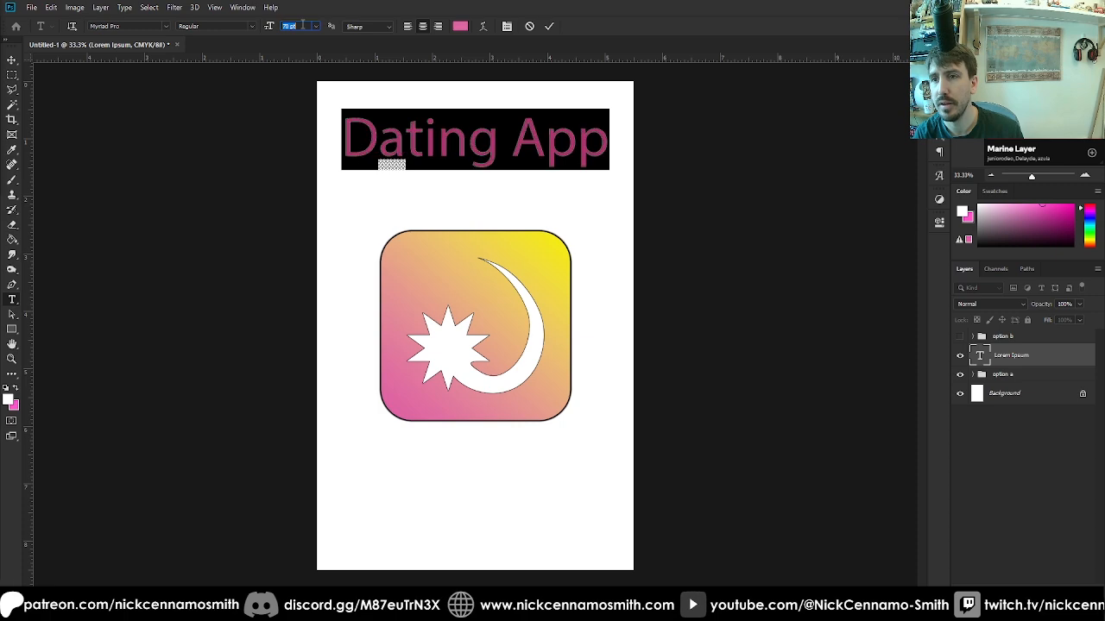
Commit the 70 pt title and move it straight down, closer to the icon, keeping it horizontally centred
click(12, 60)
drag(393, 142, 462, 183)
key(ctrl+plus)
scroll(461, 182, up, 2)
key(ctrl+plus)
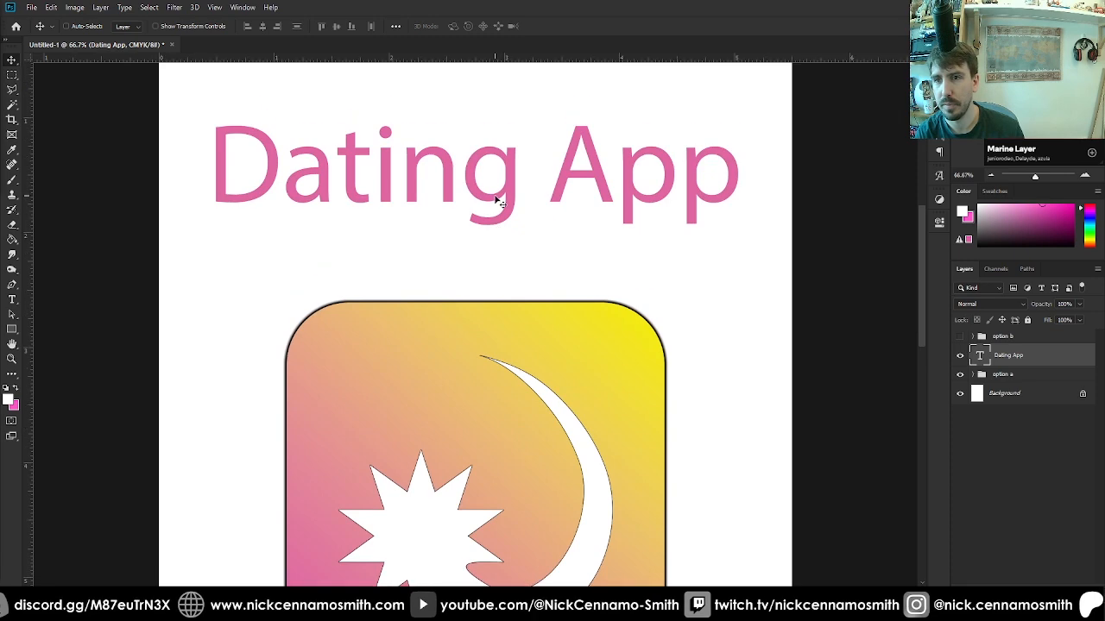
scroll(501, 202, up, 3)
key(ctrl+t)
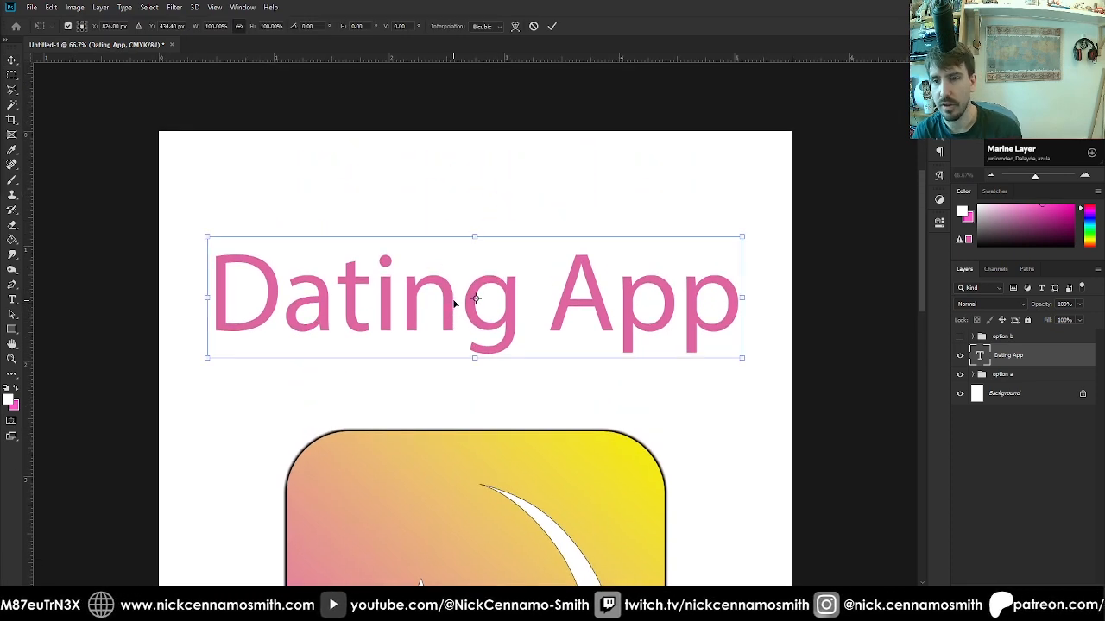
key(Return)
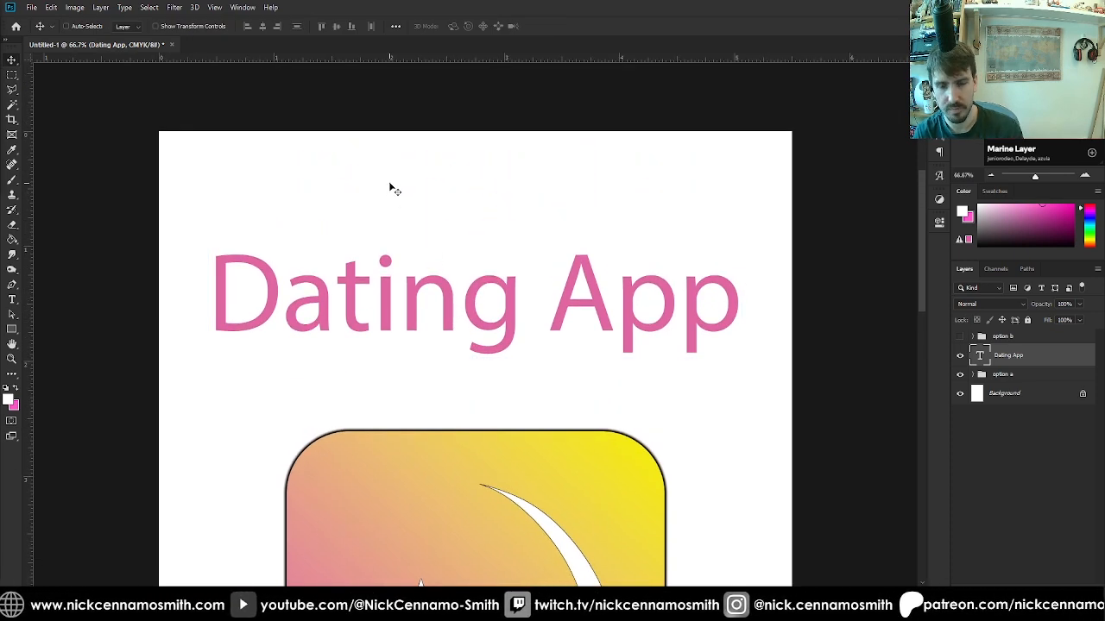
Preview the installed fonts on the "Dating App" title and apply Acumin Variable Concept
key(t)
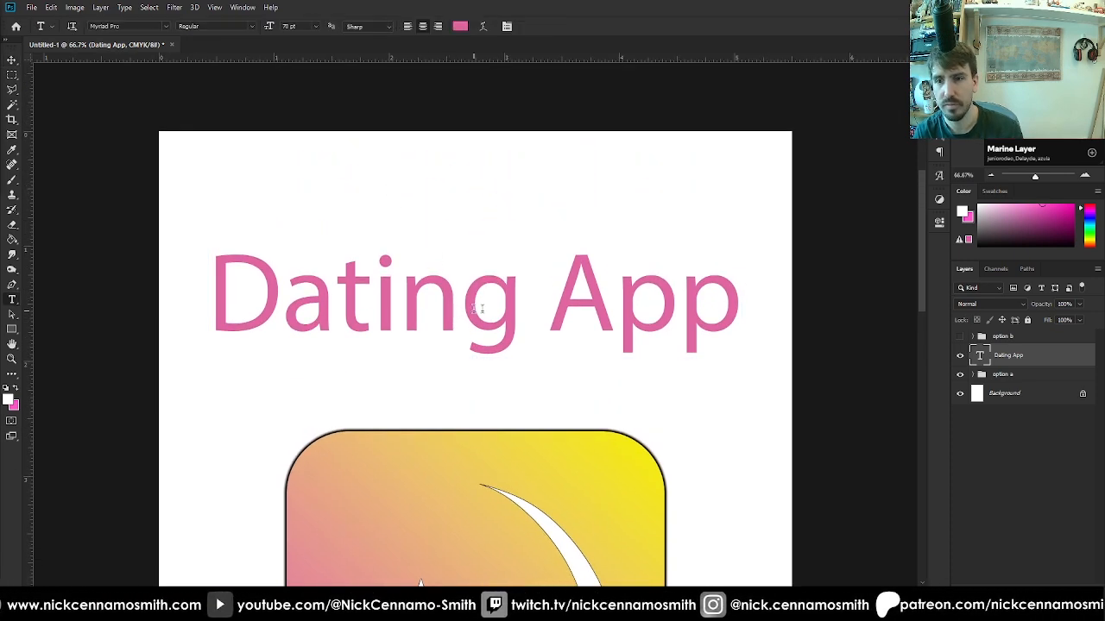
click(164, 27)
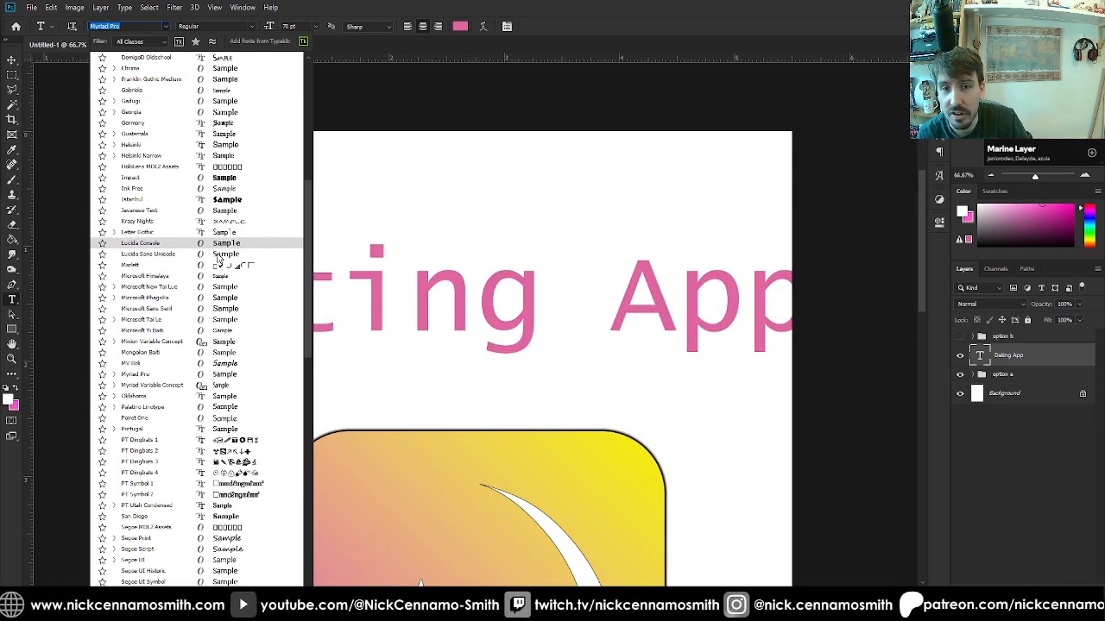
scroll(185, 357, down, 1)
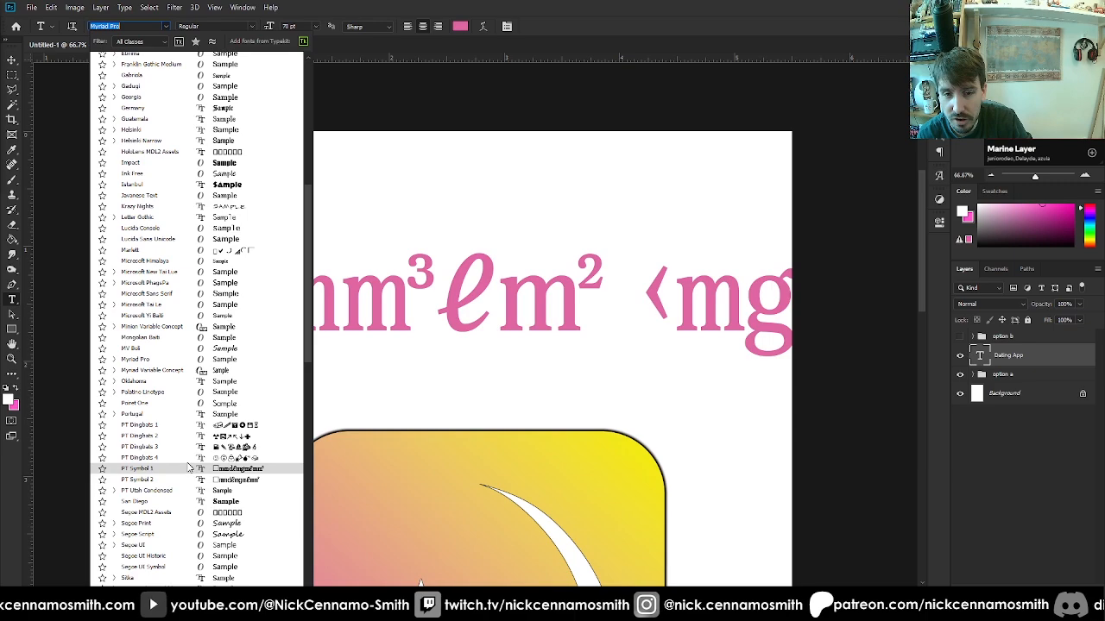
key(Up)
key(Up)
key(Up)
key(Up)
key(Up)
key(Up)
key(Up)
key(Up)
key(Up)
key(Up)
key(Up)
key(Up)
key(Up)
key(Up)
key(Up)
key(Up)
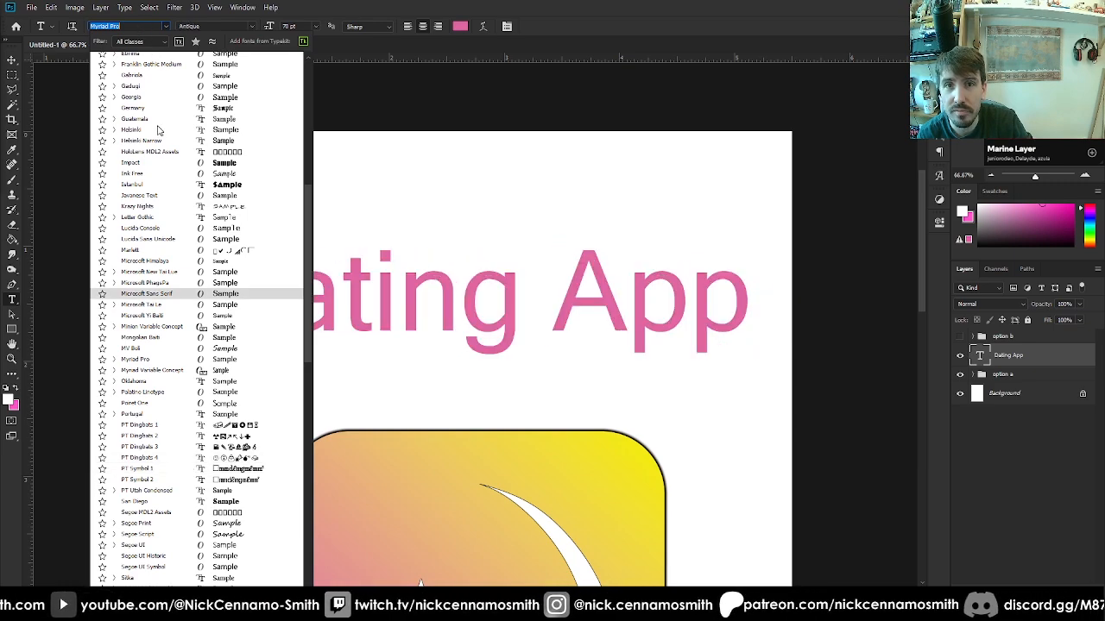
scroll(160, 118, up, 3)
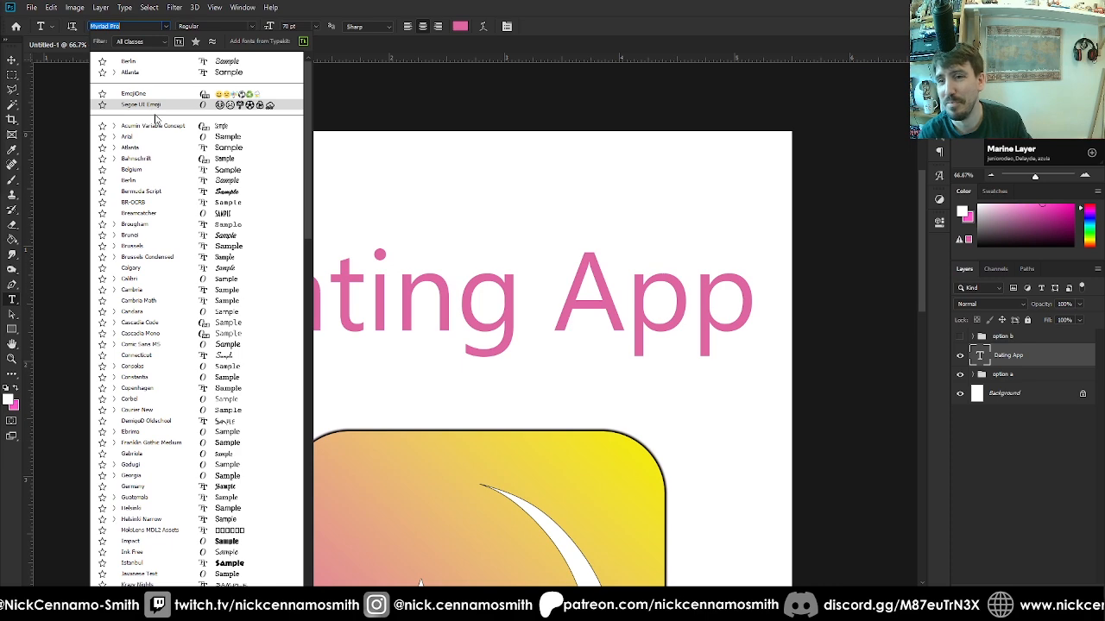
key(Escape)
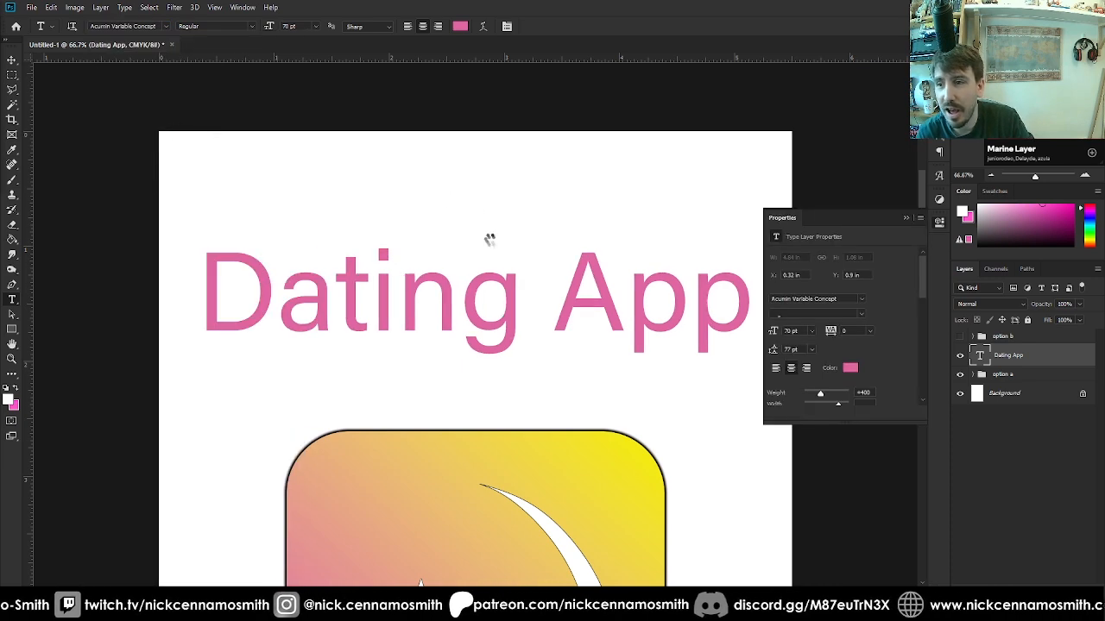
Select the whole "Dating App" title and compare the Belgium, Berlin and Bermuda Script fonts on it
click(517, 311)
key(ctrl+a)
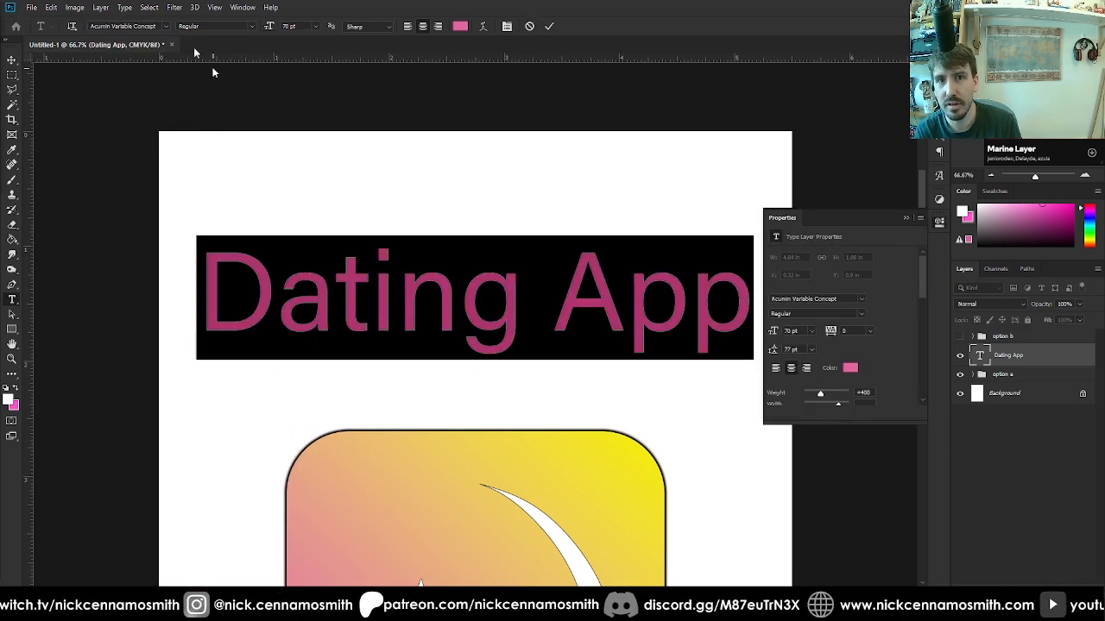
click(845, 297)
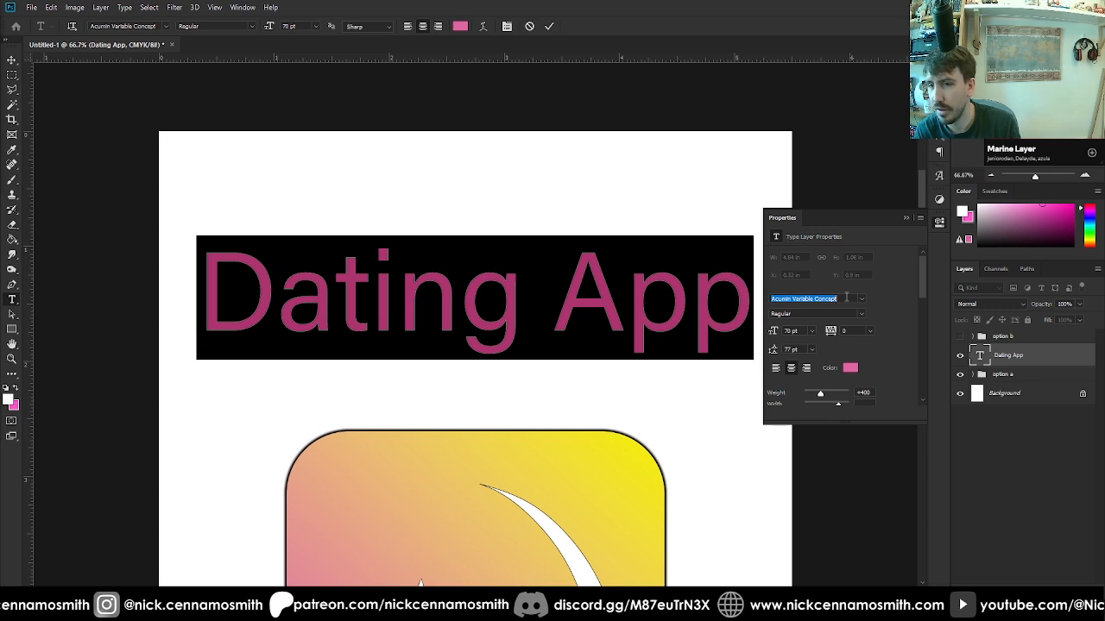
key(Down)
key(Down)
key(Down)
key(Down)
key(Down)
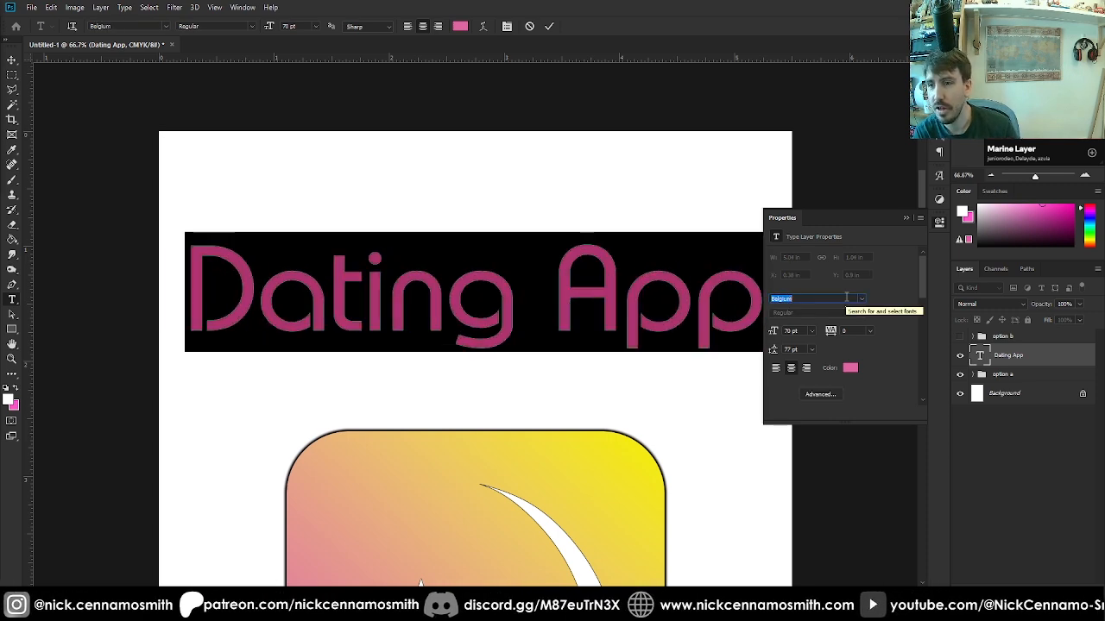
key(Down)
key(Up)
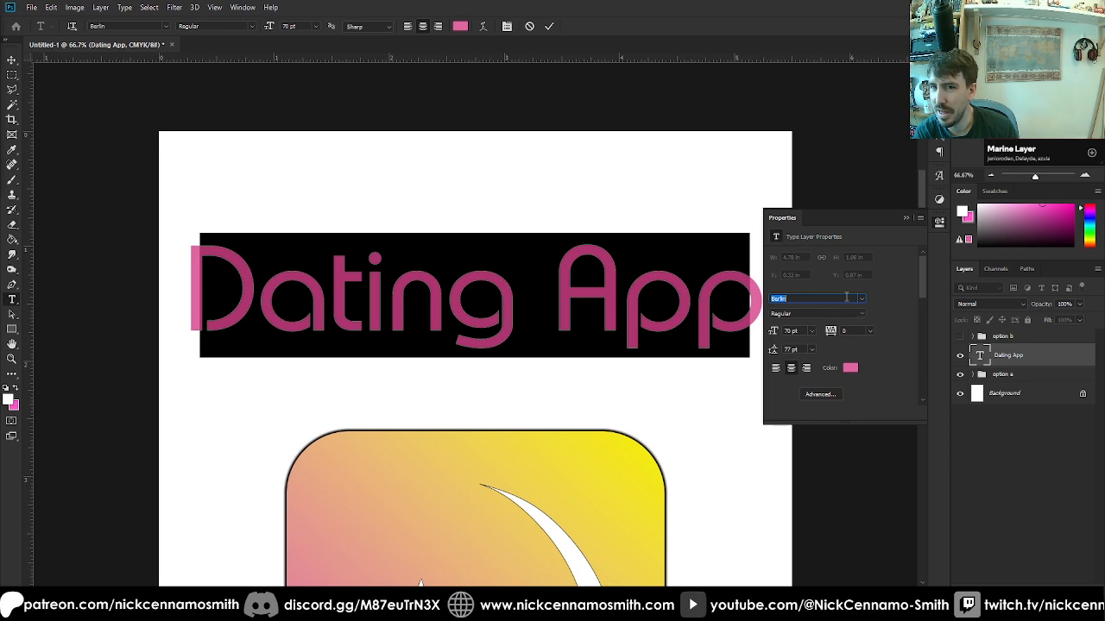
key(Down)
key(Up)
key(Down)
key(Up)
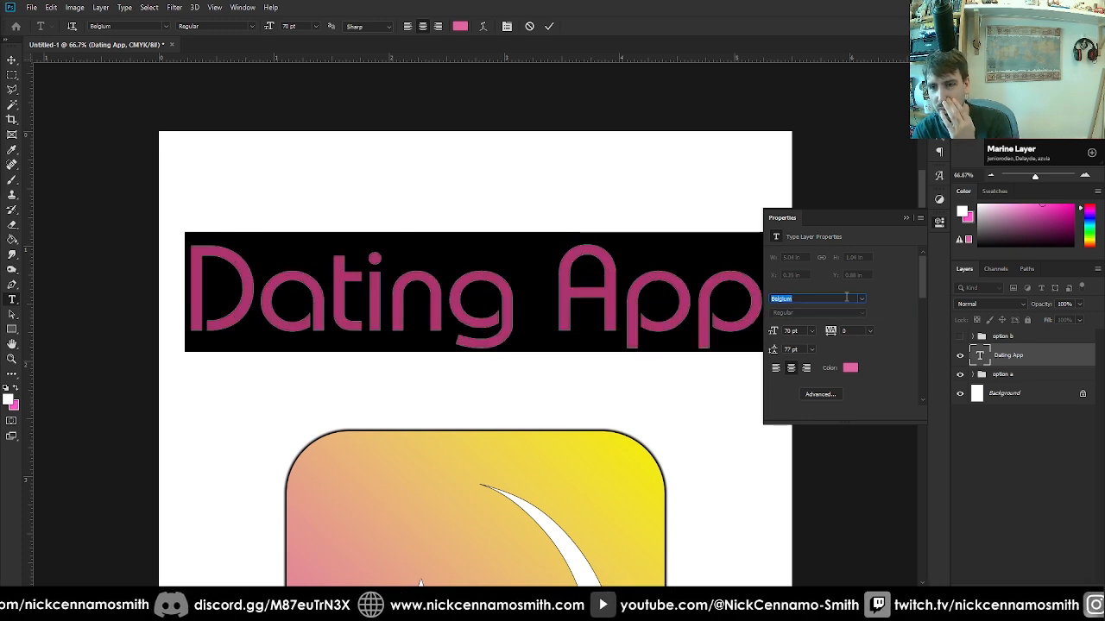
key(Down)
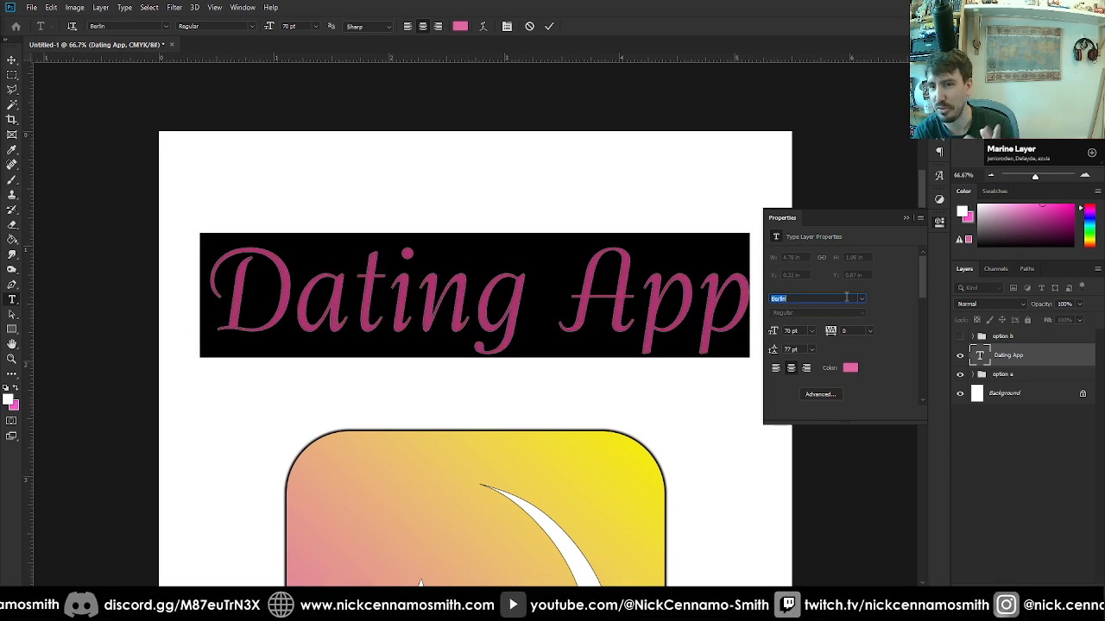
key(Down)
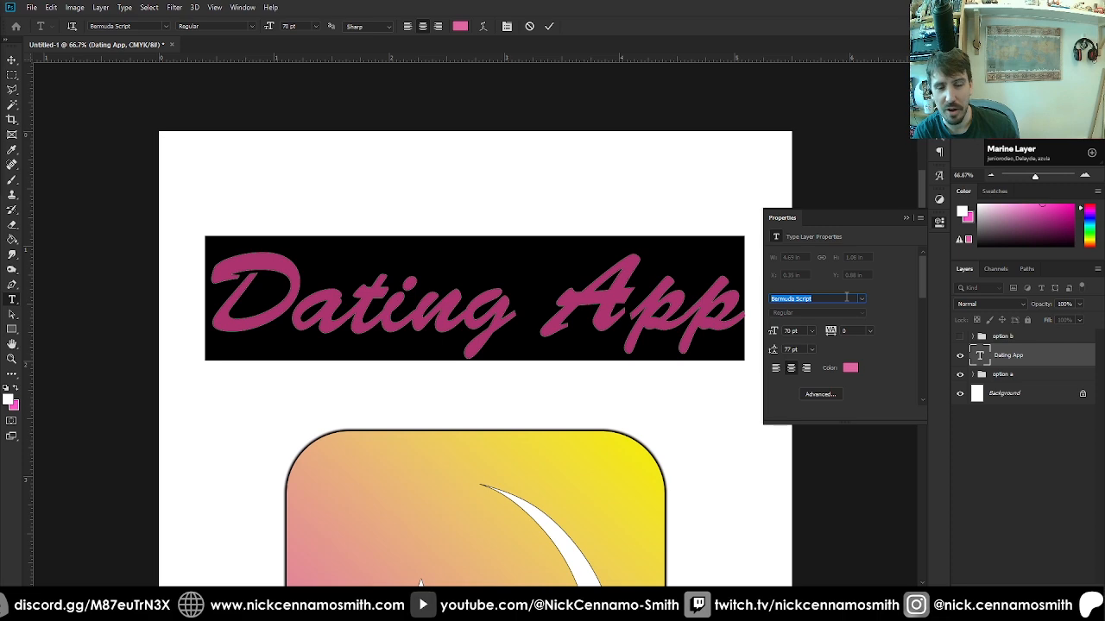
Preview the fonts after Bermuda Script one by one on the title, in list order, up to Myriad Pro
key(Down)
key(Down)
key(Up)
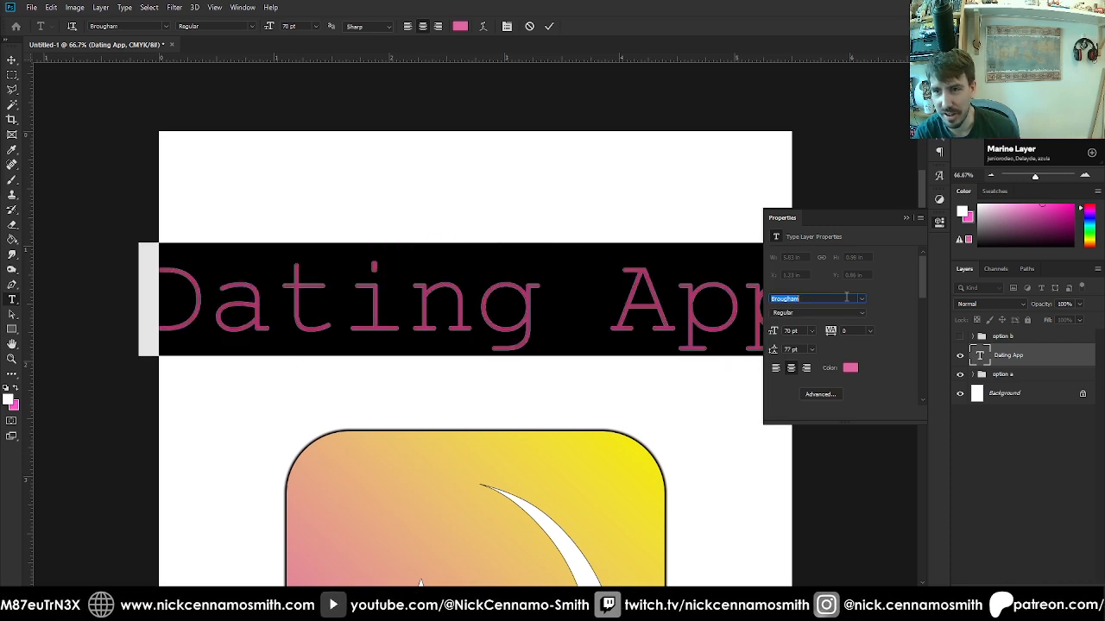
key(Down)
key(Down)
key(Down)
key(Down)
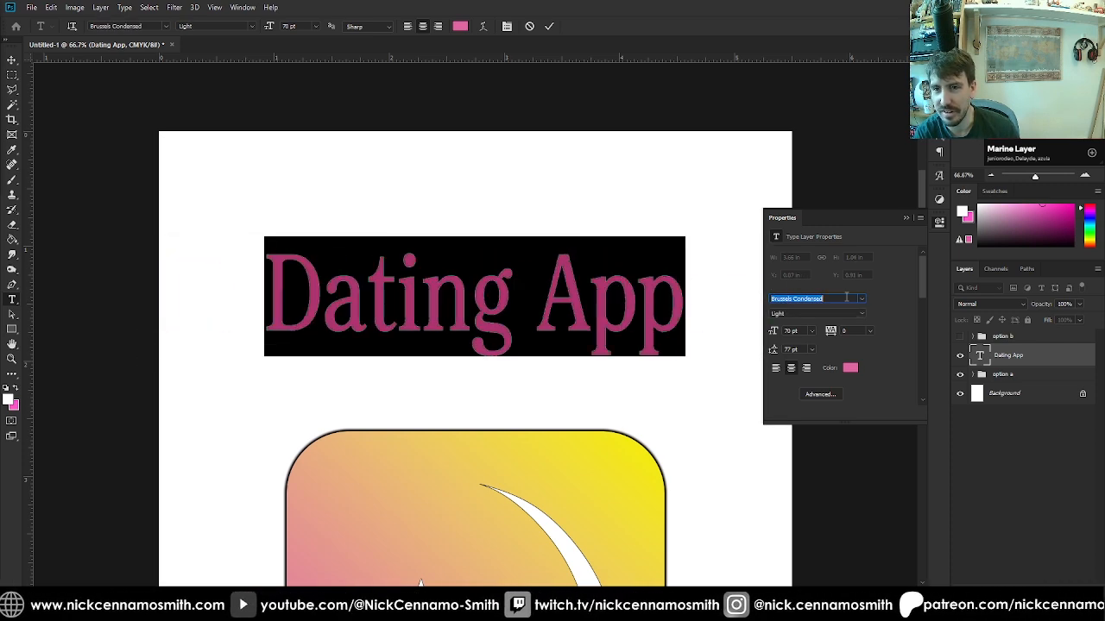
key(Down)
key(Down)
key(Down)
key(Down)
key(Down)
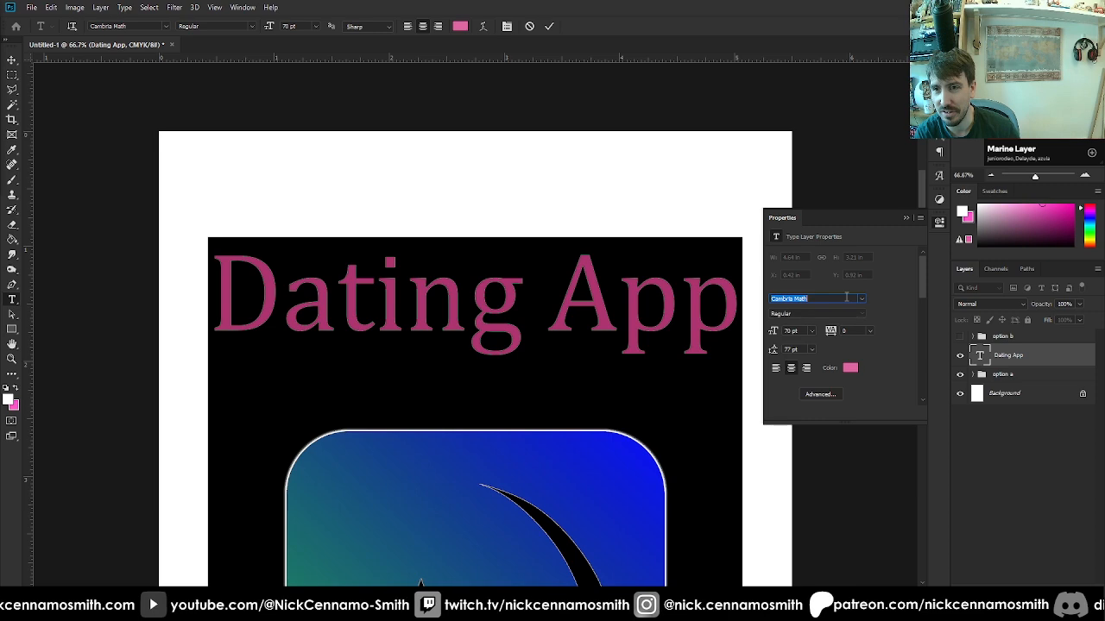
key(Down)
key(Down)
key(Down)
key(Down)
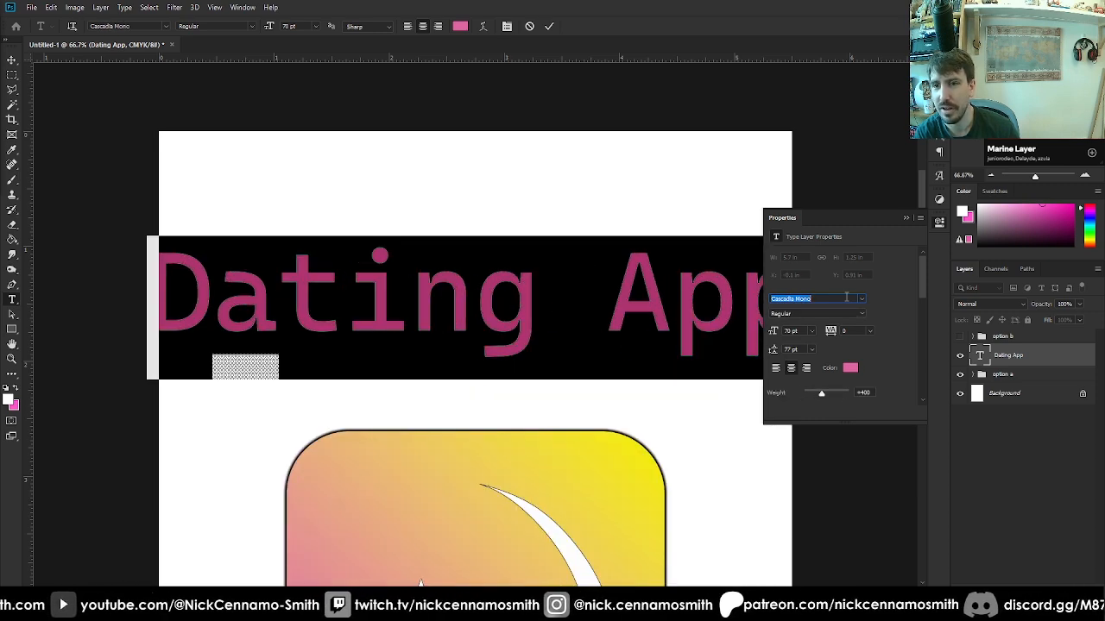
key(Down)
key(Down)
key(Down)
key(Down)
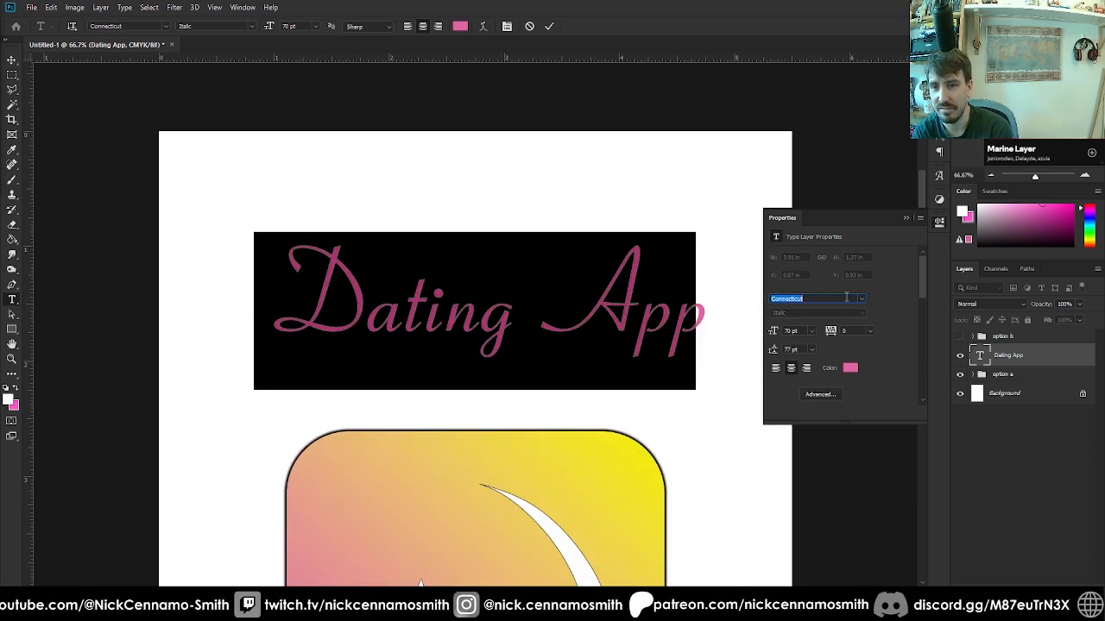
key(Down)
key(Down)
key(Down)
key(Down)
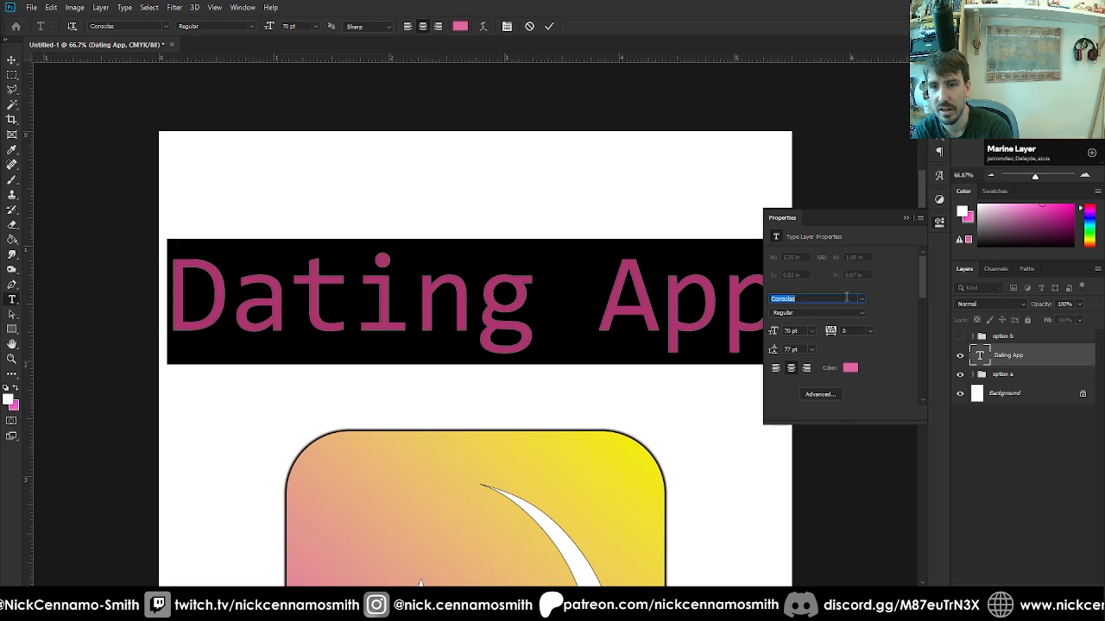
key(Down)
key(Down)
key(Down)
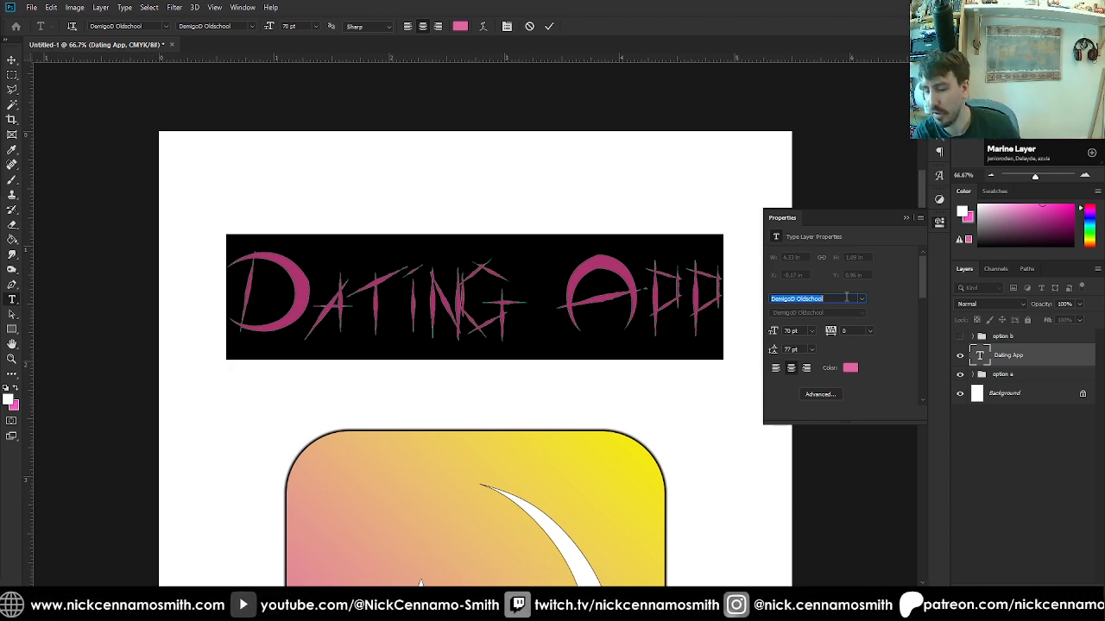
key(Down)
key(Down)
key(Down)
key(Down)
key(Down)
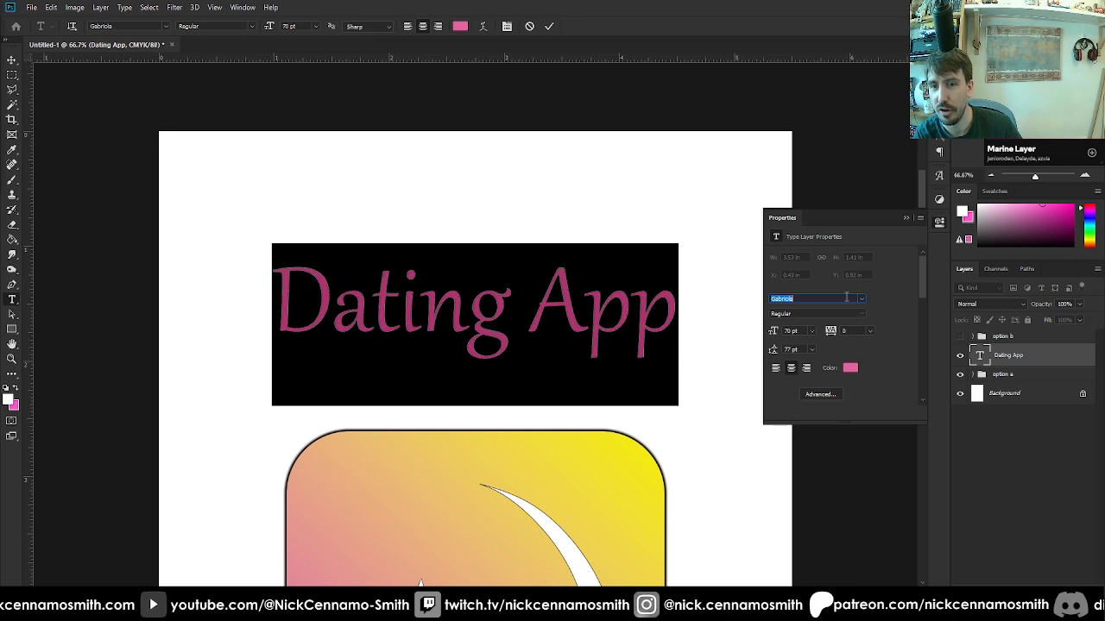
key(Down)
key(Down)
key(Down)
key(Down)
key(Down)
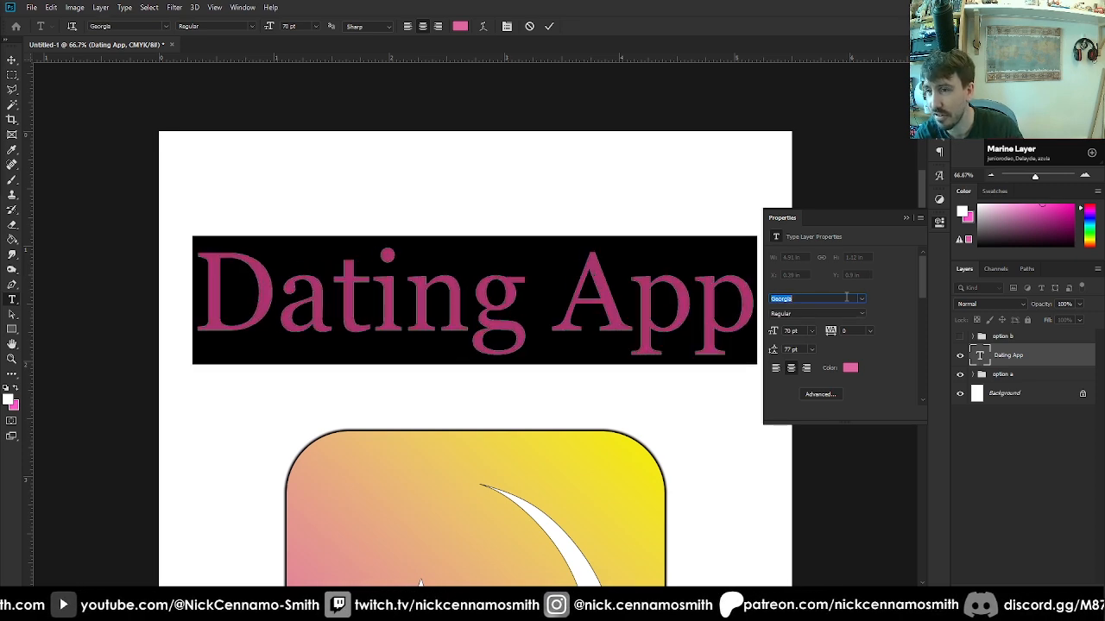
key(Down)
key(Down)
key(Down)
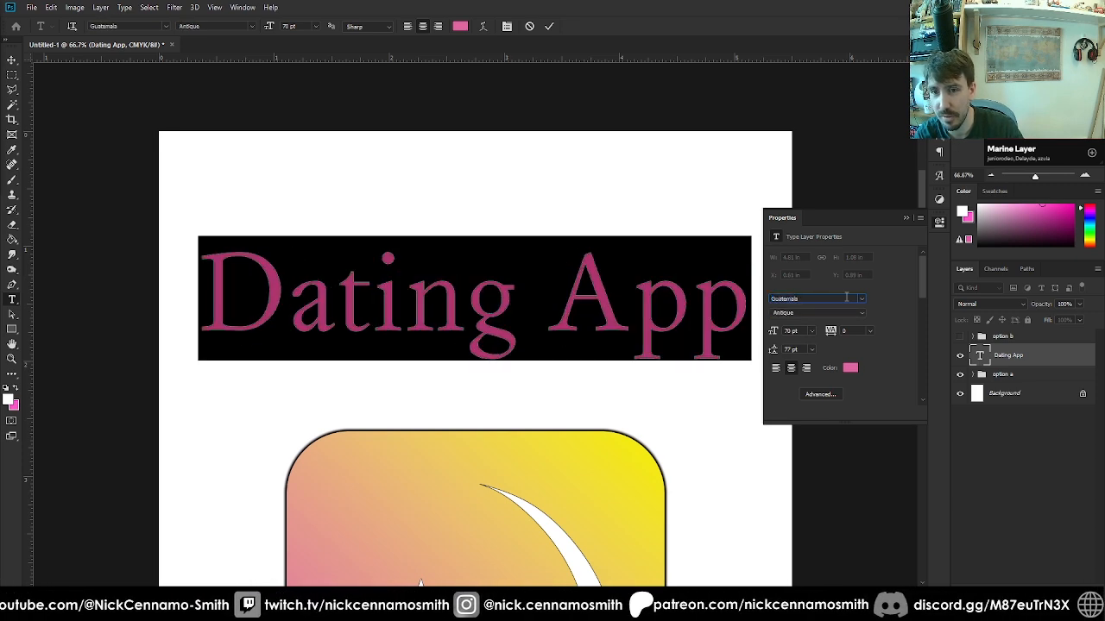
key(Down)
key(Down)
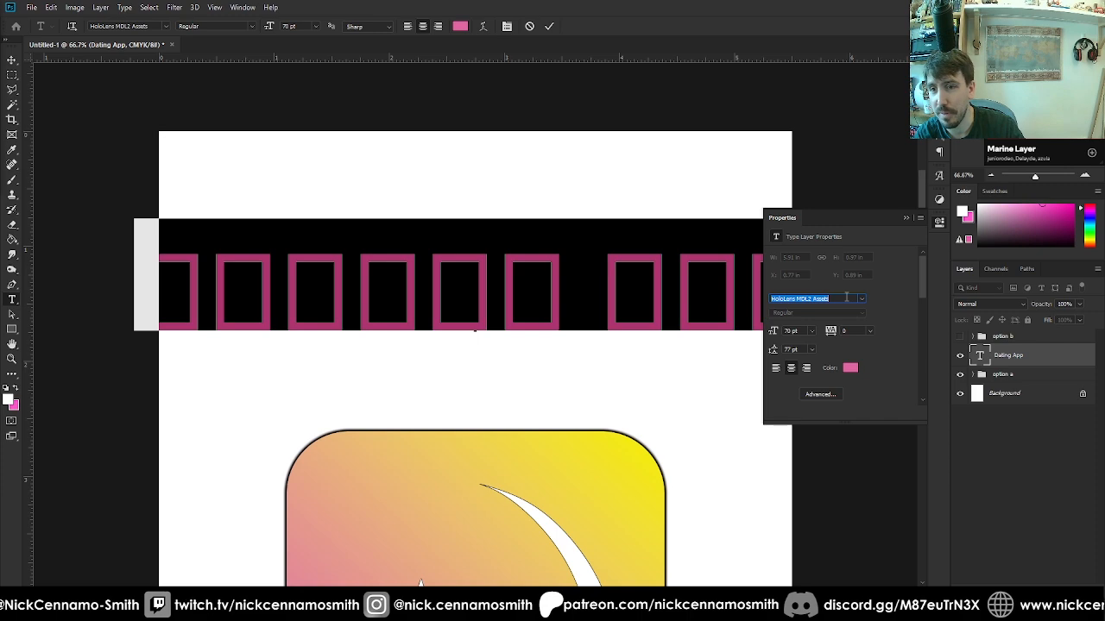
key(Down)
key(Down)
key(Down)
key(Down)
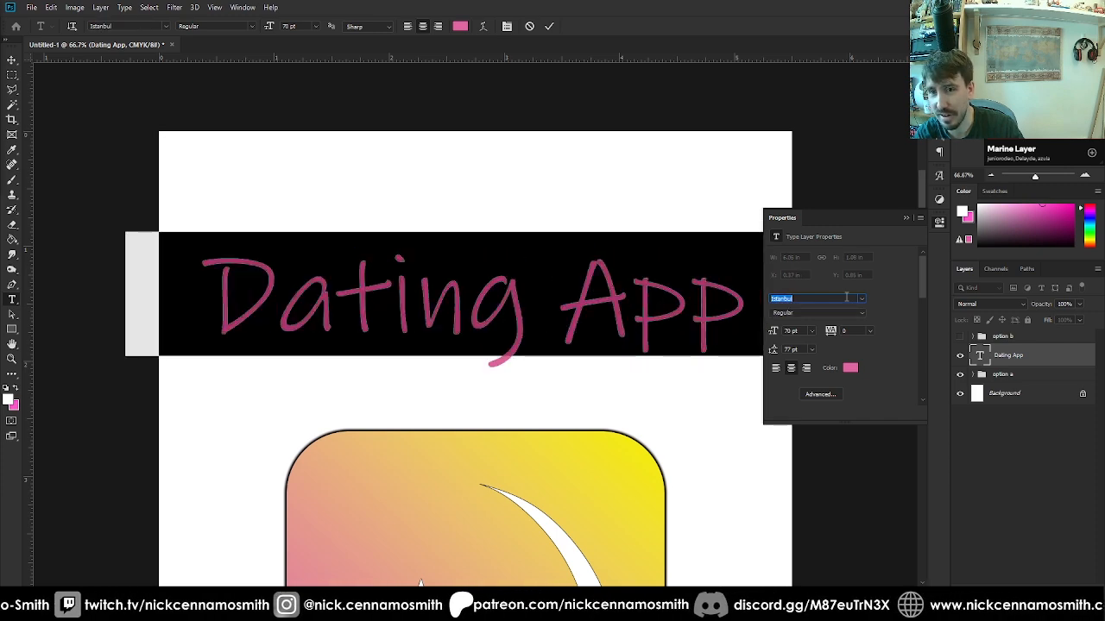
key(Down)
key(Down)
key(Down)
key(Down)
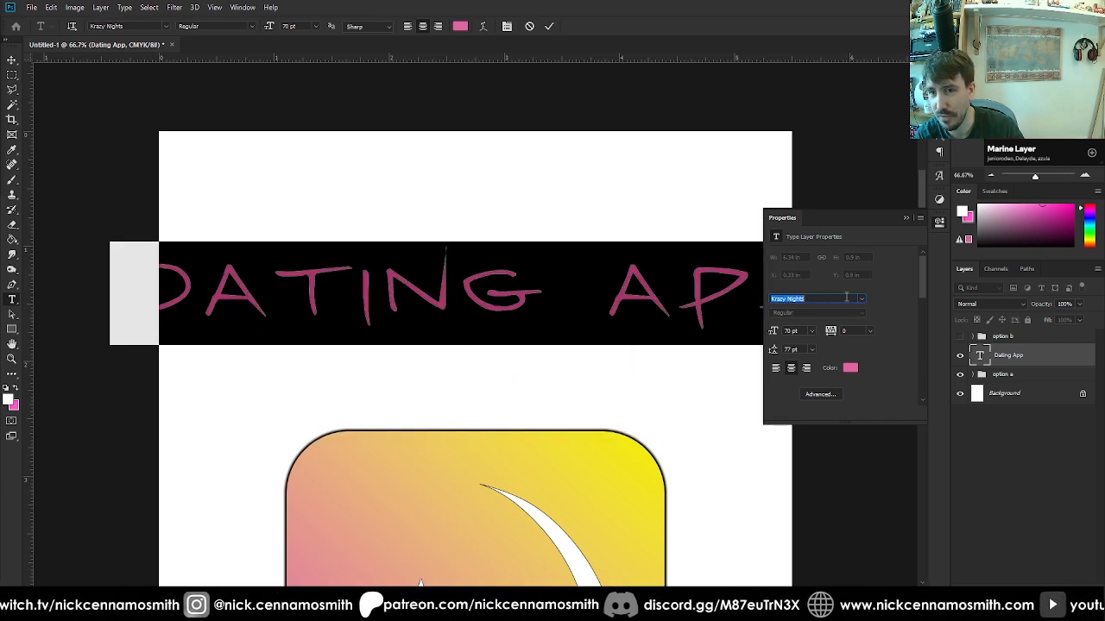
key(Down)
key(Down)
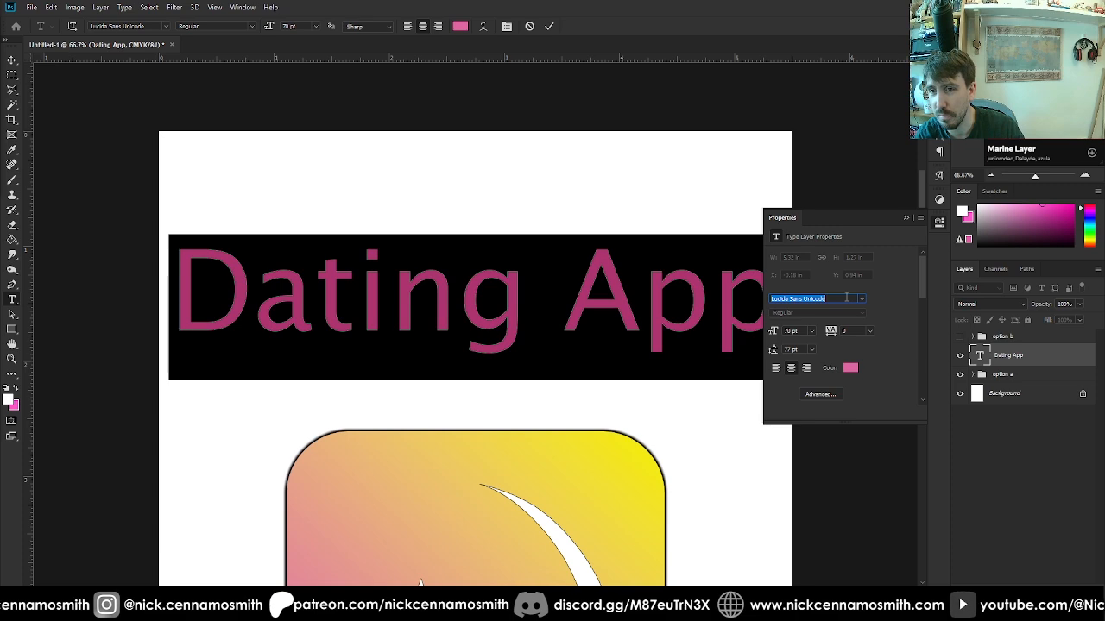
key(Down)
key(Down)
key(Down)
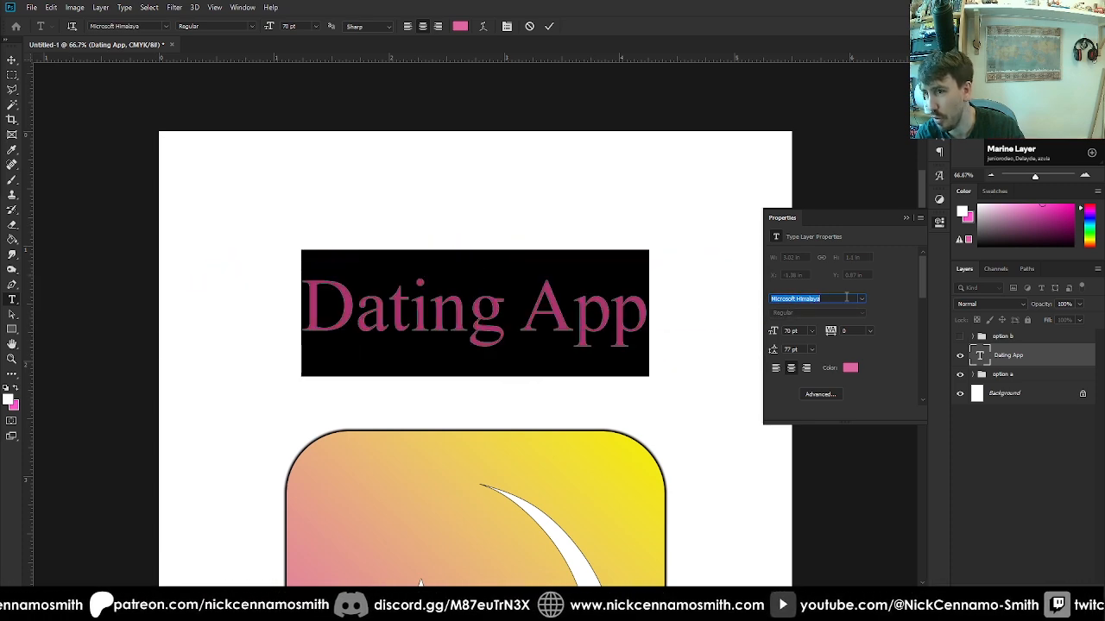
key(Down)
key(Down)
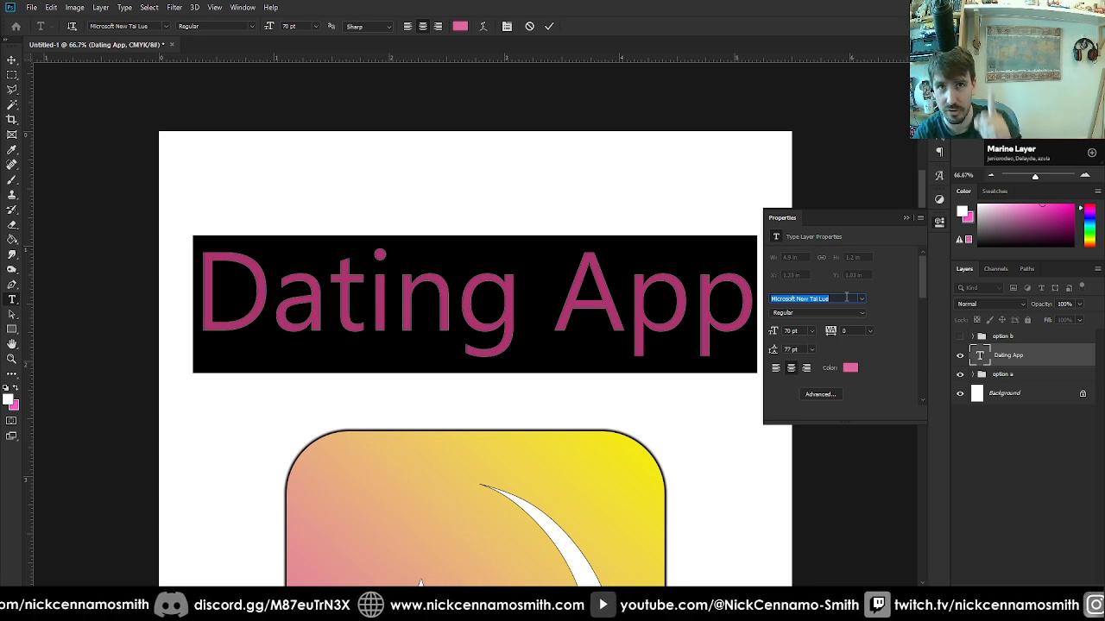
key(Down)
key(Down)
key(Down)
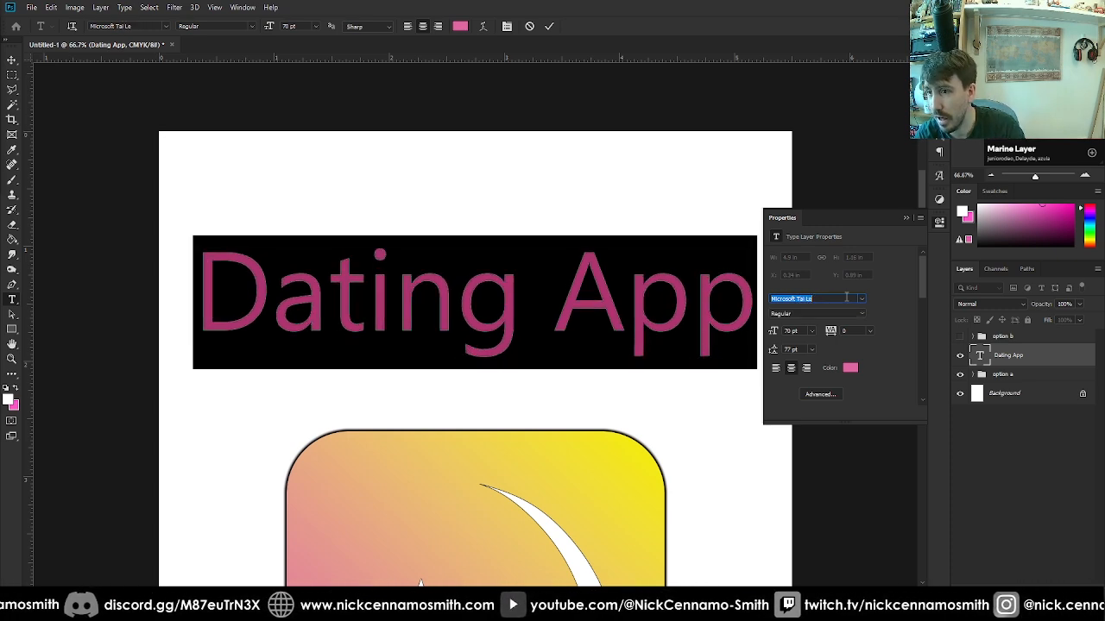
key(Down)
key(Down)
key(Down)
key(Down)
key(Down)
key(Down)
key(Down)
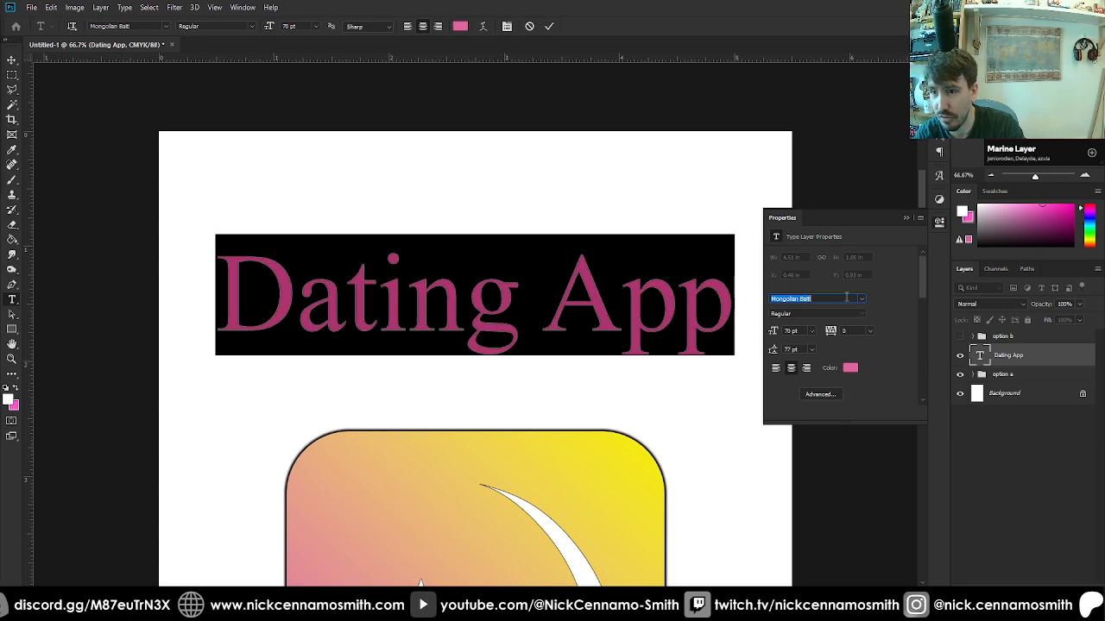
key(Down)
key(Down)
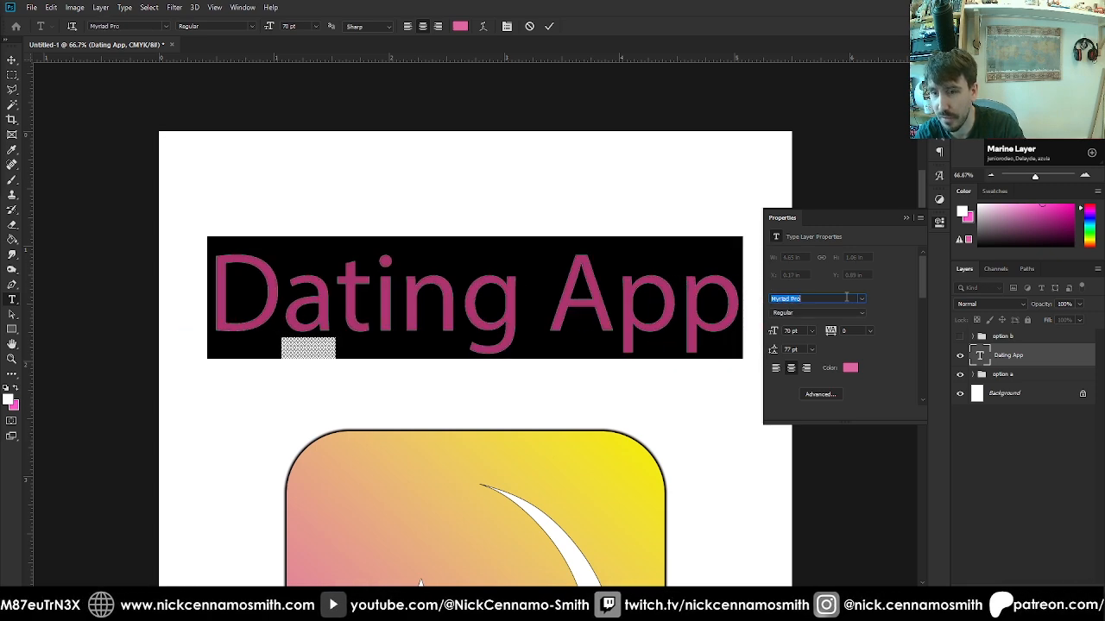
Preview the fonts after Myriad Pro one by one on the "Dating App" title, in list order, up to Poiret One
key(Down)
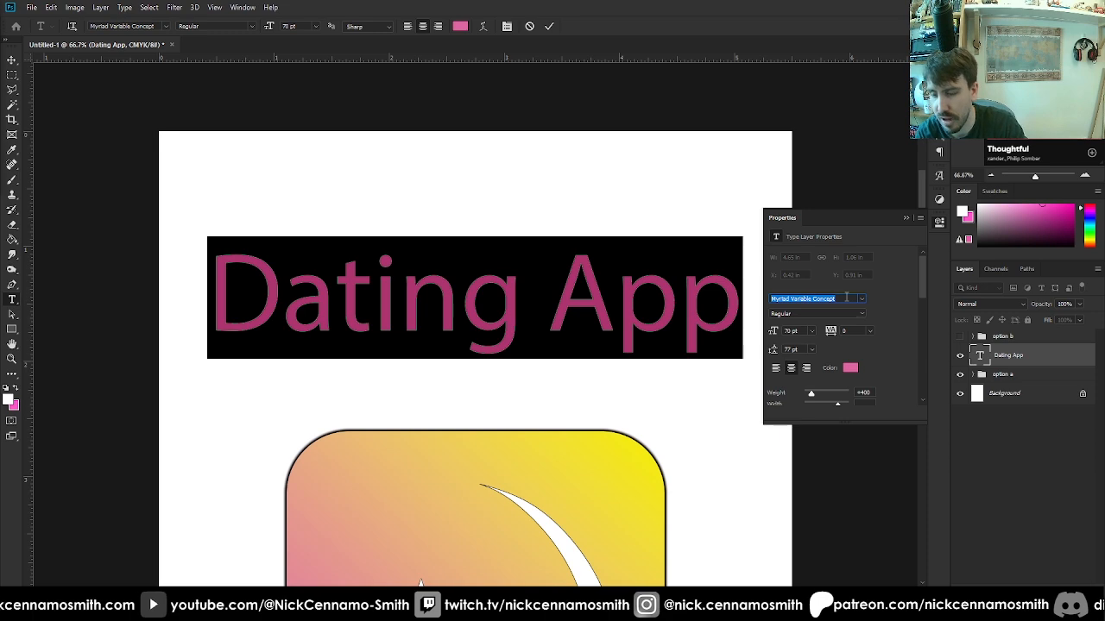
key(Down)
key(Down)
key(Down)
key(Down)
key(Down)
key(Down)
key(Down)
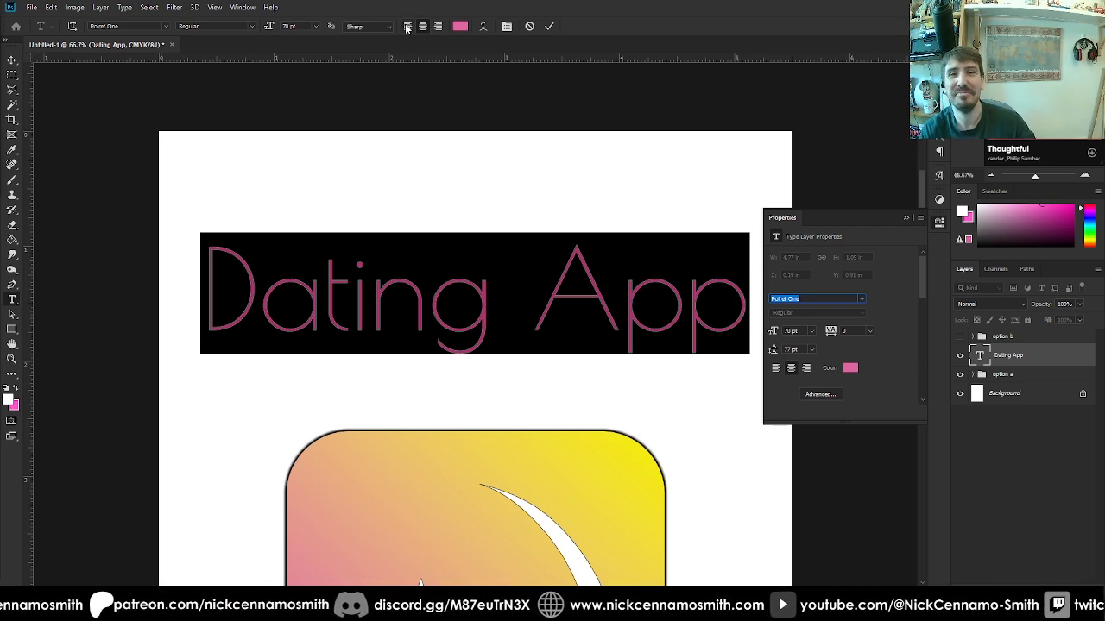
Change the font of the "Dating App" title to Times New Roman
click(167, 31)
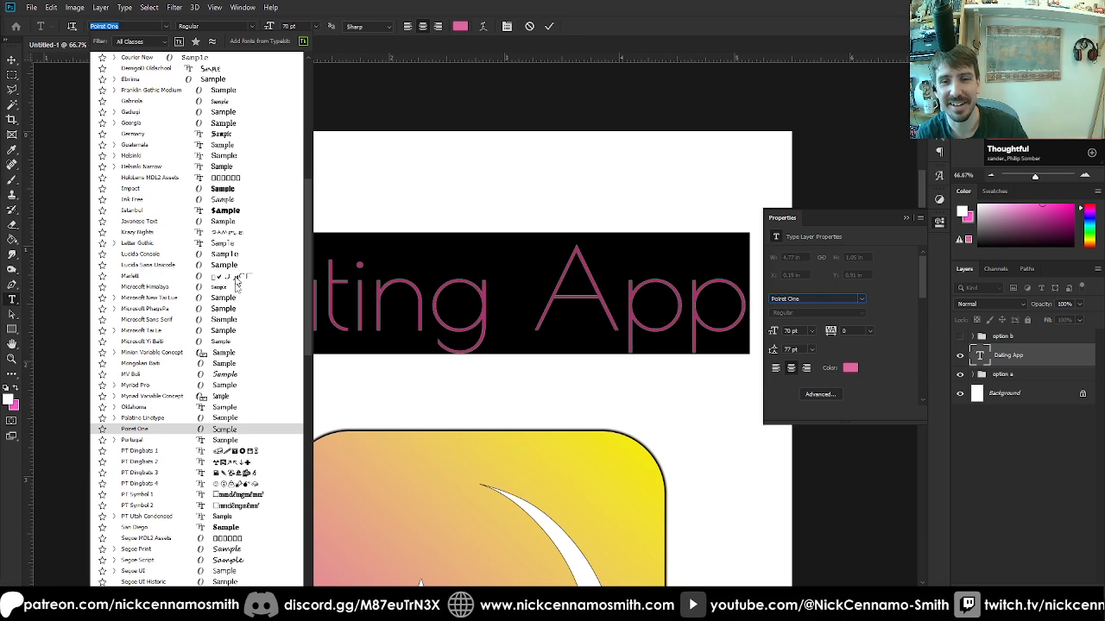
scroll(241, 457, down, 8)
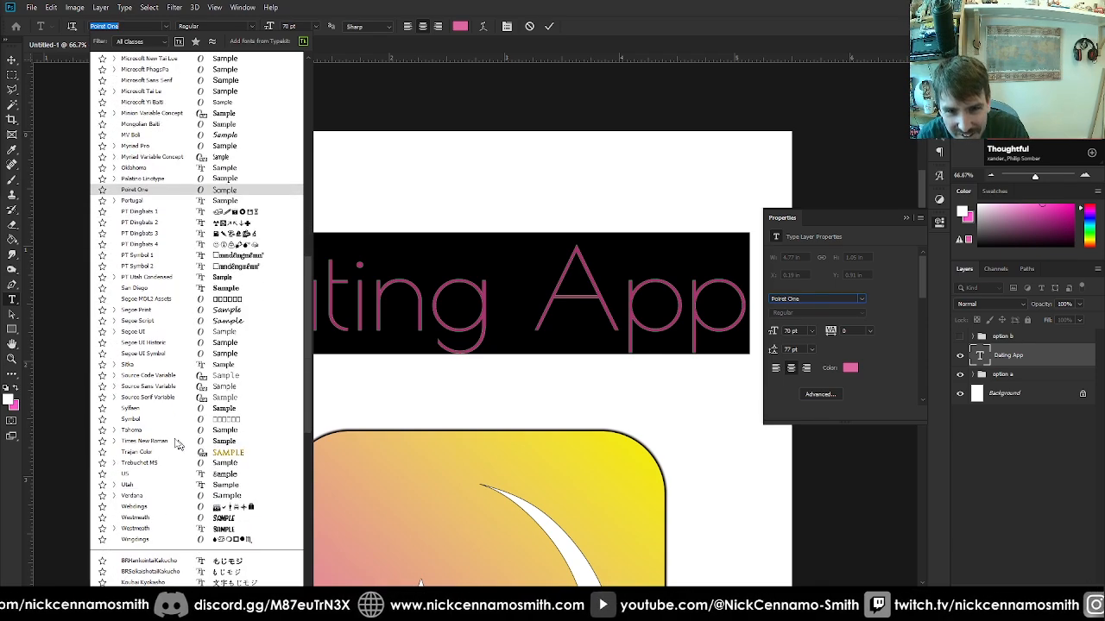
click(170, 444)
text(Times)
key(Return)
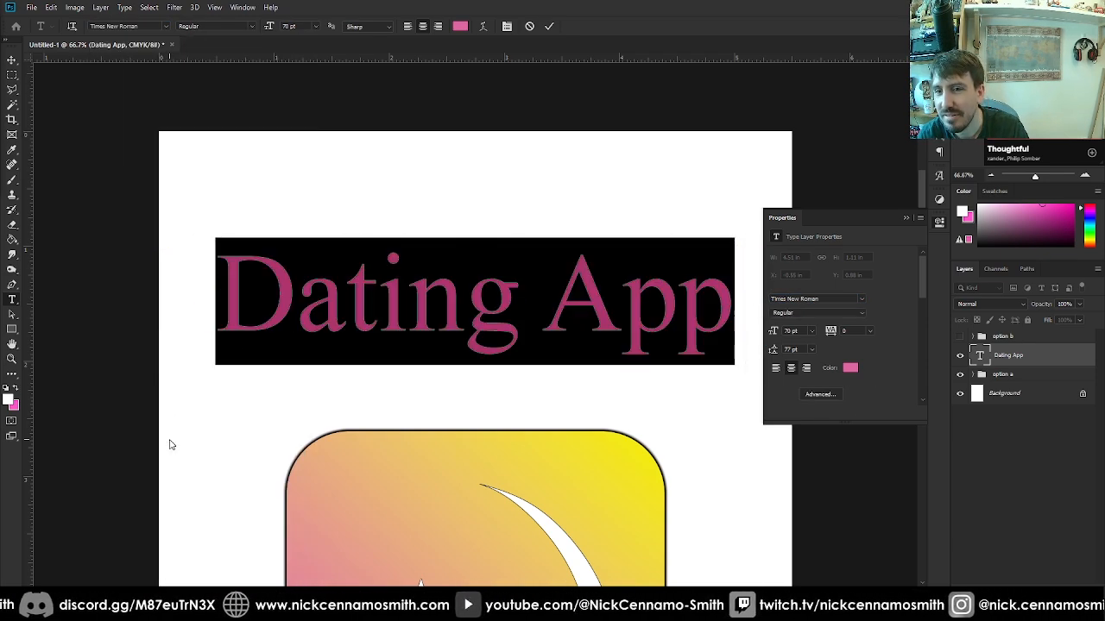
Look through the installed fonts as previews on the title, then keep Times New Roman and commit the text
click(167, 30)
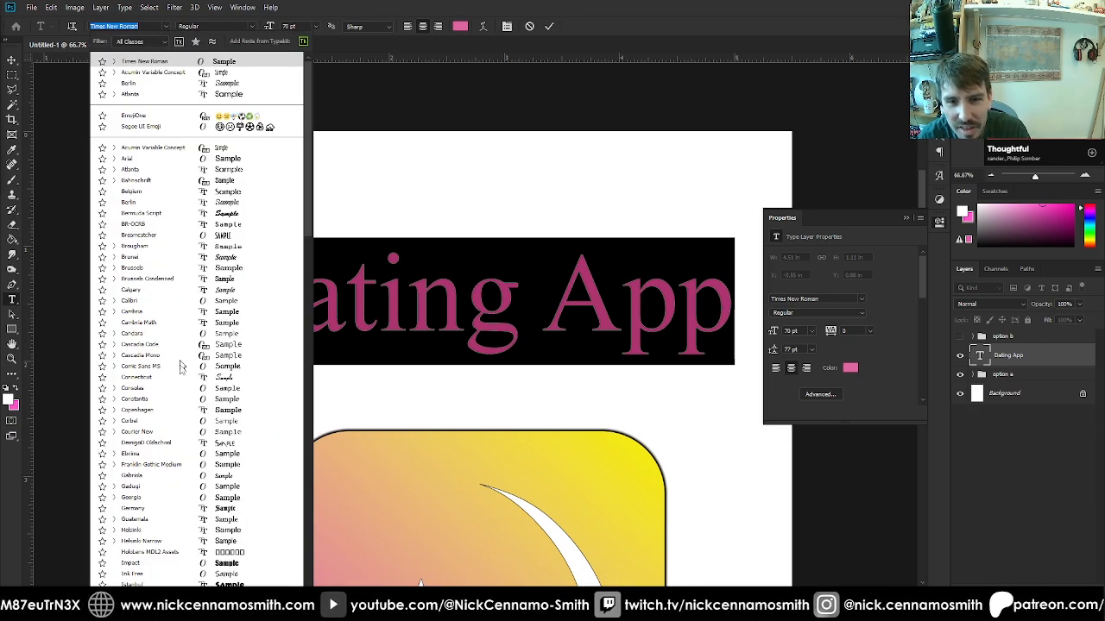
scroll(188, 393, down, 3)
scroll(187, 389, down, 5)
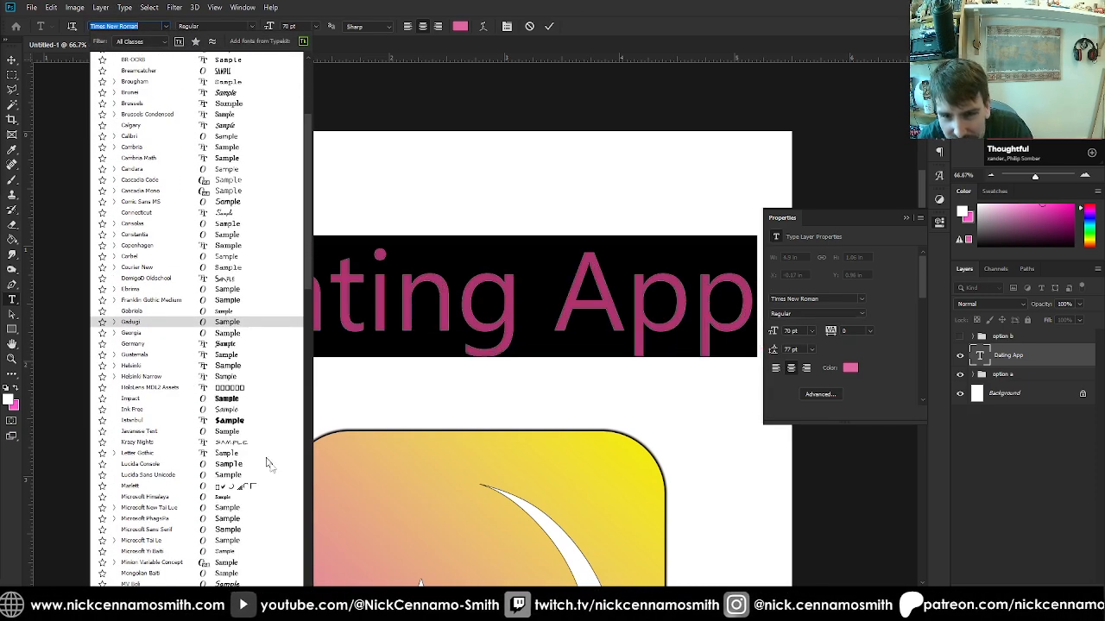
scroll(251, 434, down, 10)
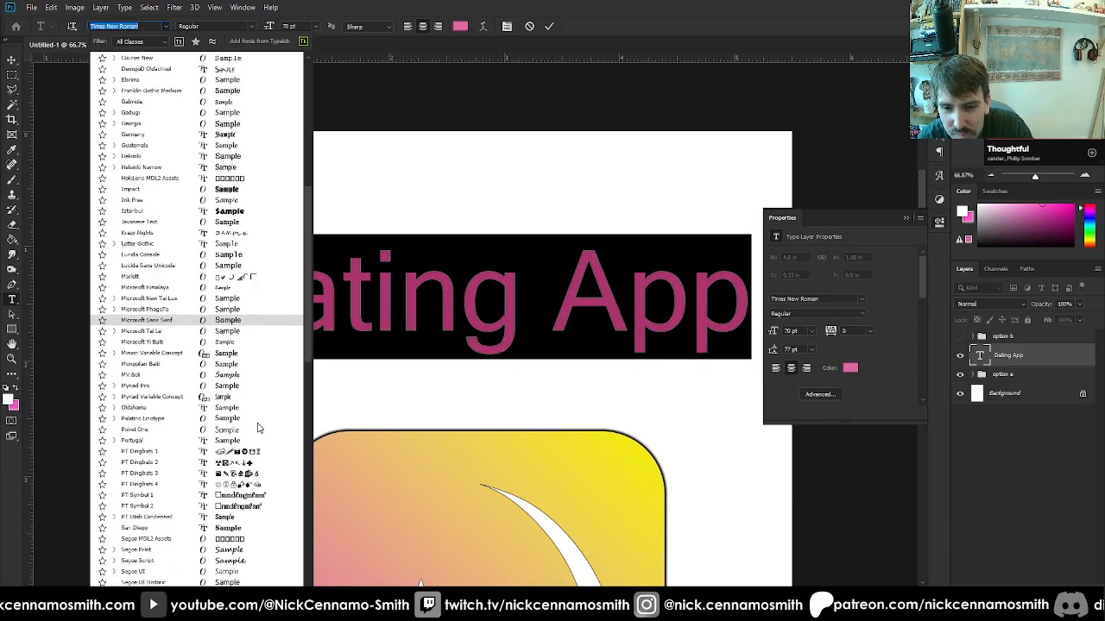
scroll(256, 422, down, 2)
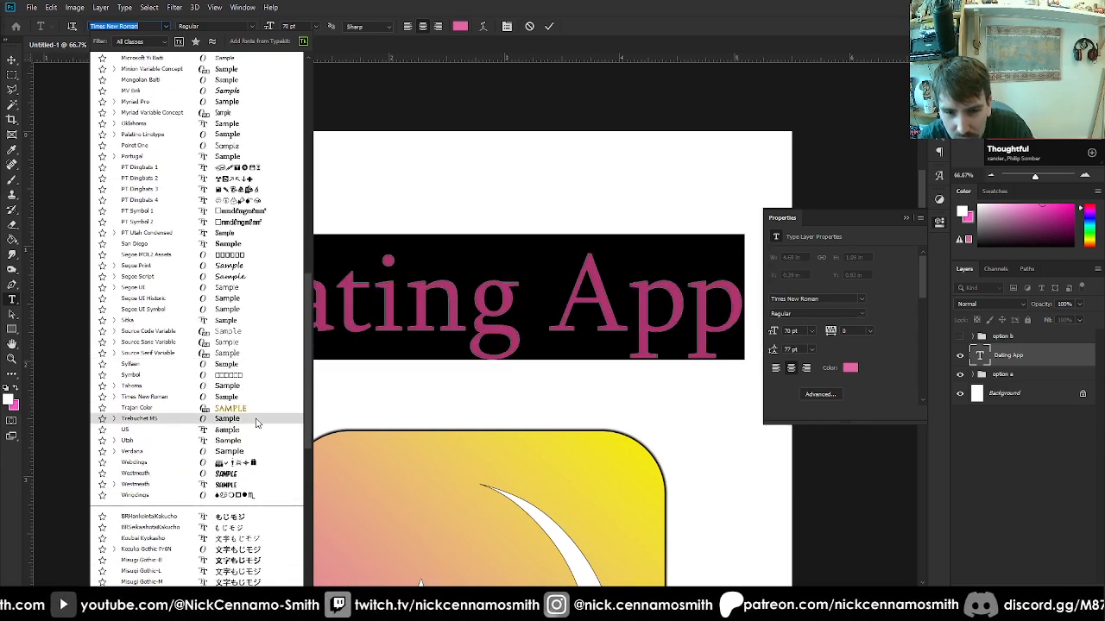
scroll(256, 423, down, 4)
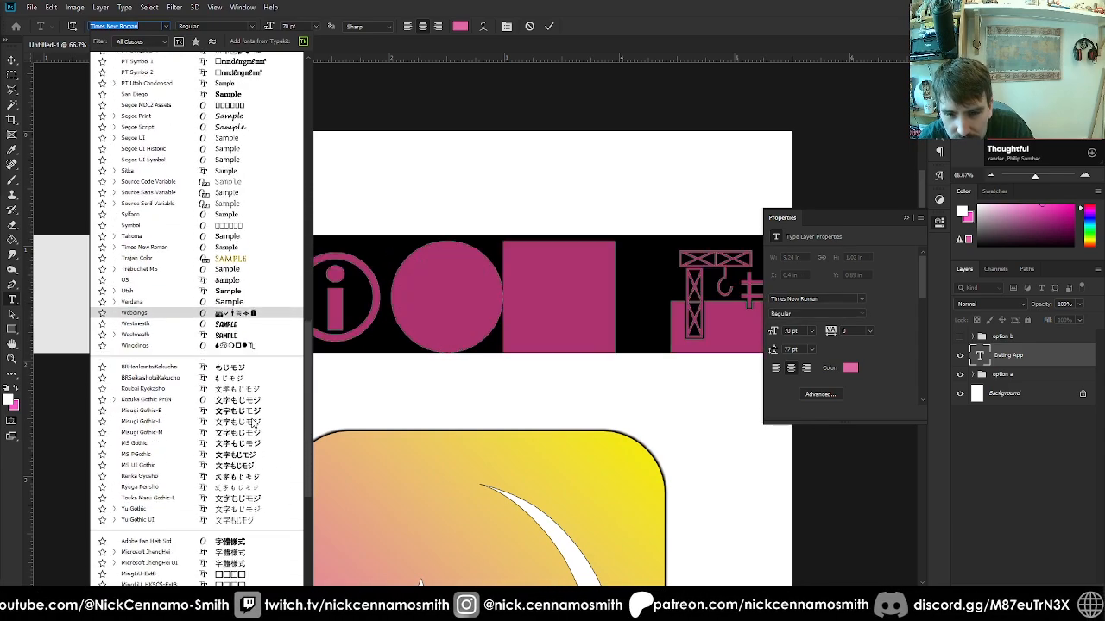
scroll(255, 423, up, 3)
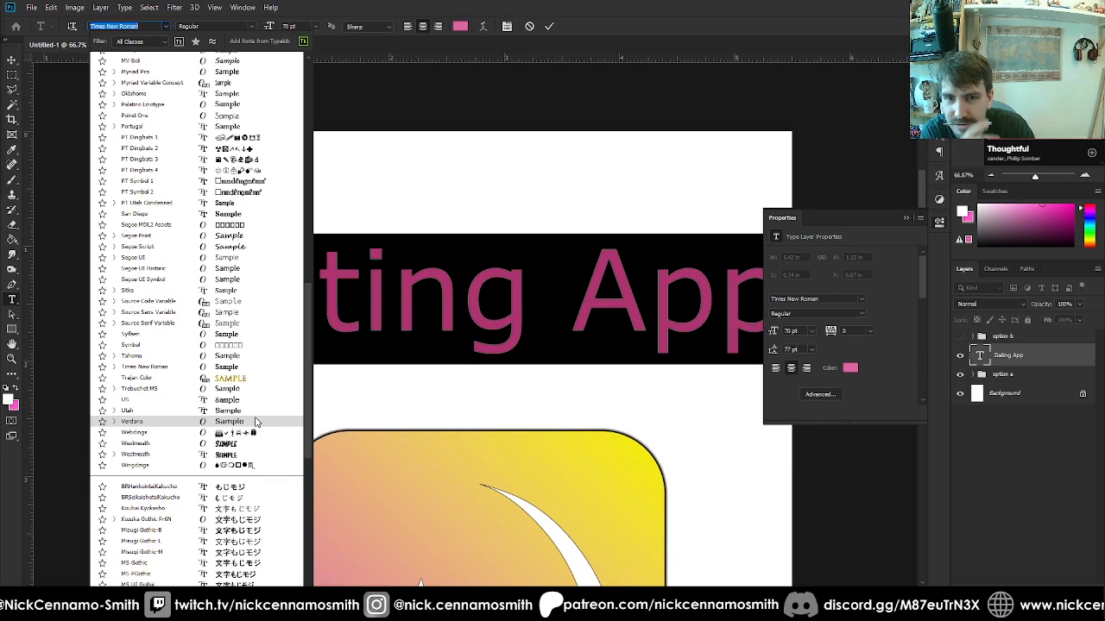
scroll(255, 421, up, 2)
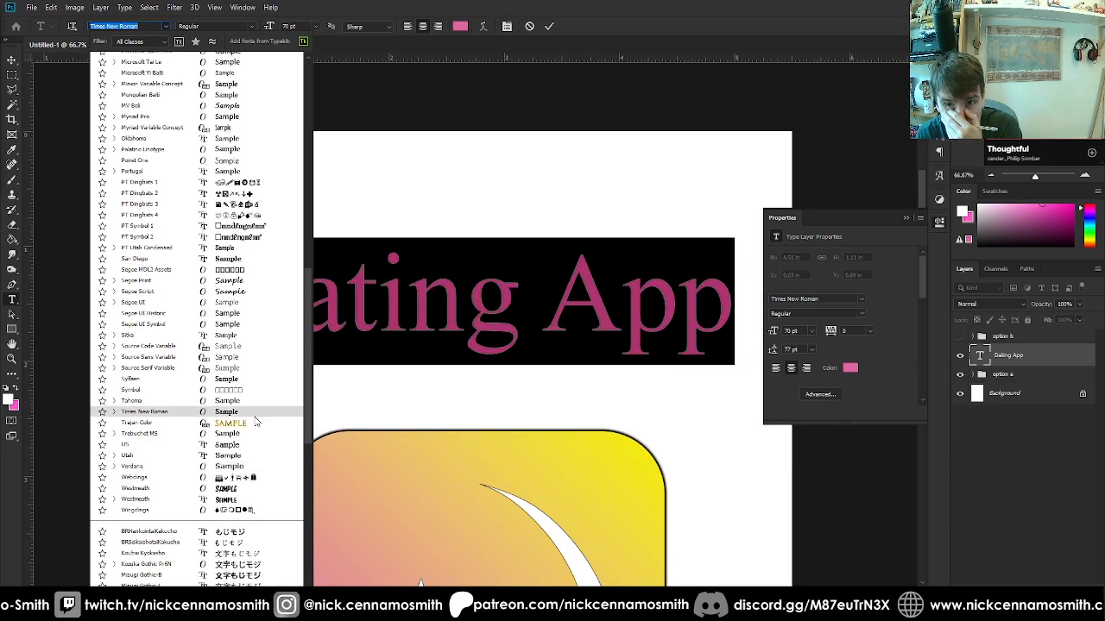
click(486, 87)
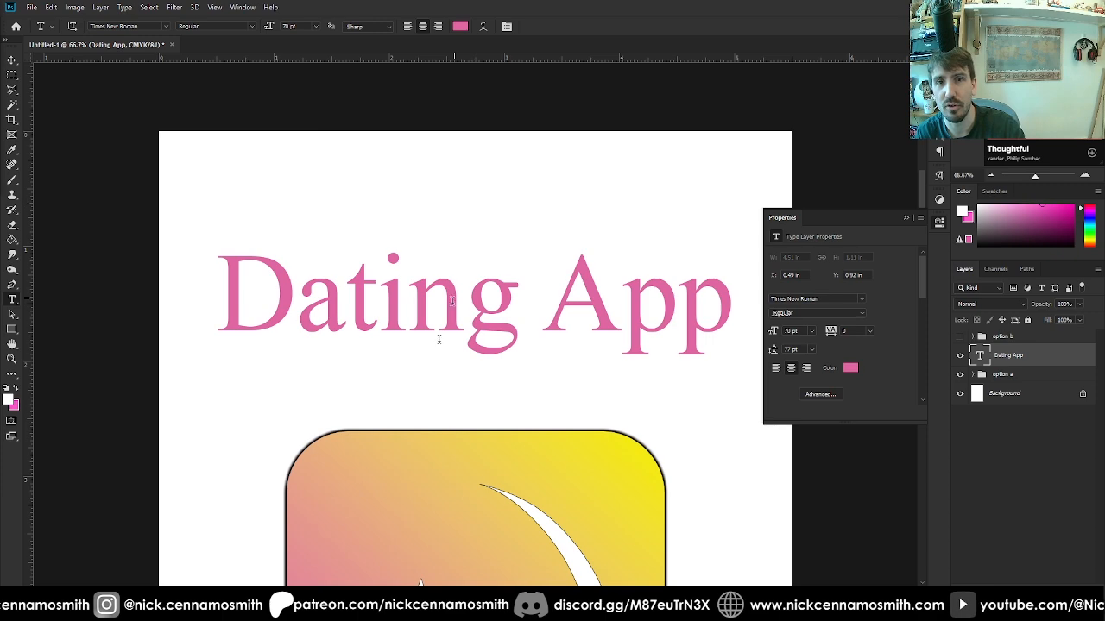
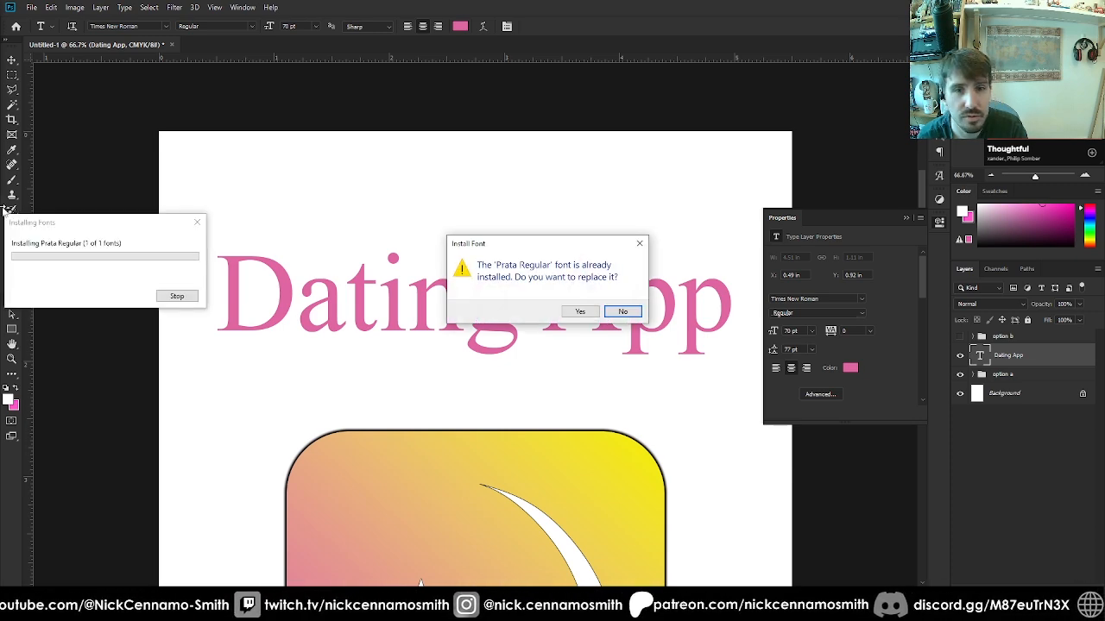
Try to replace the already installed Prata Regular and Pokemon Solid Normal fonts, and dismiss the font installation messages
click(580, 312)
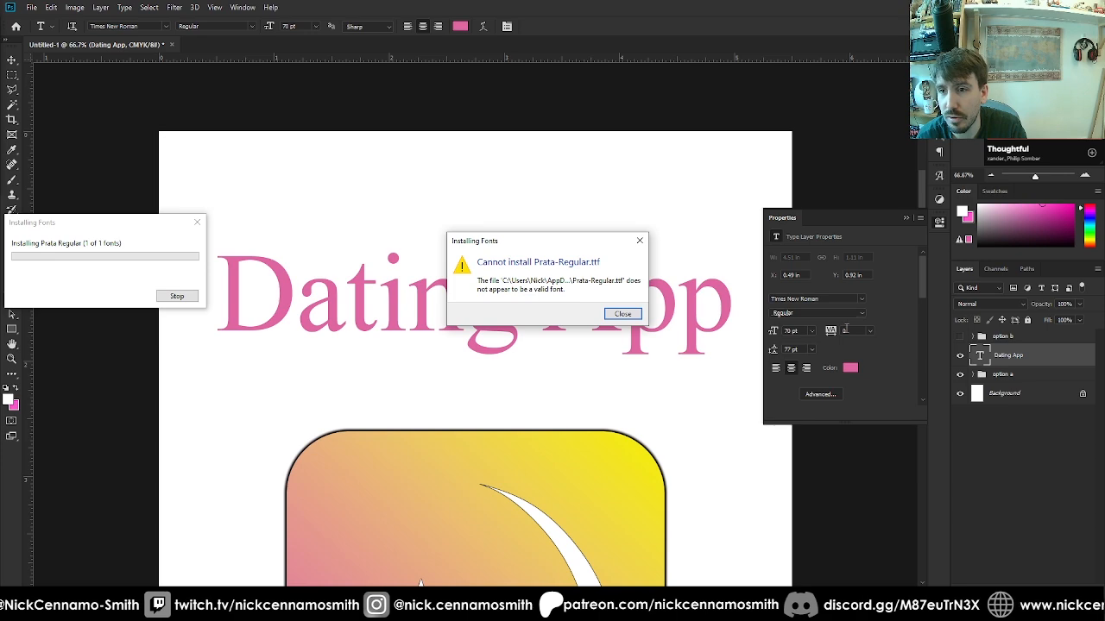
click(624, 313)
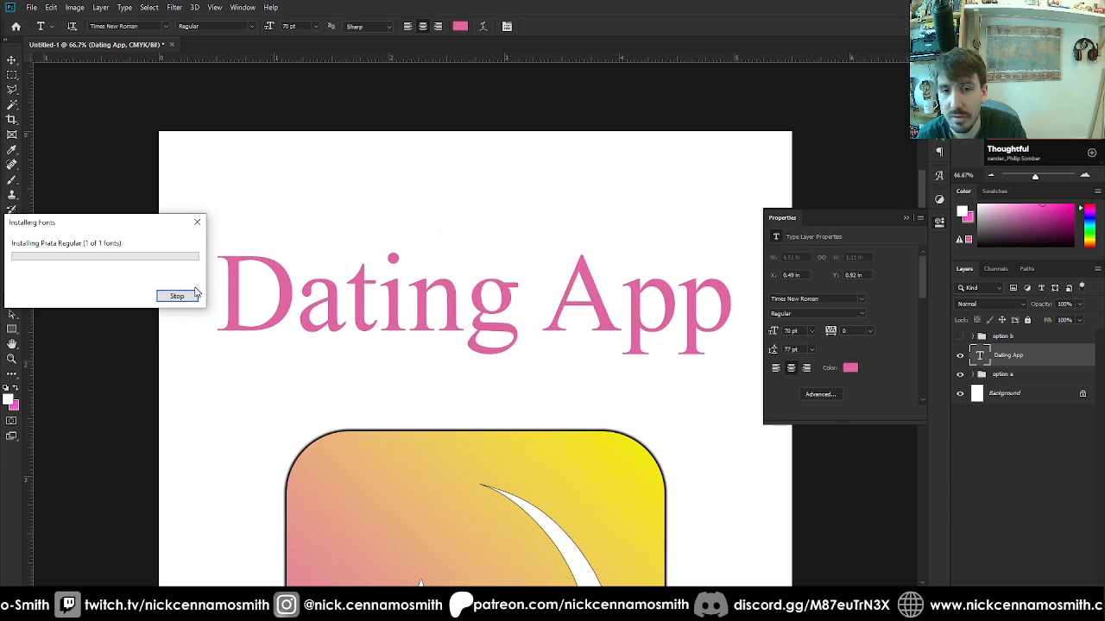
click(197, 222)
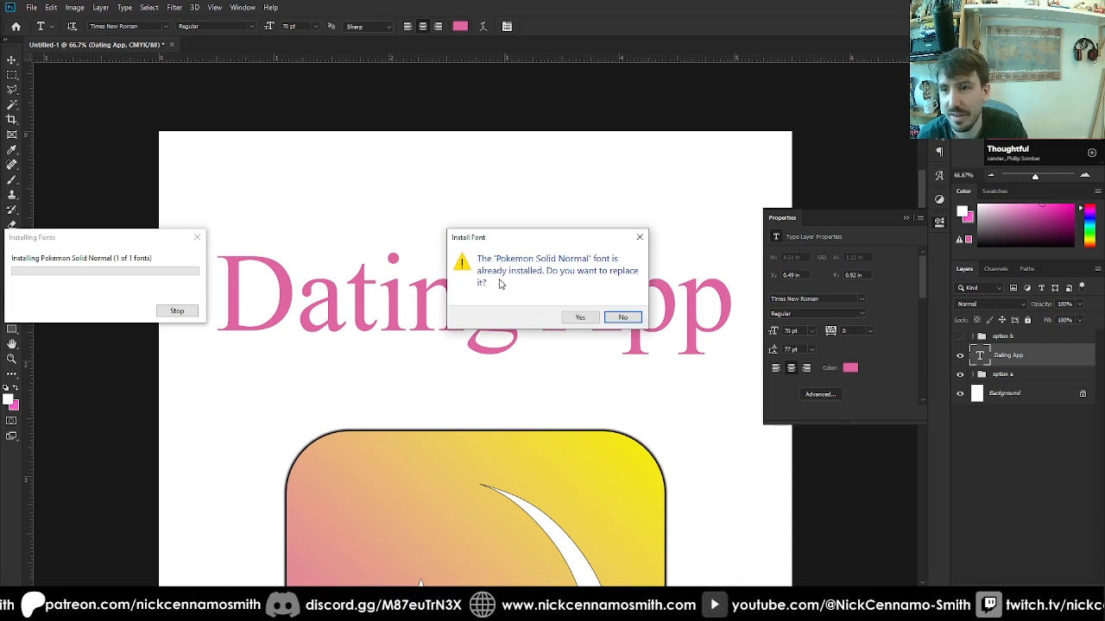
click(580, 317)
click(619, 313)
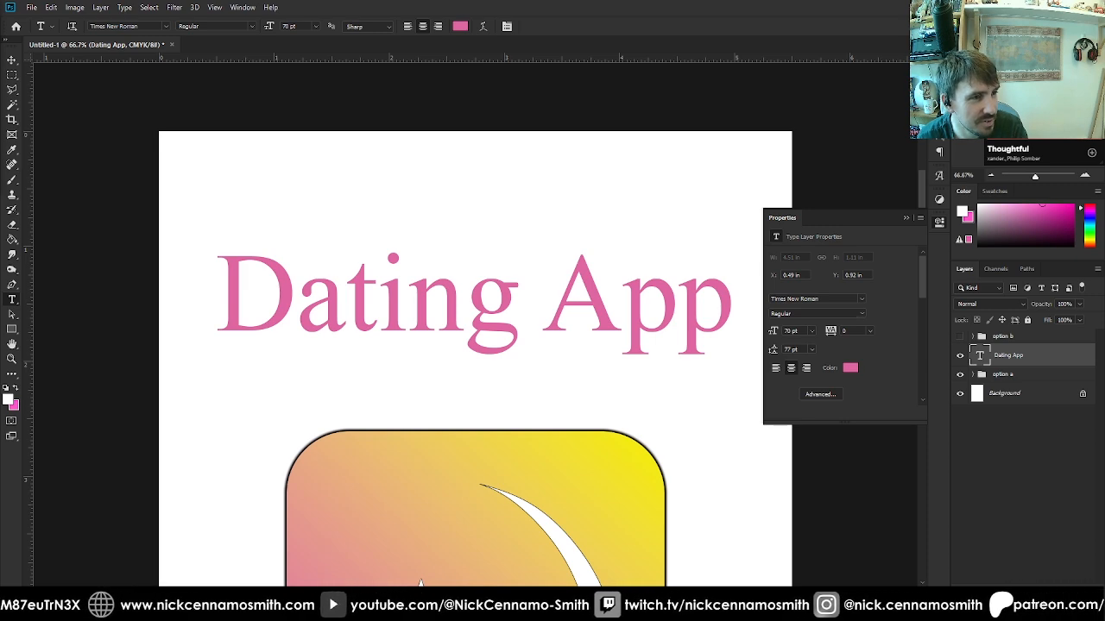
Select the whole "Dating App" title, browse the expanded font list, apply Pokemon Hollow and commit the text
click(393, 309)
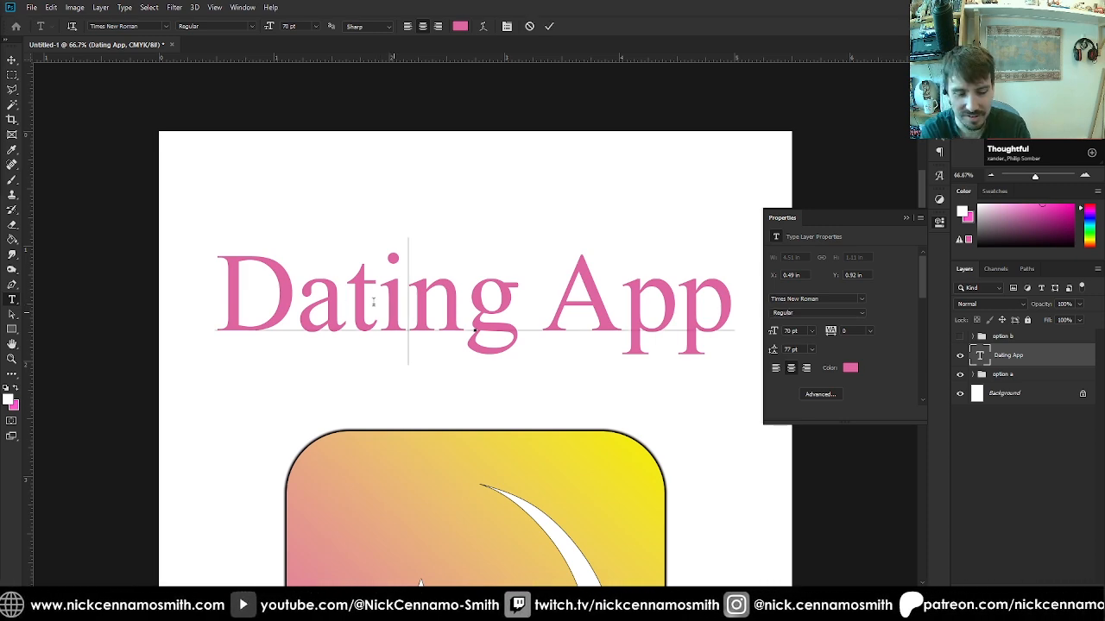
key(ctrl+a)
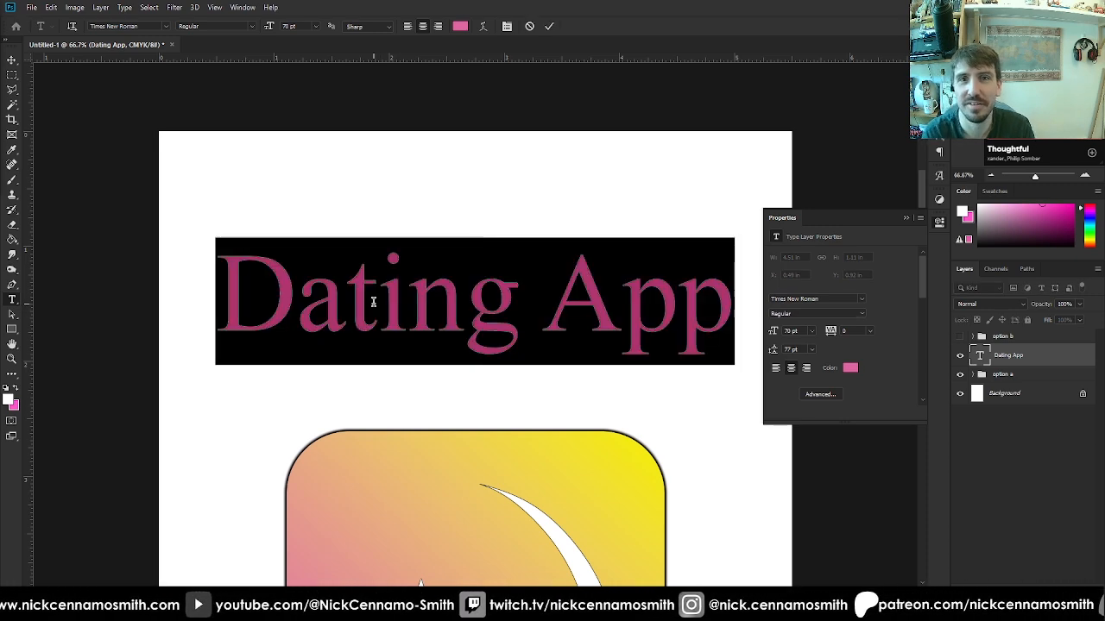
click(163, 26)
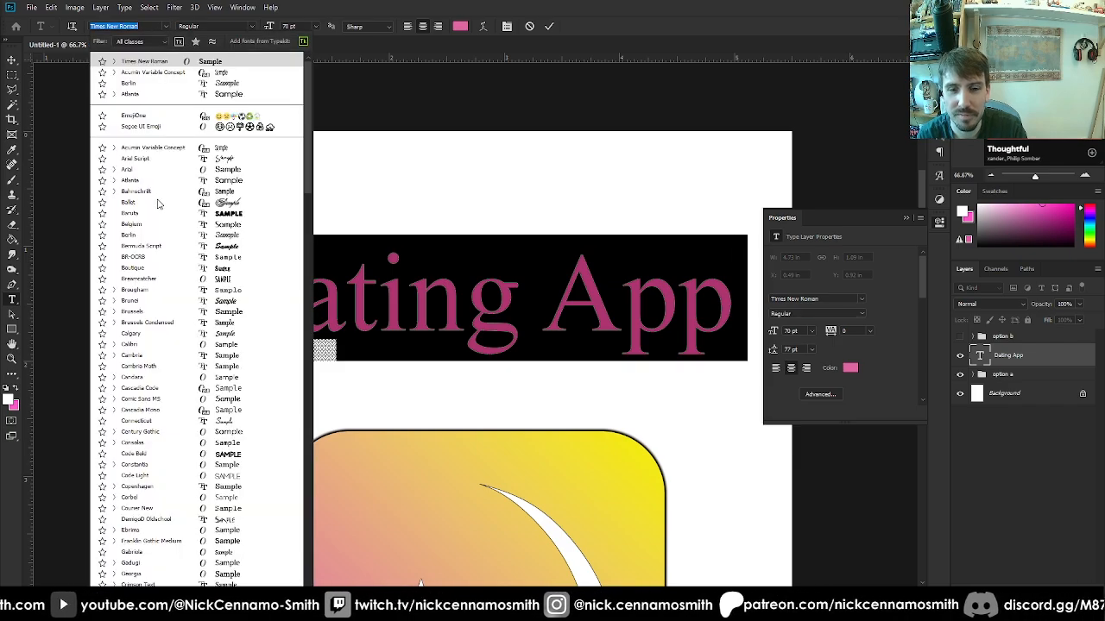
scroll(182, 467, down, 10)
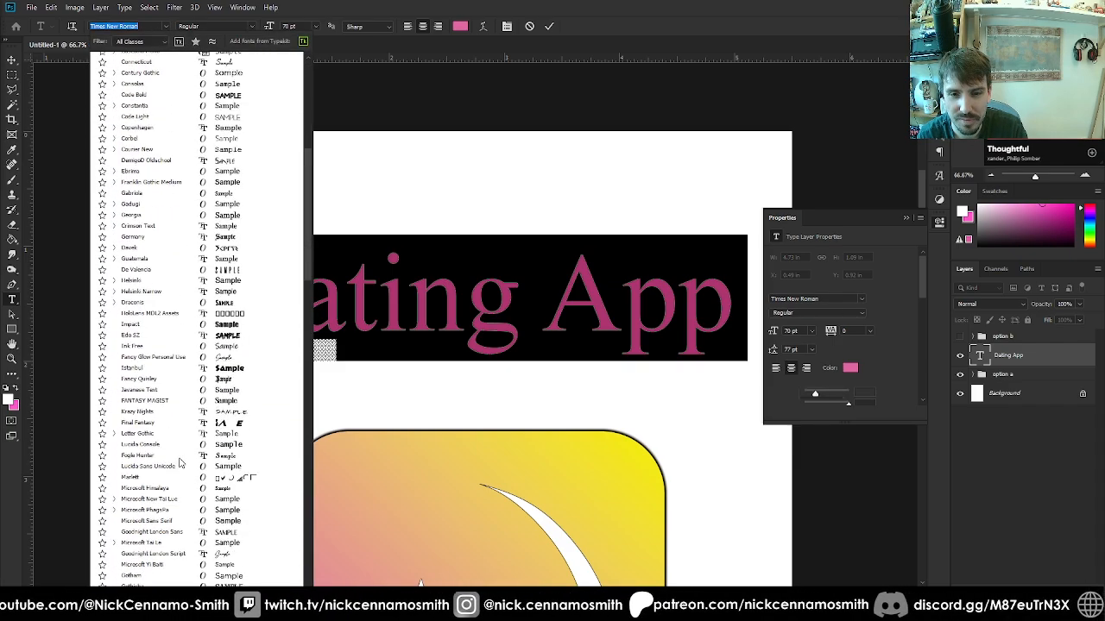
scroll(180, 464, down, 4)
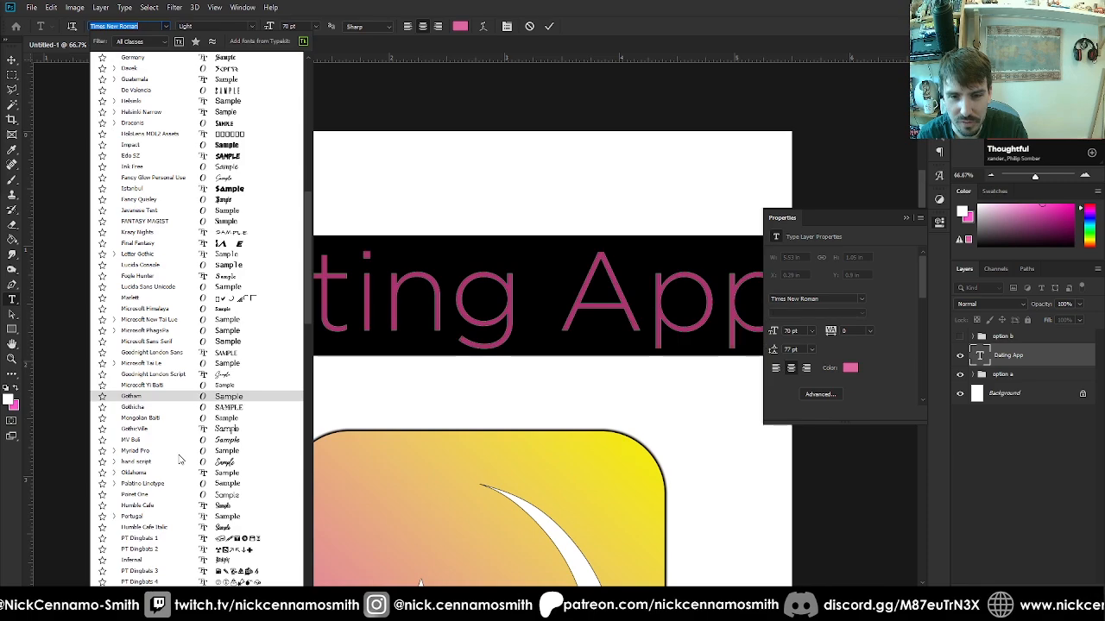
scroll(174, 497, down, 1)
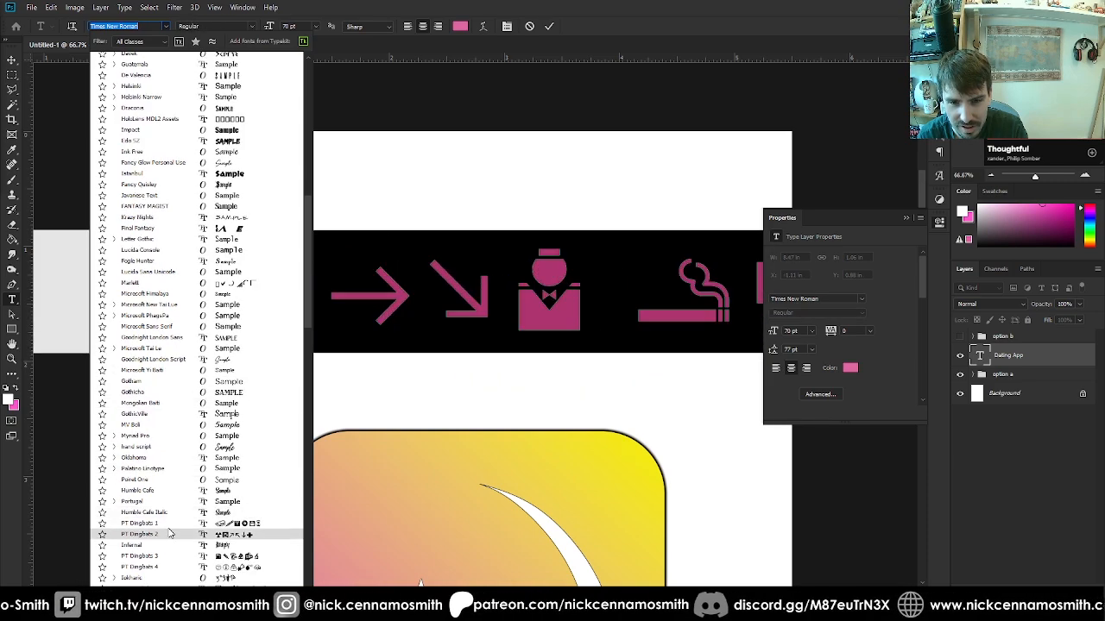
scroll(169, 530, down, 6)
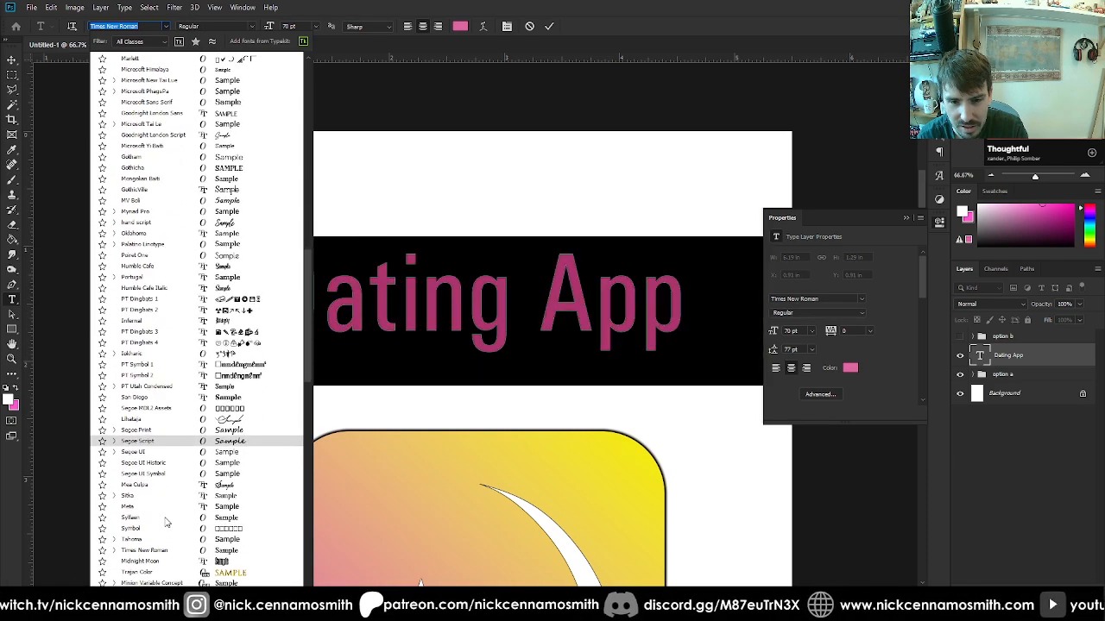
scroll(166, 521, down, 3)
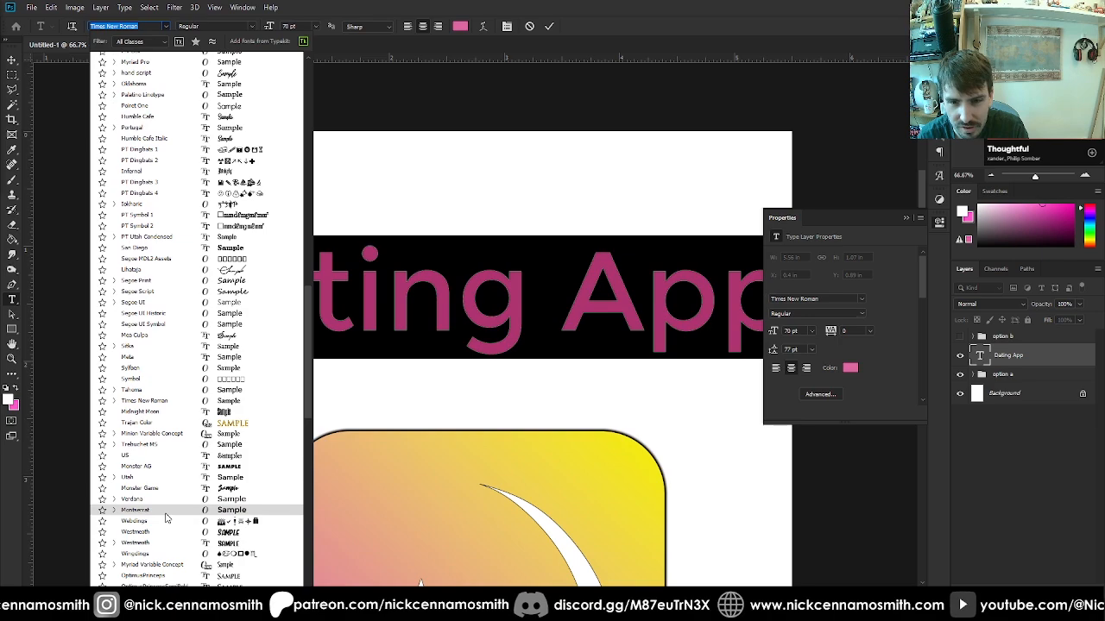
scroll(164, 496, down, 3)
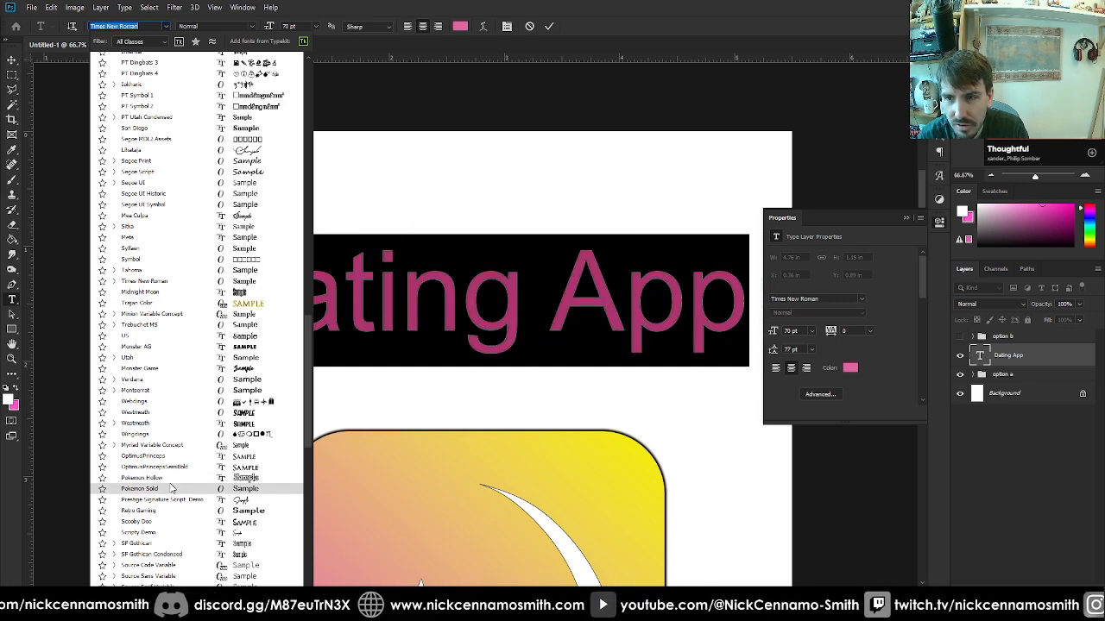
click(166, 478)
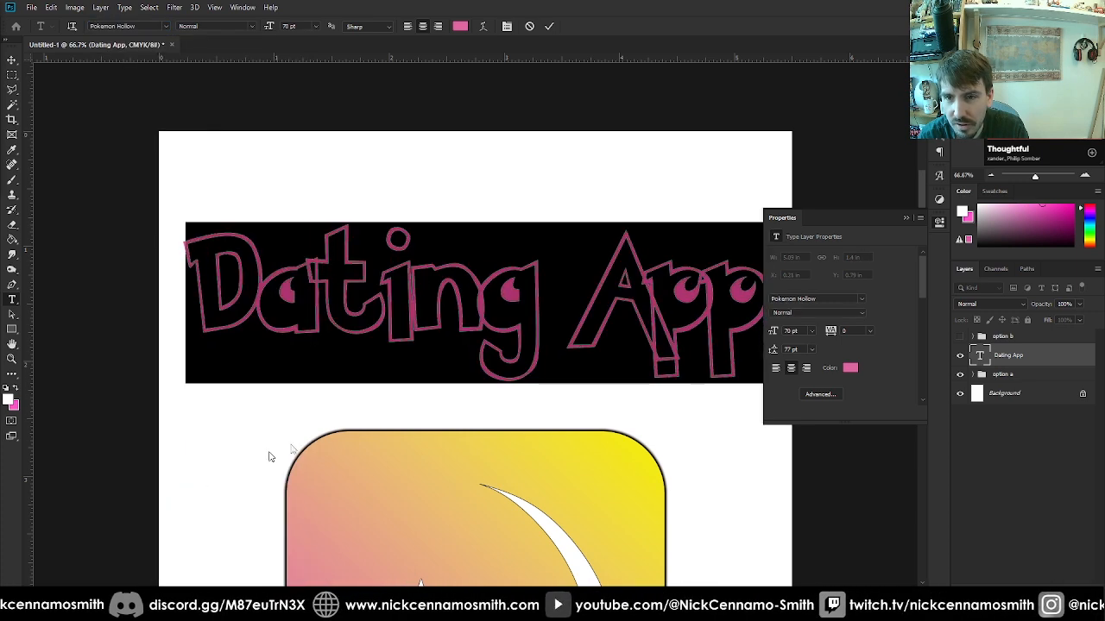
click(12, 59)
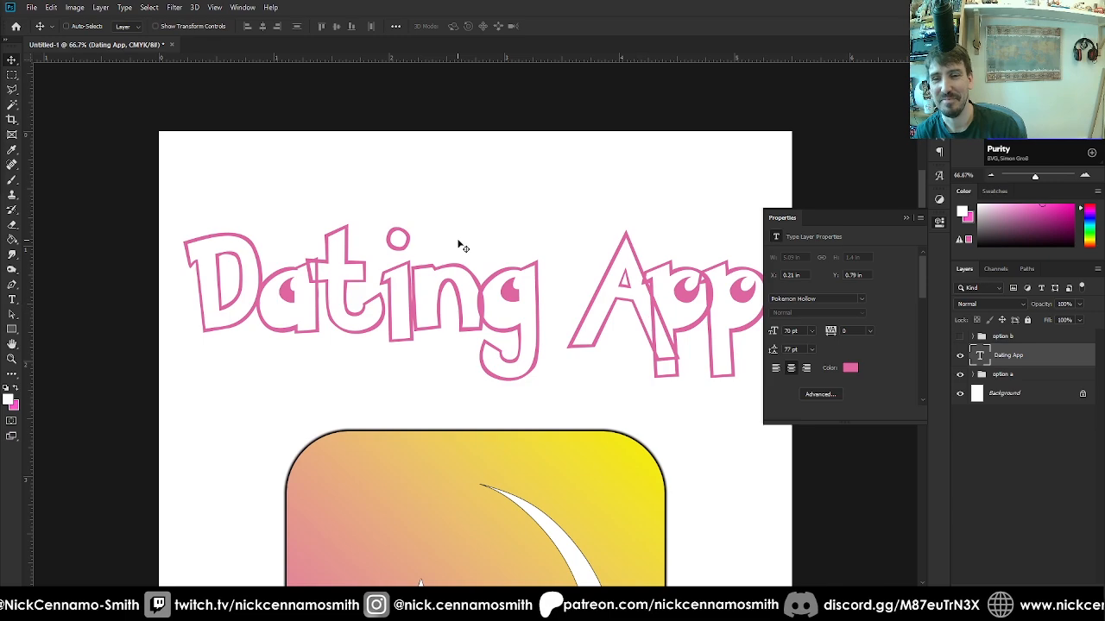
Reselect the whole "Dating App" title, compare further fonts such as Prestige Signature Script and Westmeath, and apply Monster Game
double_click(476, 302)
key(ctrl+a)
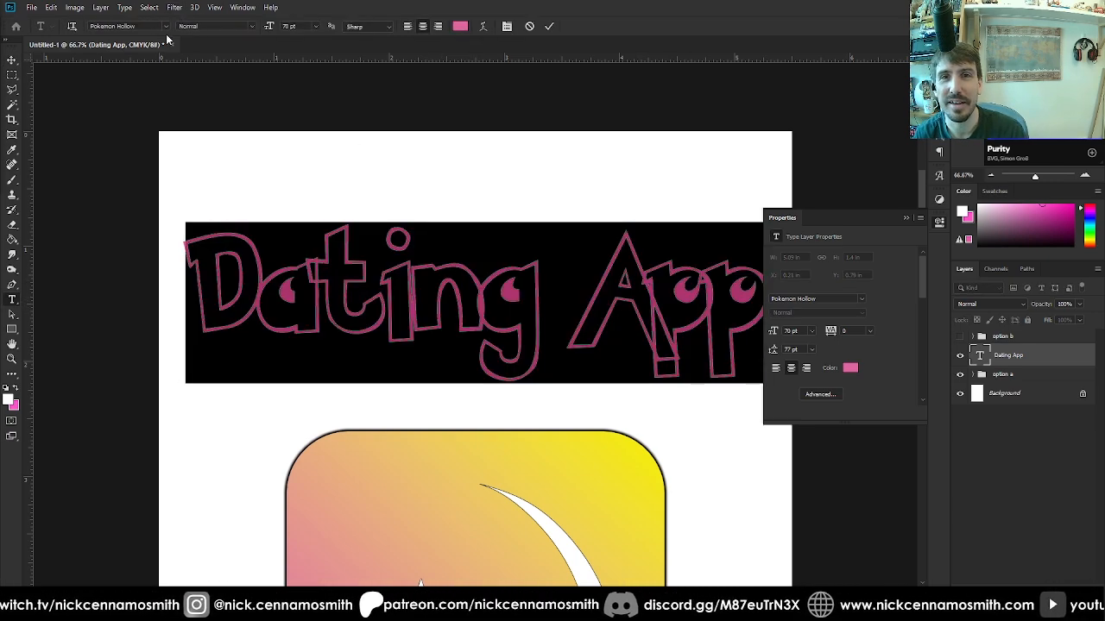
click(165, 26)
scroll(248, 283, down, 2)
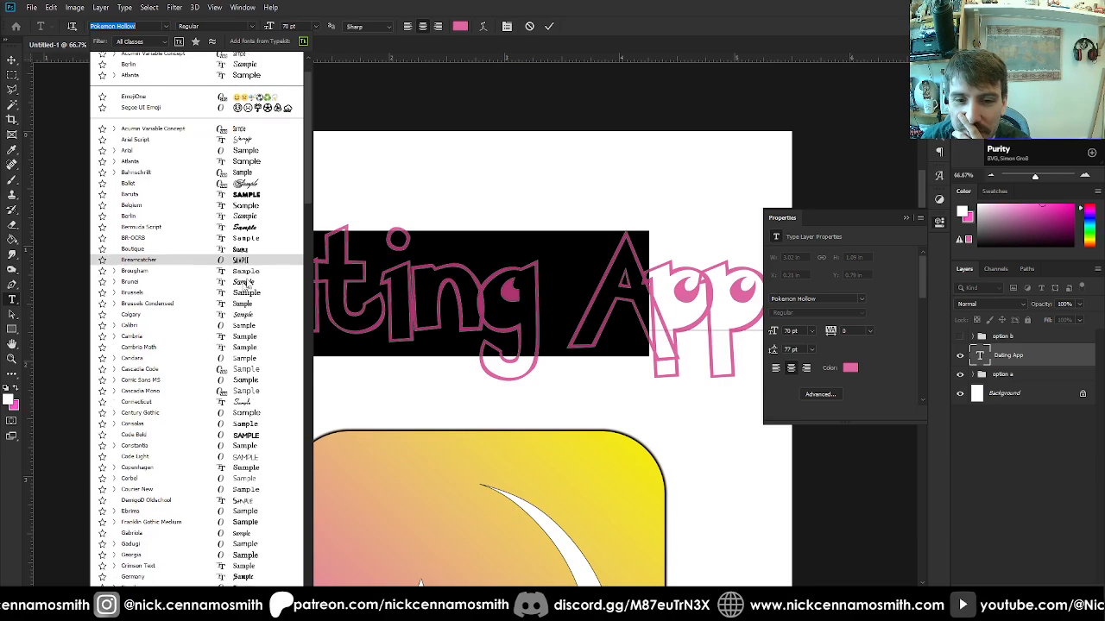
scroll(248, 281, down, 1)
drag(304, 201, 305, 495)
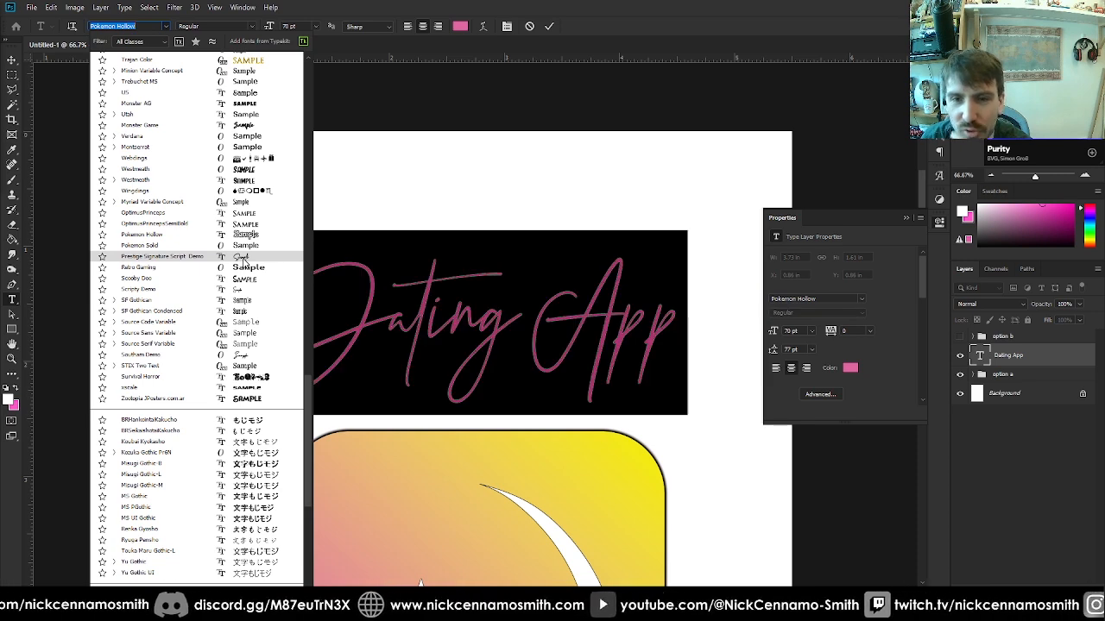
scroll(246, 224, up, 1)
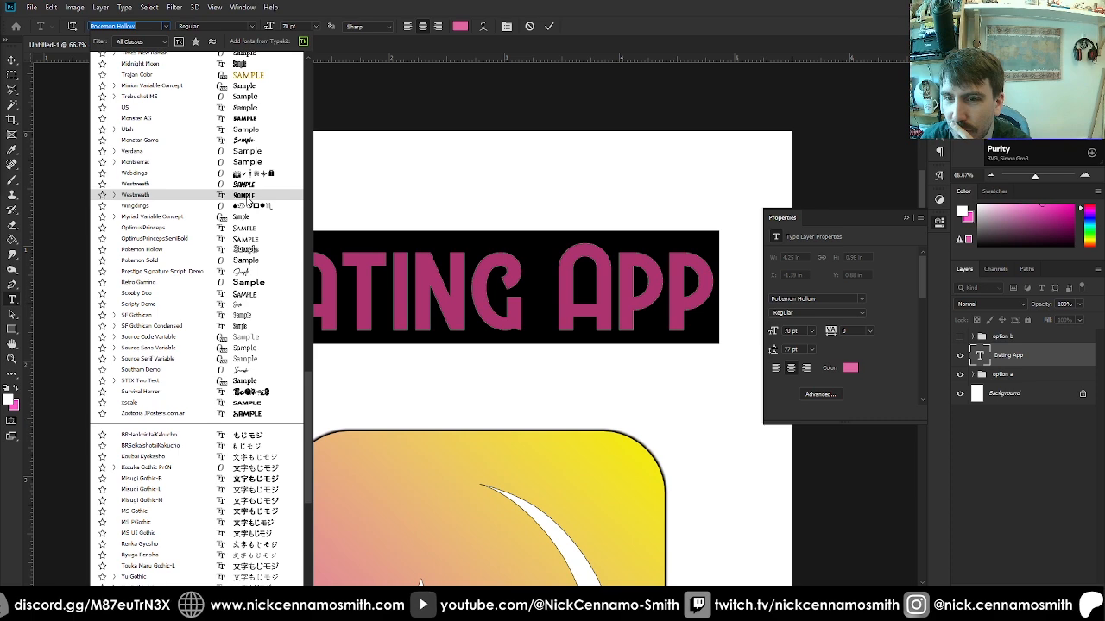
scroll(248, 199, up, 1)
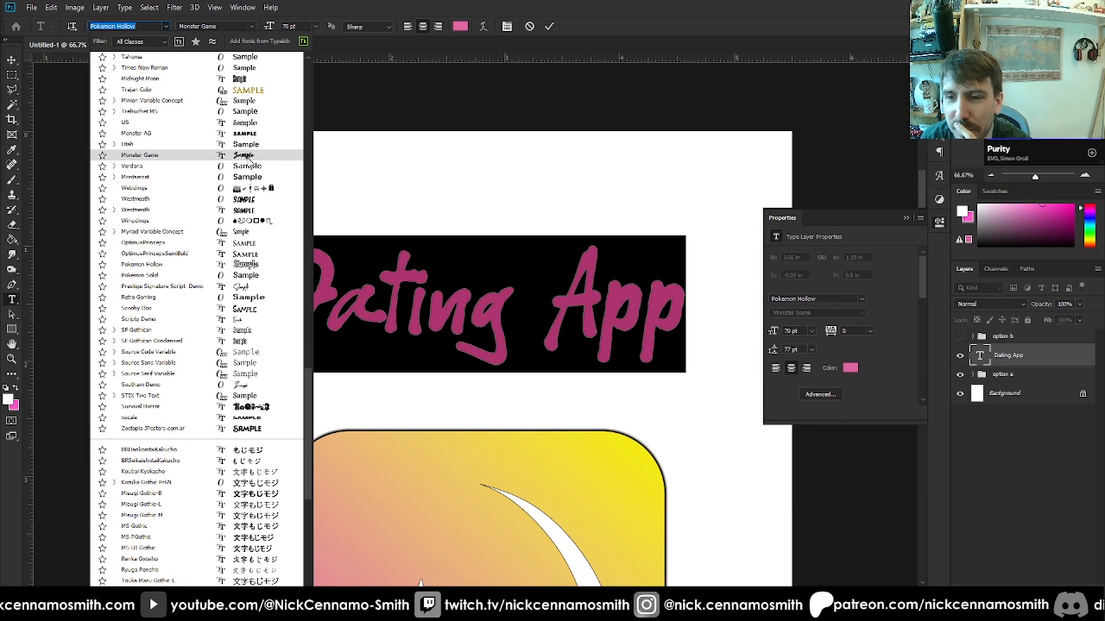
click(247, 156)
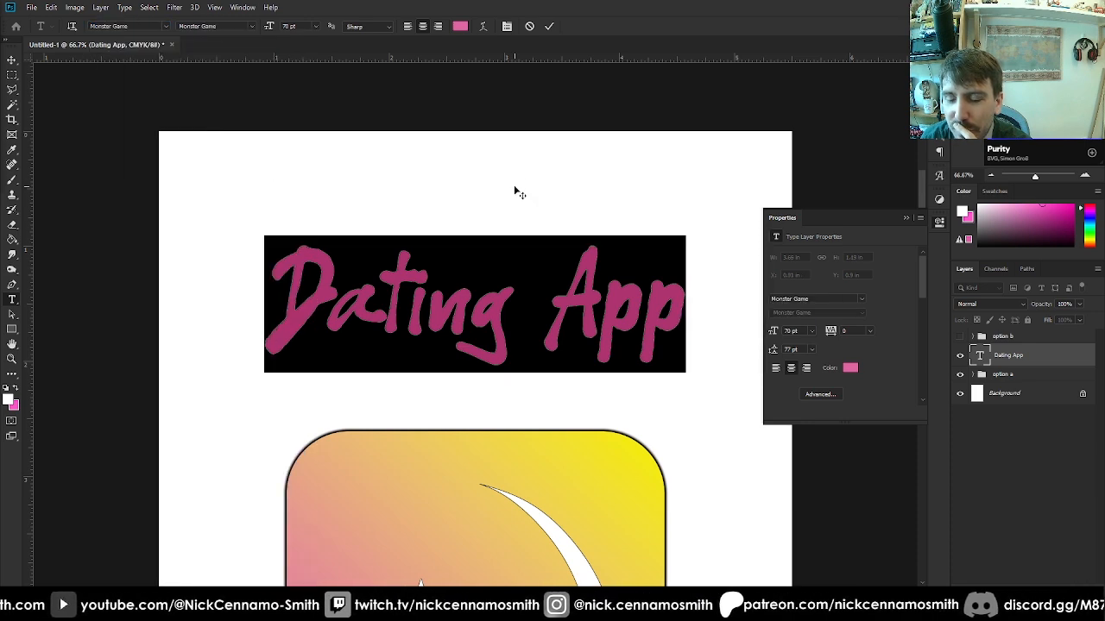
Look through more installed fonts as previews on the title, apply Germany and commit the text
click(167, 26)
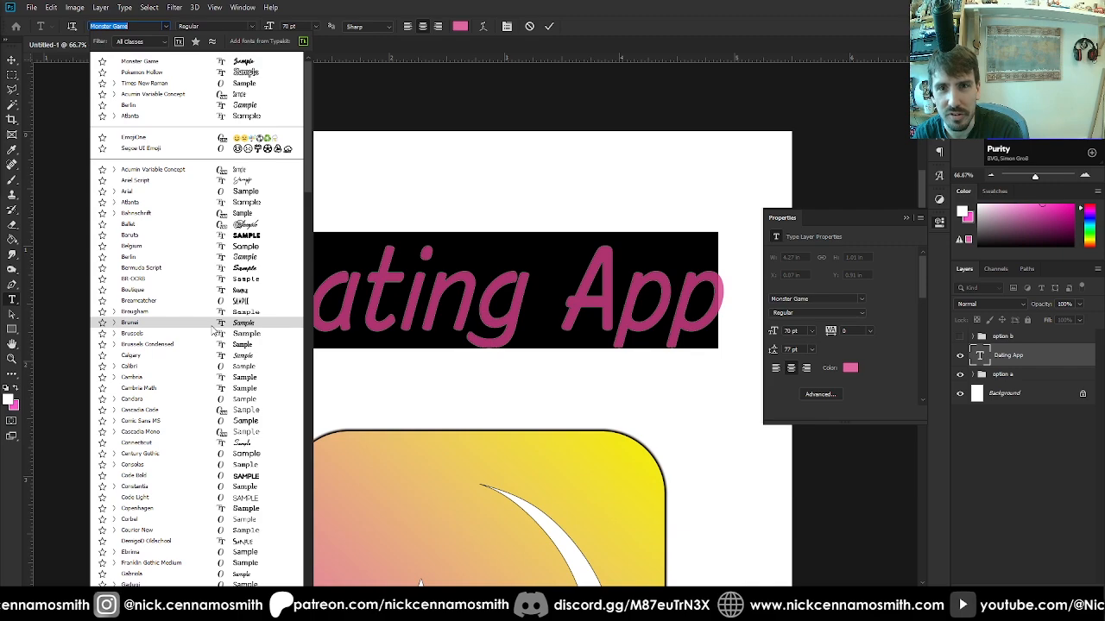
scroll(207, 345, down, 5)
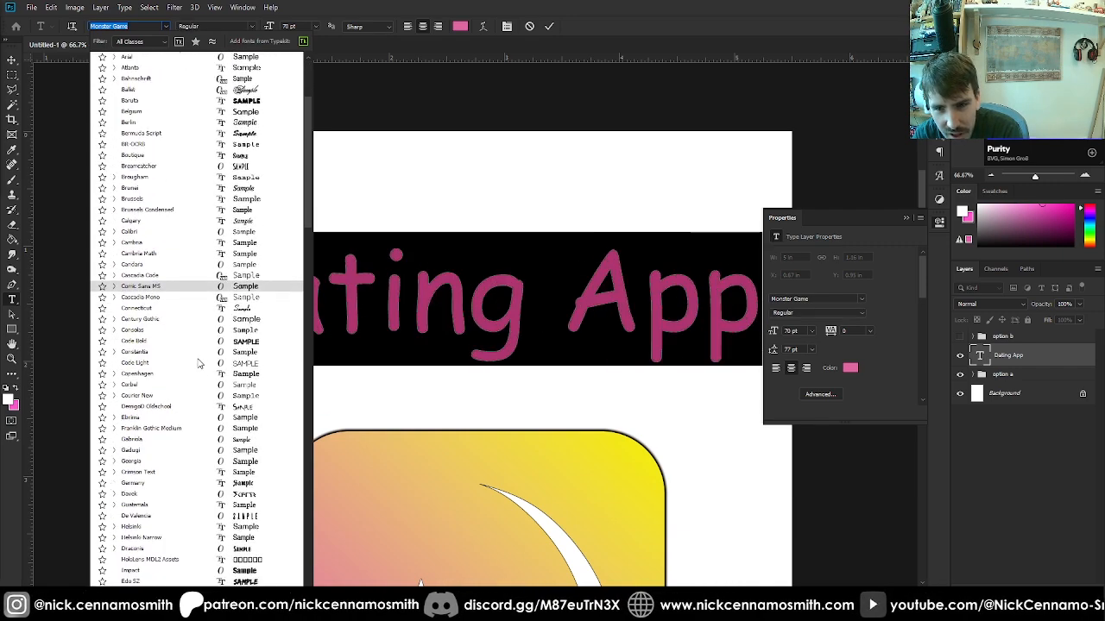
scroll(202, 366, down, 2)
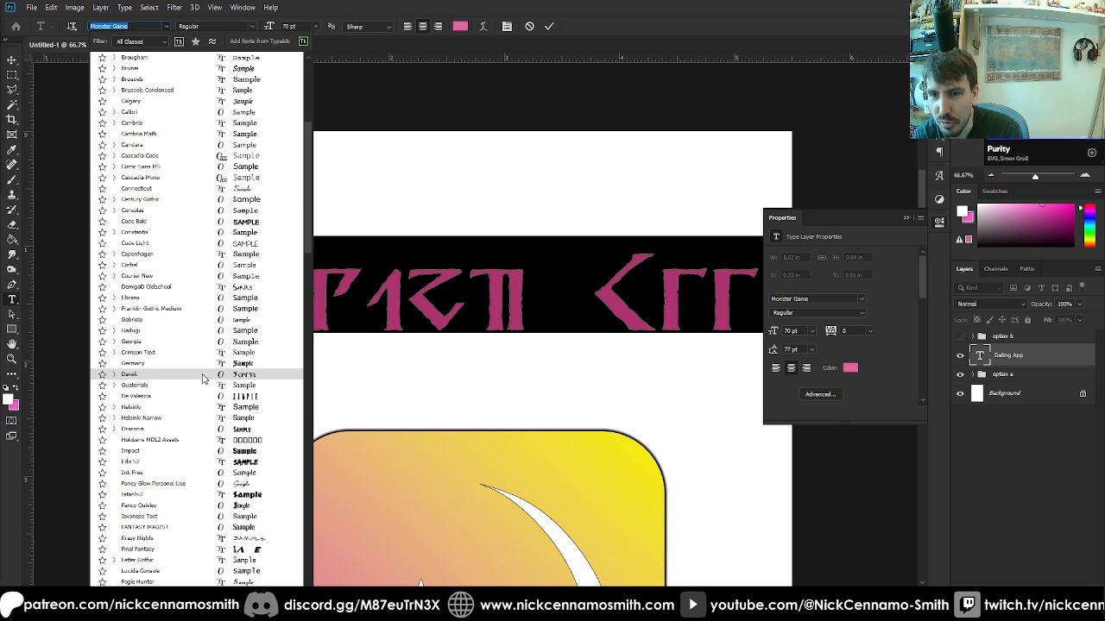
click(203, 364)
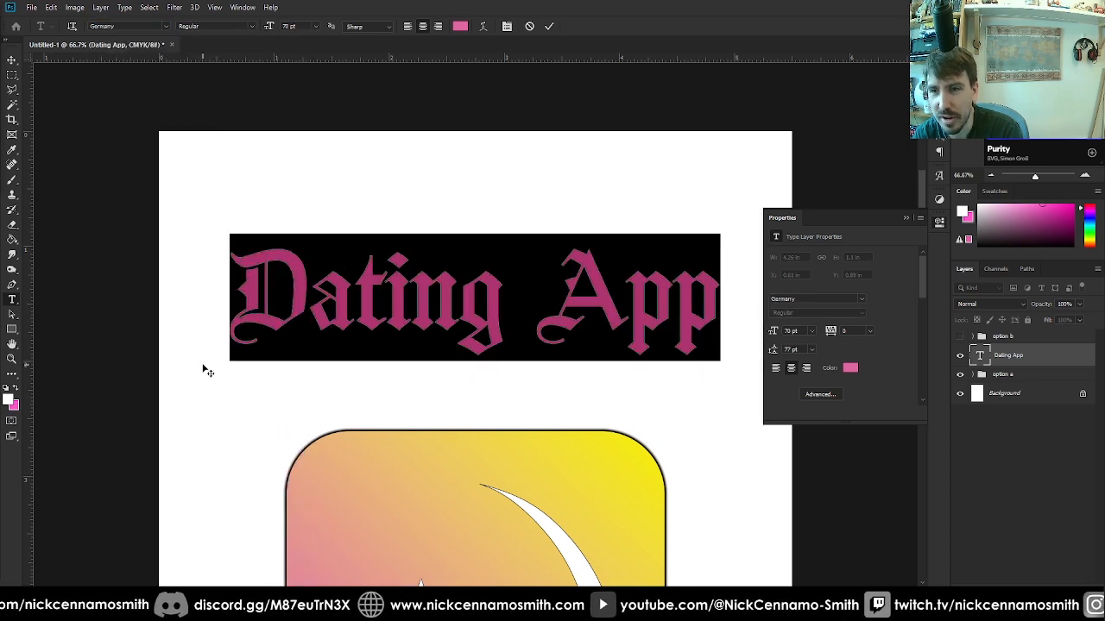
click(12, 59)
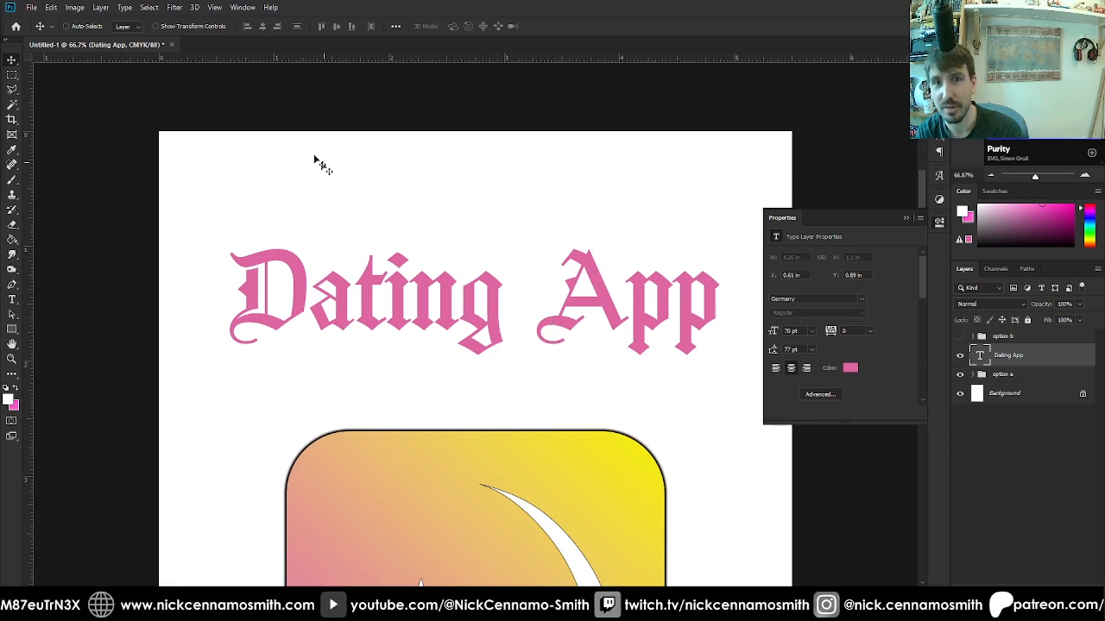
Reselect the whole "Dating App" title, compare further fonts as previews, apply hand script and commit the text
double_click(594, 312)
key(ctrl+a)
key(ctrl+h)
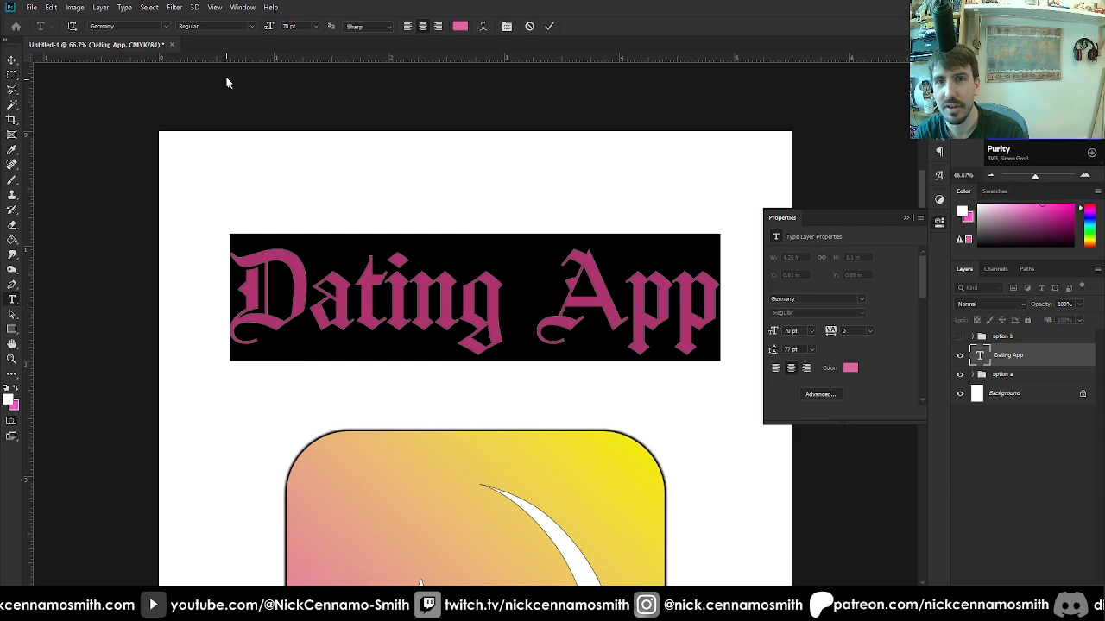
click(166, 26)
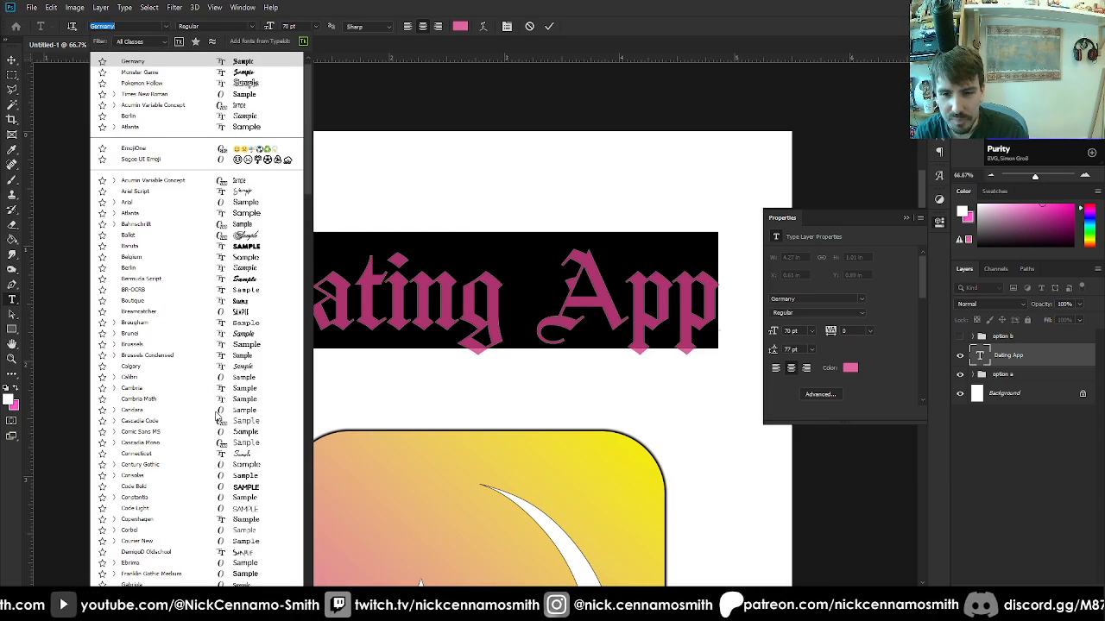
scroll(215, 417, down, 5)
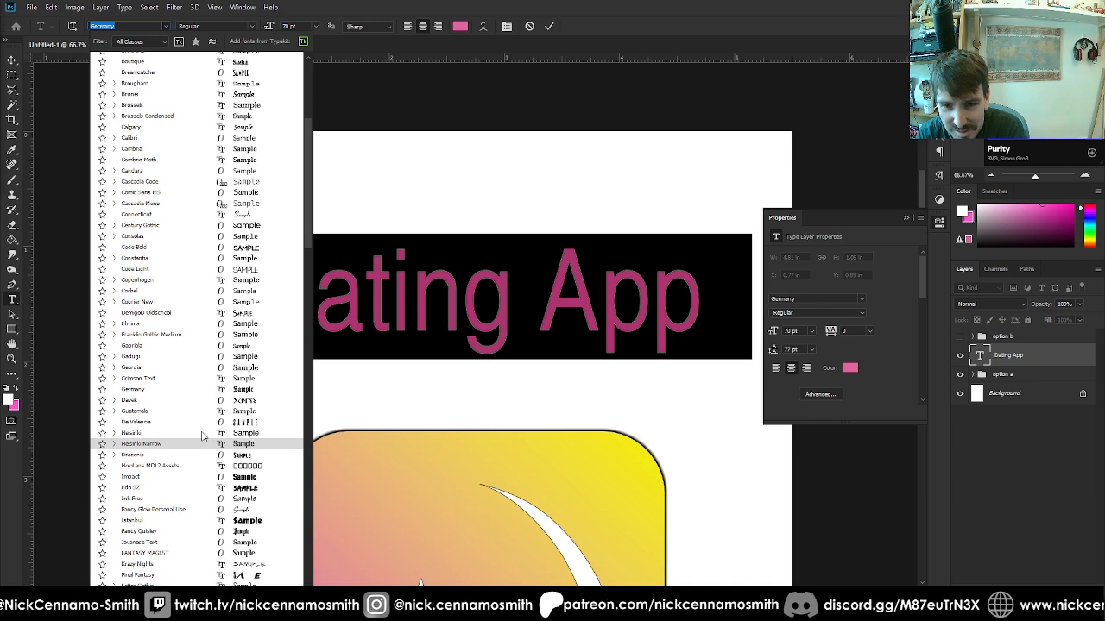
scroll(204, 411, down, 3)
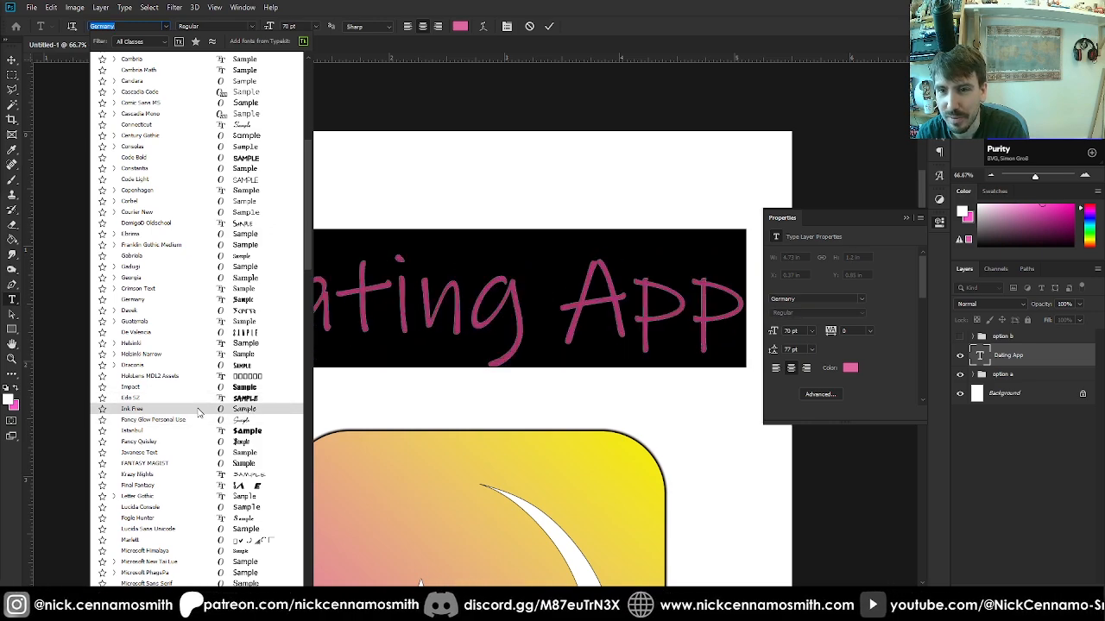
scroll(198, 413, down, 2)
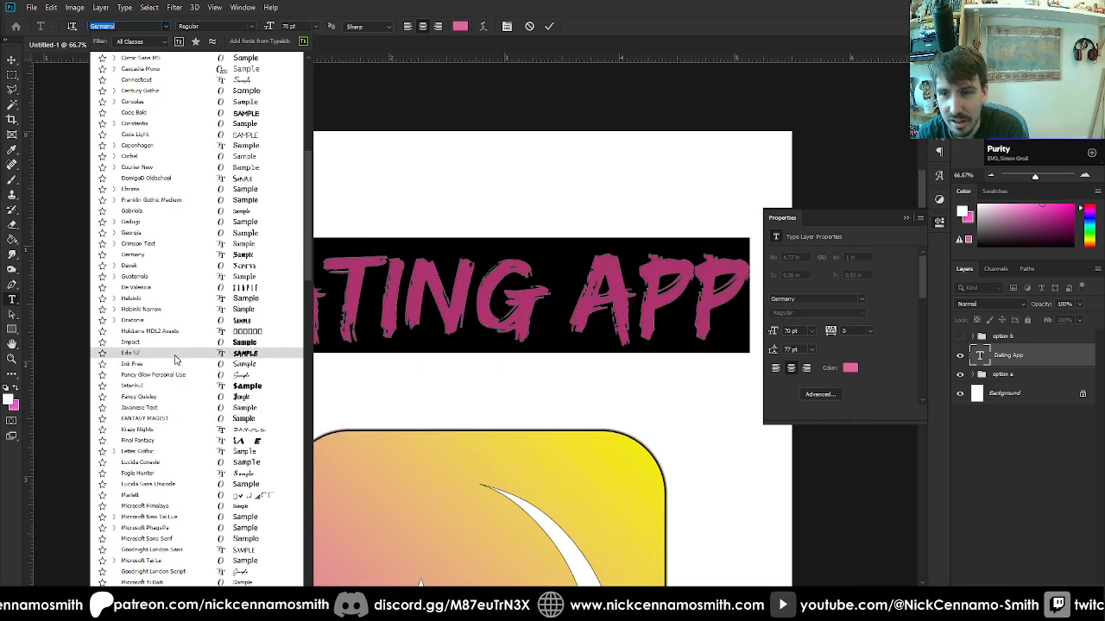
scroll(175, 359, down, 2)
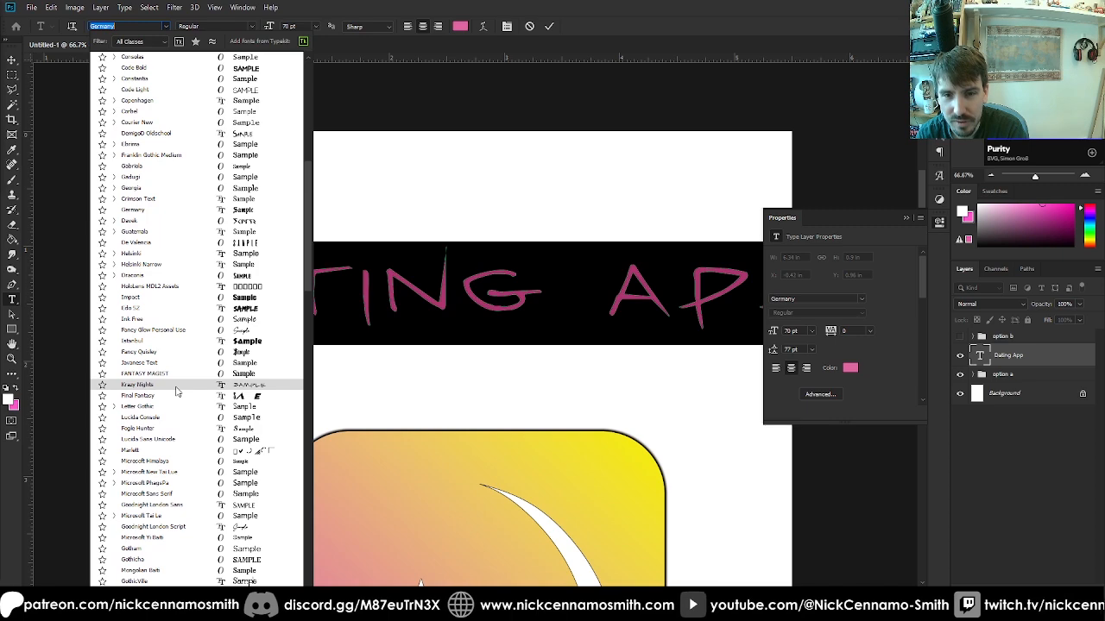
scroll(176, 391, down, 3)
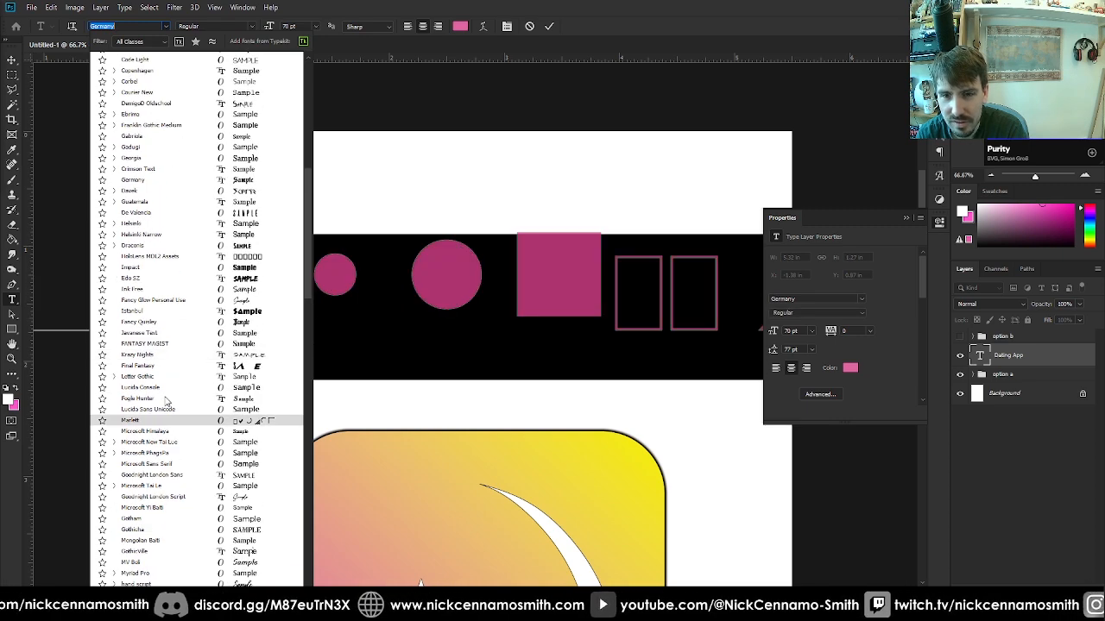
scroll(167, 417, down, 1)
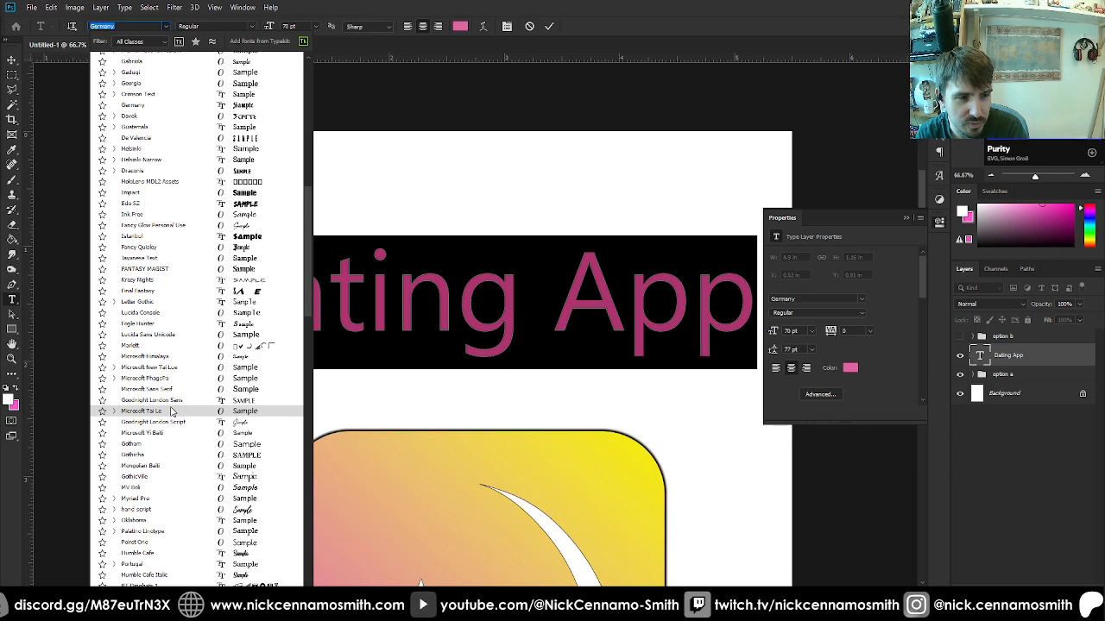
scroll(171, 414, down, 2)
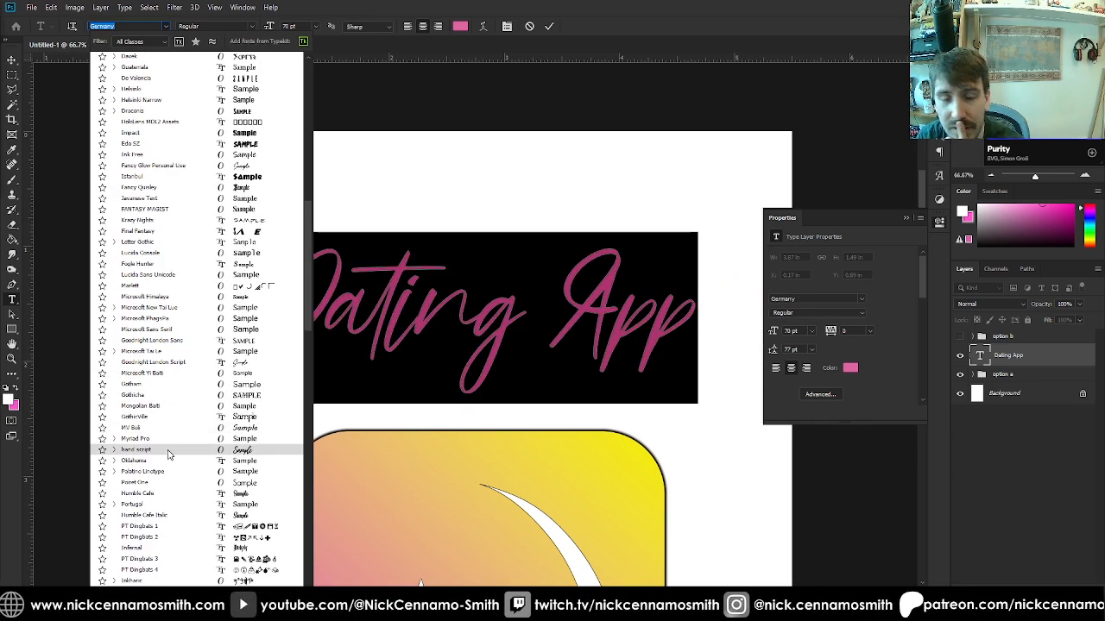
click(169, 454)
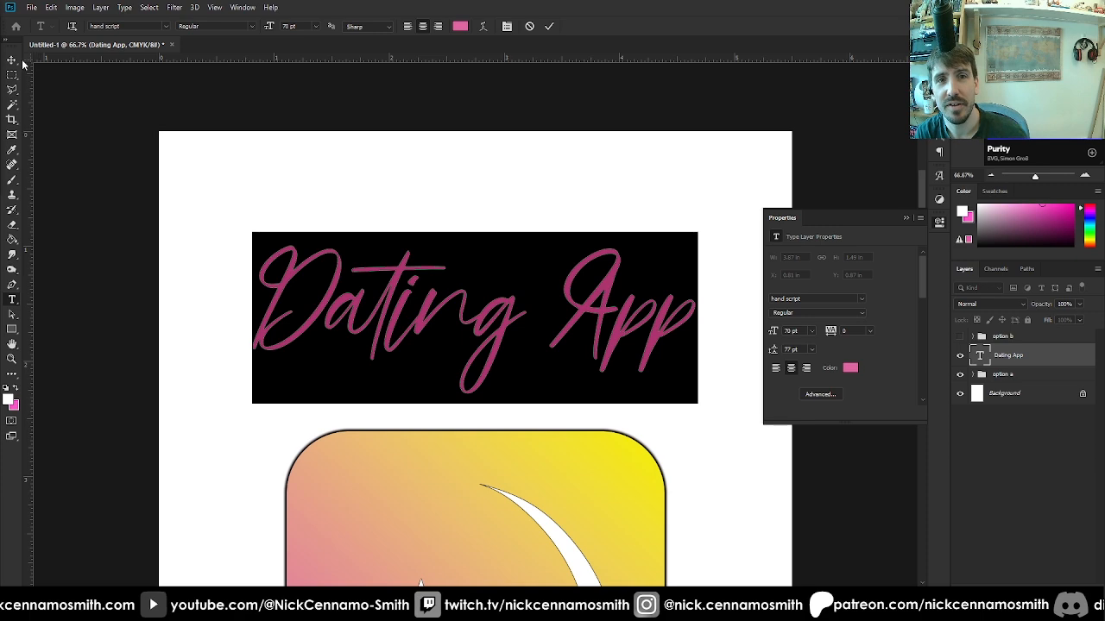
key(ctrl+Return)
Place a duplicate of the title near the canvas's upper edge and move the original down to clear it
key(v)
drag(557, 326, 510, 226)
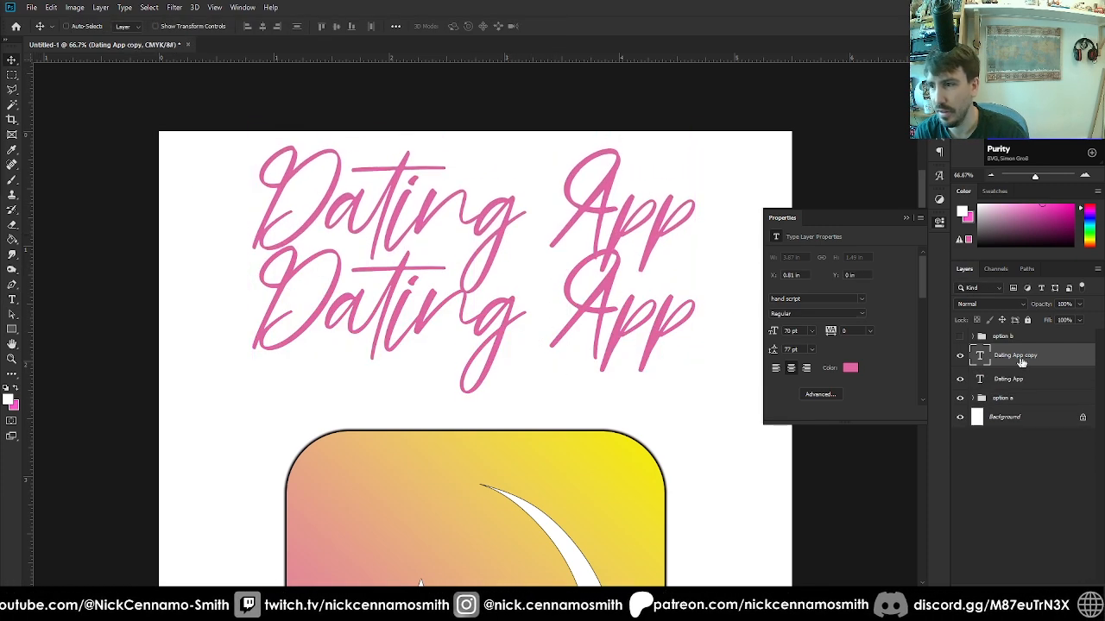
click(1018, 381)
drag(506, 315, 506, 362)
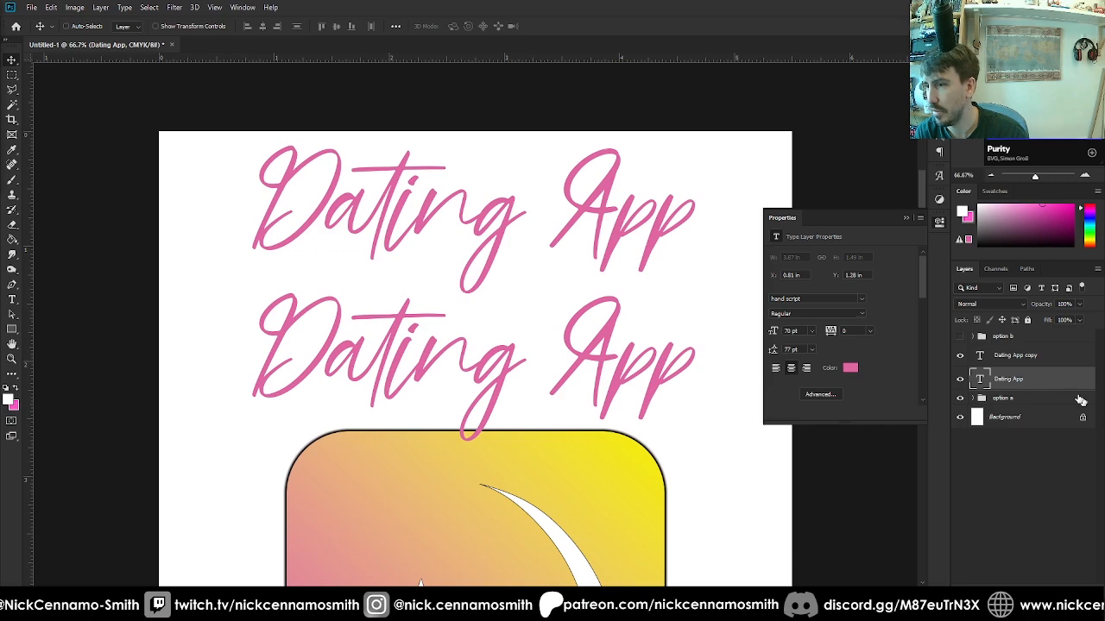
Hide the option a group and set the lower "Dating App" title in the Connecticut font
click(959, 398)
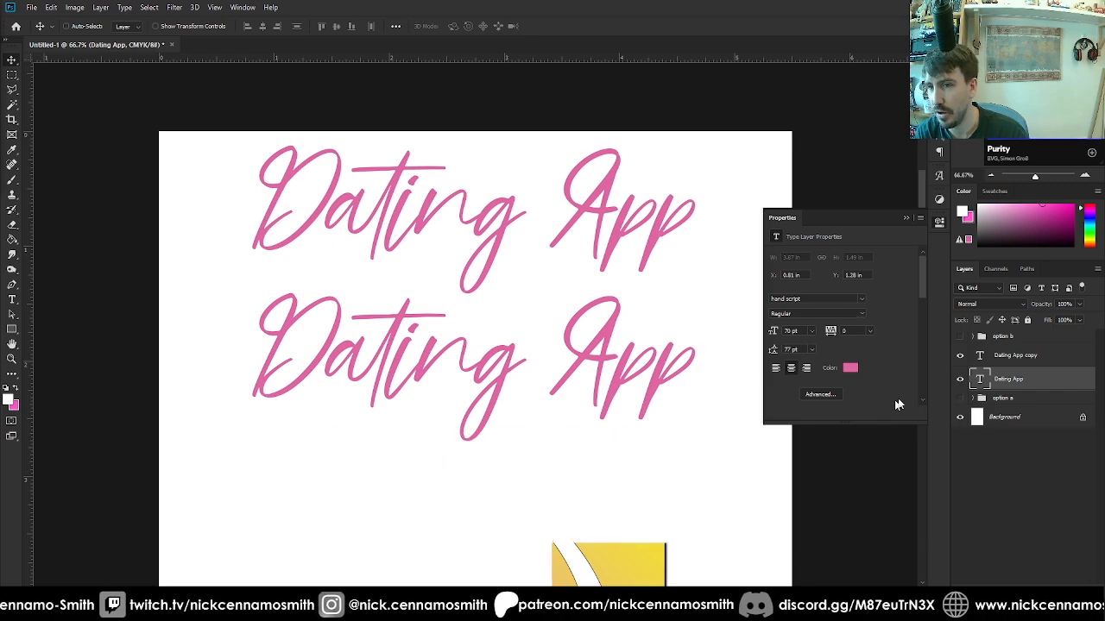
click(941, 221)
double_click(592, 371)
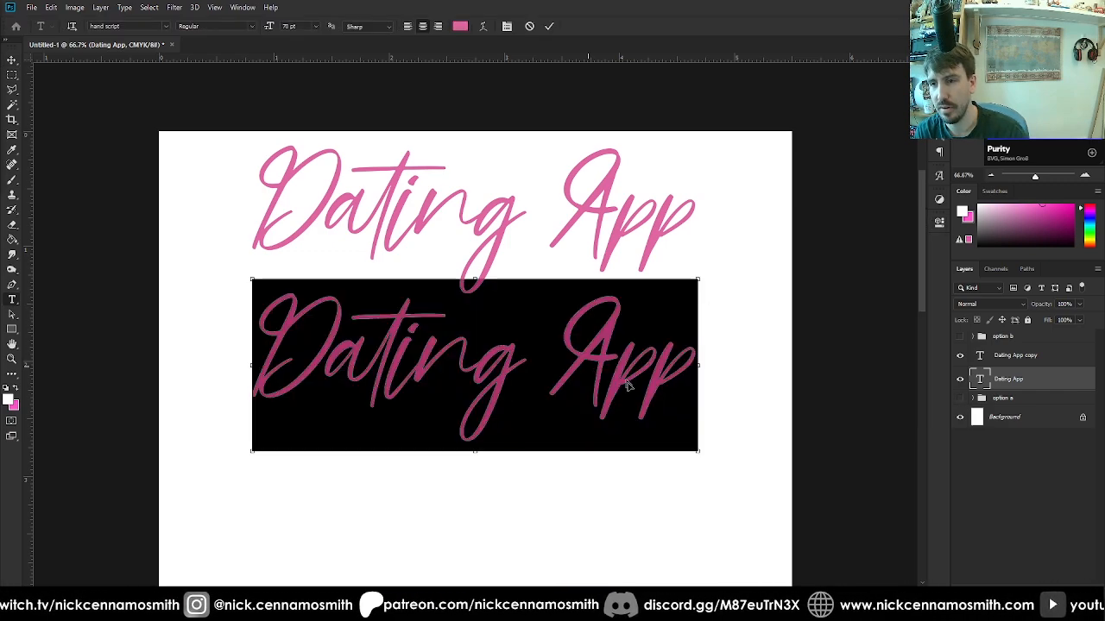
click(165, 26)
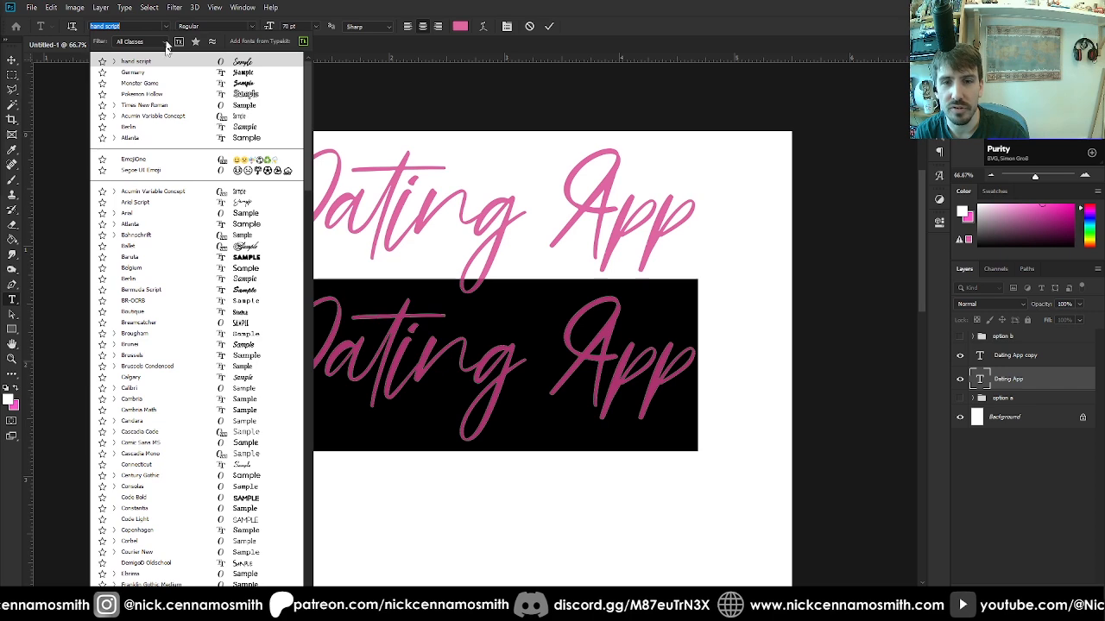
click(155, 467)
click(12, 59)
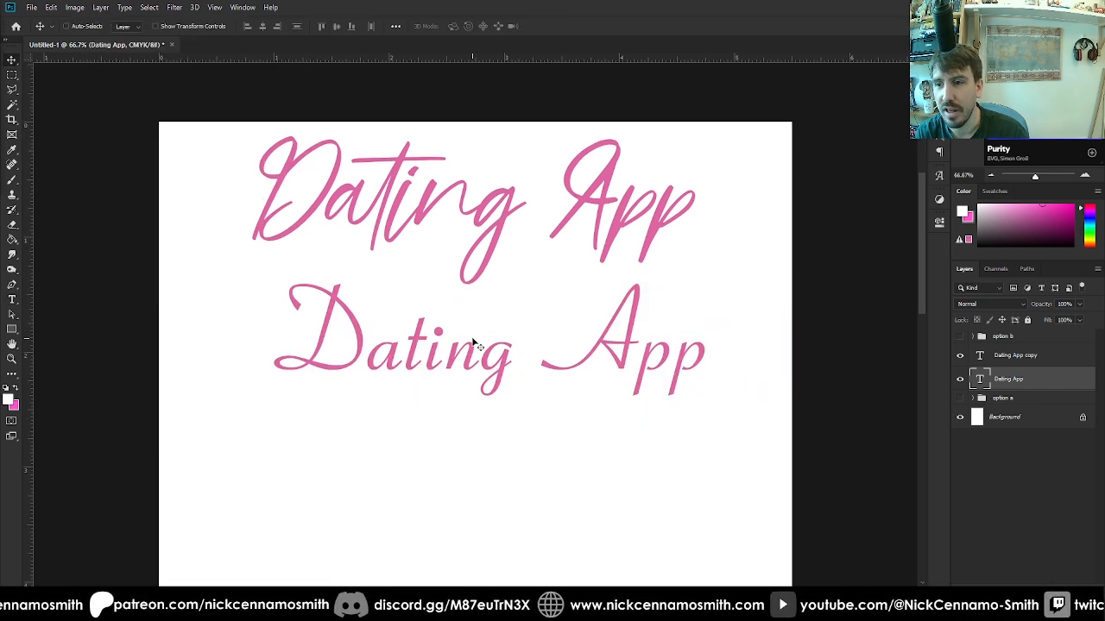
Duplicate the Connecticut title and move the copy about 1.12 in straight down
scroll(474, 343, down, 1)
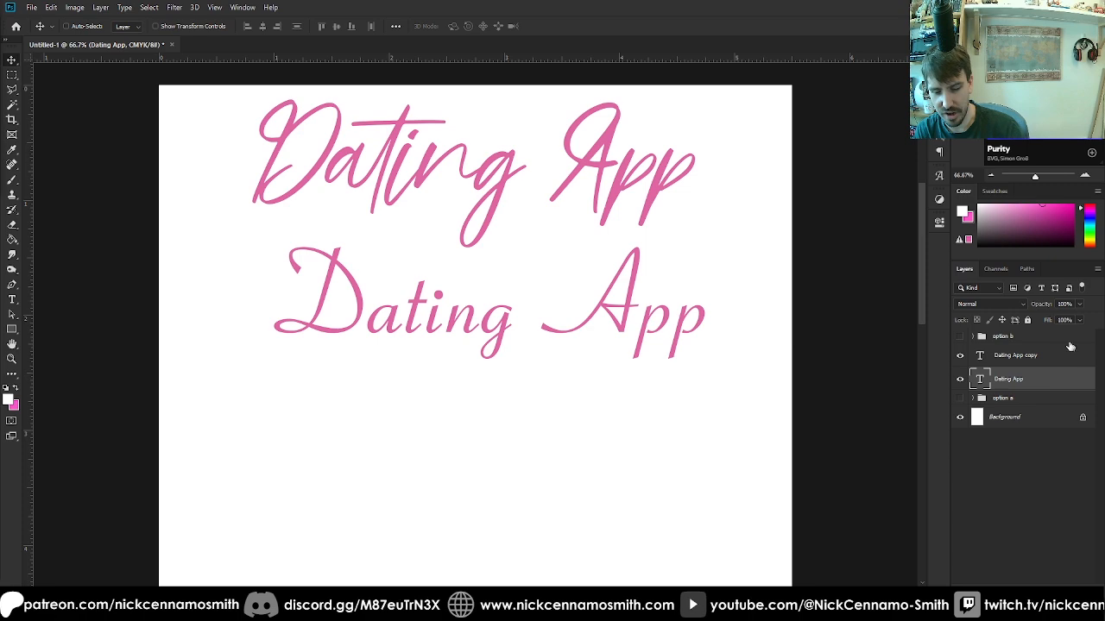
key(ctrl+j)
drag(637, 328, 618, 458)
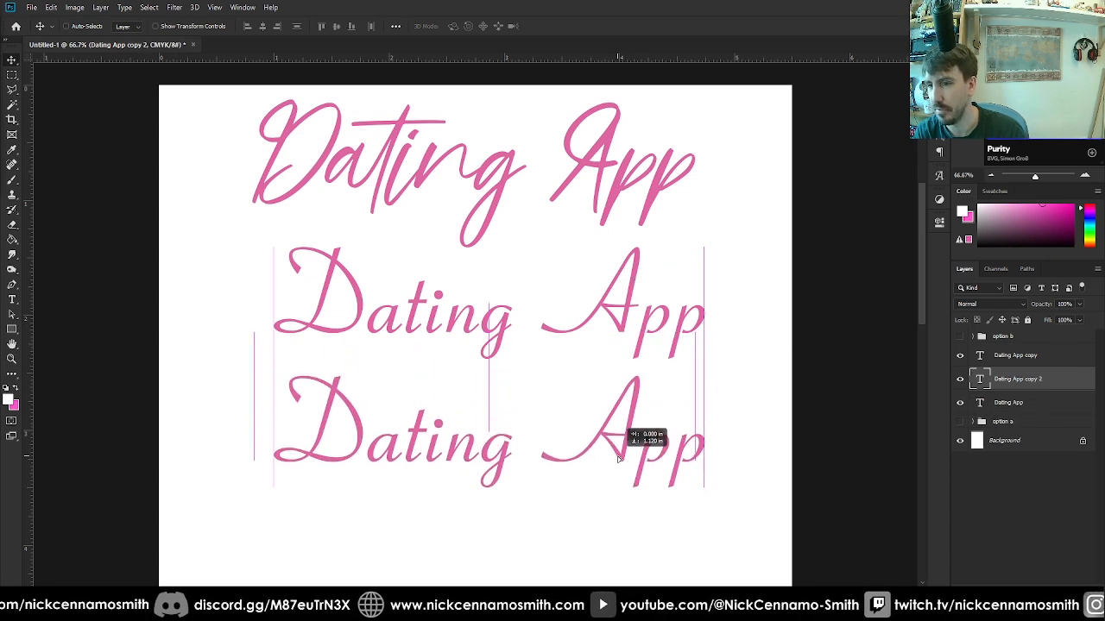
scroll(587, 440, down, 1)
scroll(585, 436, up, 1)
Select all text of the lowest title copy, browse the font list, apply Times New Roman Italic and commit the text
key(t)
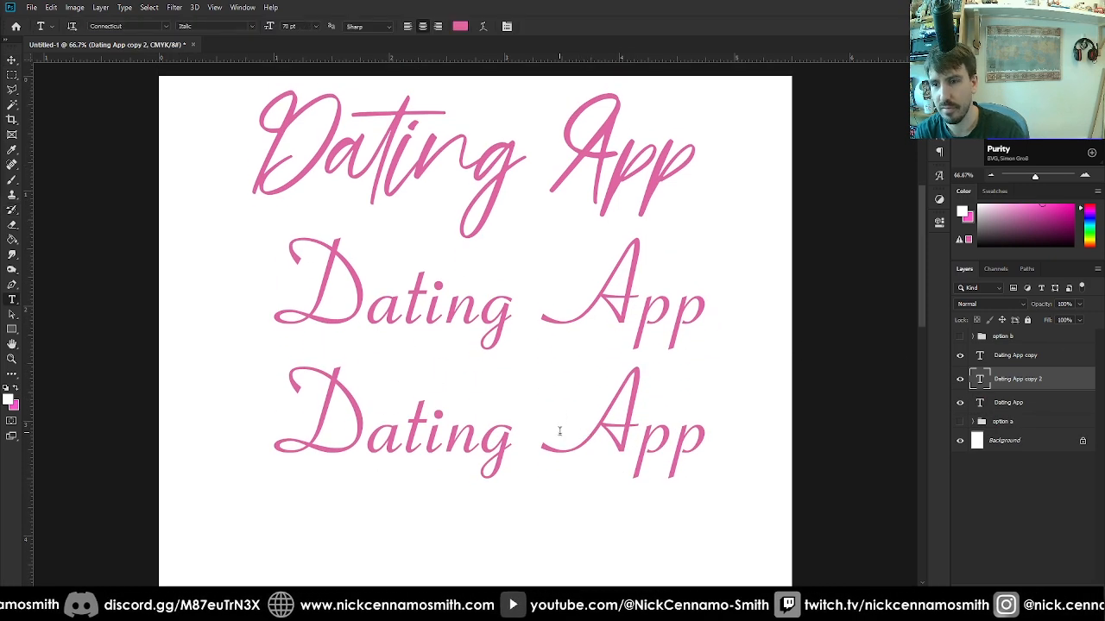
click(559, 432)
key(ctrl+a)
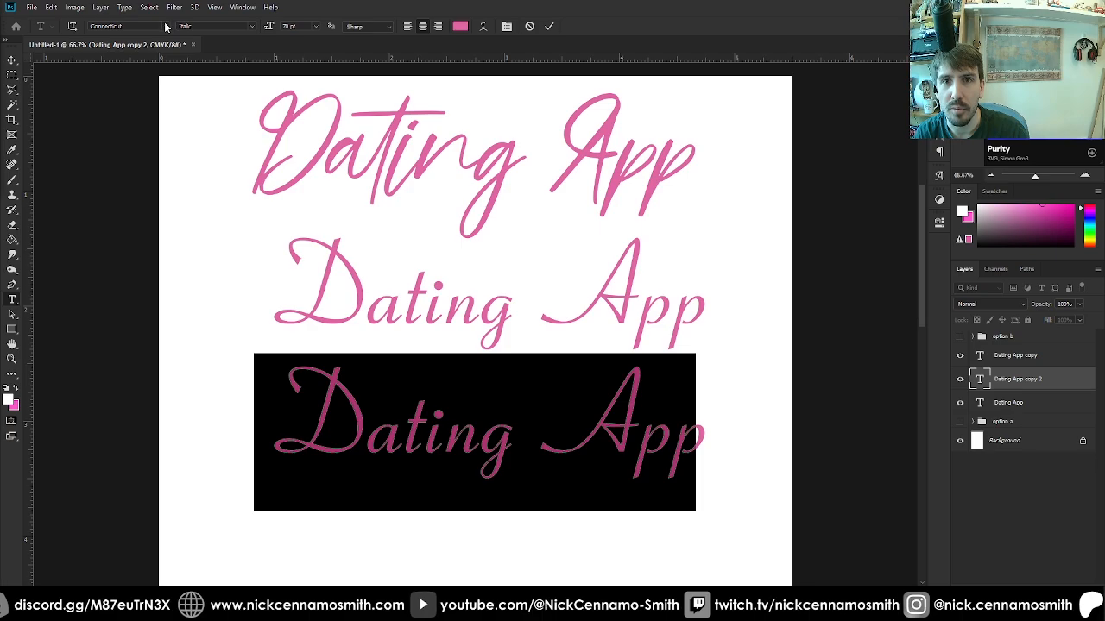
click(166, 26)
scroll(198, 431, down, 5)
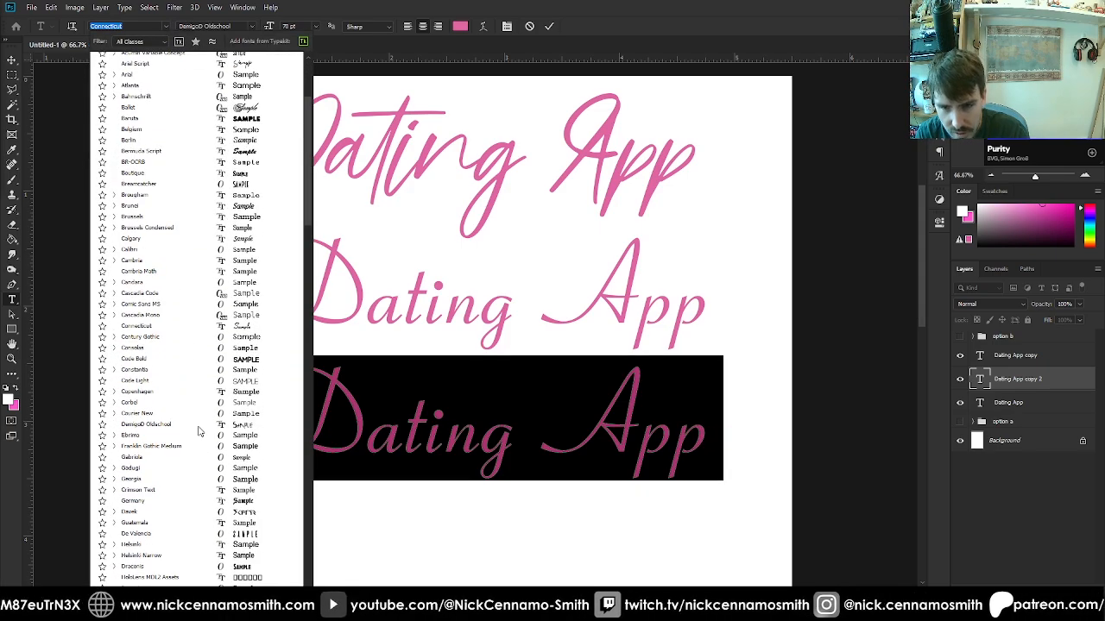
scroll(199, 431, down, 3)
scroll(196, 436, down, 3)
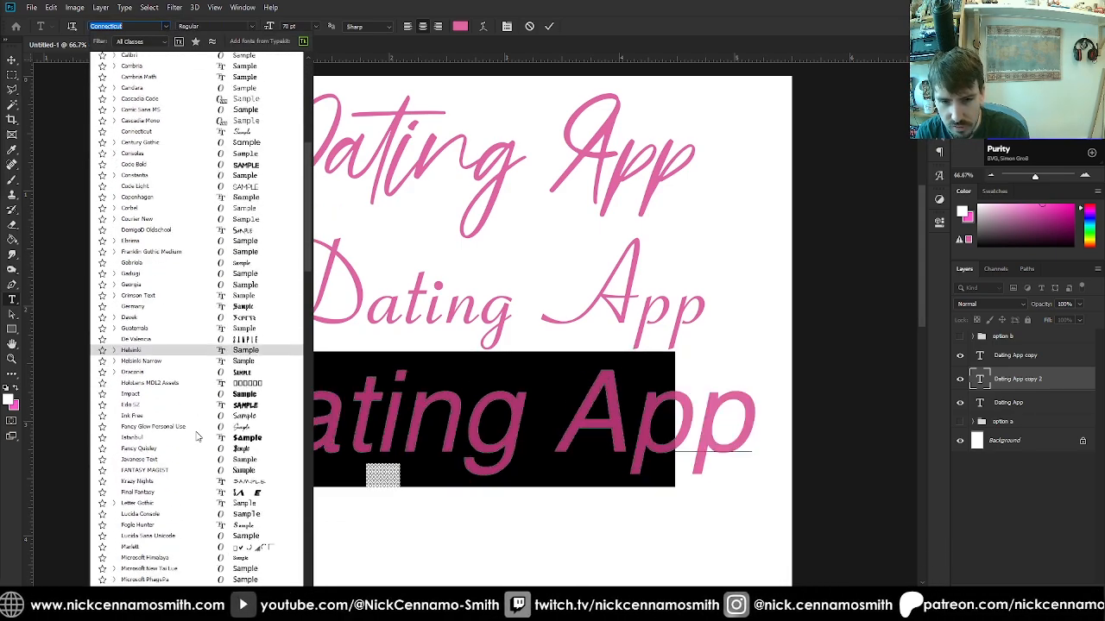
scroll(195, 437, down, 8)
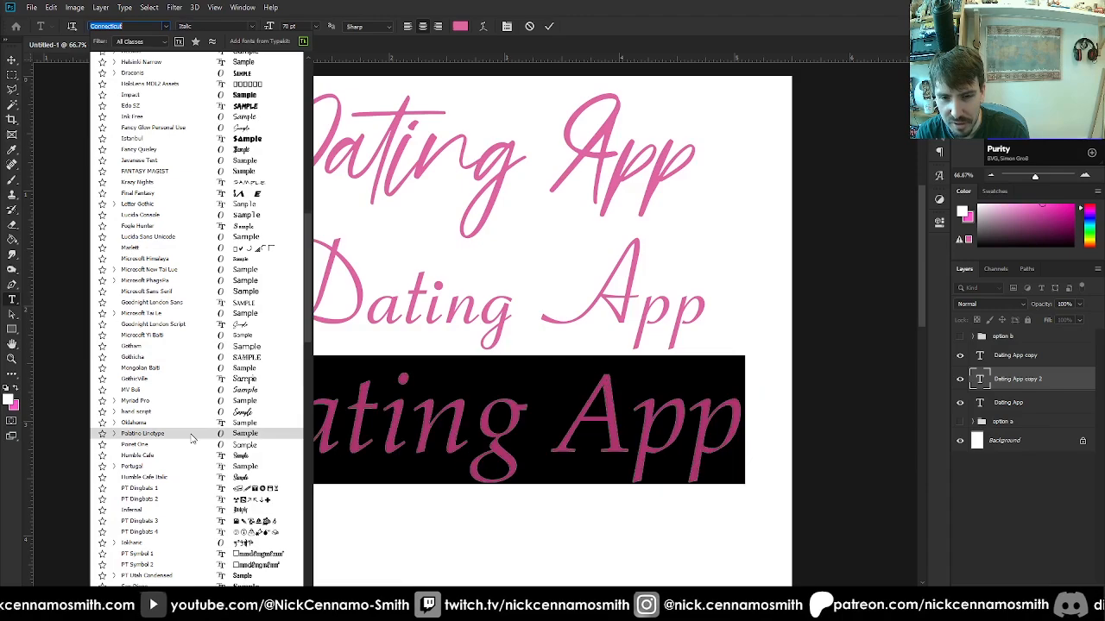
scroll(191, 438, down, 5)
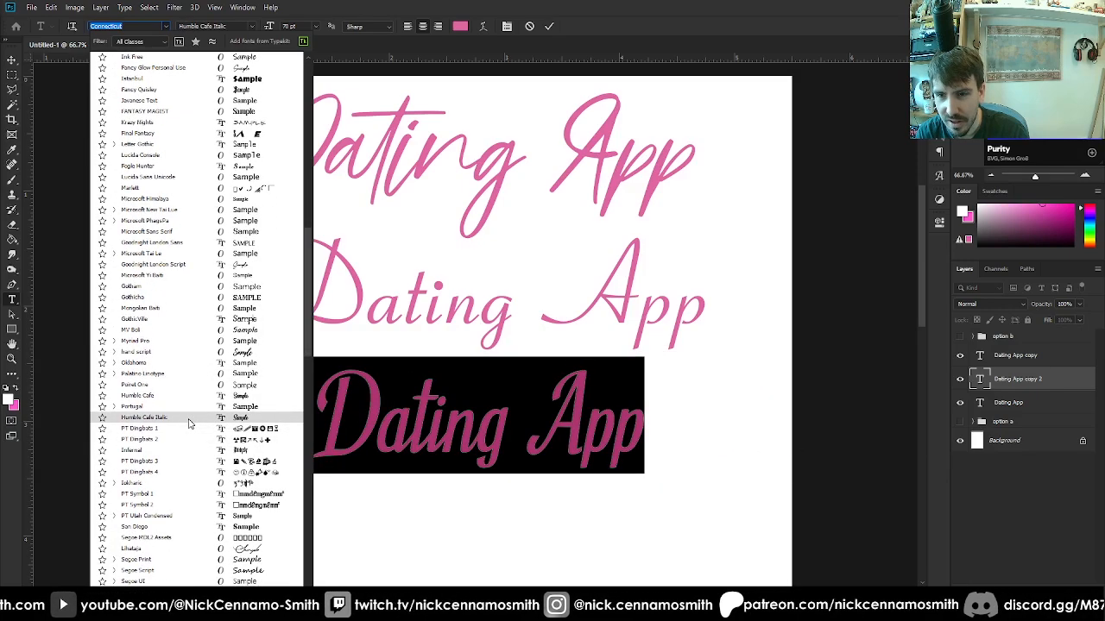
scroll(188, 427, down, 10)
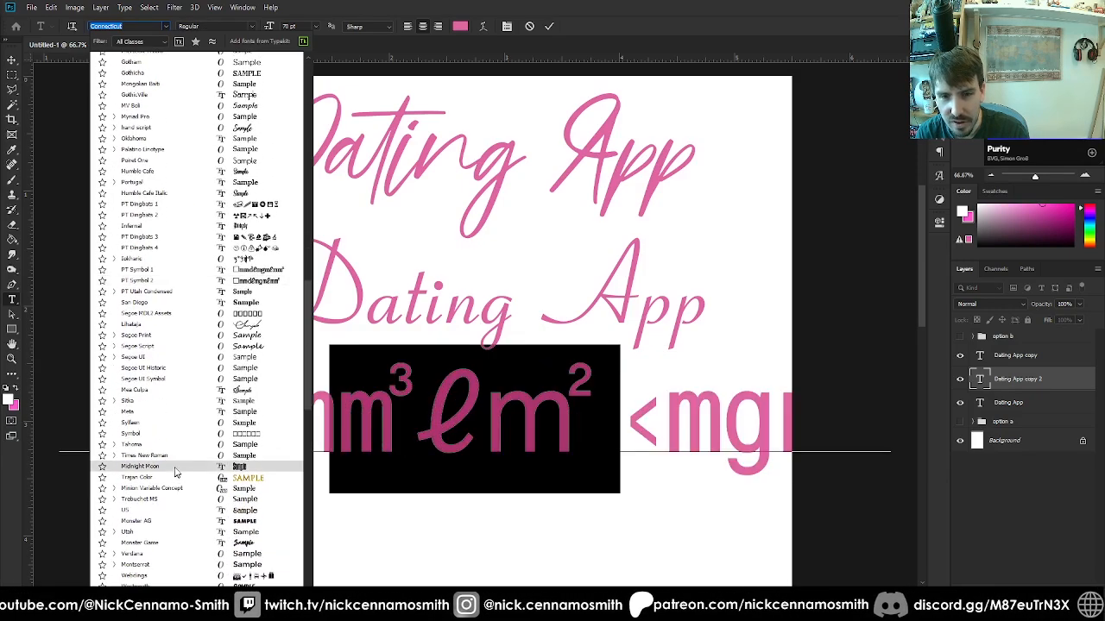
click(176, 456)
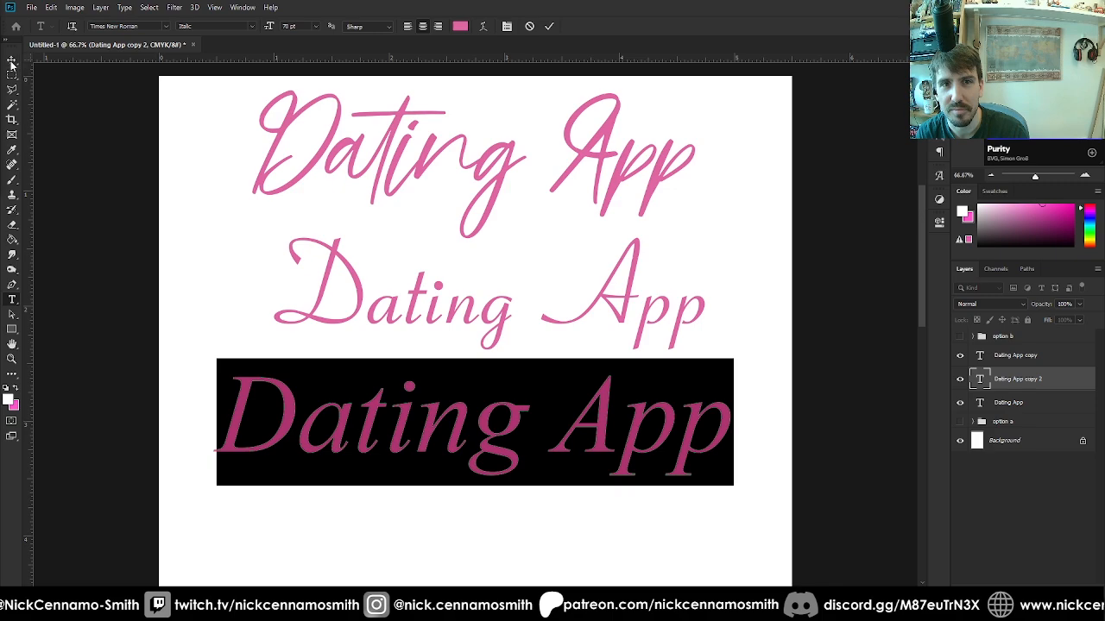
click(11, 63)
Move the Times New Roman title up beneath the Connecticut one, and shift both titles slightly upward together
drag(441, 415, 440, 364)
shift+click(1014, 406)
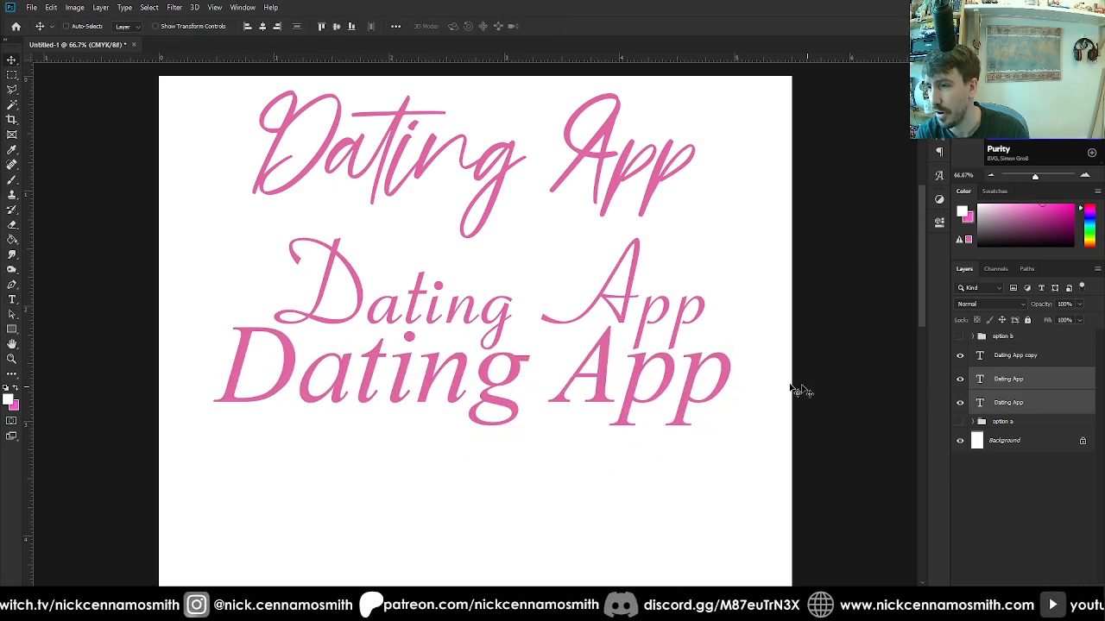
mouse_move(509, 361)
mouse_down()
mouse_move(508, 324)
mouse_move(509, 343)
mouse_up()
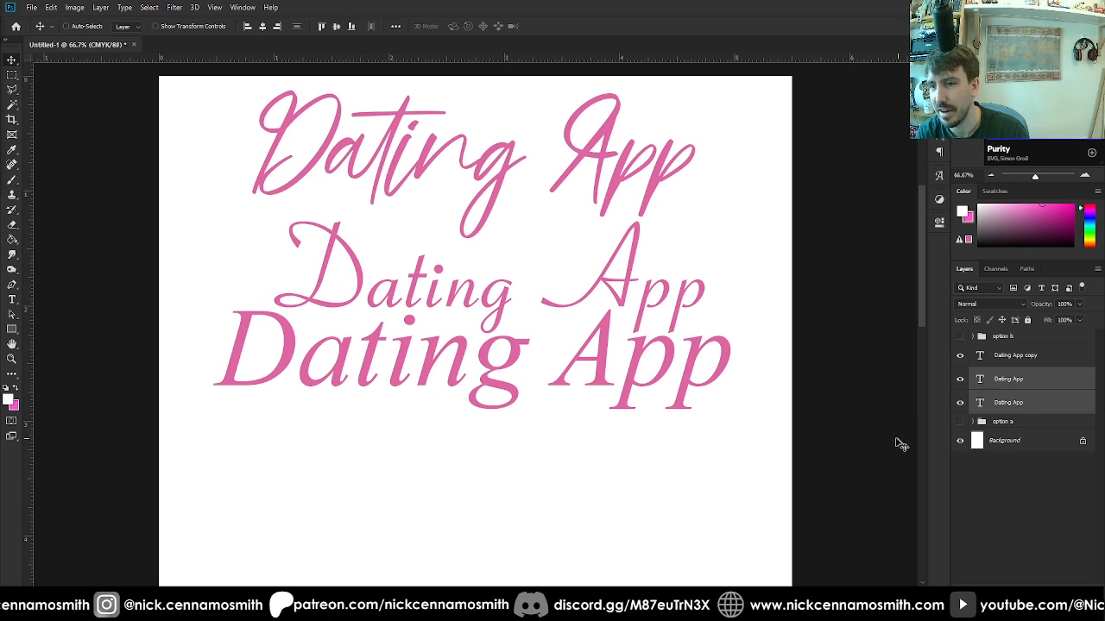
Duplicate the Times New Roman title and move the copy straight down beneath it
scroll(863, 430, down, 2)
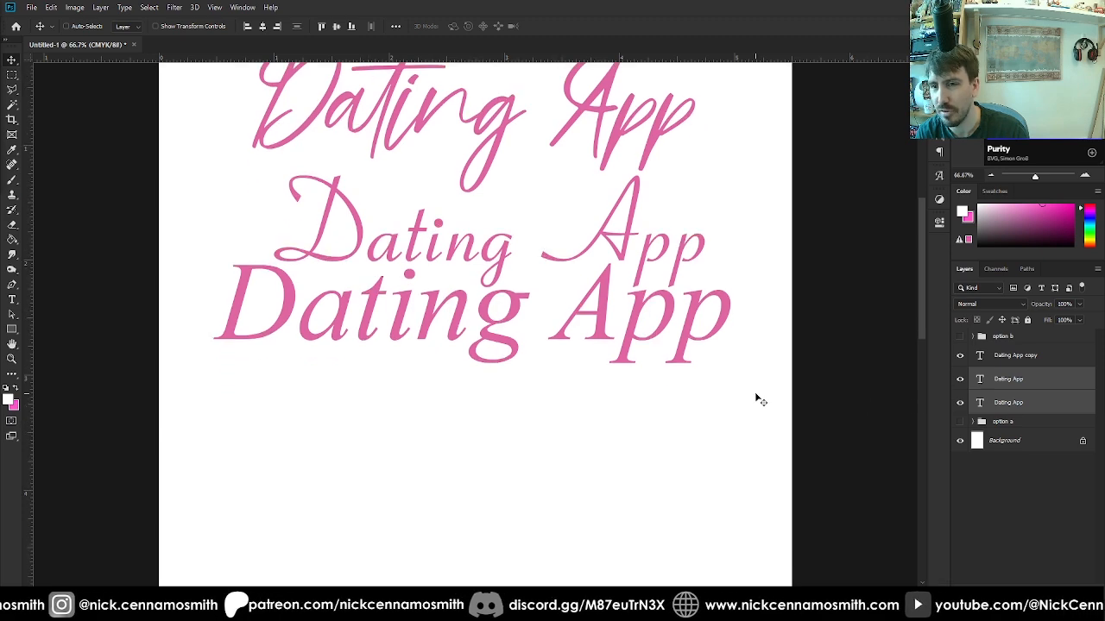
click(1010, 358)
click(1004, 381)
key(ctrl+j)
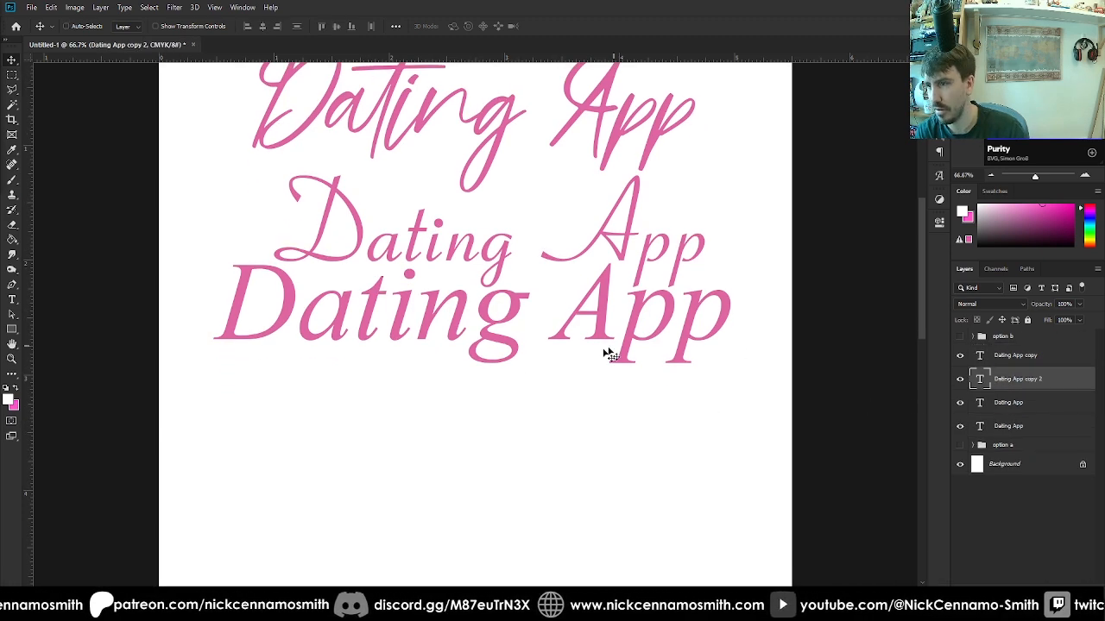
drag(395, 344, 395, 431)
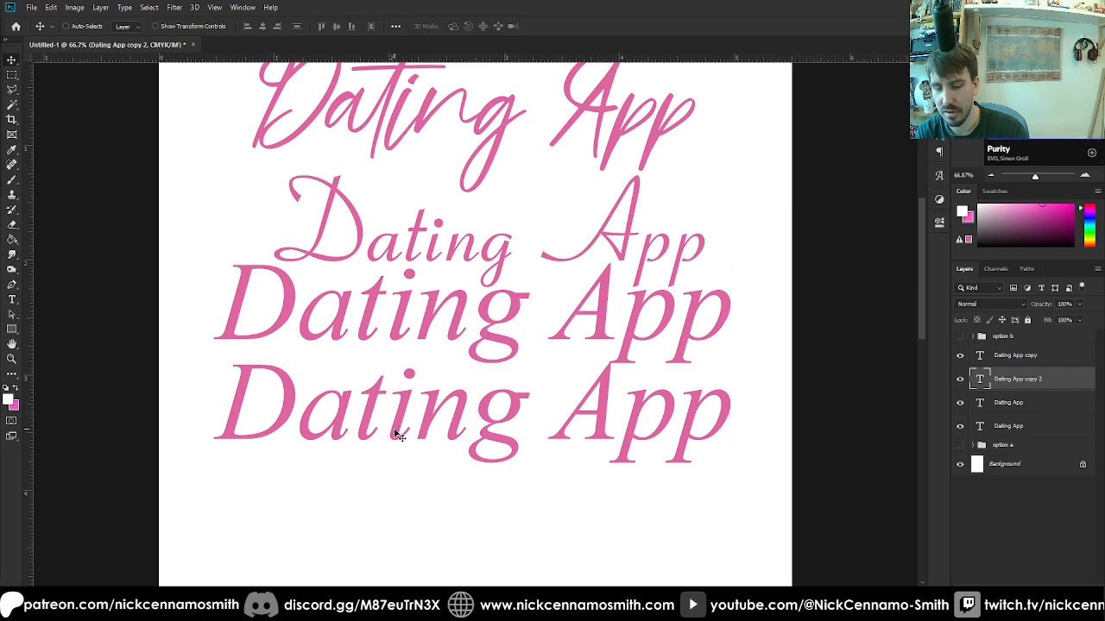
Set the text of the lowest title copy in the Mea Culpa font and shift that title slightly down
key(t)
triple_click(396, 432)
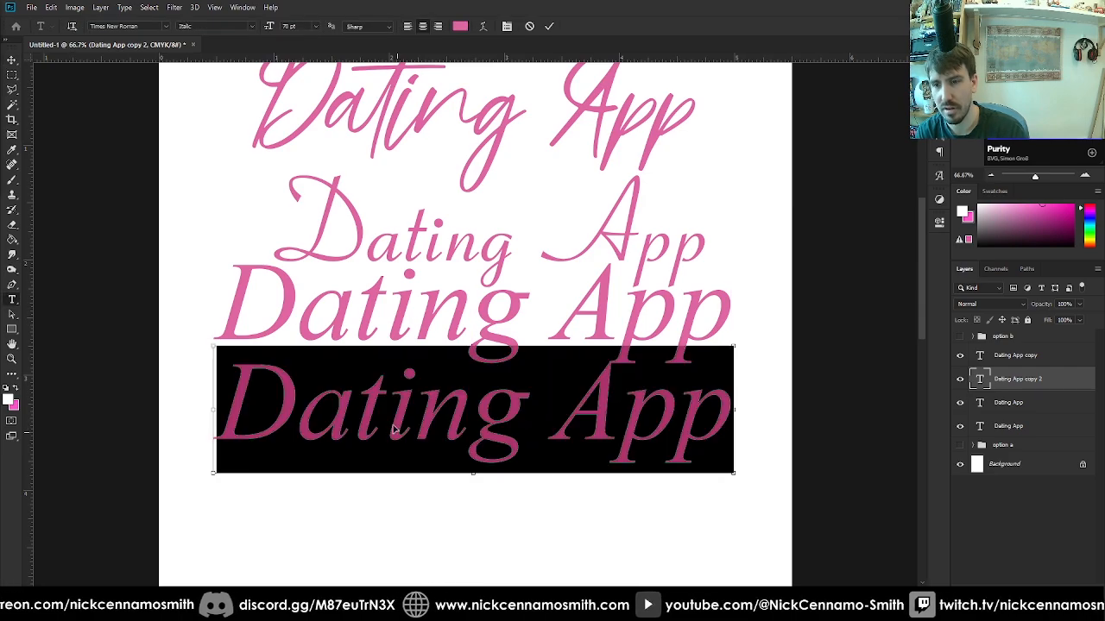
click(166, 26)
scroll(180, 293, down, 3)
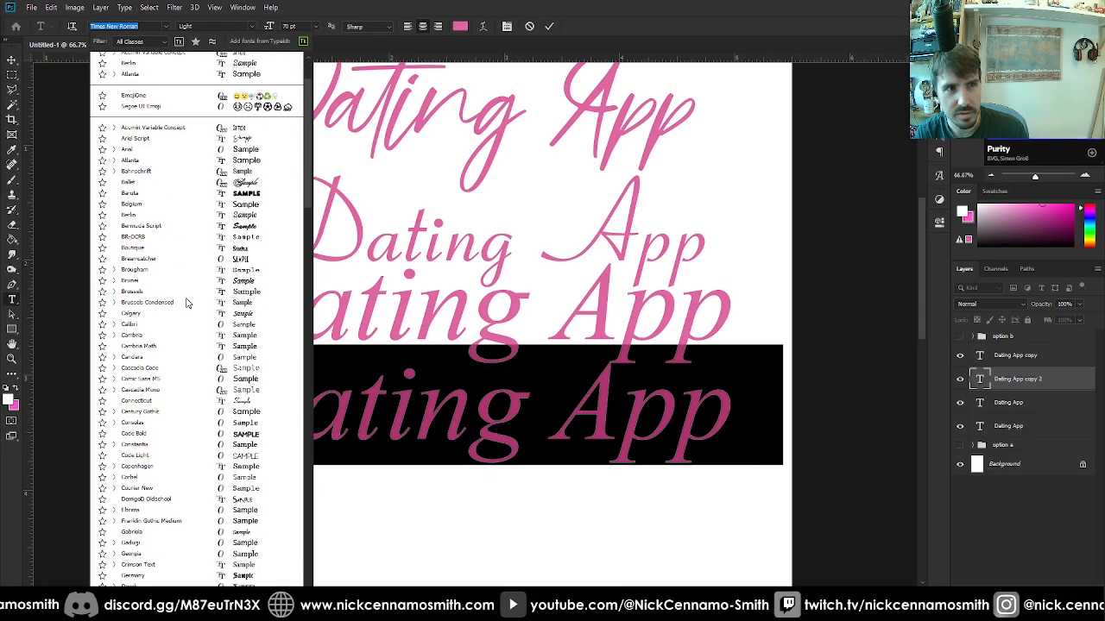
scroll(185, 302, down, 5)
scroll(181, 308, down, 4)
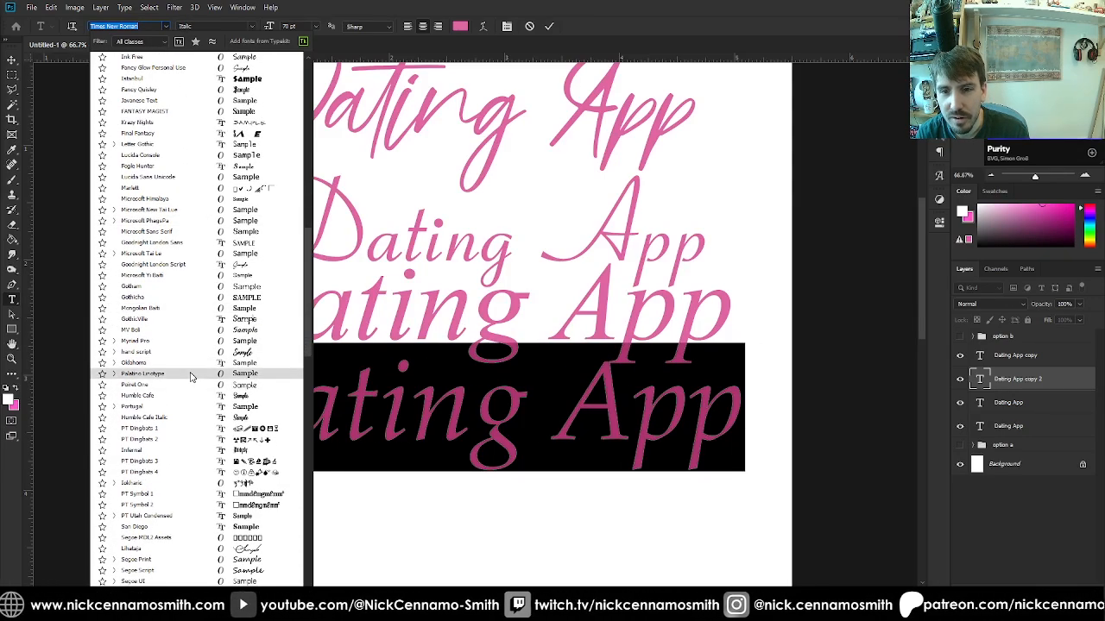
scroll(190, 406, down, 4)
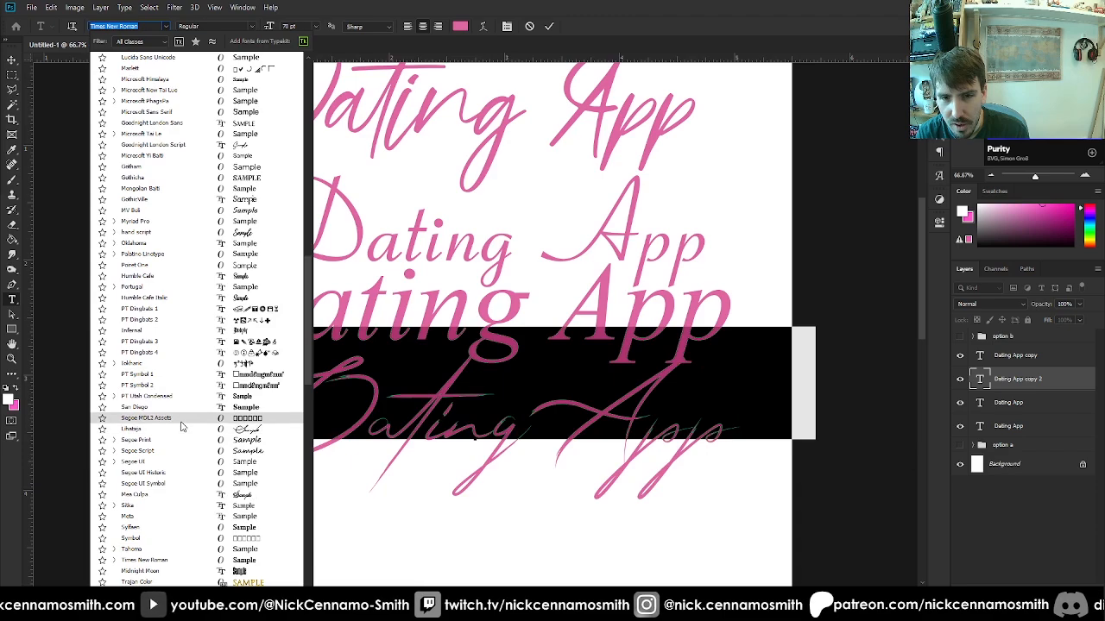
scroll(180, 432, down, 4)
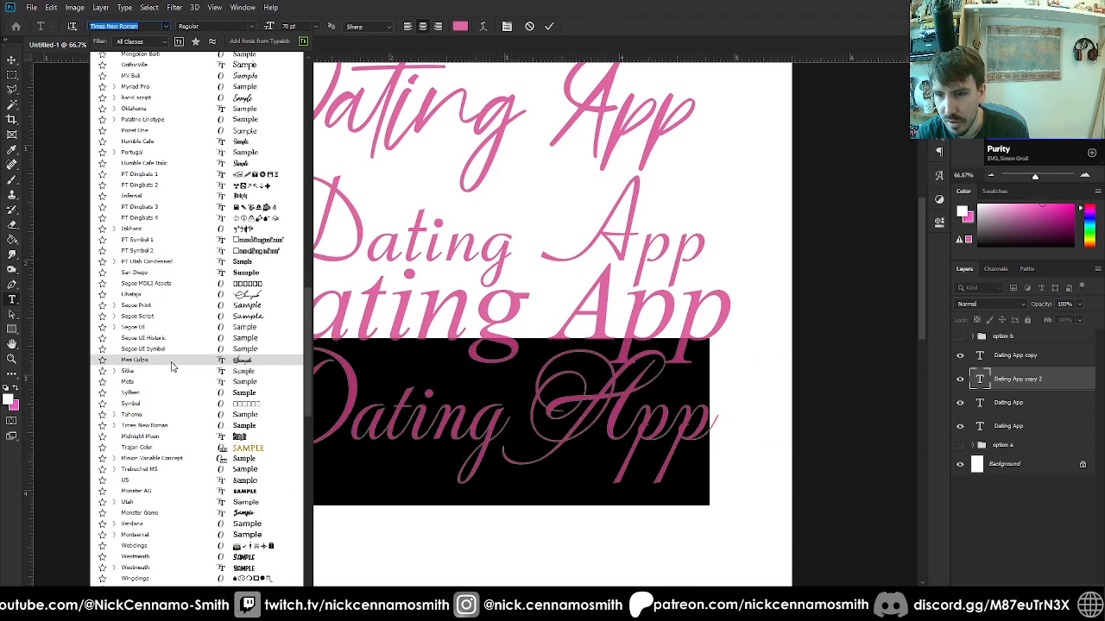
click(171, 362)
click(13, 59)
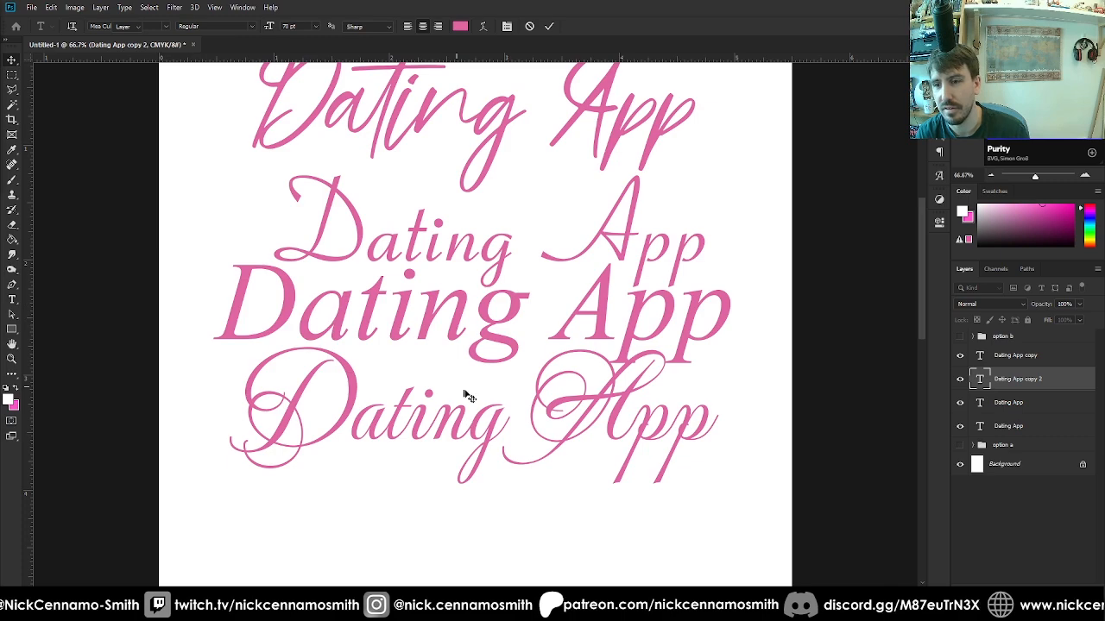
drag(576, 404, 598, 447)
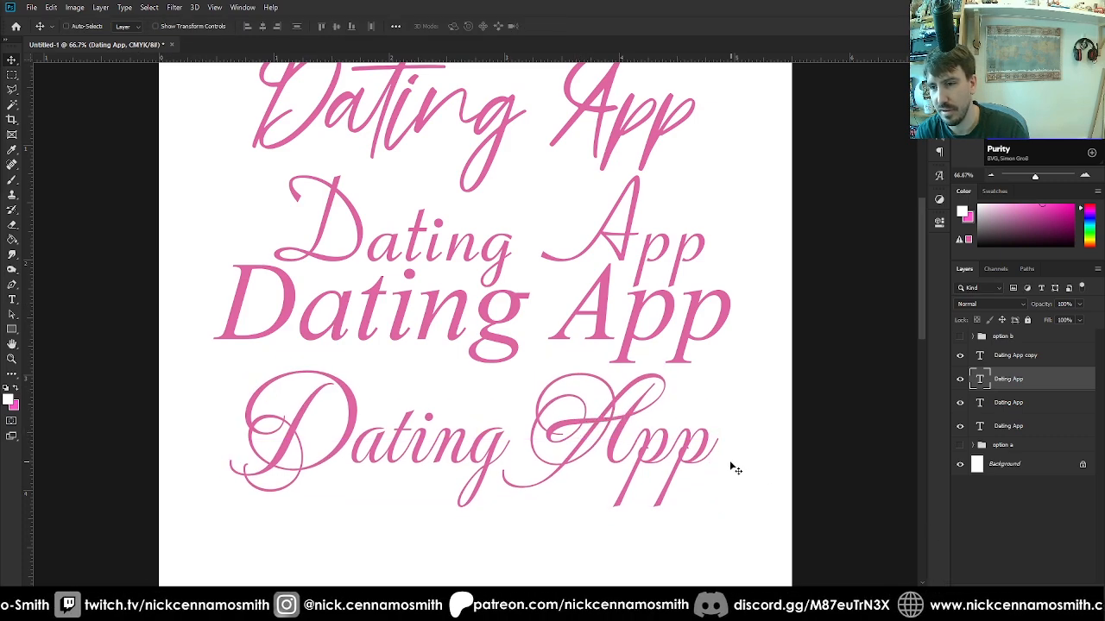
Duplicate the Mea Culpa title and place the copy directly below it
scroll(730, 464, down, 1)
scroll(725, 469, up, 1)
scroll(731, 466, down, 1)
scroll(733, 462, down, 2)
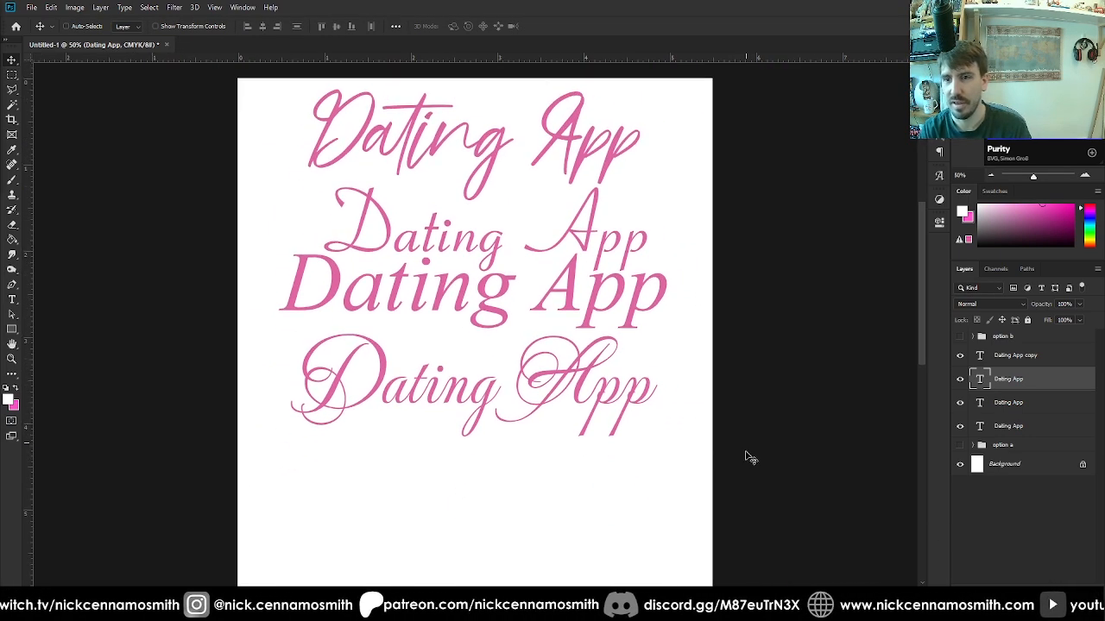
key(ctrl+j)
drag(436, 343, 449, 470)
Select all text of the lowest title copy, browse the font list, apply the US font and commit the text
key(t)
click(443, 460)
key(ctrl+a)
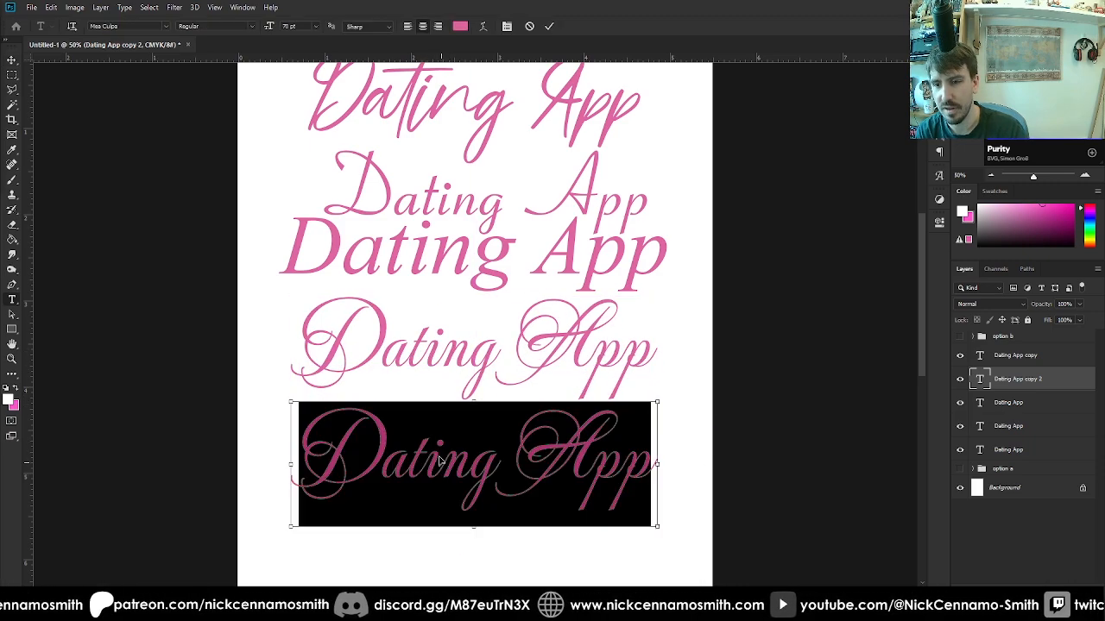
click(166, 27)
scroll(172, 234, up, 15)
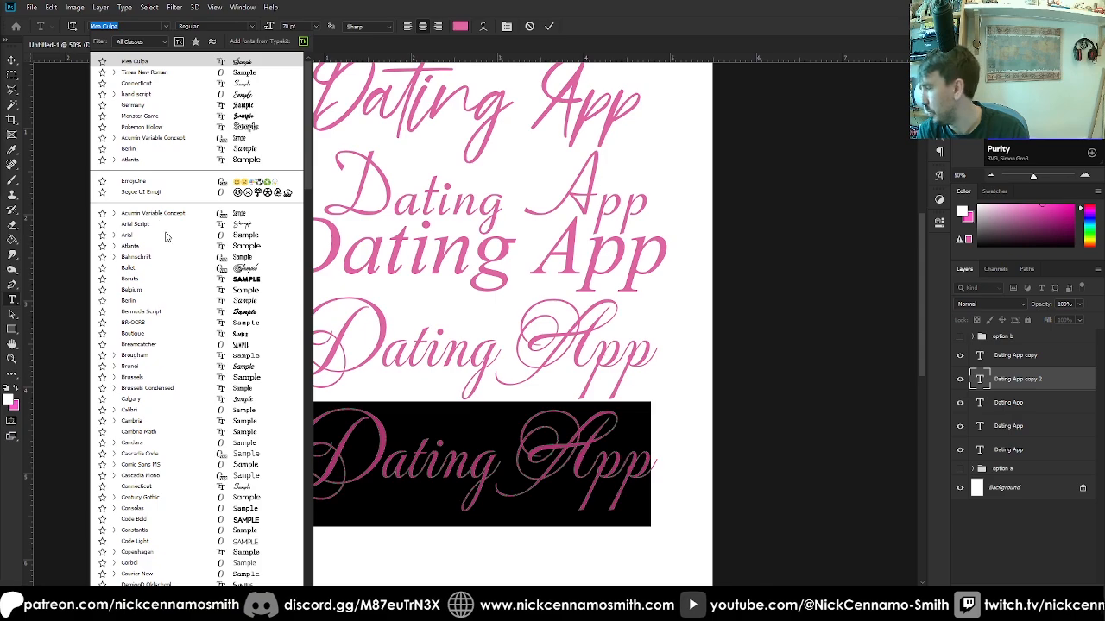
scroll(176, 237, down, 3)
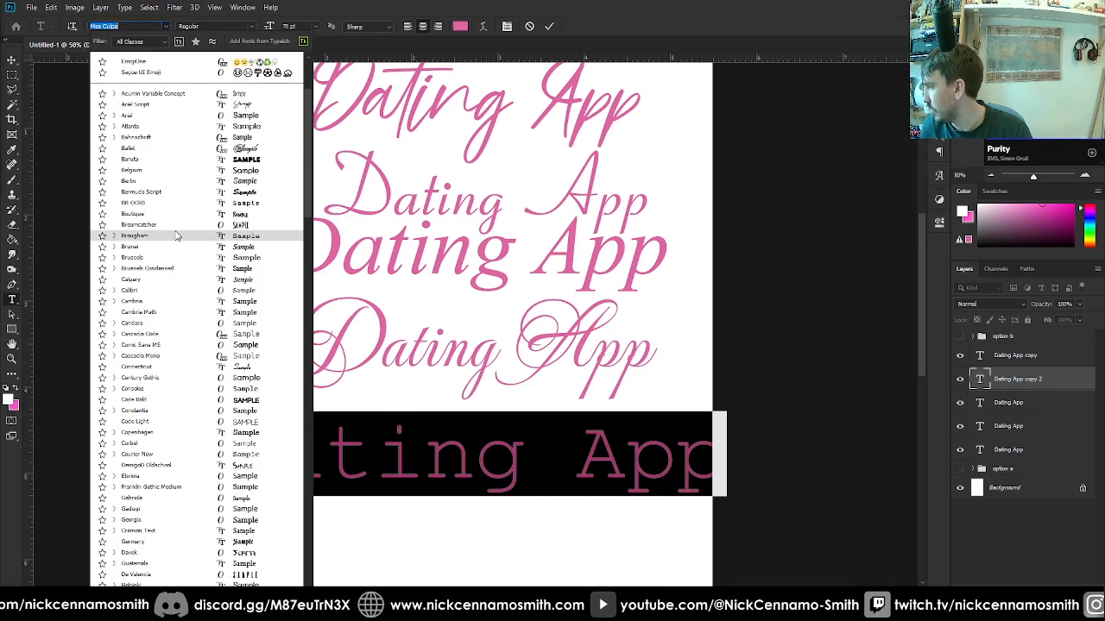
scroll(176, 237, down, 2)
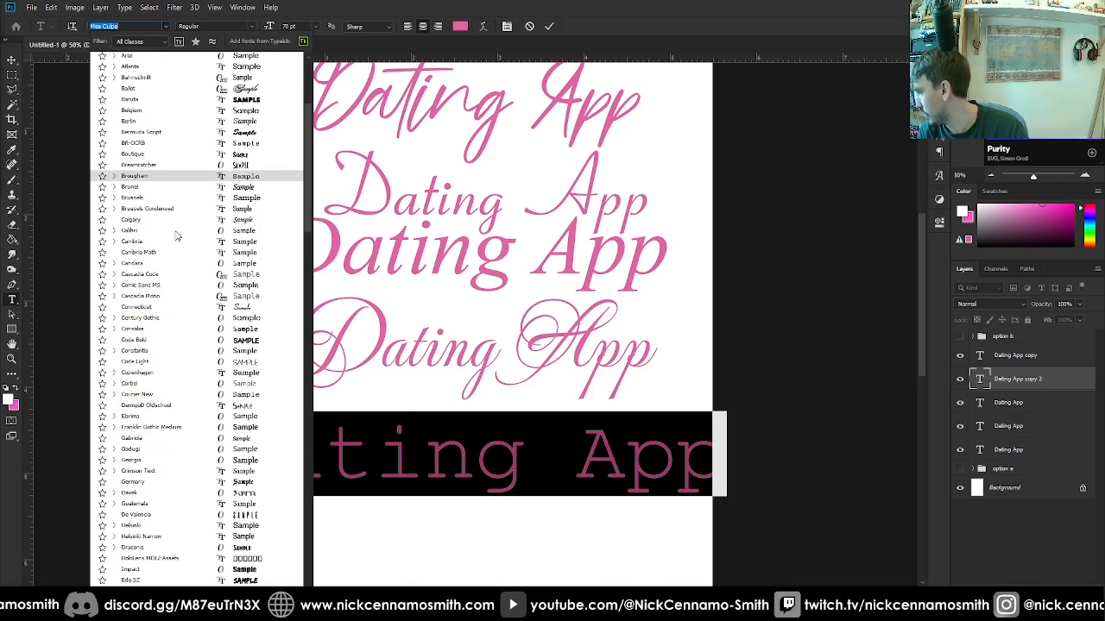
scroll(178, 239, down, 4)
scroll(184, 268, down, 10)
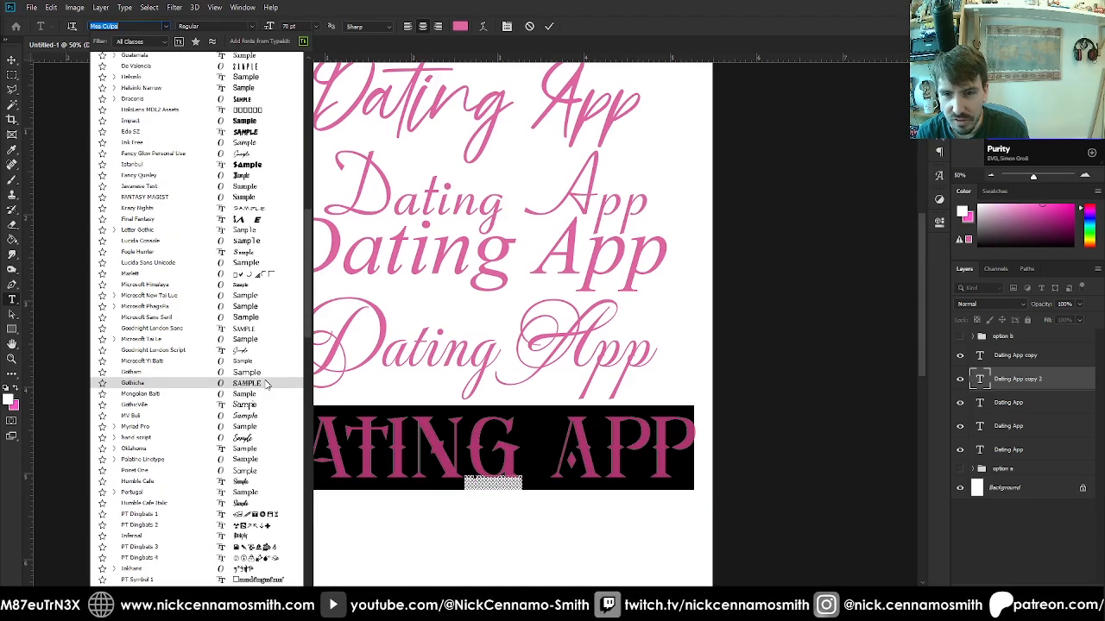
scroll(259, 393, down, 2)
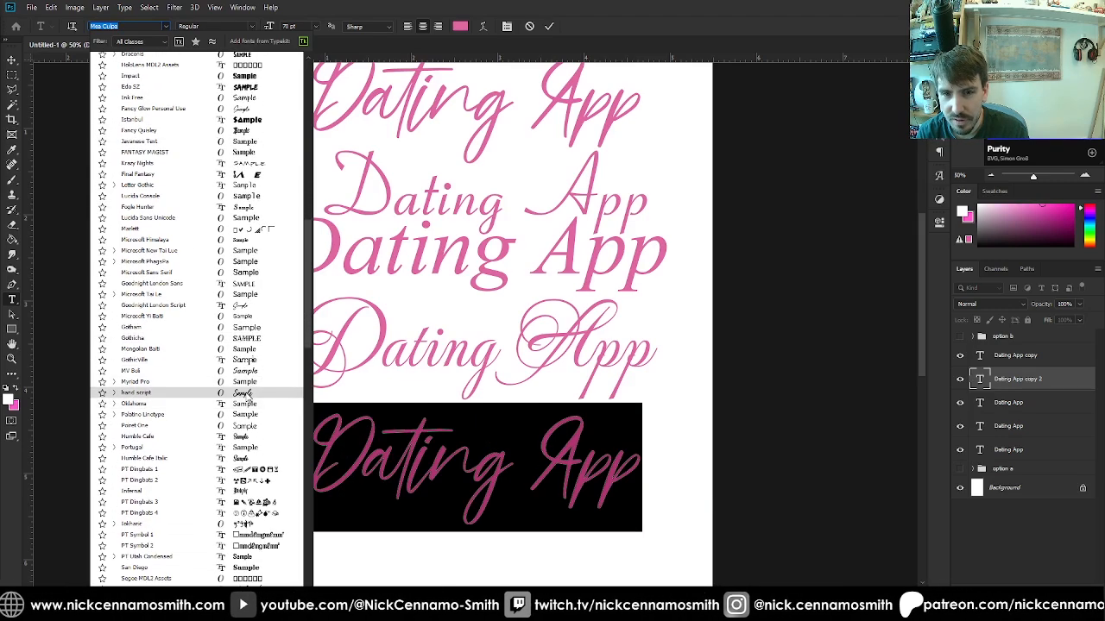
scroll(249, 396, down, 4)
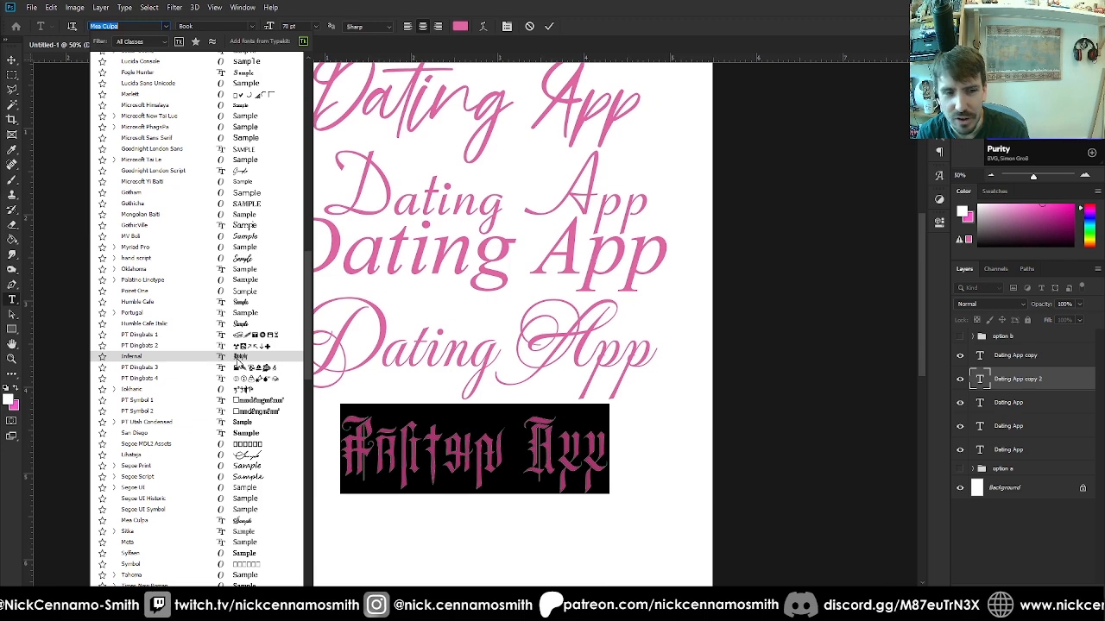
scroll(239, 358, down, 7)
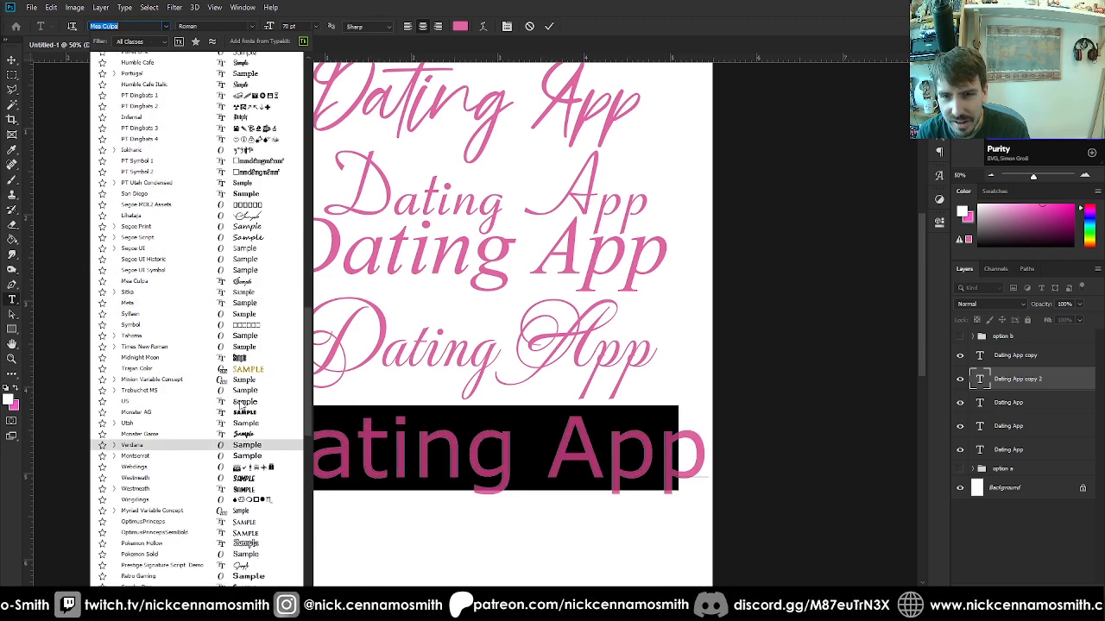
scroll(244, 397, down, 1)
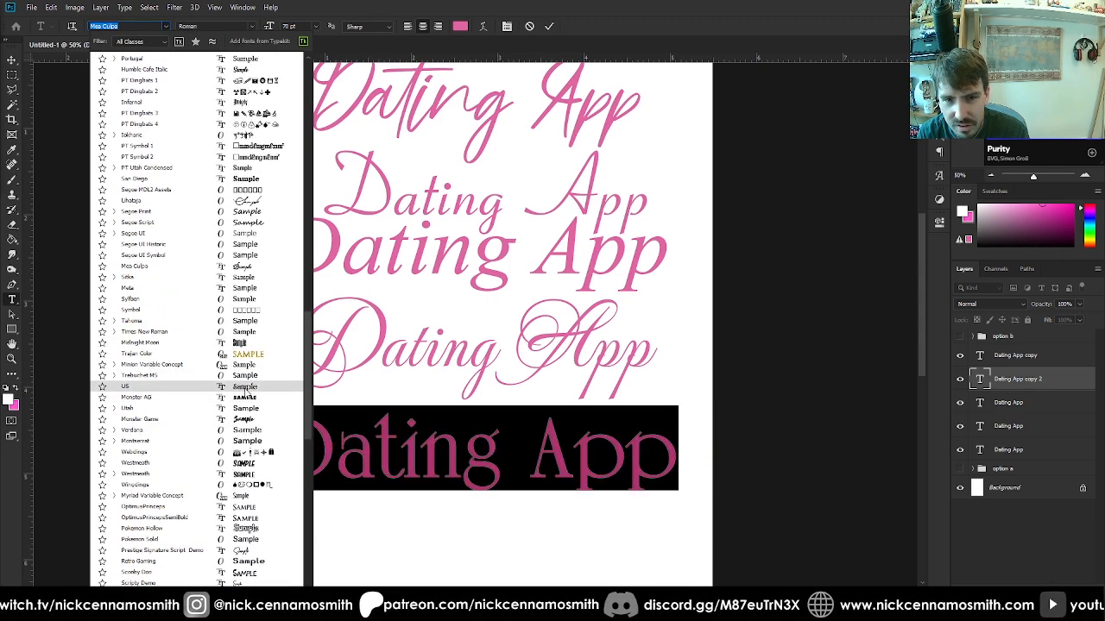
click(244, 388)
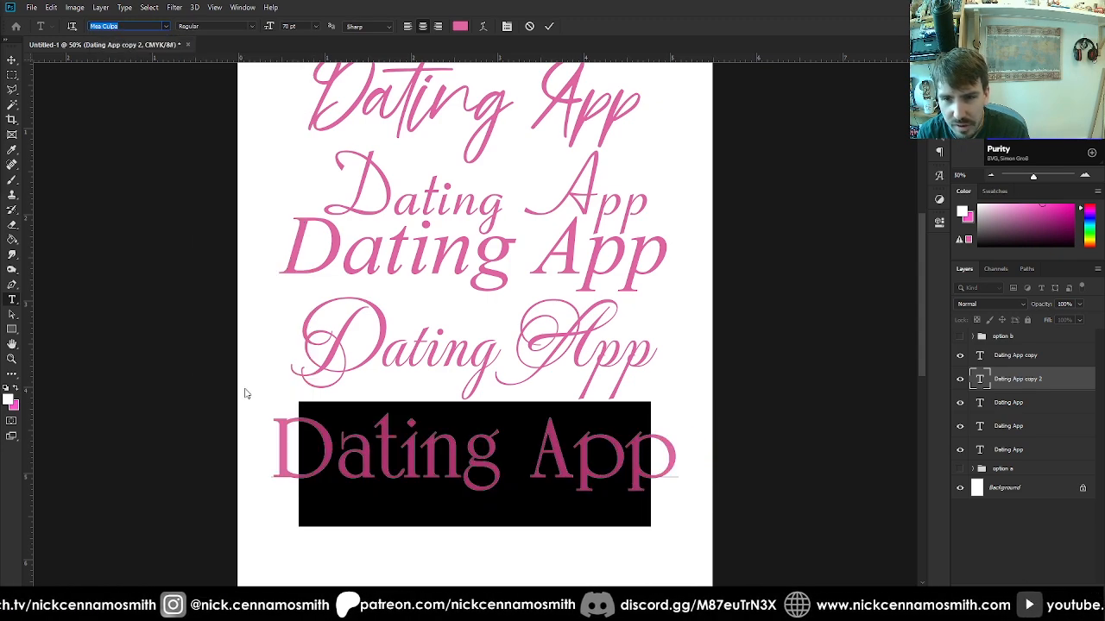
click(11, 59)
Examine the stacked "Dating App" titles to compare their fonts
scroll(486, 325, up, 1)
scroll(486, 326, down, 1)
scroll(492, 328, up, 1)
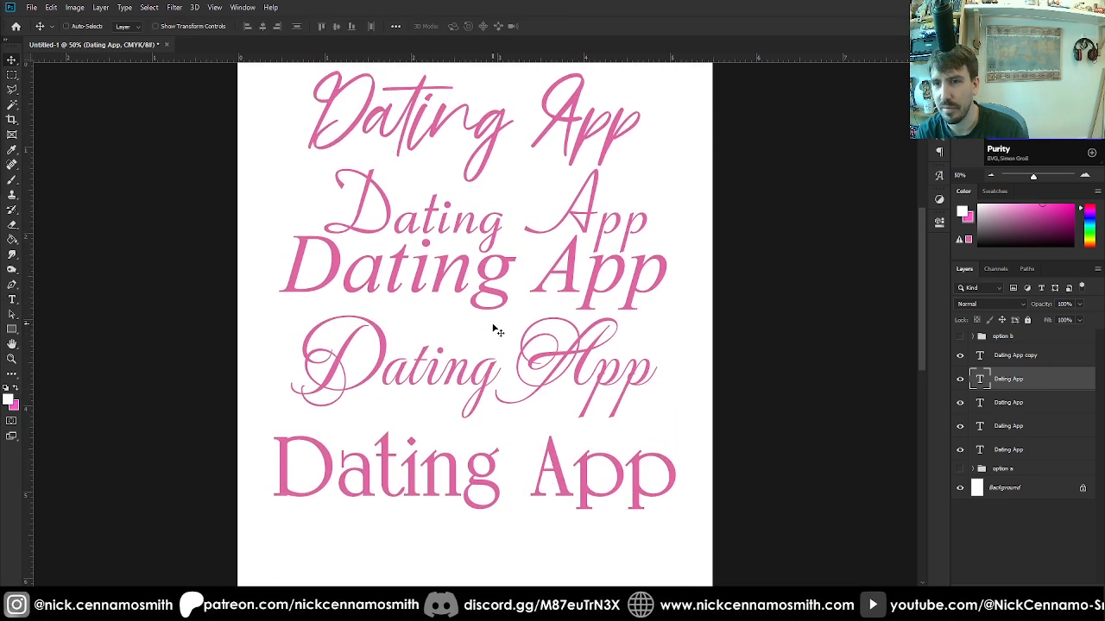
scroll(498, 332, down, 1)
scroll(496, 328, up, 1)
scroll(496, 326, down, 2)
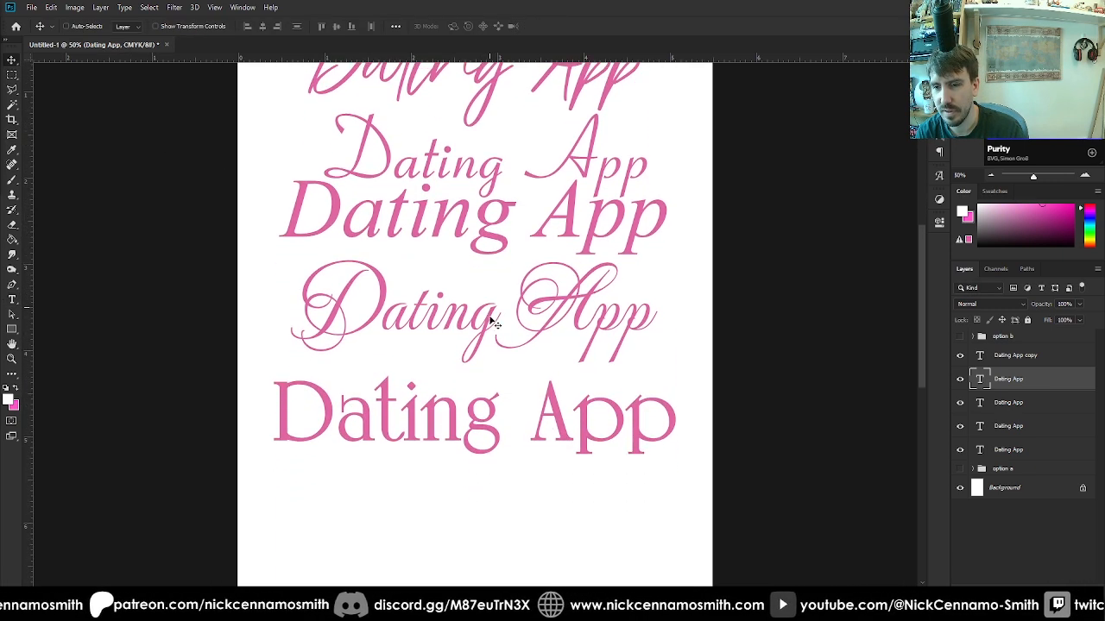
scroll(494, 323, up, 1)
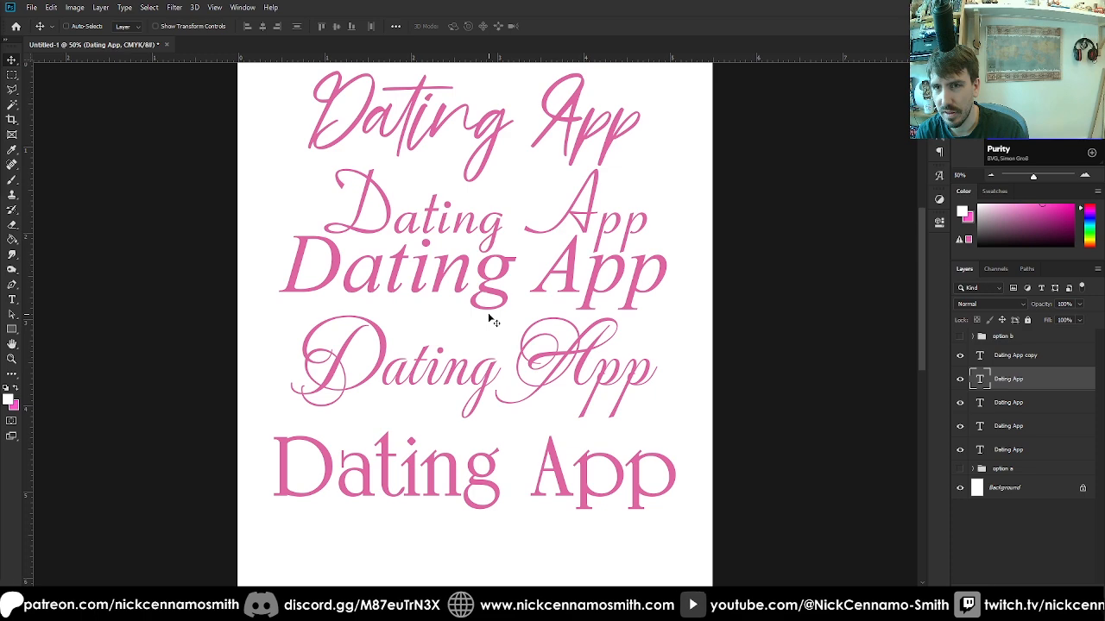
scroll(488, 318, down, 1)
scroll(485, 325, up, 1)
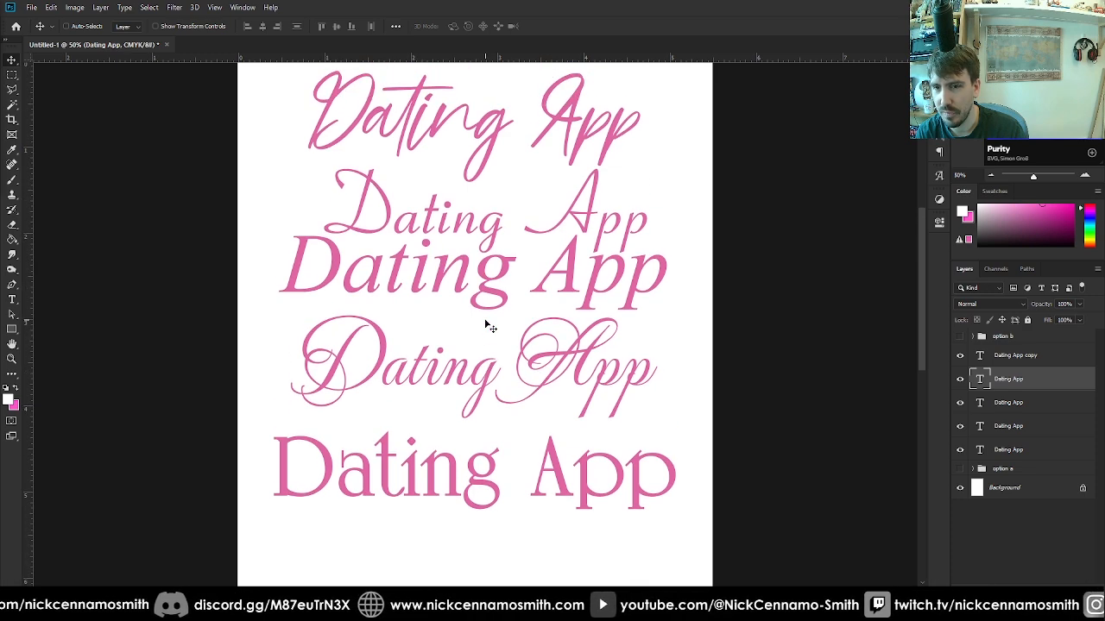
scroll(477, 377, up, 1)
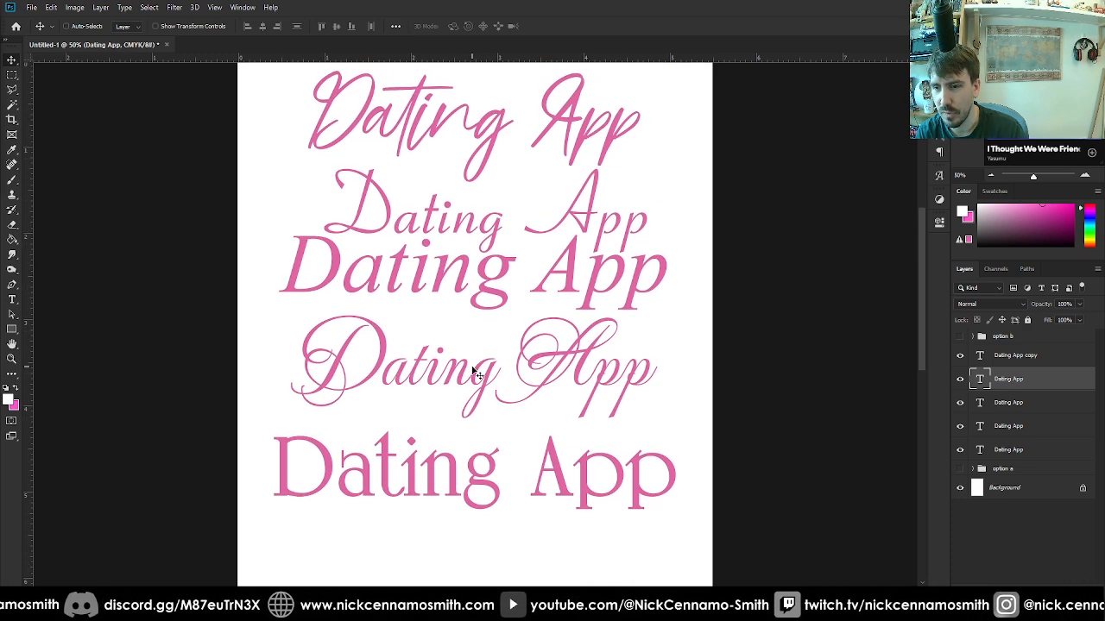
scroll(471, 368, down, 1)
scroll(473, 354, up, 2)
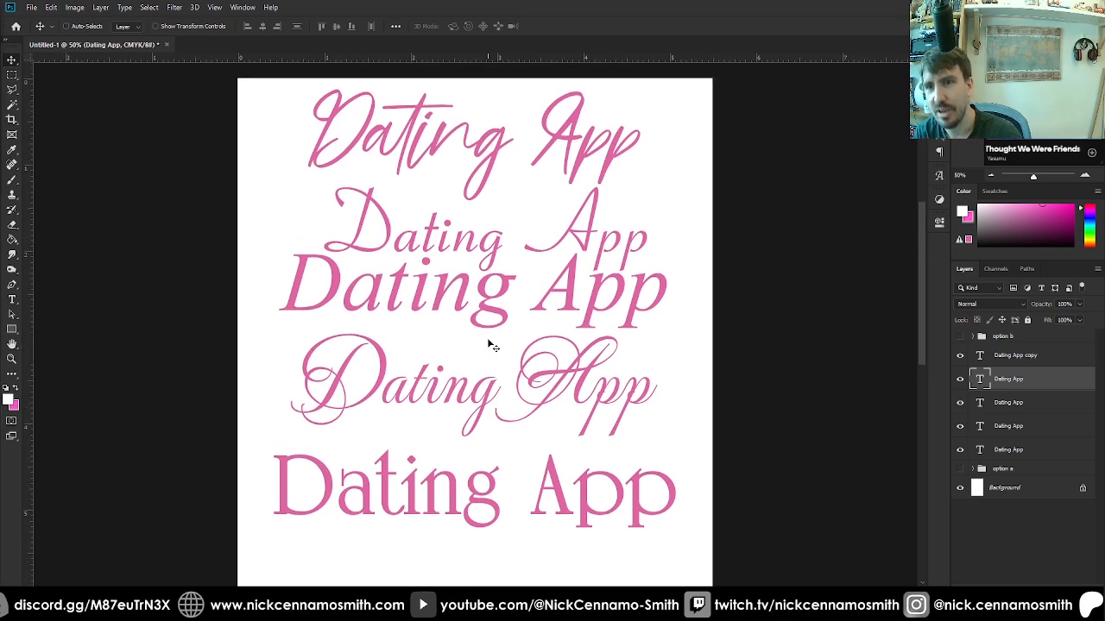
scroll(487, 332, down, 2)
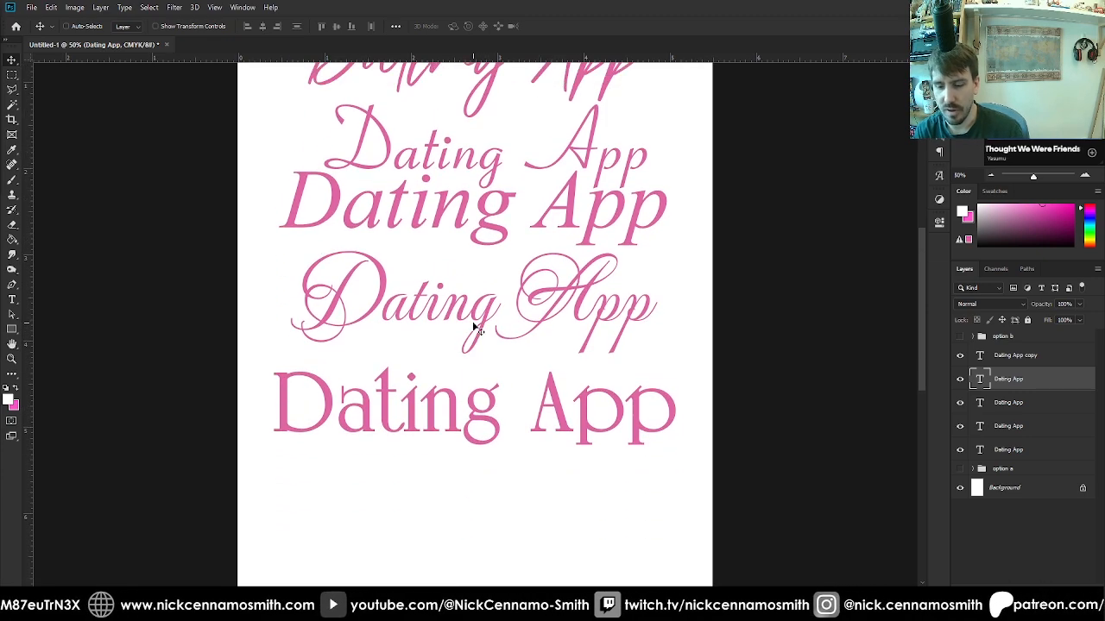
Duplicate the lowest "Dating App" title directly below itself and select all text of the copy
alt+scroll(468, 320, down, 1)
alt+drag(498, 321, 575, 410)
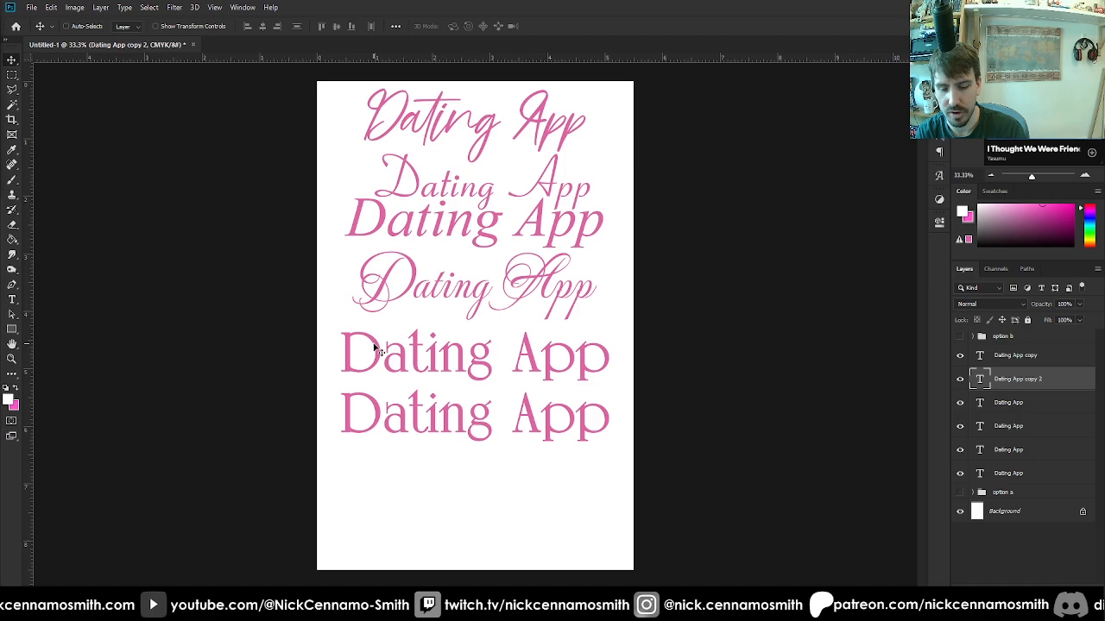
key(t)
click(414, 395)
key(ctrl+a)
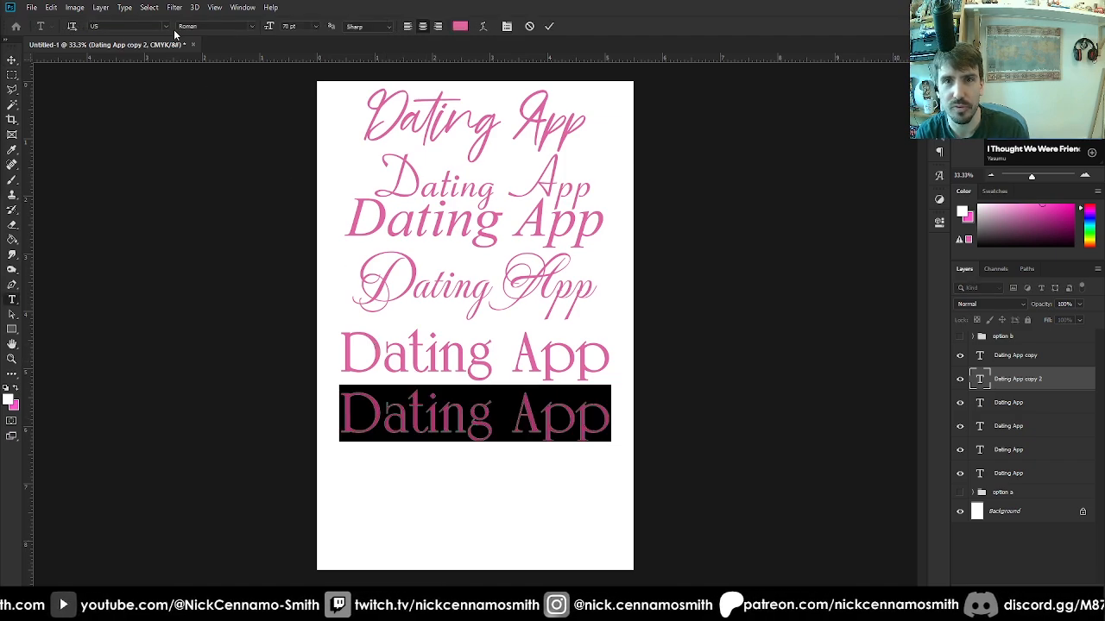
Browse the font list and apply the OptimusPrinceps font to the lowest title copy
click(166, 27)
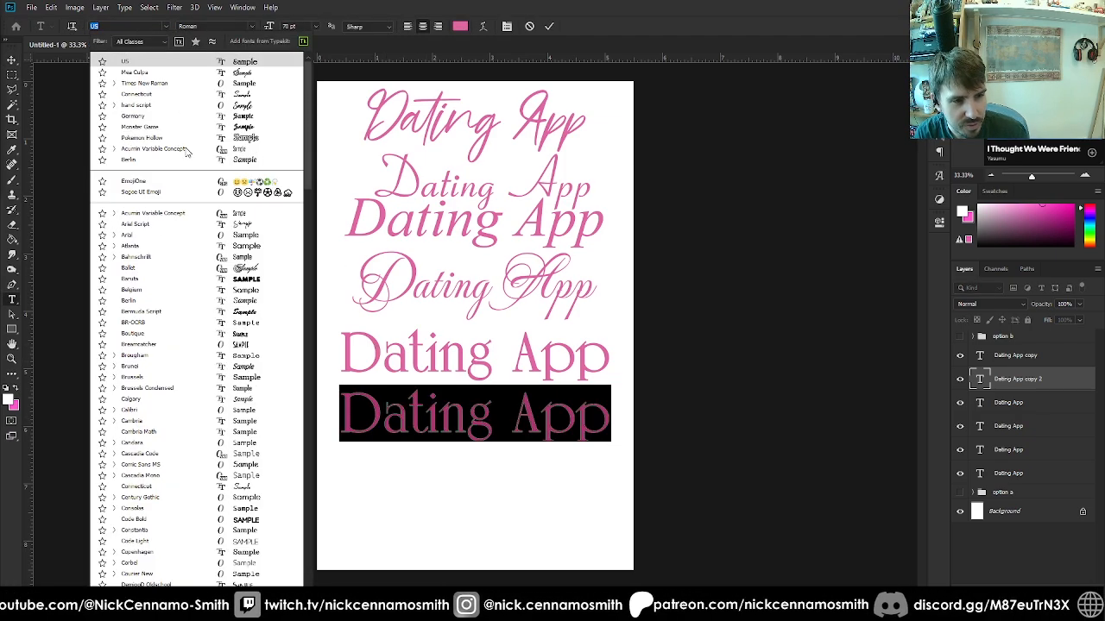
scroll(168, 285, down, 5)
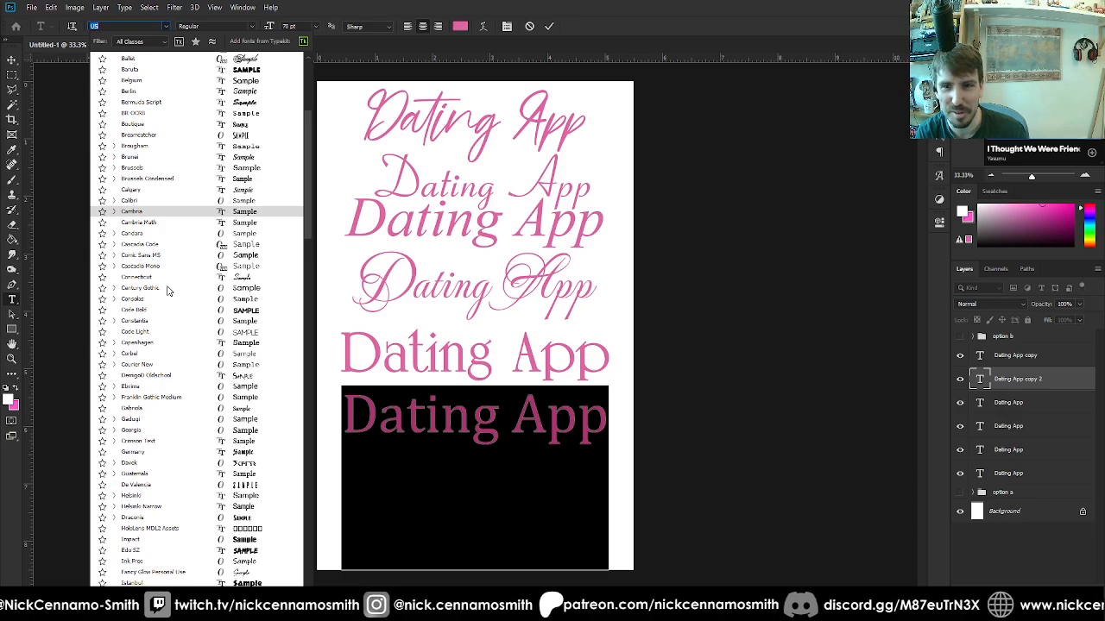
scroll(167, 293, down, 9)
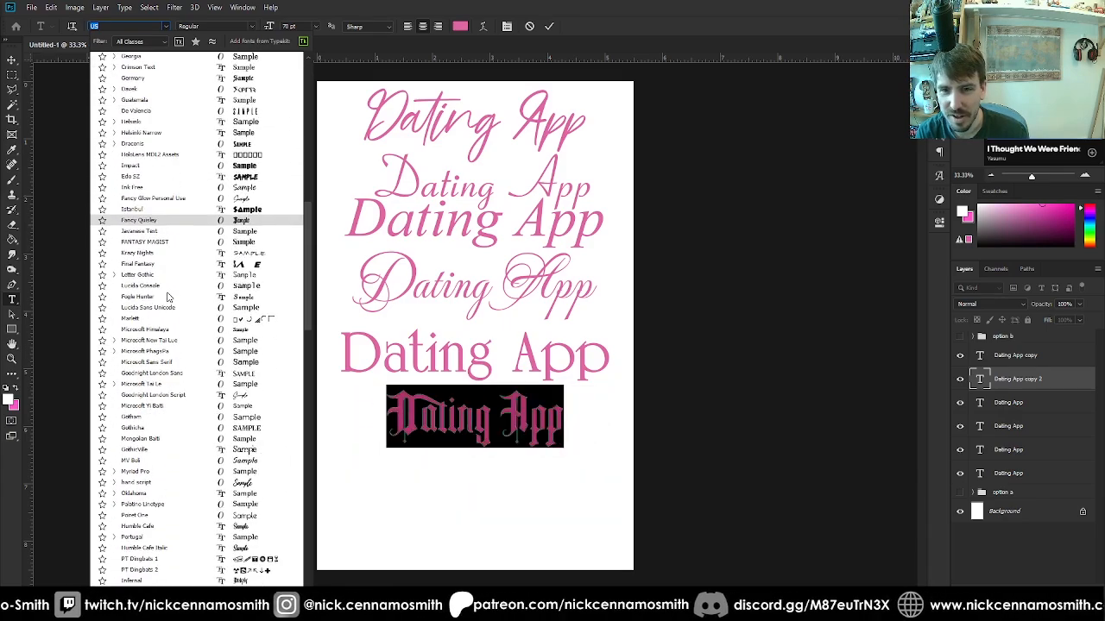
scroll(169, 307, down, 8)
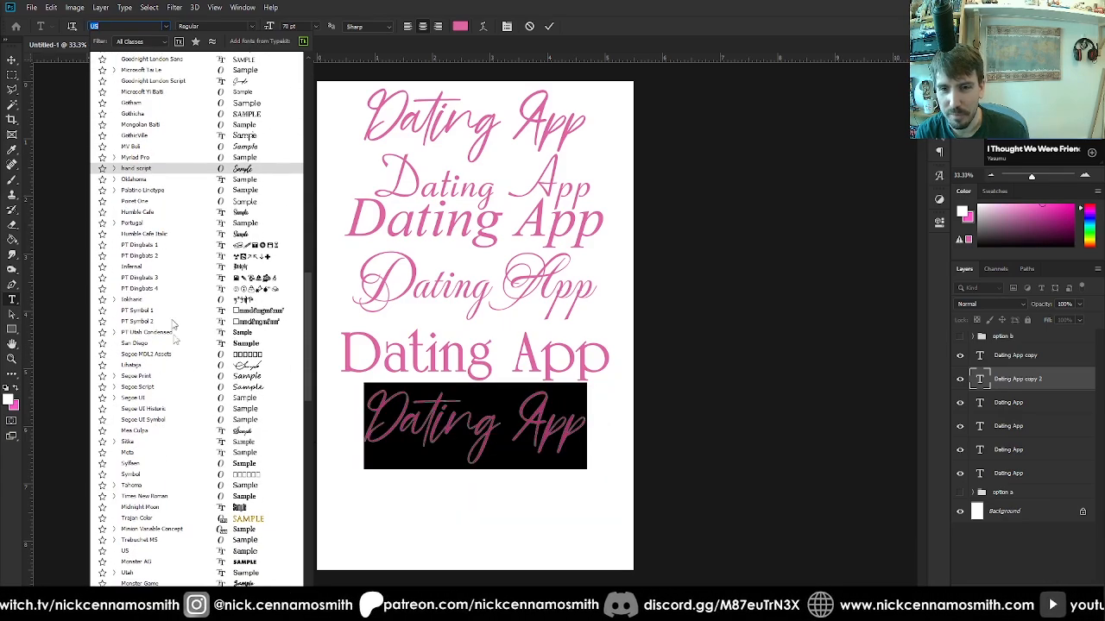
scroll(189, 372, down, 7)
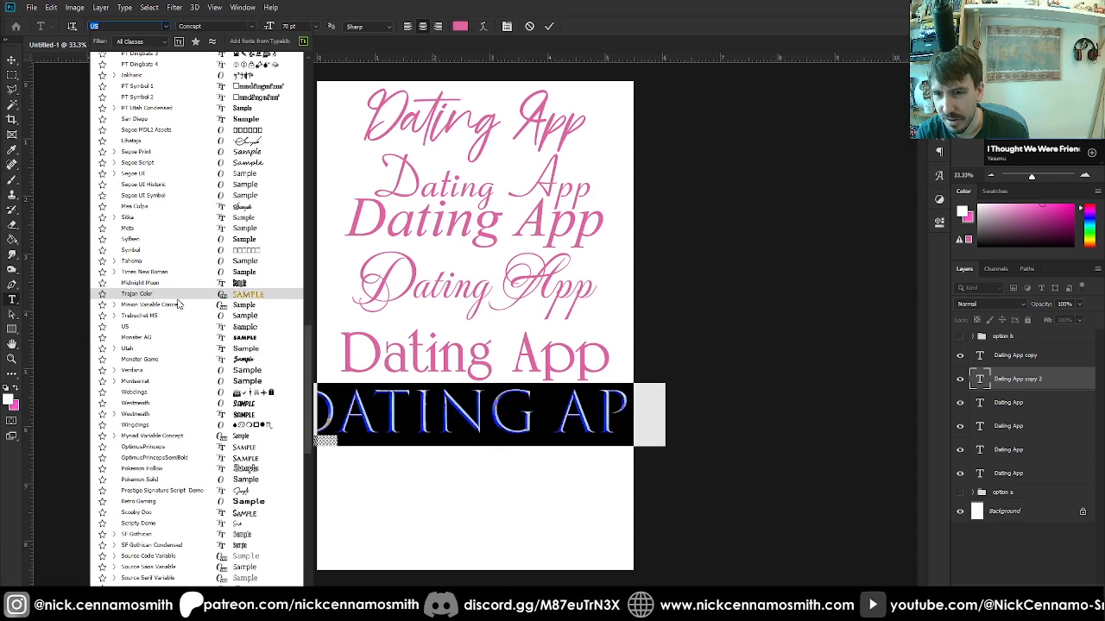
scroll(178, 304, down, 2)
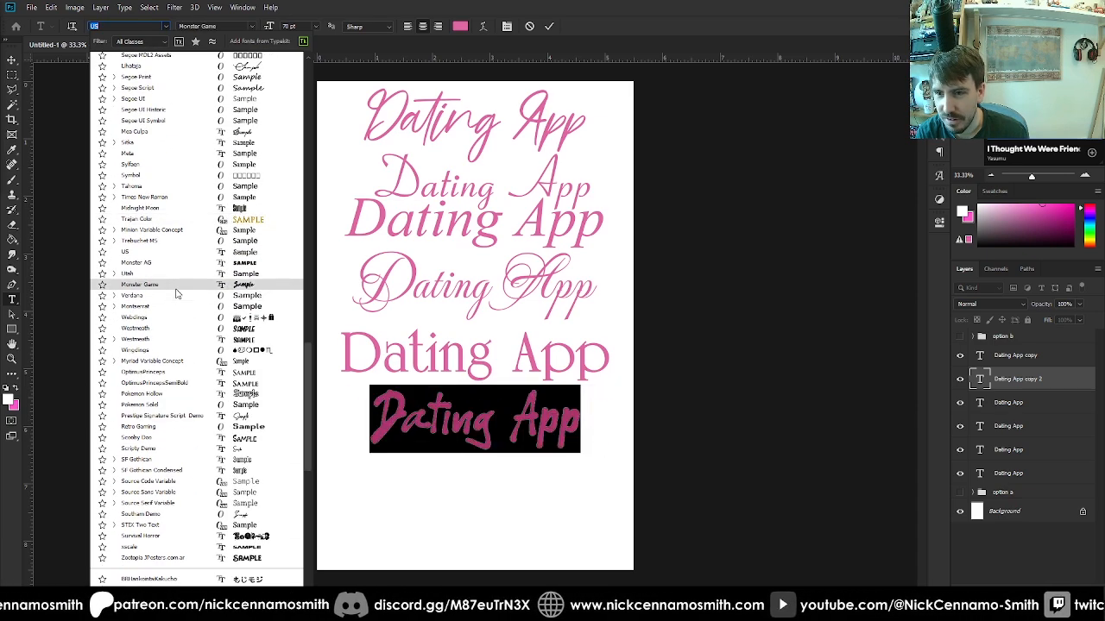
scroll(181, 311, down, 4)
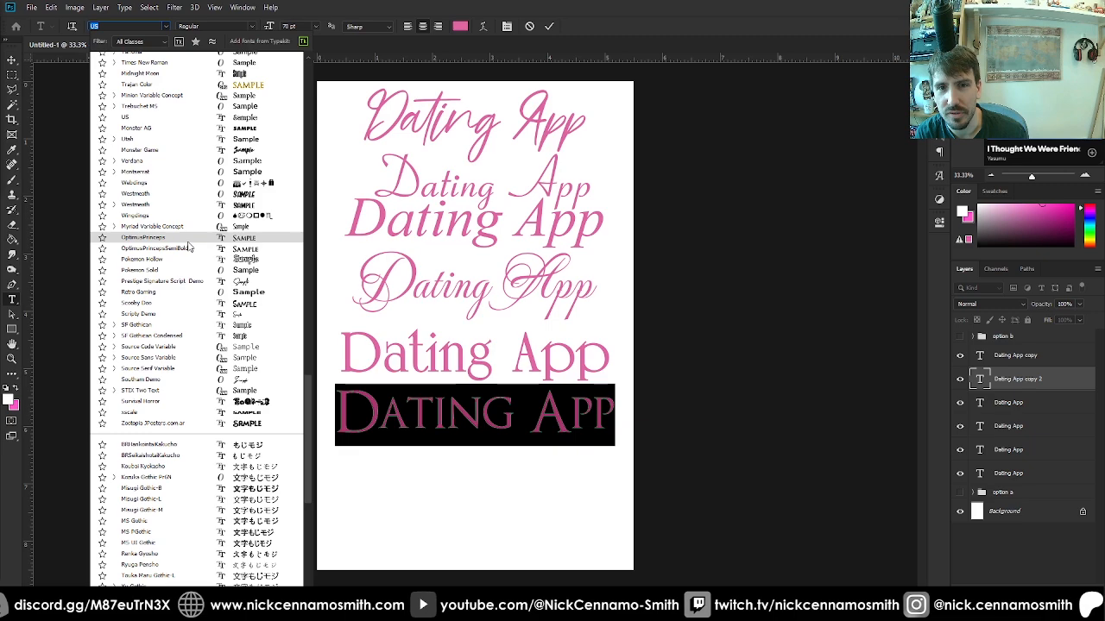
click(188, 241)
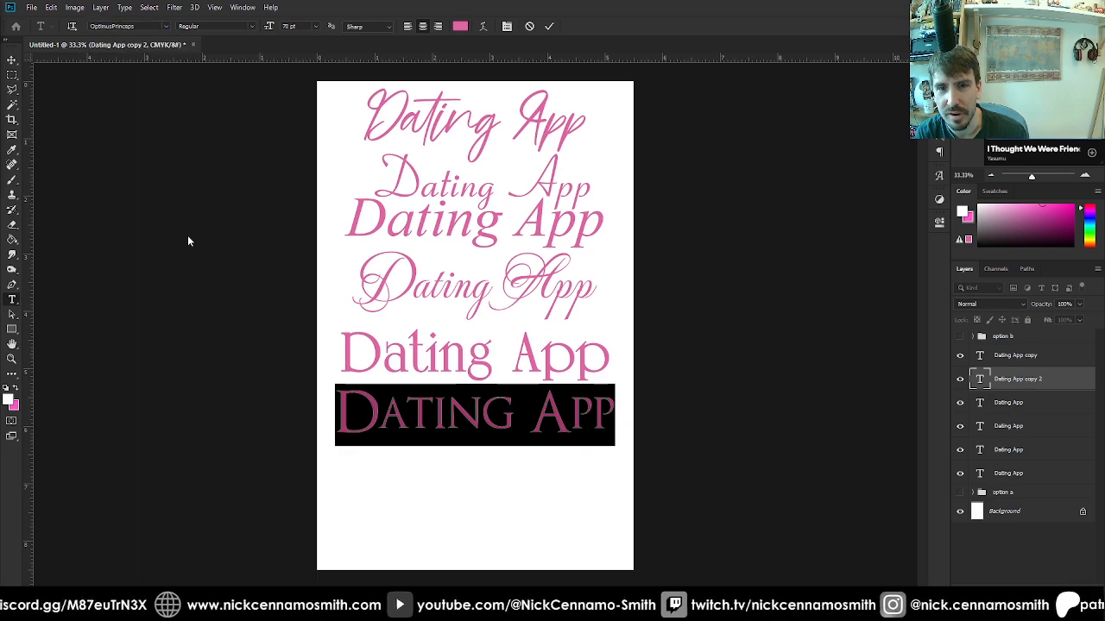
Browse the font list again, apply Prestige Signature Script Demo to the lowest title copy and commit the text
click(168, 27)
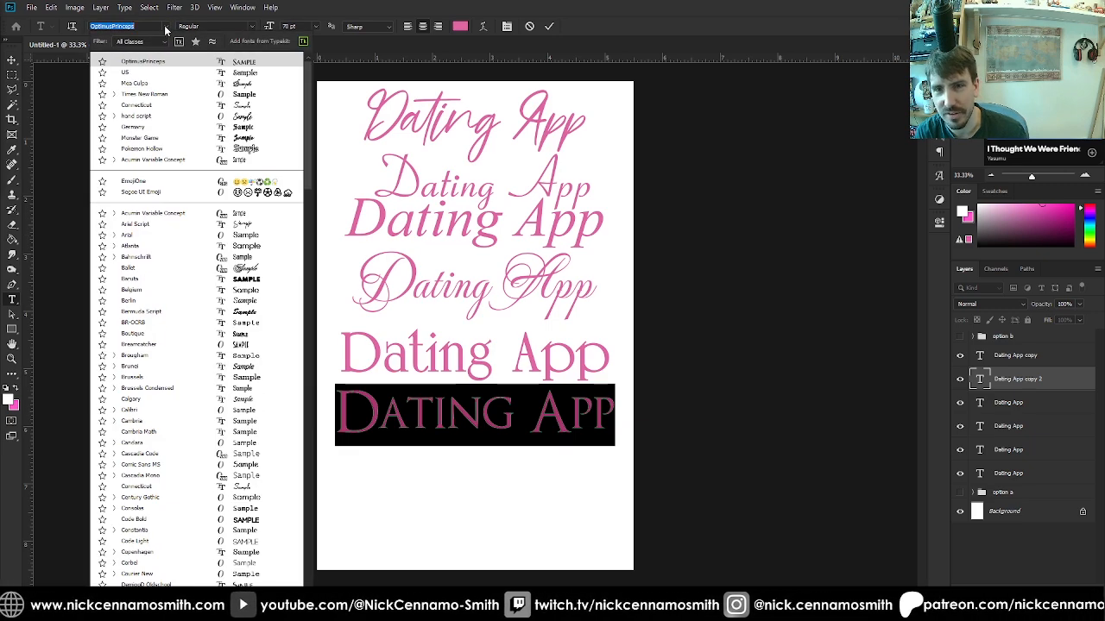
scroll(173, 259, down, 10)
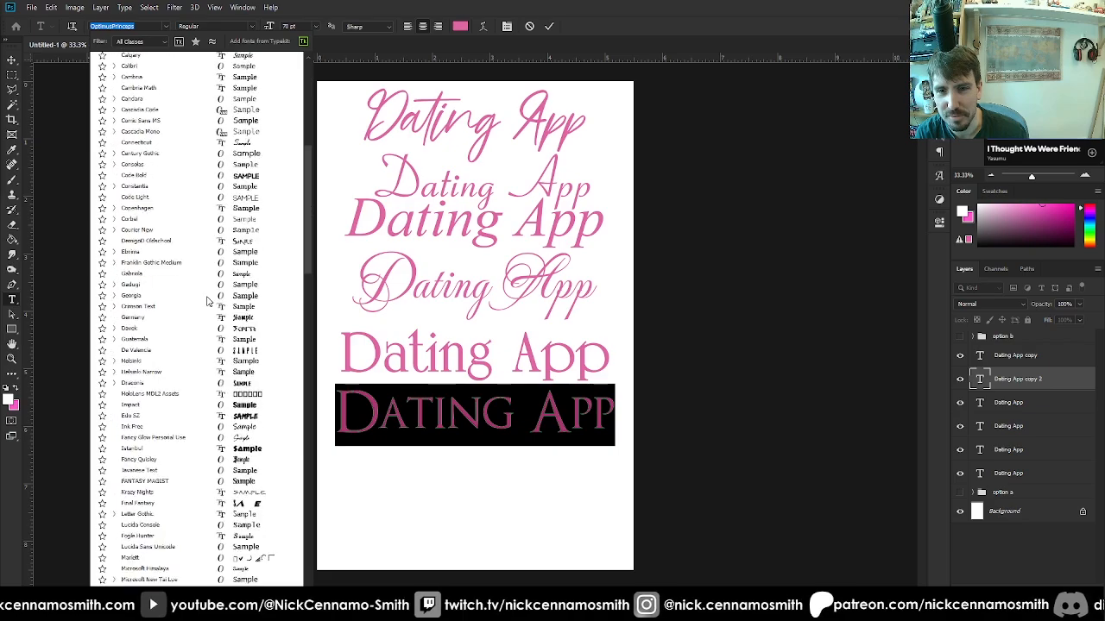
scroll(215, 310, down, 5)
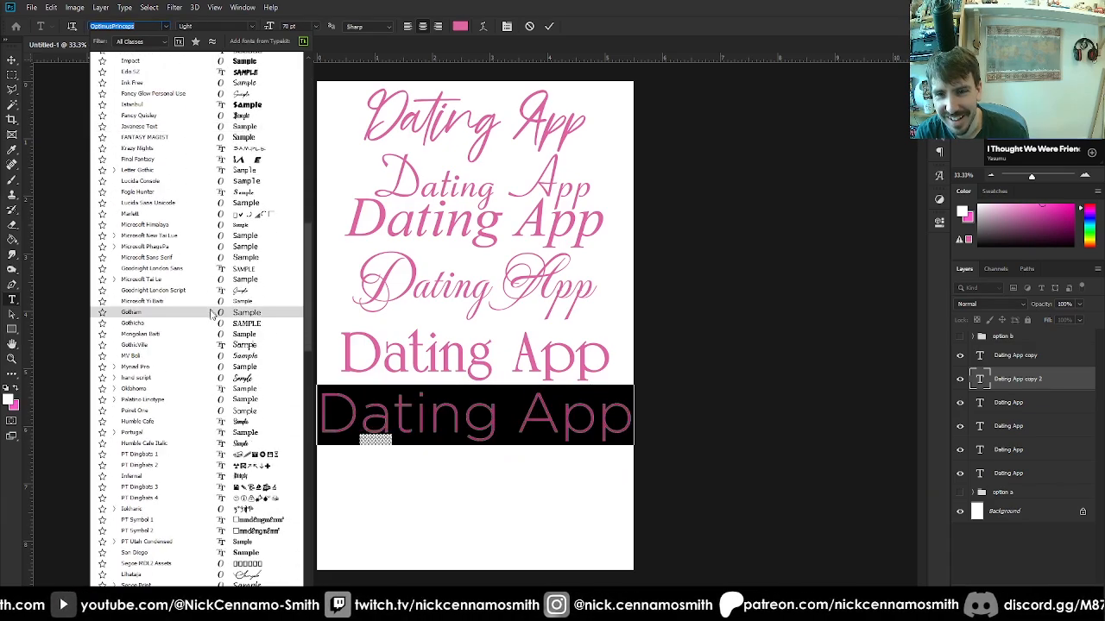
scroll(212, 346, down, 2)
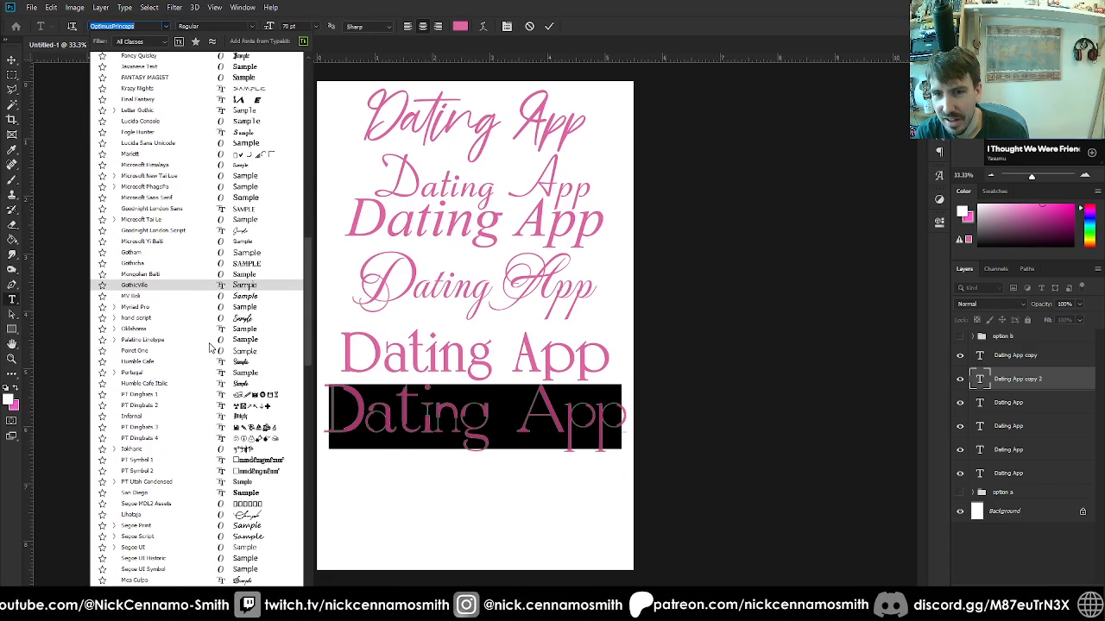
scroll(199, 310, down, 2)
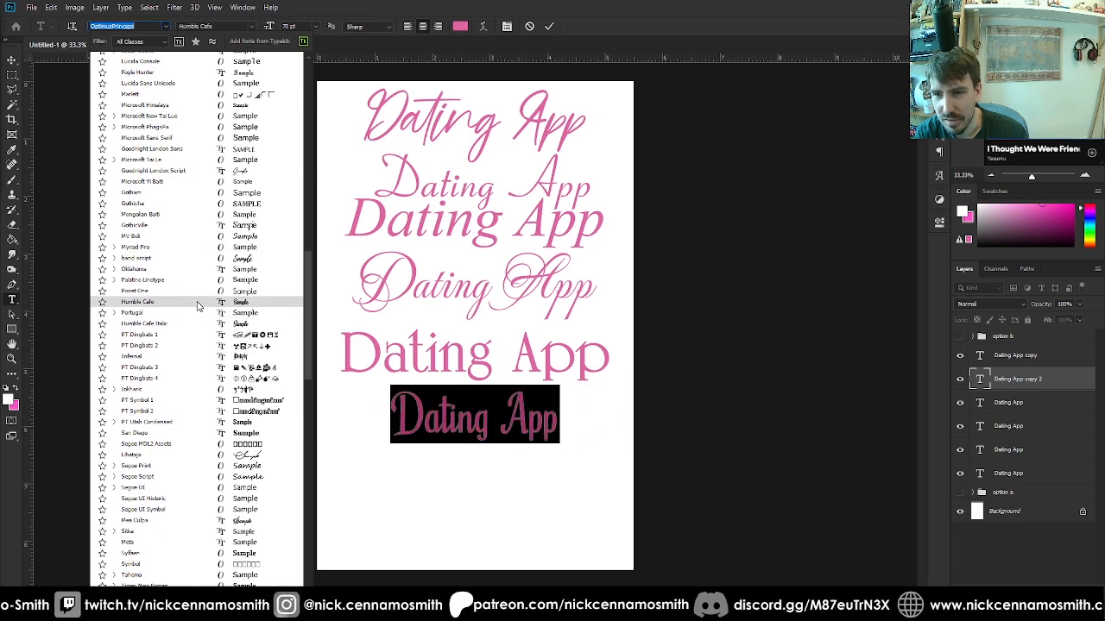
scroll(197, 306, down, 3)
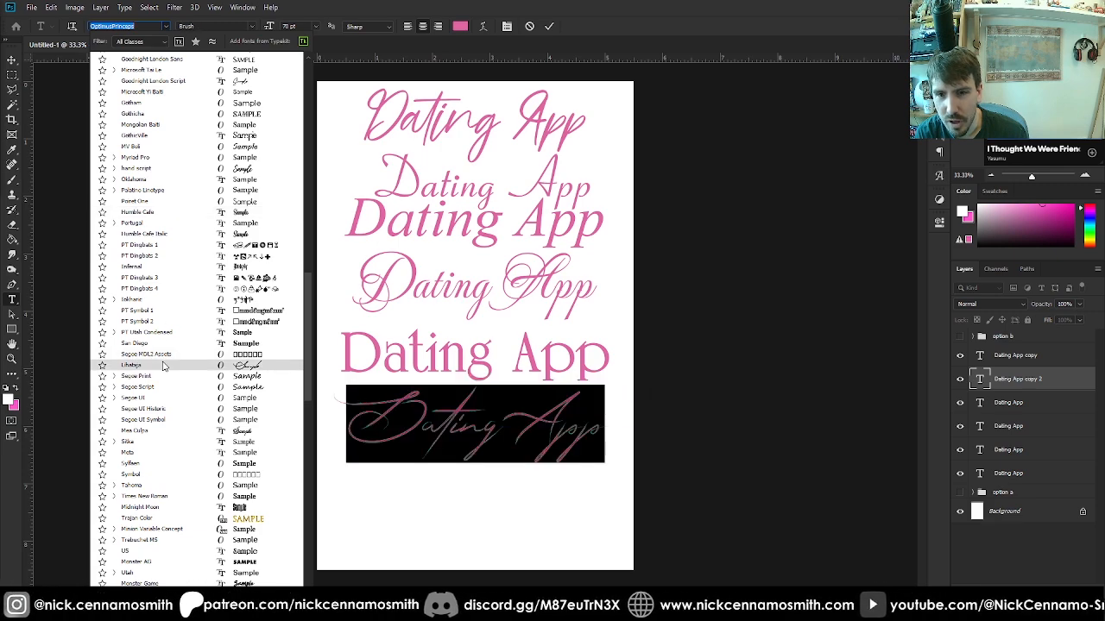
scroll(162, 380, down, 2)
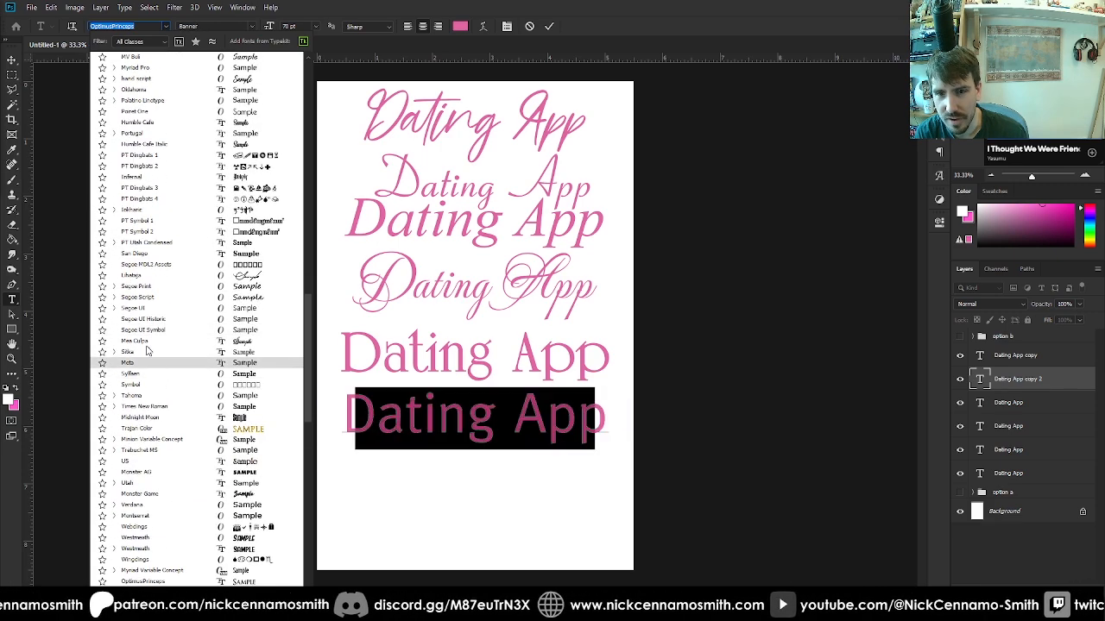
scroll(148, 350, down, 2)
scroll(149, 363, down, 3)
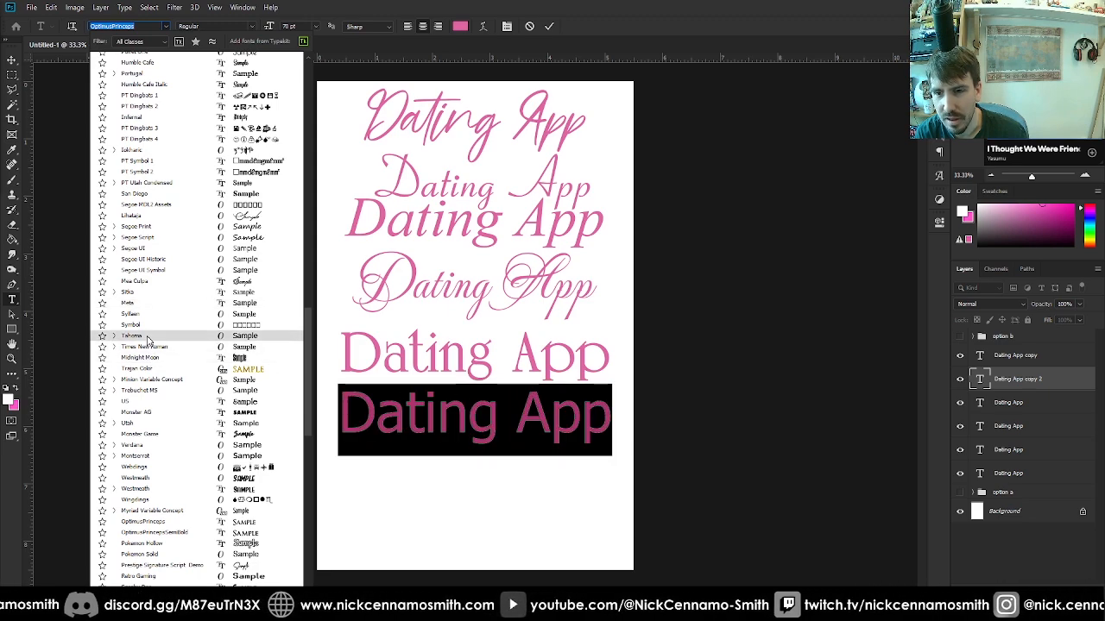
scroll(151, 350, down, 4)
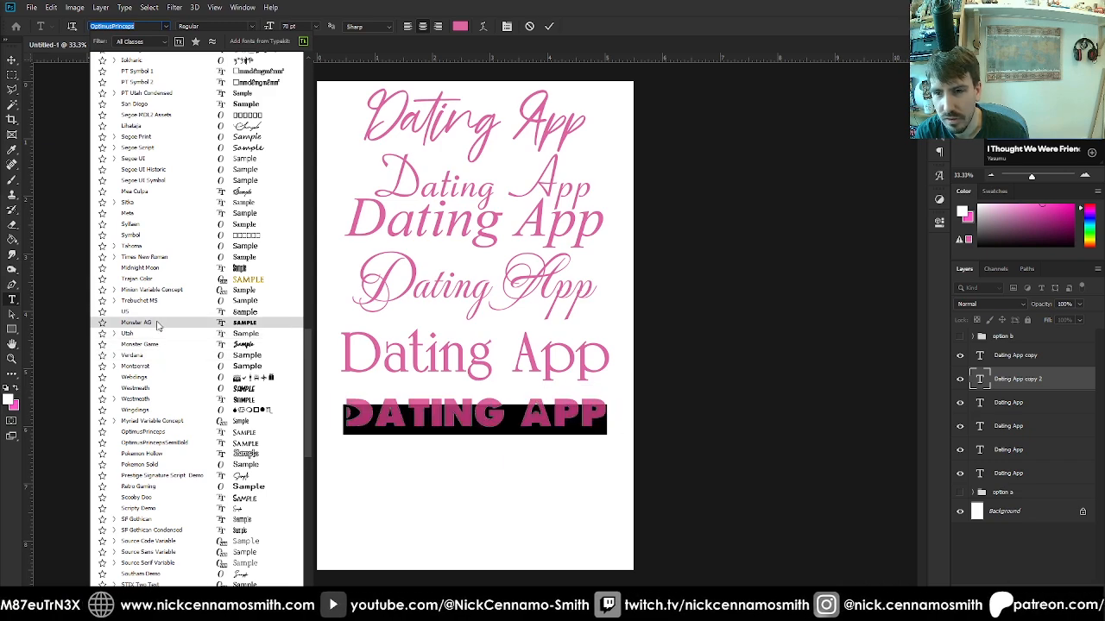
scroll(158, 324, down, 1)
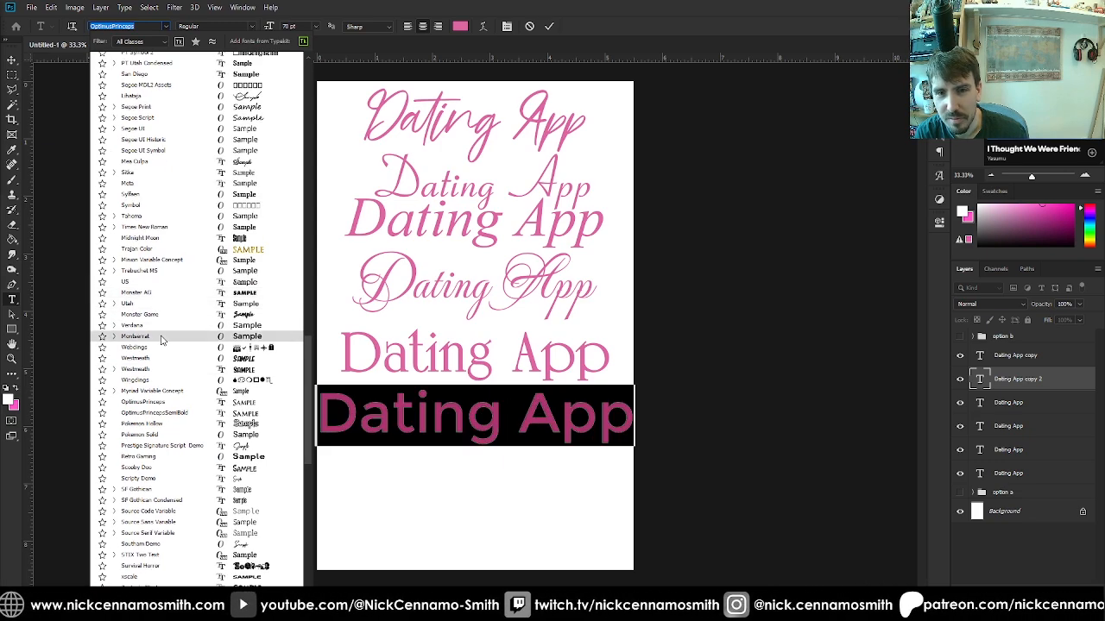
scroll(161, 336, down, 2)
scroll(160, 339, down, 2)
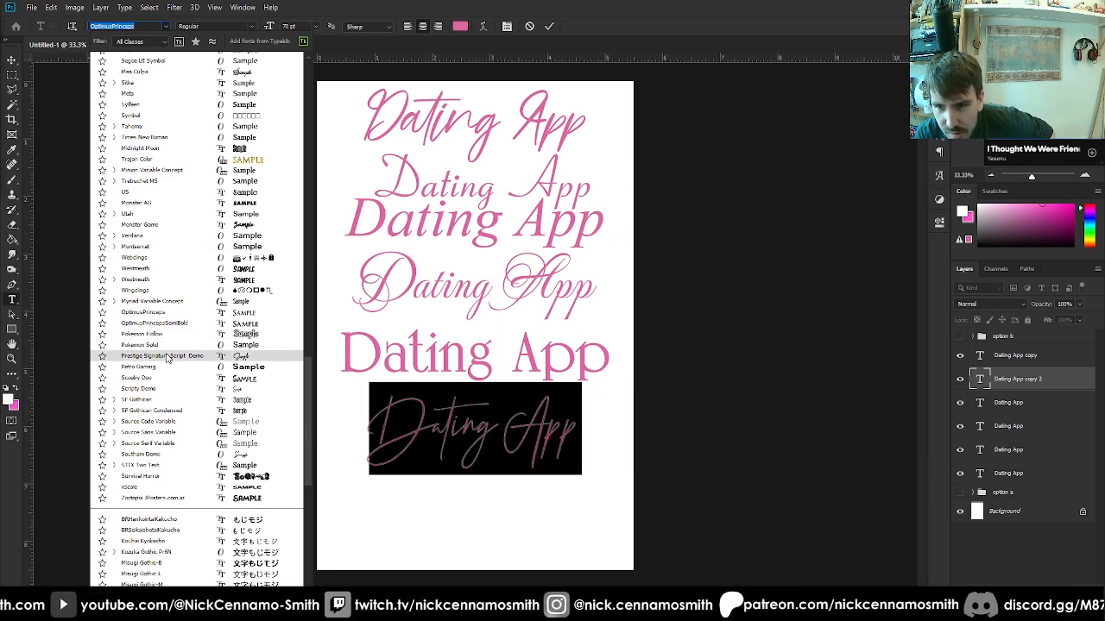
click(166, 357)
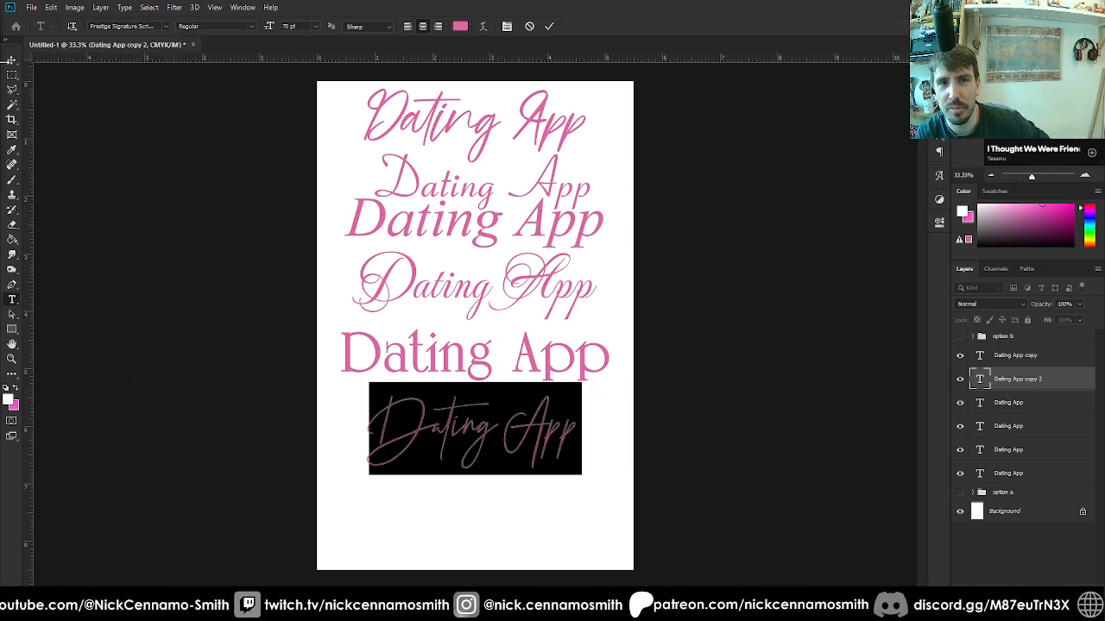
click(11, 62)
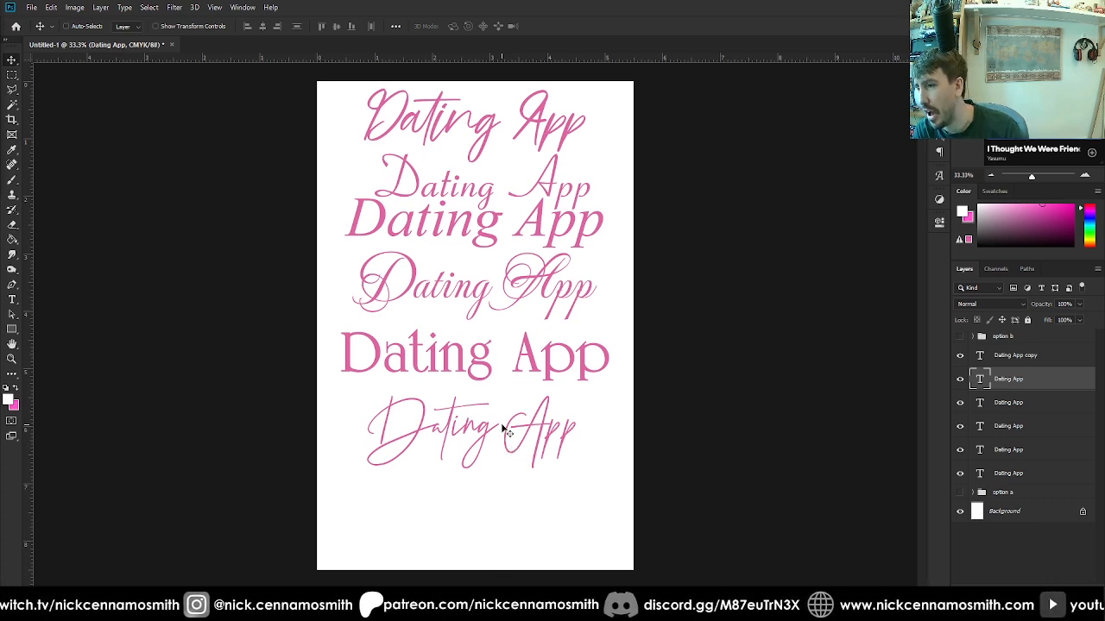
Move the four lower "Dating App" titles downward one by one to space the stacked font options apart
drag(505, 429, 507, 494)
click(1051, 406)
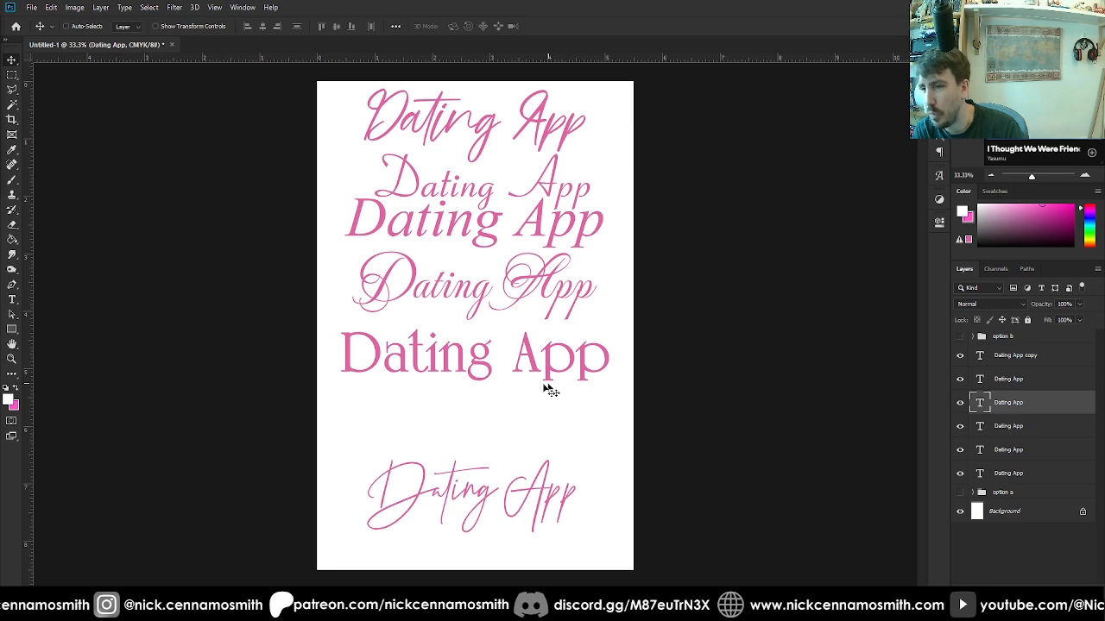
drag(528, 390, 528, 433)
click(1004, 426)
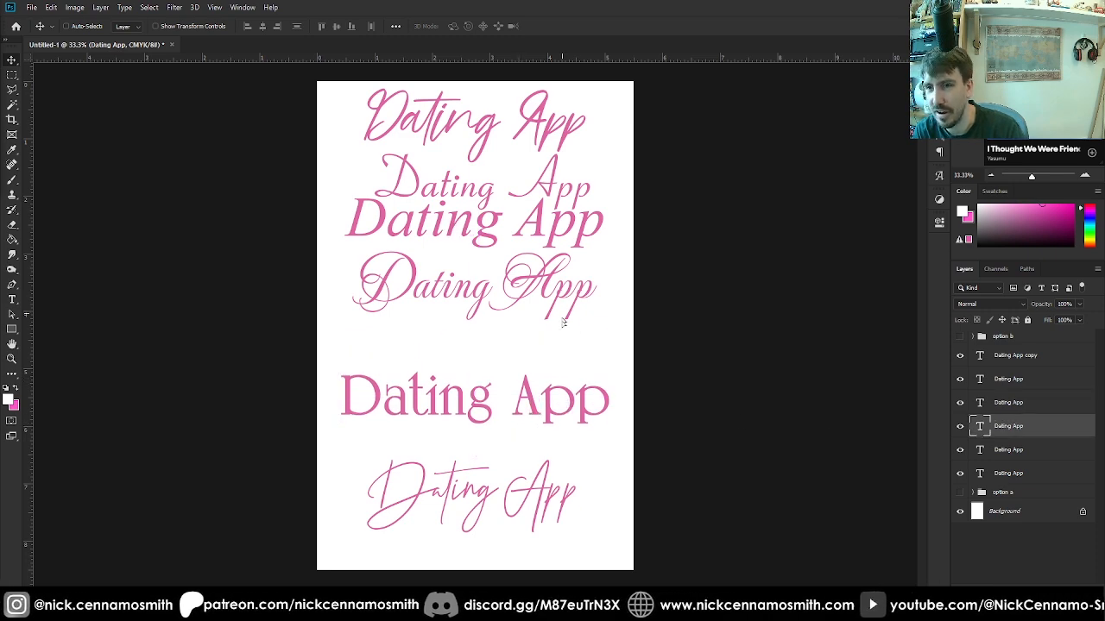
drag(585, 328, 585, 356)
drag(561, 220, 563, 242)
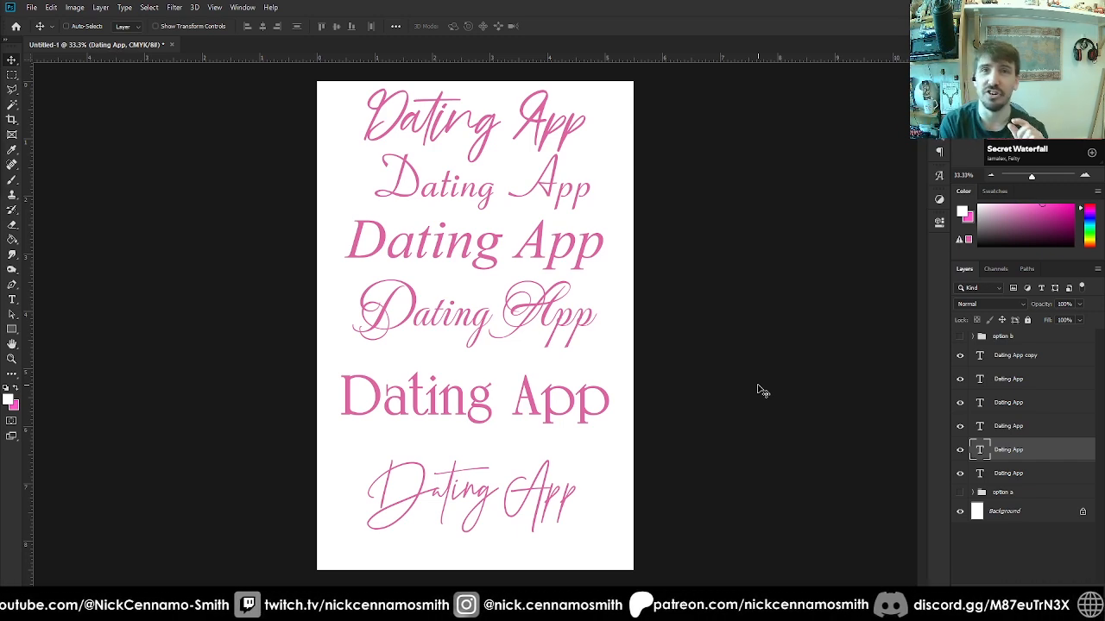
Hide the first, third, fourth and lowest title options, keeping only the second and fifth titles shown
click(959, 472)
click(960, 473)
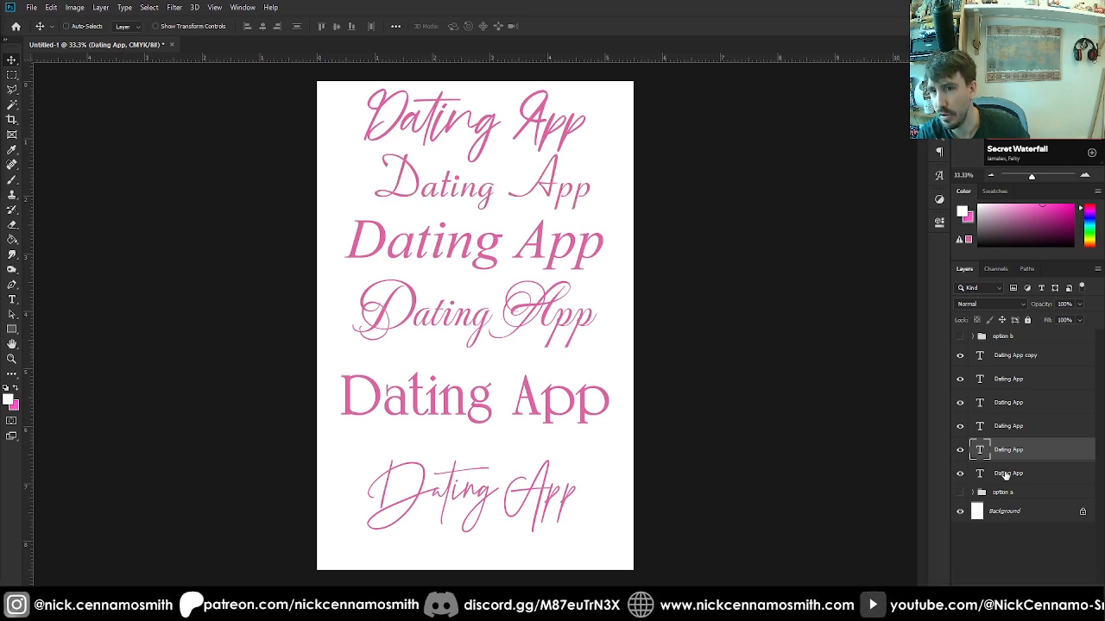
click(1005, 474)
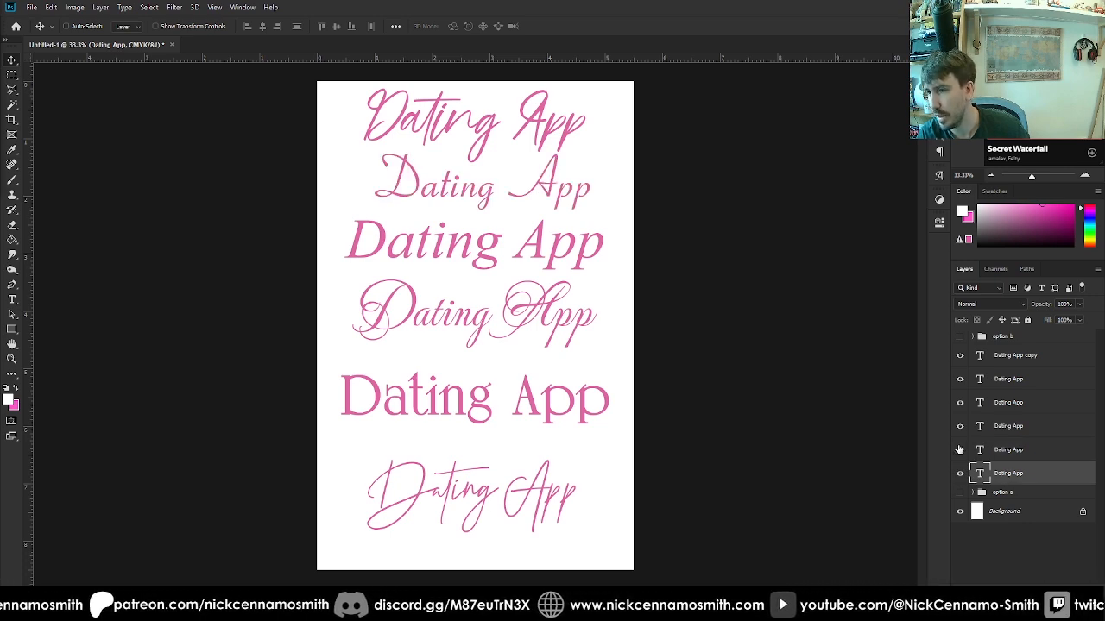
click(959, 450)
click(959, 450)
click(959, 450)
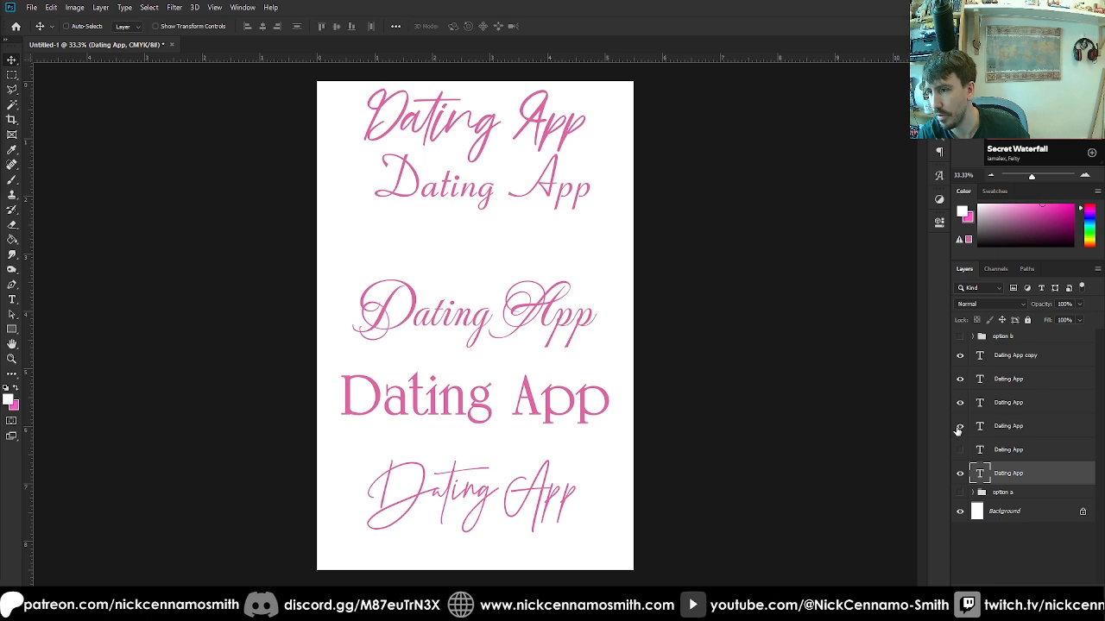
click(958, 428)
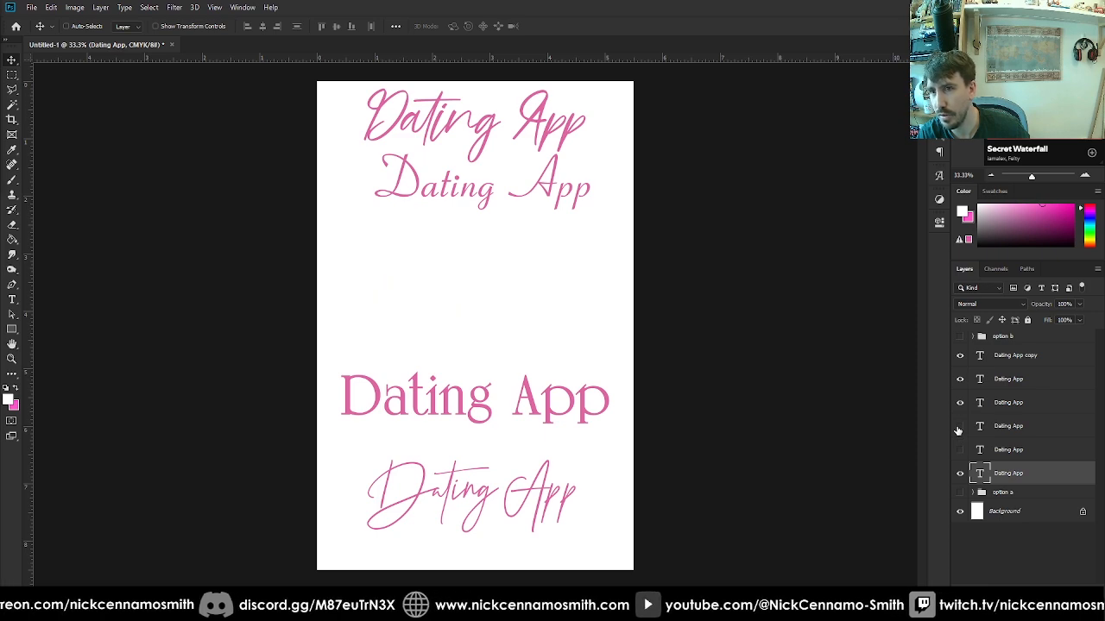
click(960, 355)
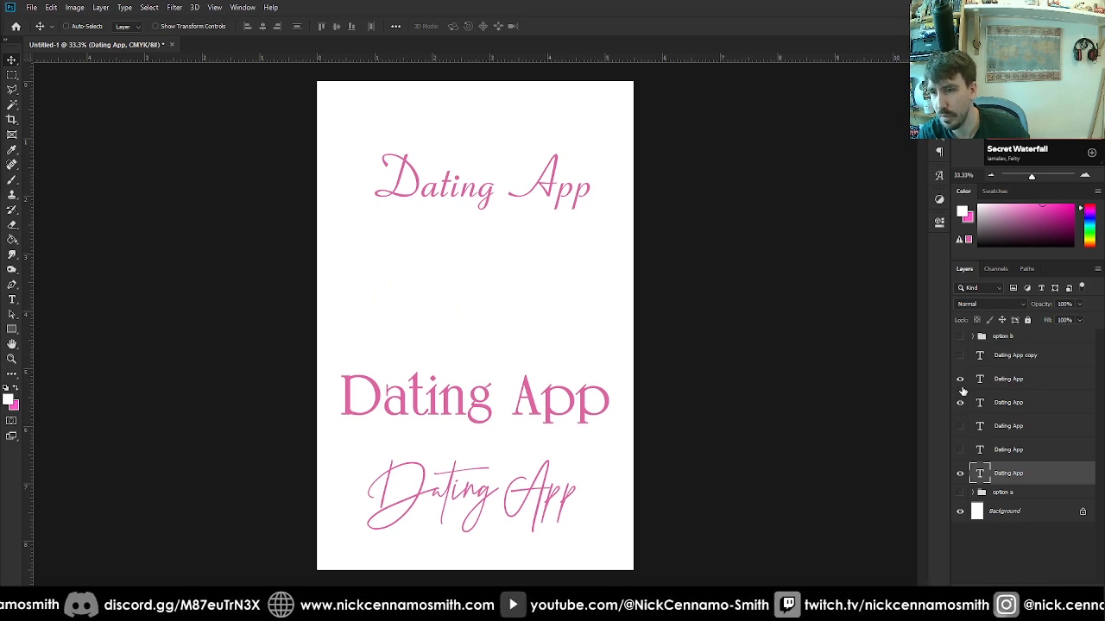
click(960, 380)
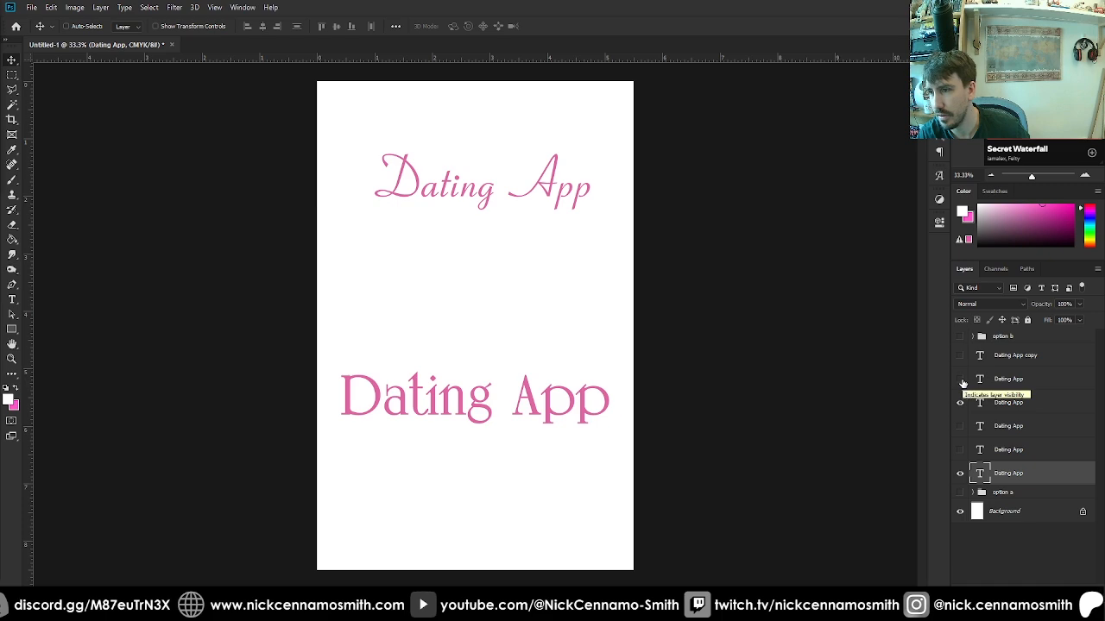
Move the two visible title layers above the hidden title layers in the layer stack
ctrl+click(1017, 402)
drag(1017, 402, 1019, 342)
Group the four hidden title layers and rename the group "rejected"
shift+click(1017, 473)
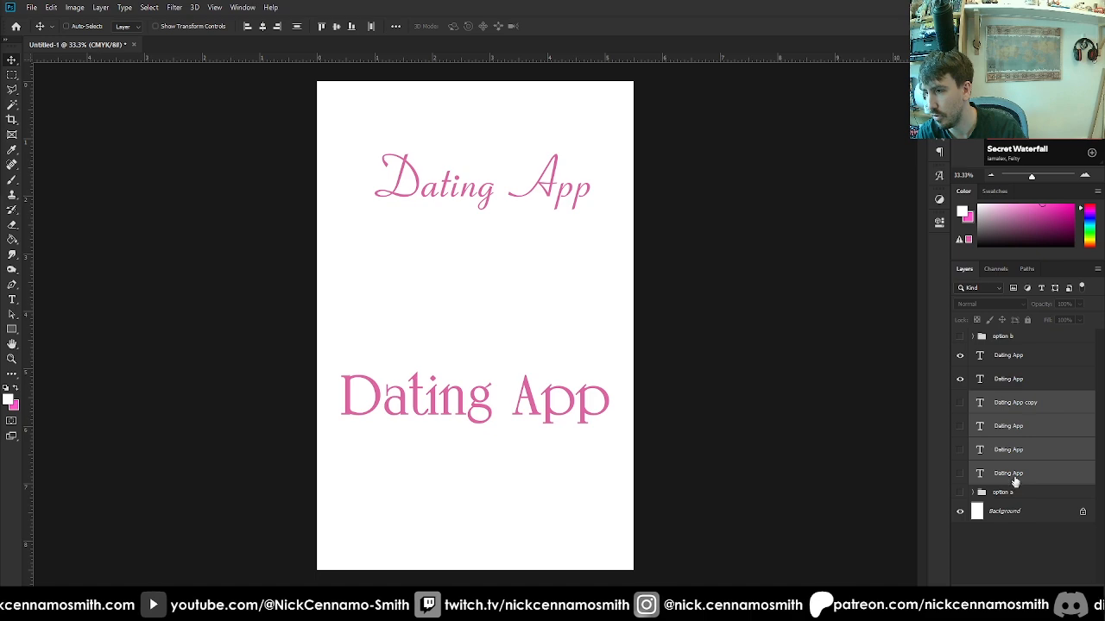
drag(1013, 450, 1054, 604)
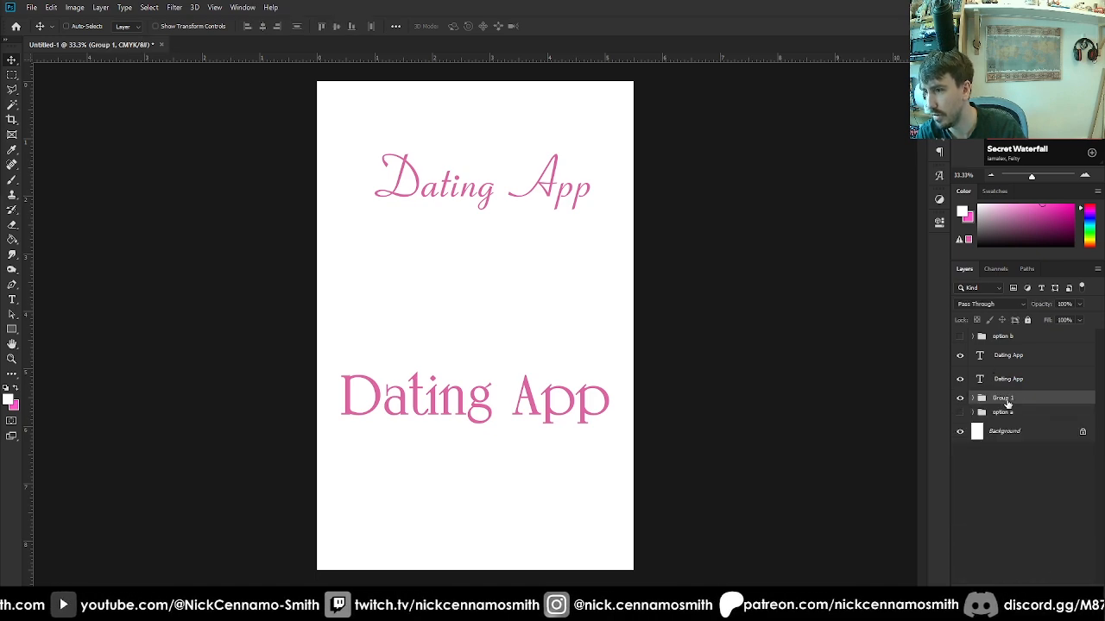
double_click(1003, 398)
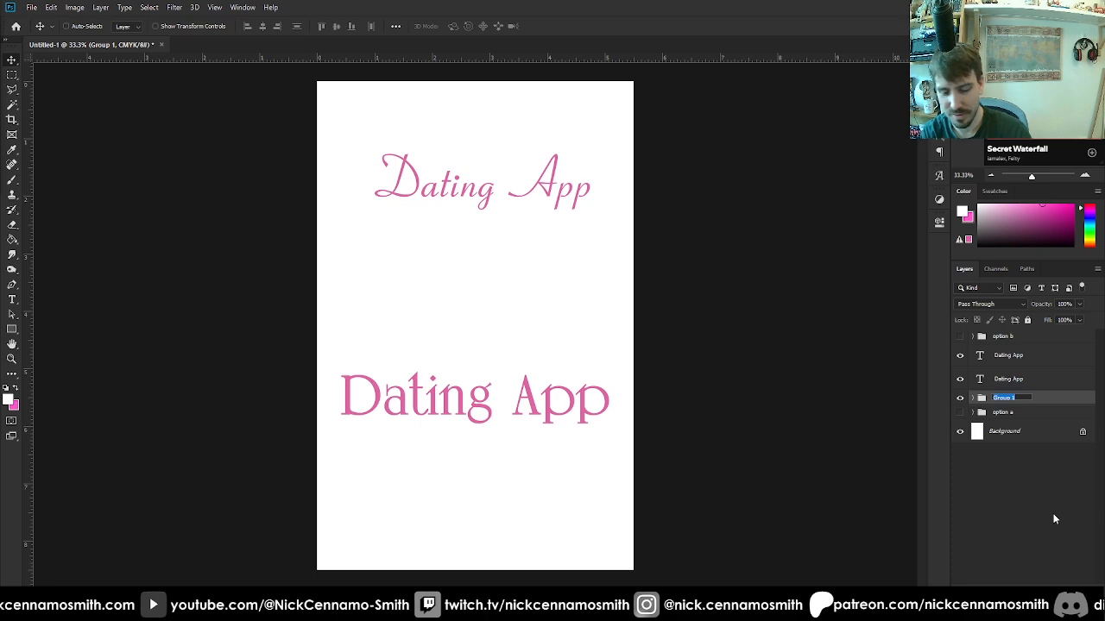
text(opticted)
key(Return)
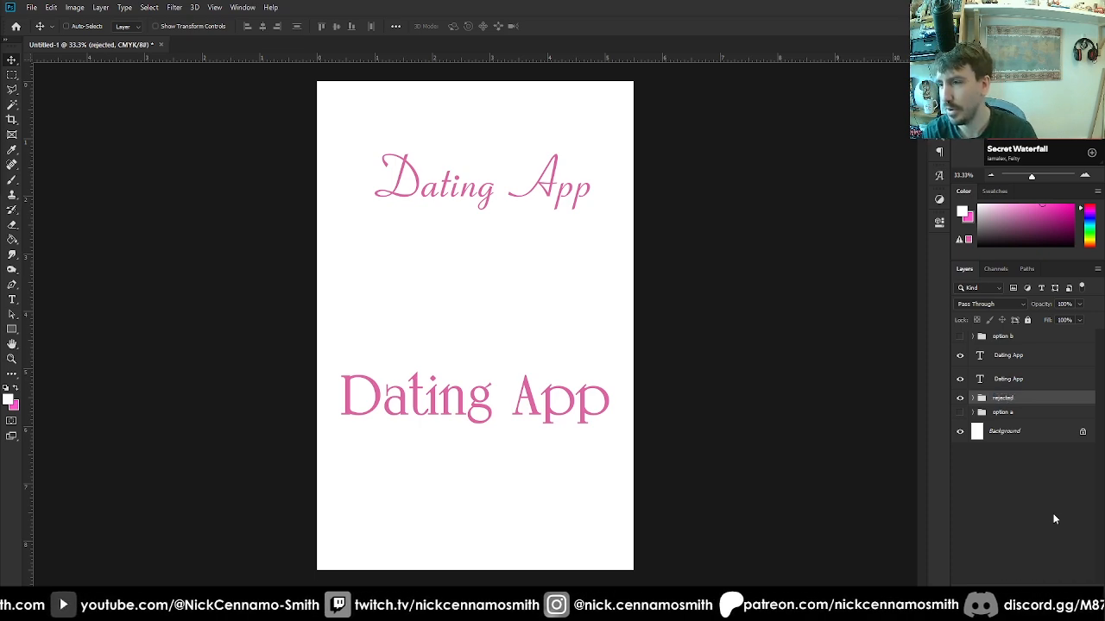
Move the serif "Dating App" title down near the page's lower edge and replace its text with "J.S.P."
click(1024, 360)
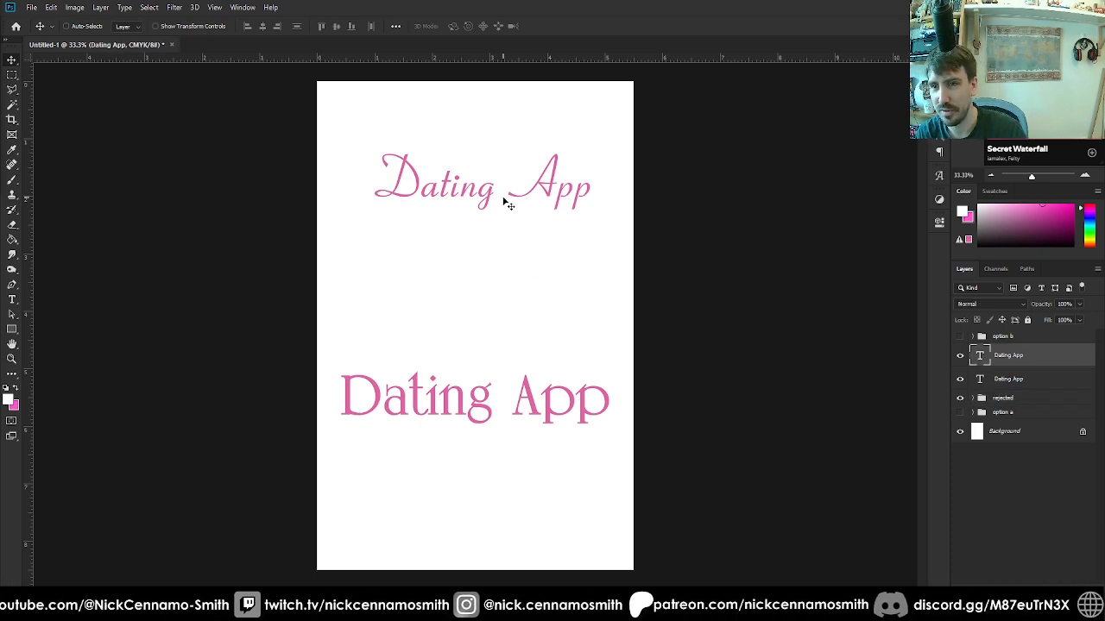
drag(508, 199, 515, 317)
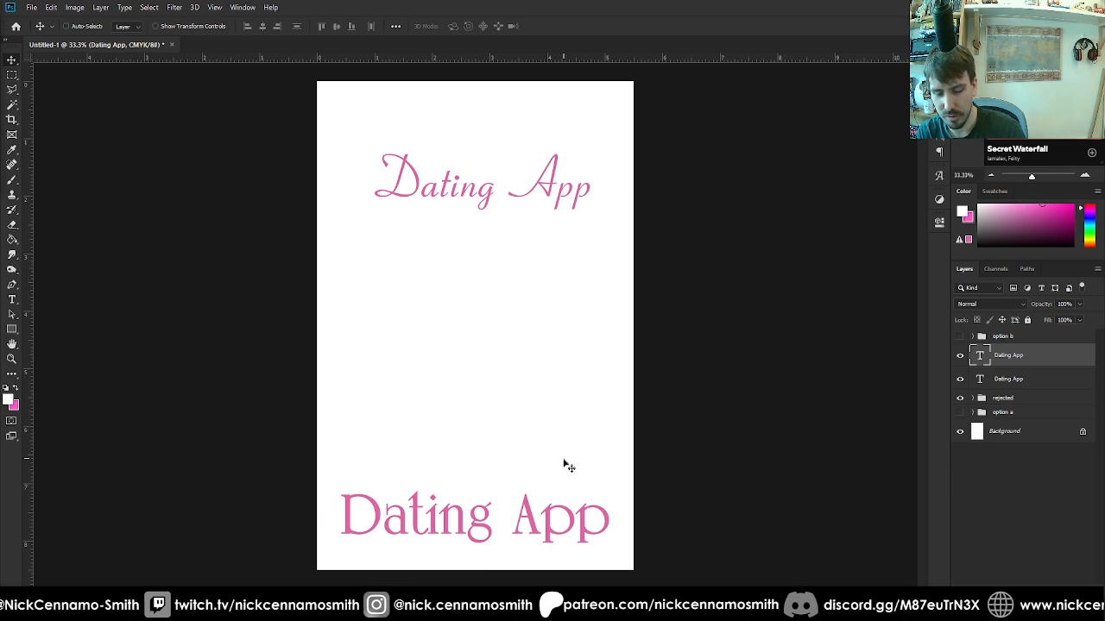
key(t)
click(539, 553)
key(ctrl+a)
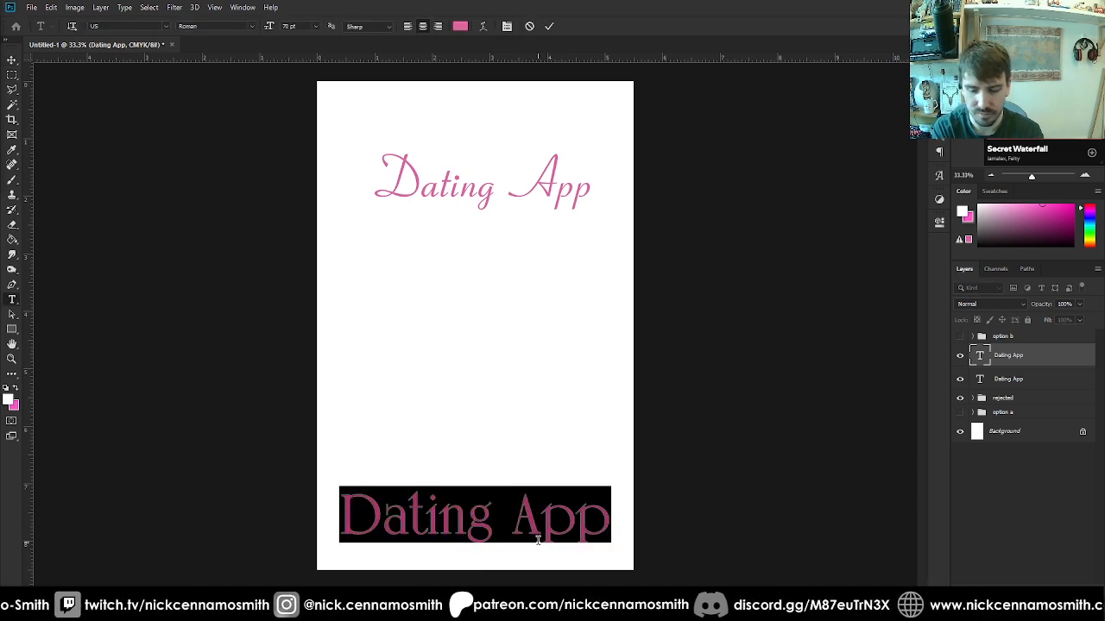
text(J.S.P.)
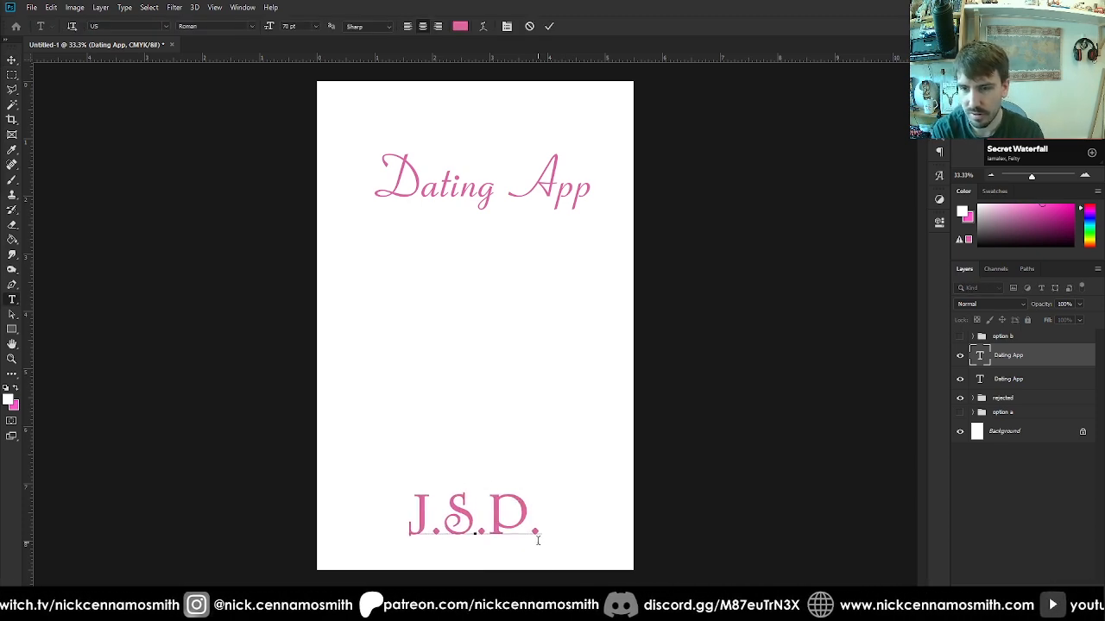
click(12, 60)
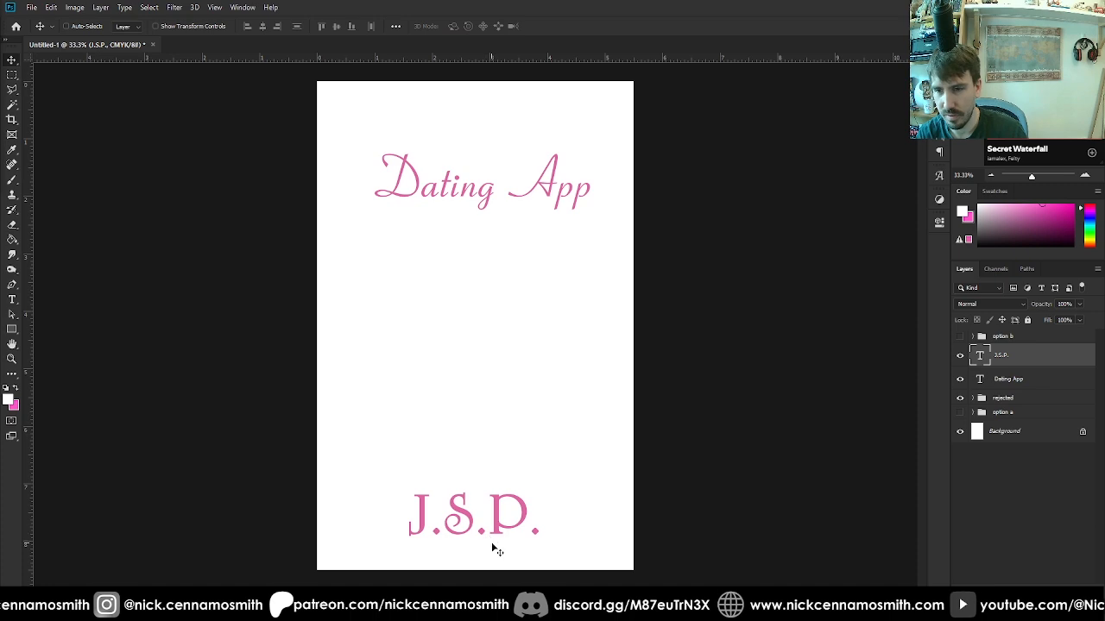
Centre the "J.S.P." text horizontally on the canvas and clear the selection
key(ctrl+a)
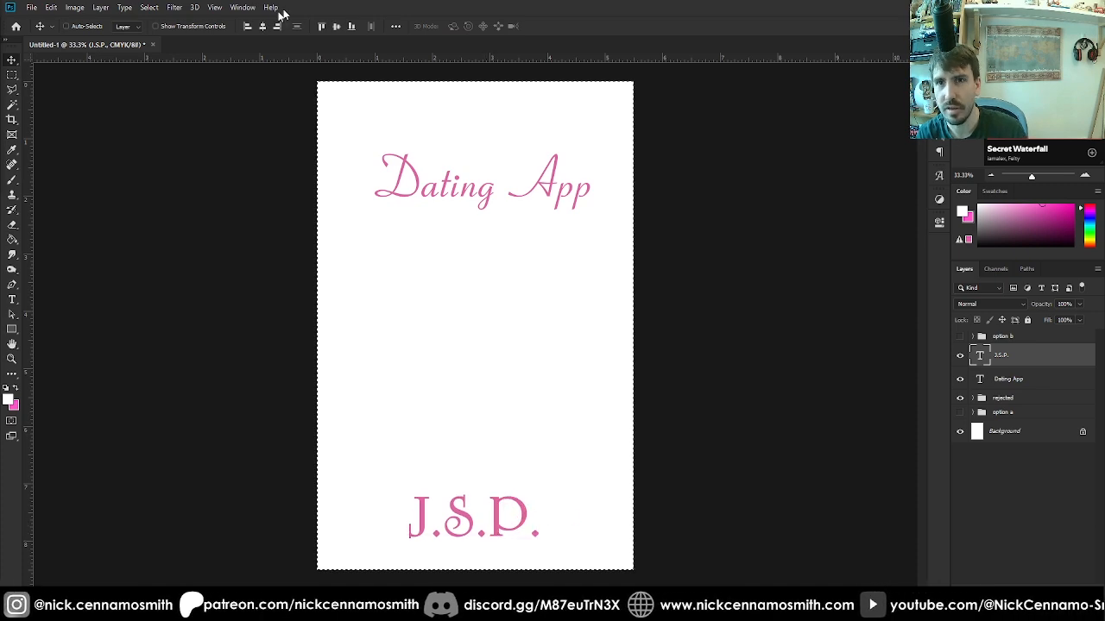
click(262, 27)
key(ctrl+d)
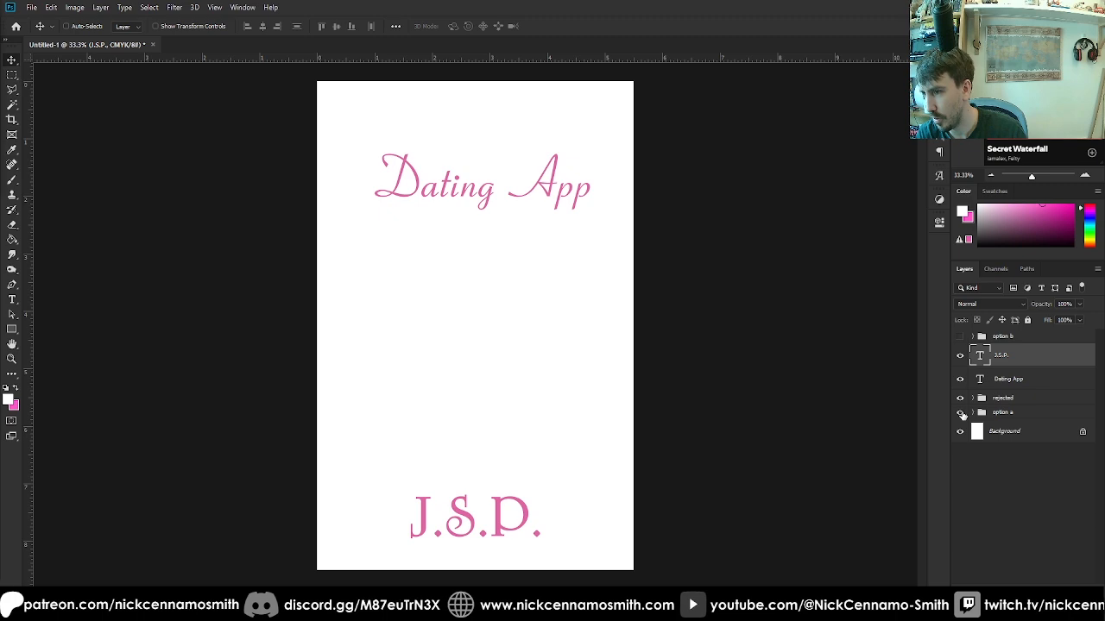
Show the "option a" logo group, then move the script "Dating App" title up and centre it horizontally on the canvas
click(960, 412)
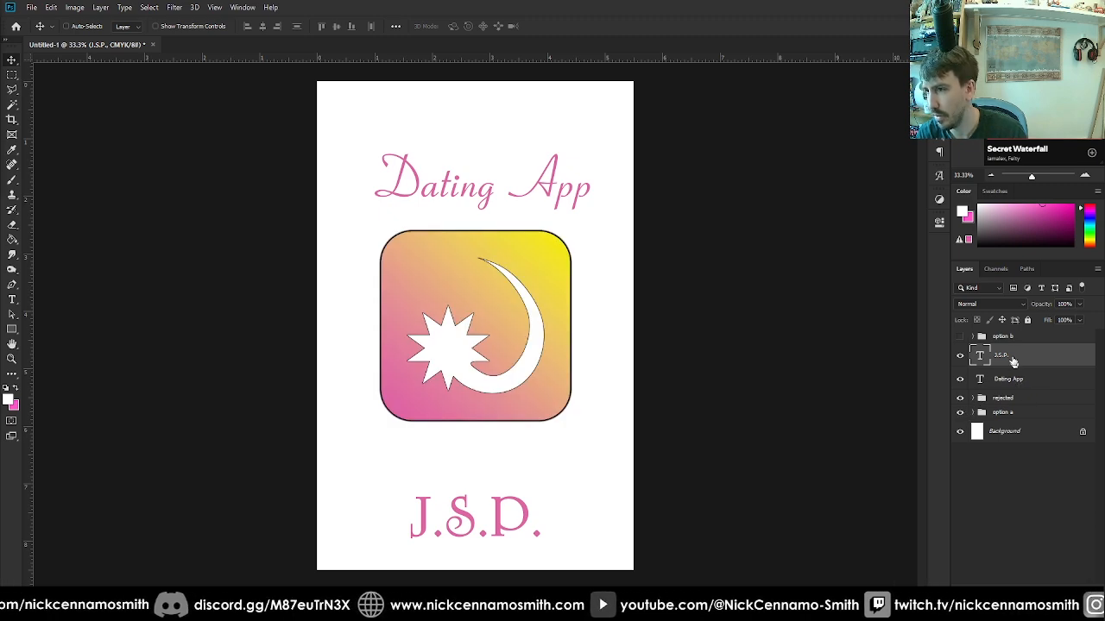
click(1017, 381)
drag(535, 196, 521, 159)
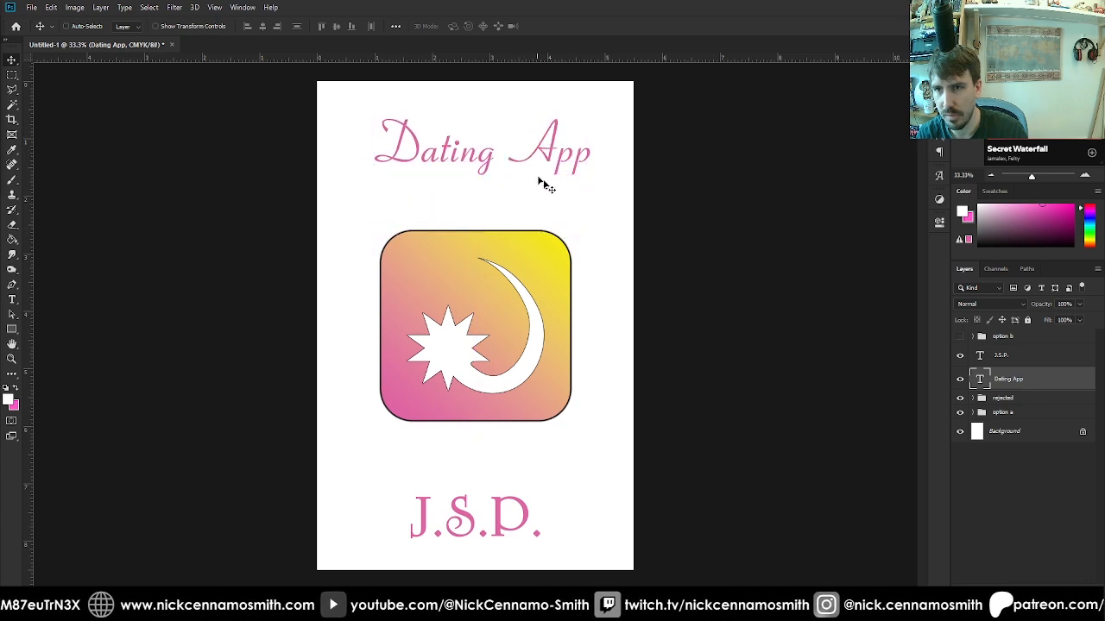
key(ctrl+a)
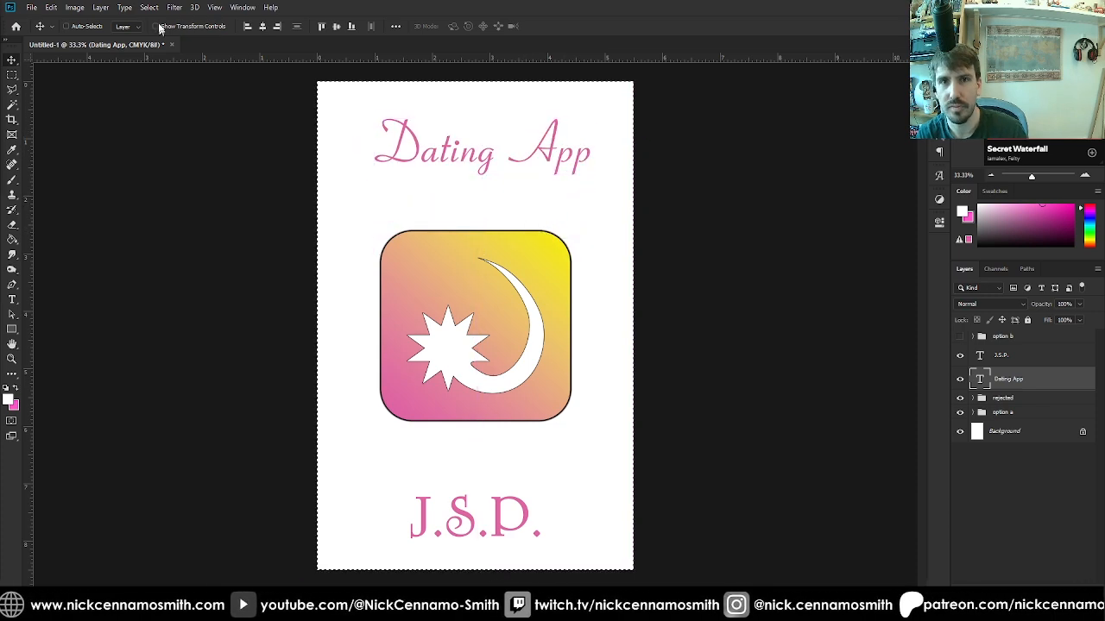
click(263, 27)
key(ctrl+d)
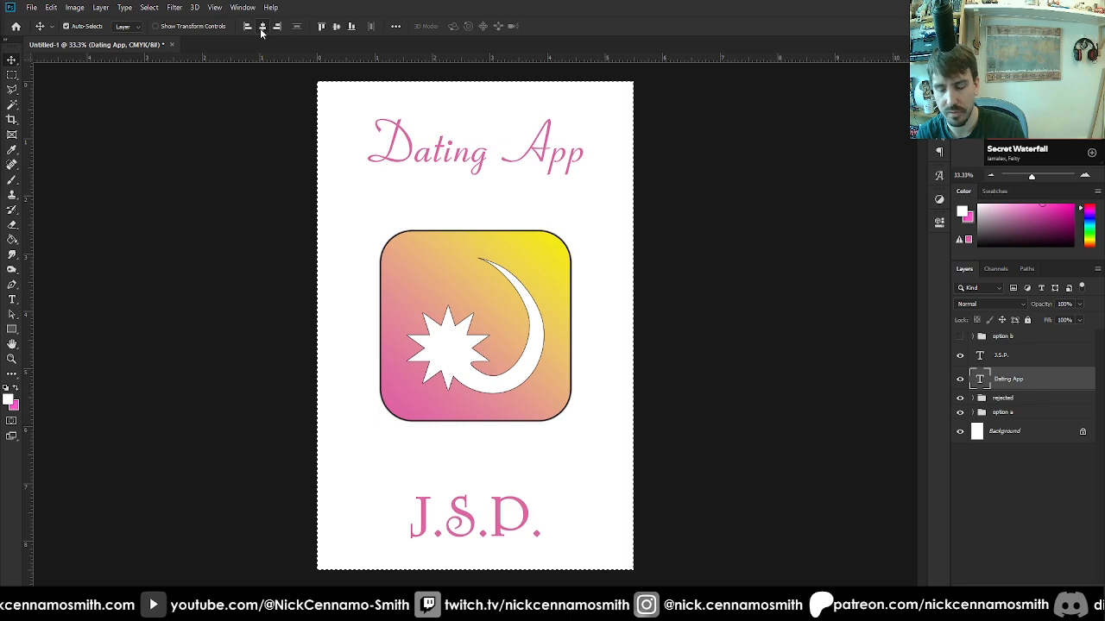
Scale the script "Dating App" title up to about 132% around its centre
key(ctrl+t)
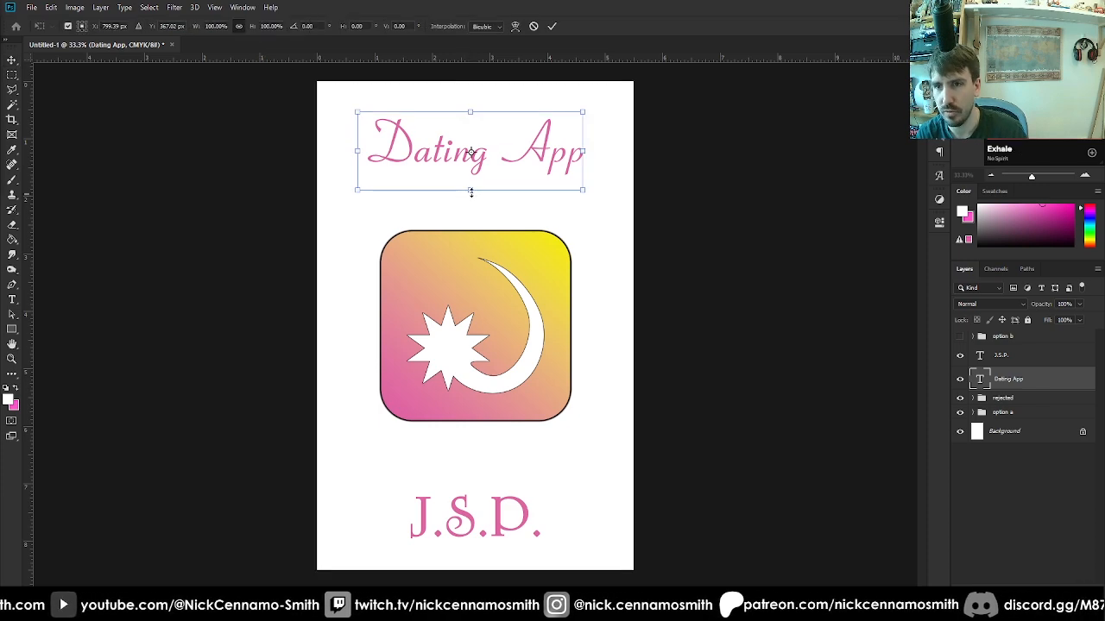
drag(470, 188, 473, 208)
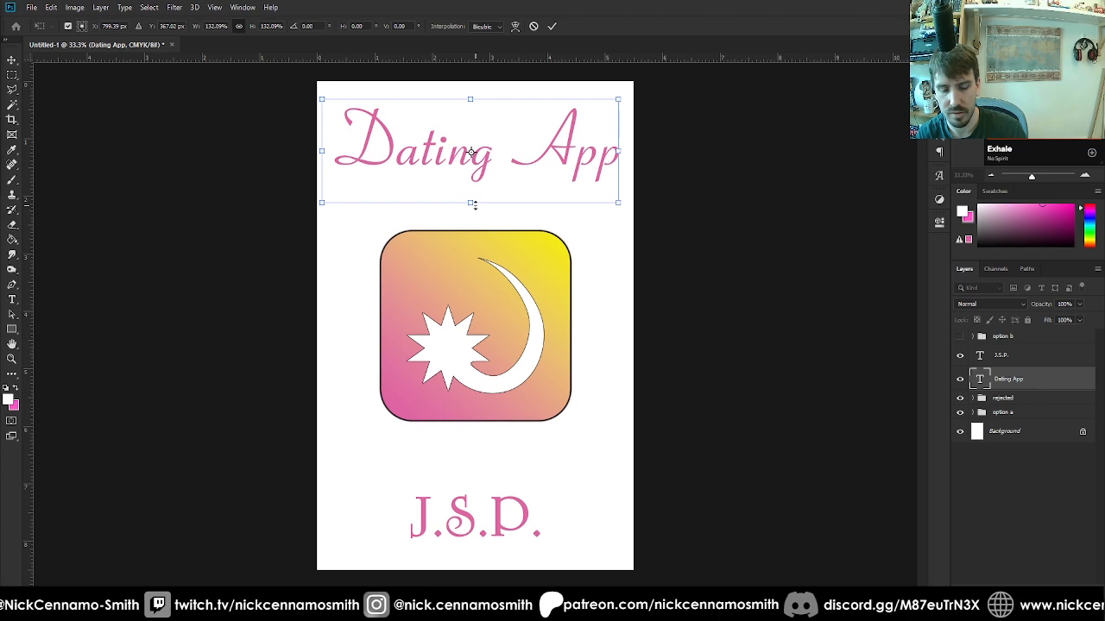
key(Return)
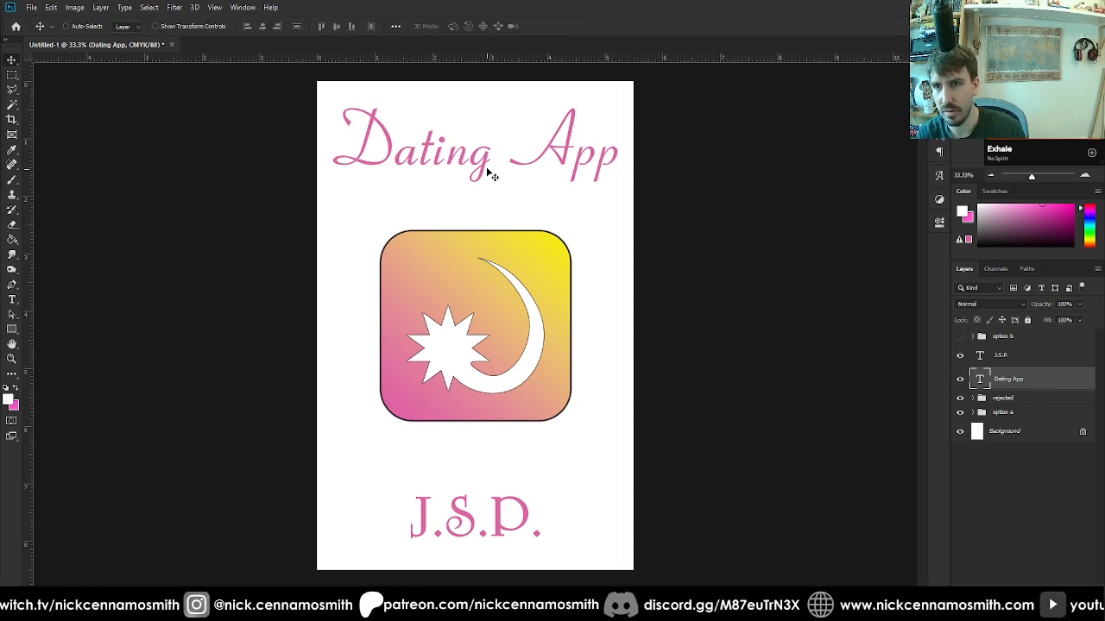
Duplicate the script "Dating App" title, offset the two copies vertically, and replace the upper copy's text with "the"
mouse_move(488, 173)
mouse_down()
mouse_move(490, 184)
mouse_move(484, 156)
mouse_up()
key(ctrl+j)
key(t)
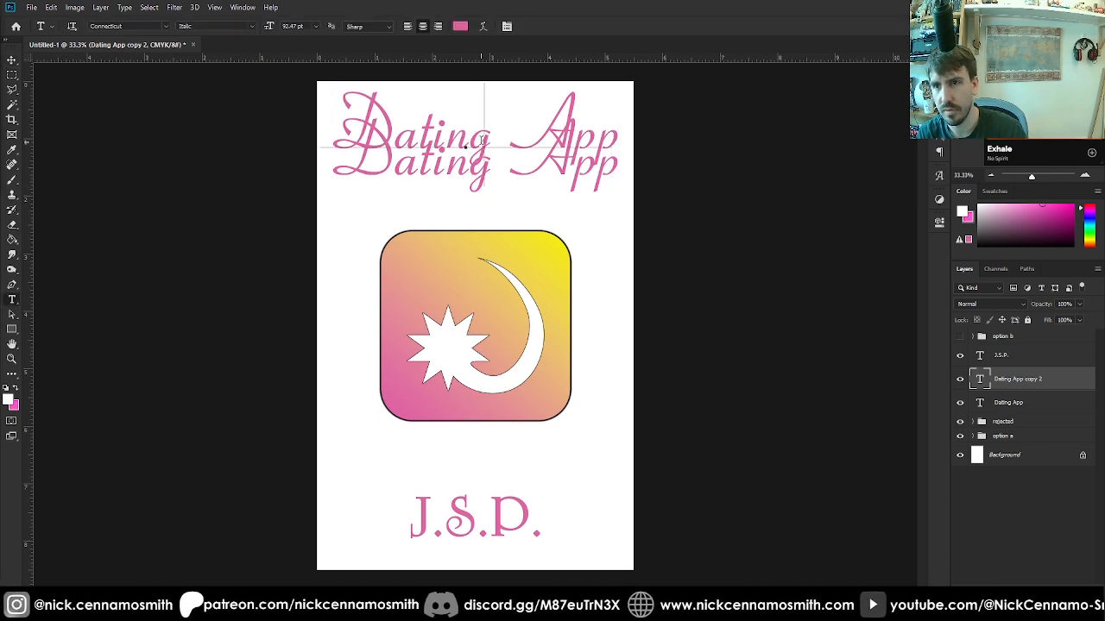
triple_click(481, 141)
text(the)
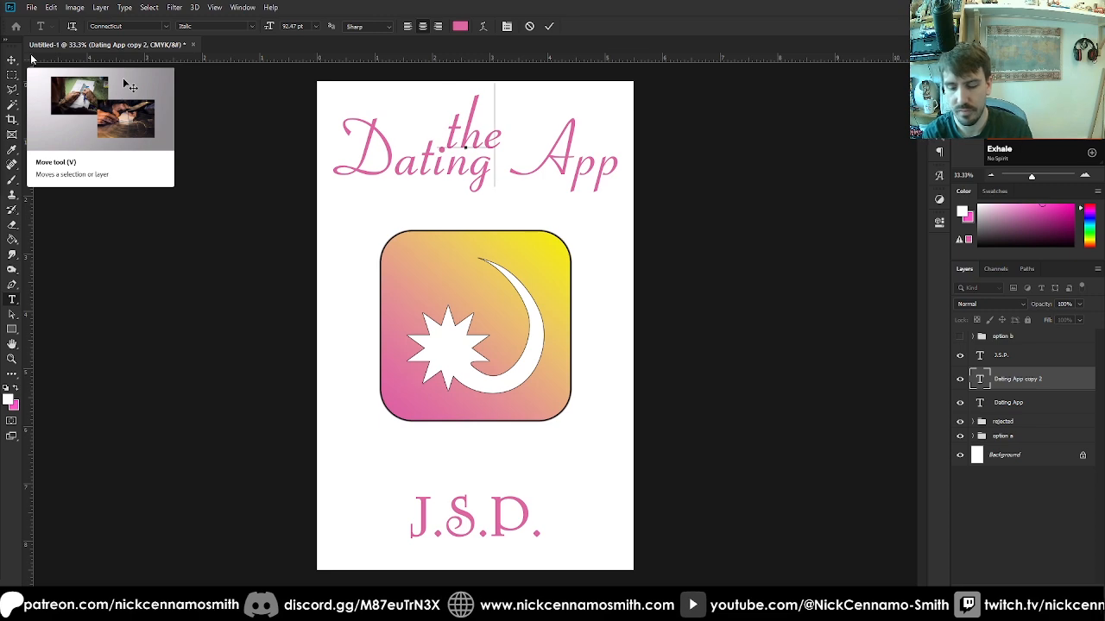
Set the font size of the word "the" to 60 pt and commit the text
key(ctrl+plus)
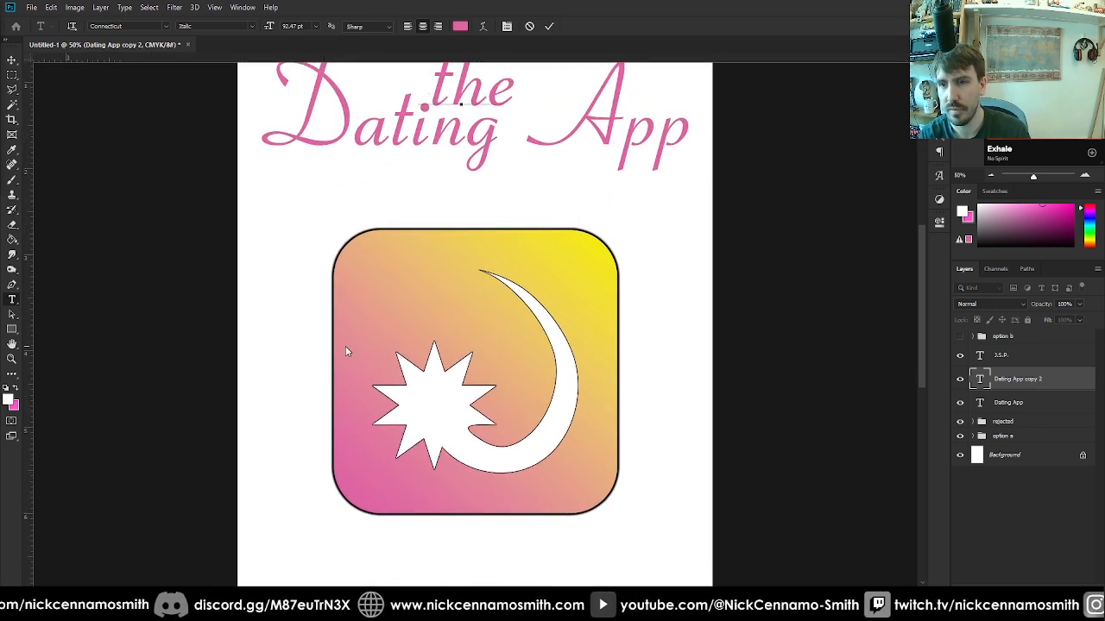
scroll(345, 352, up, 3)
key(shift+Left)
key(shift+Left)
key(shift+Left)
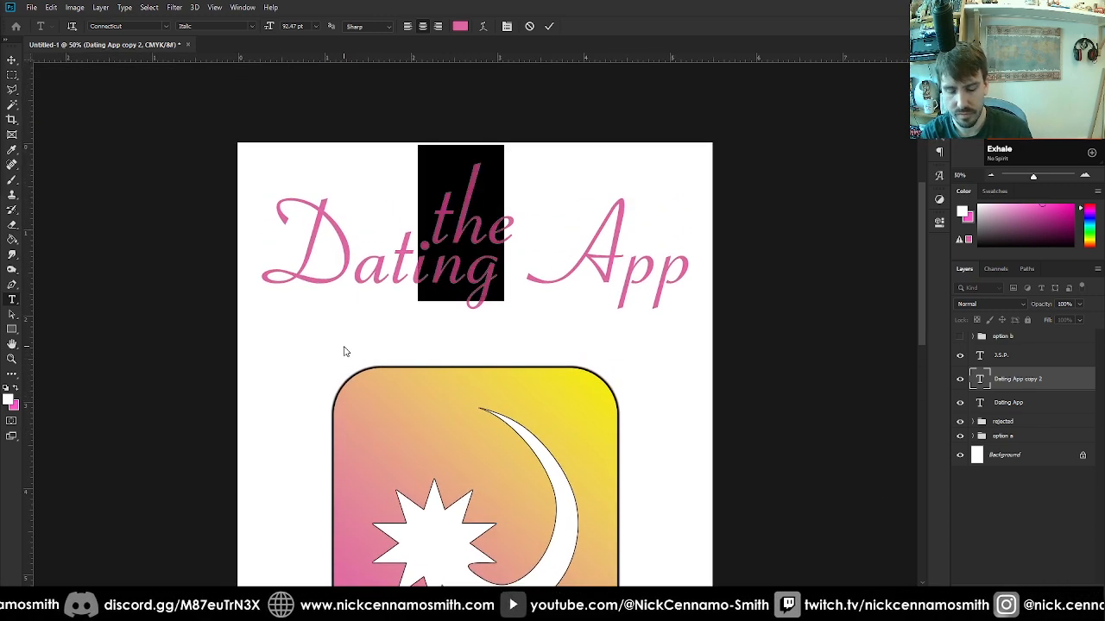
click(301, 29)
text(60)
key(Return)
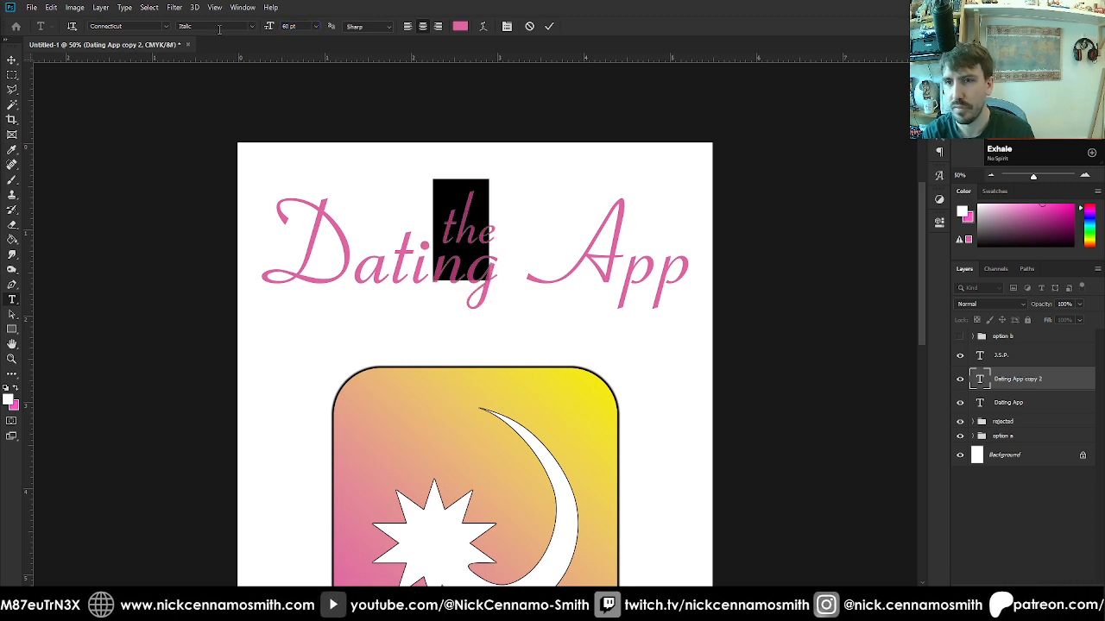
key(ctrl+Return)
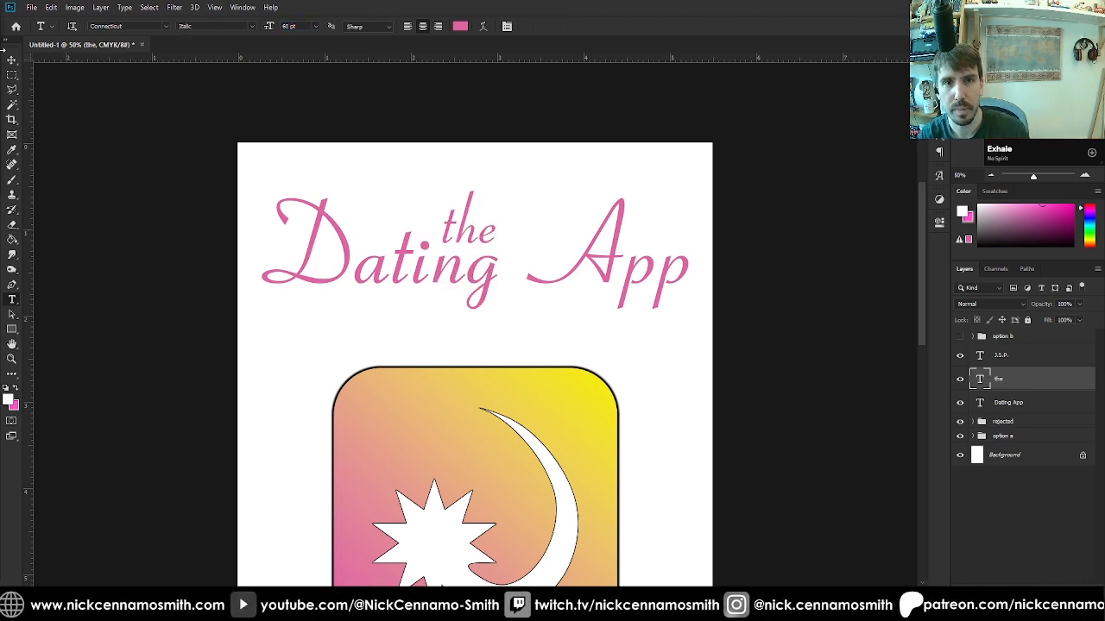
Move the word "the" beside the large "D", just above the "ating" of the title
click(12, 63)
drag(466, 235, 368, 228)
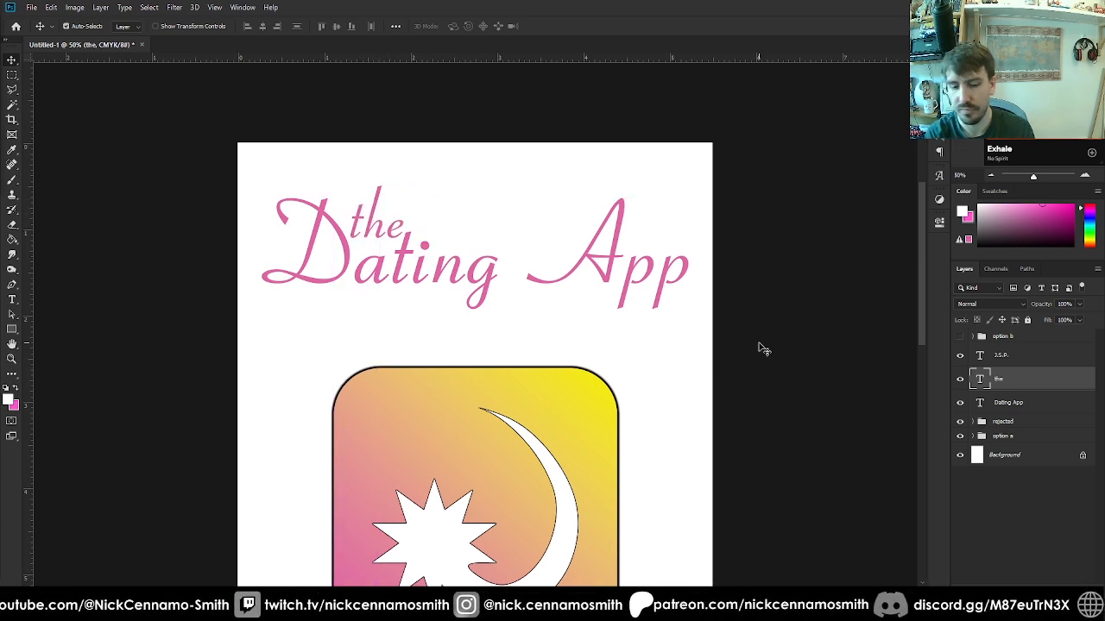
key(ctrl+0)
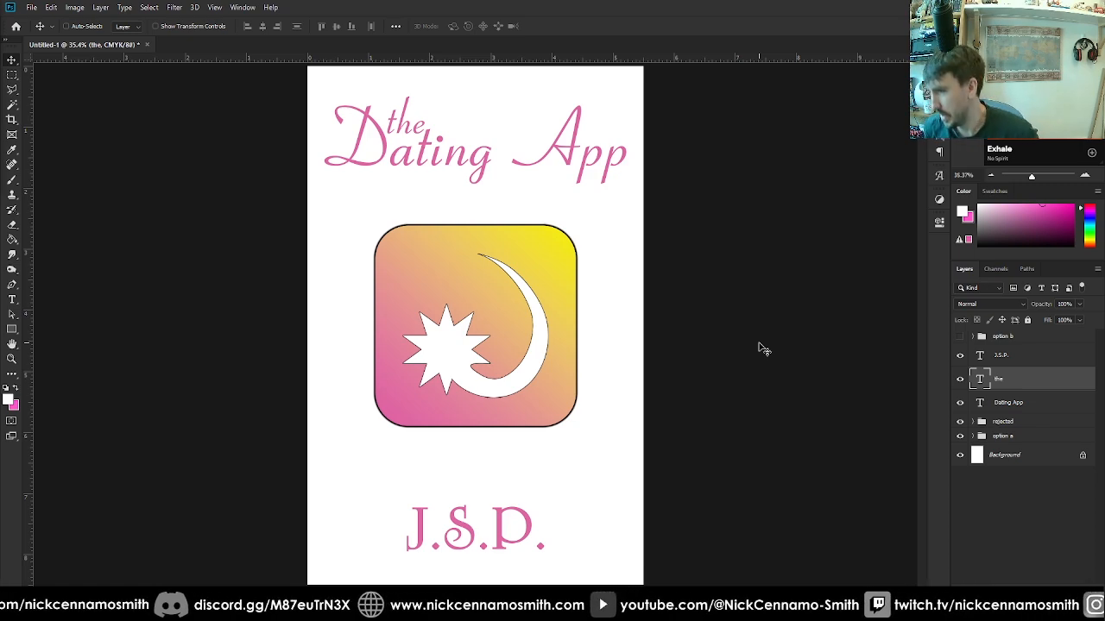
Convert the Background to a regular layer, group all layers and groups together, and name the group "v1"
click(1032, 457)
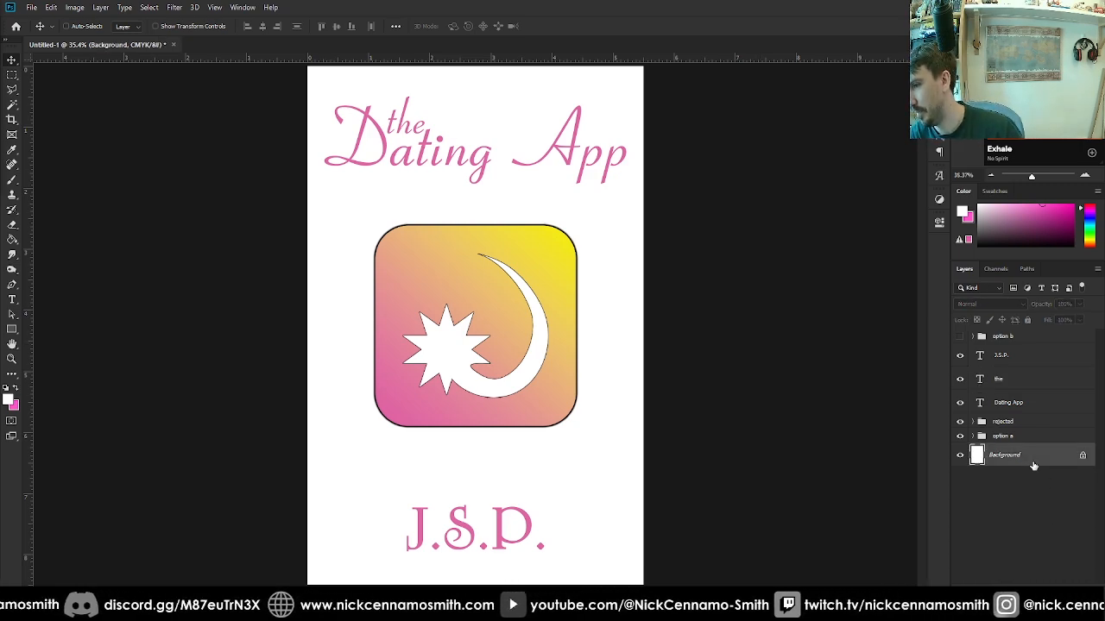
double_click(1033, 459)
key(Return)
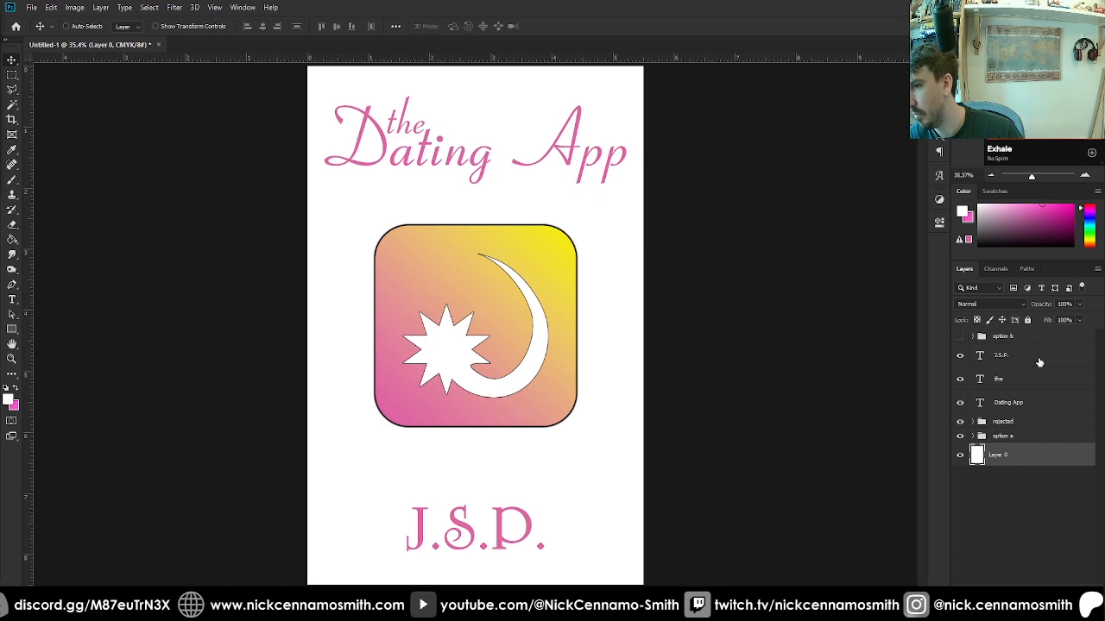
click(1019, 335)
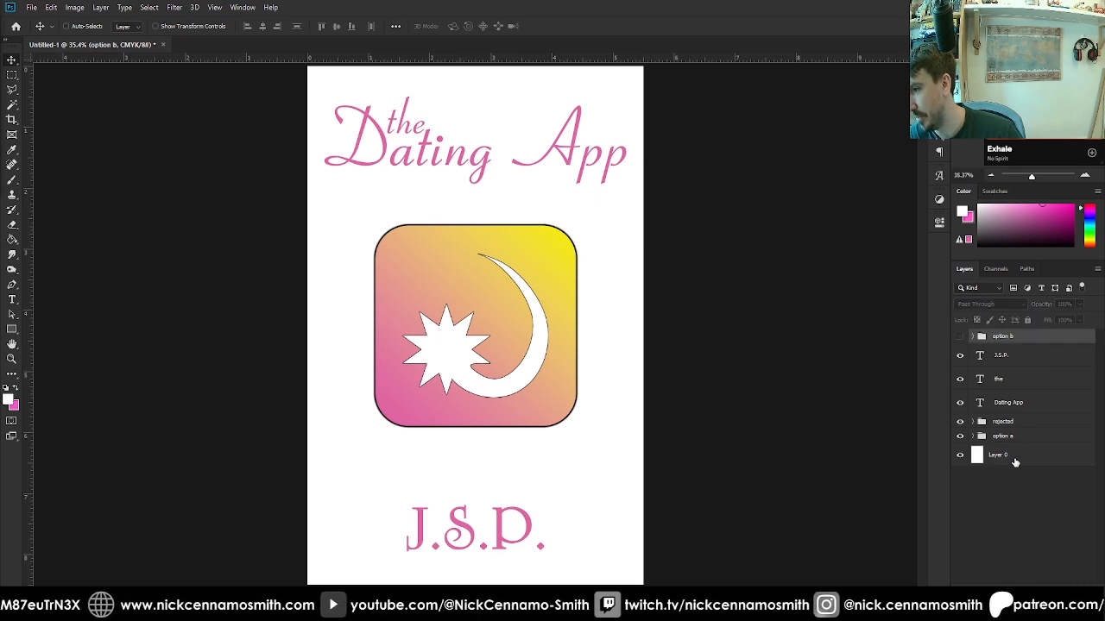
shift+click(1015, 457)
key(ctrl+g)
click(972, 337)
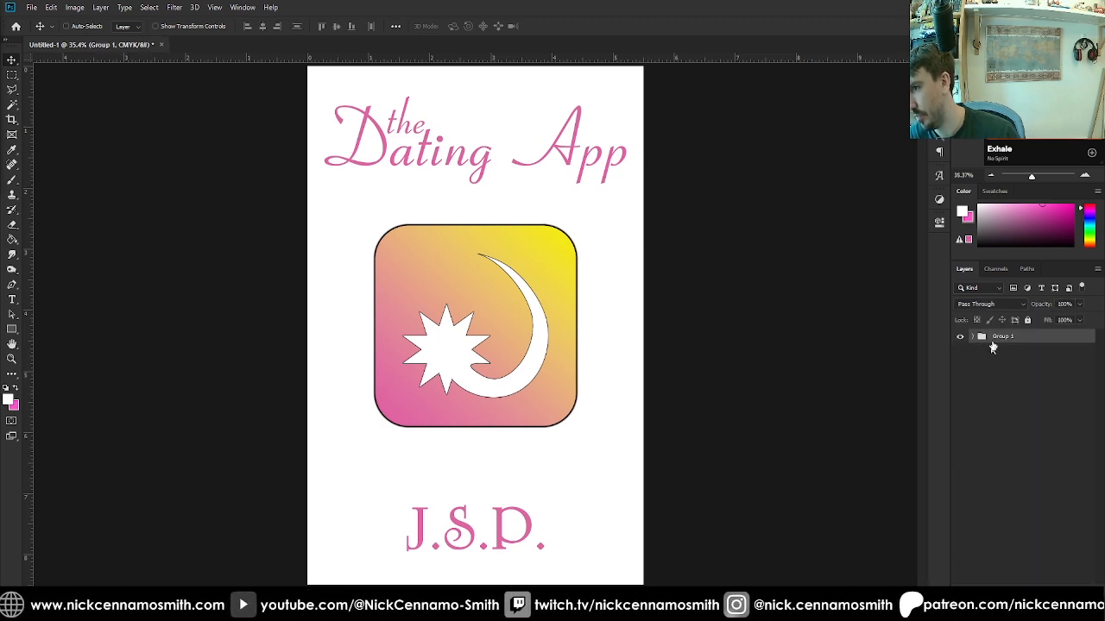
double_click(1001, 336)
text(v1)
key(Return)
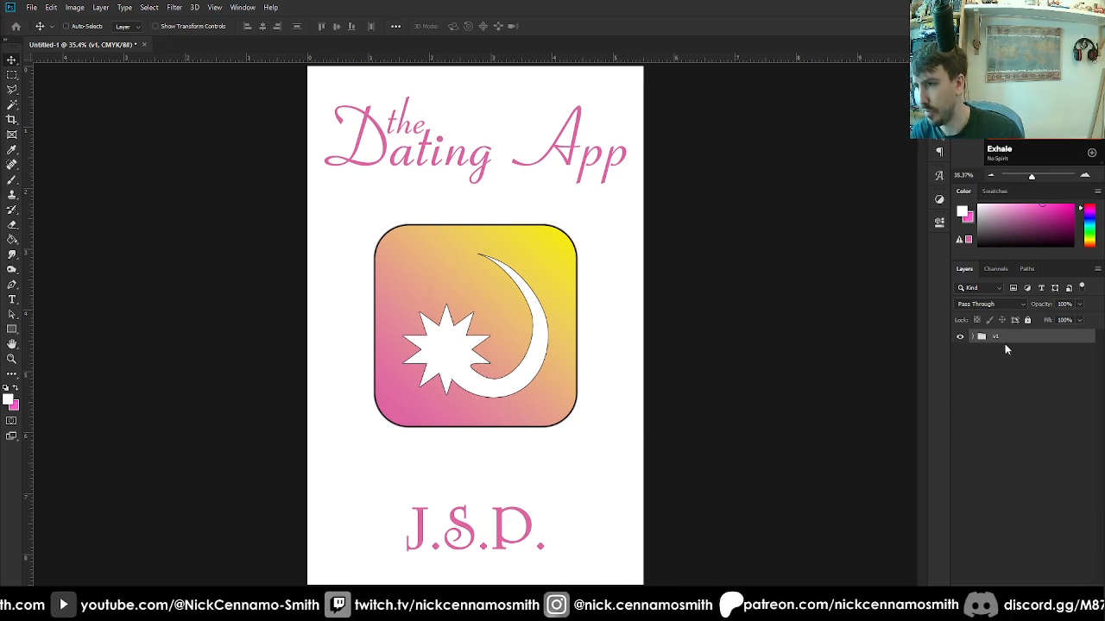
Add a new blank layer above the "v1" group
key(ctrl+n)
click(877, 412)
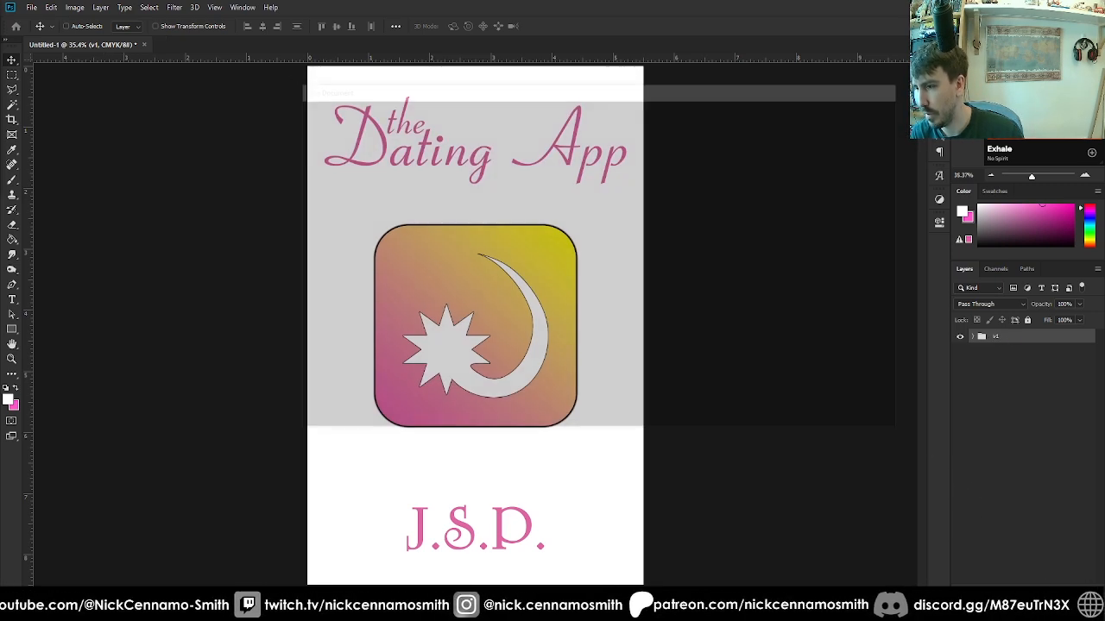
key(ctrl+shift+alt+n)
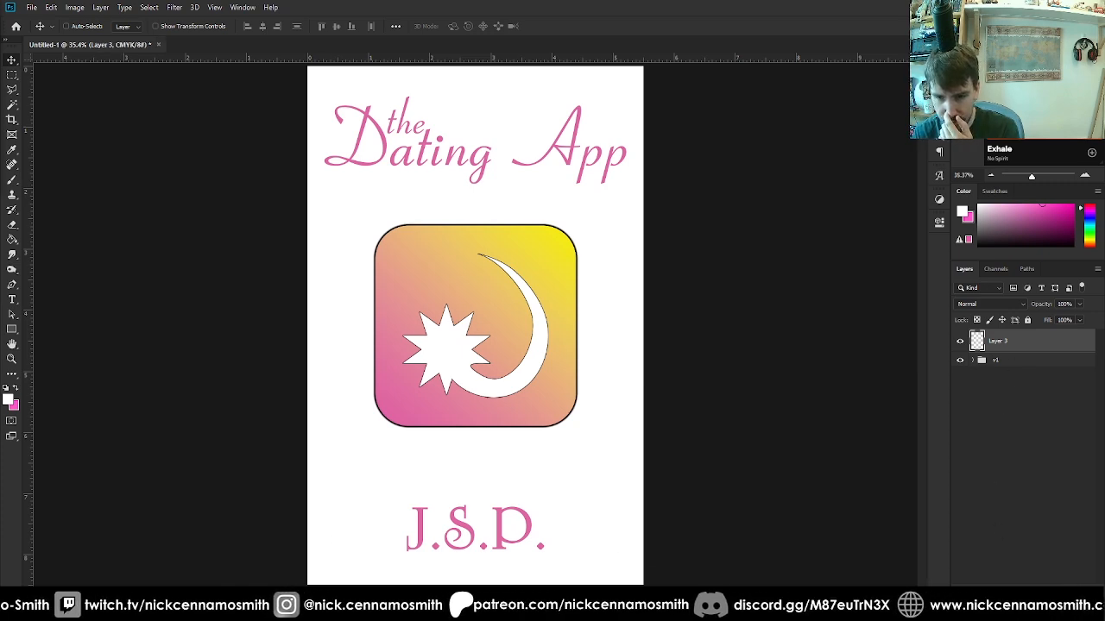
Switch to Illustrator with the star-and-crescent artwork document
click(19, 604)
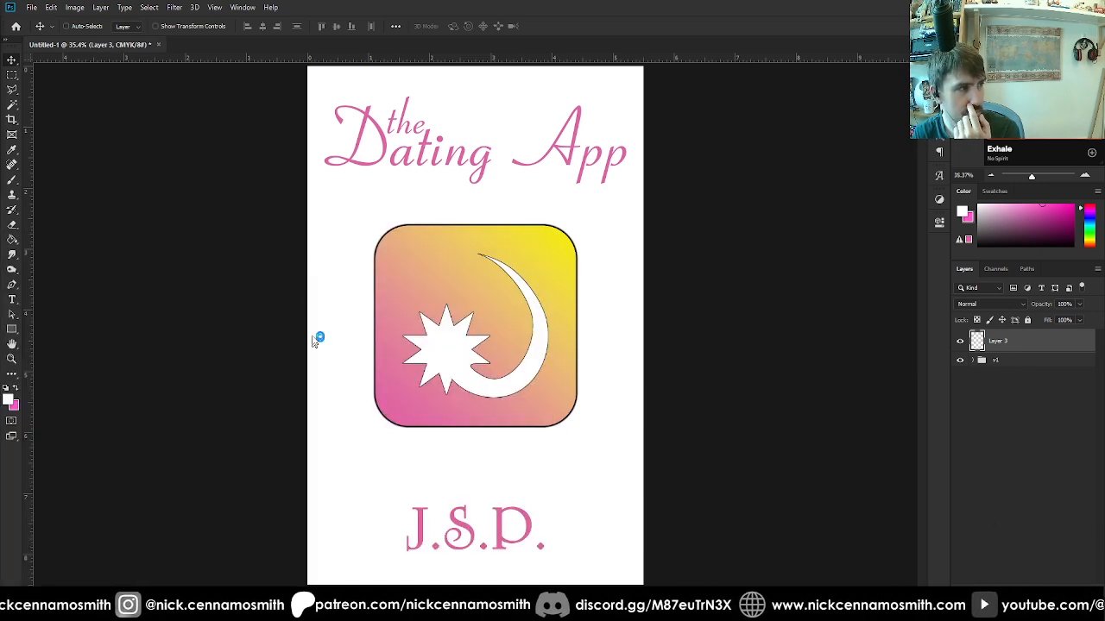
click(289, 301)
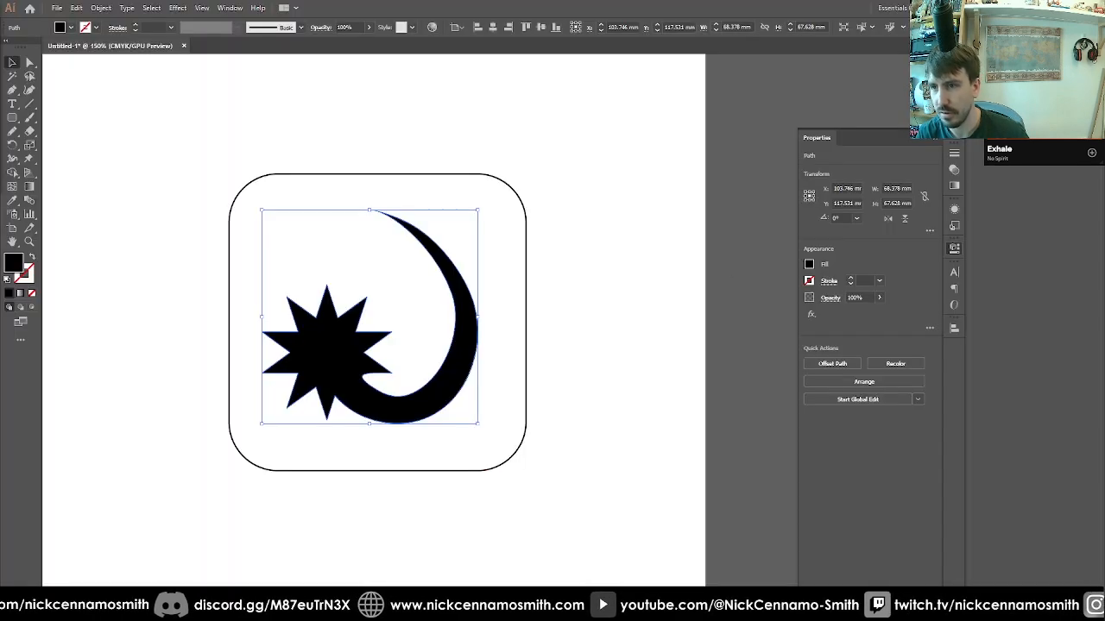
Close the star-and-crescent document without saving and quit Illustrator, clearing the clipboard data
key(ctrl+w)
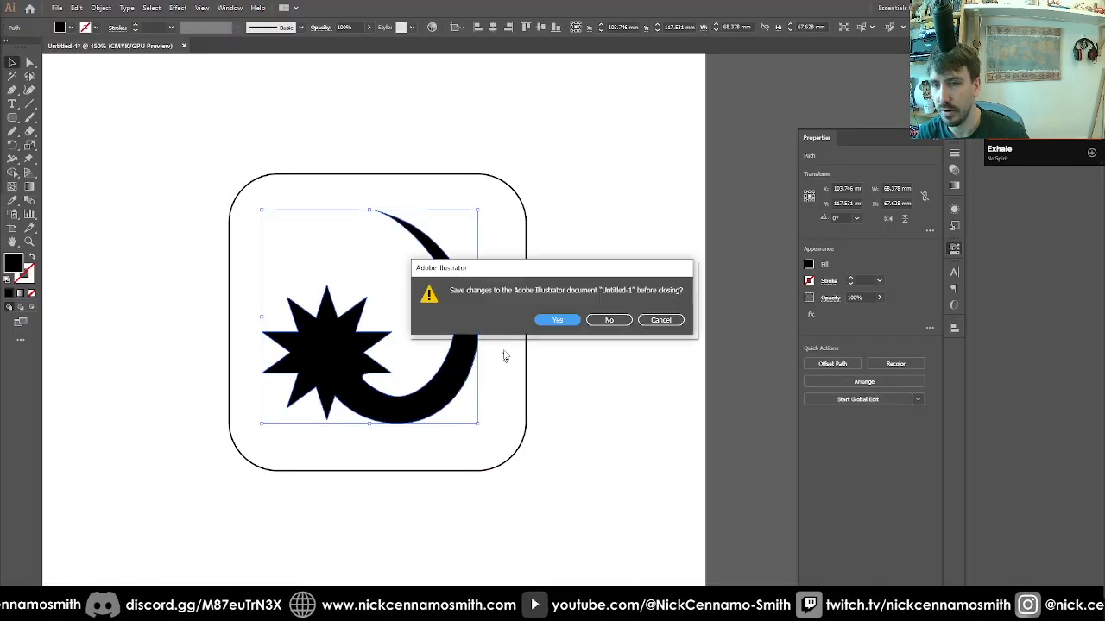
click(605, 320)
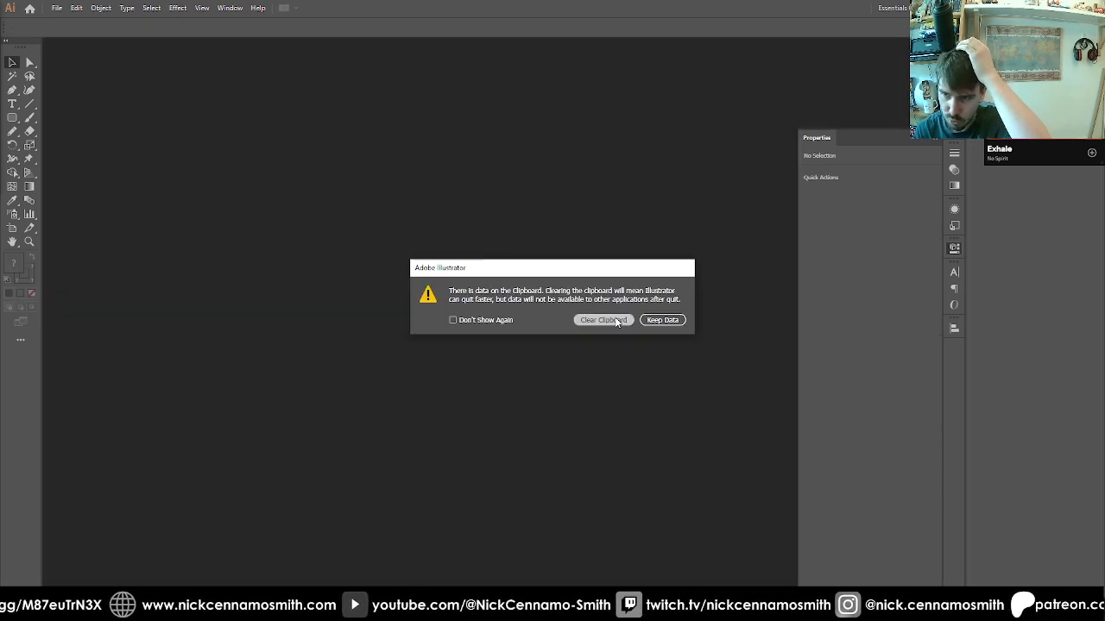
click(614, 321)
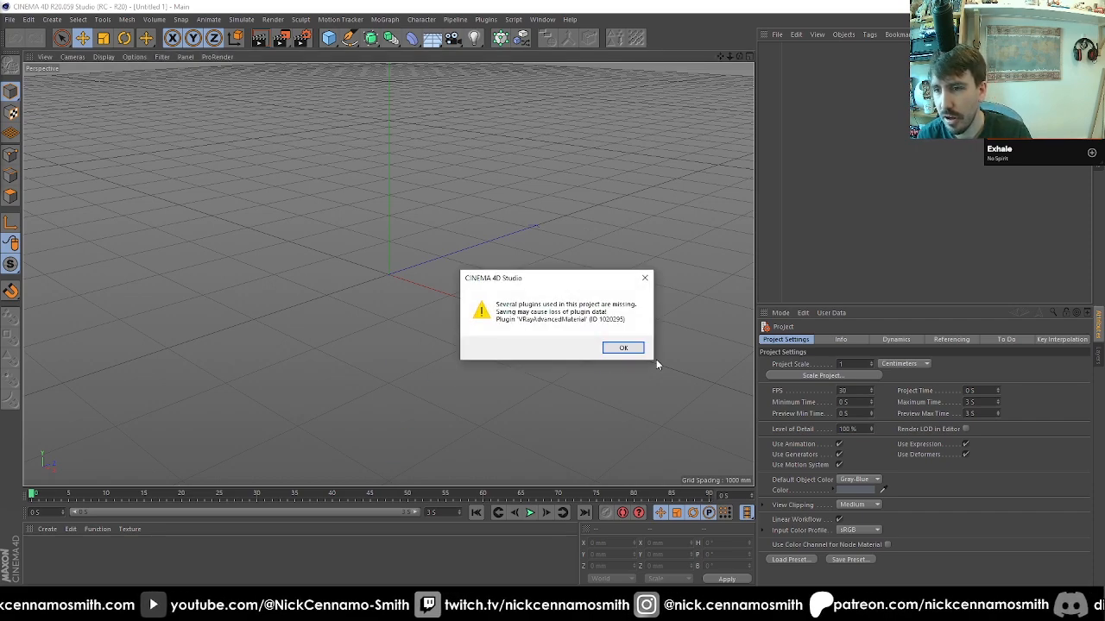
Switch to Cinema 4D, finish loading iPhone.c4d despite the missing plugins, and delete all of its materials
click(639, 347)
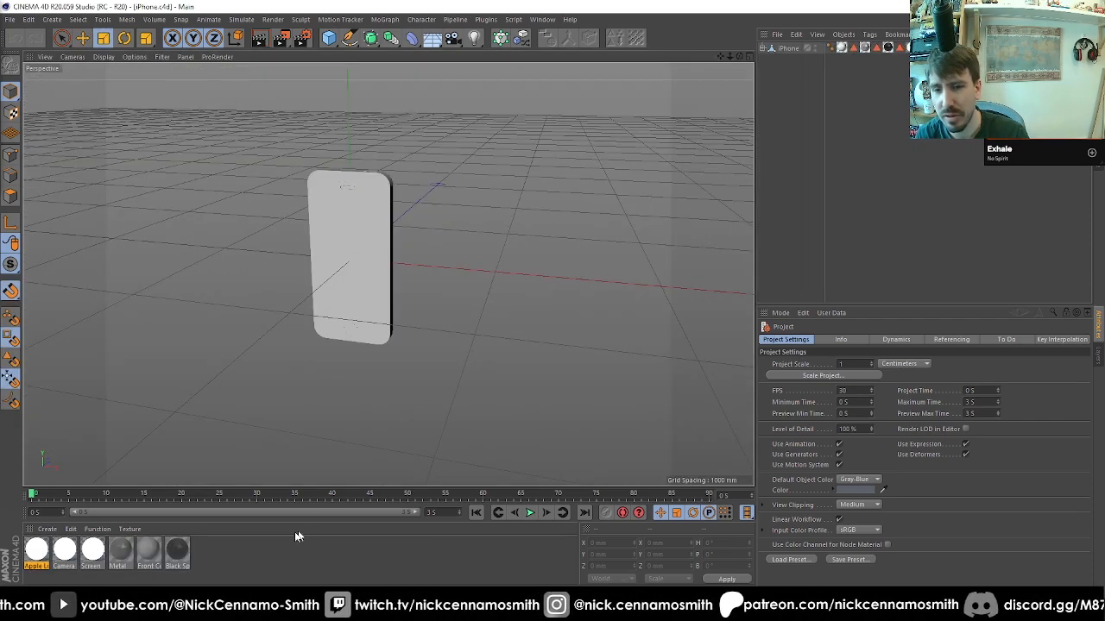
key(ctrl+a)
key(Delete)
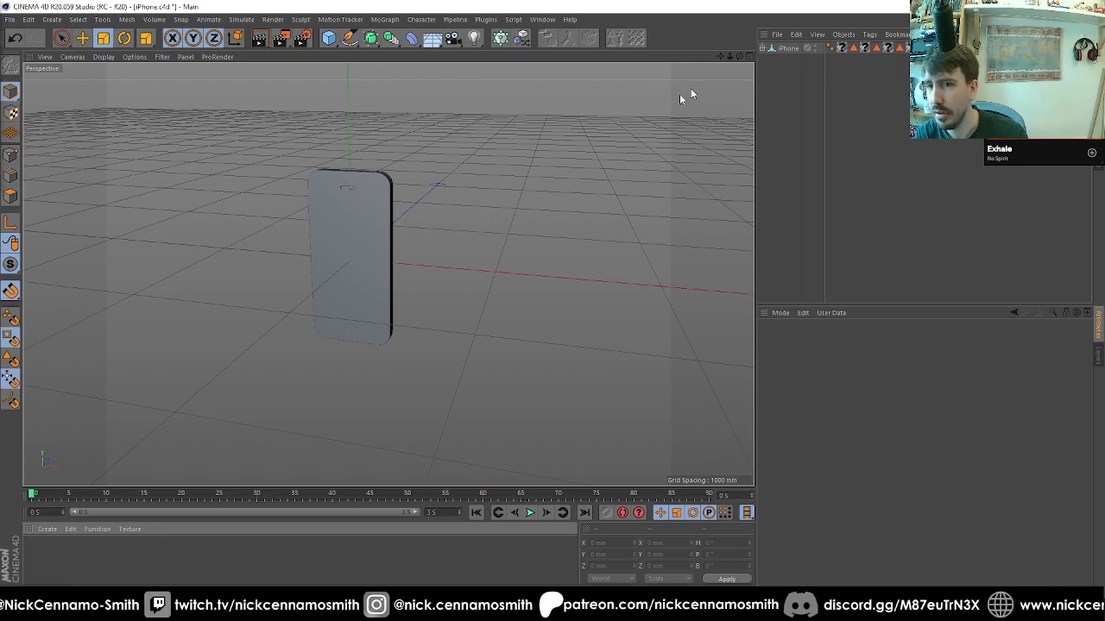
Display the iPhone model with Gouraud Shading (Lines) and examine its mesh around the home button, earpiece and side edge
key(n)
key(b)
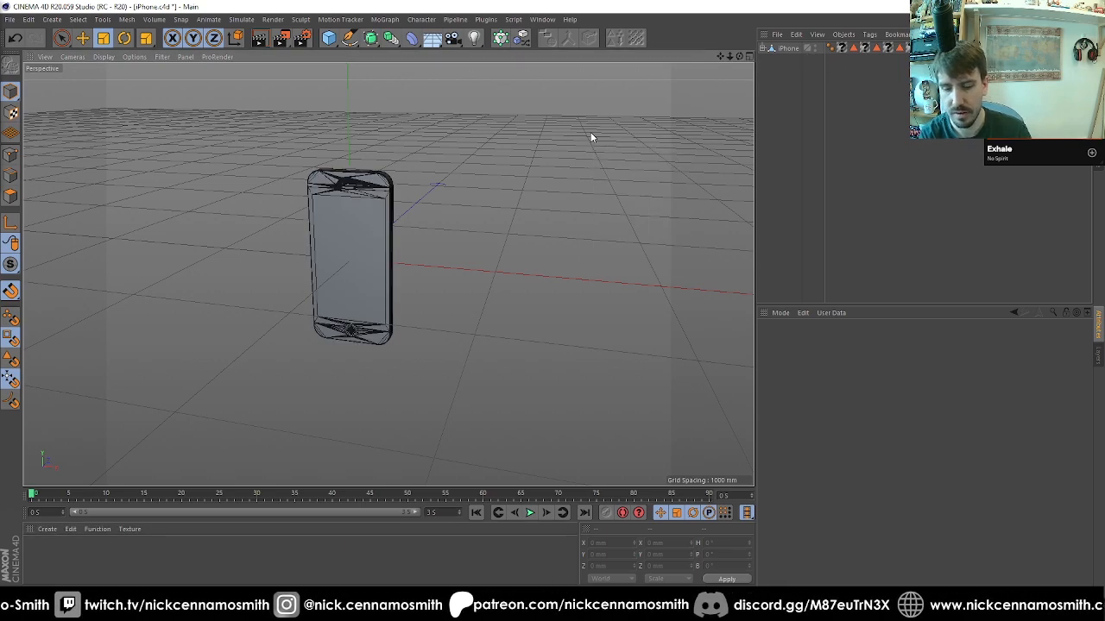
scroll(357, 279, up, 5)
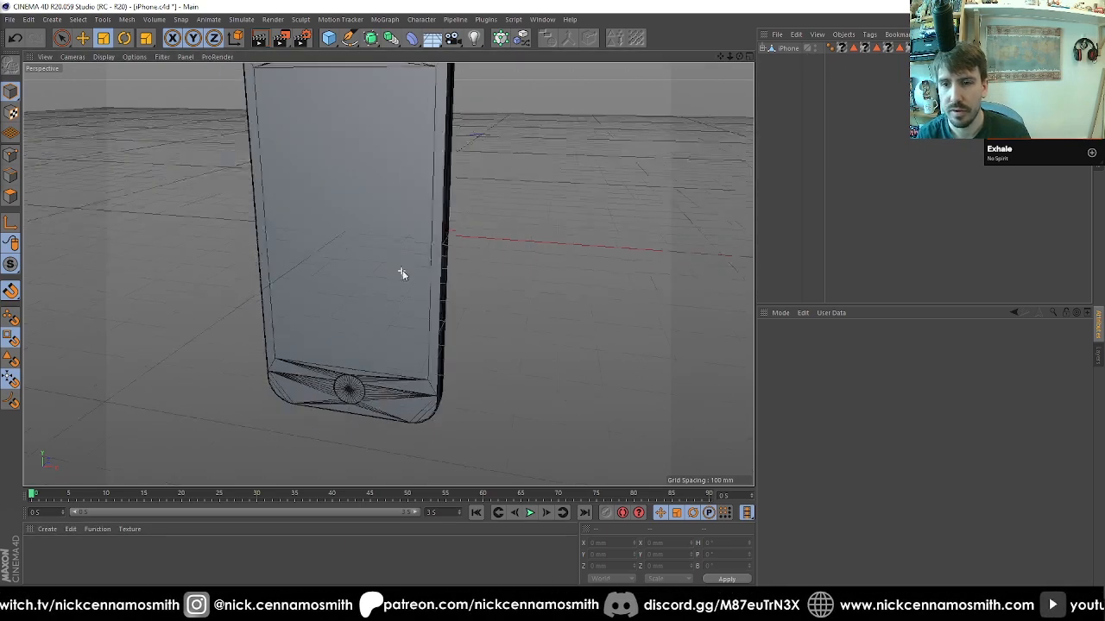
drag(399, 271, 375, 185)
scroll(395, 164, up, 4)
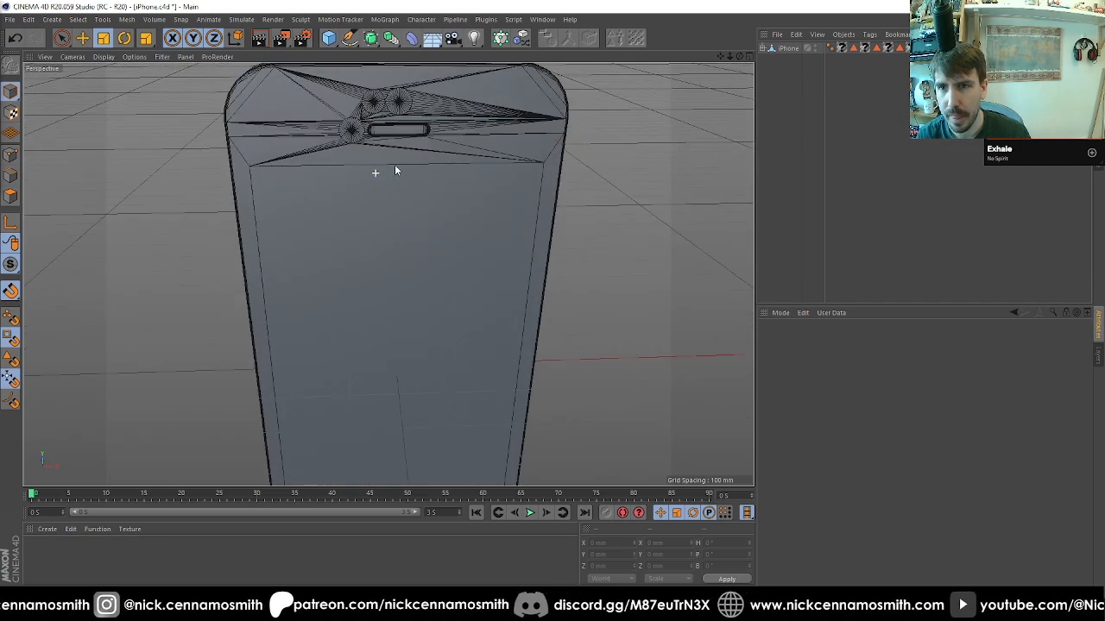
scroll(394, 164, down, 2)
drag(487, 331, 527, 360)
scroll(437, 343, up, 3)
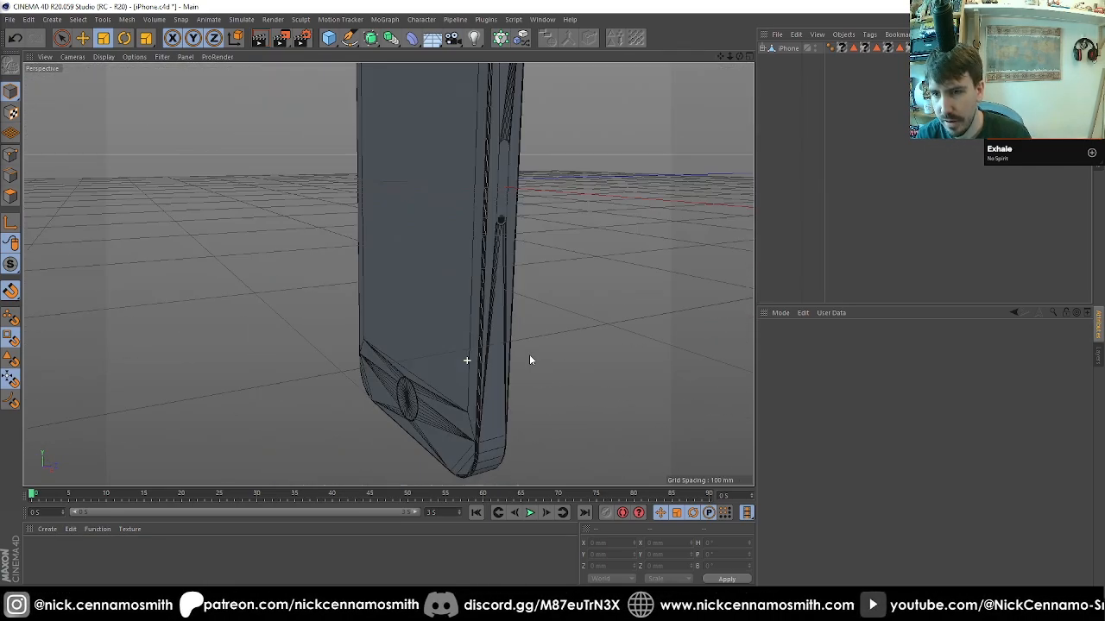
Create a new material, open it for editing and name it White
scroll(506, 360, up, 3)
scroll(506, 289, down, 3)
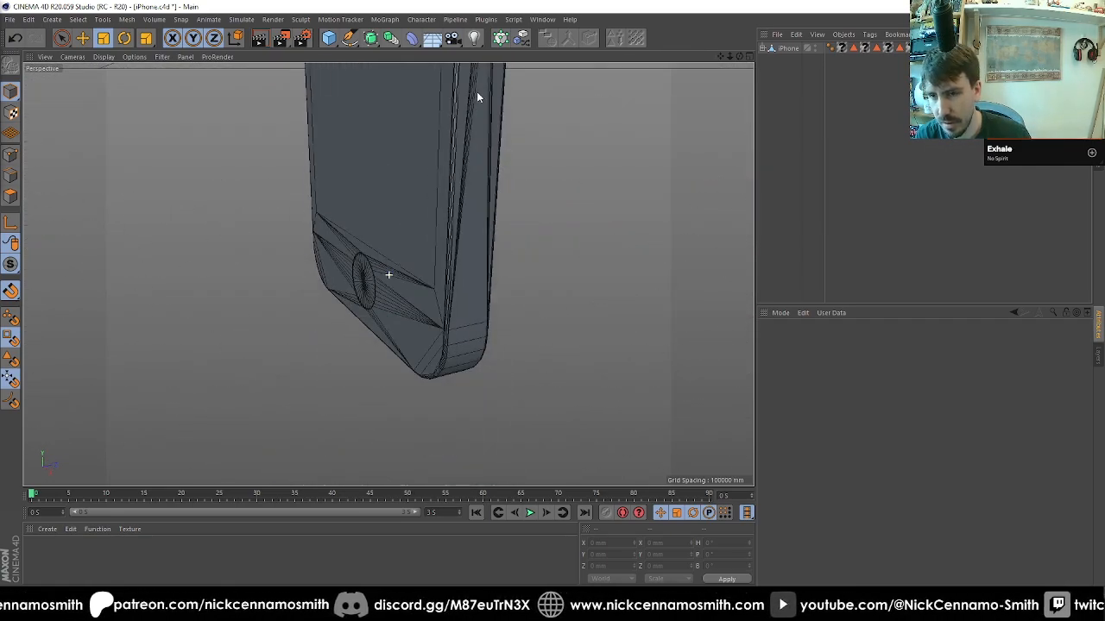
double_click(37, 557)
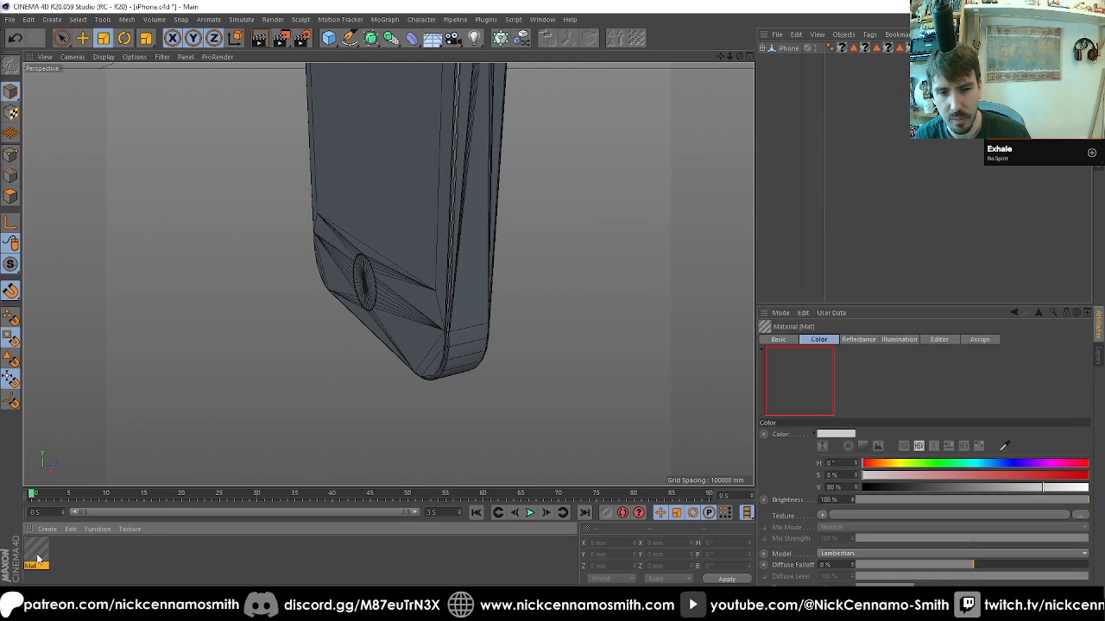
double_click(36, 552)
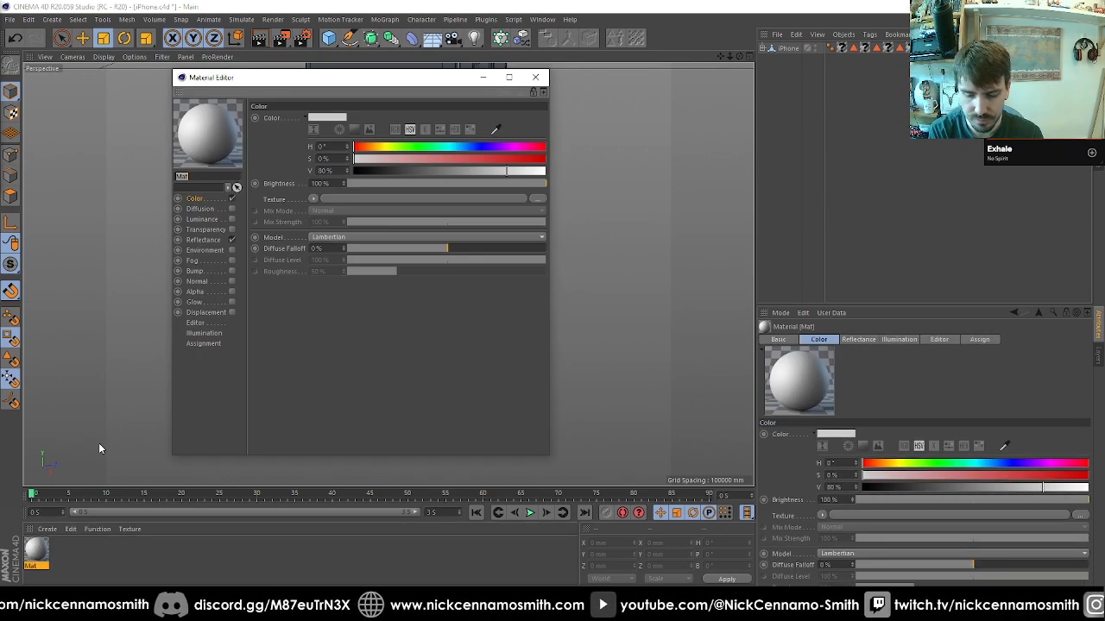
text(Wh)
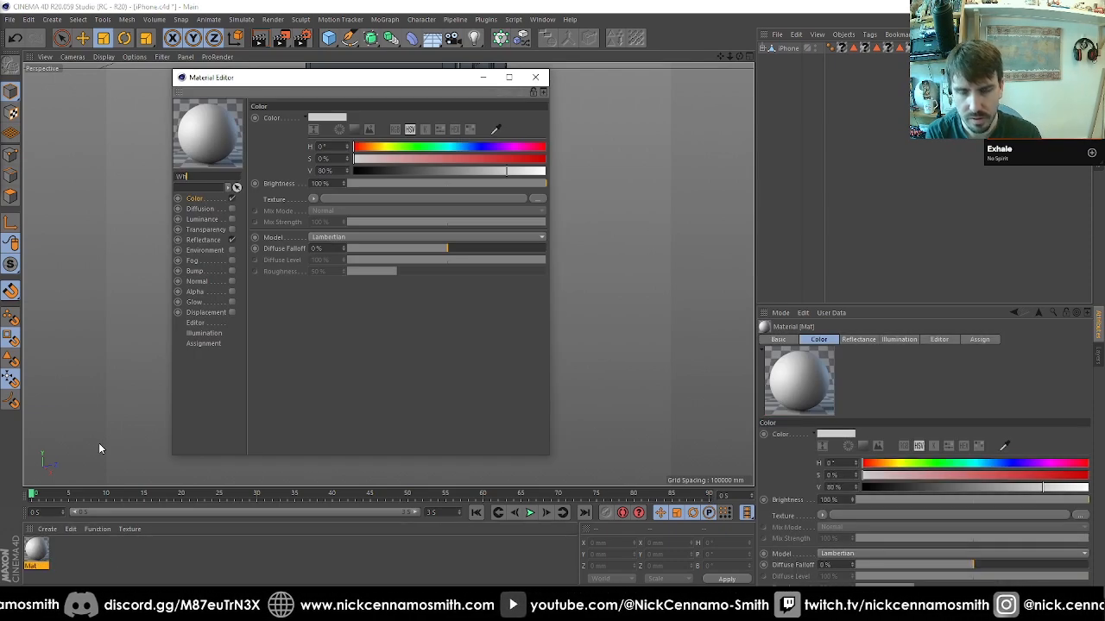
text(ite)
key(Return)
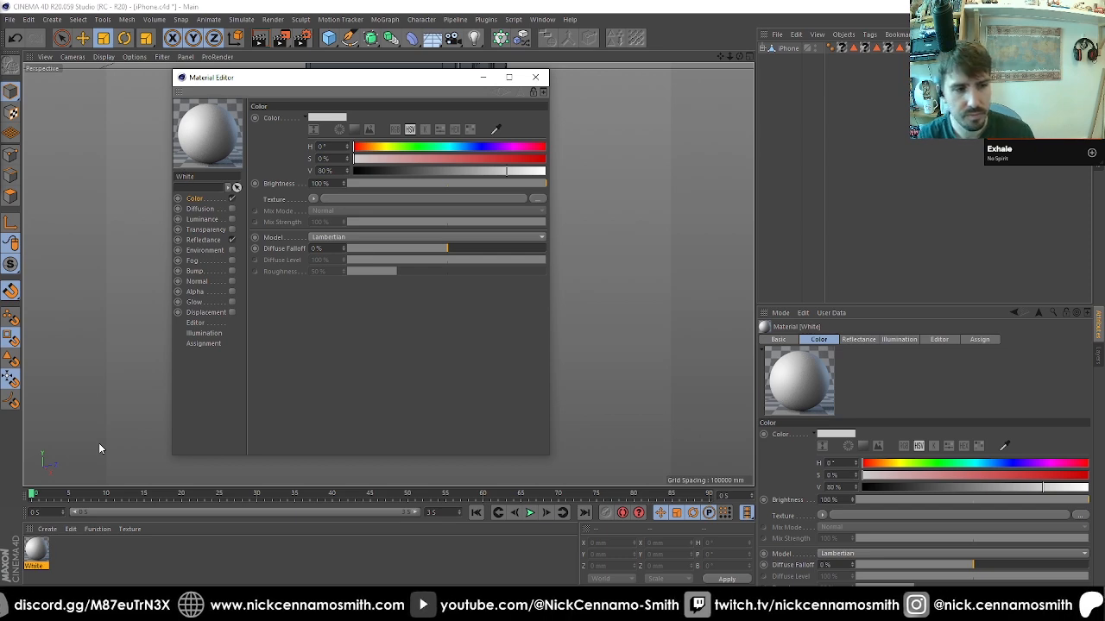
Turn off the White material's Color channel and replace its default specular with a Lambertian (Diffuse) reflectance layer
click(231, 199)
click(212, 240)
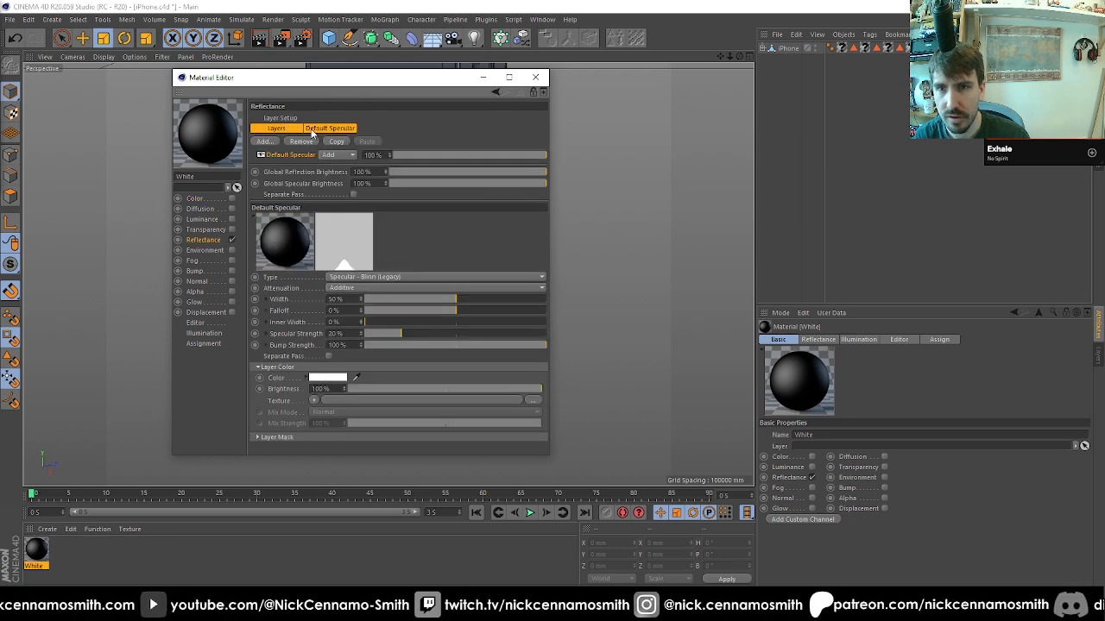
click(301, 141)
click(264, 140)
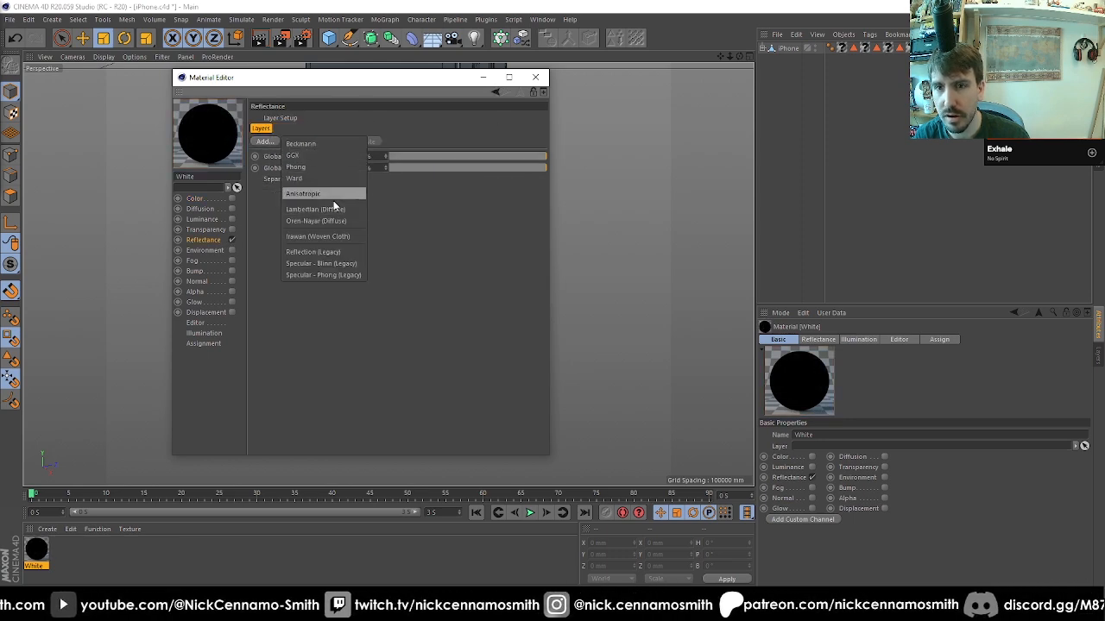
click(335, 209)
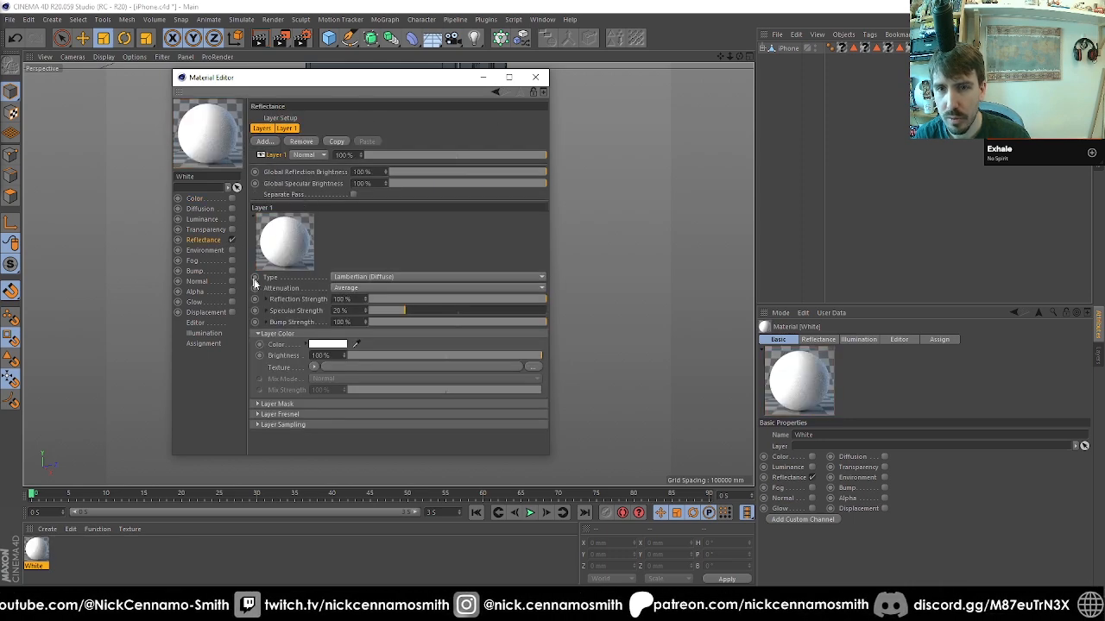
Add a Beckmann reflectance layer to the White material with Dielectric Fresnel and the PET preset
click(281, 142)
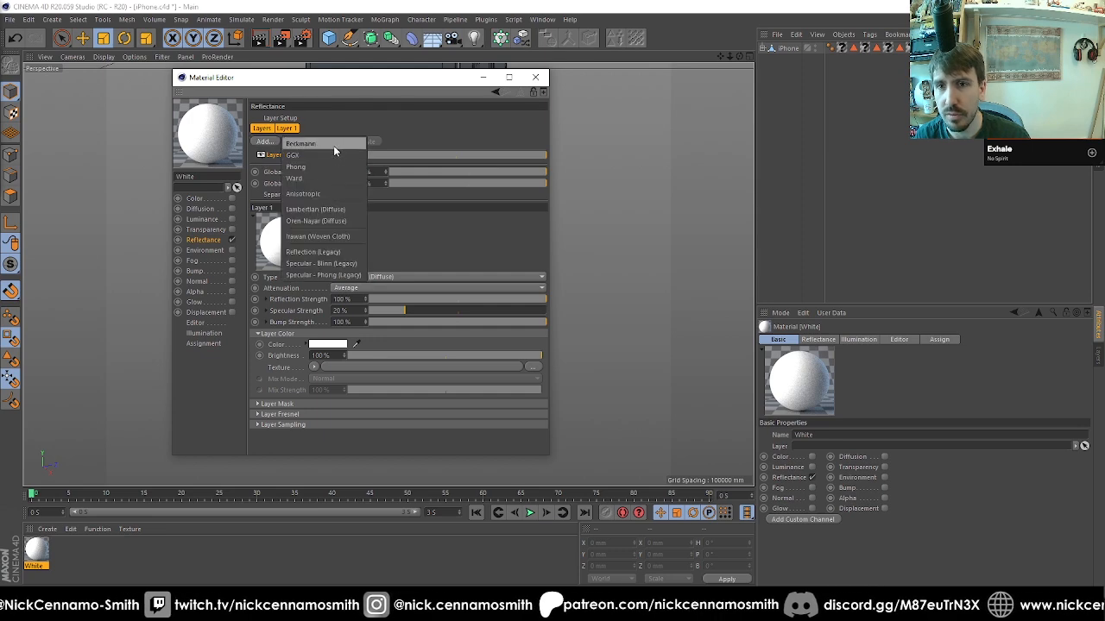
click(310, 143)
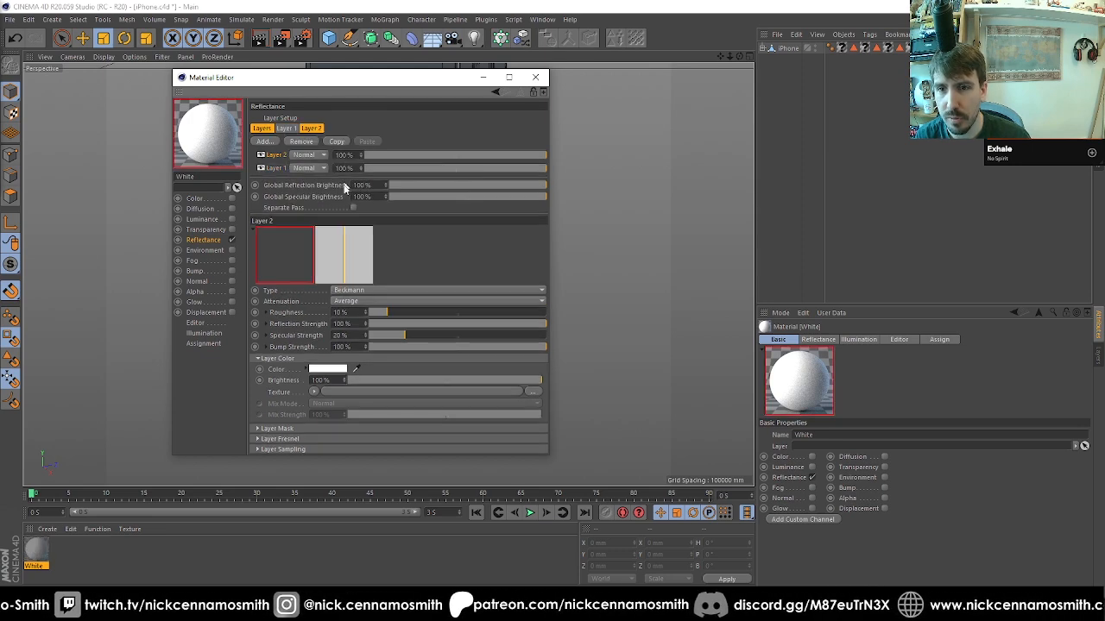
click(279, 438)
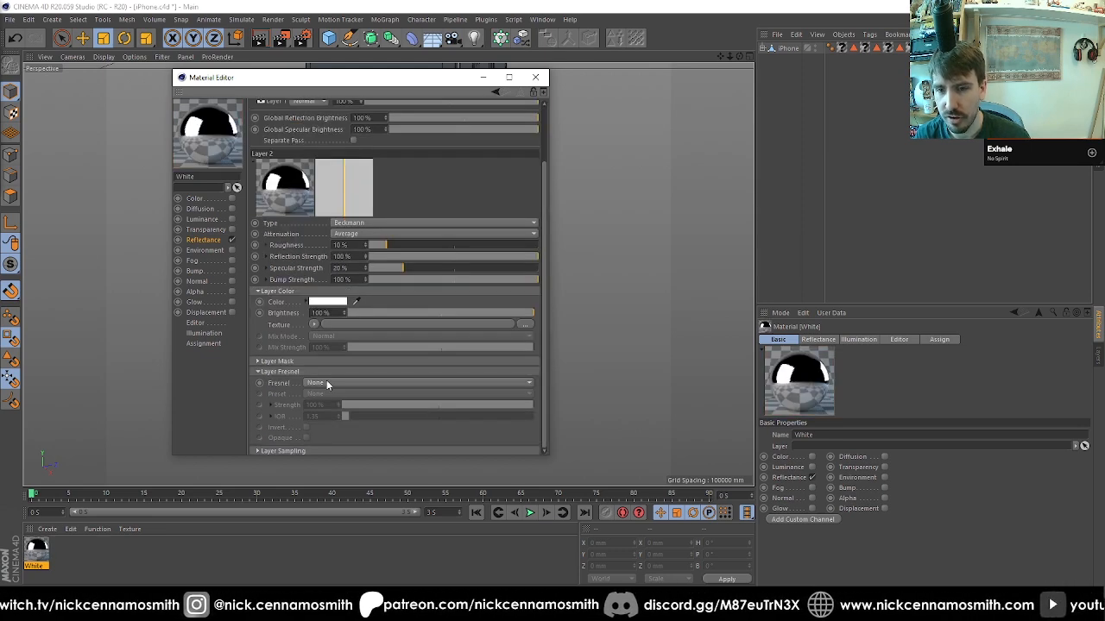
click(326, 384)
click(340, 402)
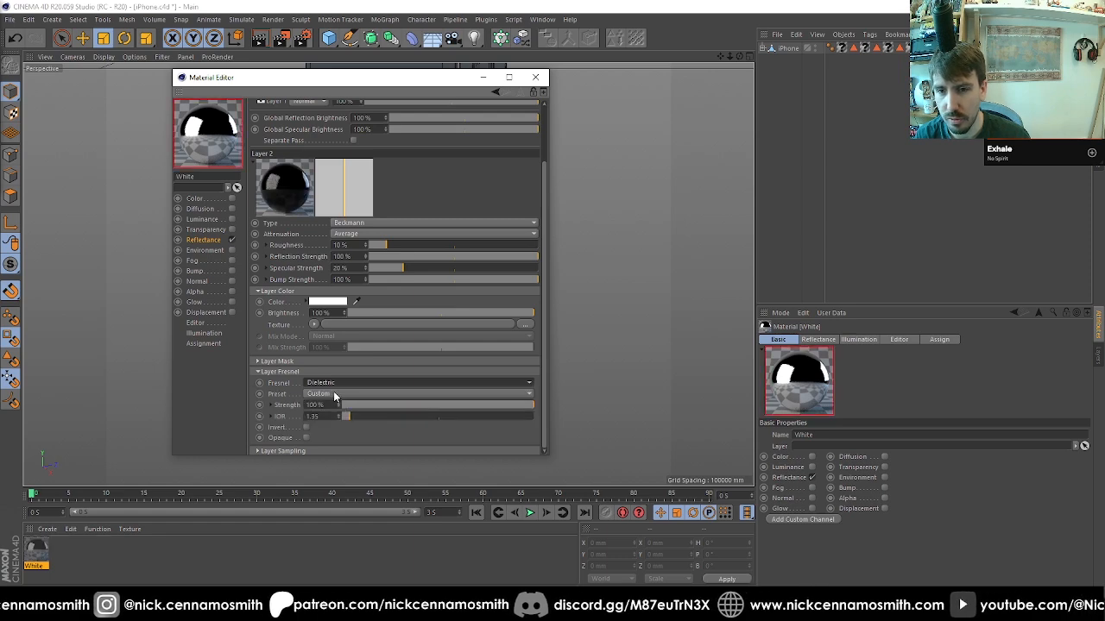
click(338, 394)
click(368, 312)
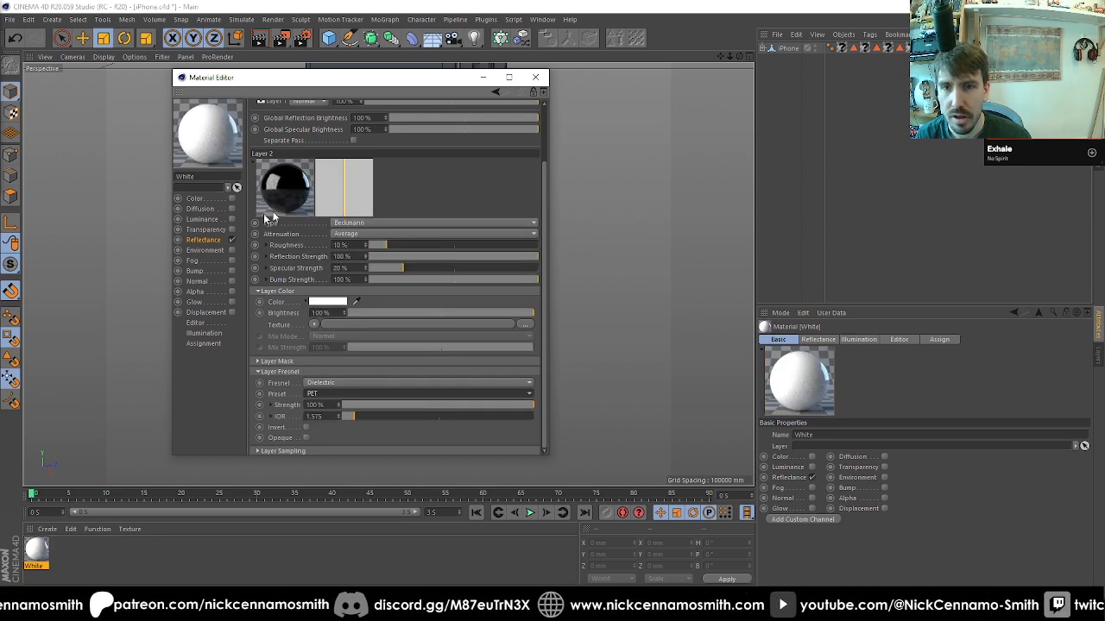
Set the Beckmann layer's blend mode to Add and its opacity to 30%
scroll(442, 256, up, 3)
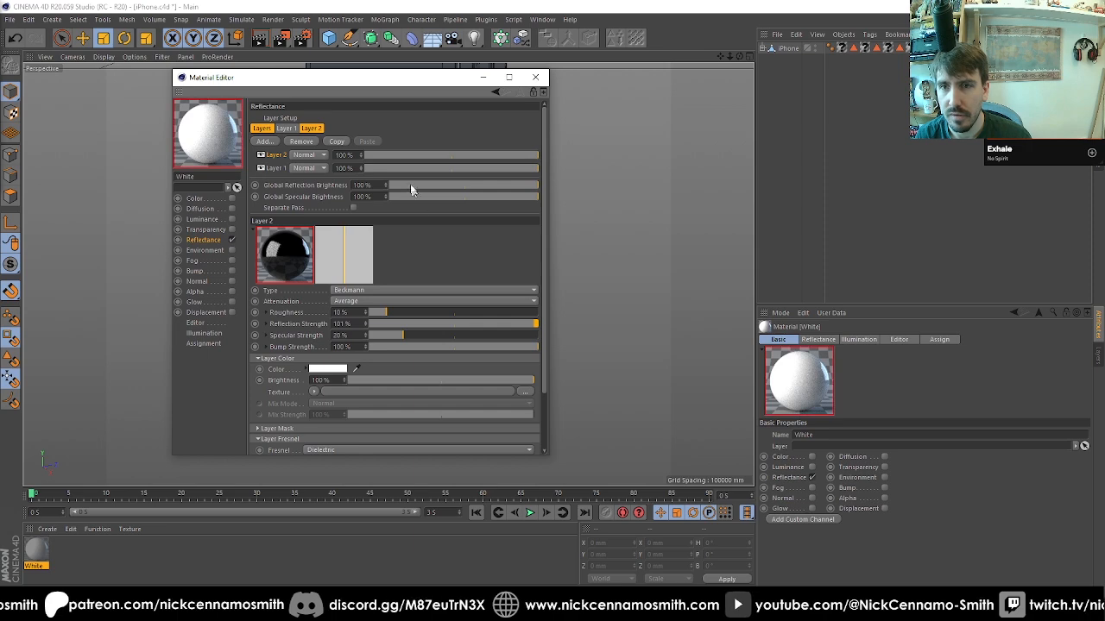
click(346, 154)
text(30)
key(Return)
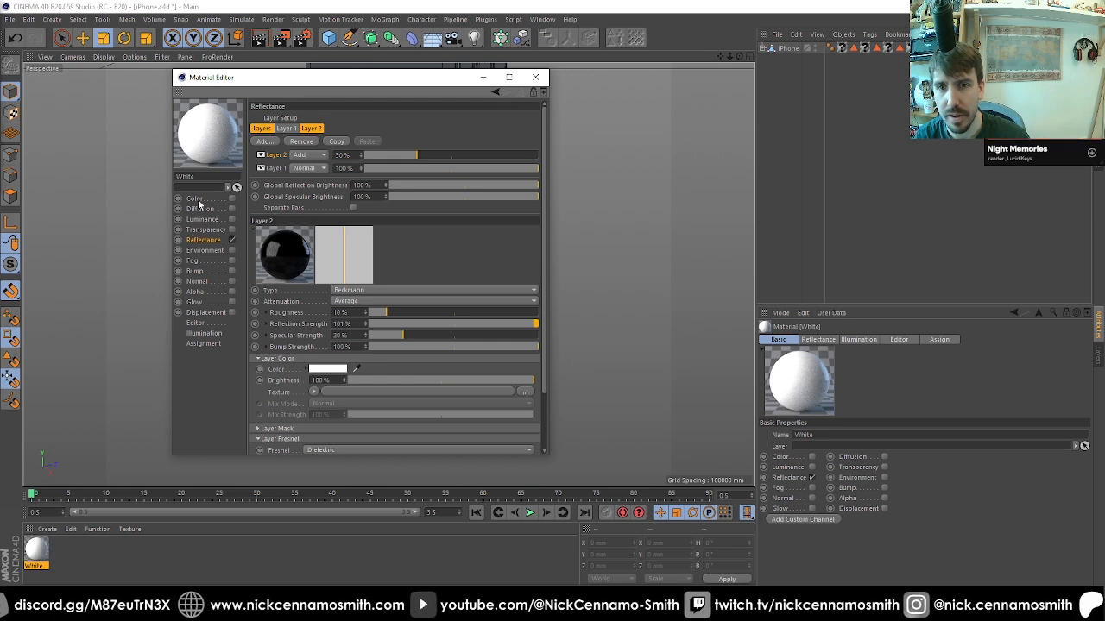
Turn the White material's Color channel back on, set its color value to 100% and close the material editor
click(231, 199)
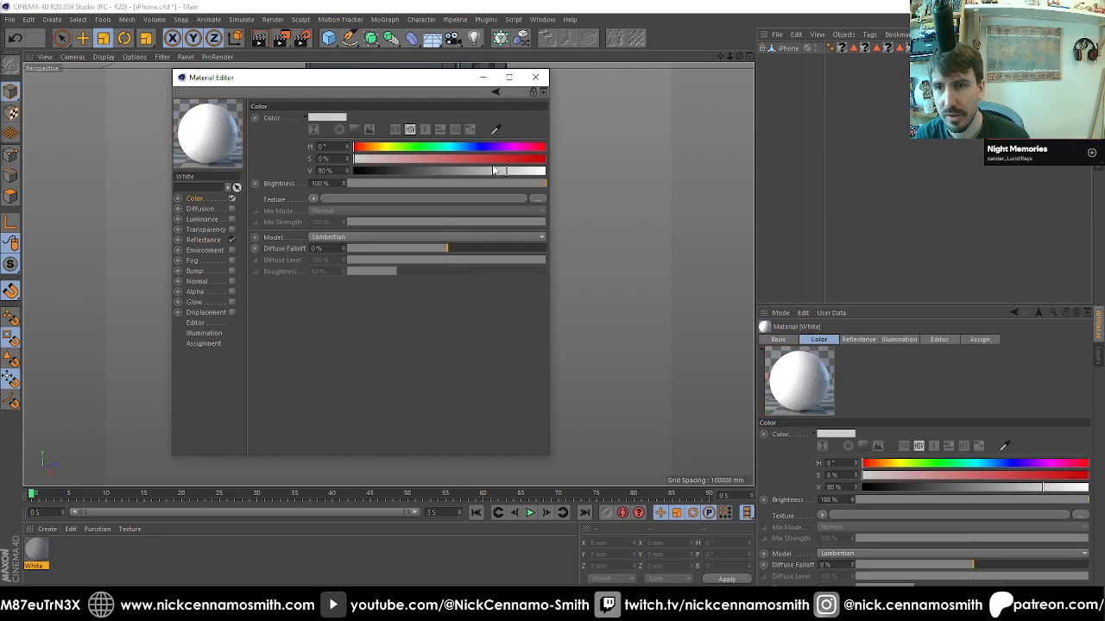
drag(530, 173, 561, 185)
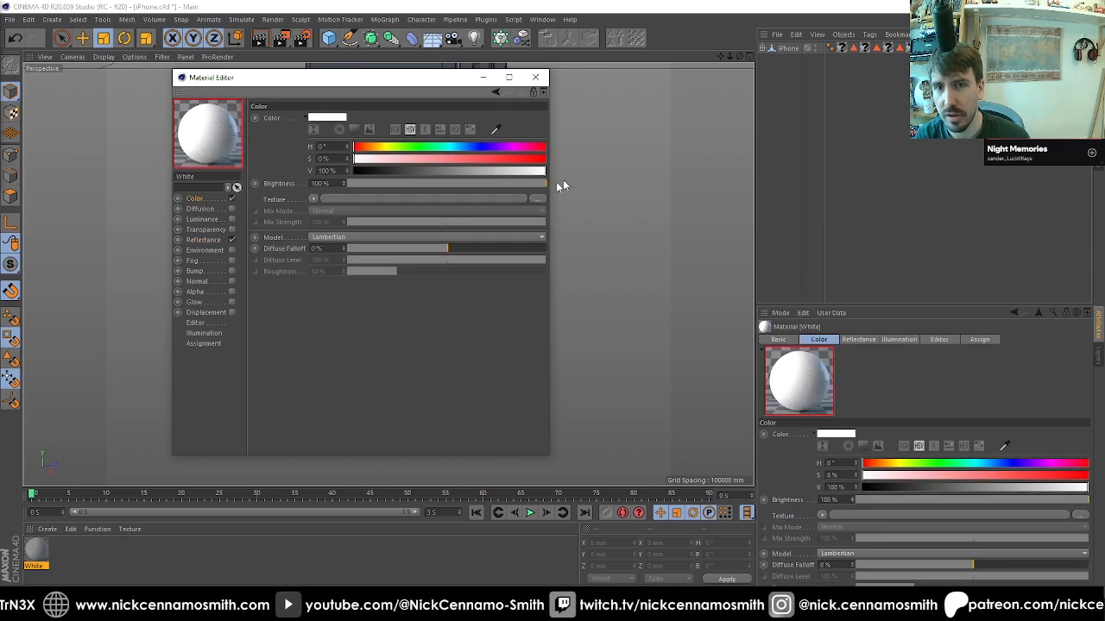
click(204, 241)
click(537, 78)
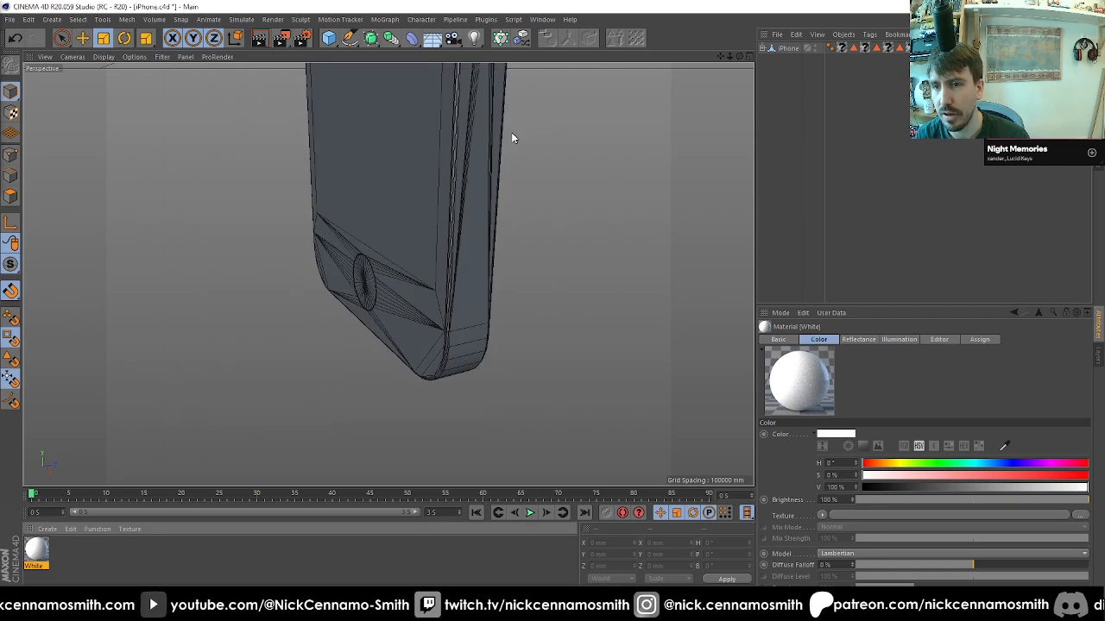
Select the front frame polygons stored in Polygon Selection.1 and apply the White material to them
click(854, 48)
drag(621, 251, 573, 345)
drag(540, 303, 395, 224)
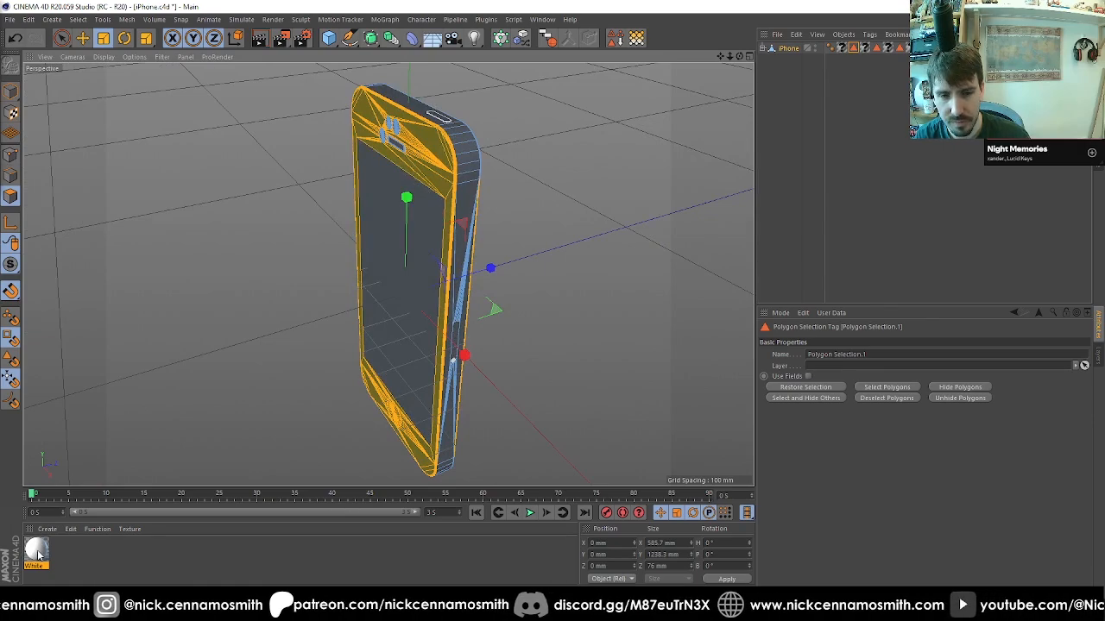
right_click(40, 555)
click(97, 387)
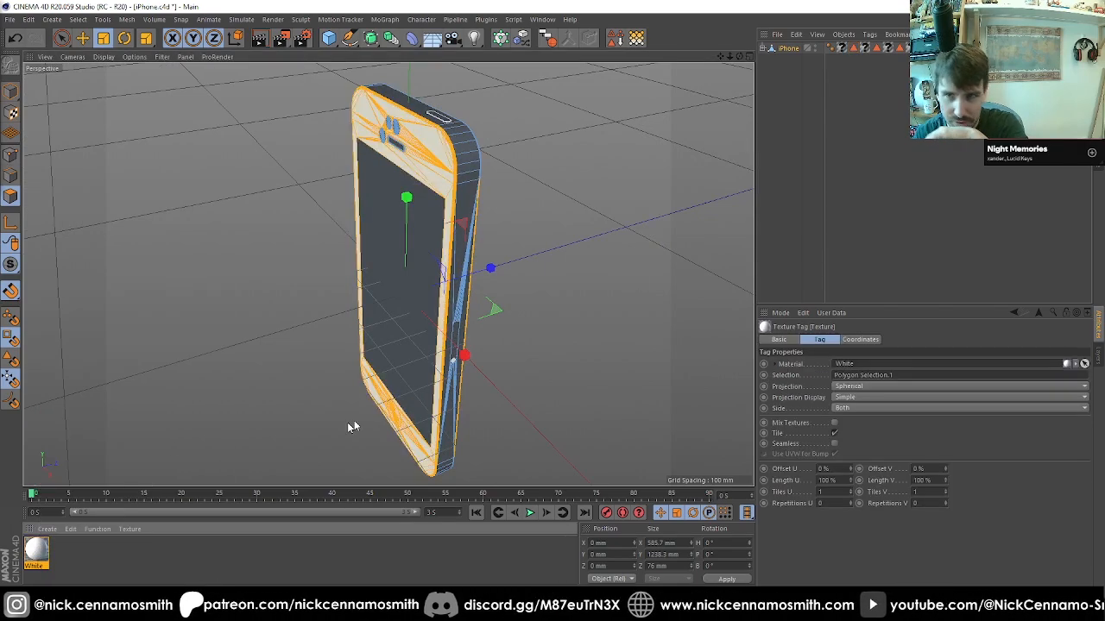
Replace the missing material in the iPhone's first texture tag, for Polygon Selection.1, with the White material
drag(616, 202, 661, 242)
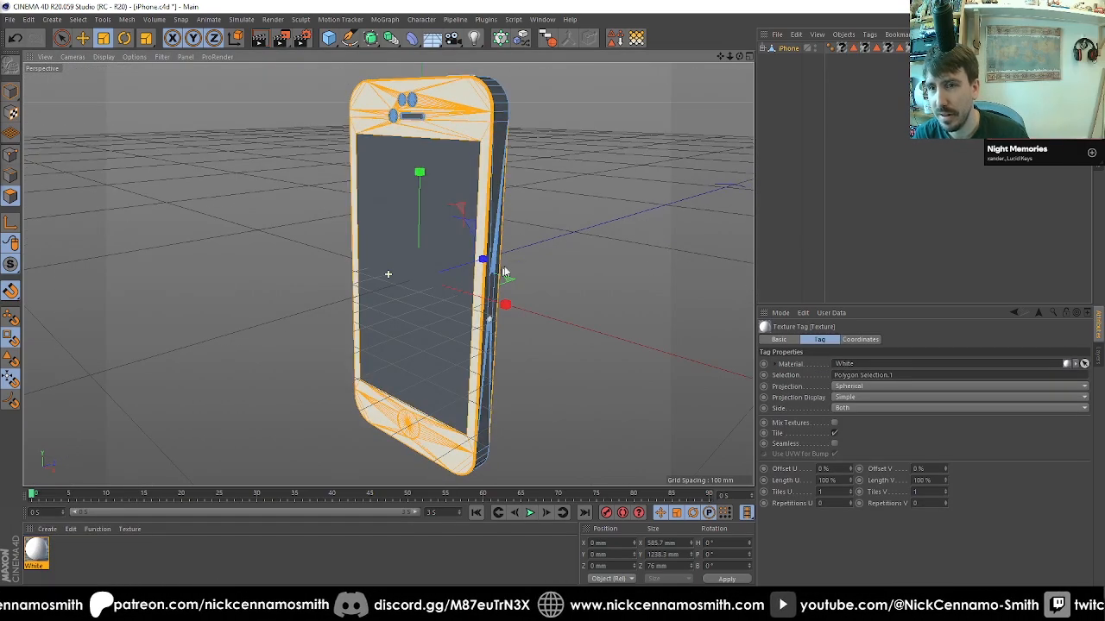
click(661, 241)
scroll(486, 233, down, 5)
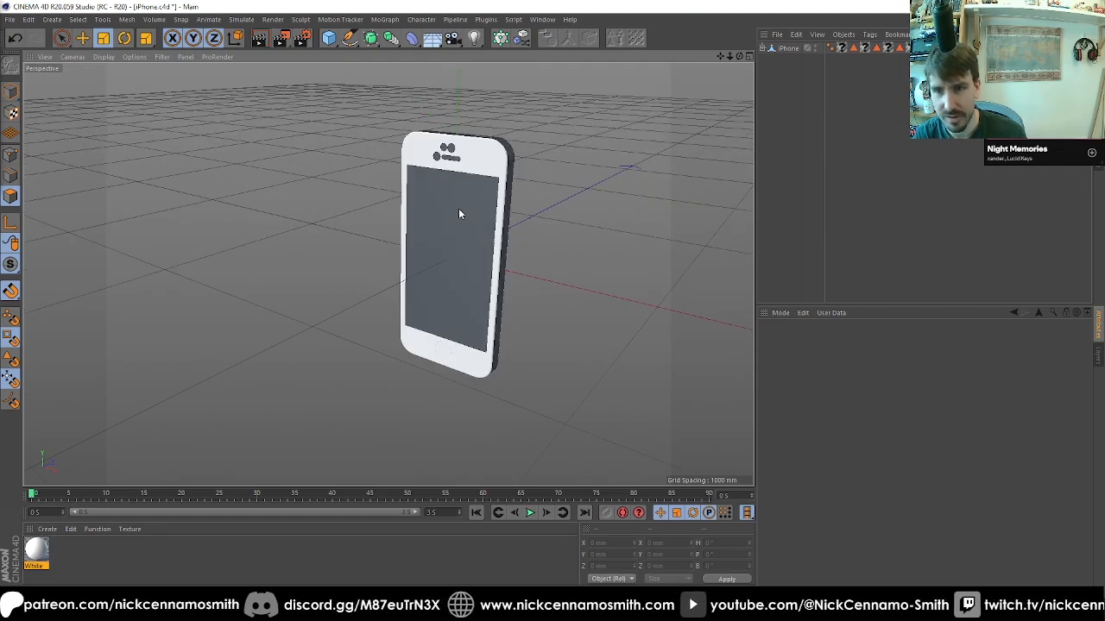
scroll(466, 199, up, 8)
drag(480, 151, 764, 73)
click(853, 47)
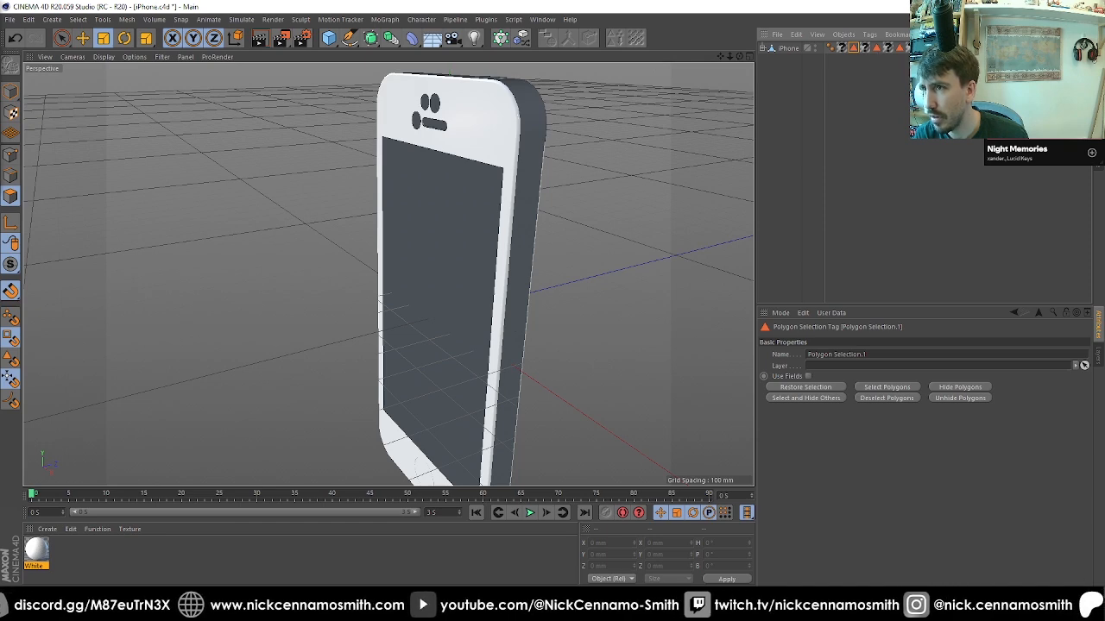
click(842, 49)
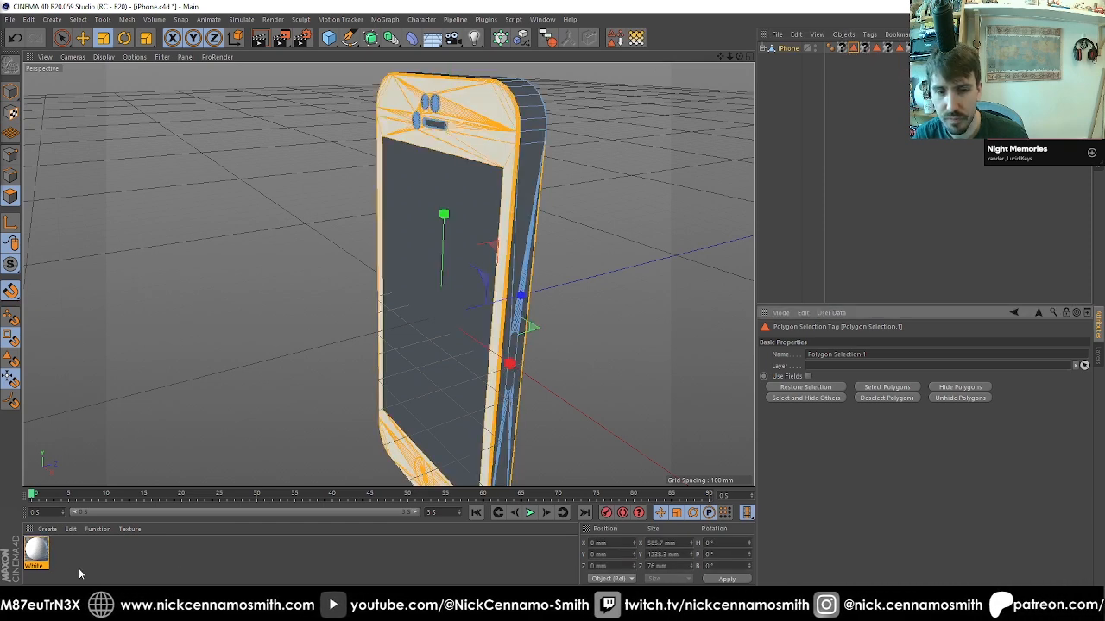
drag(799, 64, 846, 49)
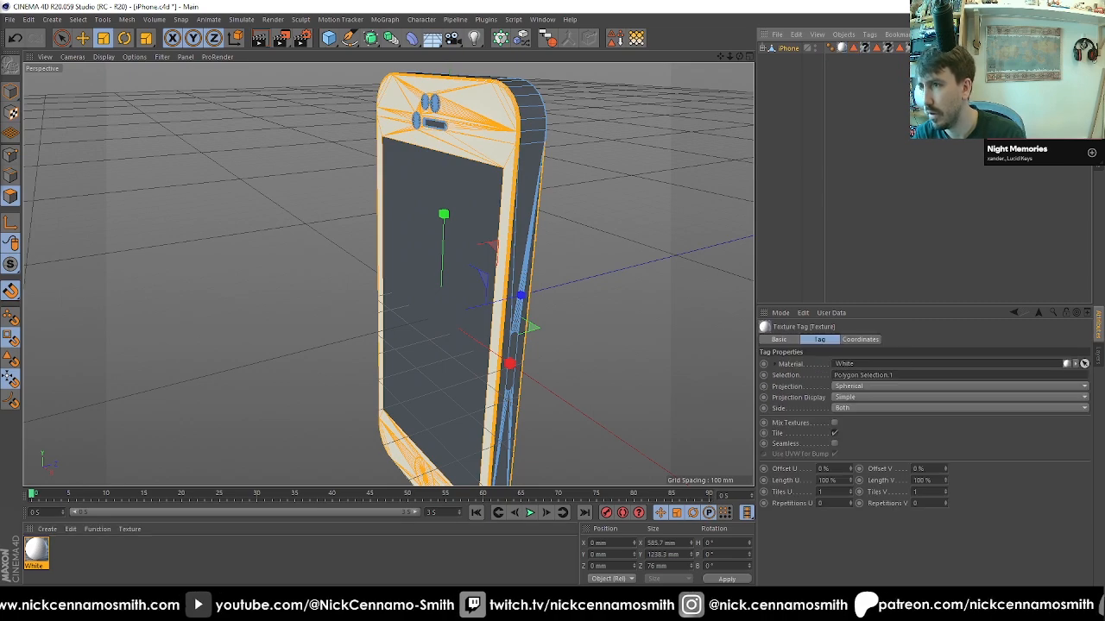
Select the phone's side polygons stored in Polygon Selection.2, then create a second material and open it for editing
click(876, 49)
drag(656, 259, 153, 474)
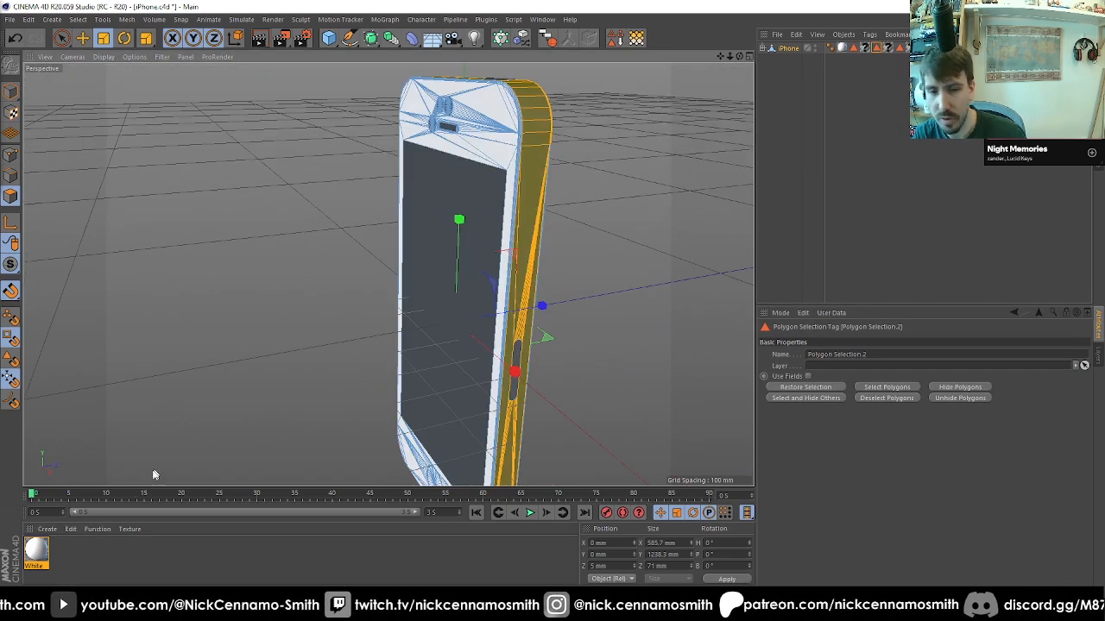
double_click(47, 572)
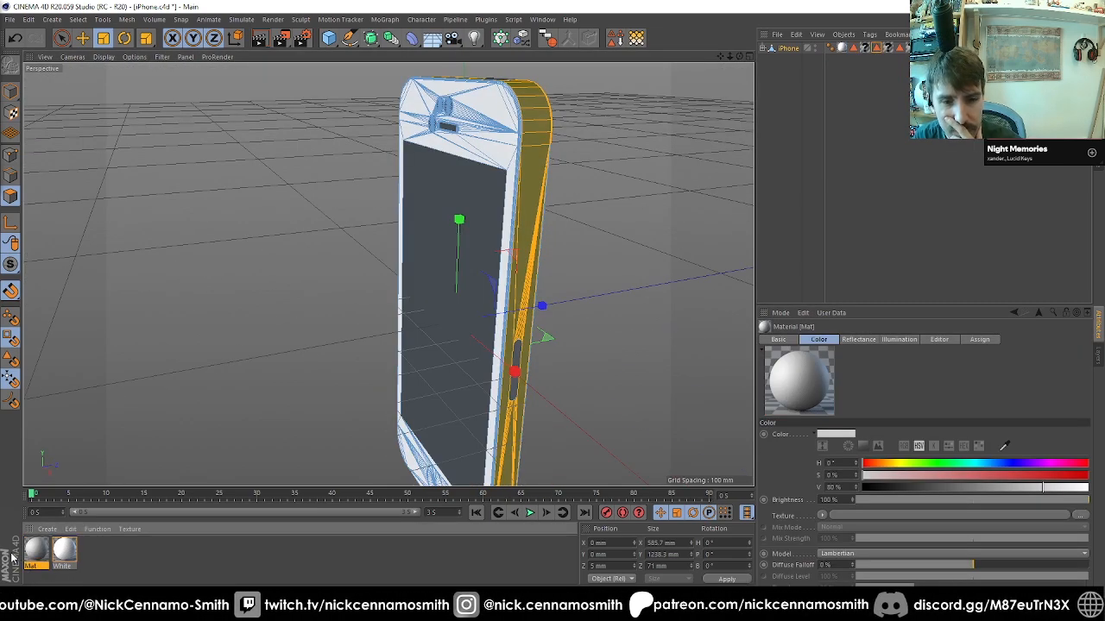
double_click(36, 550)
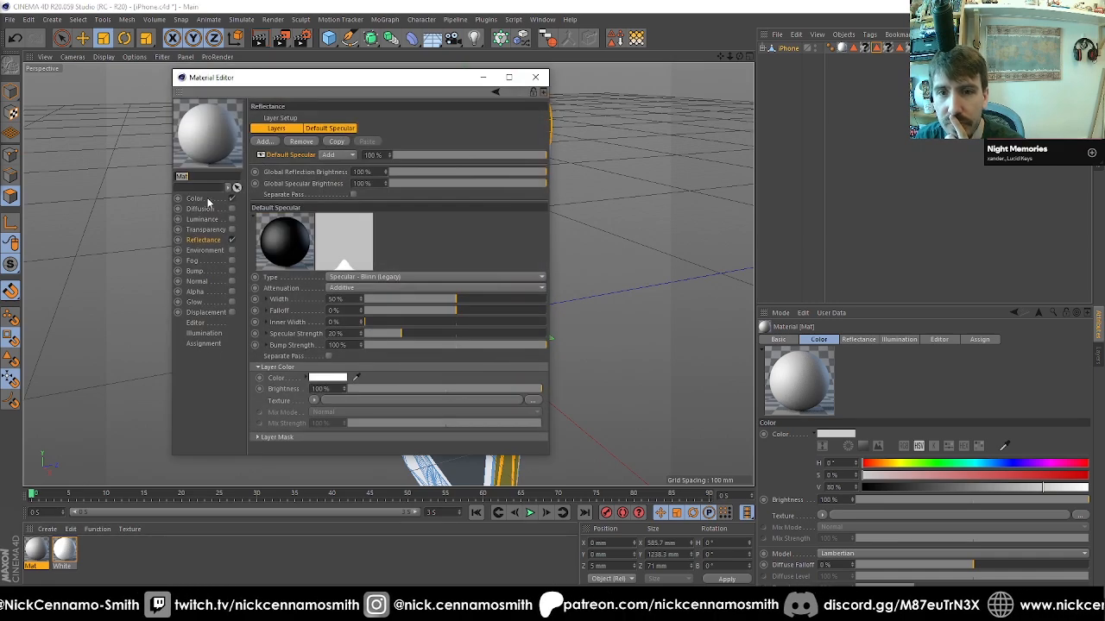
Turn off the new material's Color channel and replace its default specular with a Beckmann reflectance layer
click(231, 199)
click(301, 141)
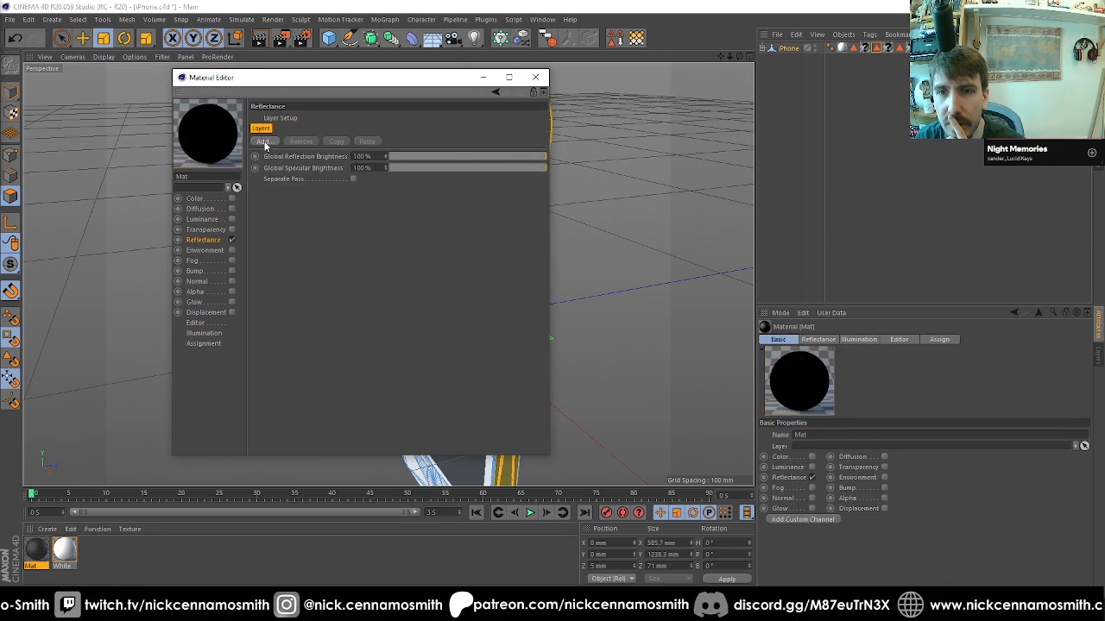
click(264, 142)
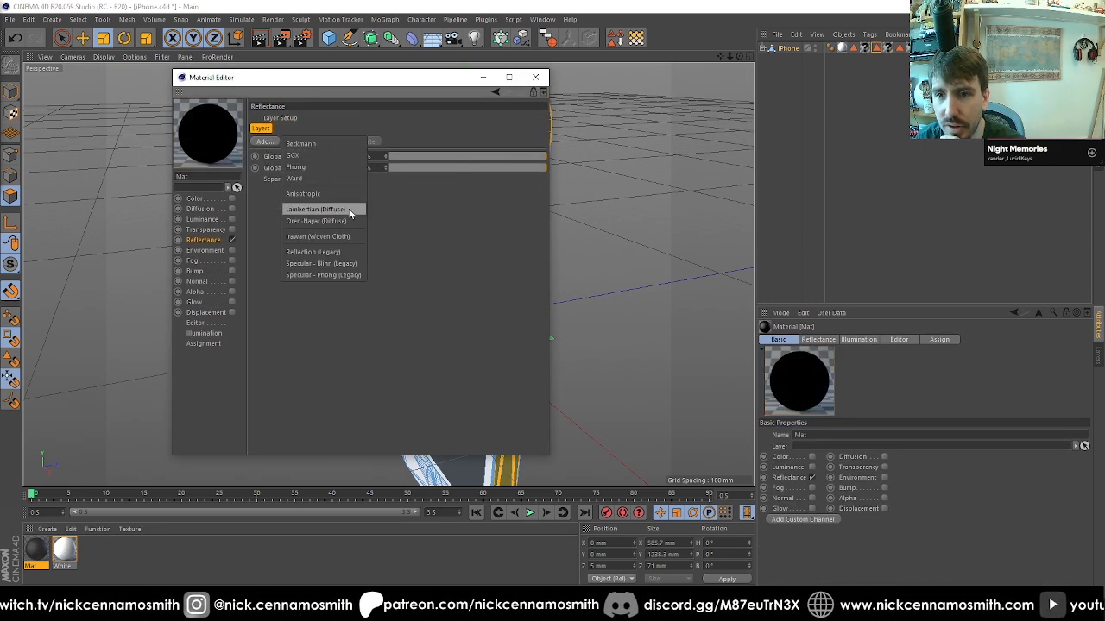
click(338, 145)
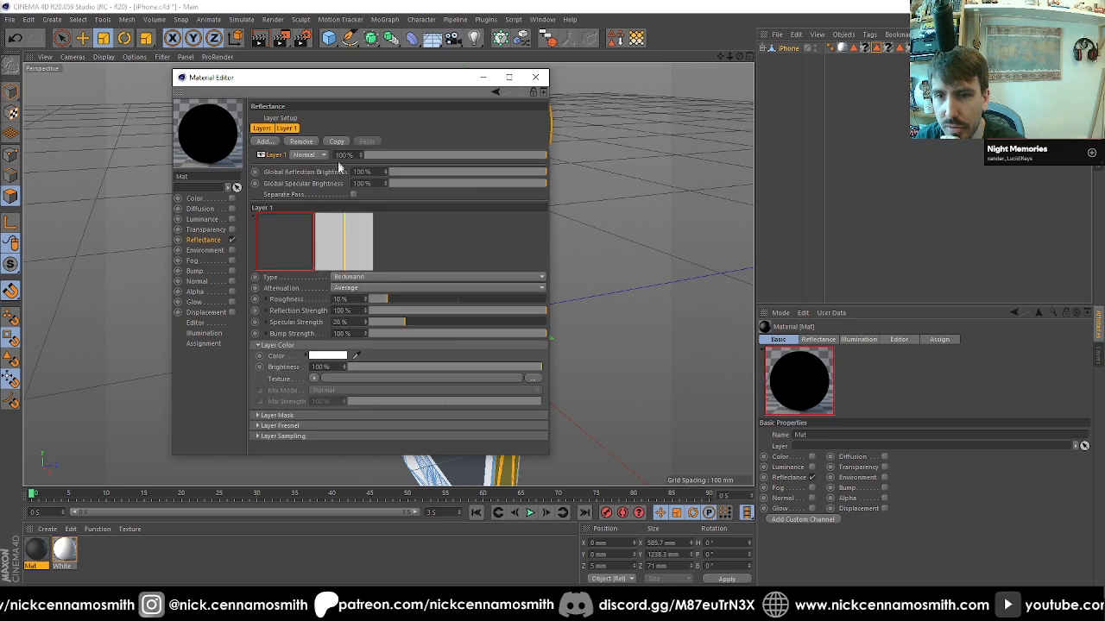
Set the Beckmann layer's Fresnel to Conductor with the Aluminum preset
click(271, 426)
click(332, 438)
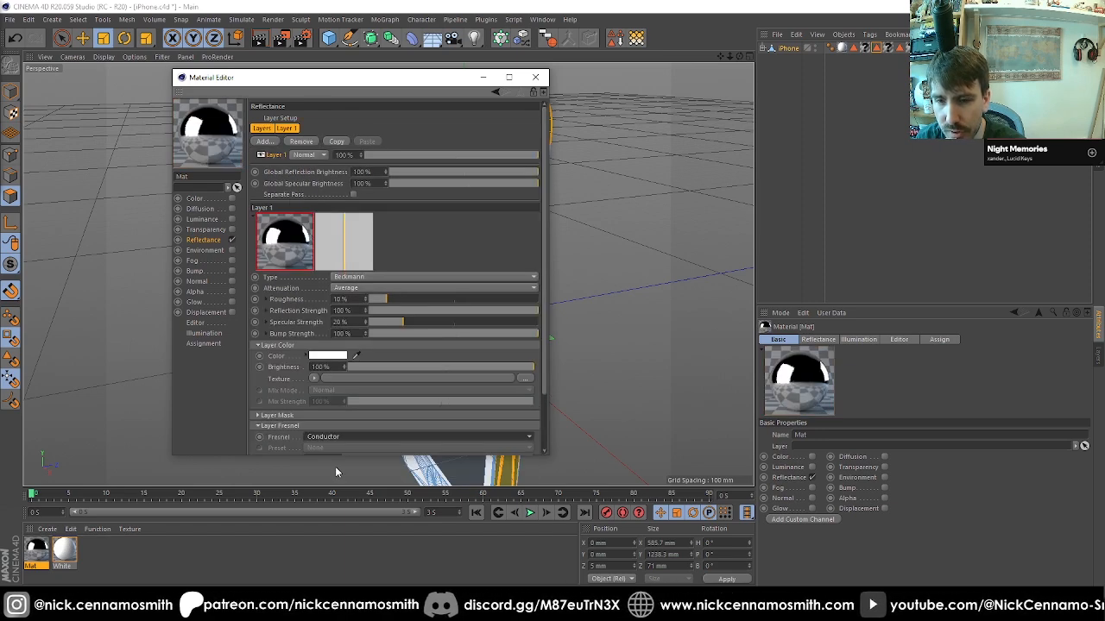
click(335, 466)
scroll(350, 388, down, 2)
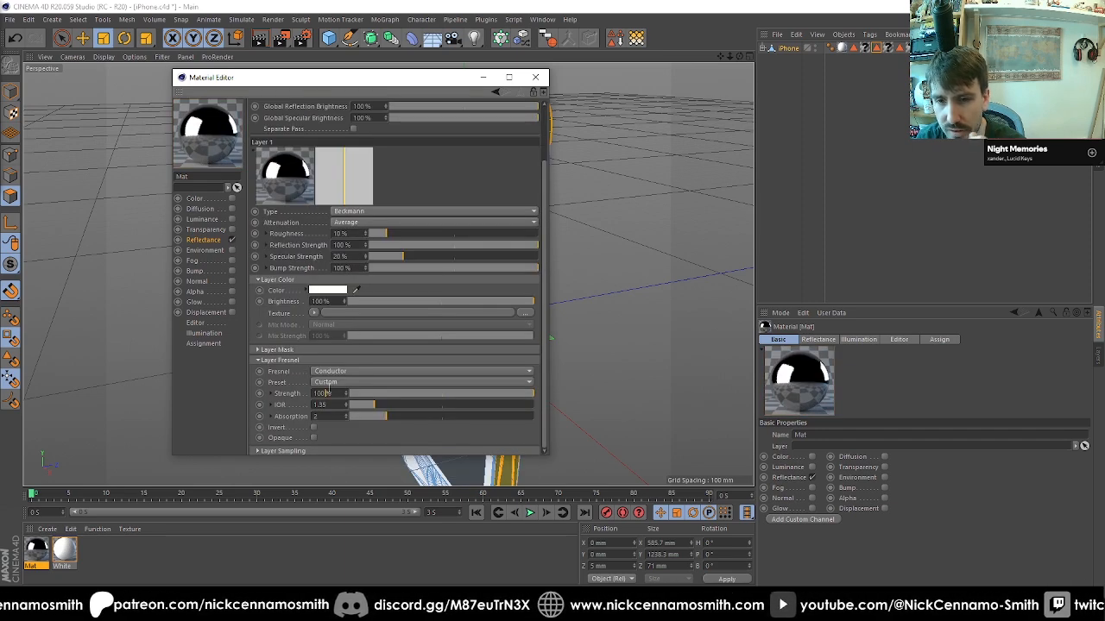
click(326, 382)
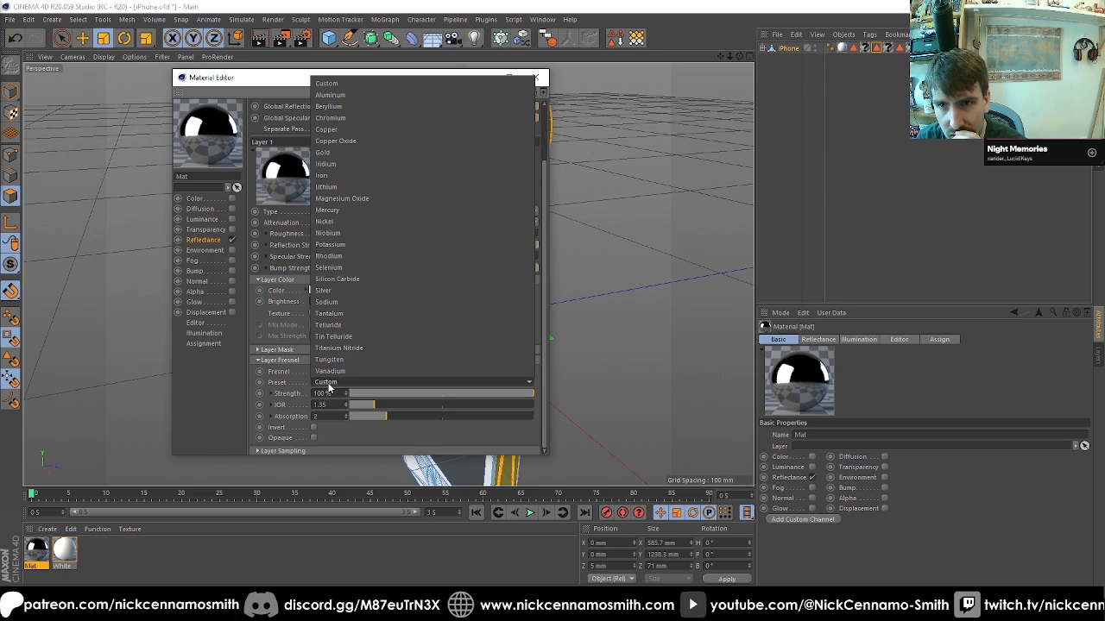
click(440, 94)
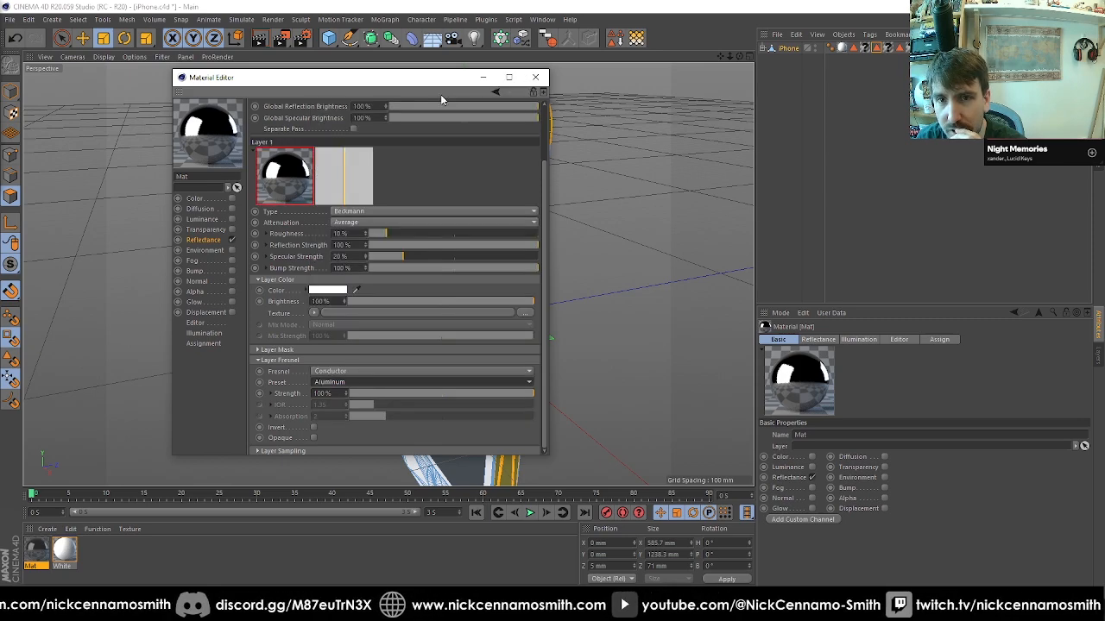
Assign the aluminum material to the texture tag for Polygon Selection.2, then select the front sensor and speaker polygons stored in Polygon Selection.3
click(535, 77)
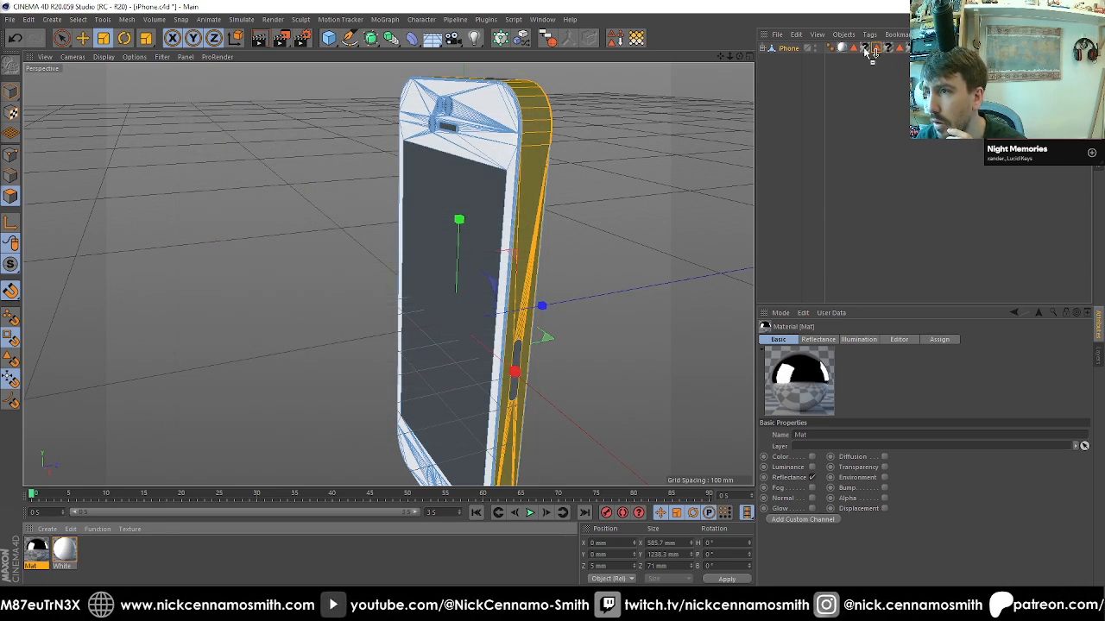
click(901, 47)
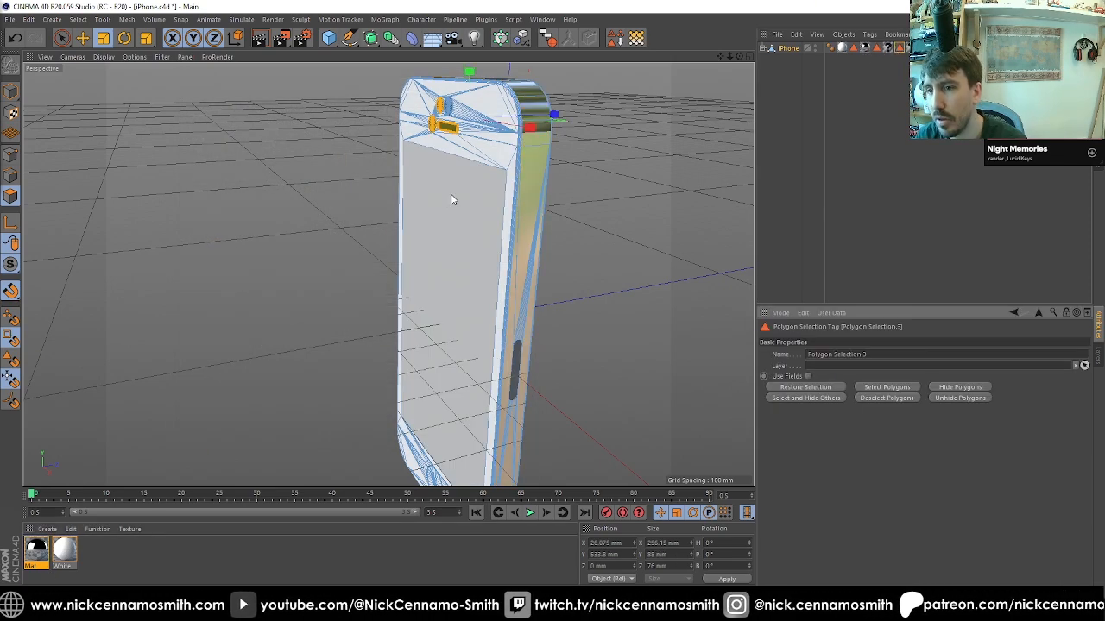
key(s)
scroll(418, 136, up, 5)
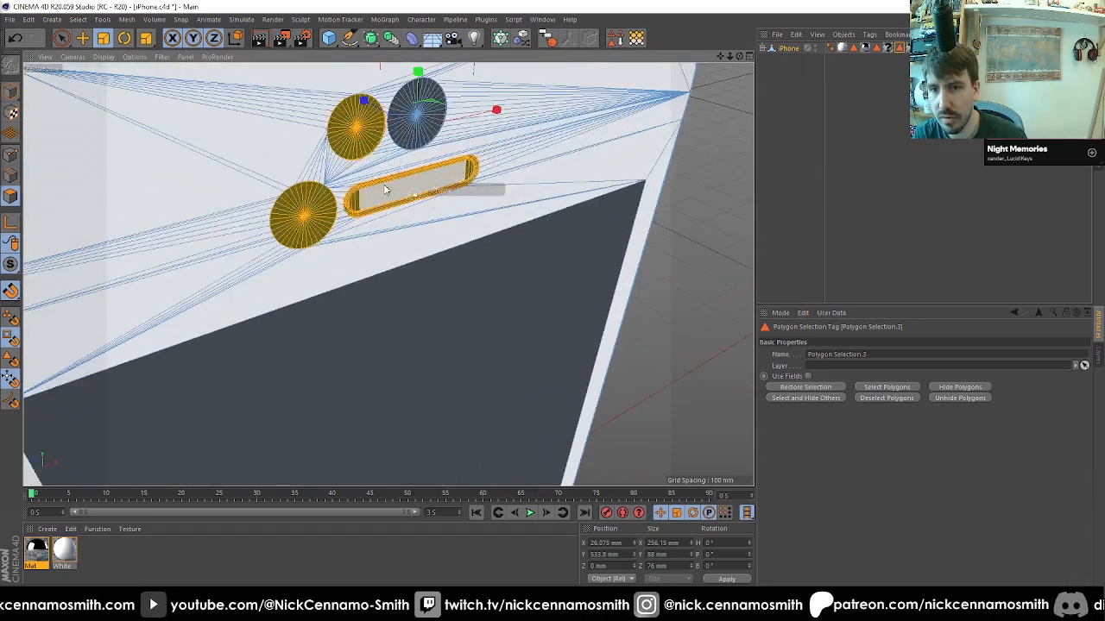
scroll(423, 198, down, 8)
scroll(423, 198, up, 6)
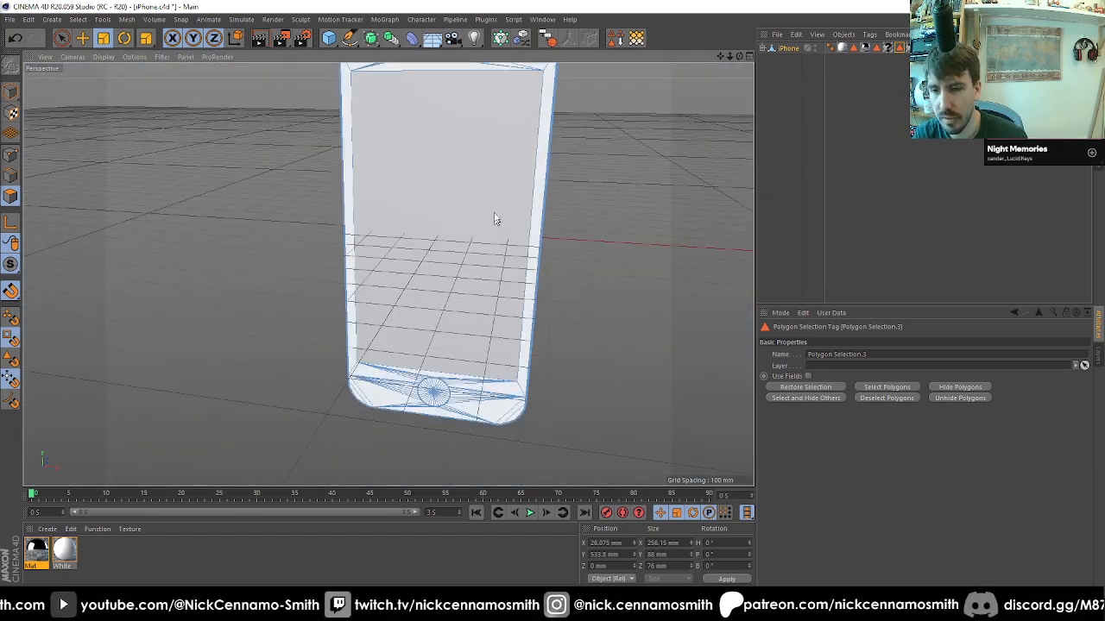
scroll(497, 212, down, 2)
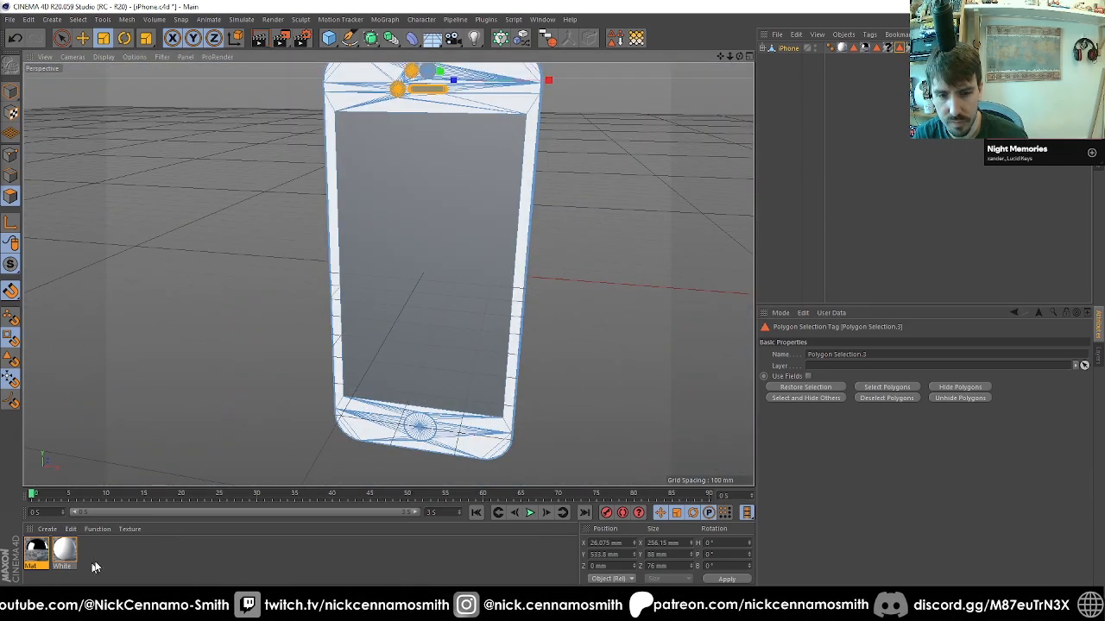
Create a third material and rename the aluminum material "metal"
double_click(109, 556)
click(63, 567)
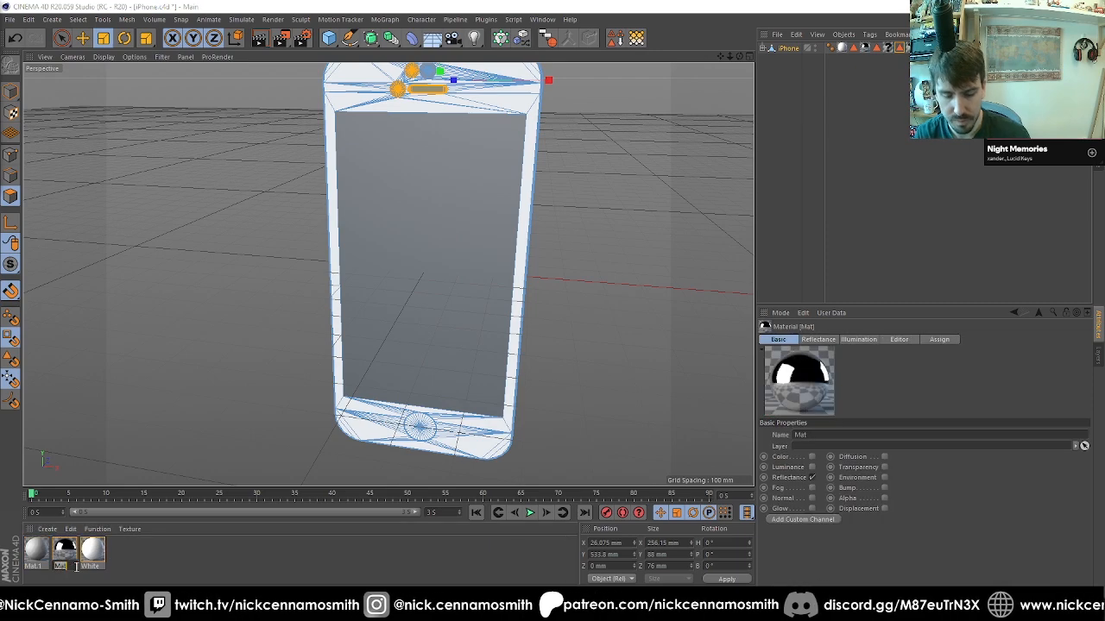
text(metal)
key(Return)
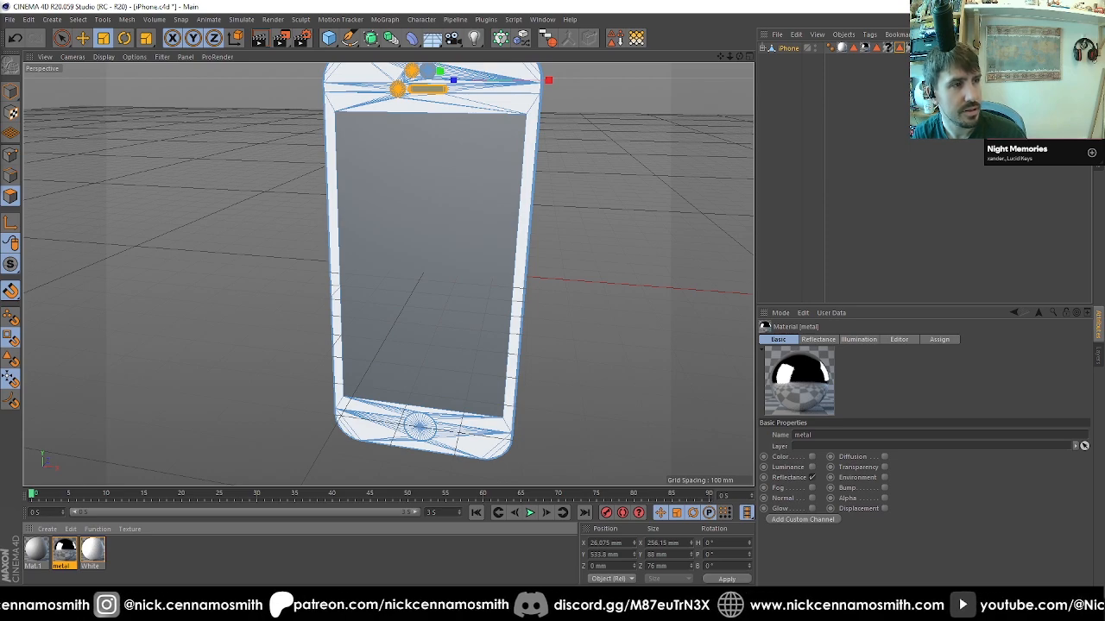
Name the new material "black" and turn off its Color channel
scroll(353, 239, up, 3)
drag(353, 239, 506, 223)
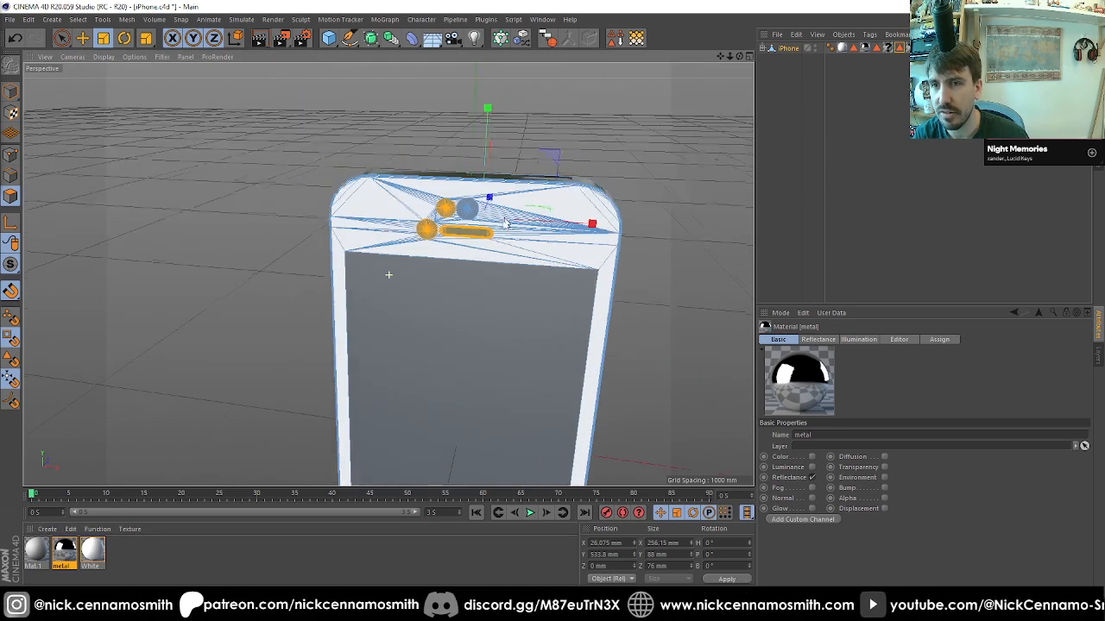
scroll(507, 223, up, 2)
double_click(36, 554)
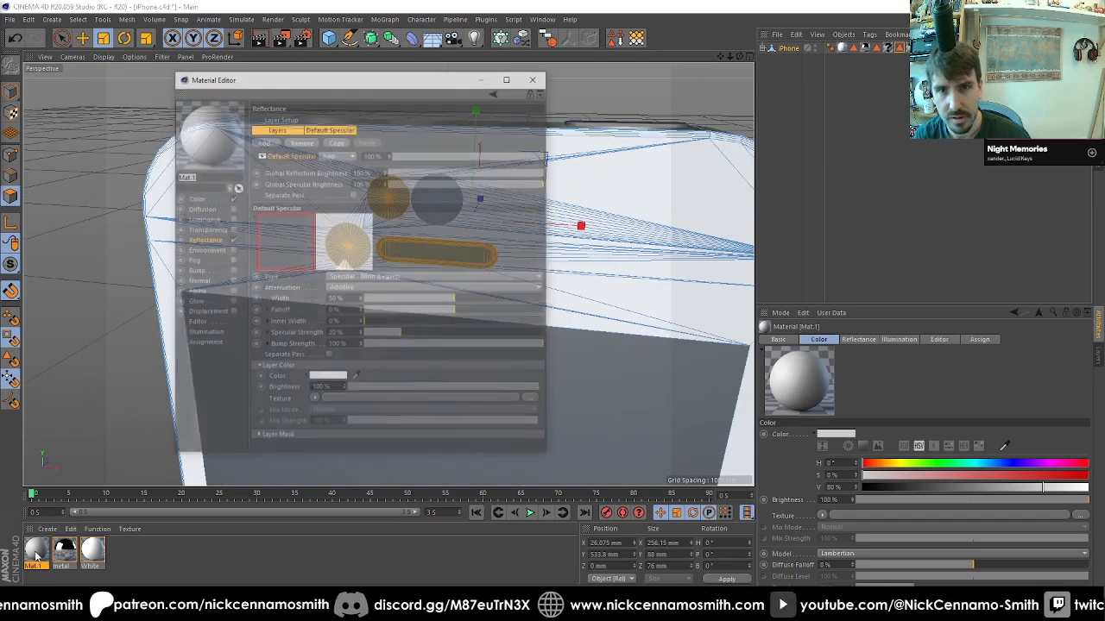
text(black)
key(Return)
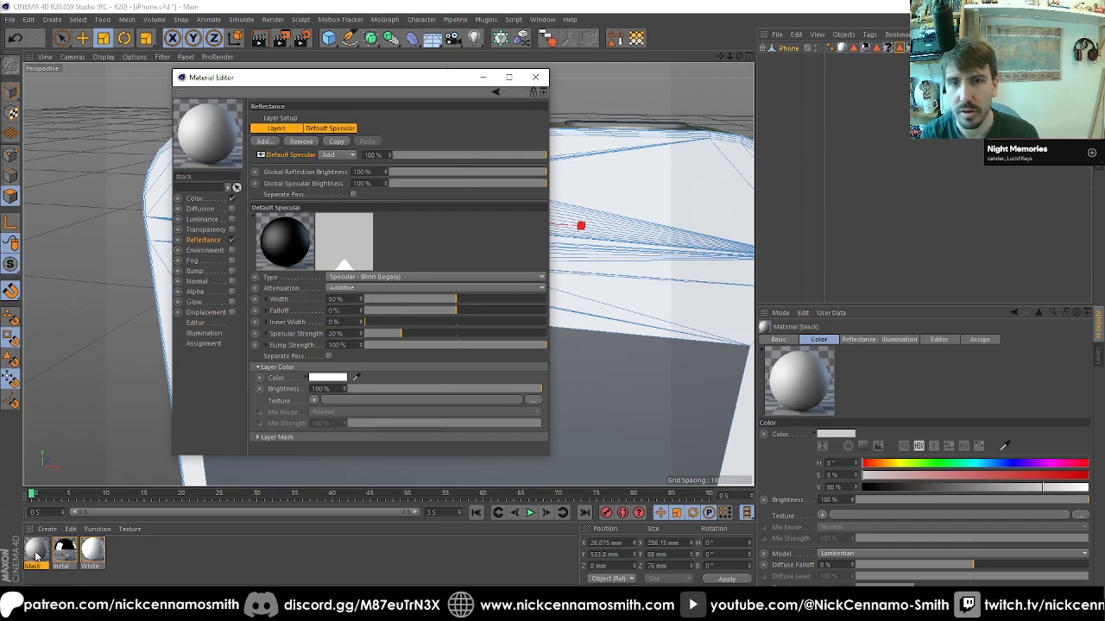
click(232, 198)
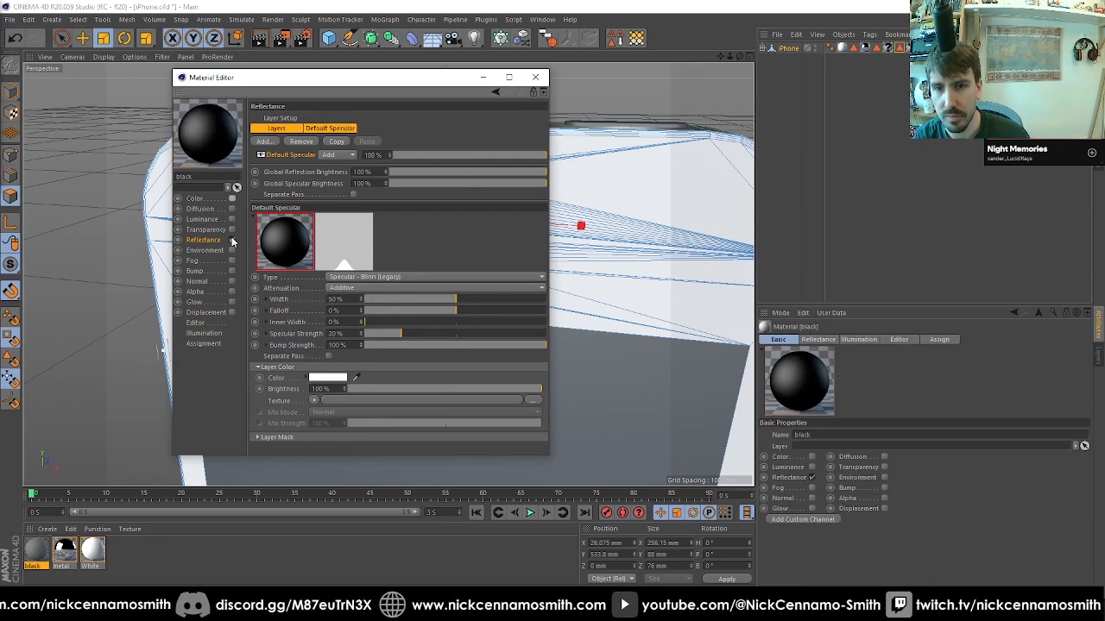
Assign the black material to the texture tag for Polygon Selection.3, then select the front camera polygons stored in Polygon Selection.4
click(535, 77)
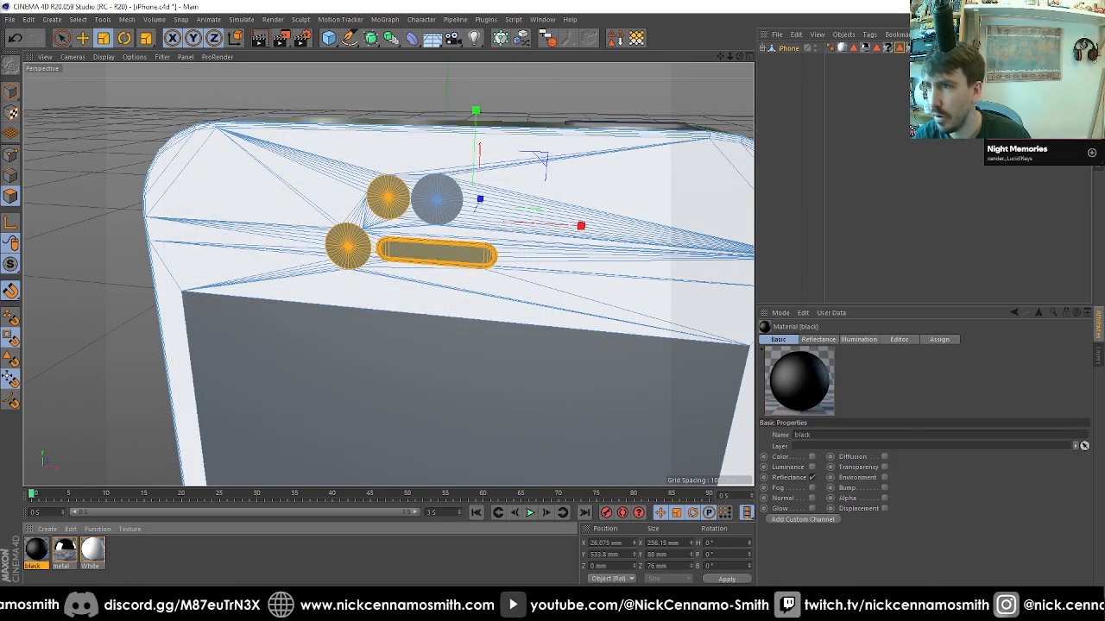
click(895, 49)
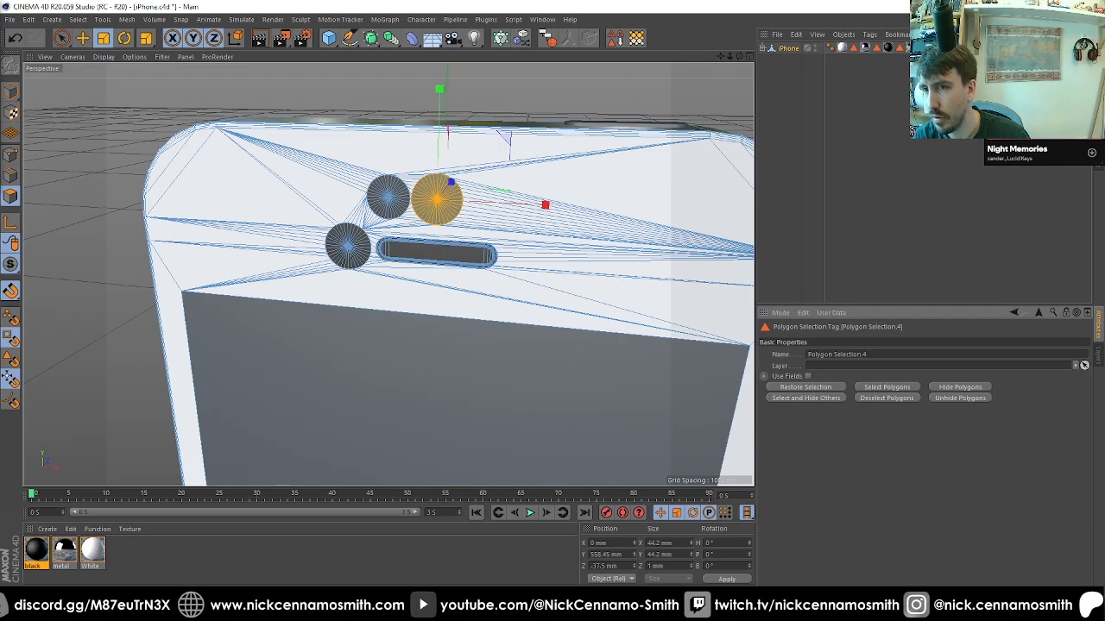
scroll(426, 228, down, 8)
drag(426, 228, 384, 285)
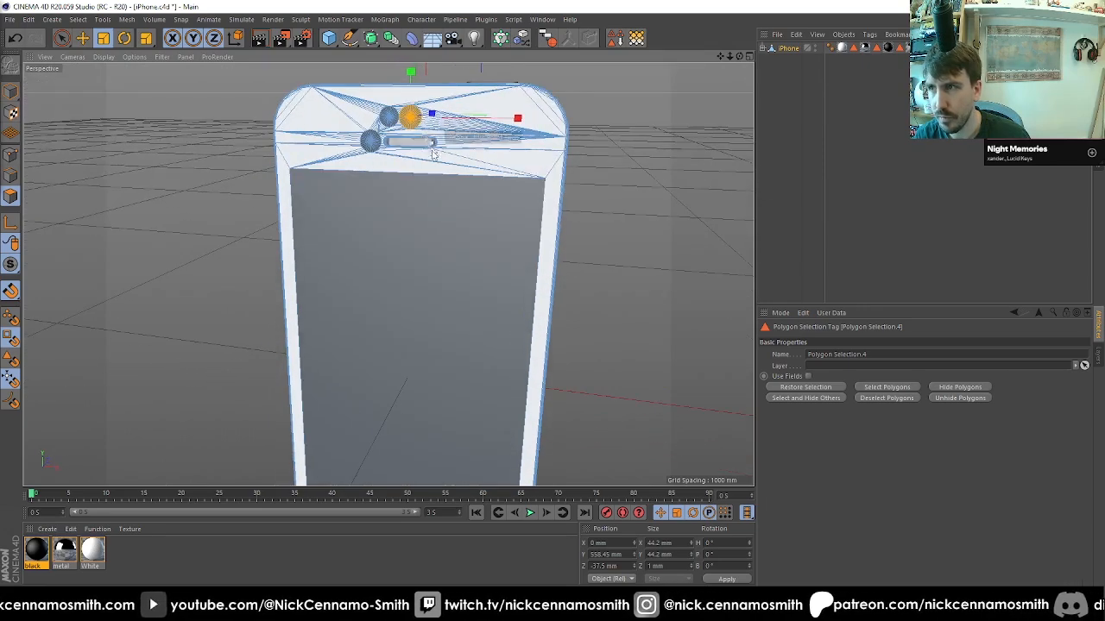
Create another material and load CameraLens.jpg as the texture of its Color channel
double_click(121, 575)
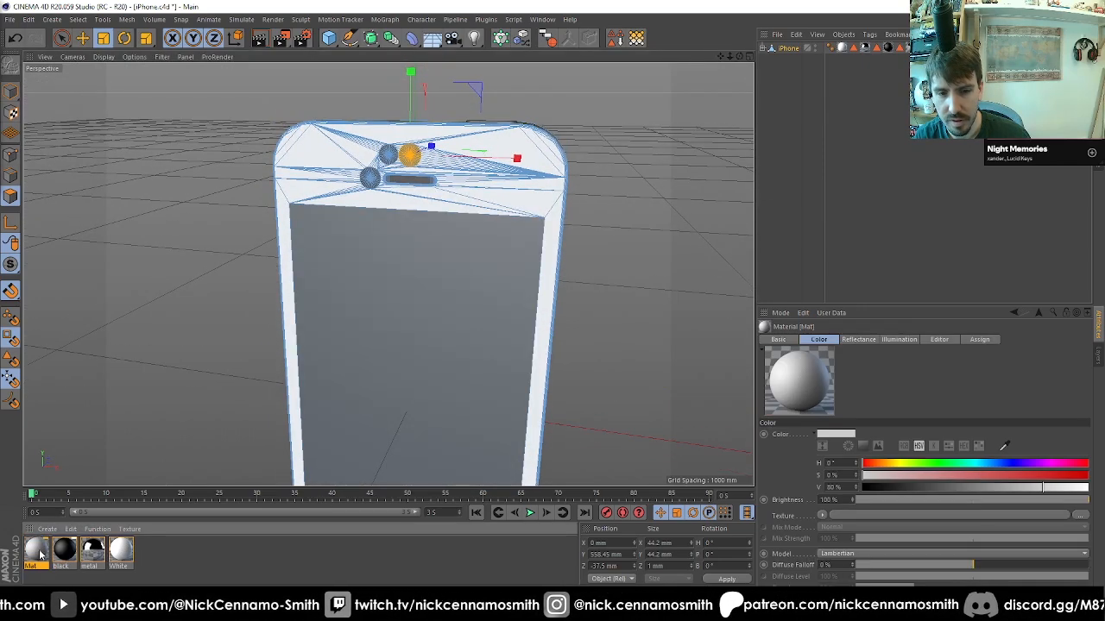
double_click(36, 550)
click(535, 77)
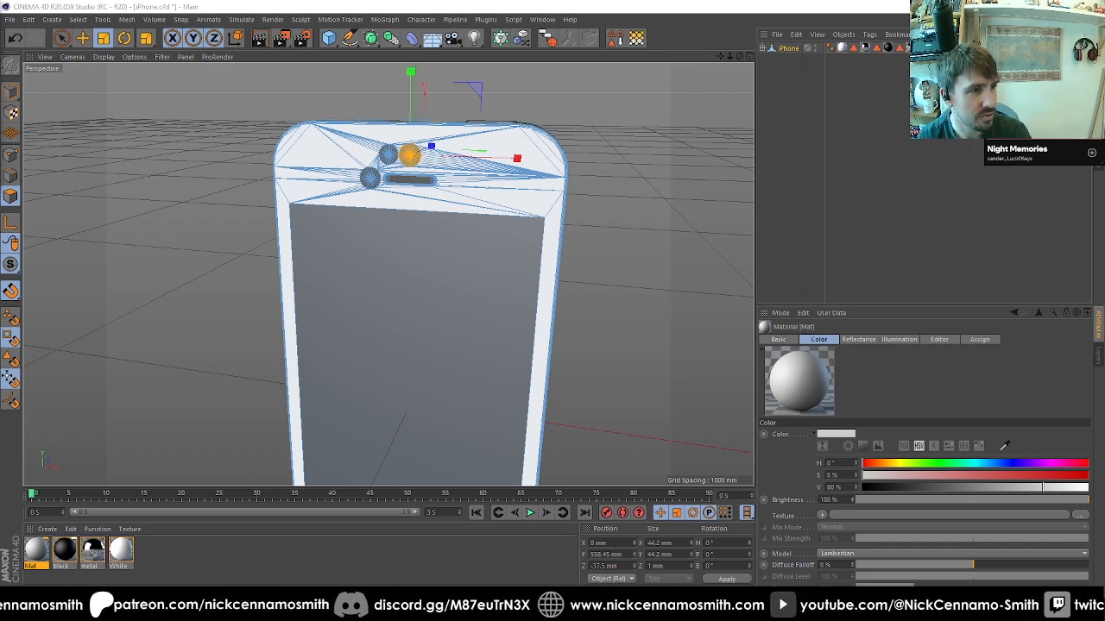
double_click(37, 549)
drag(168, 102, 883, 102)
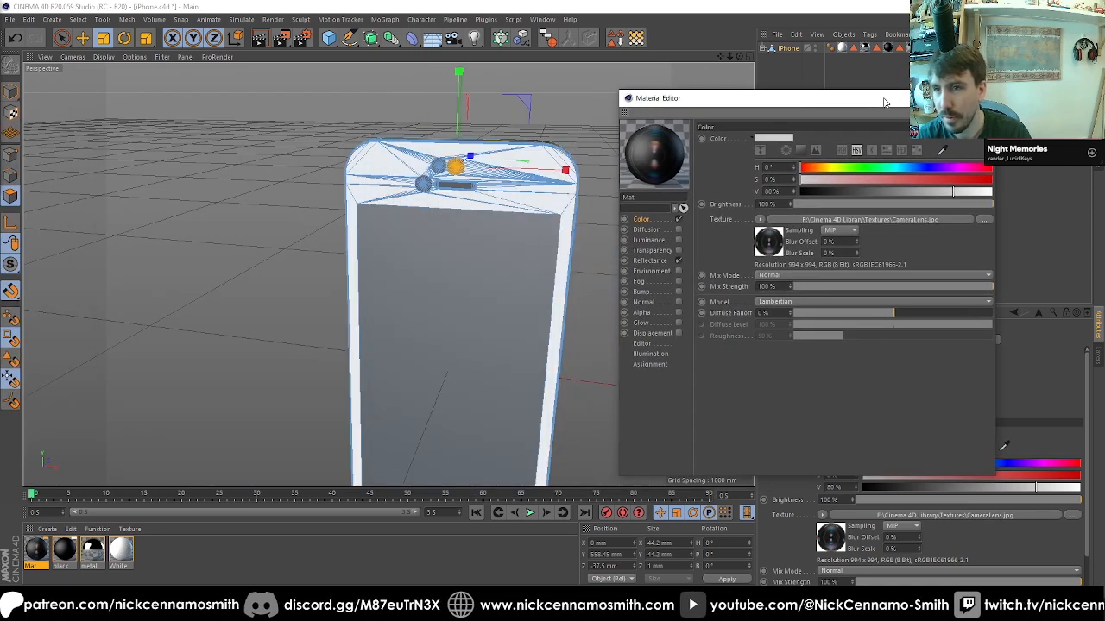
Copy the CameraLens.jpg shader from the material's Color channel and go to its Reflectance settings
click(677, 260)
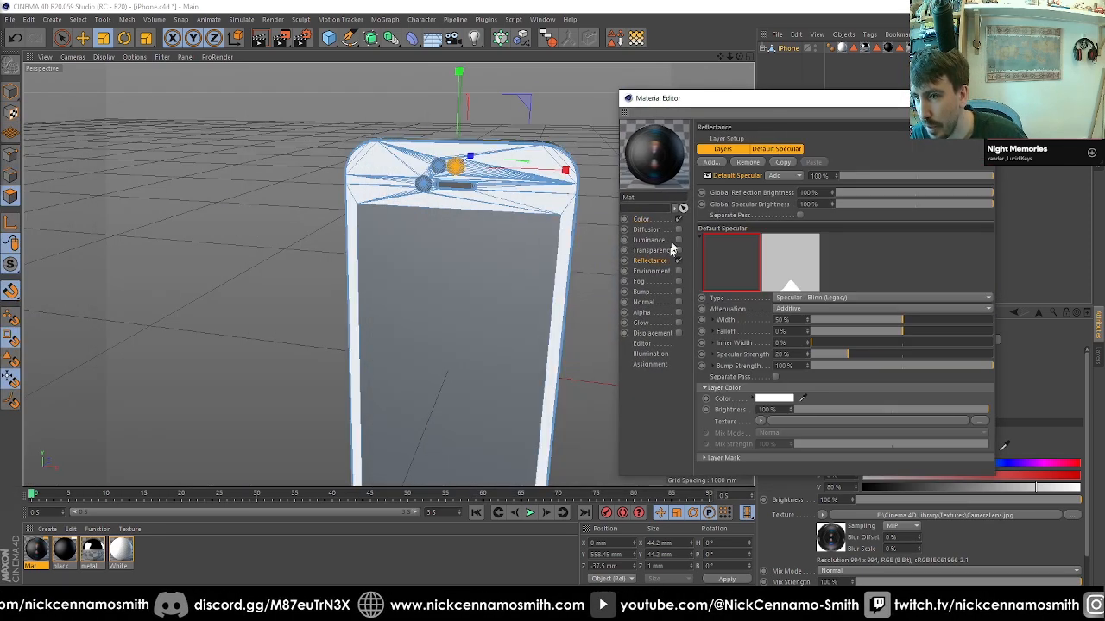
click(643, 219)
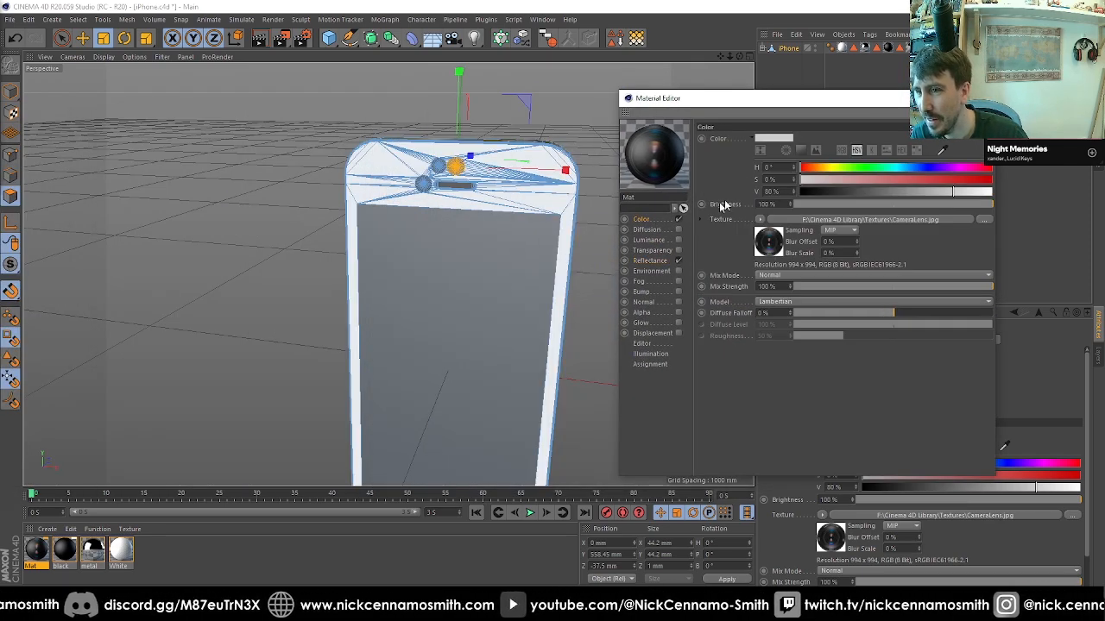
click(759, 219)
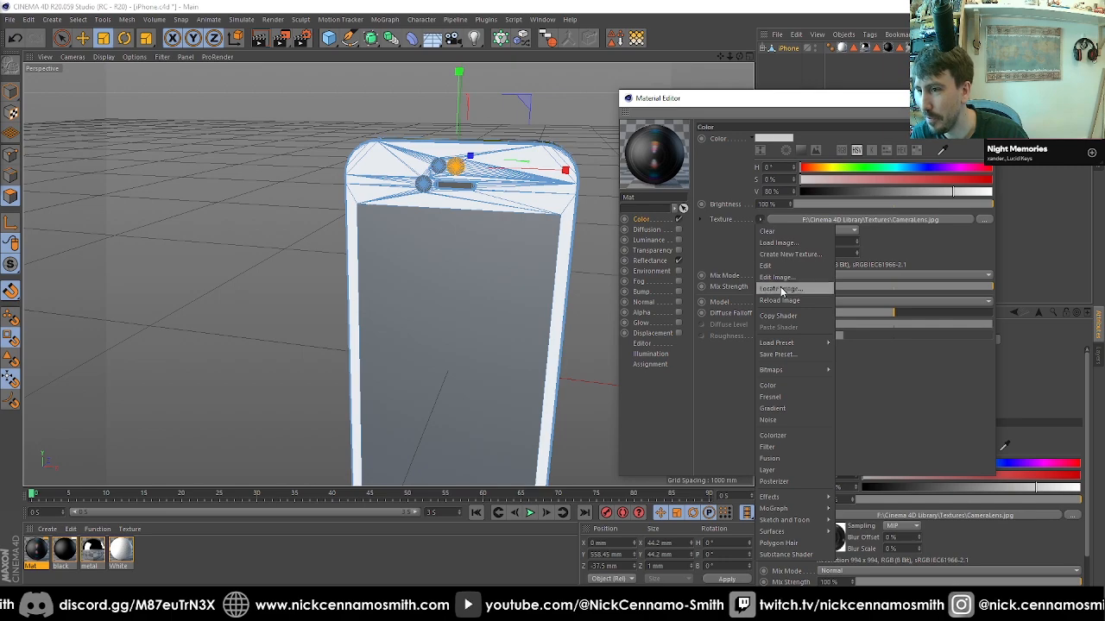
click(678, 261)
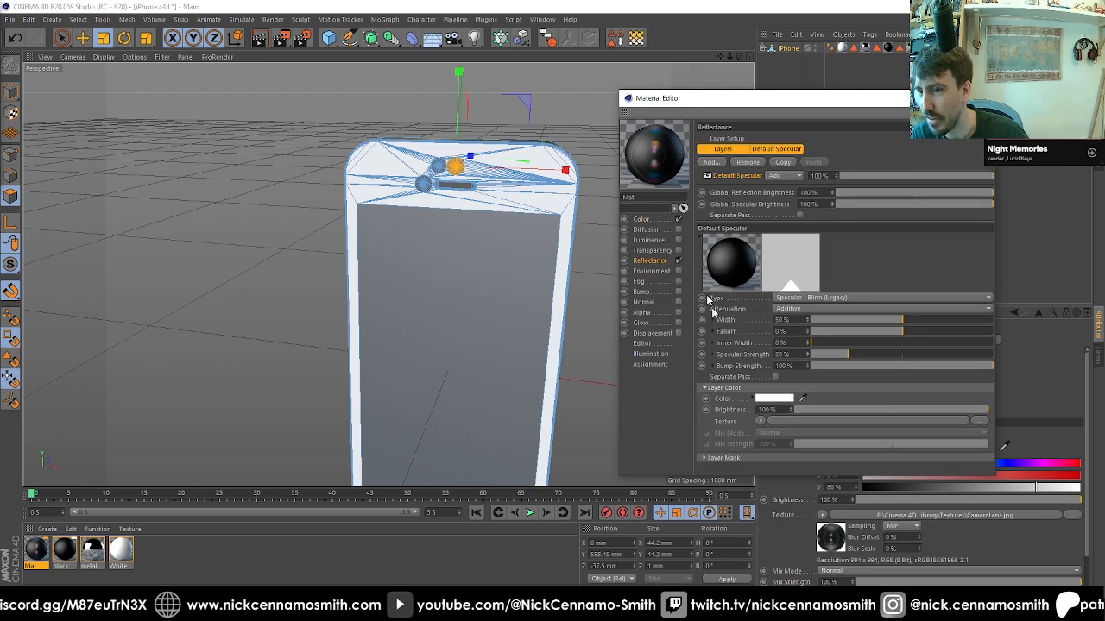
Replace the default specular with a Beckmann layer and paste the copied CameraLens.jpg shader into its layer color texture
click(748, 162)
click(710, 162)
click(760, 179)
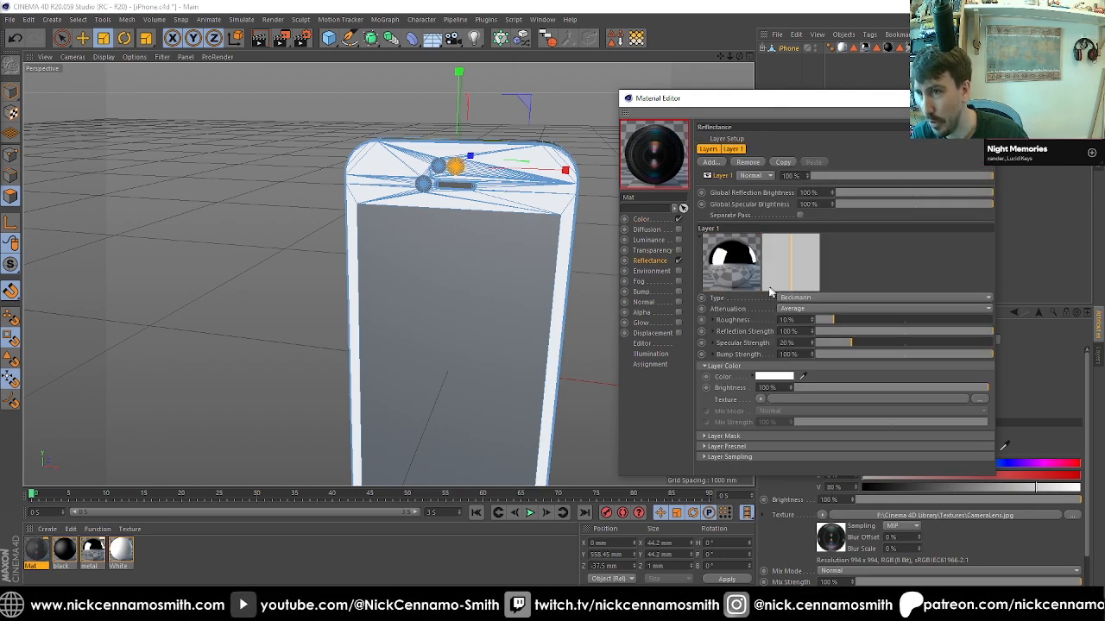
click(760, 399)
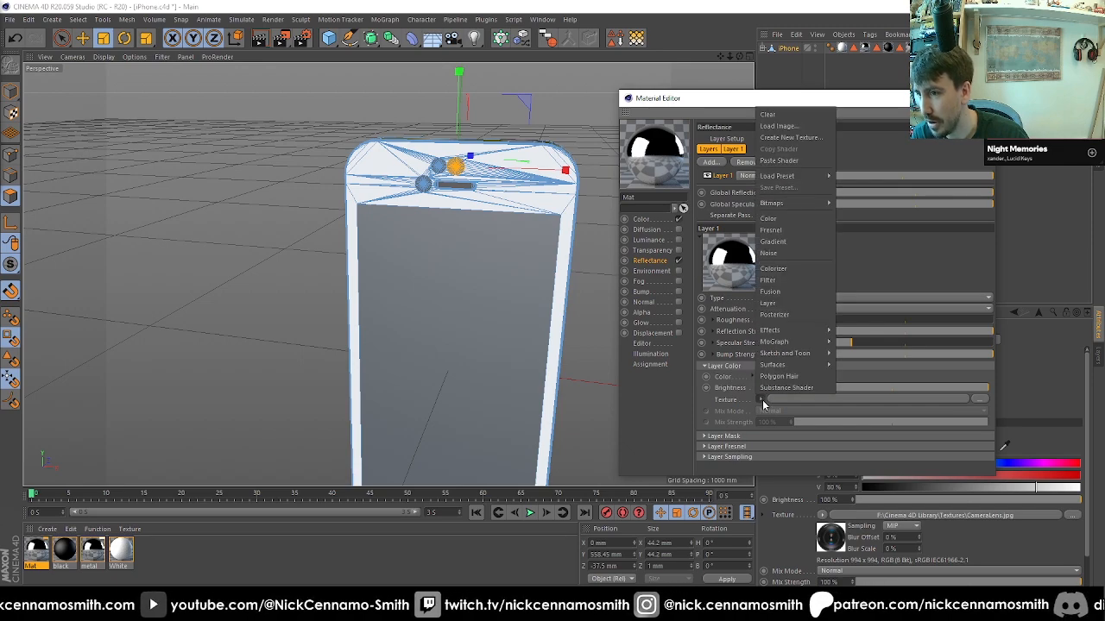
click(779, 160)
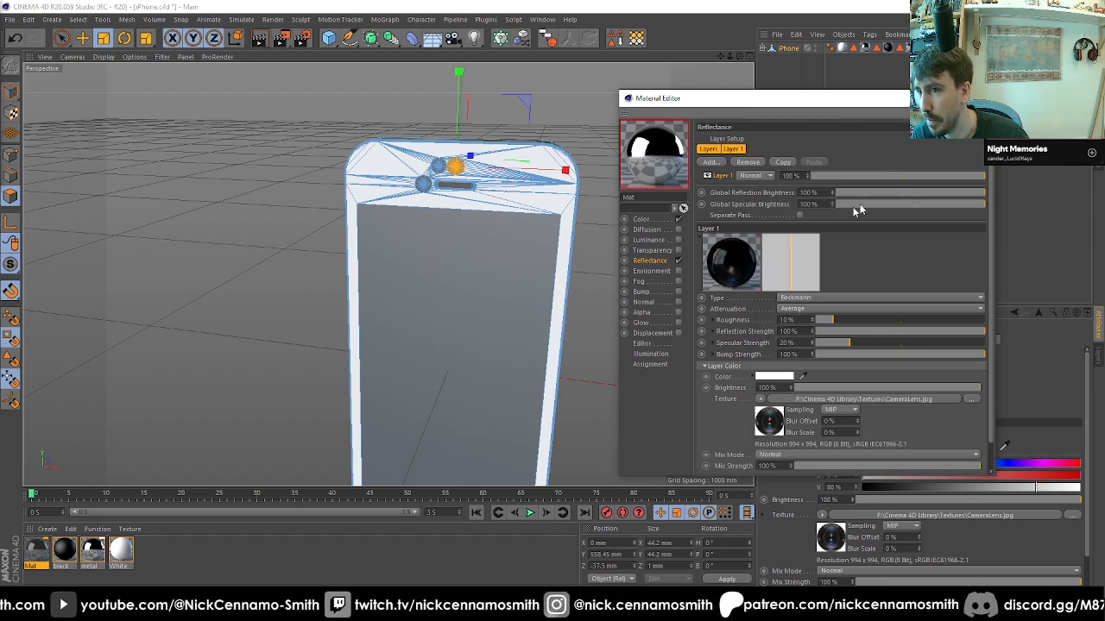
Assign the lens material to the texture tag for Polygon Selection.4 and deselect the model to check the front camera
click(33, 563)
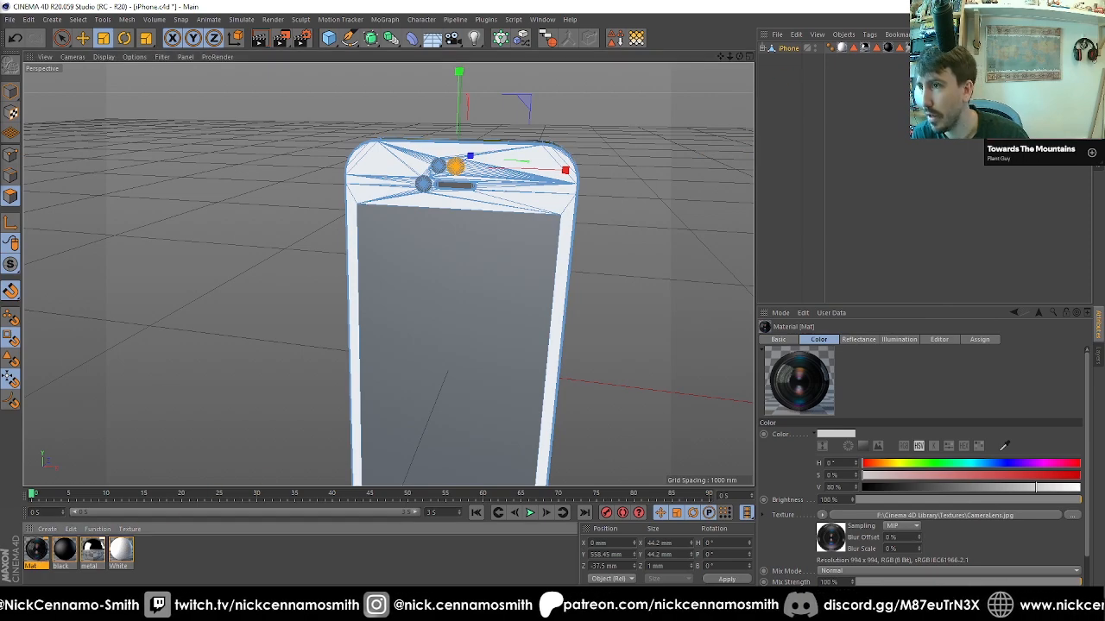
scroll(458, 102, up, 5)
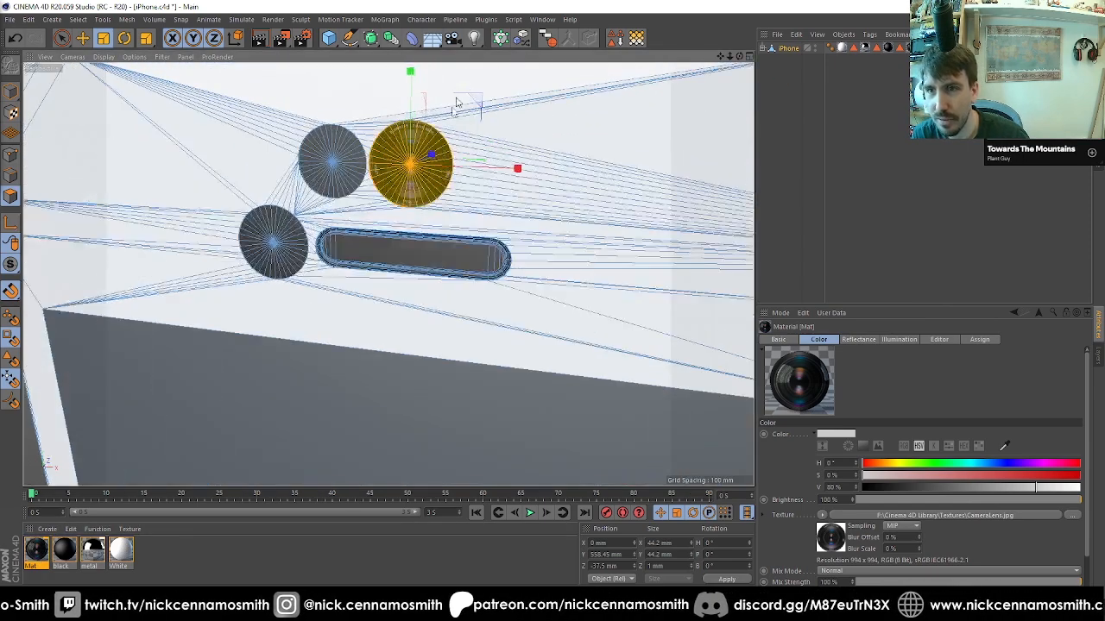
click(894, 173)
scroll(466, 174, down, 5)
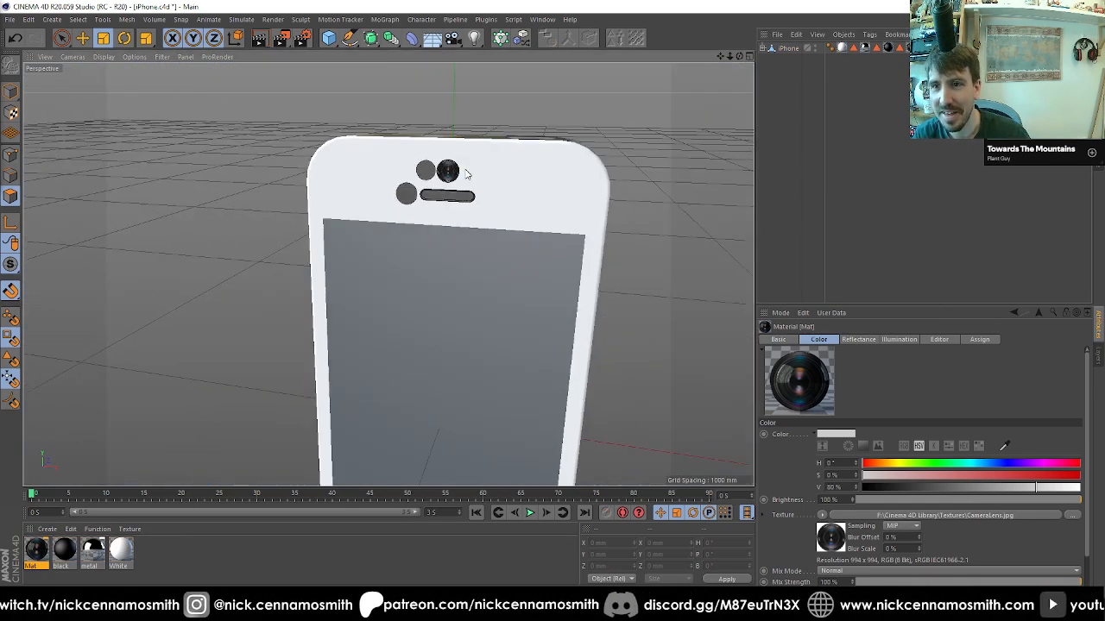
Rename the lens material "camera"
scroll(466, 175, down, 2)
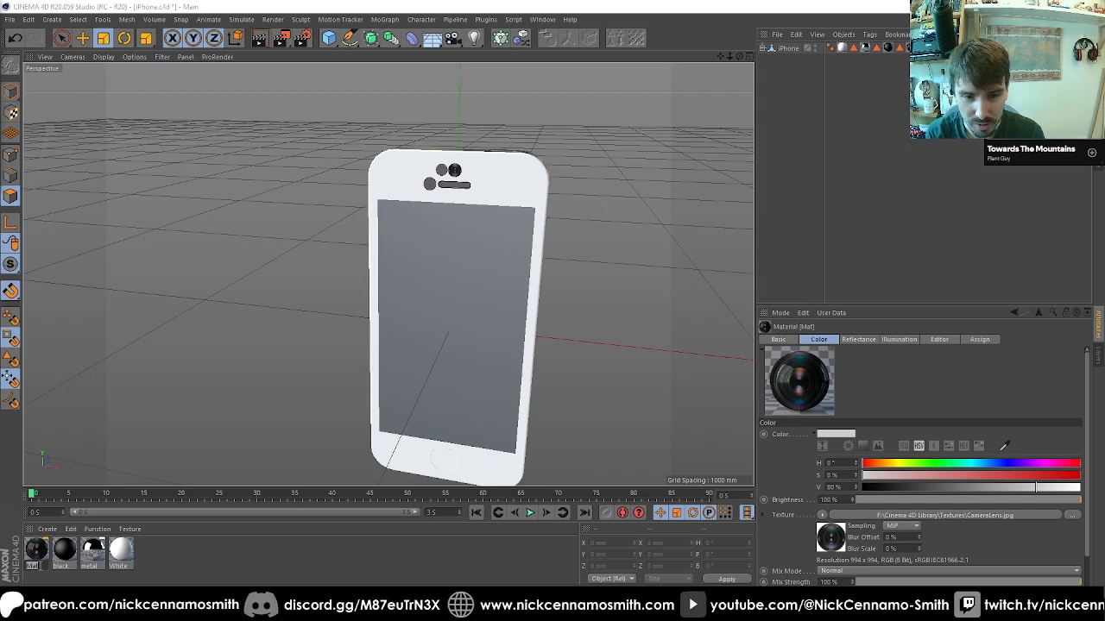
text(camera)
key(Return)
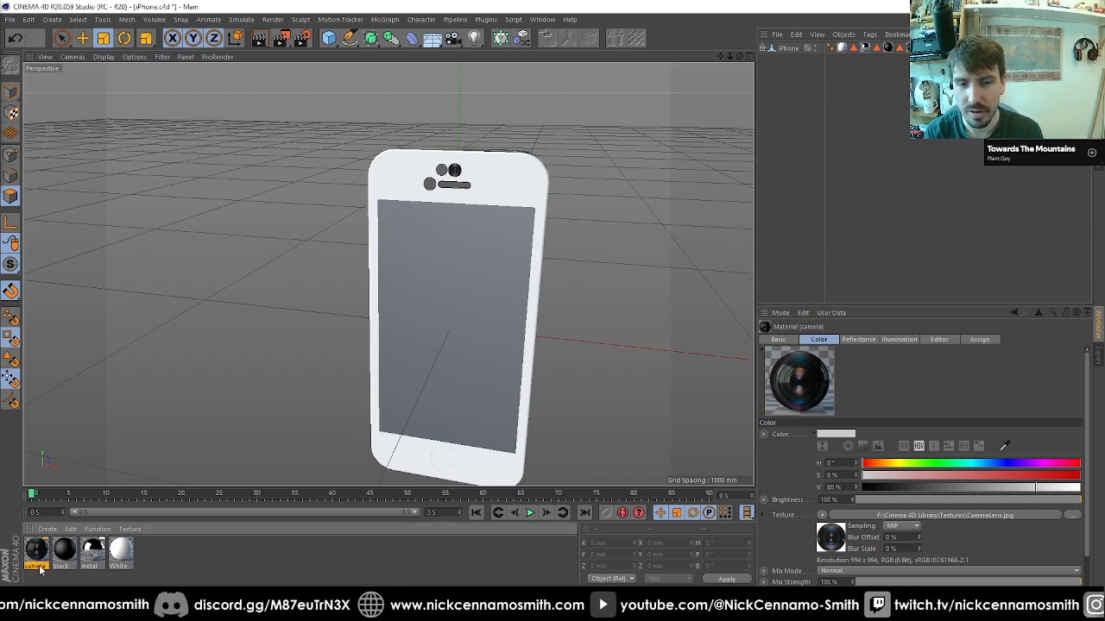
Select the rear camera polygons stored in Polygon Selection.5 and assign the camera material to their texture tag
click(875, 48)
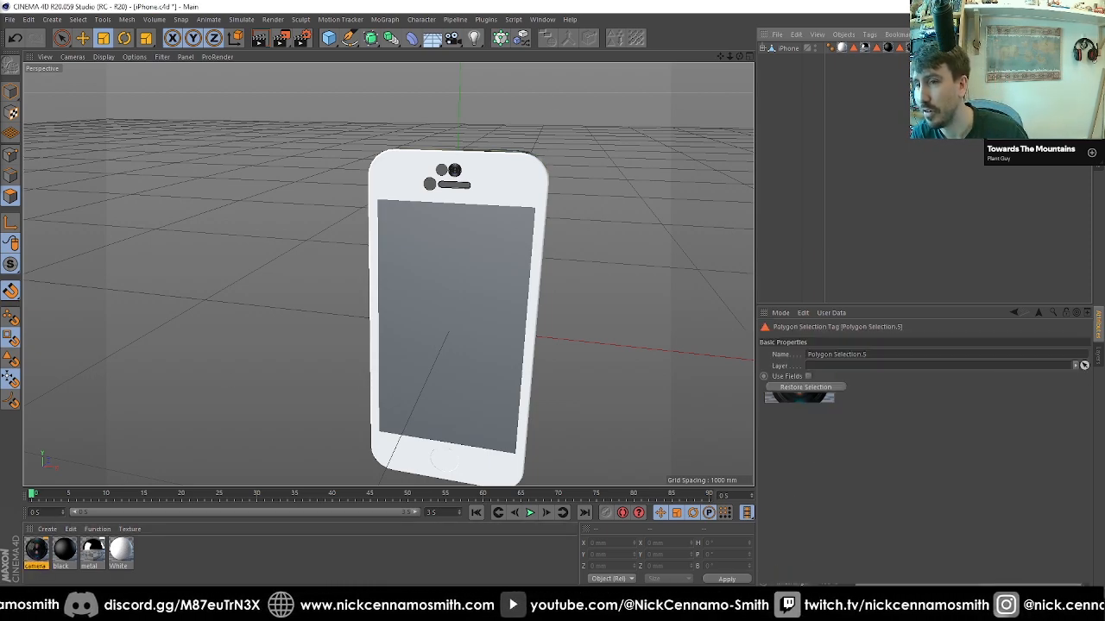
drag(284, 267, 570, 277)
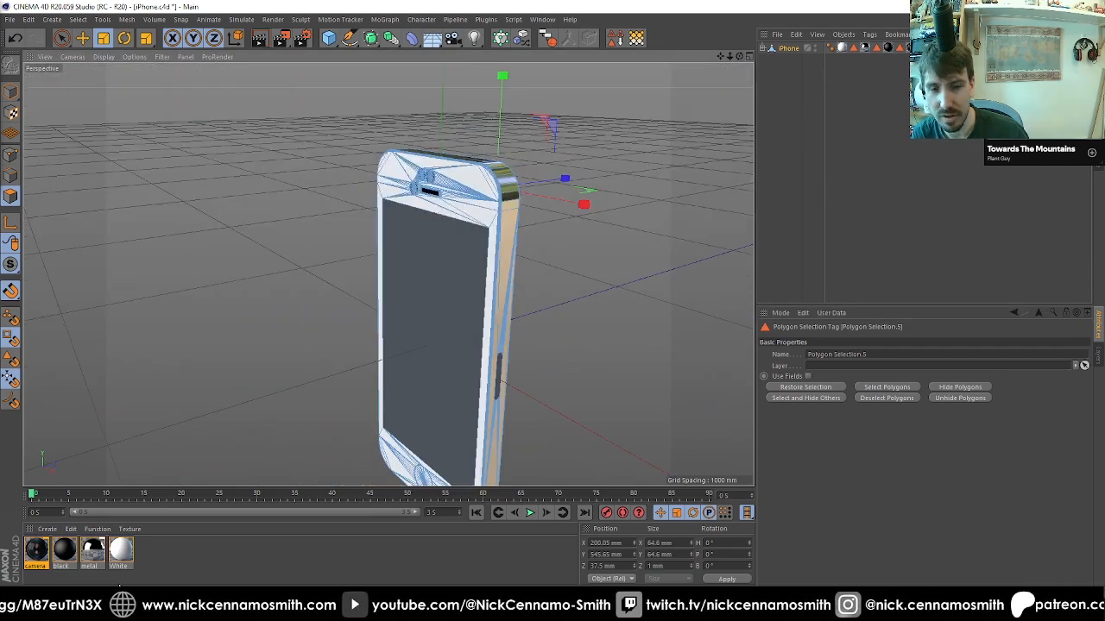
click(40, 566)
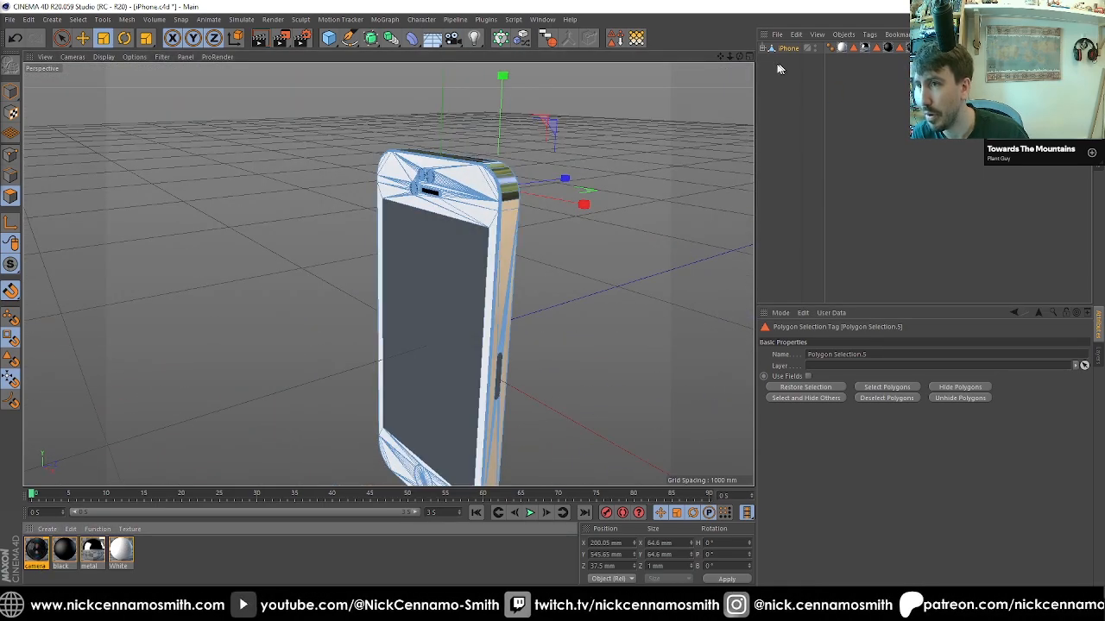
Inspect the rear camera lens, then select the polygons stored in Polygon Selection.6
key(s)
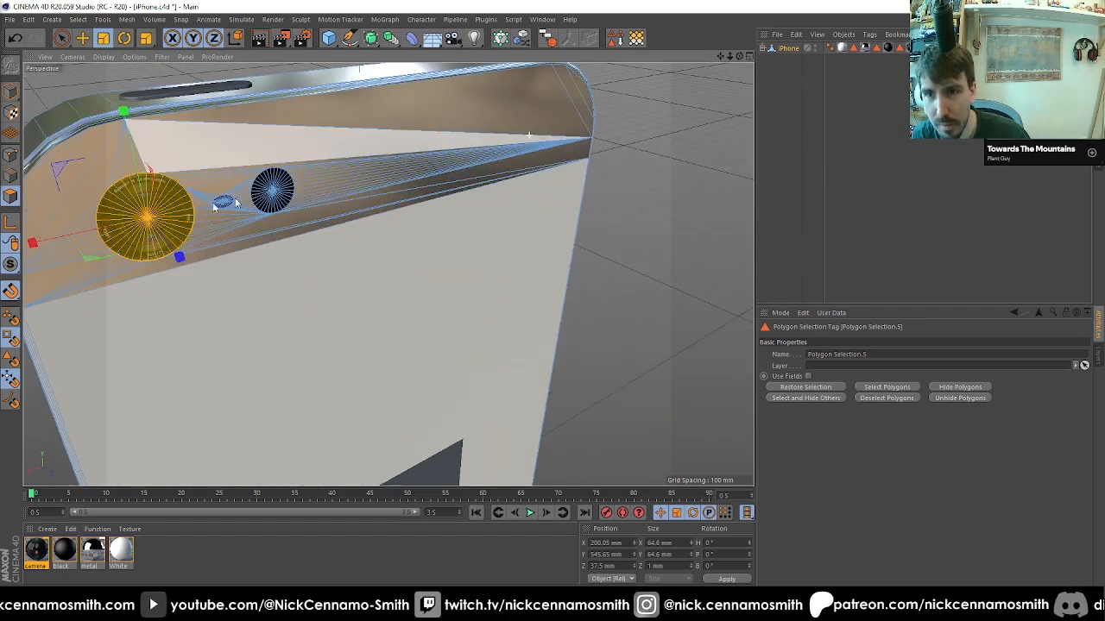
key(h)
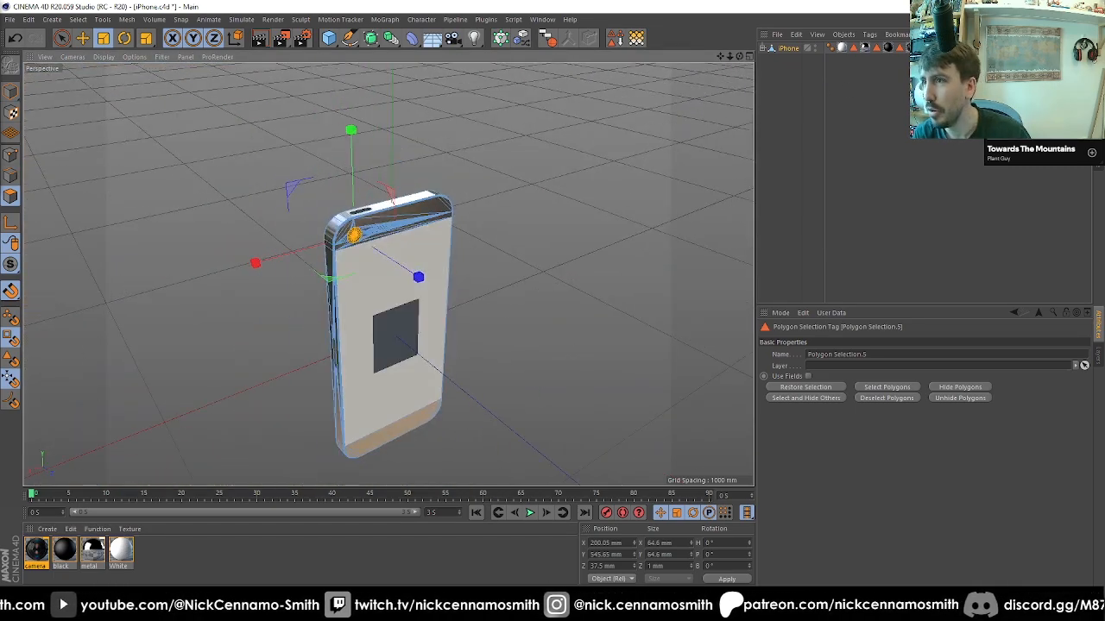
click(841, 47)
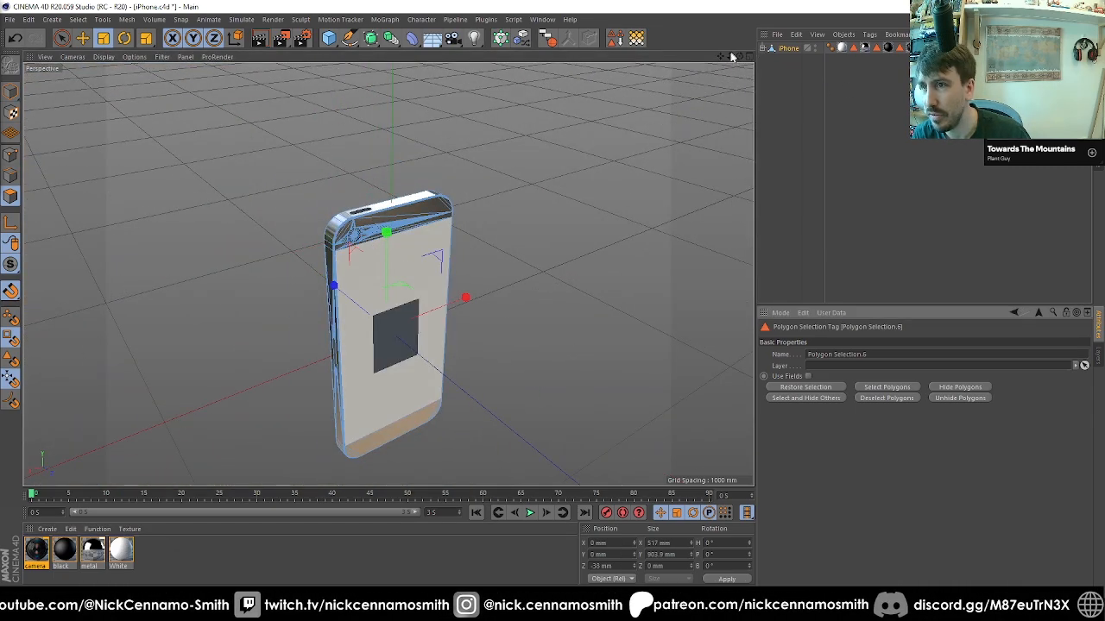
Create a new material for the iPhone's front screen and open it in the Material Editor
drag(739, 56, 251, 544)
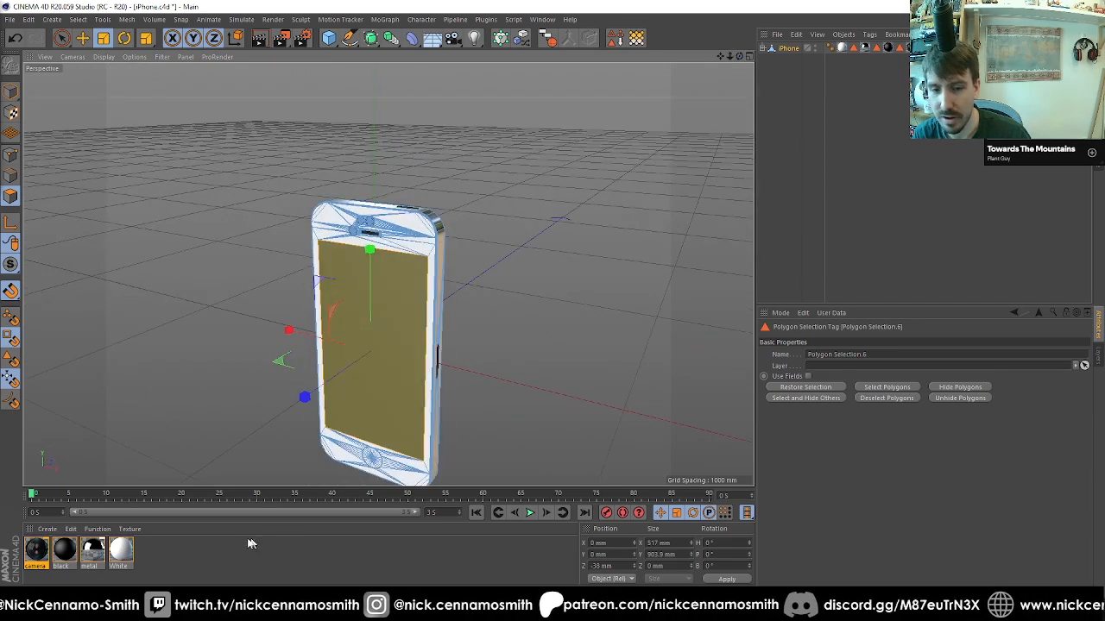
double_click(181, 552)
double_click(34, 554)
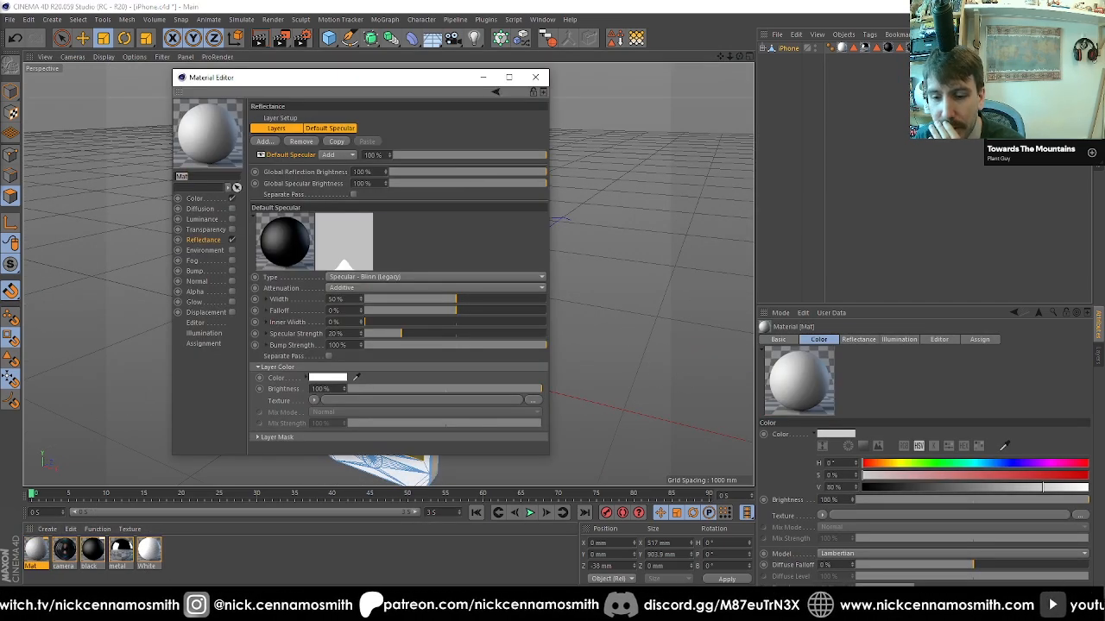
Switch to Photoshop, duplicate the "option a" group, move the copy out above the "v1" group and hide "v1"
click(367, 565)
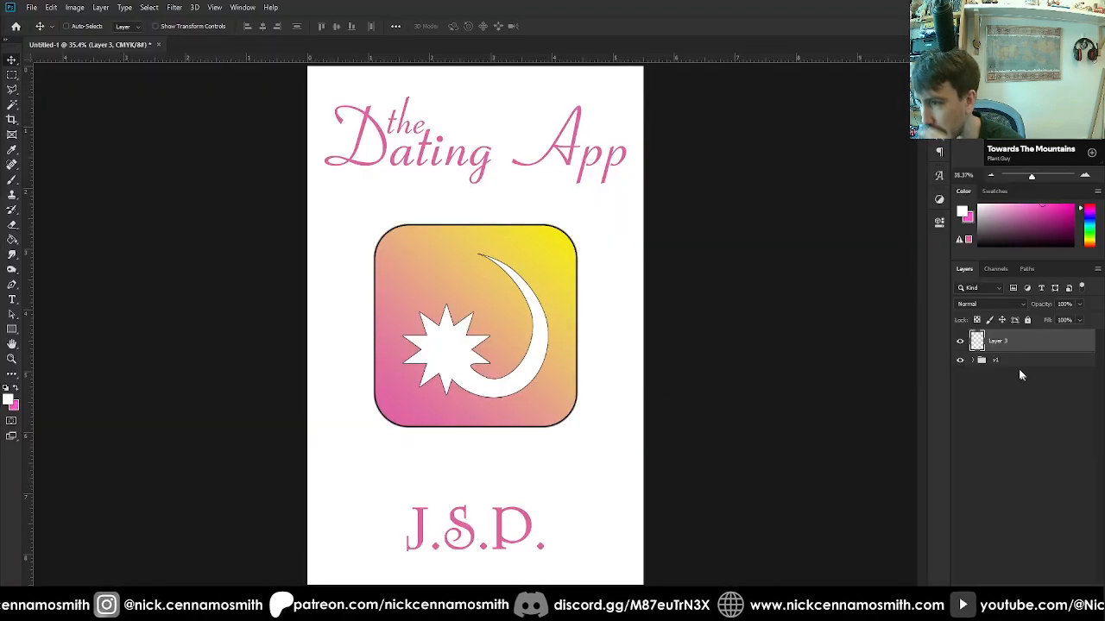
click(972, 360)
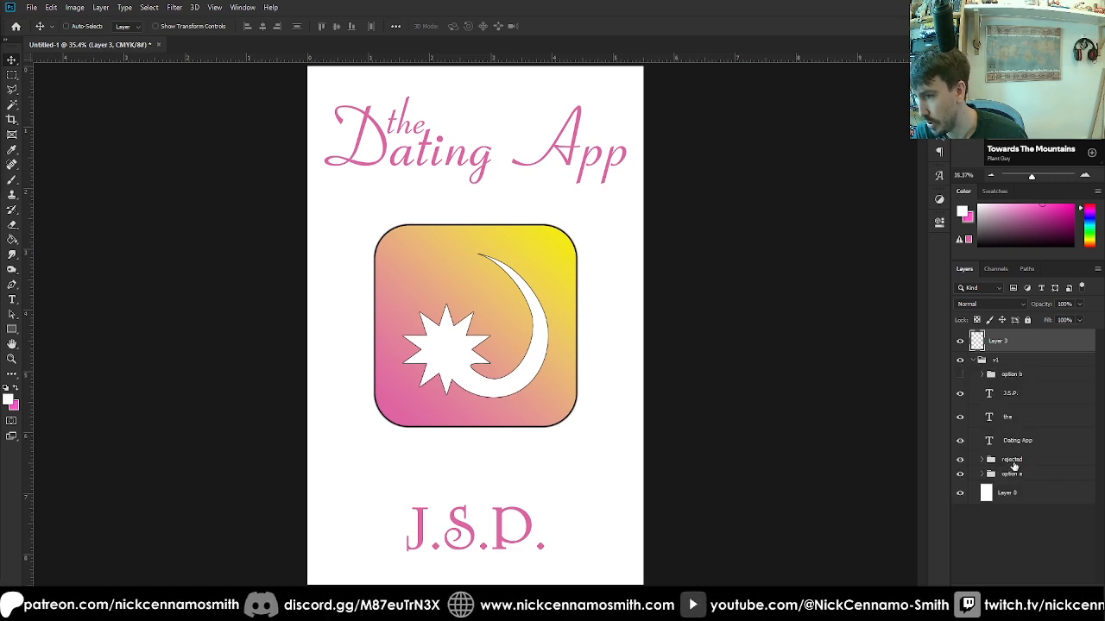
right_click(1011, 474)
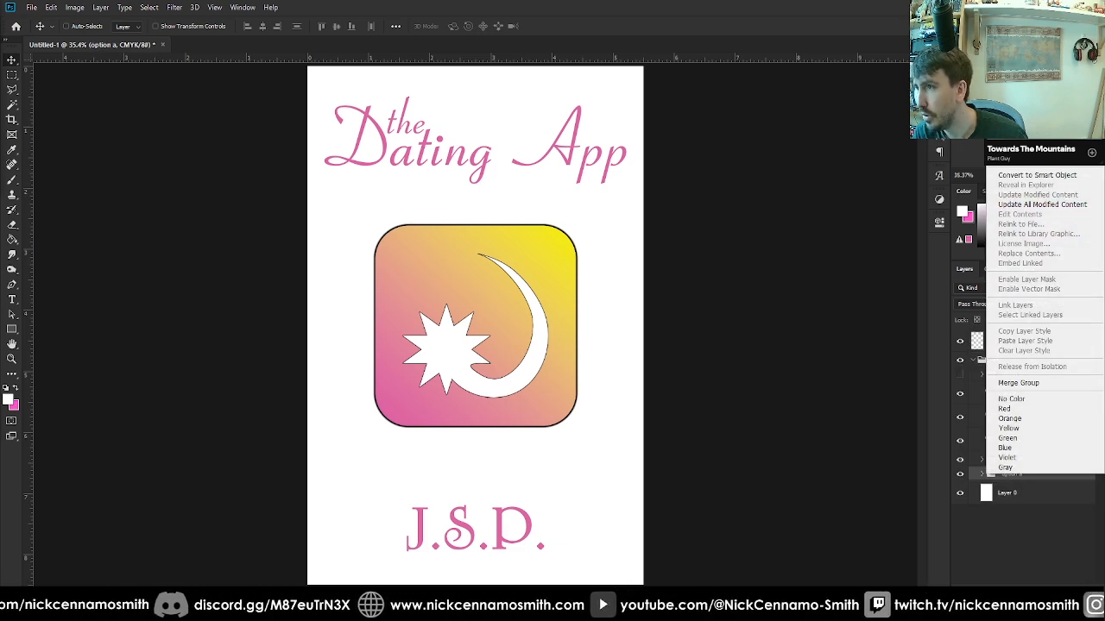
click(1023, 104)
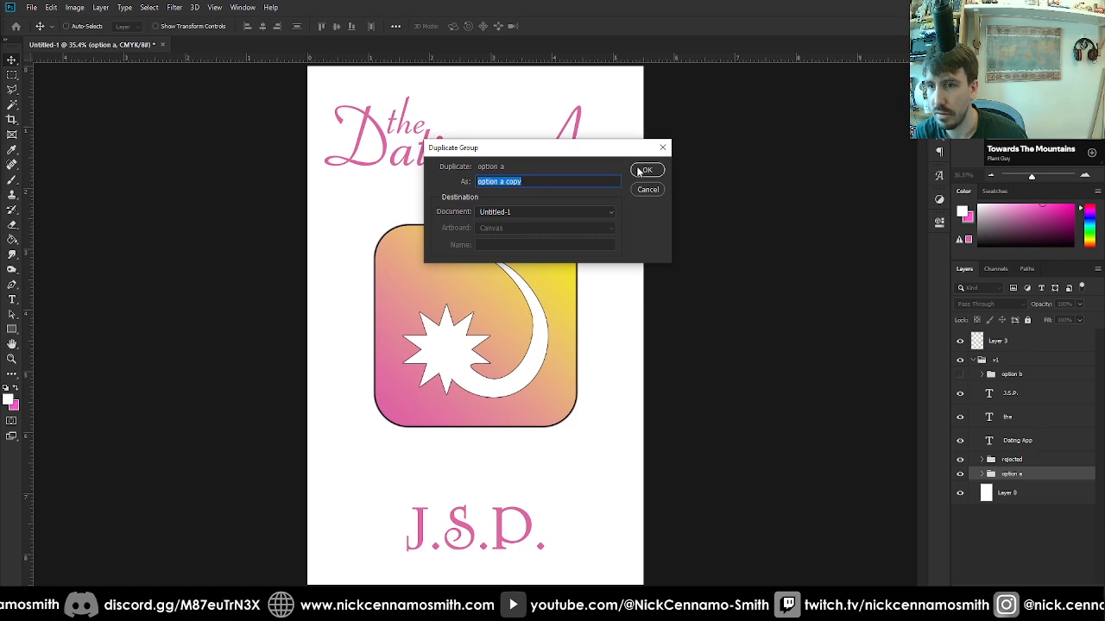
click(645, 171)
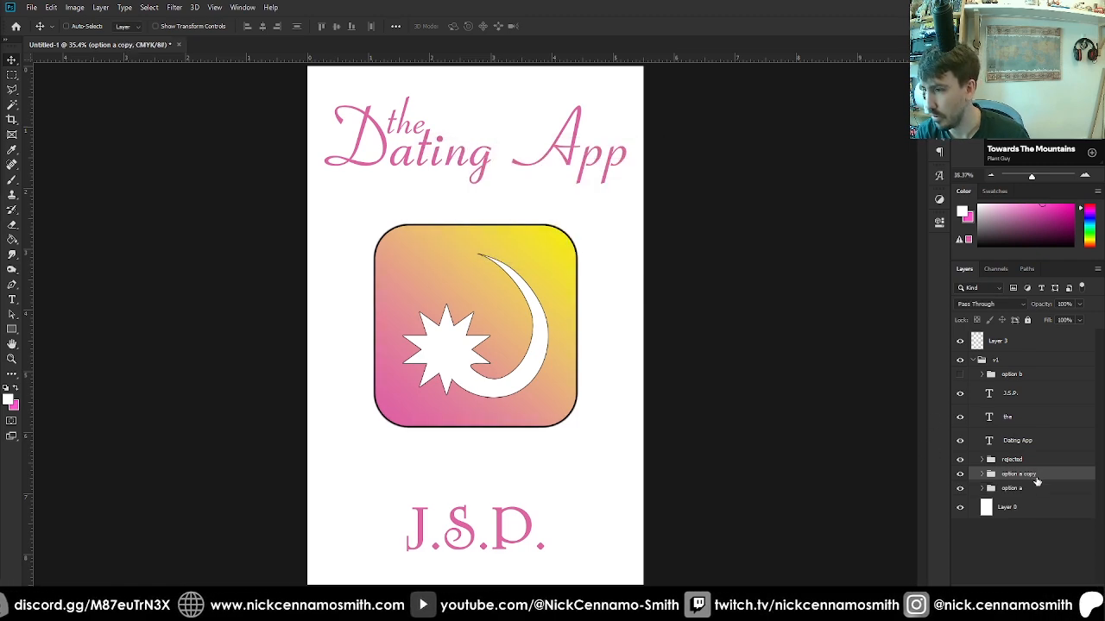
drag(1036, 478, 1040, 360)
click(961, 375)
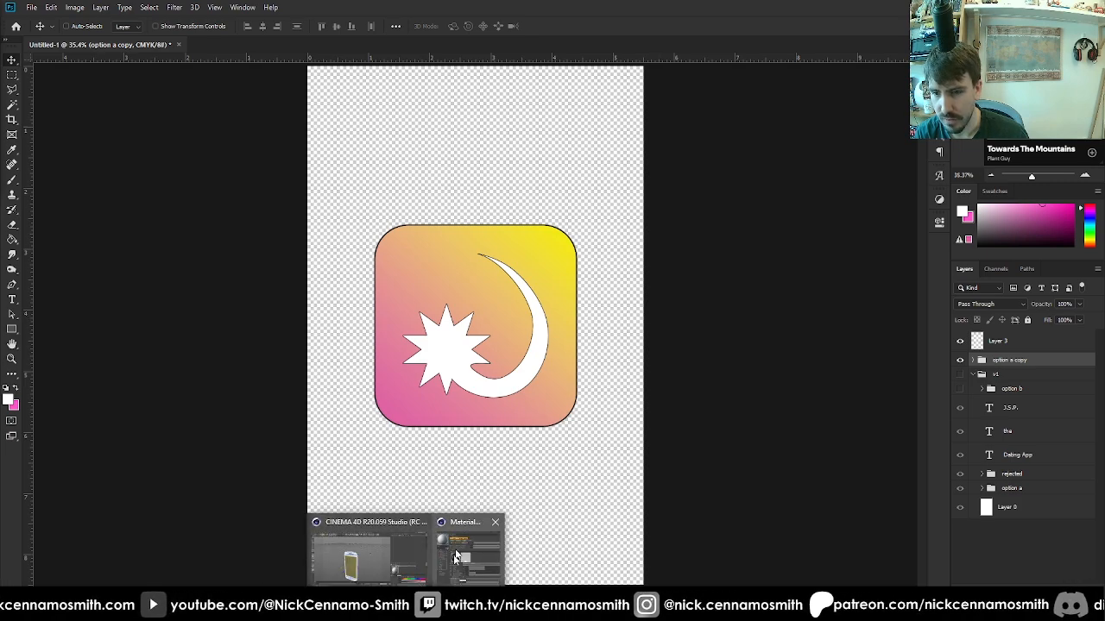
Return to Cinema 4D, close the Material Editor and check the size of the selected screen polygon
click(467, 533)
click(536, 77)
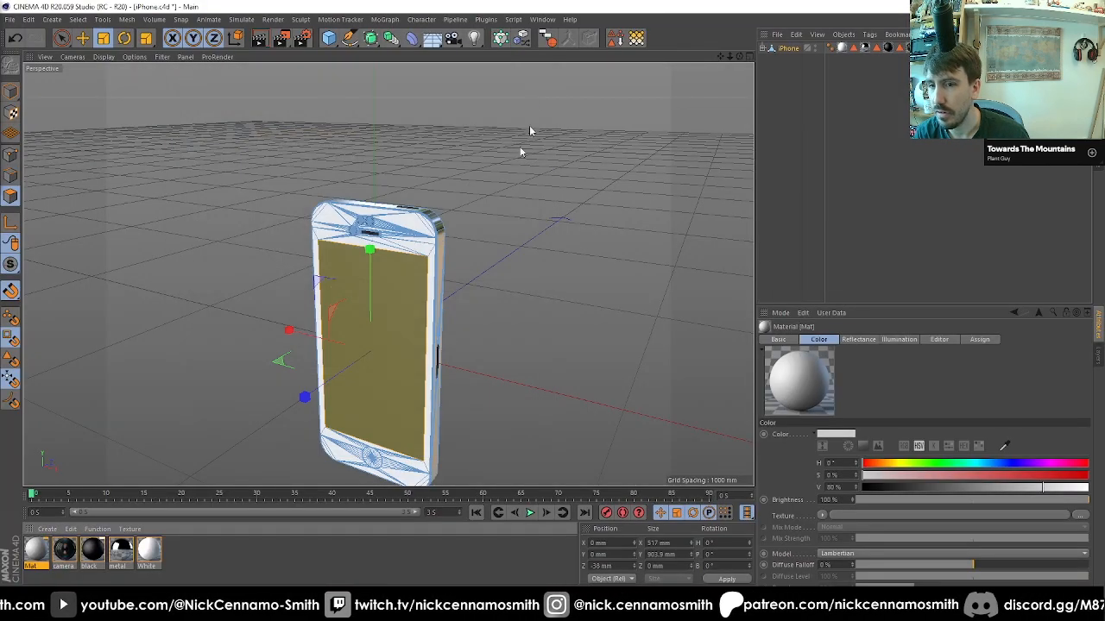
scroll(367, 341, up, 5)
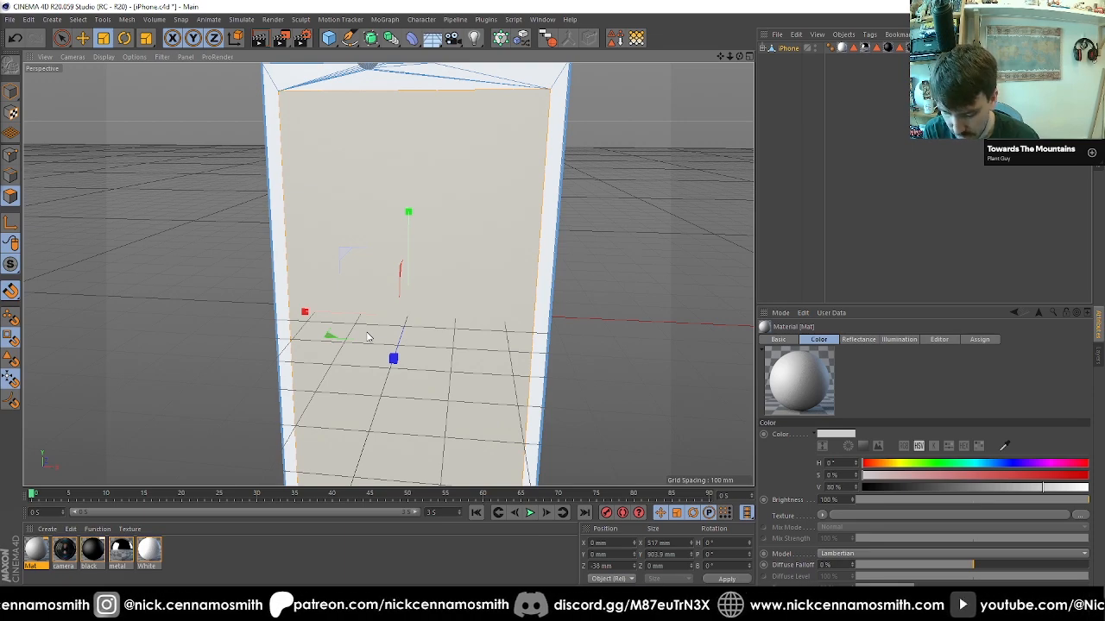
Switch to Photoshop and start a new document 517 mm wide and 903.9 mm high
click(367, 337)
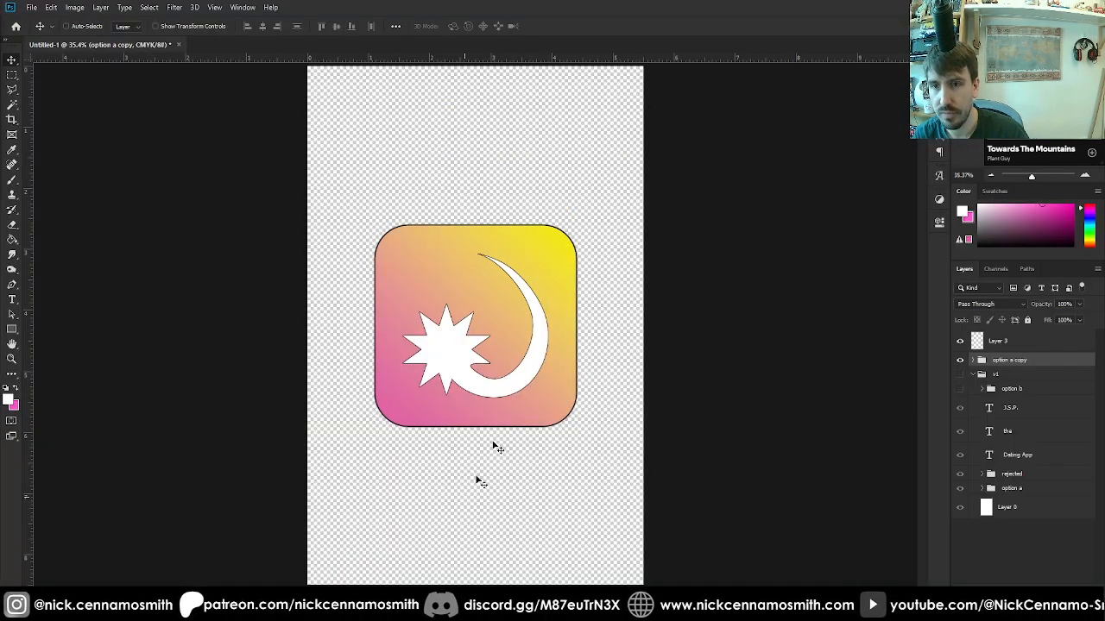
key(ctrl+n)
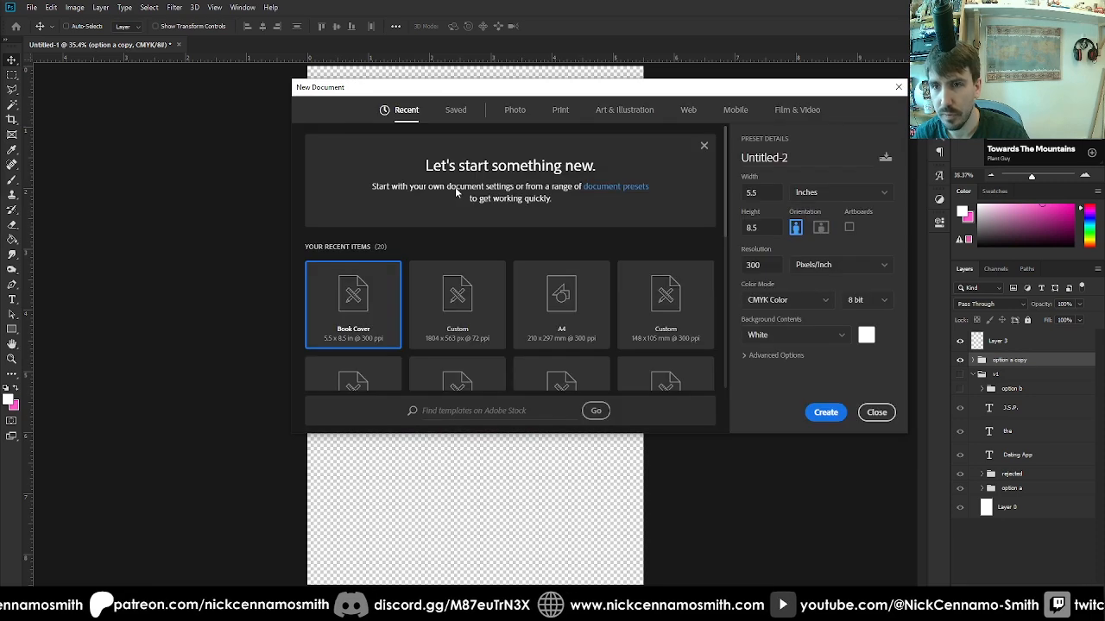
click(824, 194)
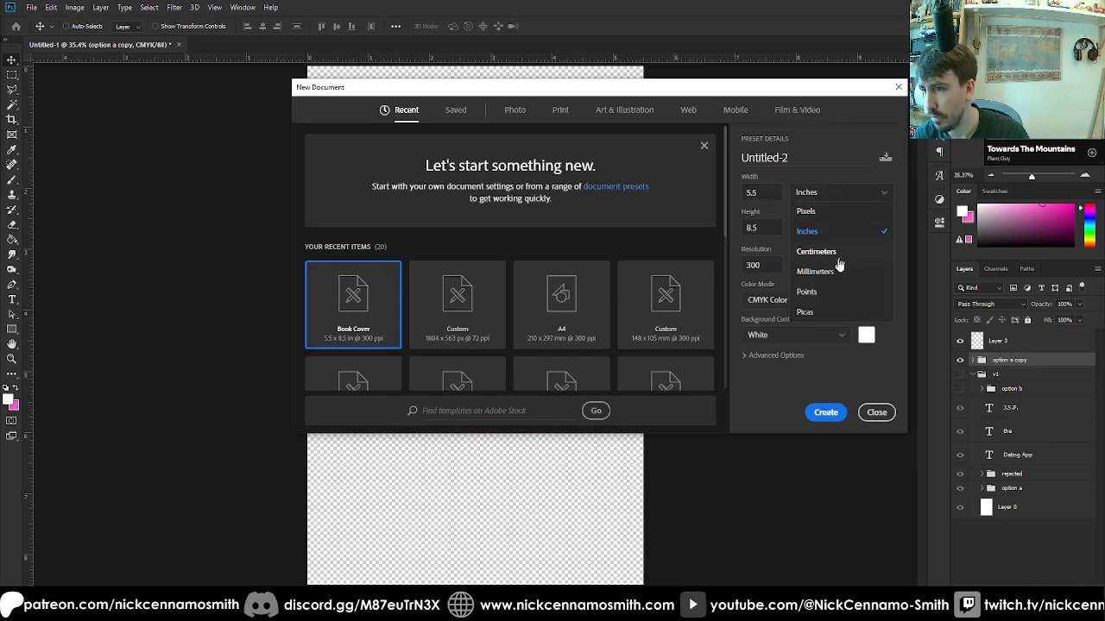
click(833, 267)
double_click(759, 195)
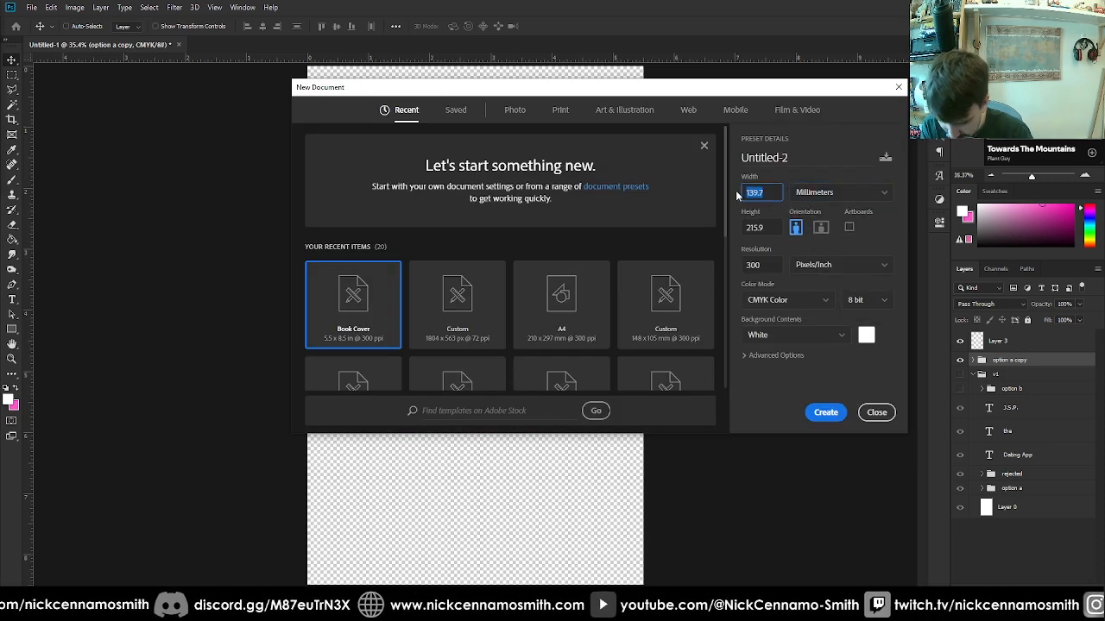
text(517)
key(Tab)
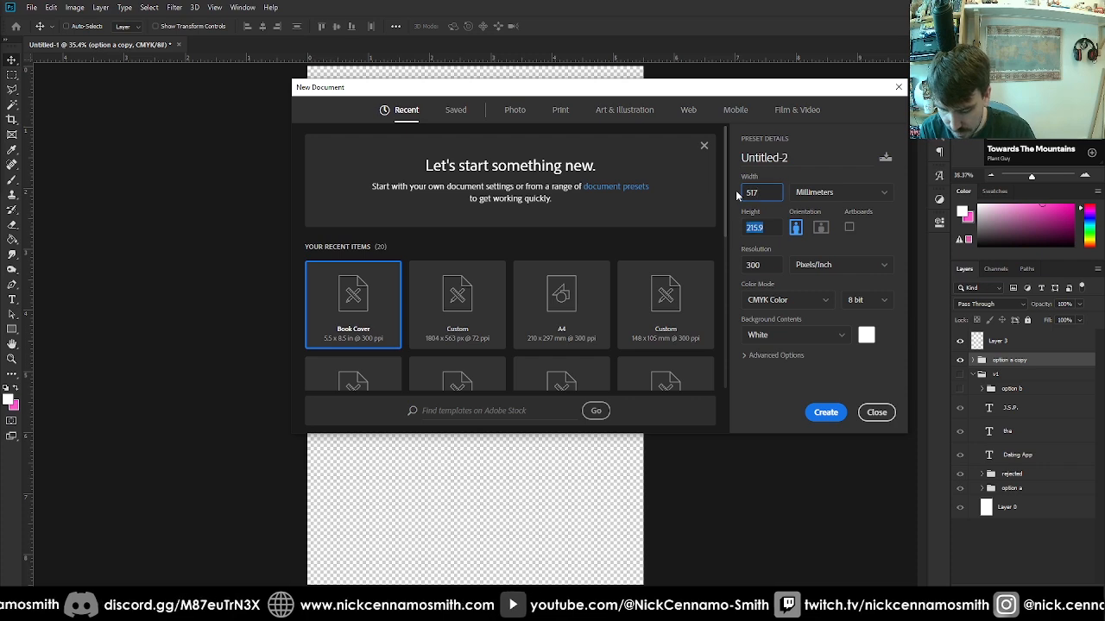
text(903.9)
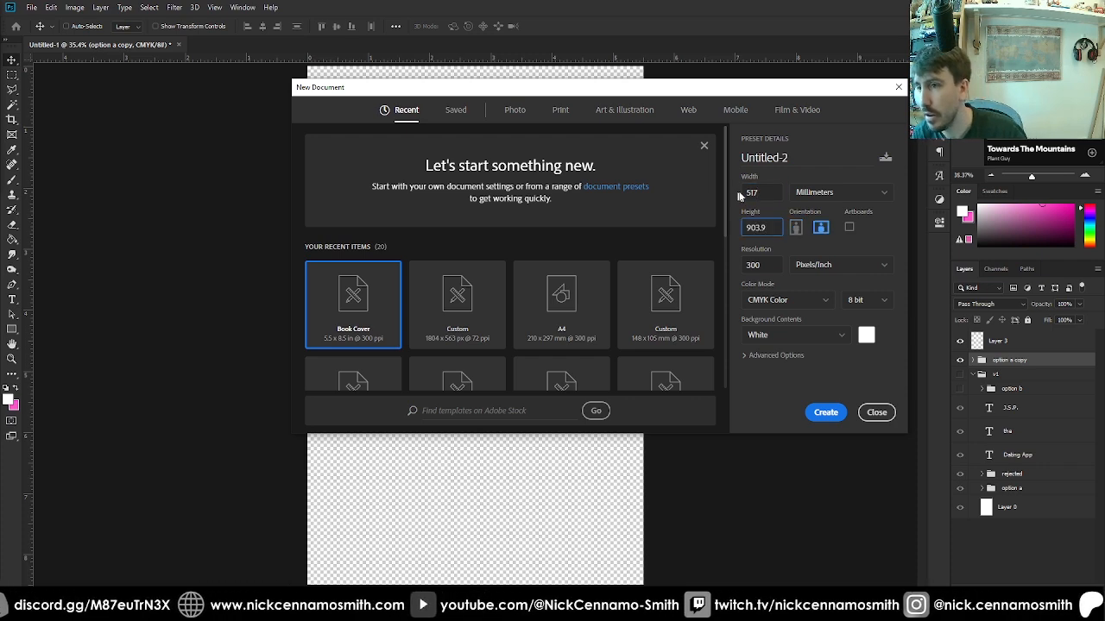
Set the new document to RGB Color at 72 pixels/inch and create it
click(781, 299)
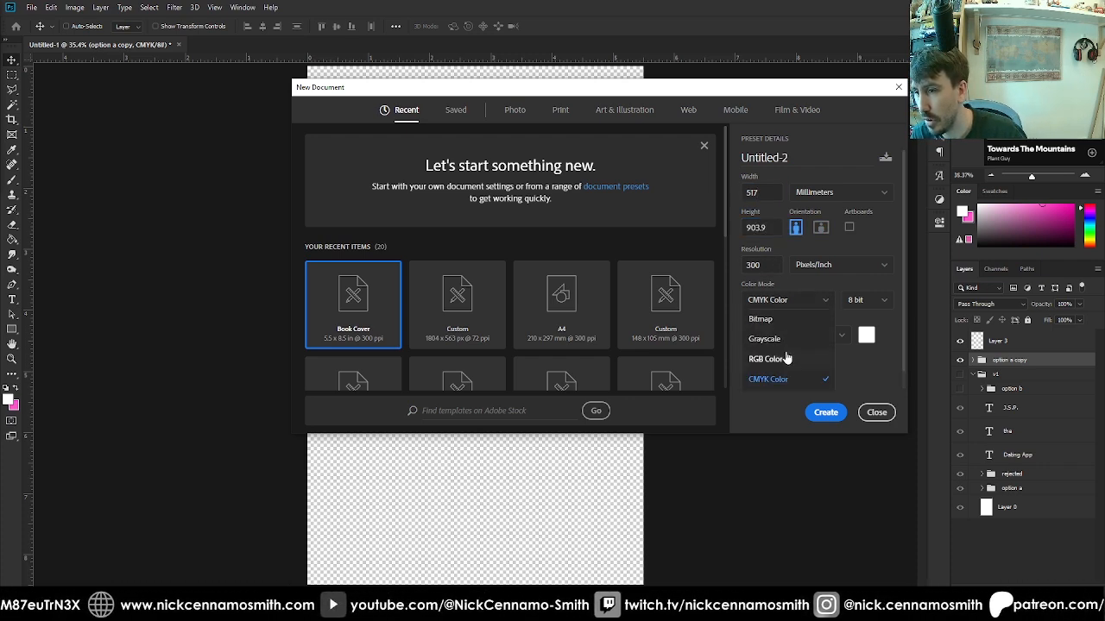
click(768, 358)
double_click(755, 264)
text(72)
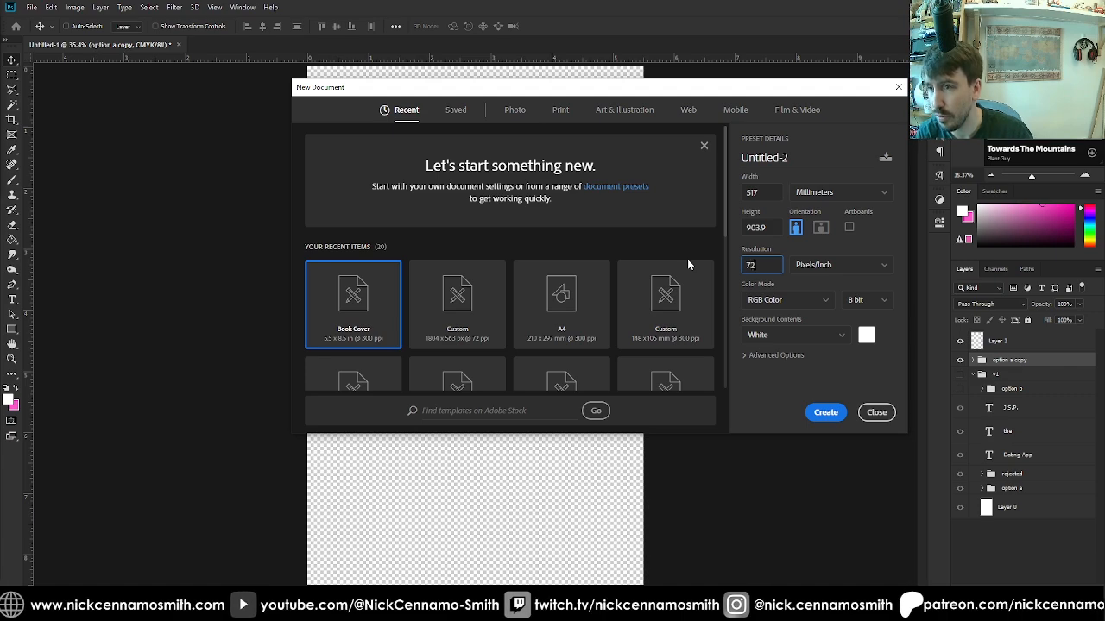
click(828, 415)
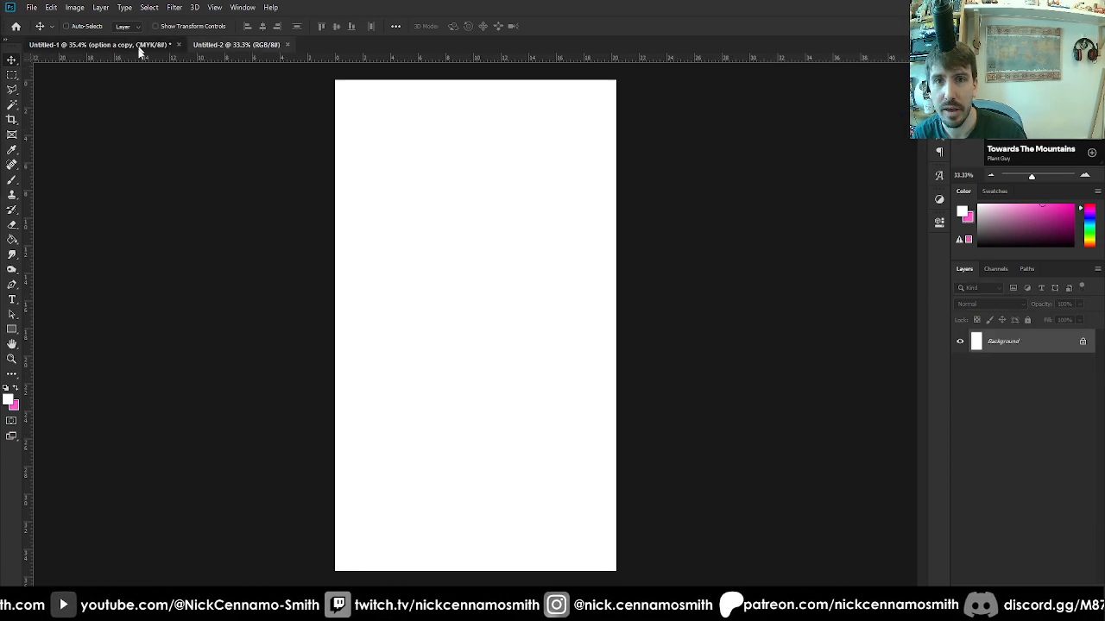
Duplicate the "option a copy" group from Untitled-1 into the Untitled-2 document
click(138, 47)
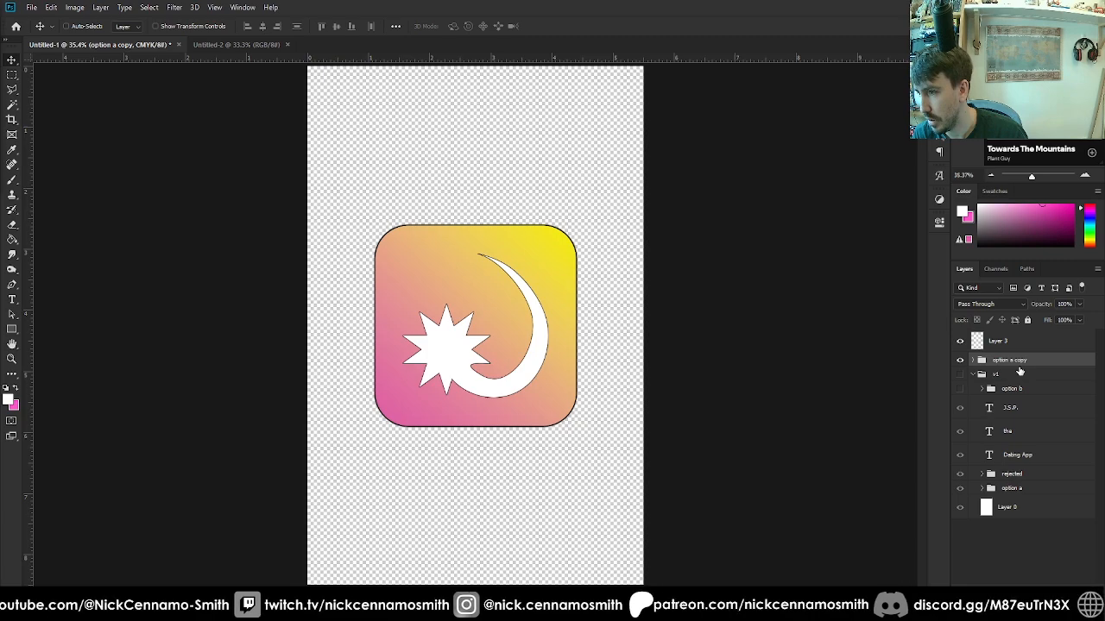
right_click(1006, 365)
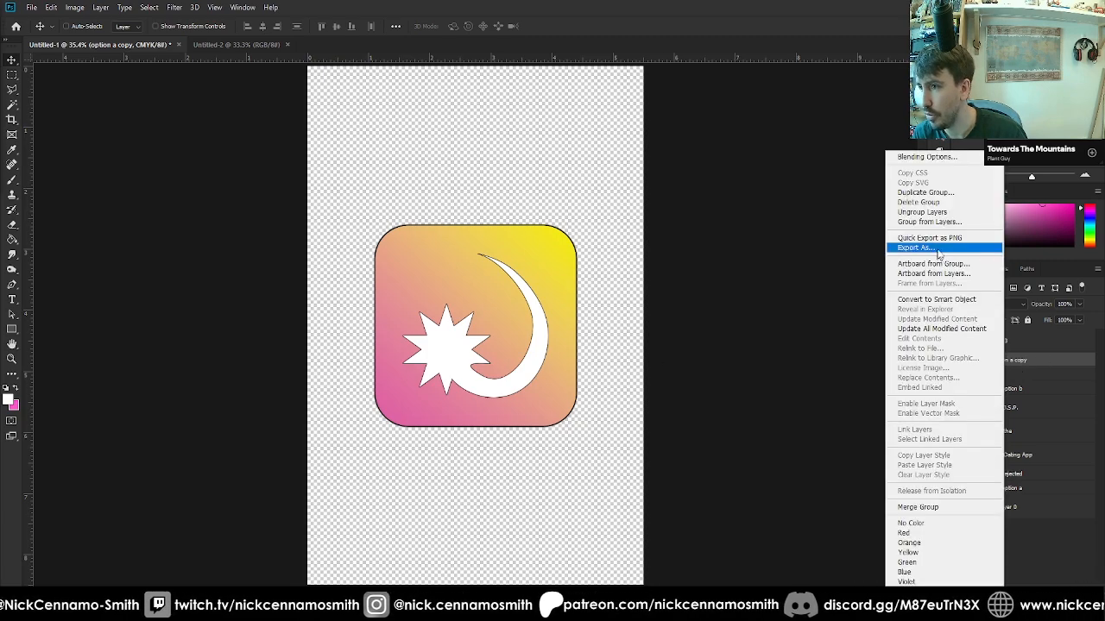
click(952, 193)
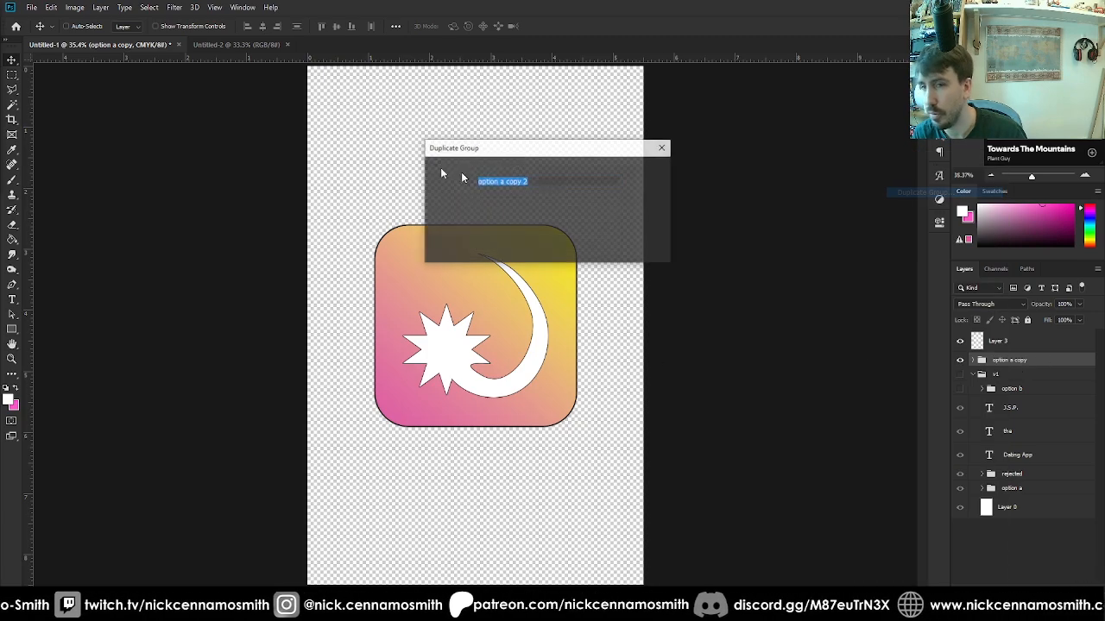
click(518, 212)
click(516, 233)
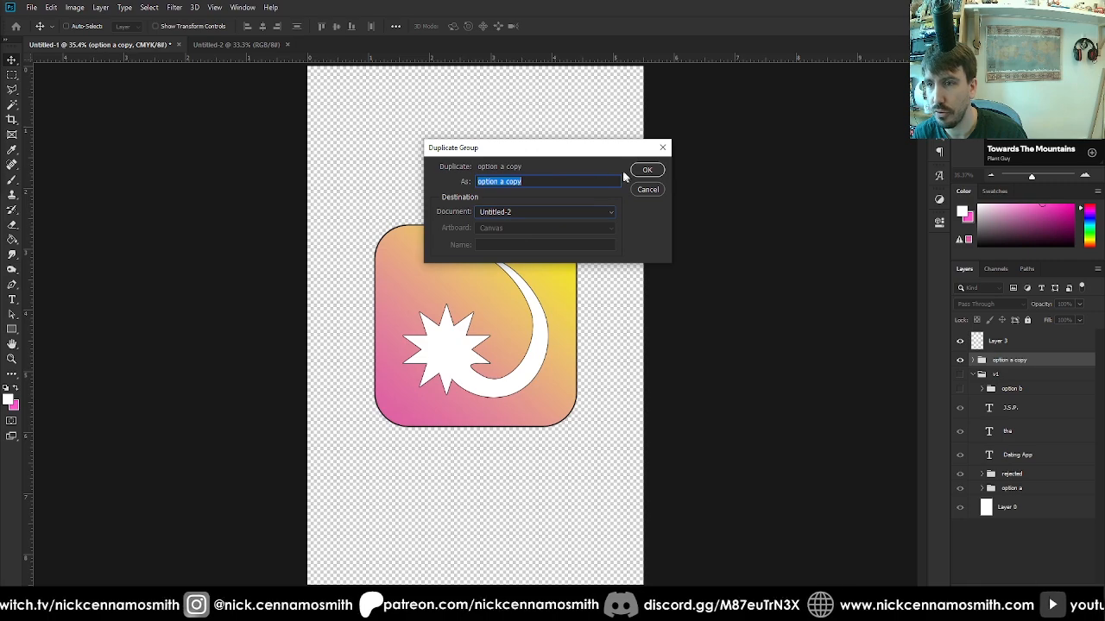
click(646, 170)
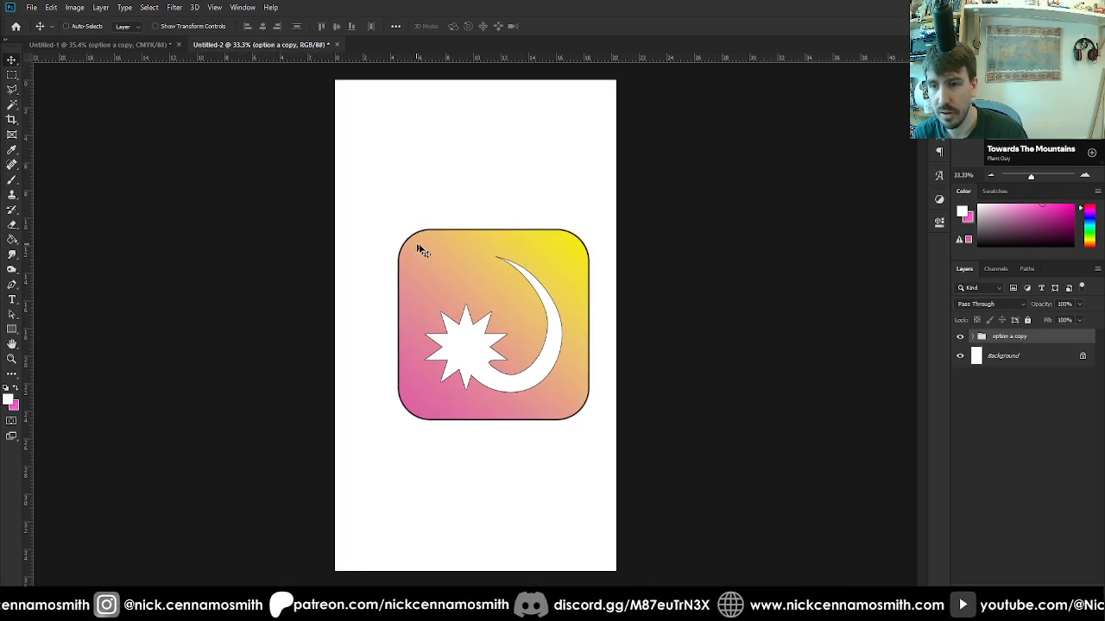
Centre the app icon group horizontally on the canvas and clear the selection
key(ctrl+a)
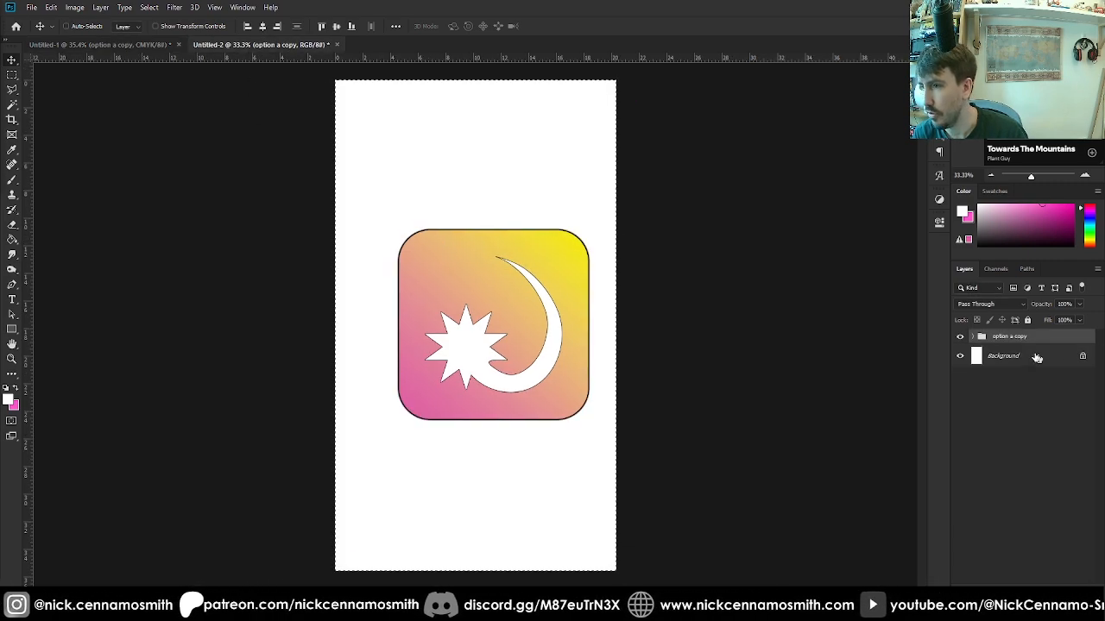
click(263, 27)
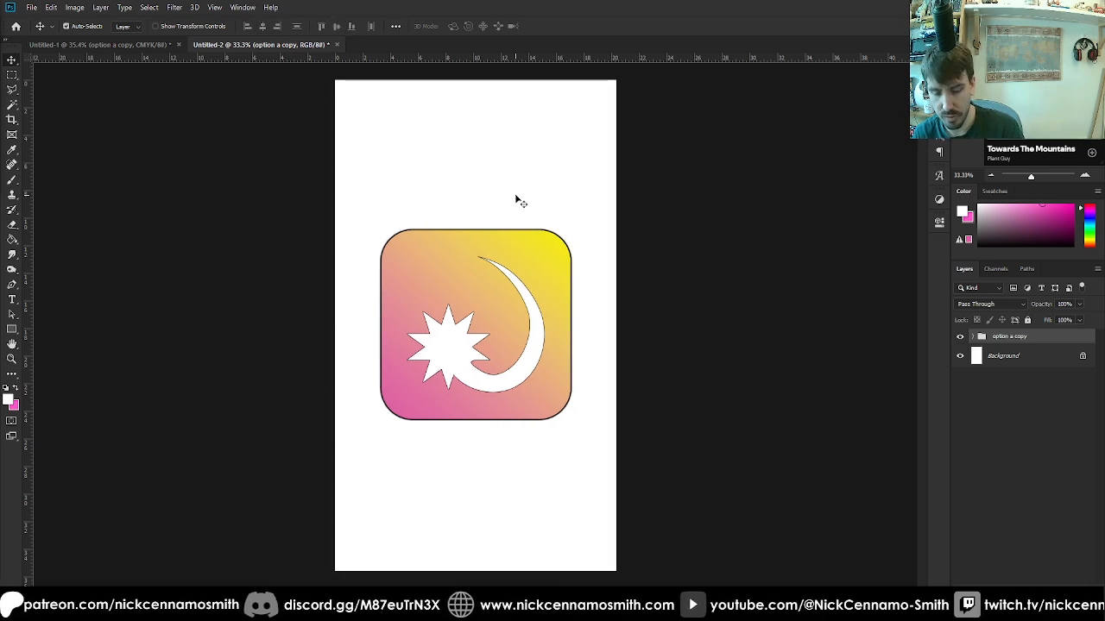
key(ctrl+d)
Scale the app icon group down proportionally around its centre to slightly under a third of the canvas width
key(ctrl+t)
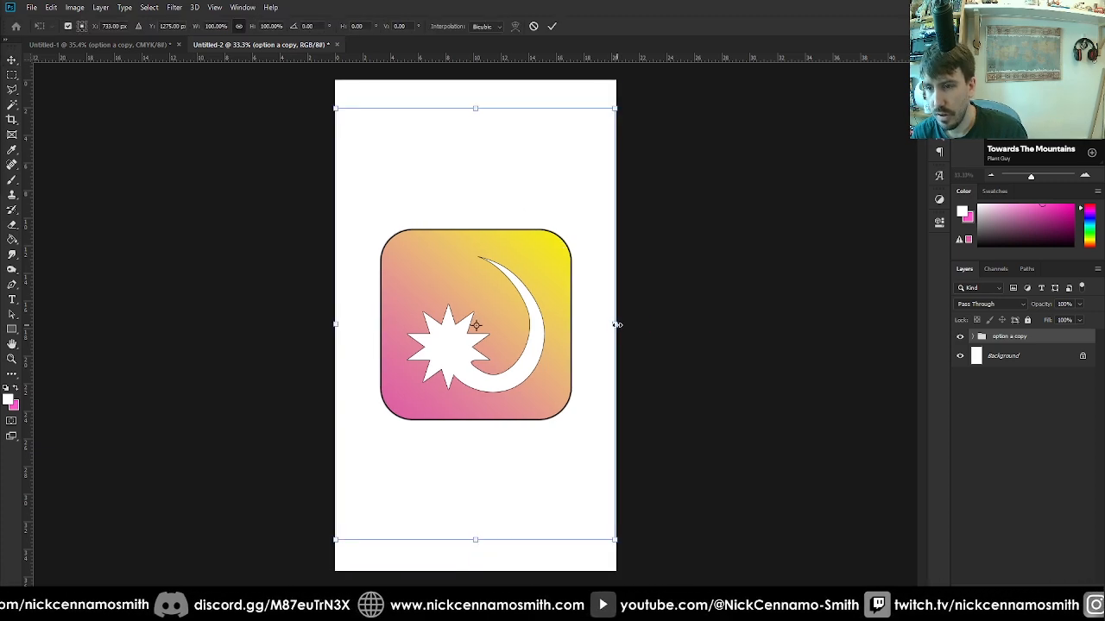
drag(617, 324, 567, 322)
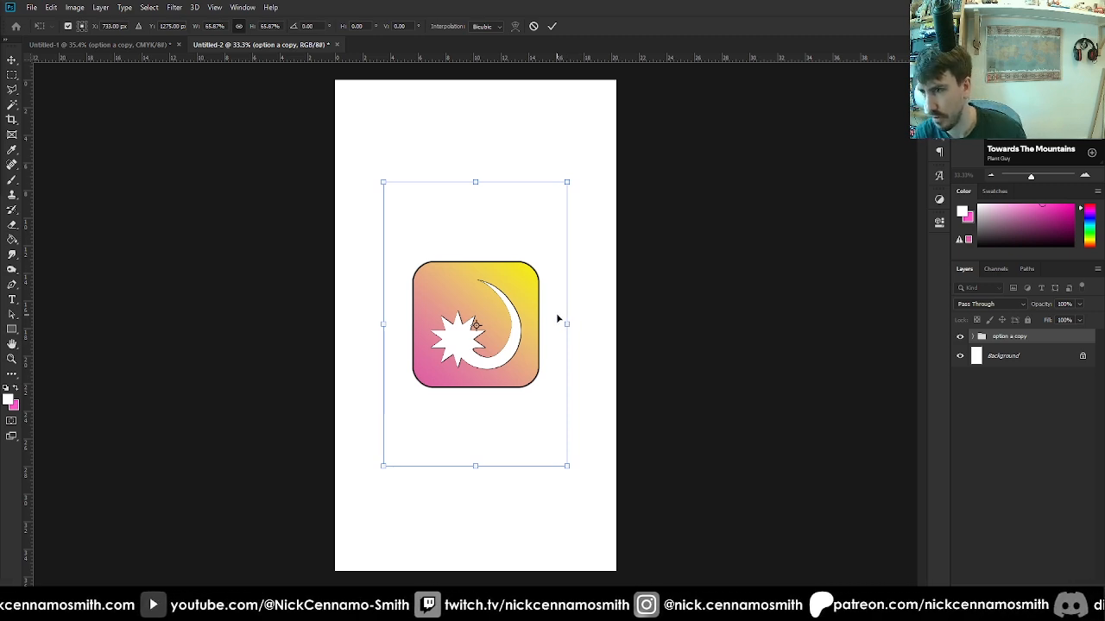
drag(566, 326, 534, 326)
key(Return)
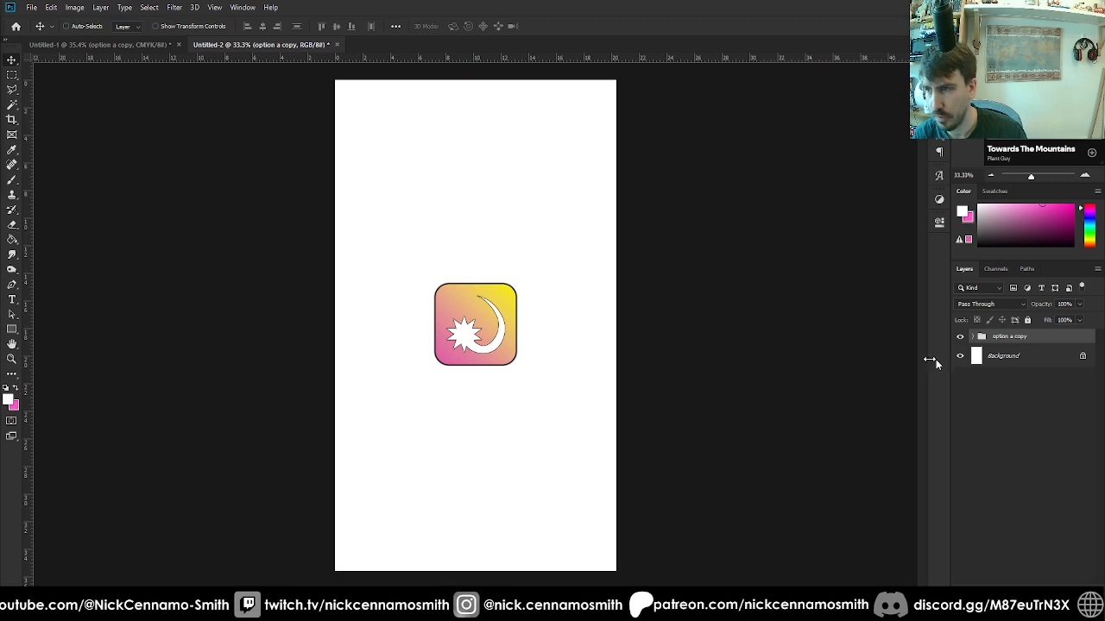
Merge the app icon group into a single layer and move the icon to the canvas's left edge
right_click(1027, 339)
click(1004, 507)
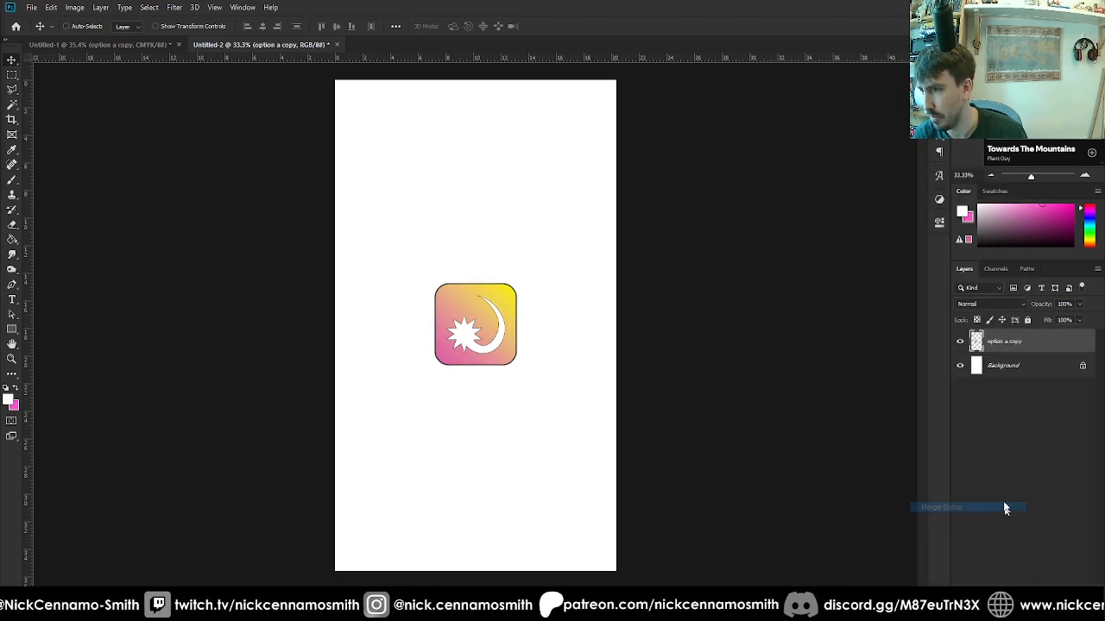
key(ctrl+t)
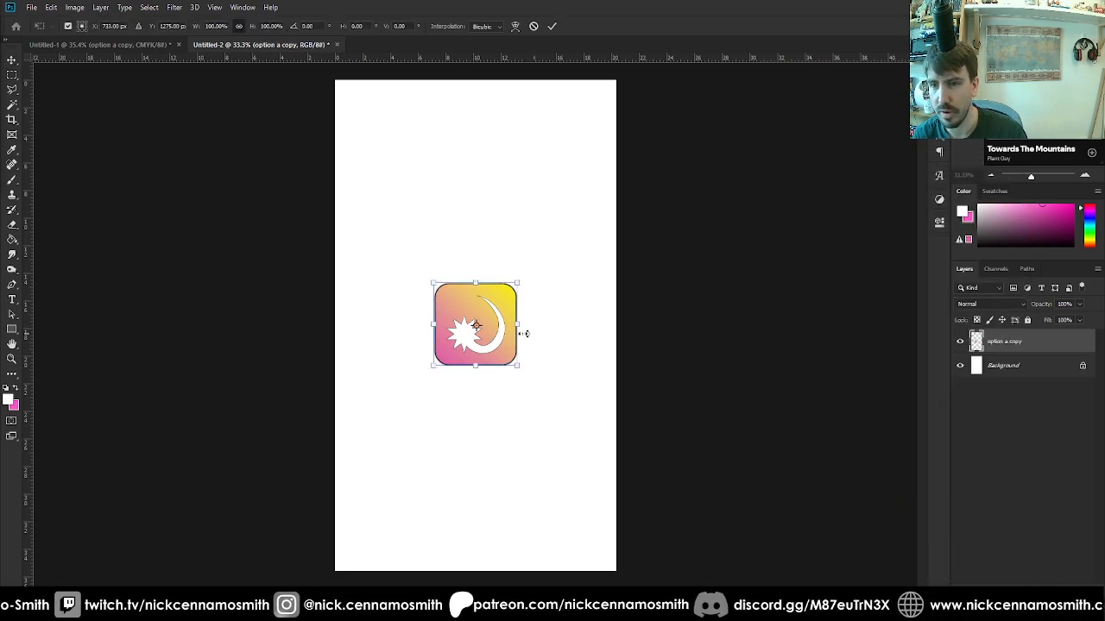
drag(491, 338, 393, 338)
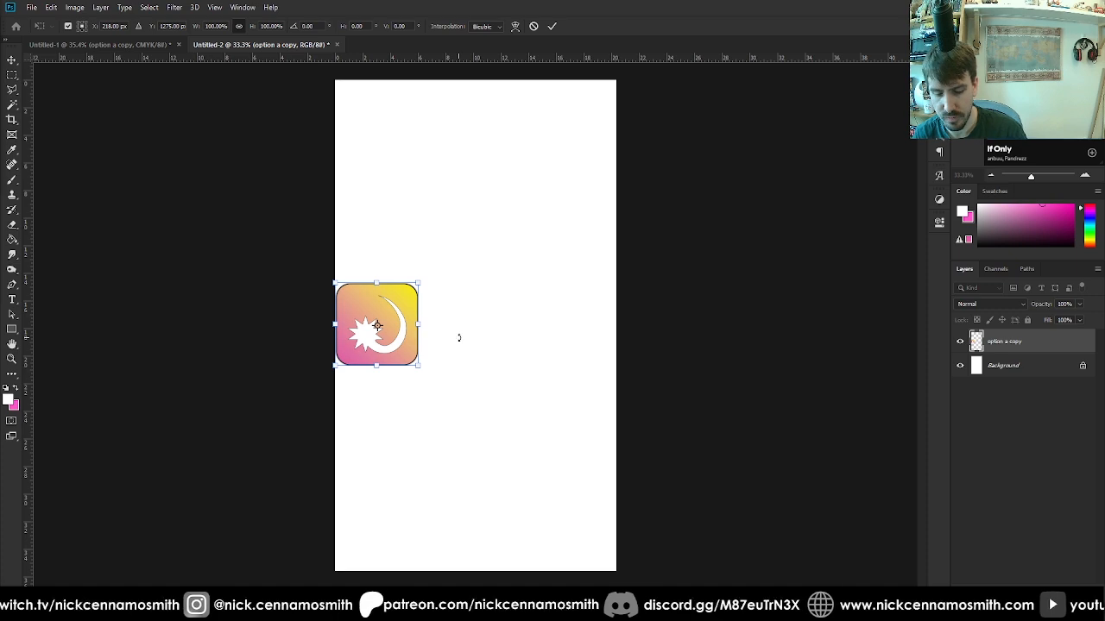
key(Return)
Duplicate the icon three times to form a row running off the canvas's right edge, and group all four icon layers
drag(387, 337, 609, 330)
key(ctrl+a)
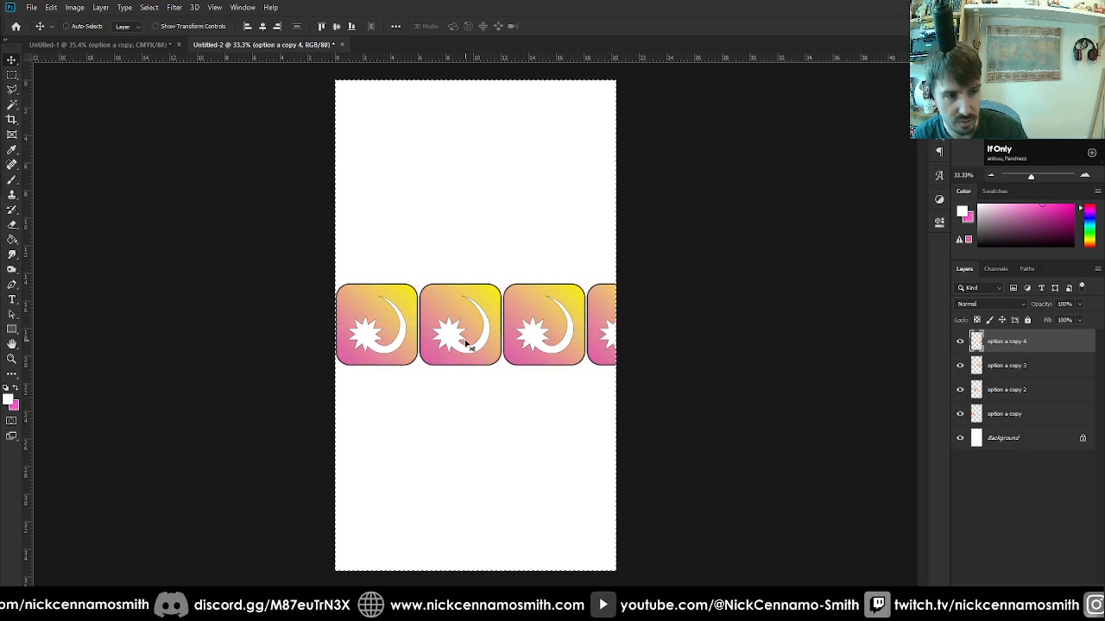
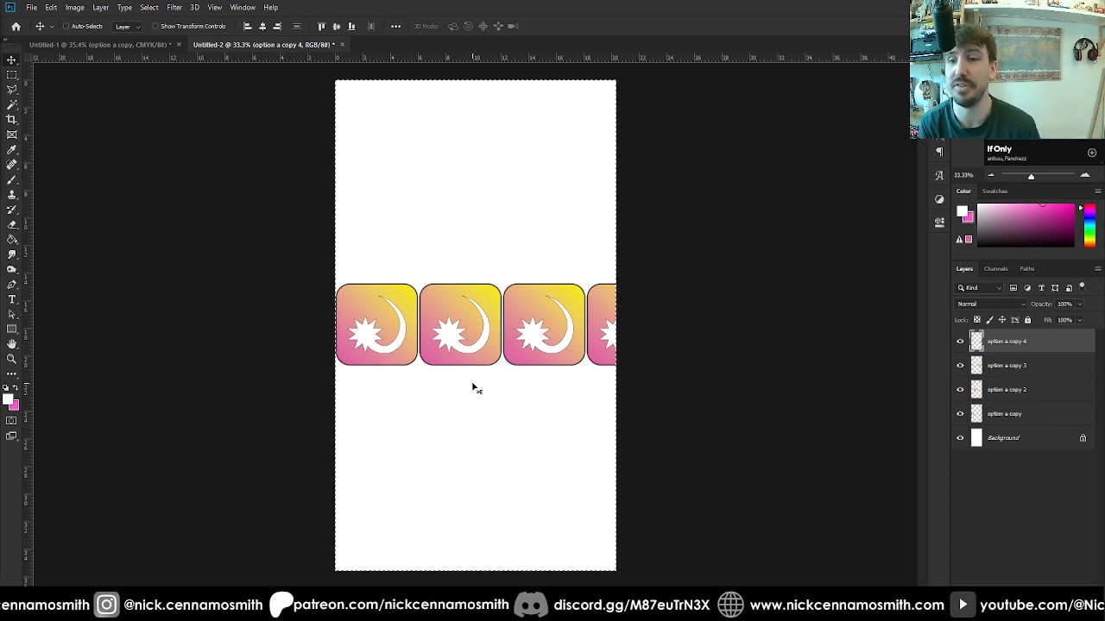
click(1052, 417)
shift+click(1052, 344)
key(ctrl+g)
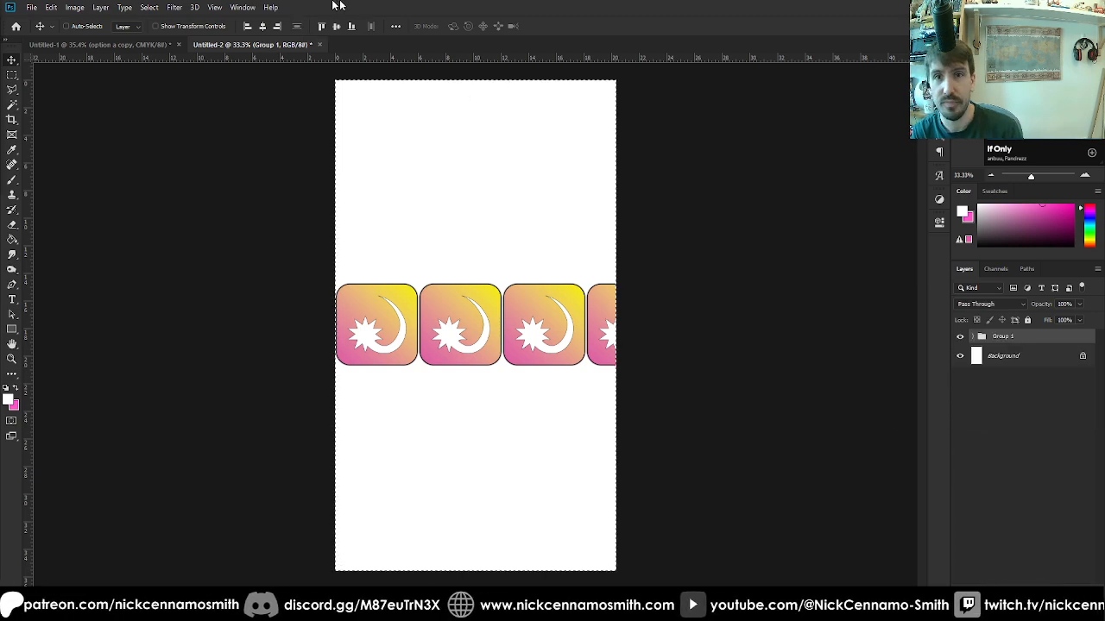
Centre the icon row group horizontally and scale it proportionally to about 84% so all four icons fit the canvas width
click(263, 26)
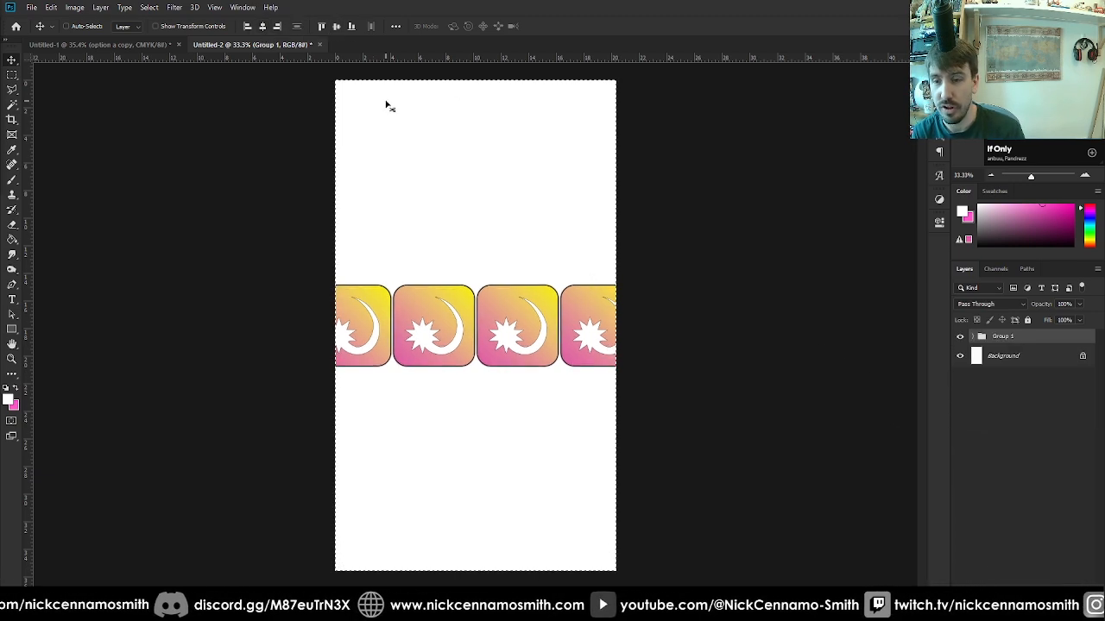
key(ctrl+t)
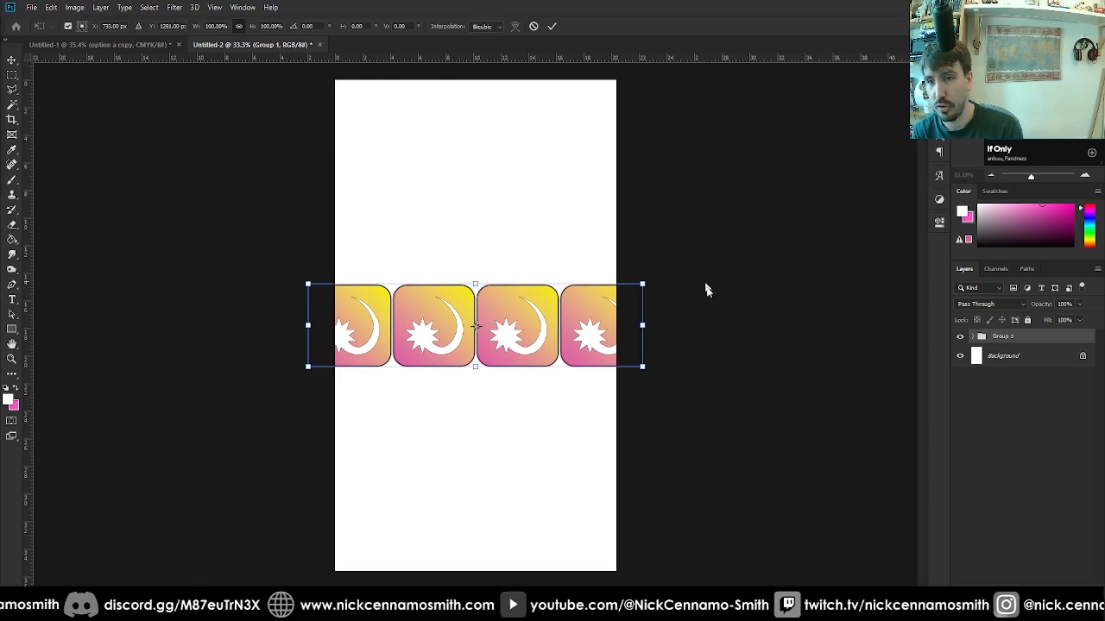
drag(646, 334, 623, 334)
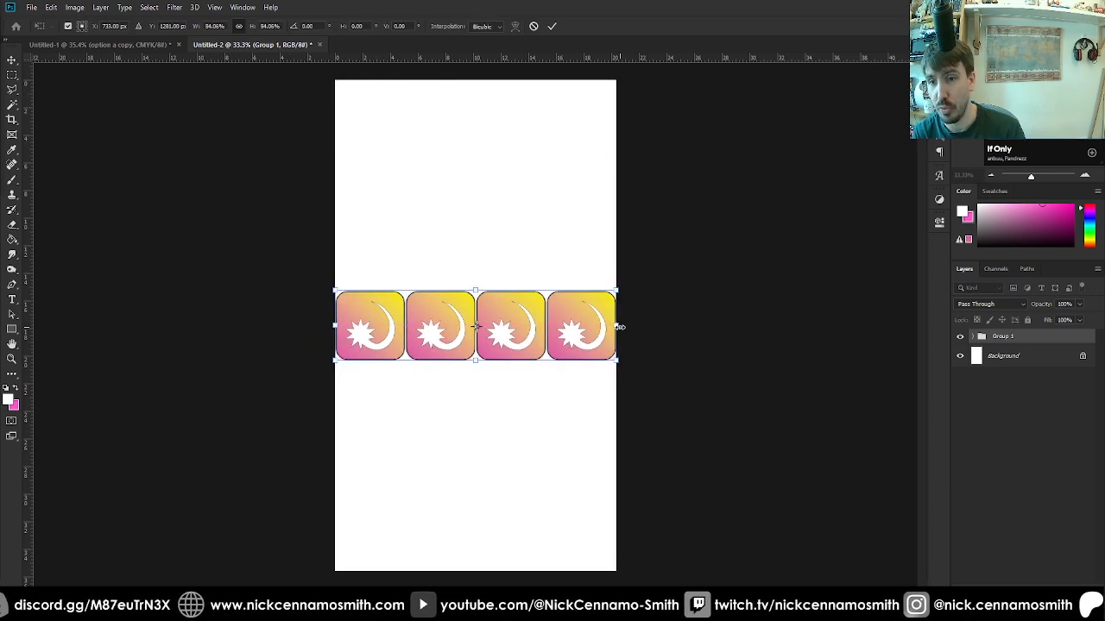
key(Return)
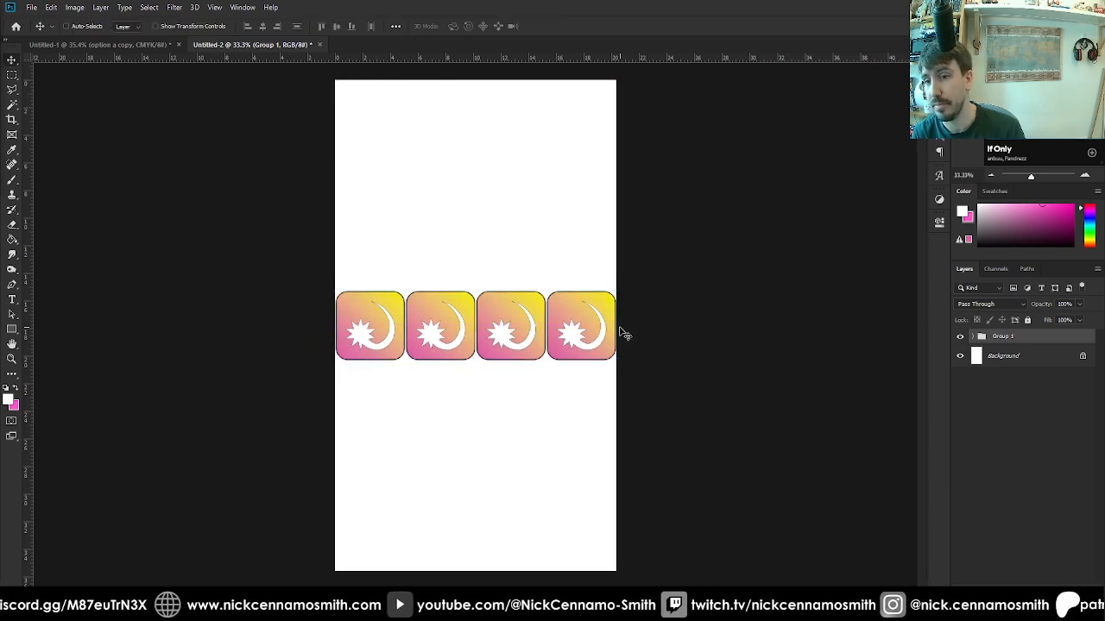
Duplicate the four icon layers inside Group 1 three times, stacking the copies above the original row up to the canvas's upper edge
click(972, 337)
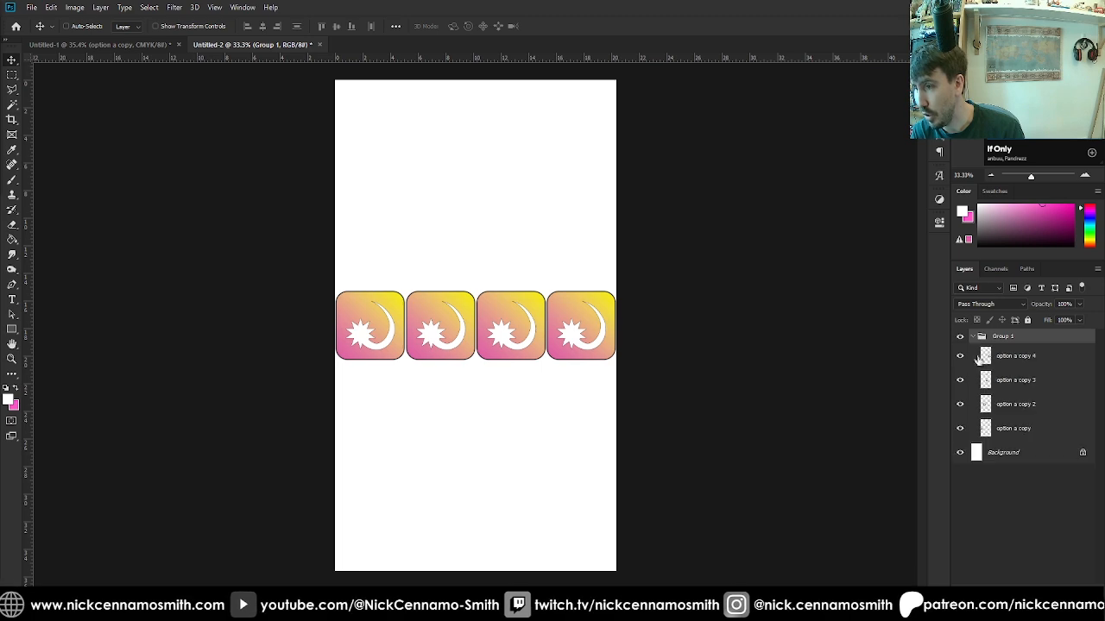
click(1016, 355)
shift+click(1014, 428)
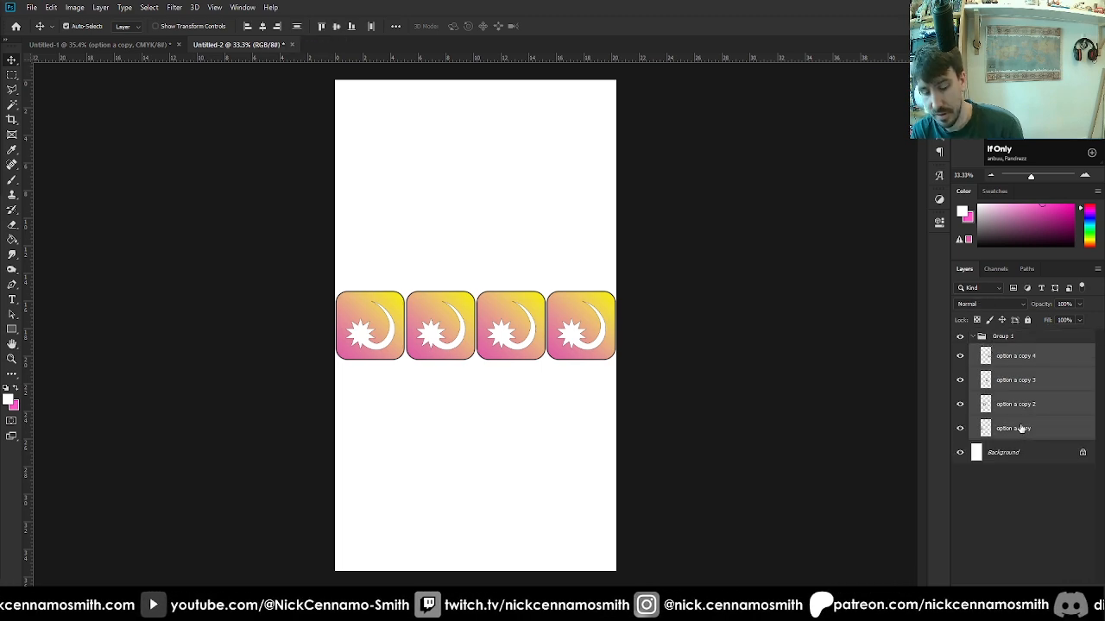
key(ctrl+j)
drag(567, 358, 509, 119)
key(ctrl+j)
key(ctrl+j)
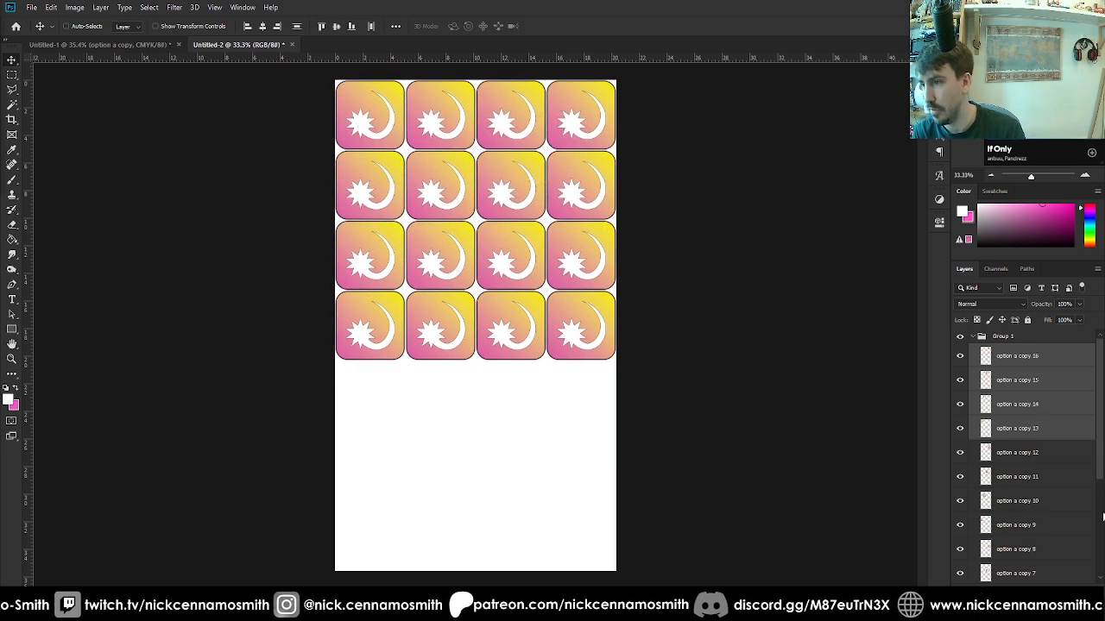
scroll(1041, 477, down, 3)
scroll(1041, 477, down, 2)
shift+click(1031, 547)
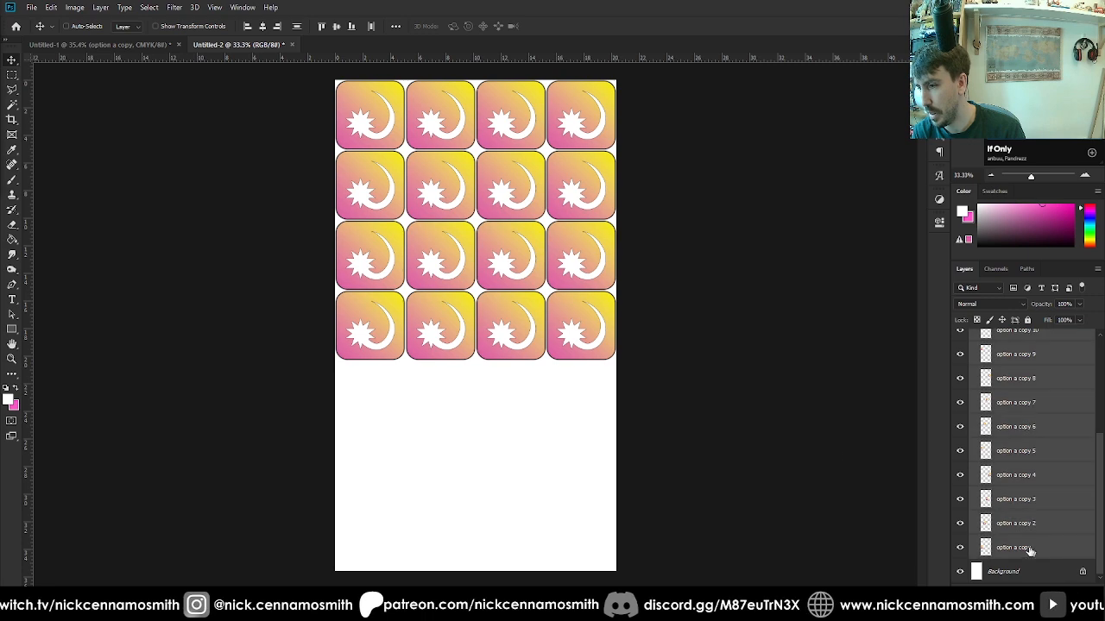
drag(519, 281, 530, 389)
key(ctrl+z)
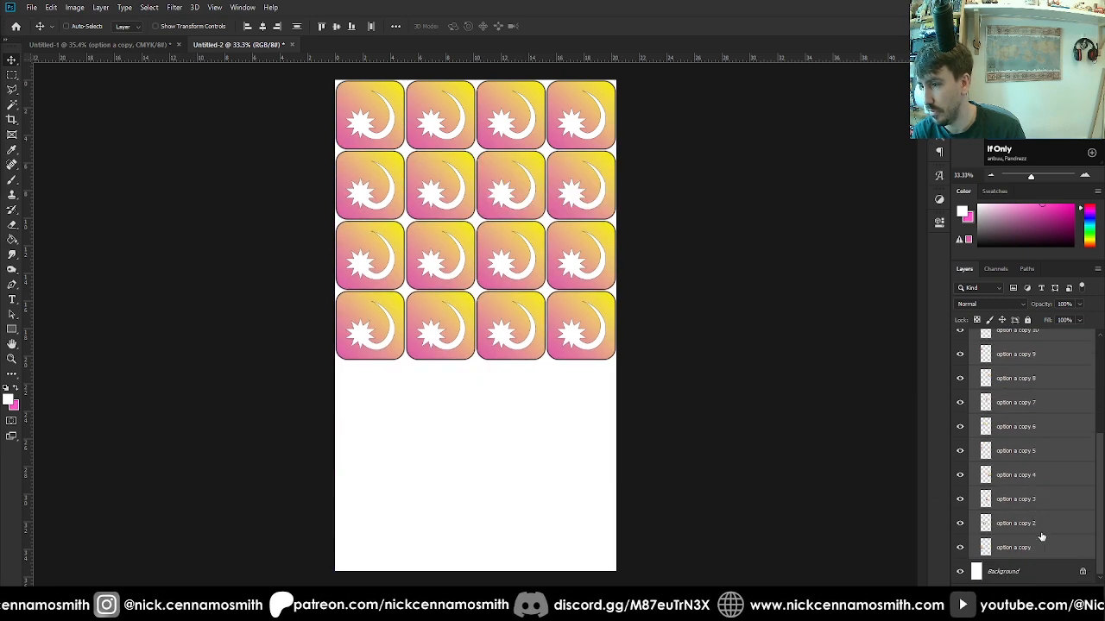
Select all sixteen icon layers and move the grid straight down, leaving room for two more rows above it
click(1045, 544)
scroll(1044, 535, up, 5)
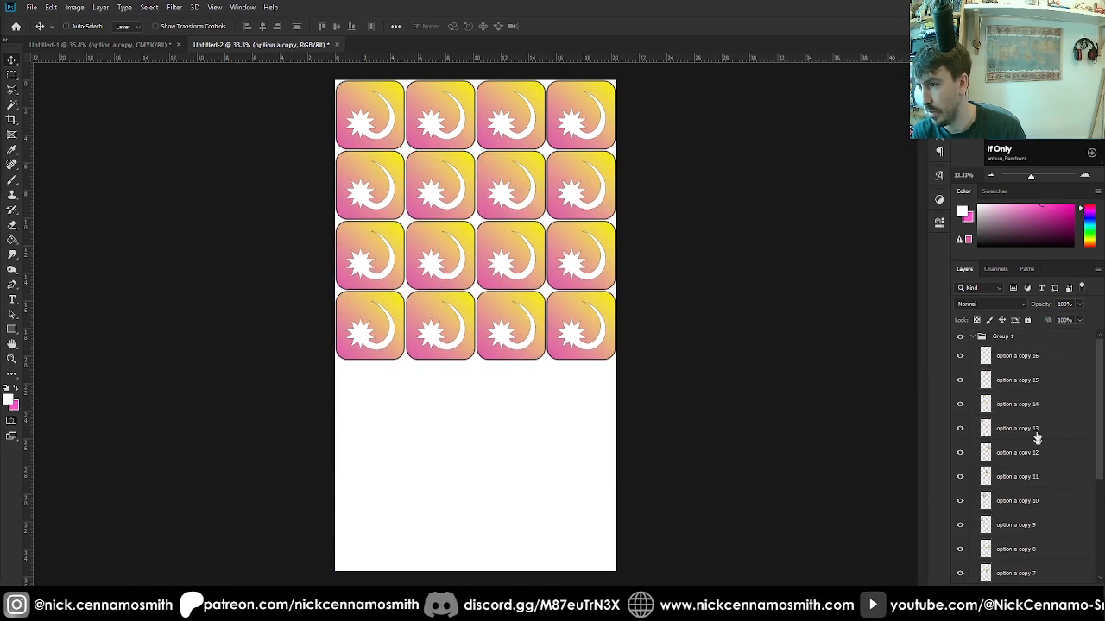
click(1035, 345)
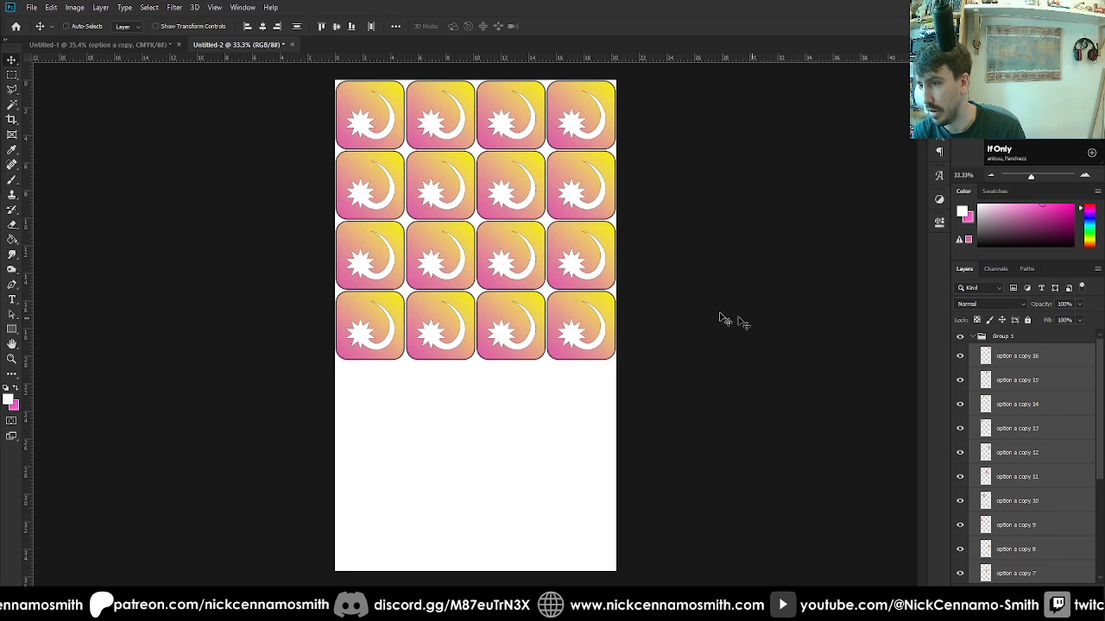
drag(720, 316, 568, 434)
Duplicate the uppermost icon row twice and stack the copies above it as the fifth and sixth rows, with matching gaps
click(1011, 365)
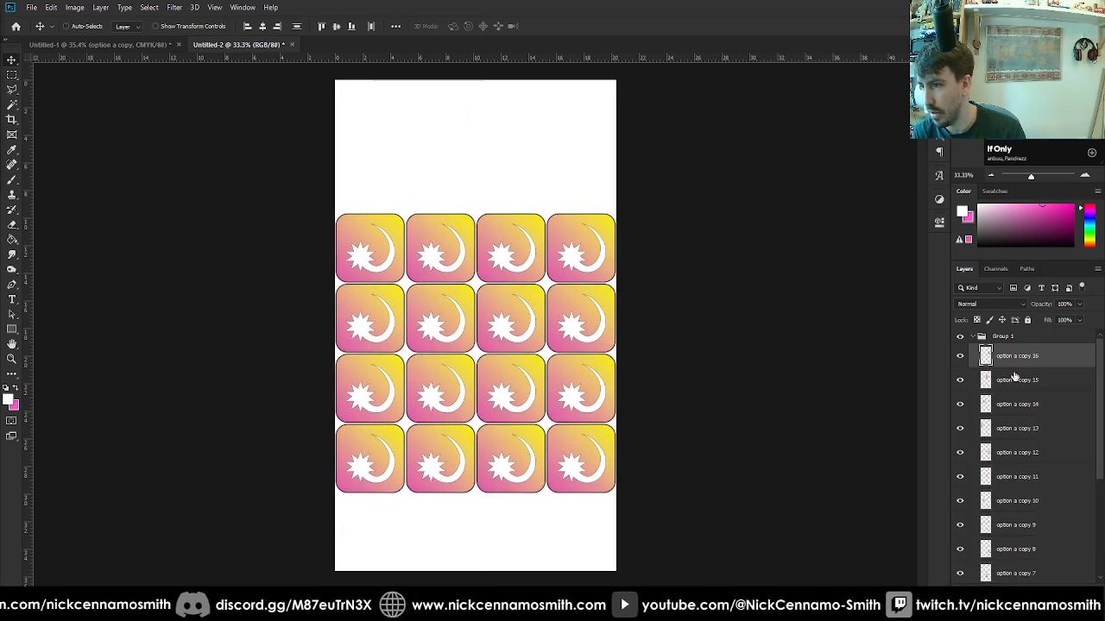
shift+click(1029, 429)
key(ctrl+j)
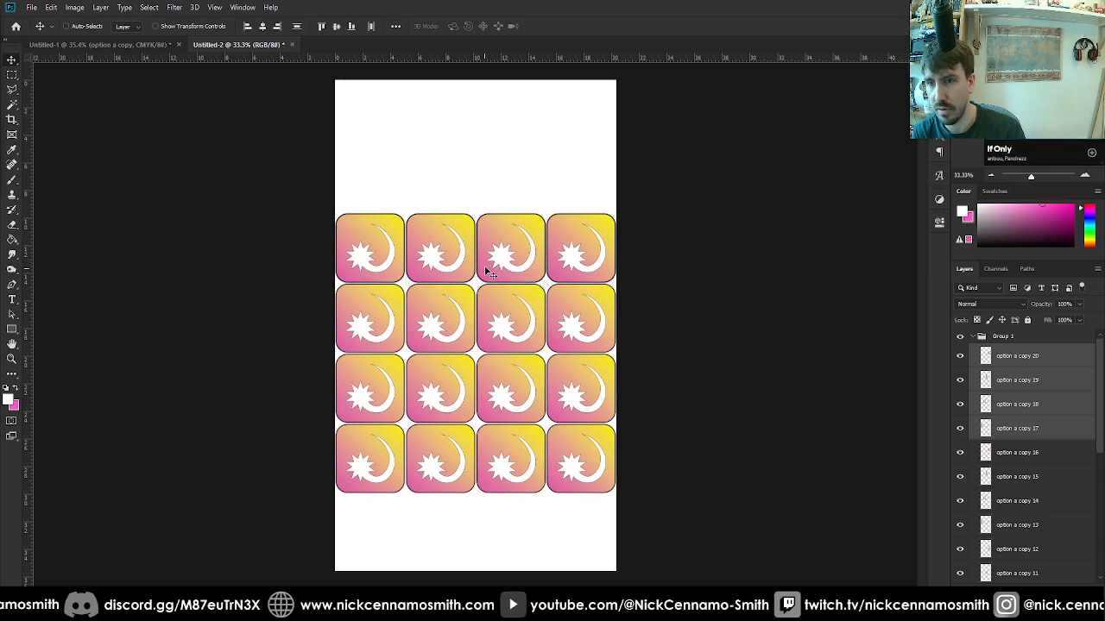
drag(491, 274, 488, 208)
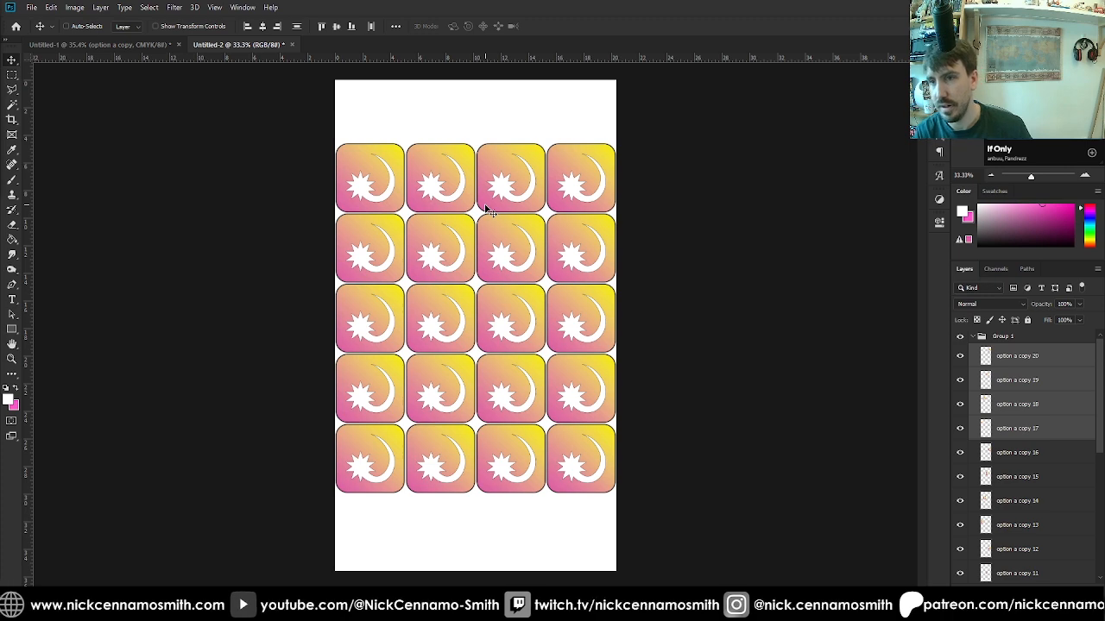
key(ctrl+j)
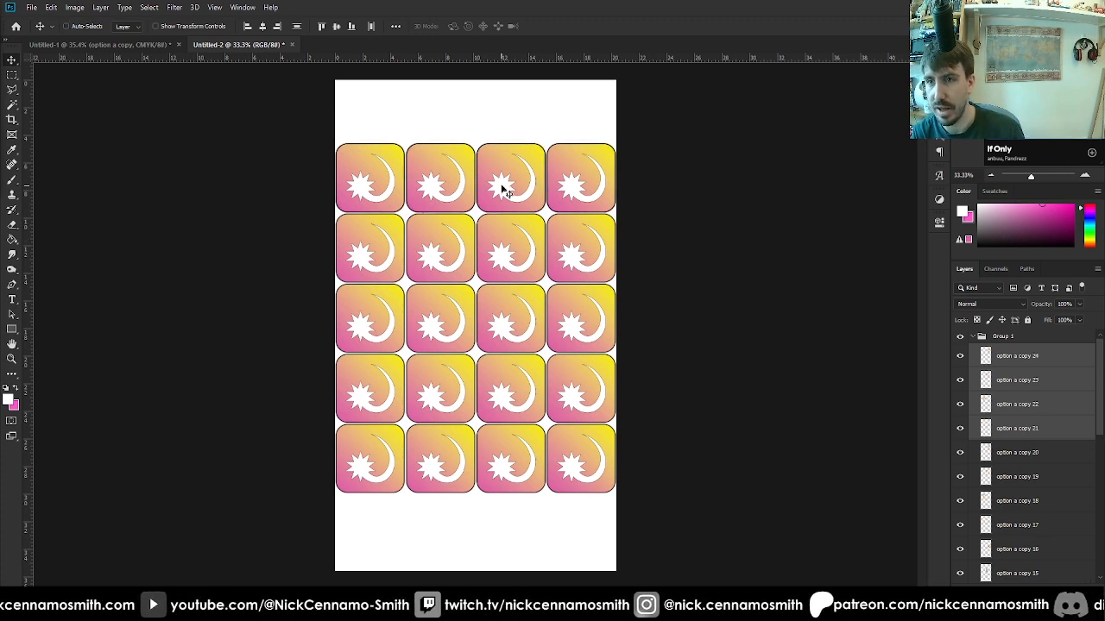
drag(504, 188, 503, 117)
Collapse and select the whole icon group, centre it vertically on the canvas and clear the selection
scroll(1056, 432, down, 3)
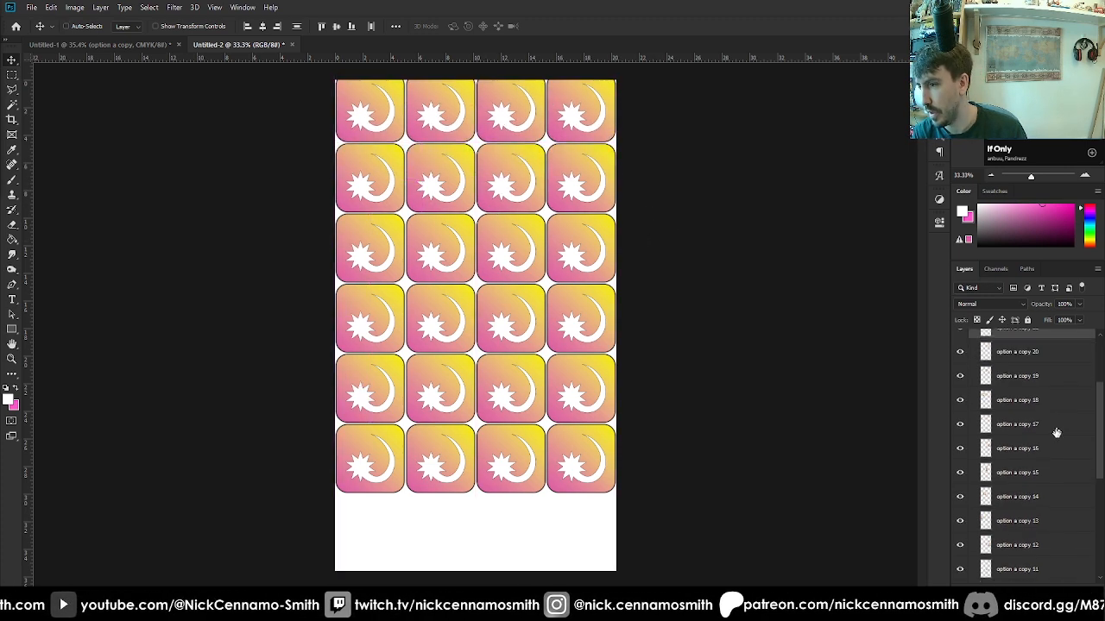
scroll(1056, 432, down, 5)
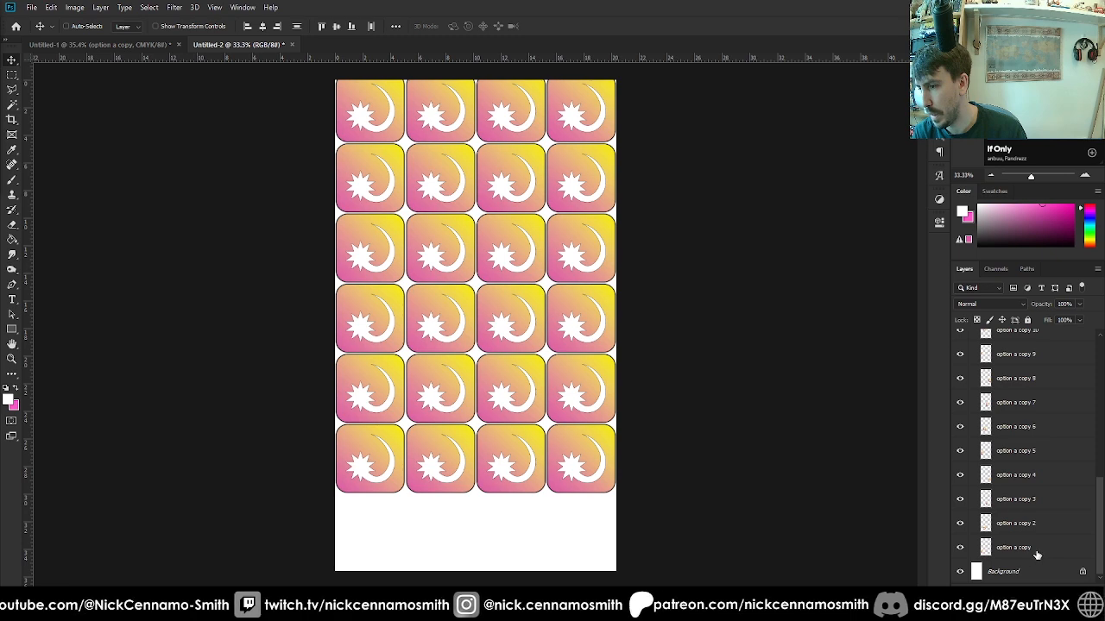
shift+click(1037, 553)
scroll(1018, 517, up, 8)
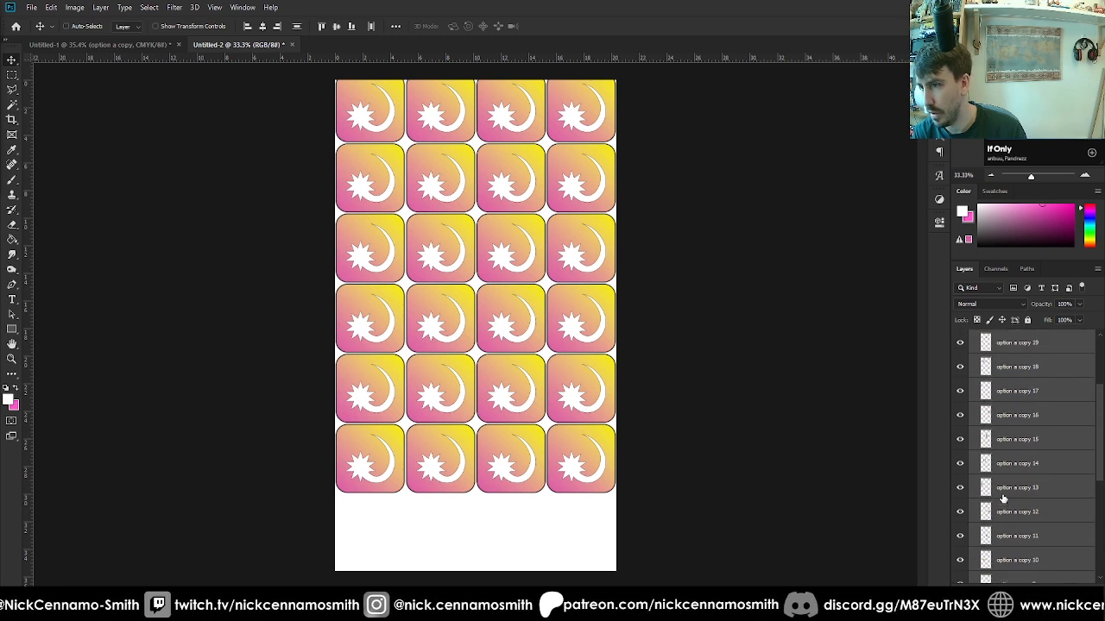
click(971, 337)
click(1003, 337)
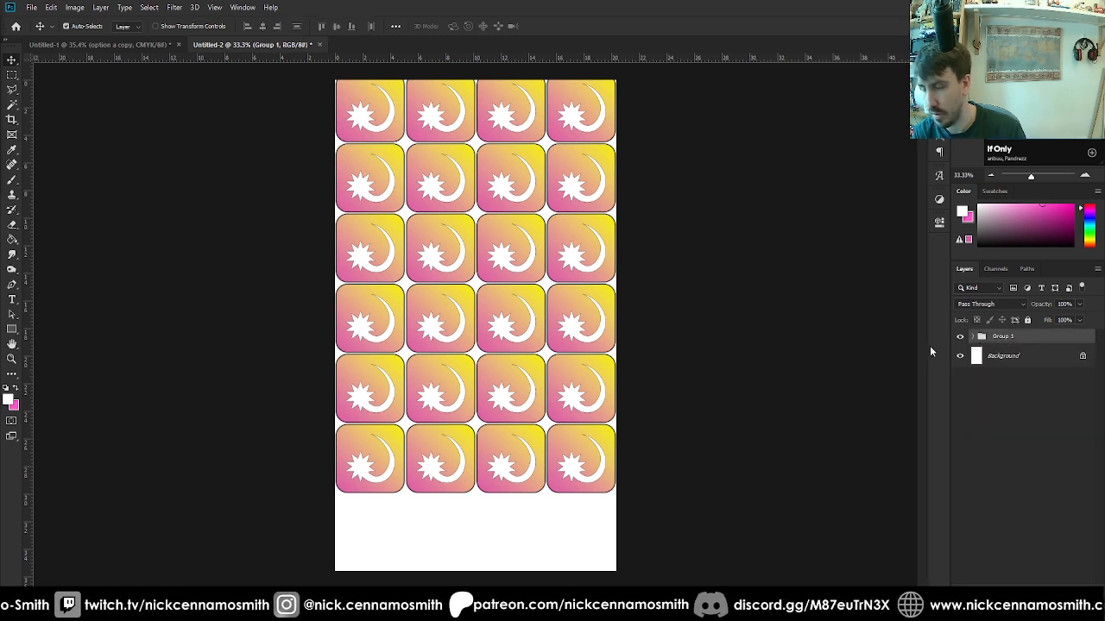
key(ctrl+a)
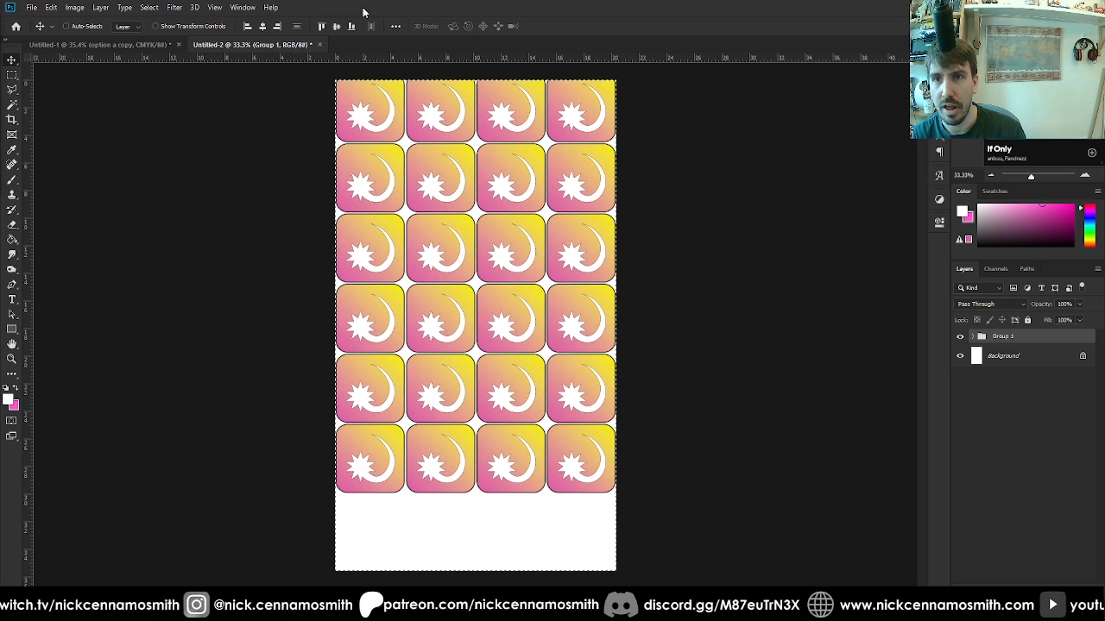
click(336, 26)
key(ctrl+d)
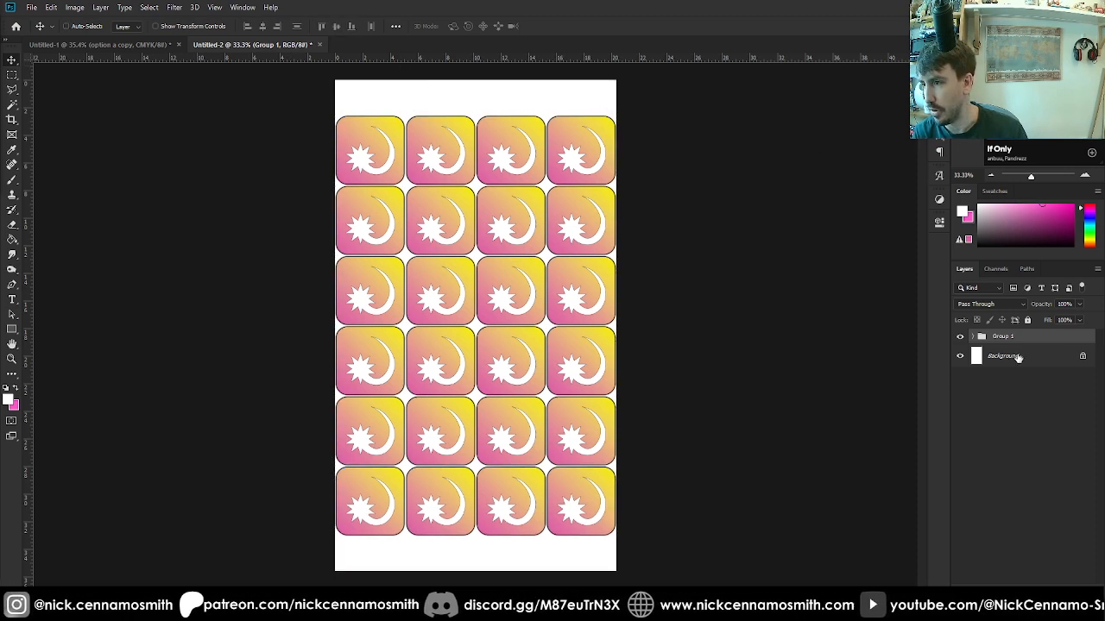
Expand Group 1 and select its topmost icon layer, option a copy 24
click(972, 335)
click(1011, 358)
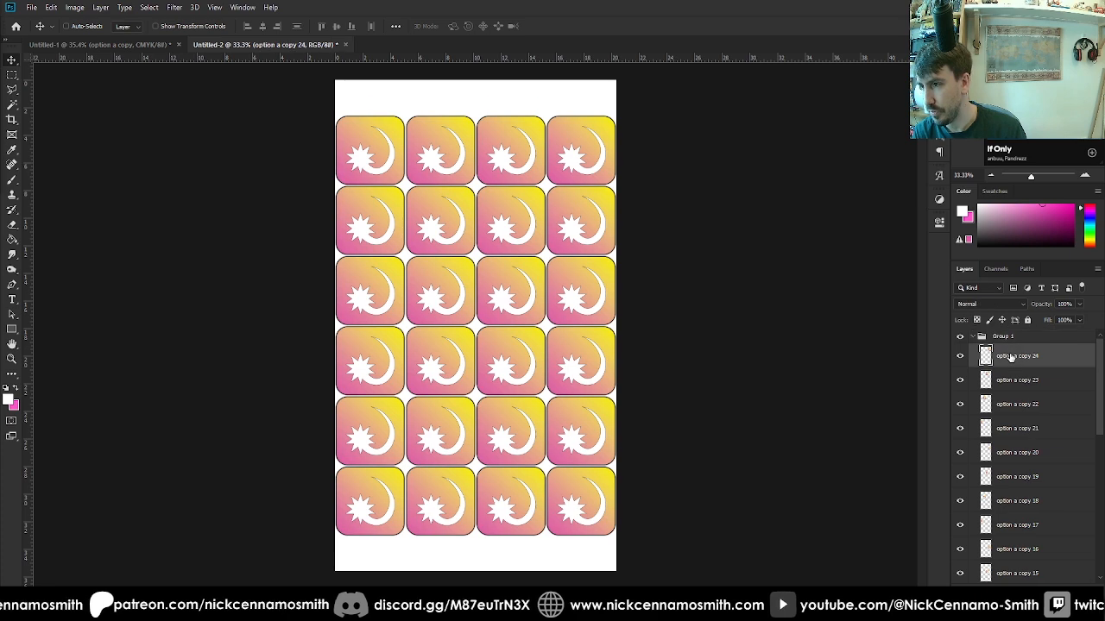
key(t)
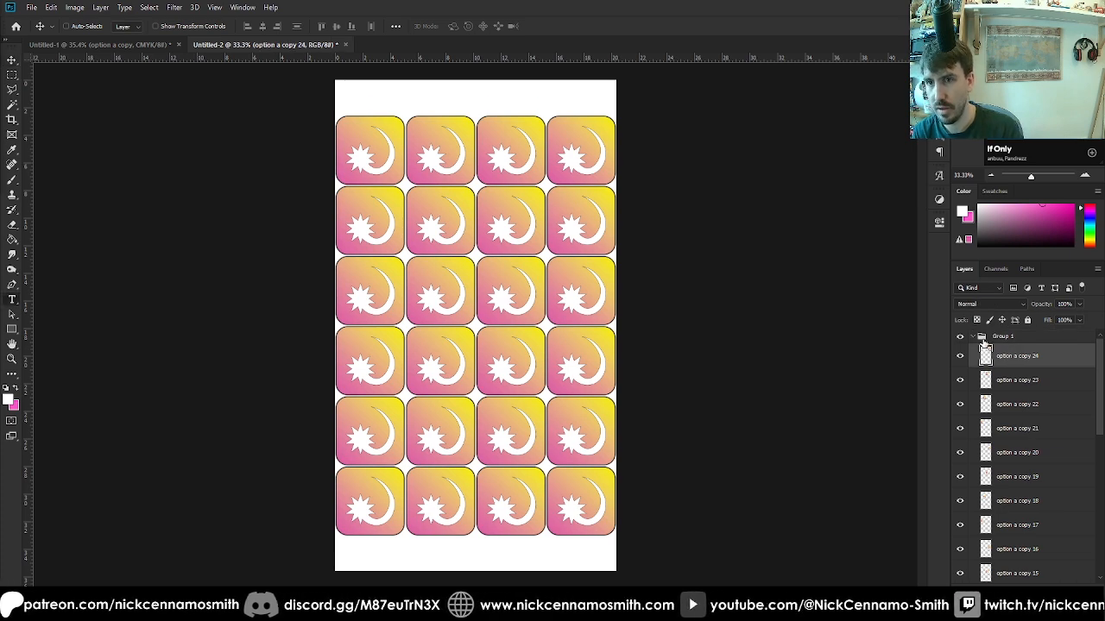
key(ctrl+t)
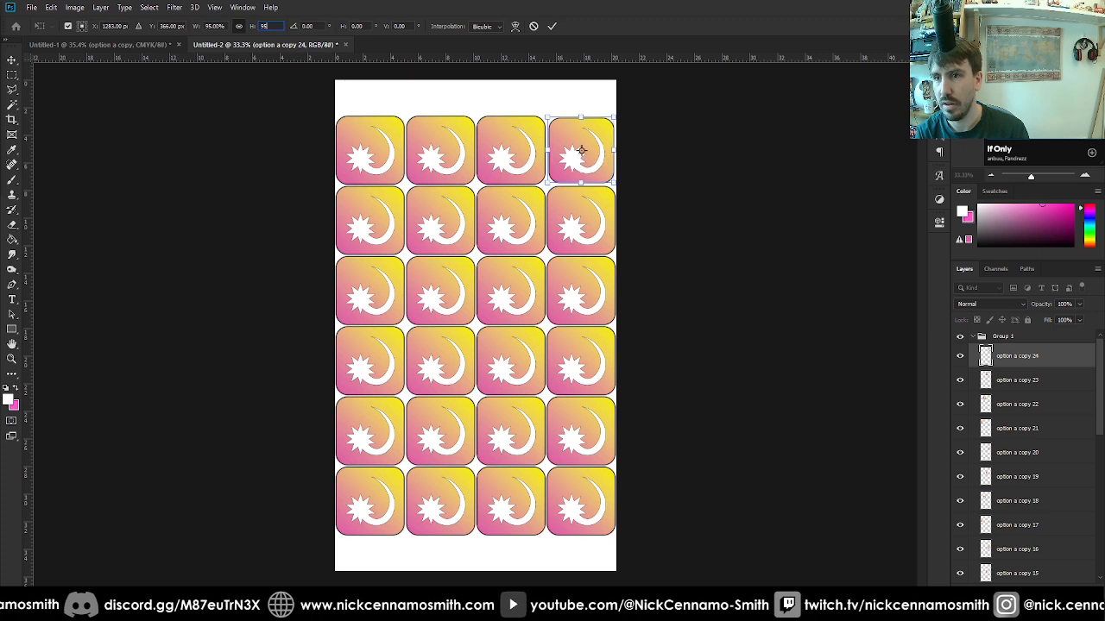
key(Escape)
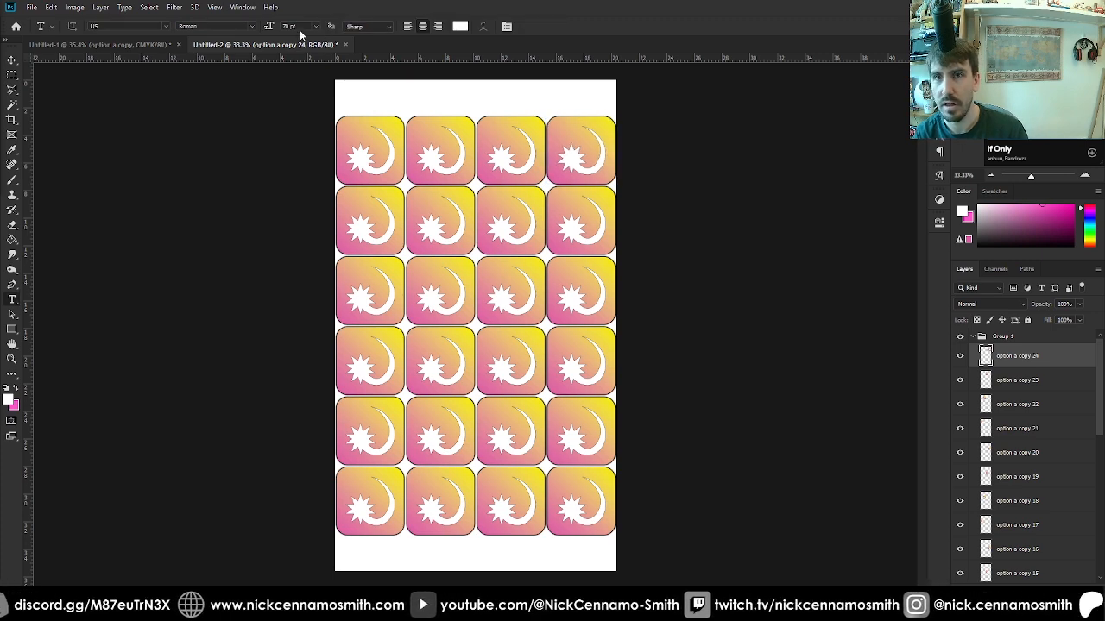
key(ctrl+t)
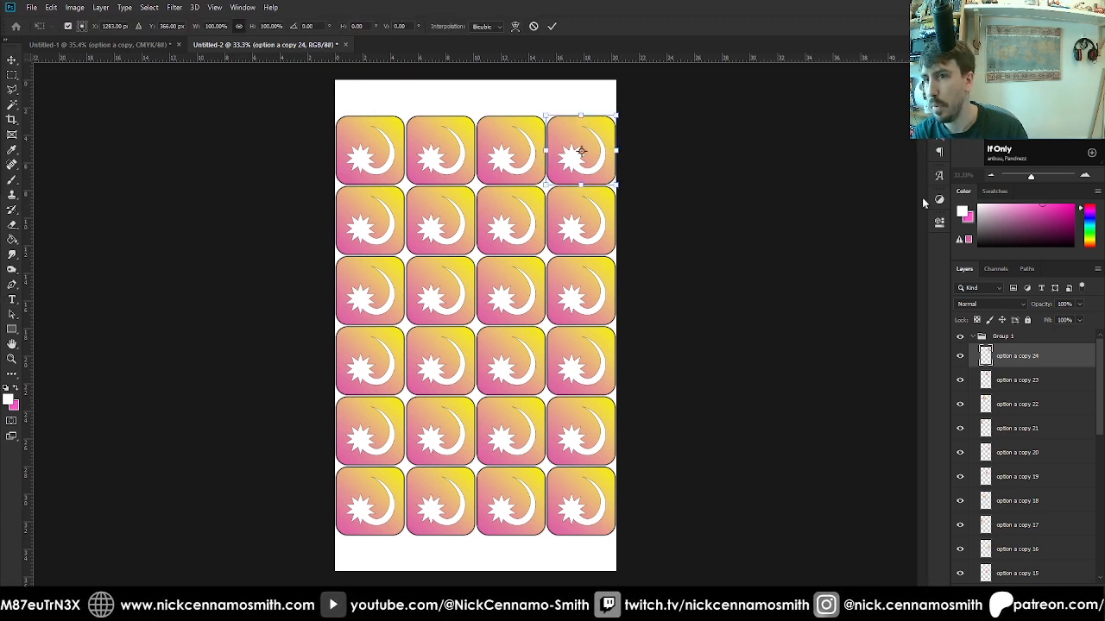
Create a new action named 90% in the Default Actions set and start recording it
click(939, 57)
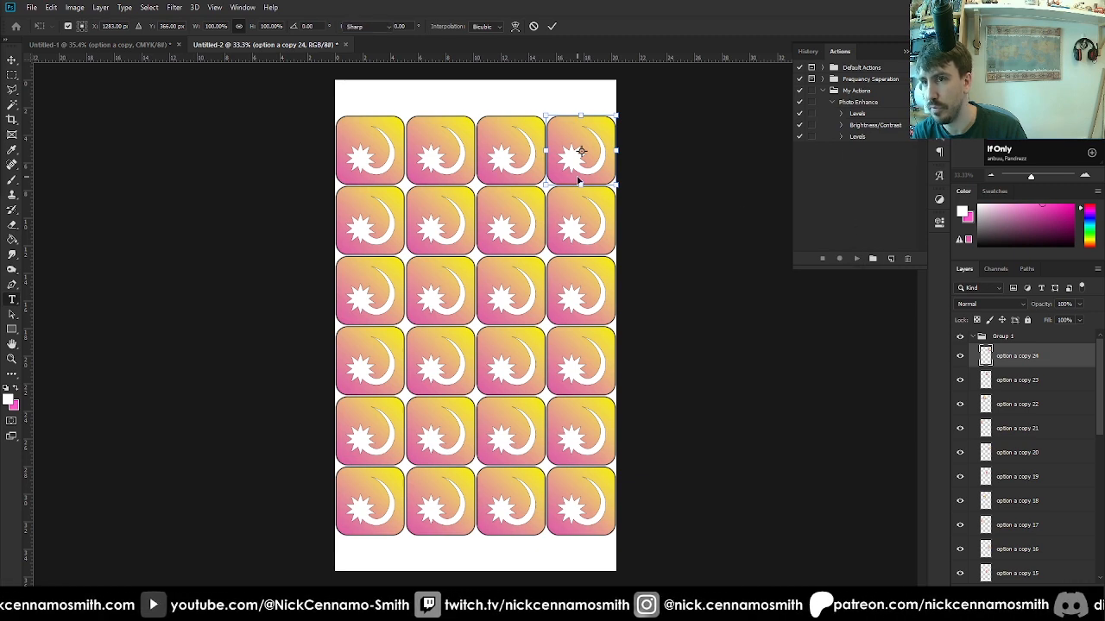
key(Escape)
click(891, 259)
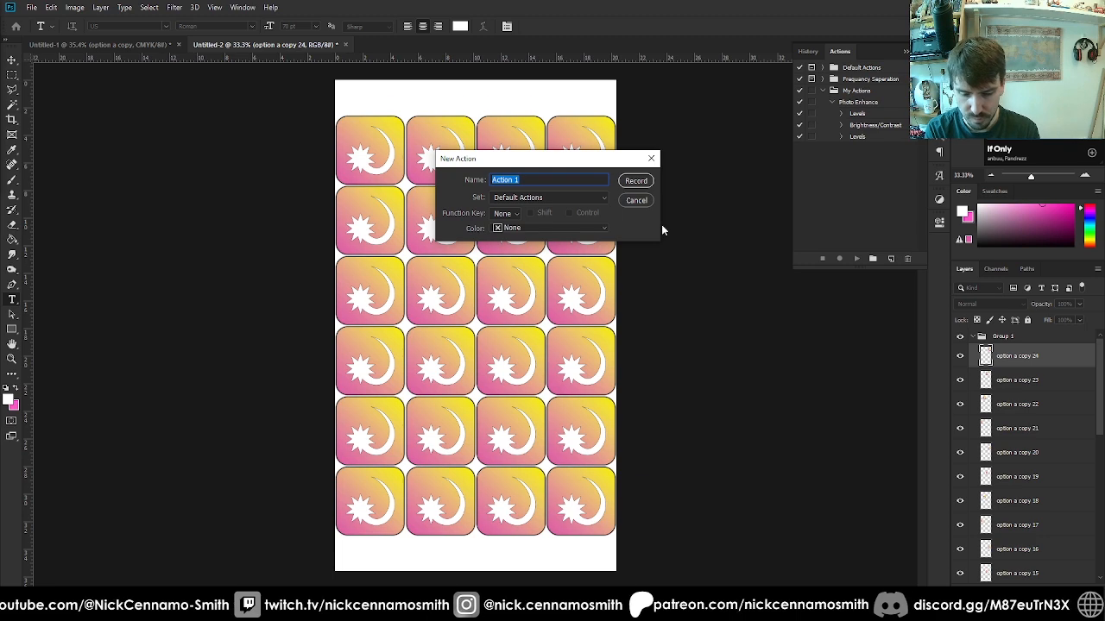
text(90%)
key(Return)
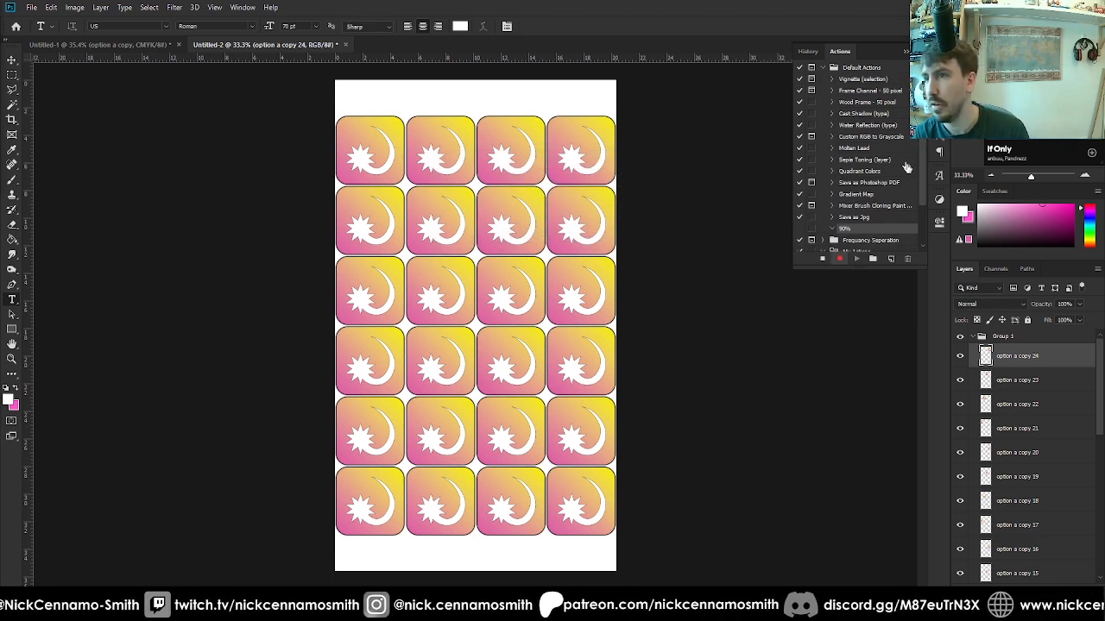
scroll(853, 233, down, 1)
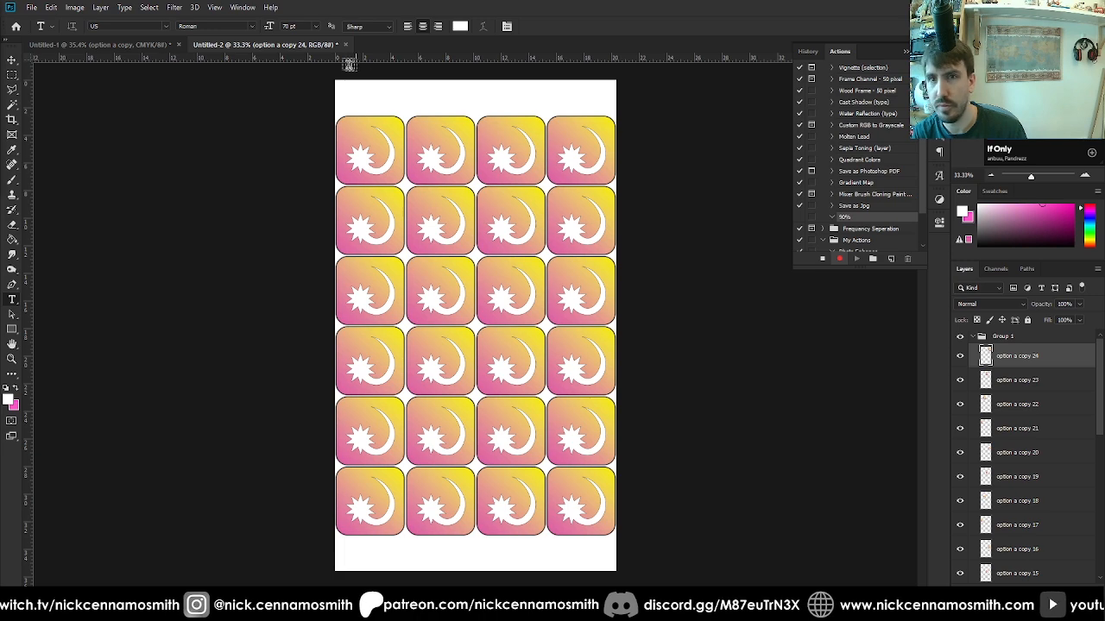
Record scaling the selected icon layer to 90% in width and height around its centre, and stop the recording
key(ctrl+t)
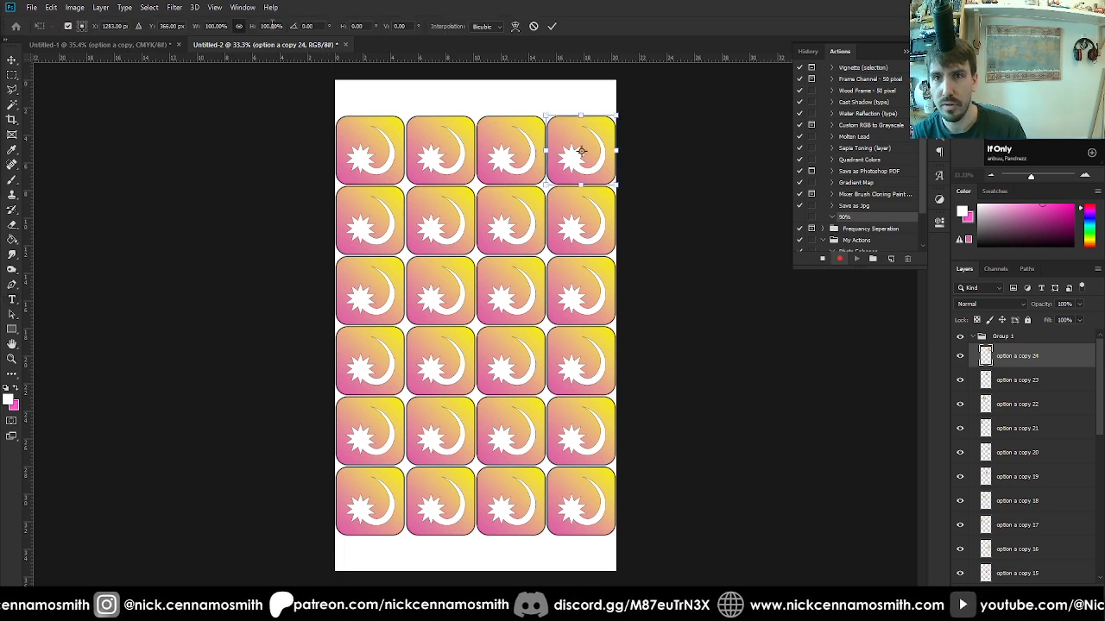
text(90)
key(Return)
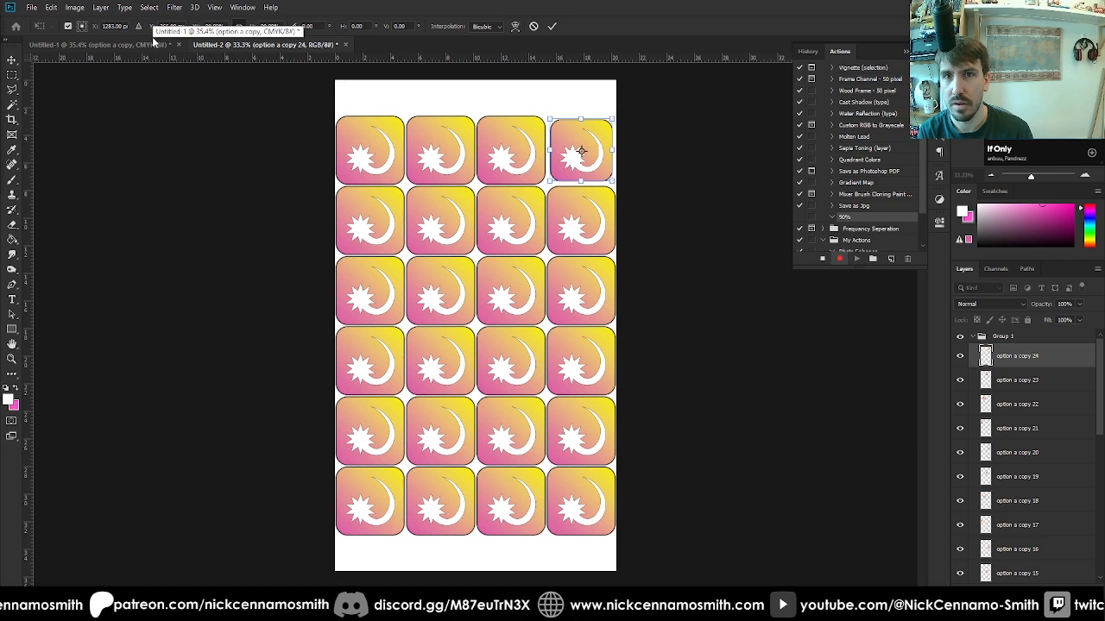
key(Return)
key(t)
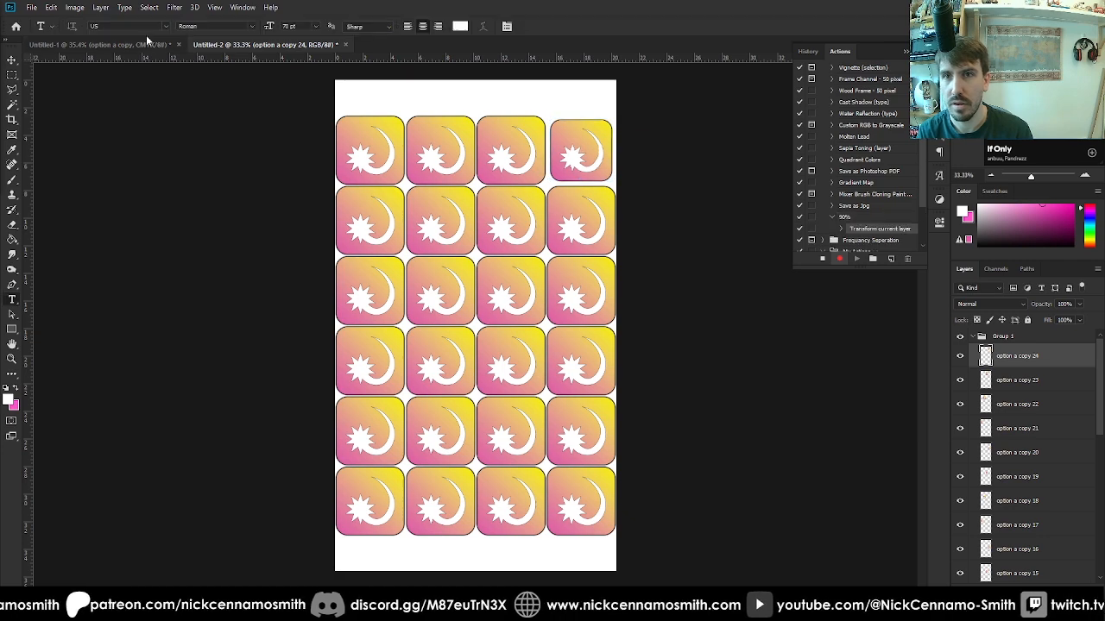
click(824, 259)
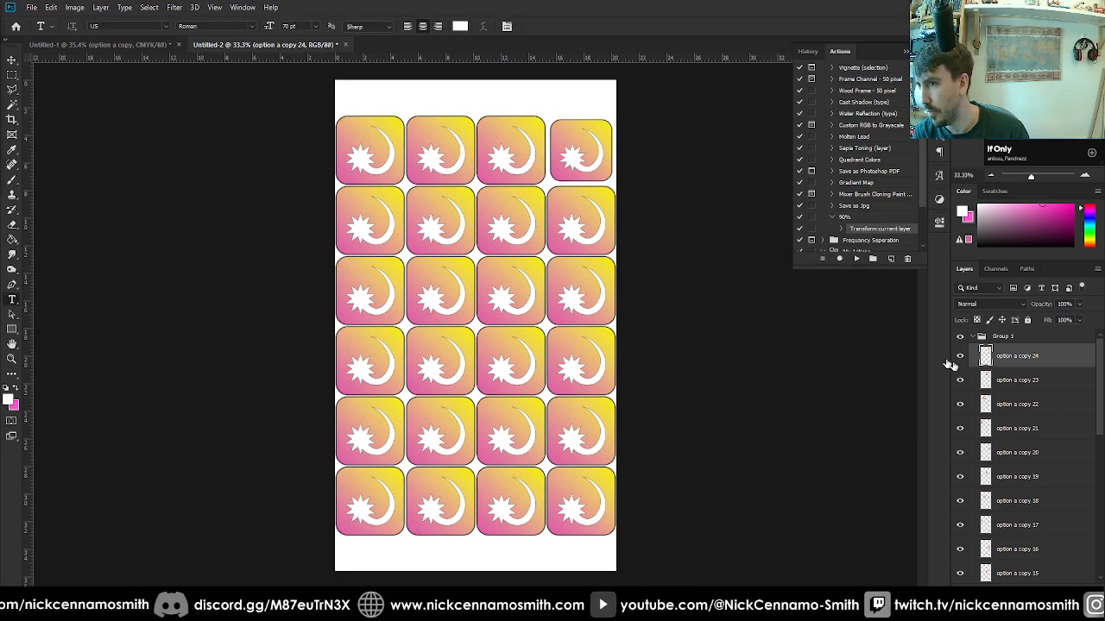
Run the 90% action on the three remaining icon layers of the top row, option a copy 23 to option a copy 21
key(alt+bracketleft)
click(856, 259)
key(alt+bracketleft)
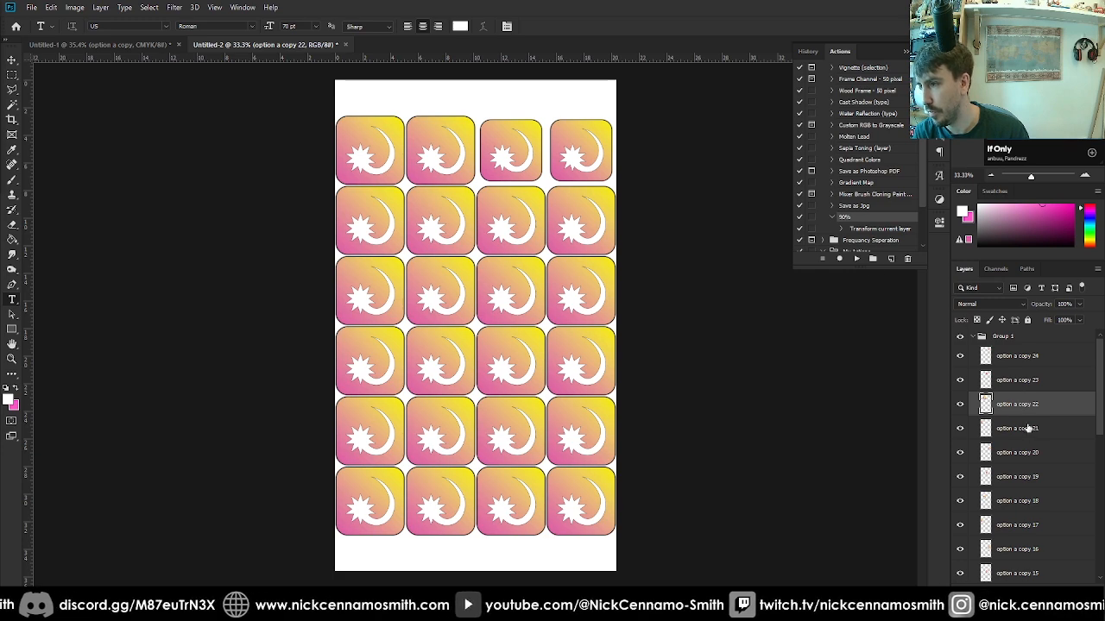
click(856, 259)
key(alt+bracketleft)
click(856, 258)
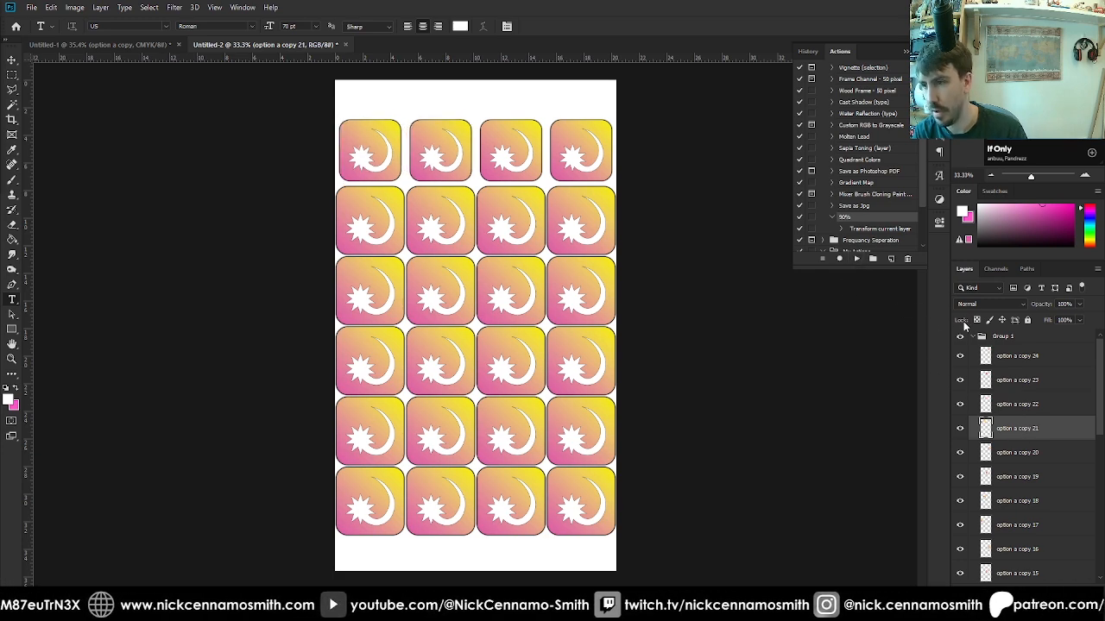
Scale the four icons of the second row with the 90% action, option a copy 20 to option a copy 17
key(alt+bracketleft)
click(856, 259)
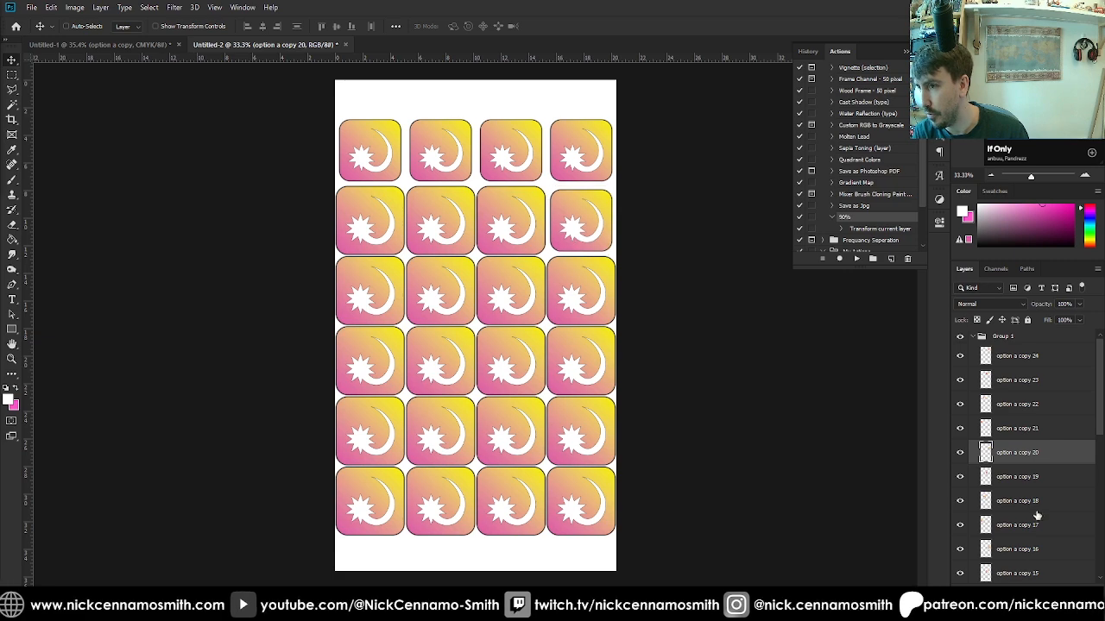
key(alt+bracketleft)
click(856, 259)
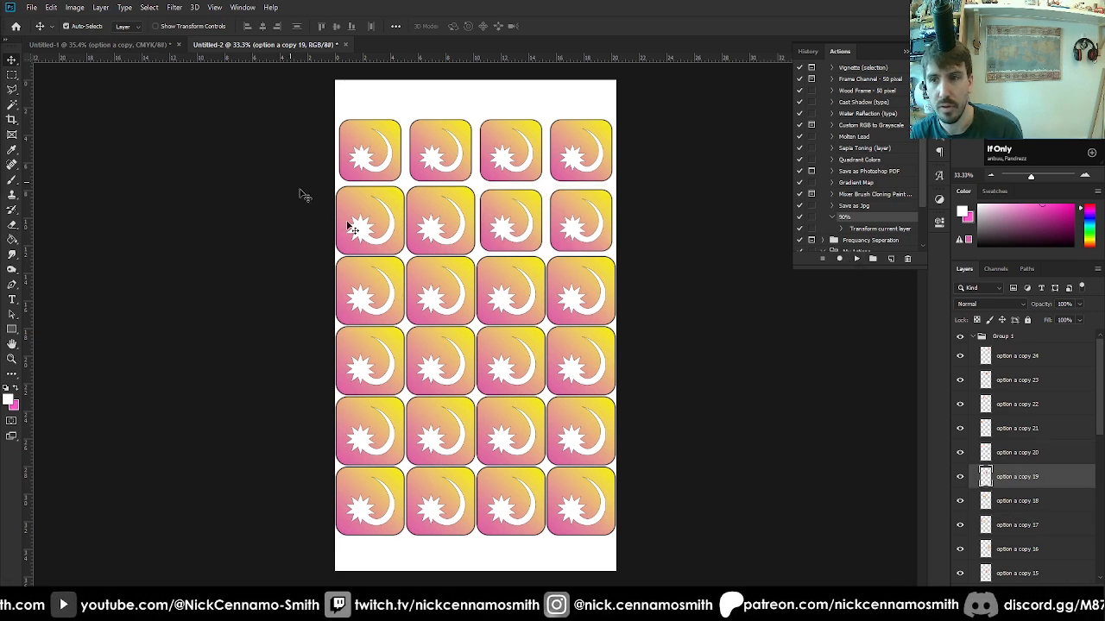
key(alt+bracketleft)
key(alt+bracketleft)
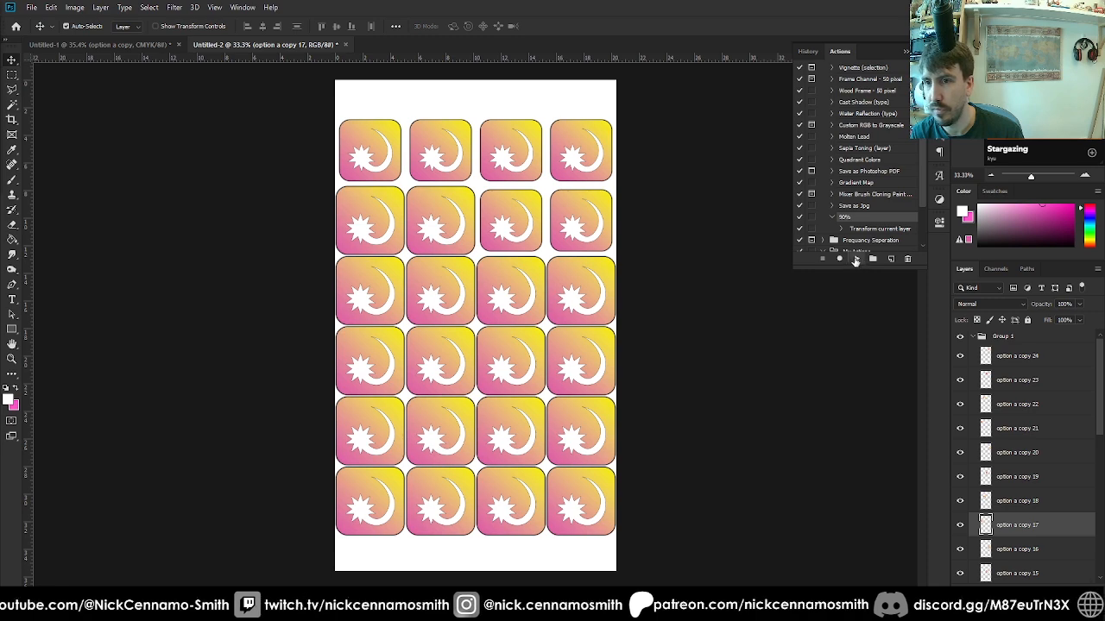
click(854, 259)
key(alt+bracketright)
click(859, 259)
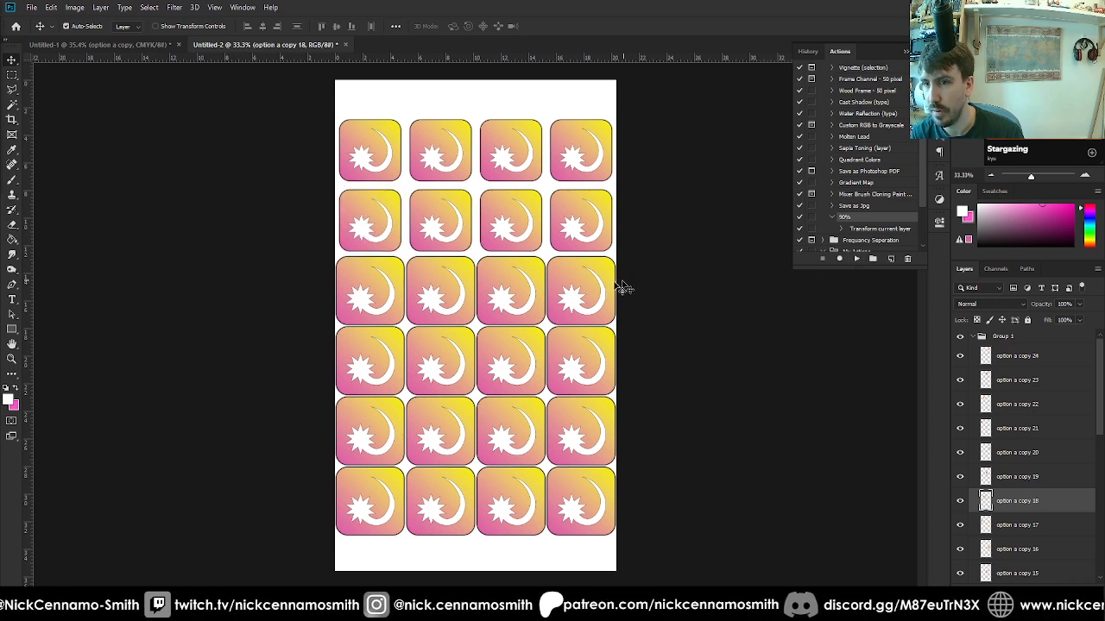
Apply the 90% action to each third-row icon layer, option a copy 16 to option a copy 13
key(alt+bracketleft)
key(alt+bracketleft)
key(F2)
key(alt+bracketleft)
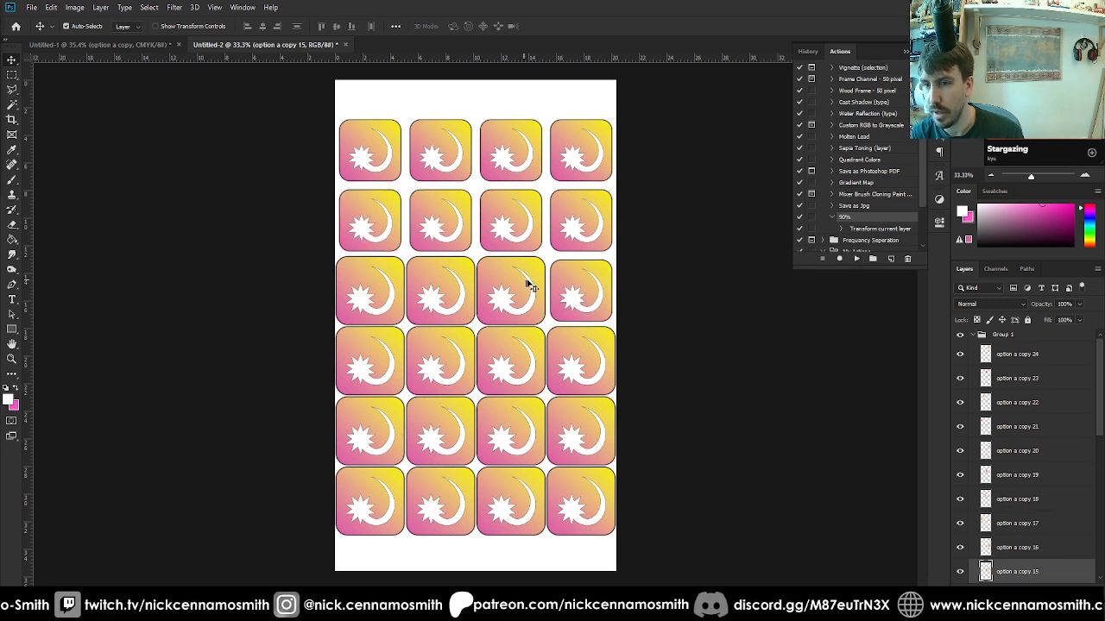
key(F2)
key(alt+bracketleft)
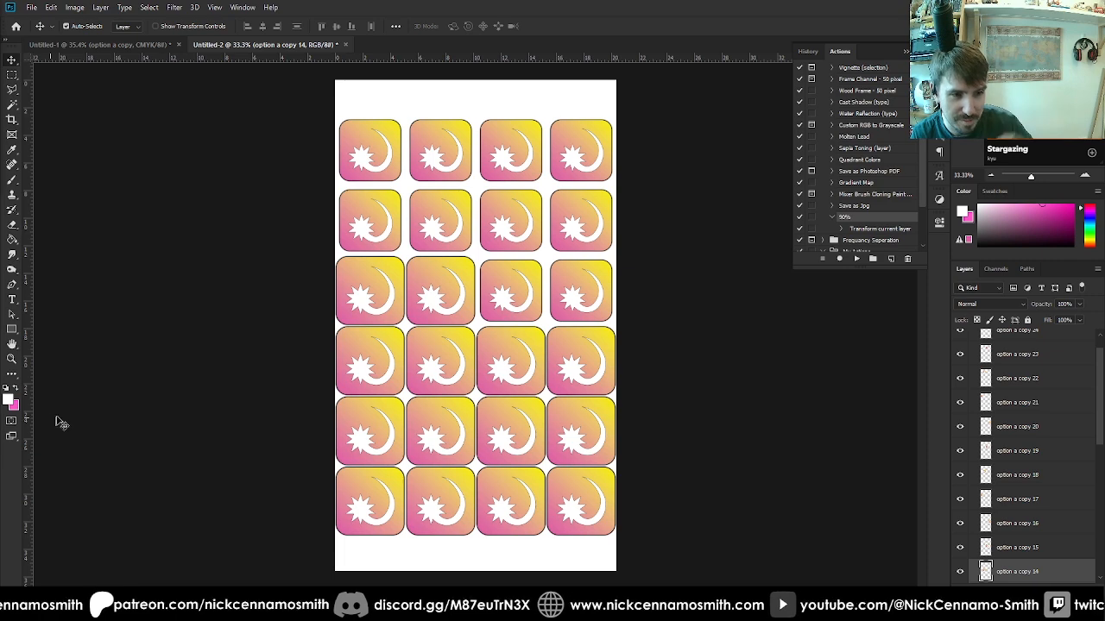
click(856, 259)
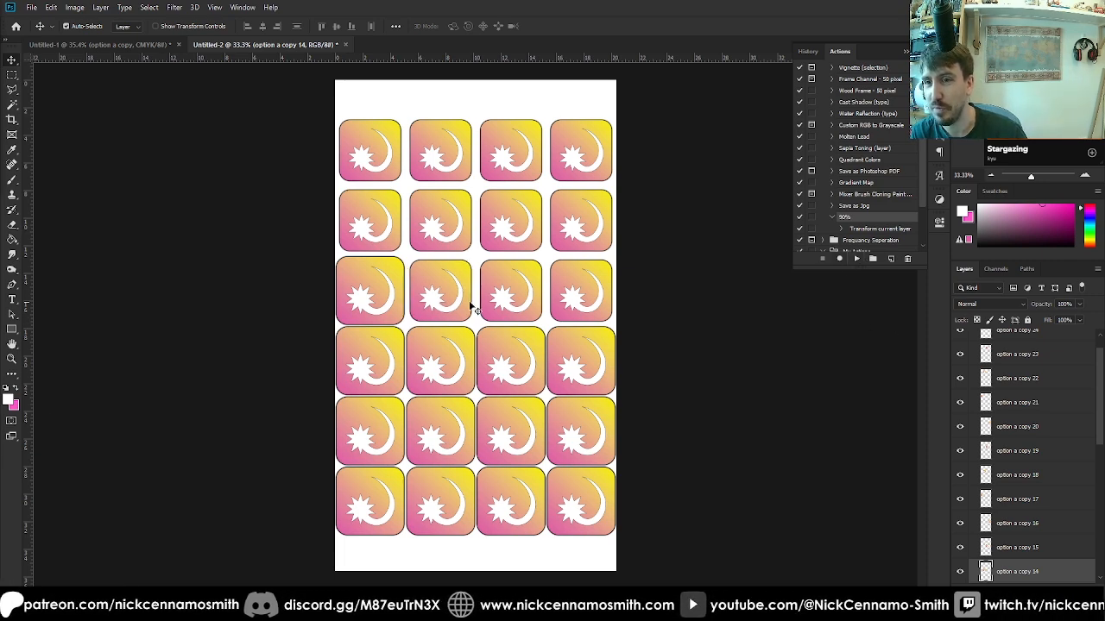
key(alt+bracketleft)
click(856, 259)
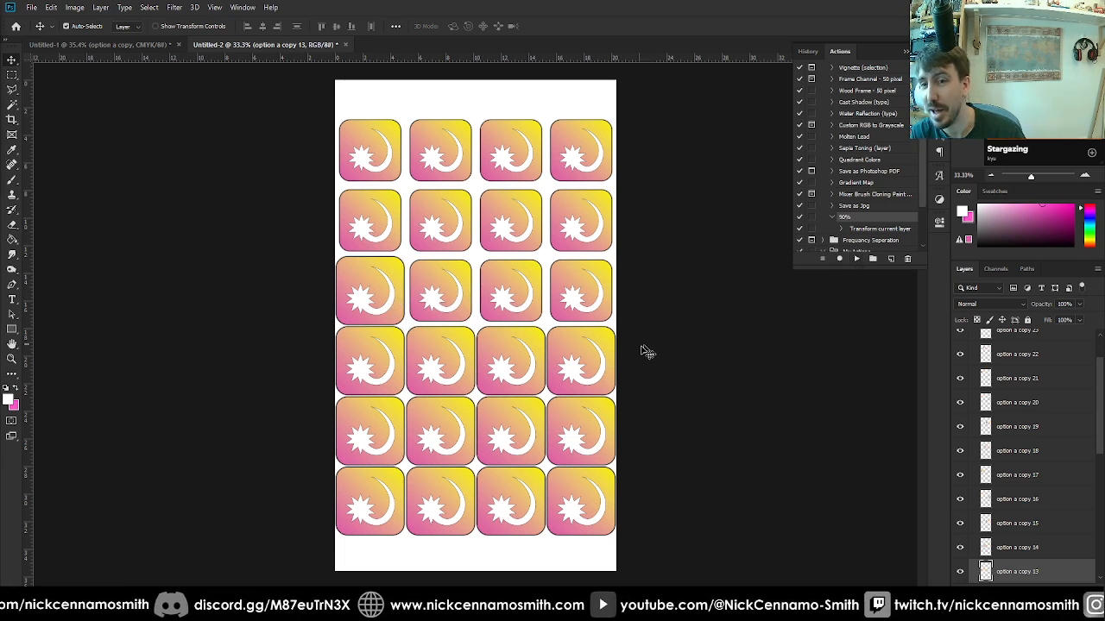
Shrink the four fourth-row icons with the 90% action, option a copy 12 to option a copy 9
key(alt+bracketleft)
click(856, 259)
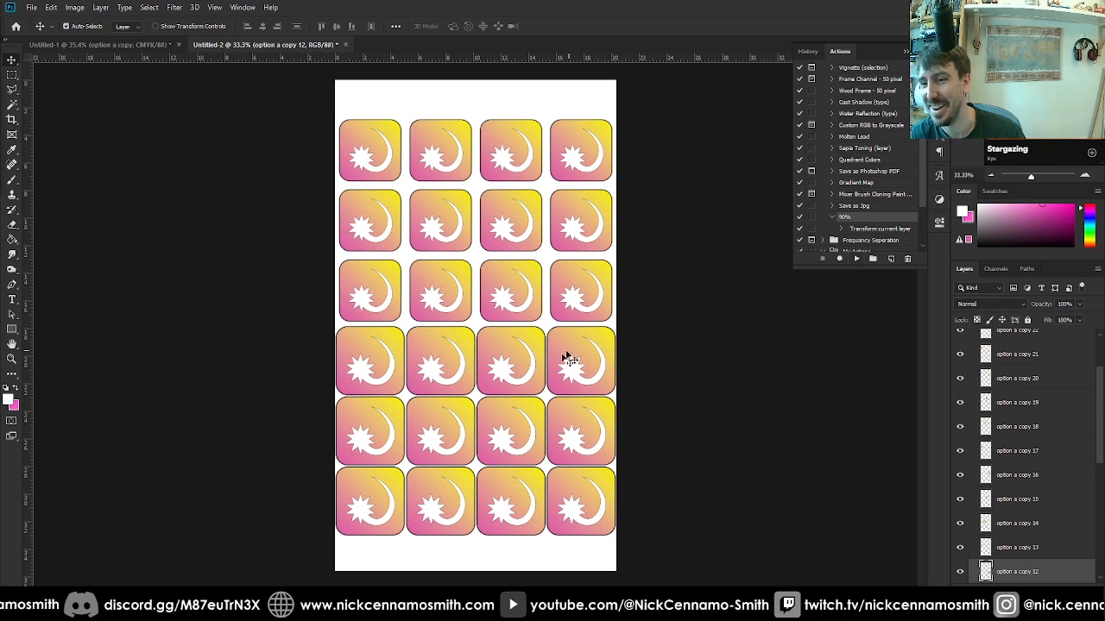
key(alt+bracketleft)
click(856, 259)
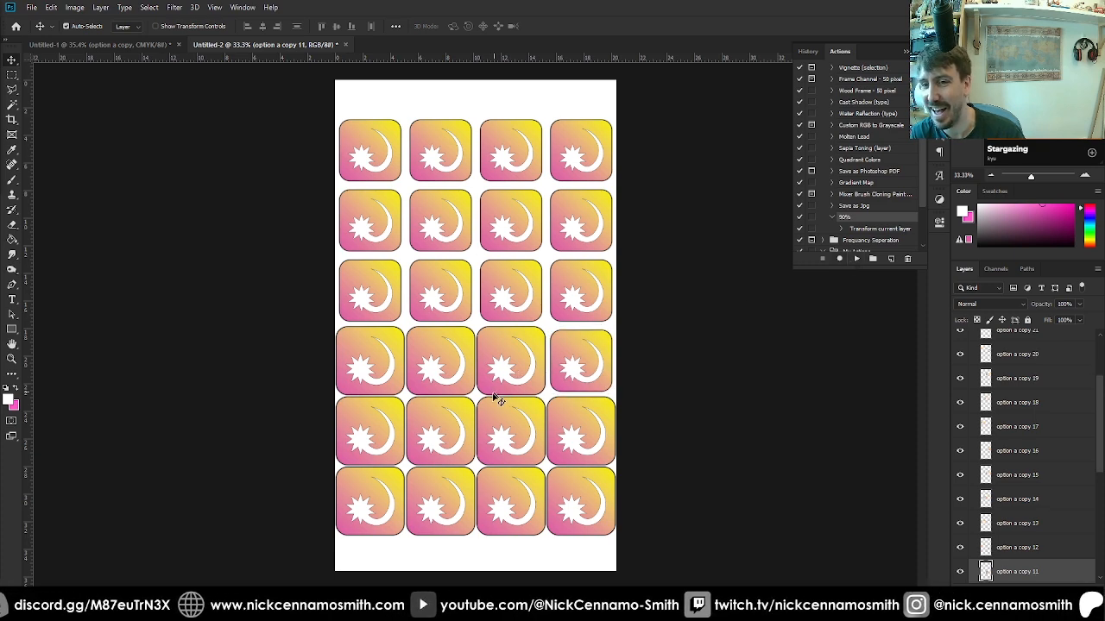
key(alt+bracketleft)
click(856, 259)
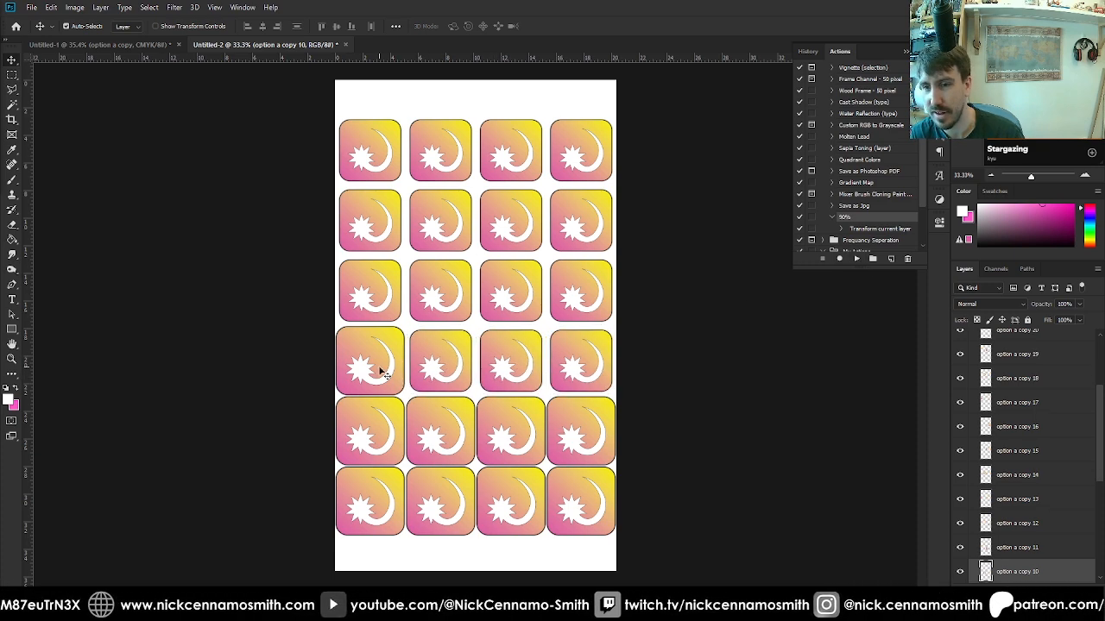
key(alt+bracketleft)
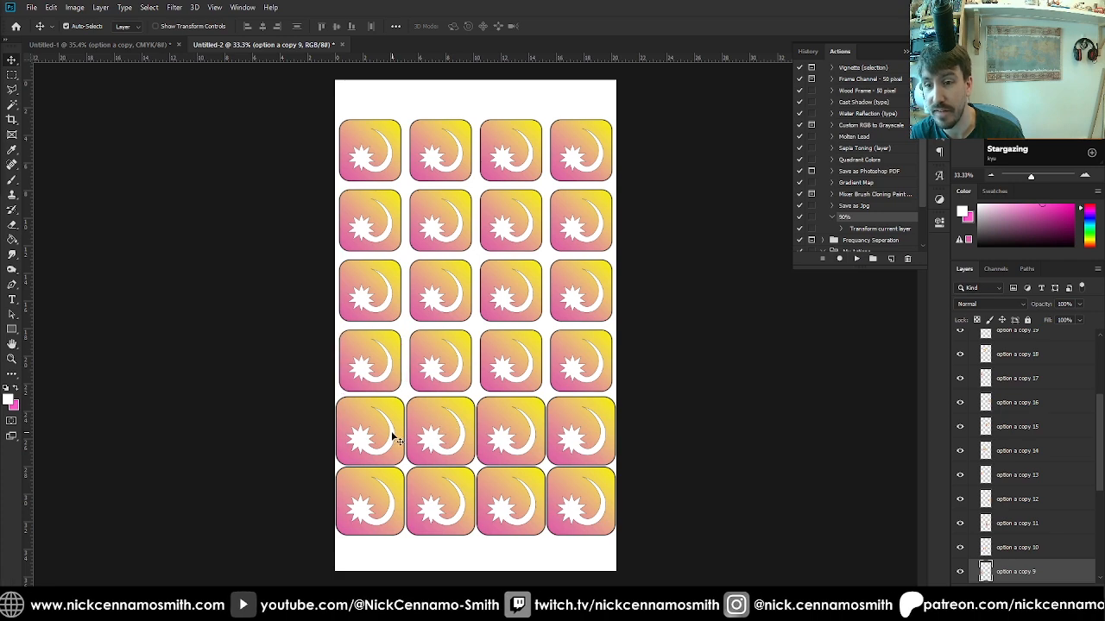
Run the 90% action on each of the four fifth-row icon layers, option a copy 5 to option a copy 8
key(alt+bracketleft)
key(alt+bracketleft)
key(alt+bracketleft)
key(alt+bracketleft)
key(F2)
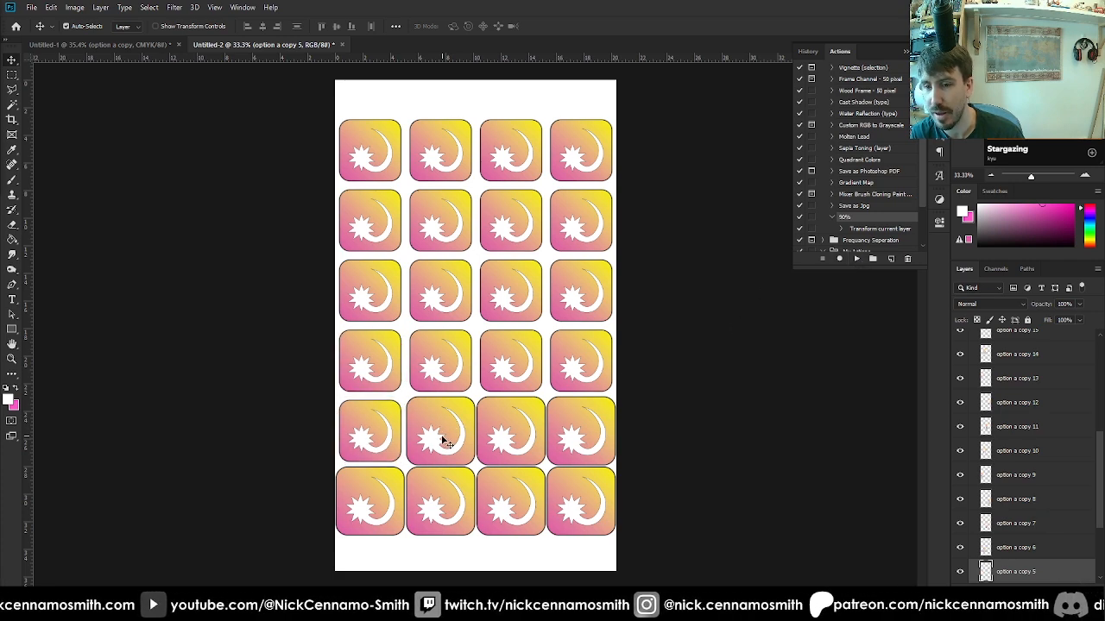
click(445, 442)
click(856, 259)
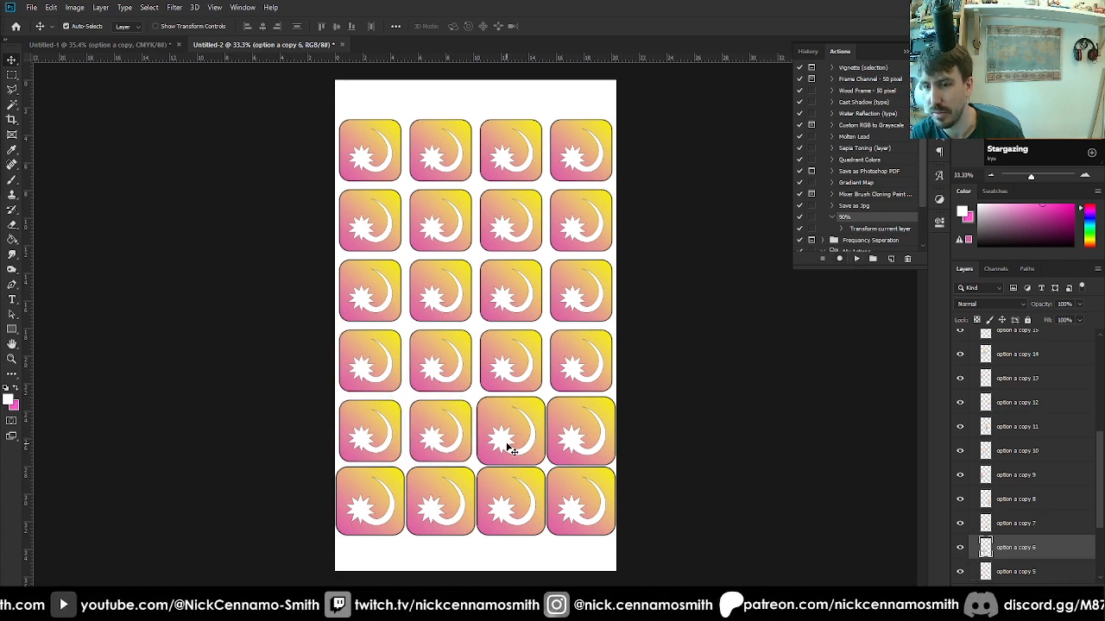
click(509, 442)
click(853, 258)
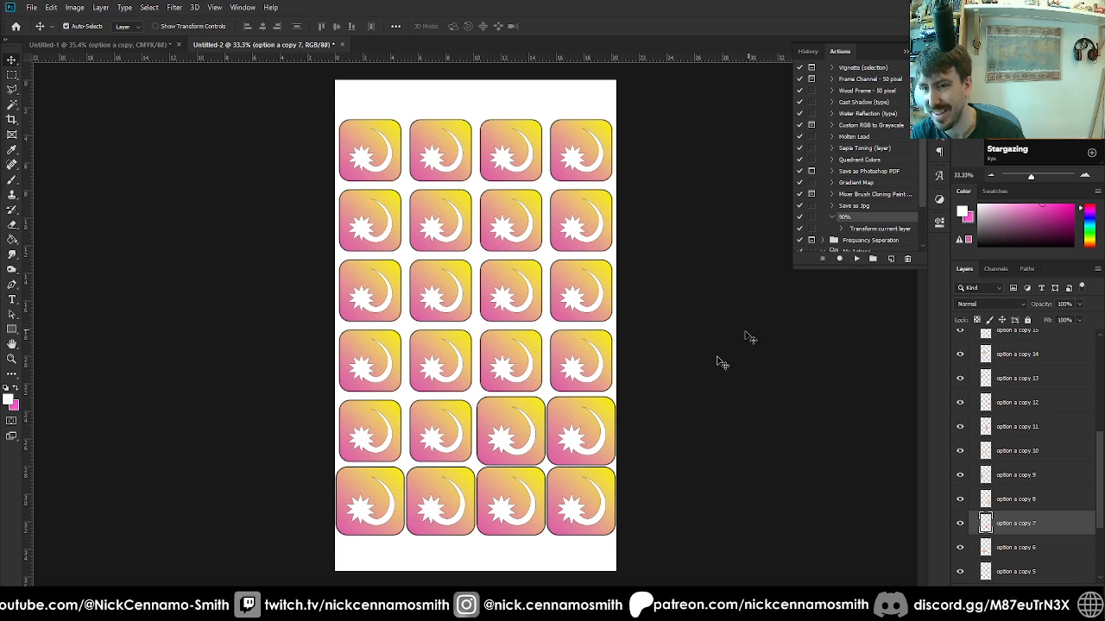
click(569, 453)
click(856, 259)
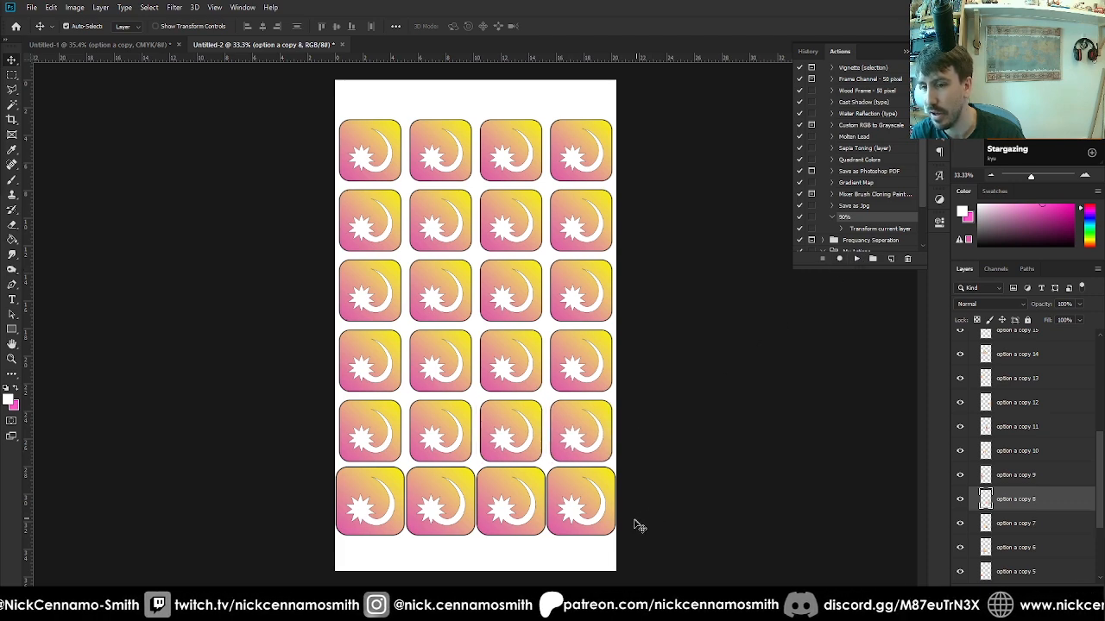
Apply the 90% action to the four bottom-row icons, option a copy 4 to option a copy
click(611, 516)
click(852, 259)
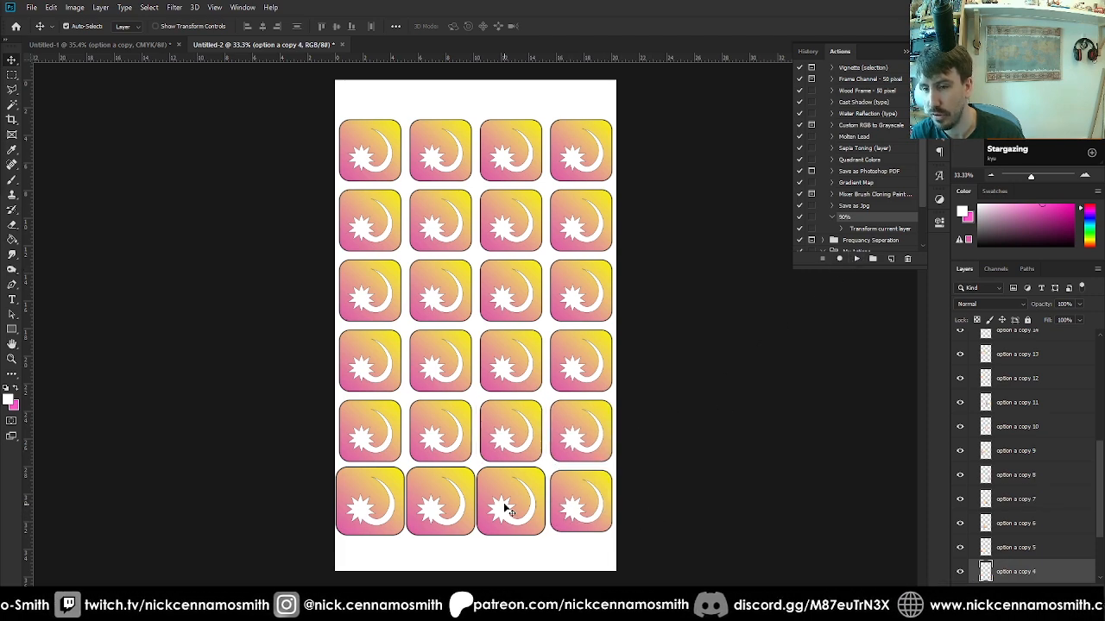
click(500, 505)
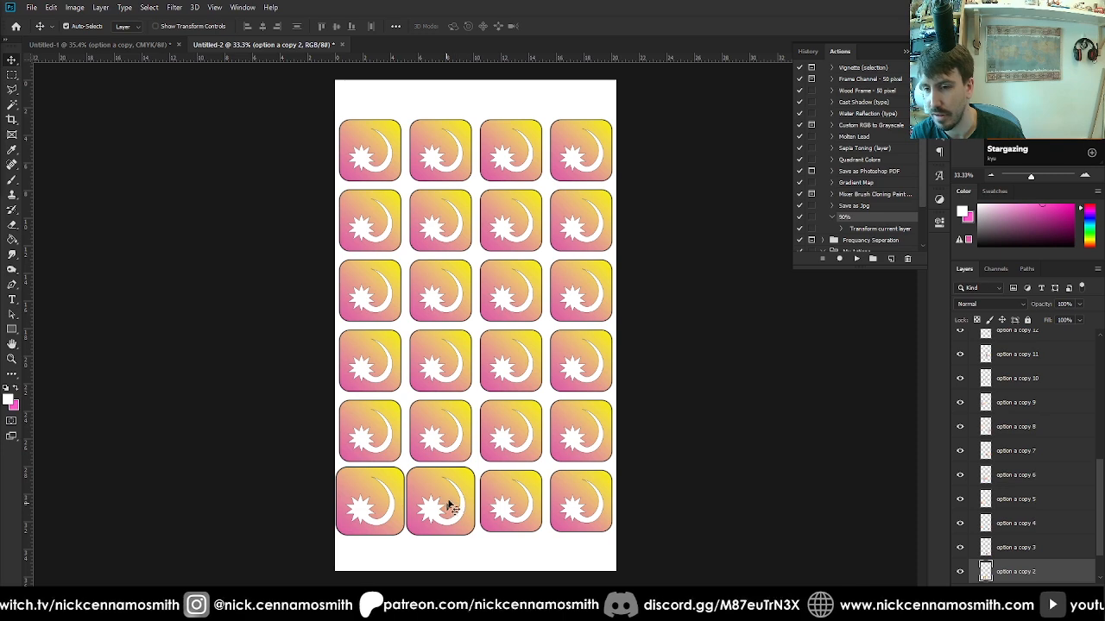
click(852, 259)
click(413, 526)
click(376, 507)
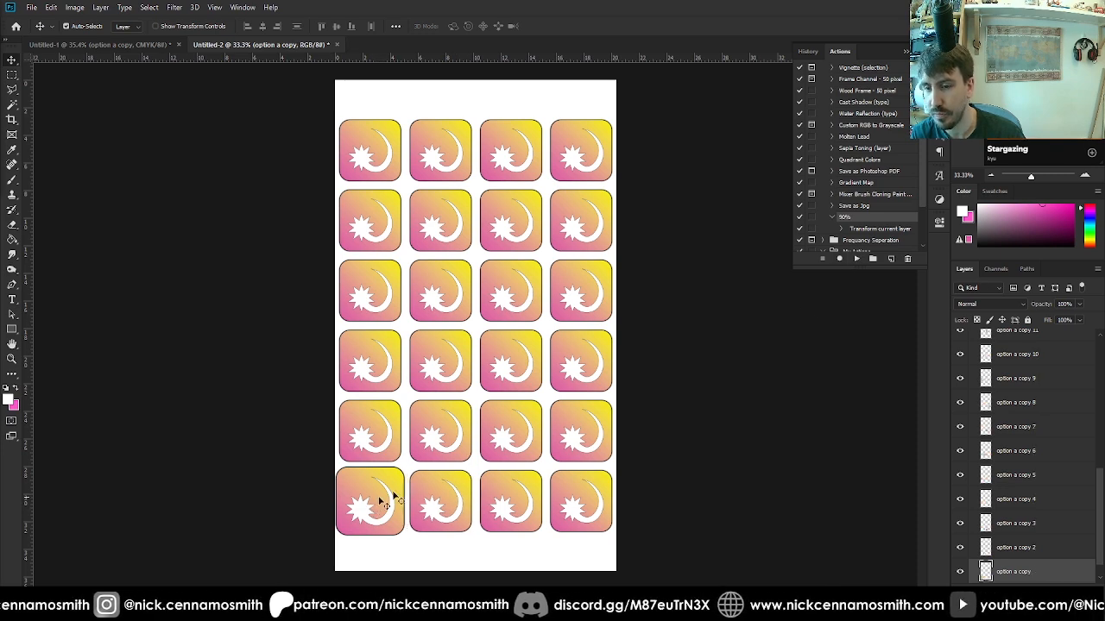
click(856, 259)
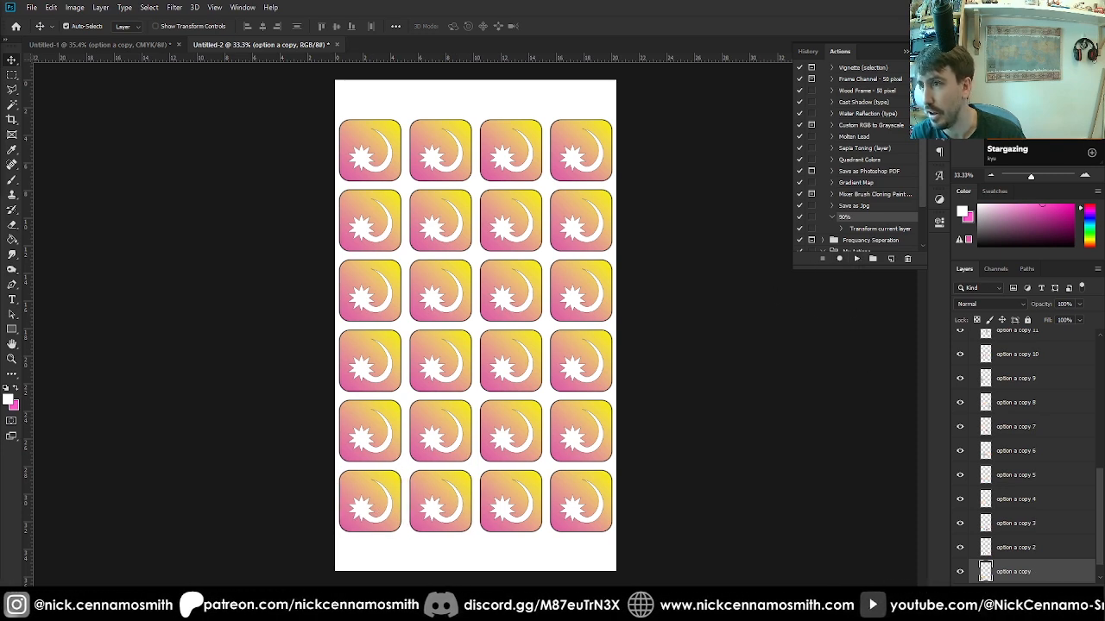
Save a flattened version of the icon grid as a progressive JPEG at quality 12 (Maximum) with 3 scans
click(730, 215)
key(ctrl+minus)
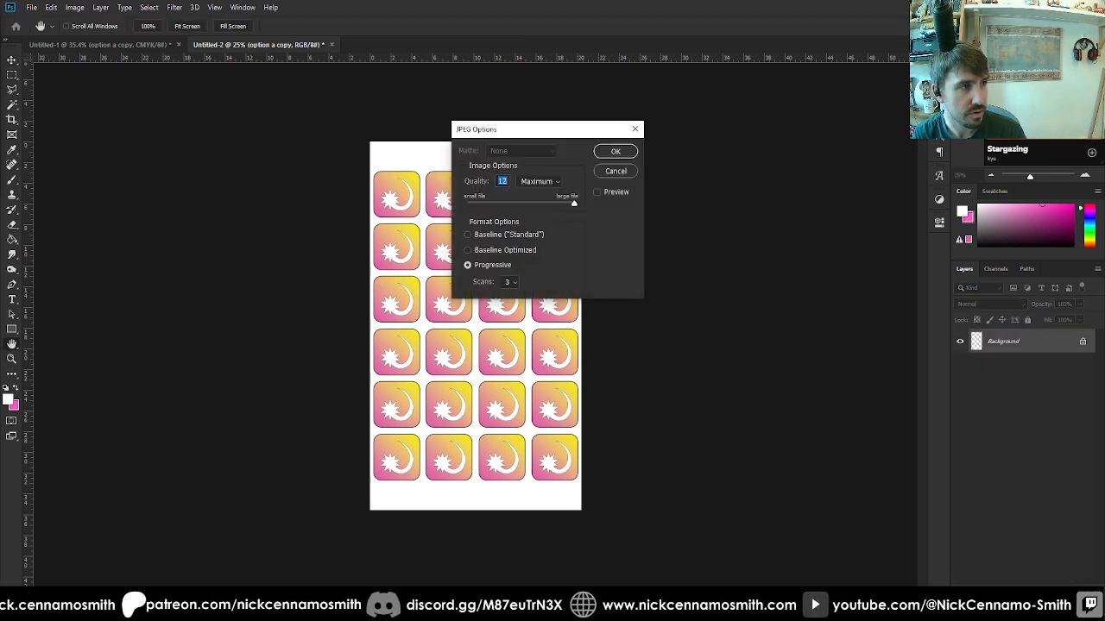
click(621, 155)
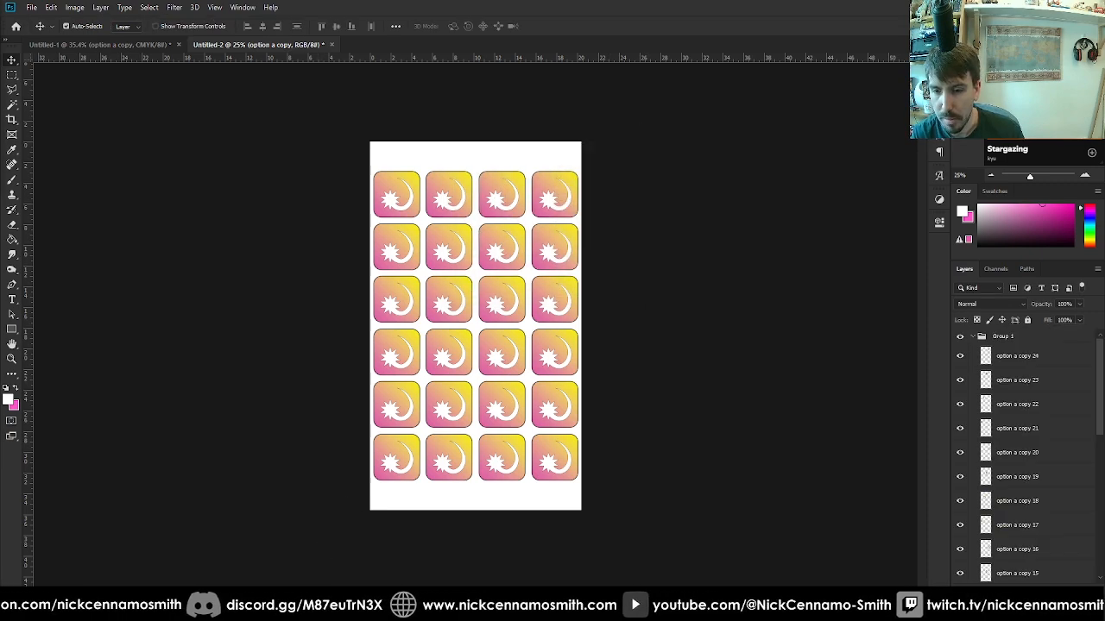
Switch to Cinema 4D and load Untitled-2.jpg from the Desktop as the colour texture of the Mat material
key(alt+Tab)
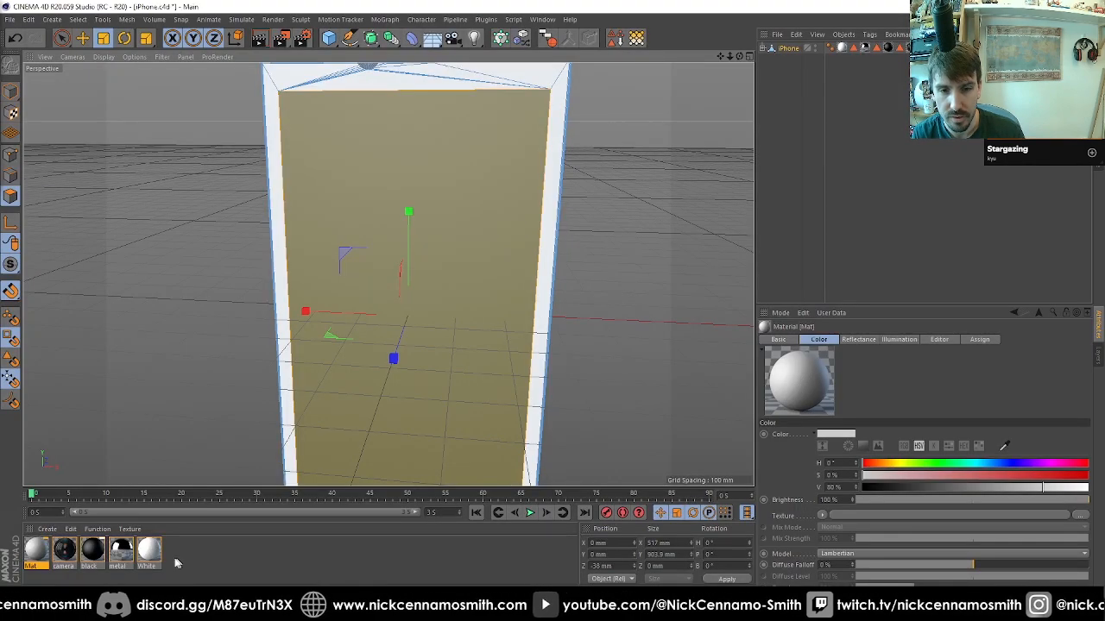
double_click(35, 549)
click(535, 77)
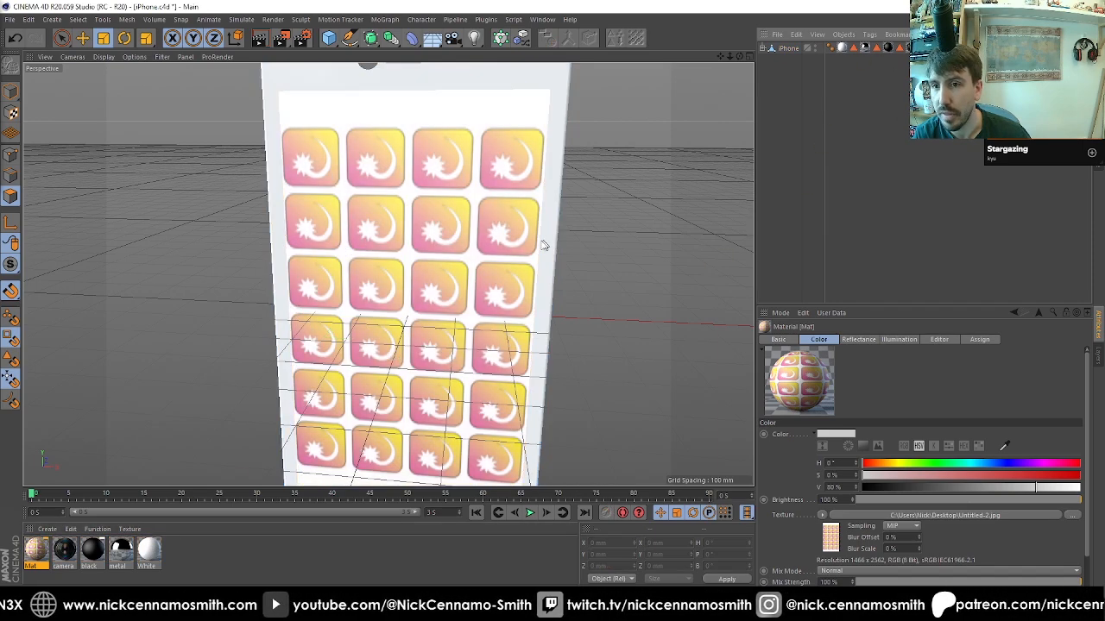
Select the whole iPhone object and rotate it so it lies flat with the screen facing up
scroll(553, 211, down, 5)
drag(512, 251, 453, 315)
click(789, 49)
drag(535, 242, 488, 274)
key(r)
drag(587, 365, 447, 326)
key(e)
click(854, 148)
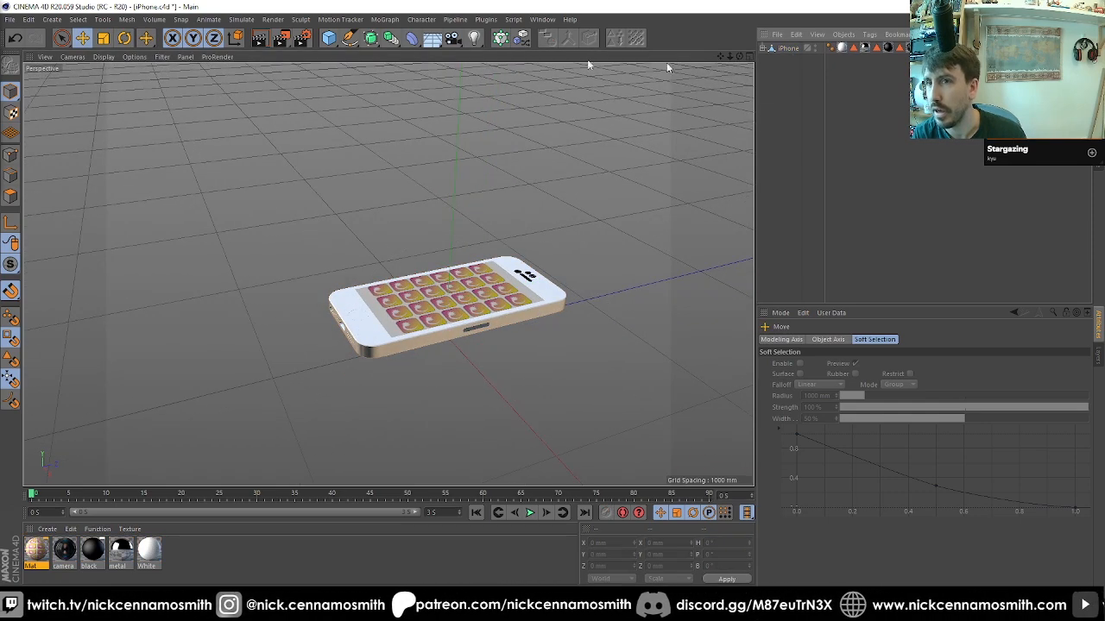
Add a cube under the iPhone at about Y -828 mm and stretch it to about 3697 mm in X and 4795 mm in Z
click(328, 38)
drag(449, 210, 446, 360)
drag(566, 403, 468, 293)
scroll(677, 339, down, 4)
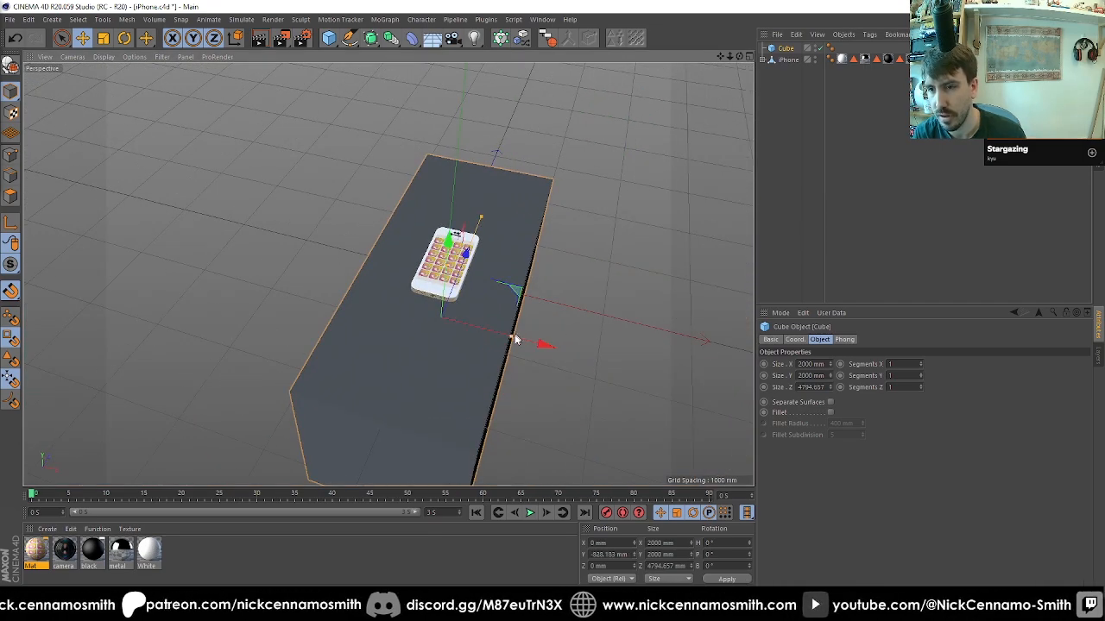
drag(514, 340, 649, 188)
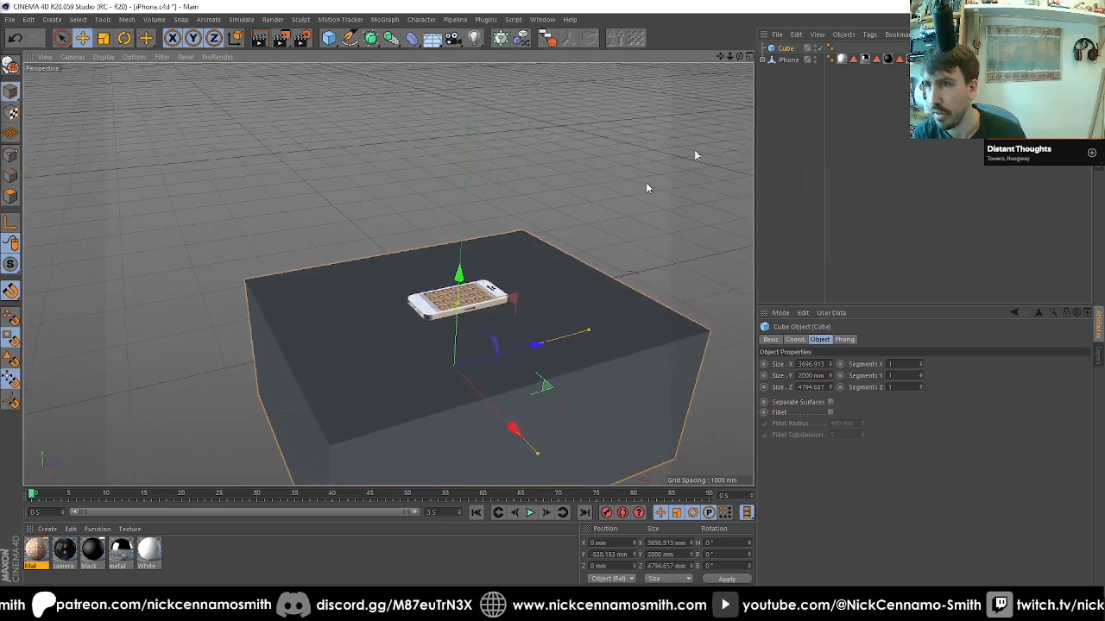
Hide the iPhone object in the viewport, leaving the cube visible, and clear the selection
click(818, 59)
click(640, 207)
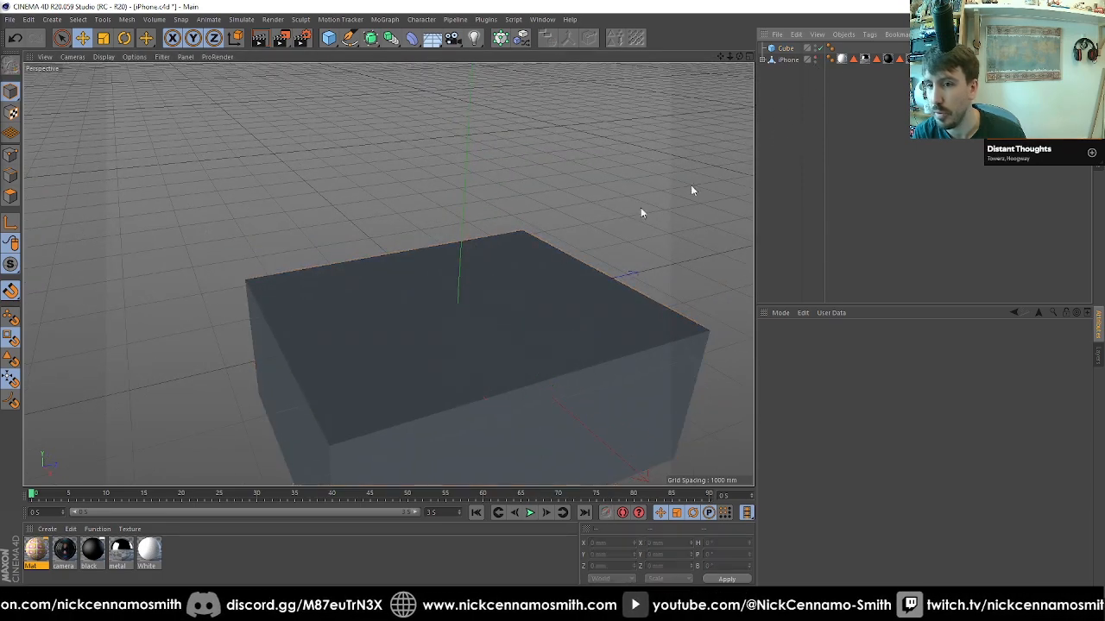
scroll(641, 207, up, 3)
scroll(487, 240, down, 4)
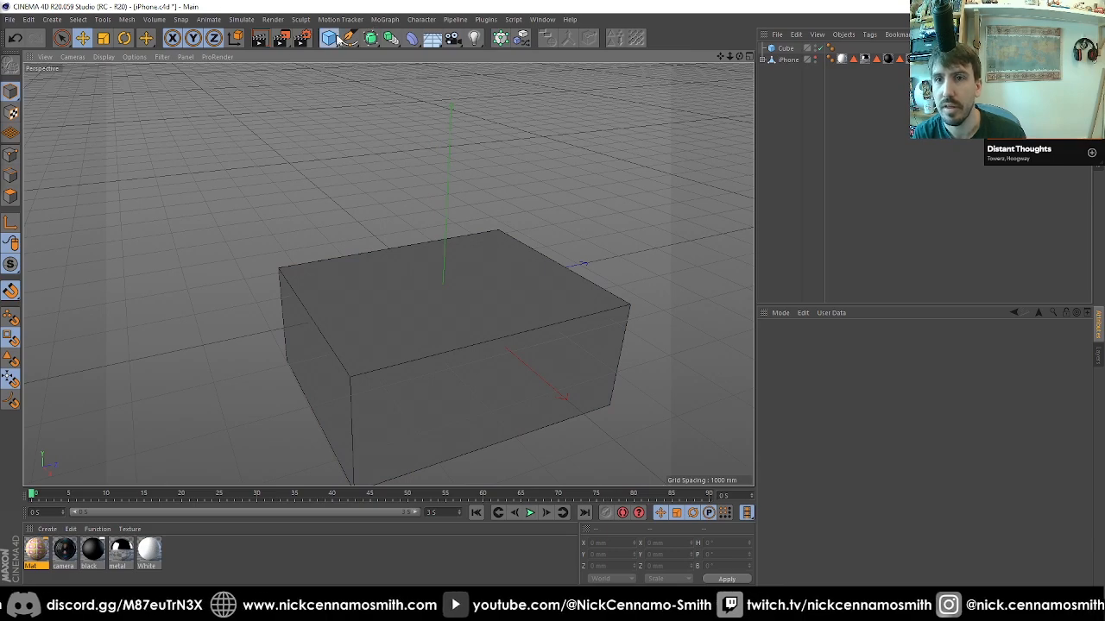
Add a plane above the cube at about Y 572 mm and stretch it to about 4789 mm wide and 7251 mm high
drag(337, 40, 432, 76)
drag(456, 247, 464, 222)
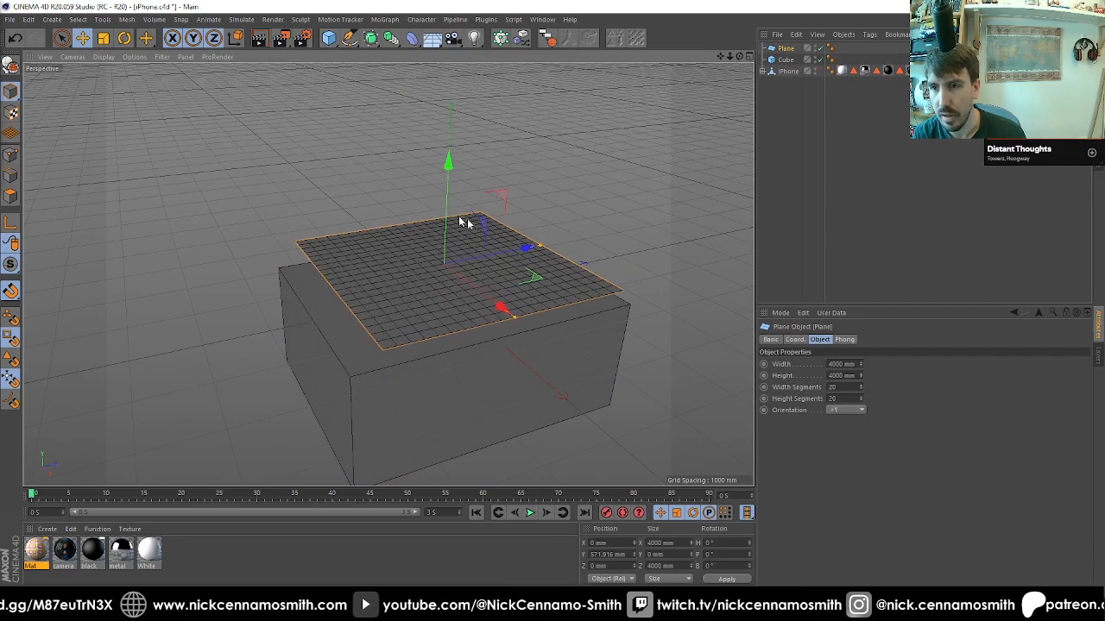
drag(538, 247, 595, 231)
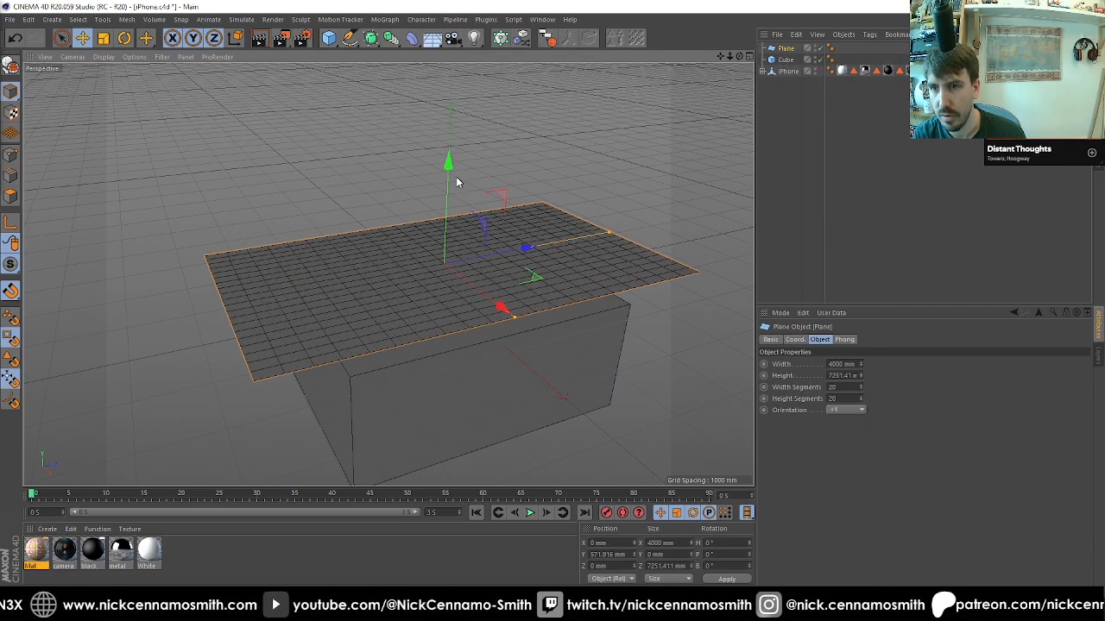
drag(516, 332, 552, 311)
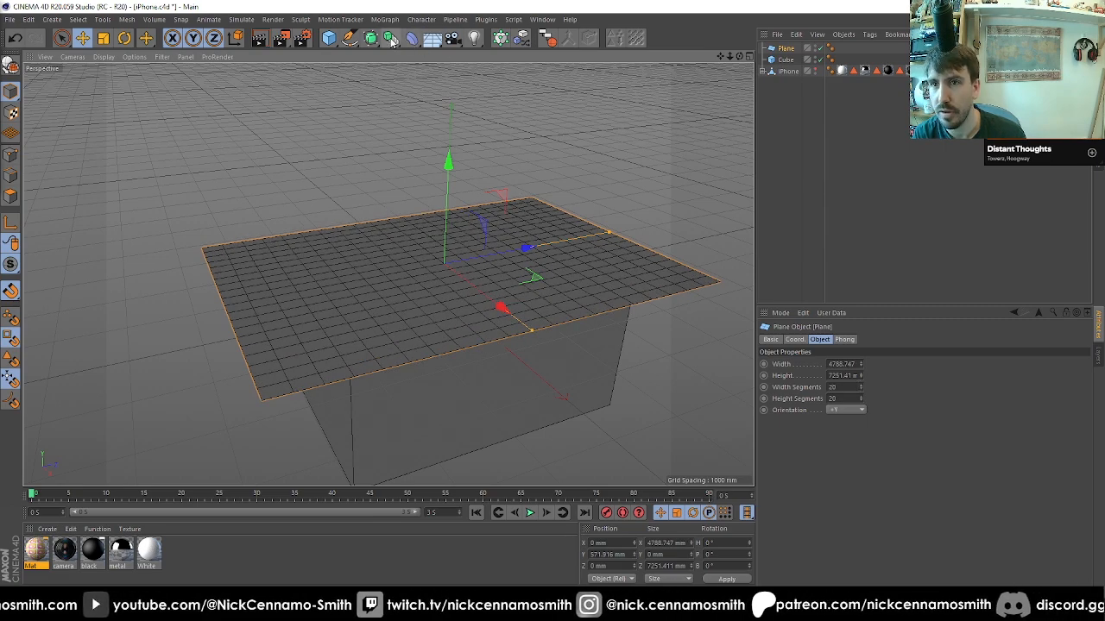
Add a Displacer deformer and make it a child of the plane
drag(419, 47, 457, 178)
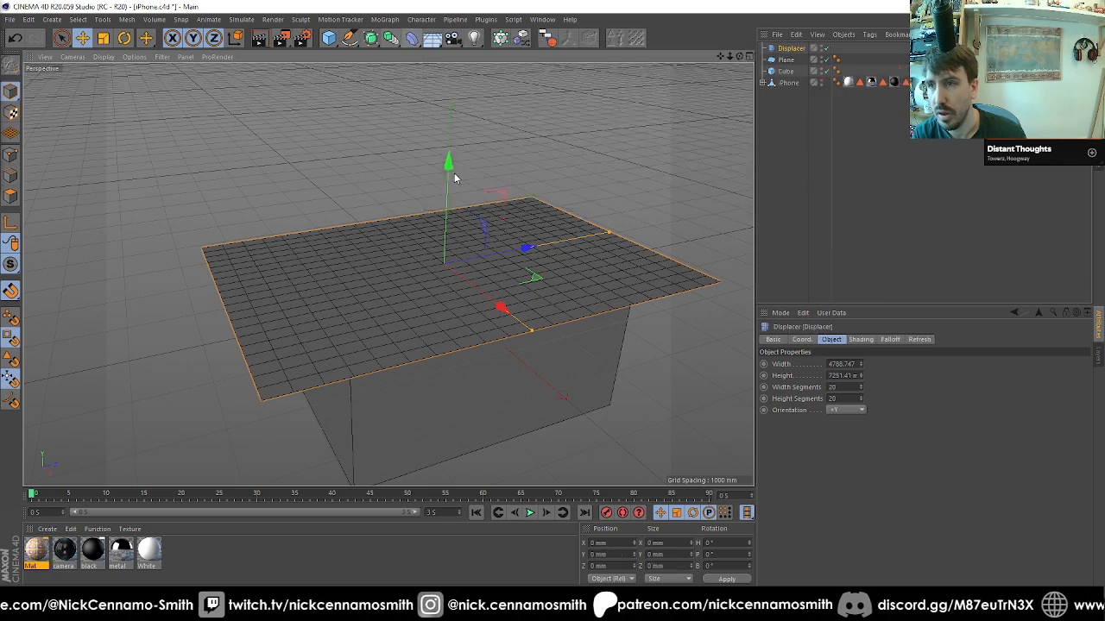
drag(787, 49, 787, 60)
drag(550, 227, 491, 243)
Set the plane's height segments to 40
click(785, 48)
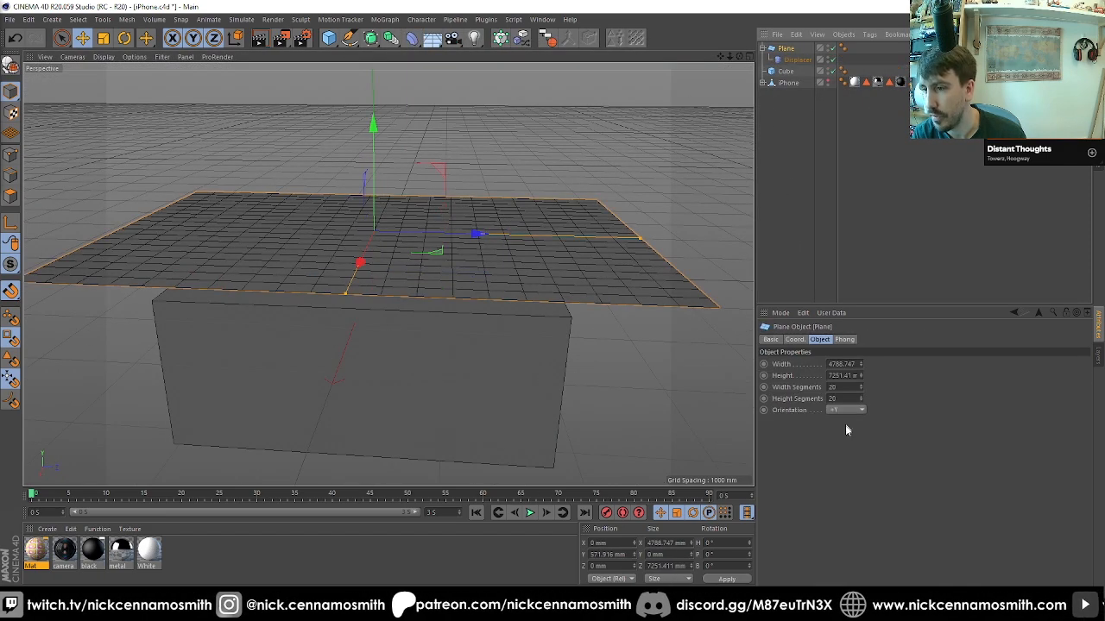
double_click(854, 398)
text(40)
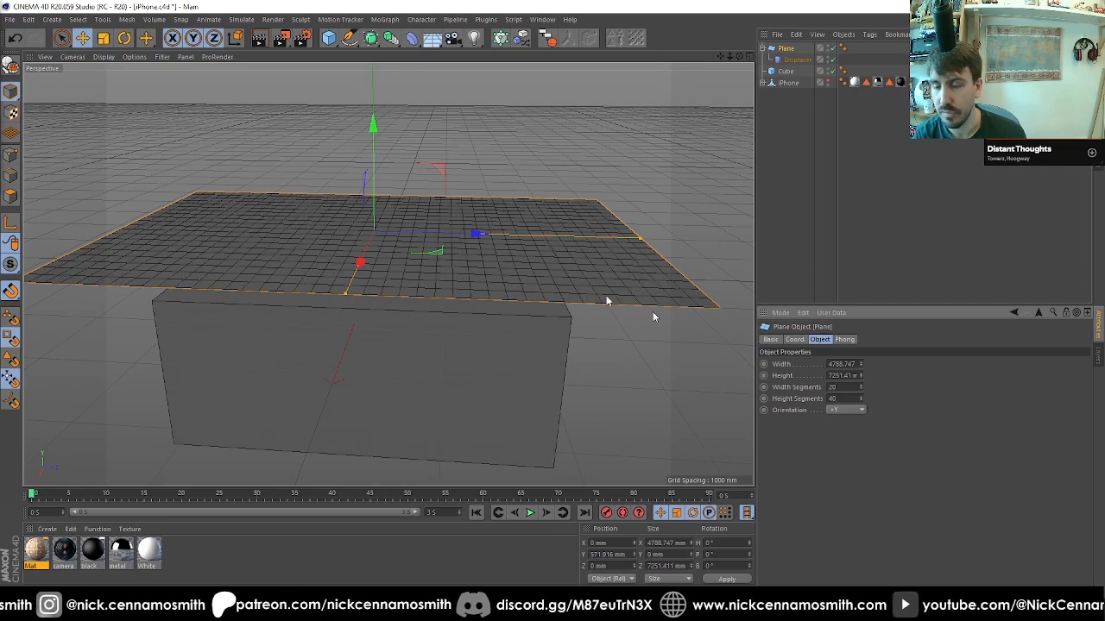
drag(606, 298, 461, 287)
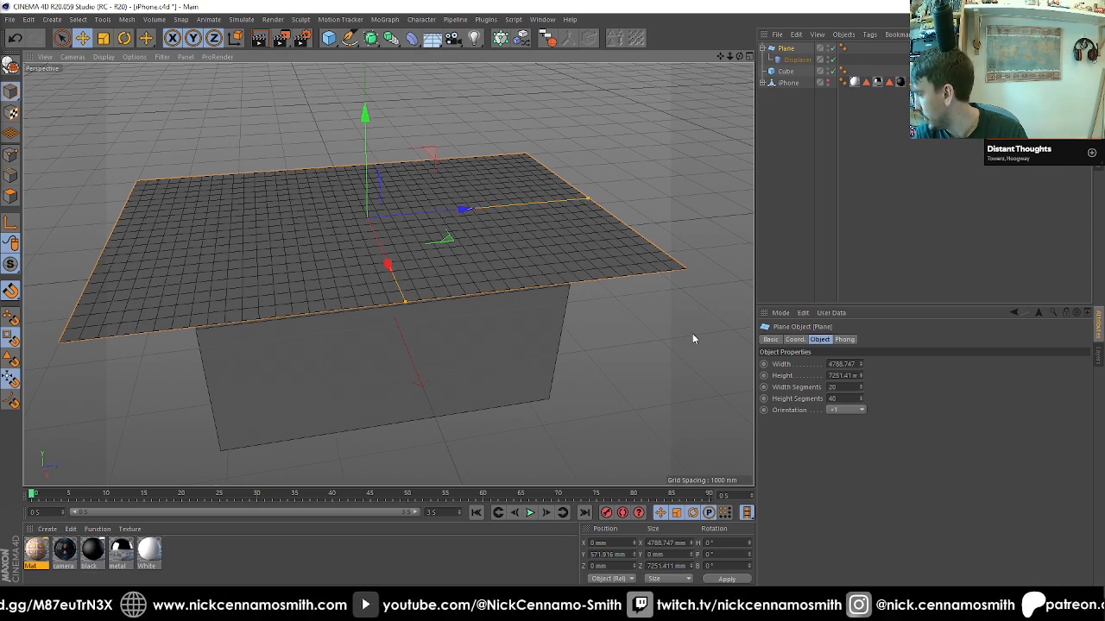
scroll(371, 220, up, 1)
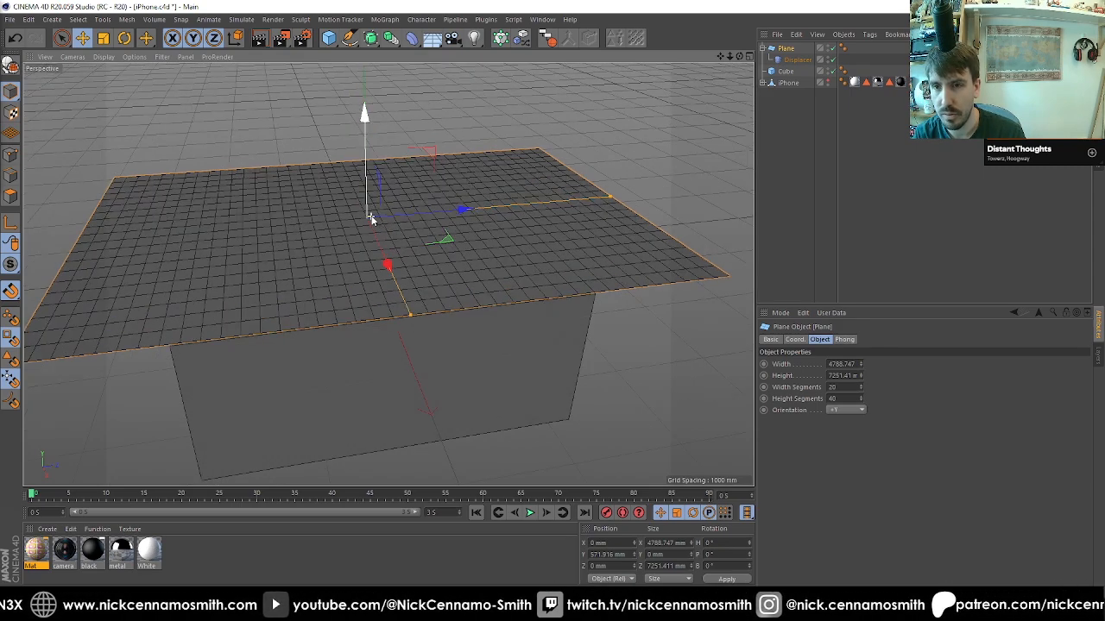
Assign a Noise shader to the Displacer as its custom shading channel
click(791, 60)
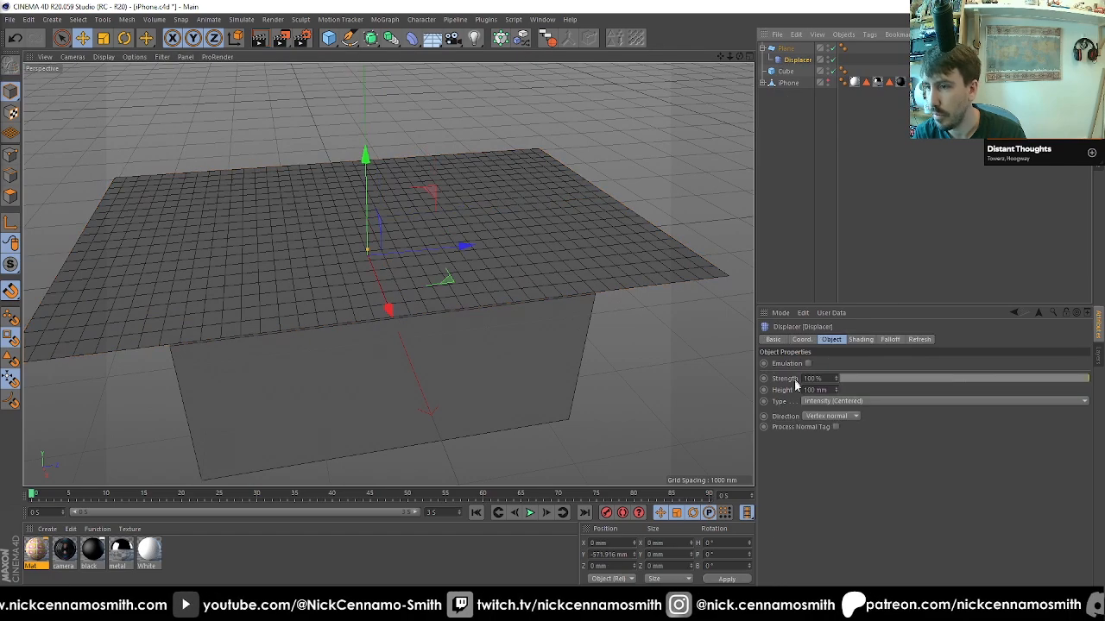
click(860, 339)
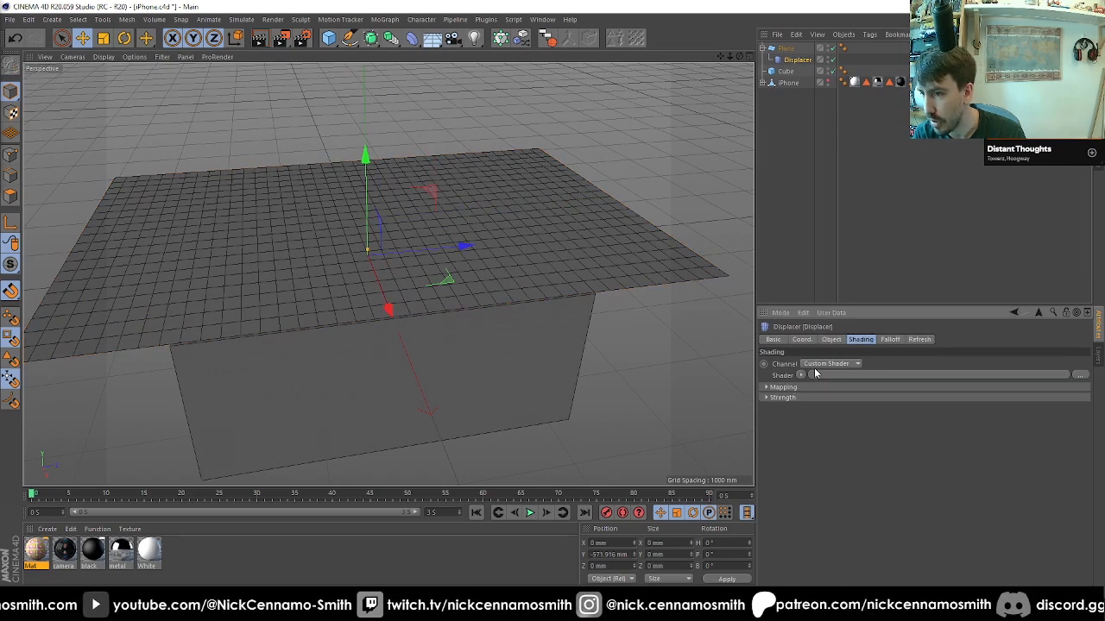
click(802, 374)
click(831, 227)
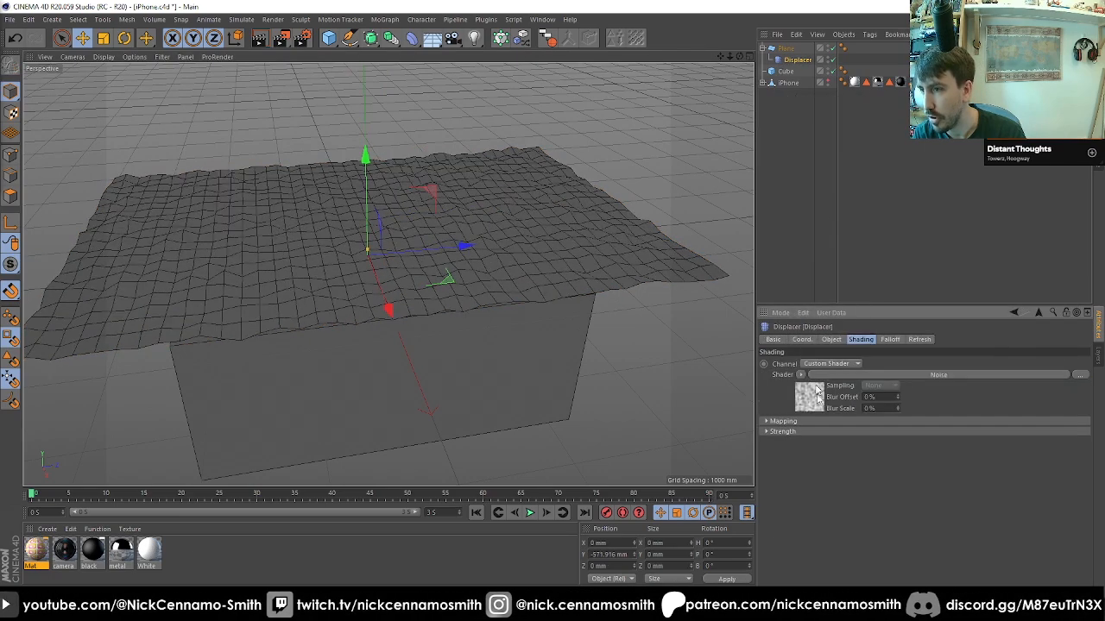
Stretch the Displacer's noise into parallel waves by setting its relative scale to 0% in the first value and 25% in the second
click(812, 405)
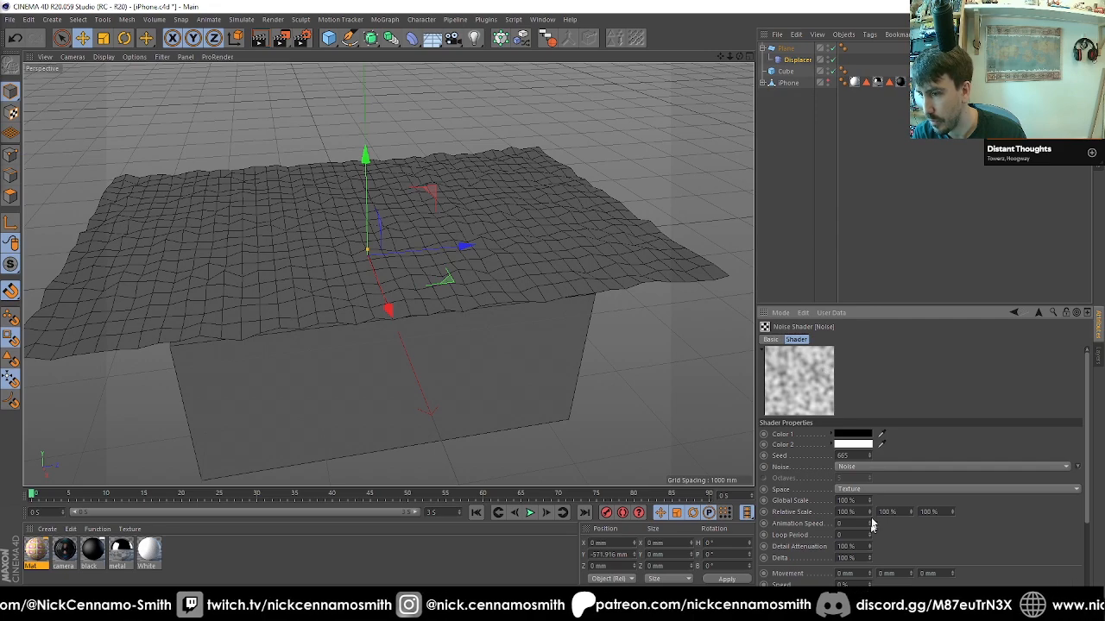
drag(869, 512, 837, 530)
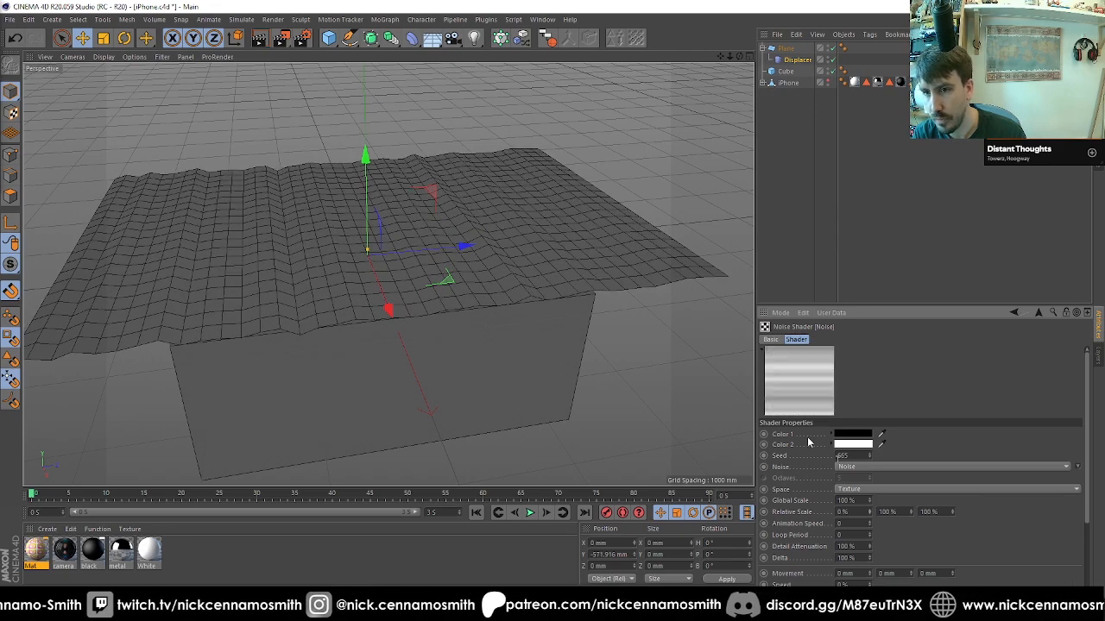
mouse_move(561, 259)
mouse_down()
mouse_move(632, 349)
mouse_move(630, 336)
mouse_up()
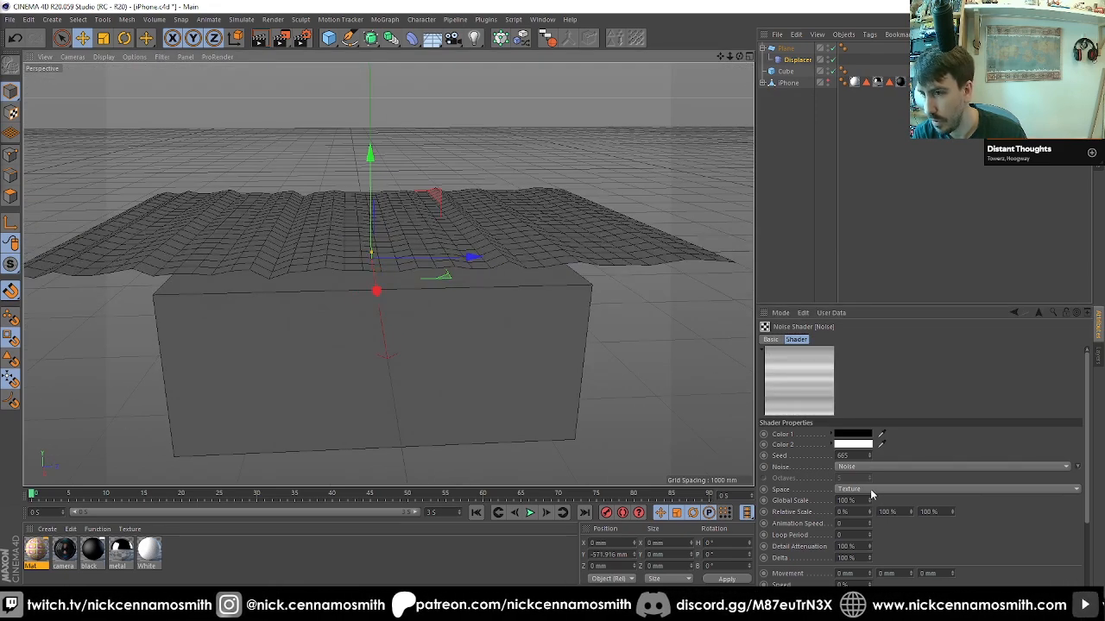
mouse_move(912, 514)
mouse_down()
mouse_move(911, 526)
mouse_move(911, 514)
mouse_up()
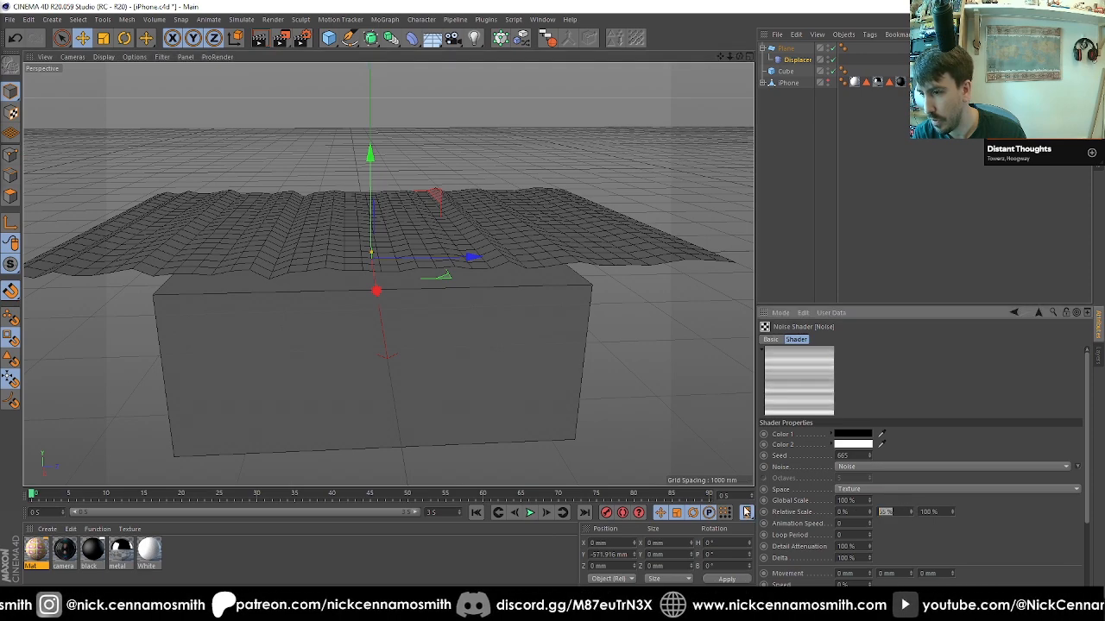
text(25)
key(Return)
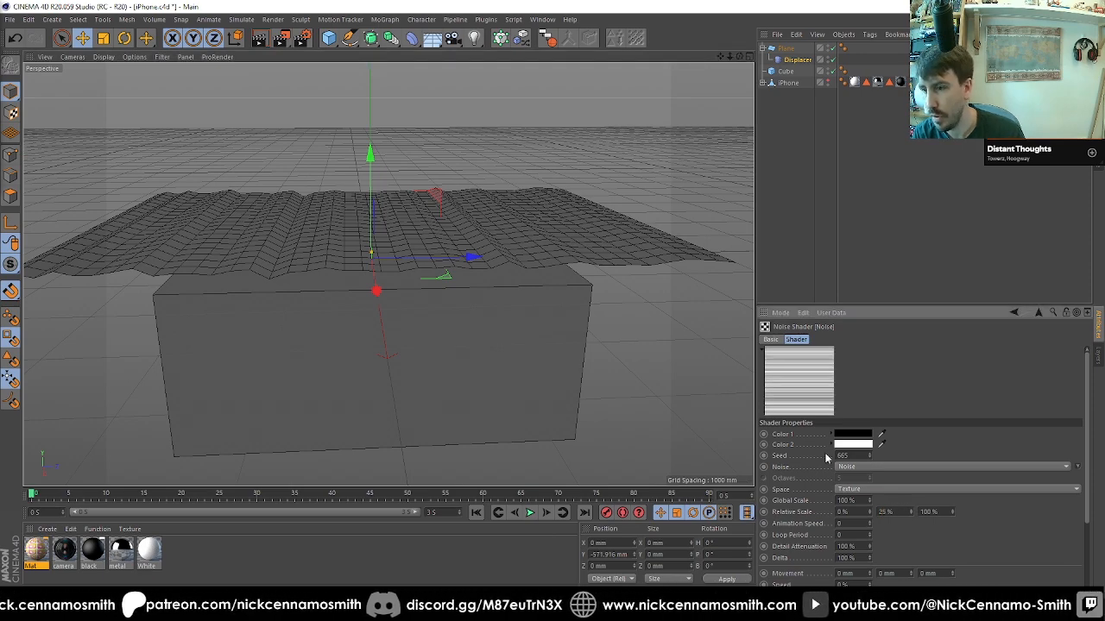
Set the Displacer's height to 321 mm for stronger waves across the plane
click(771, 340)
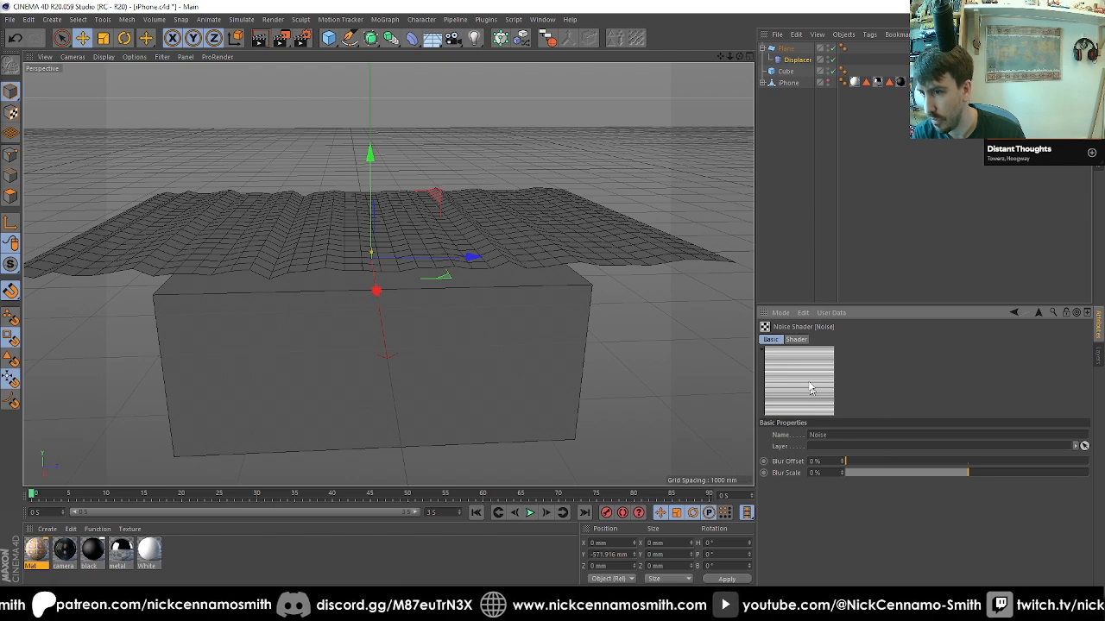
click(796, 340)
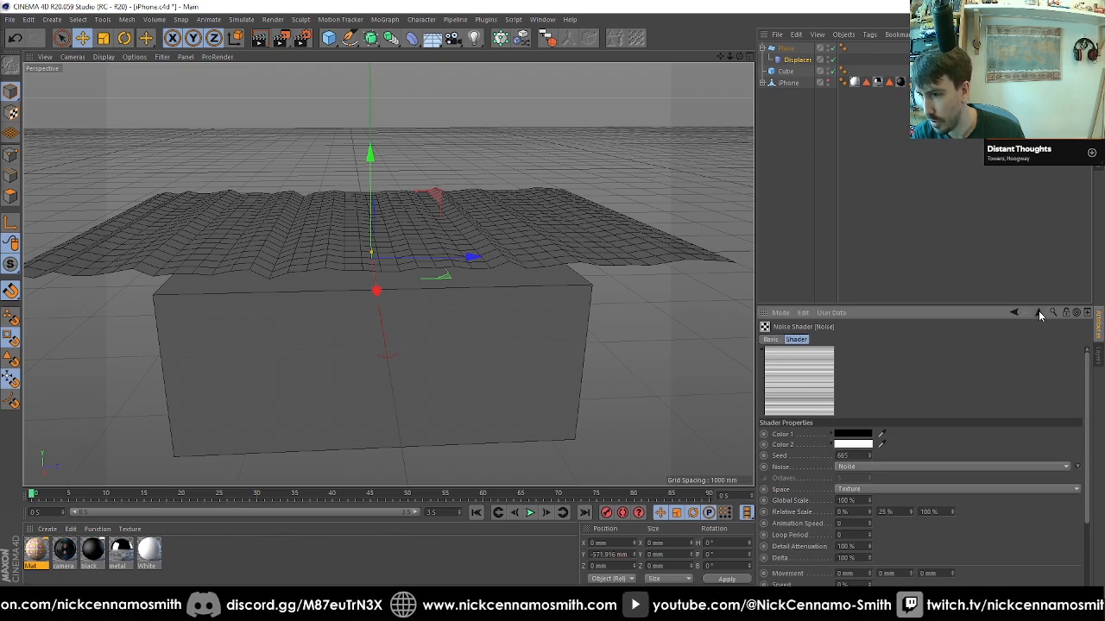
click(1039, 310)
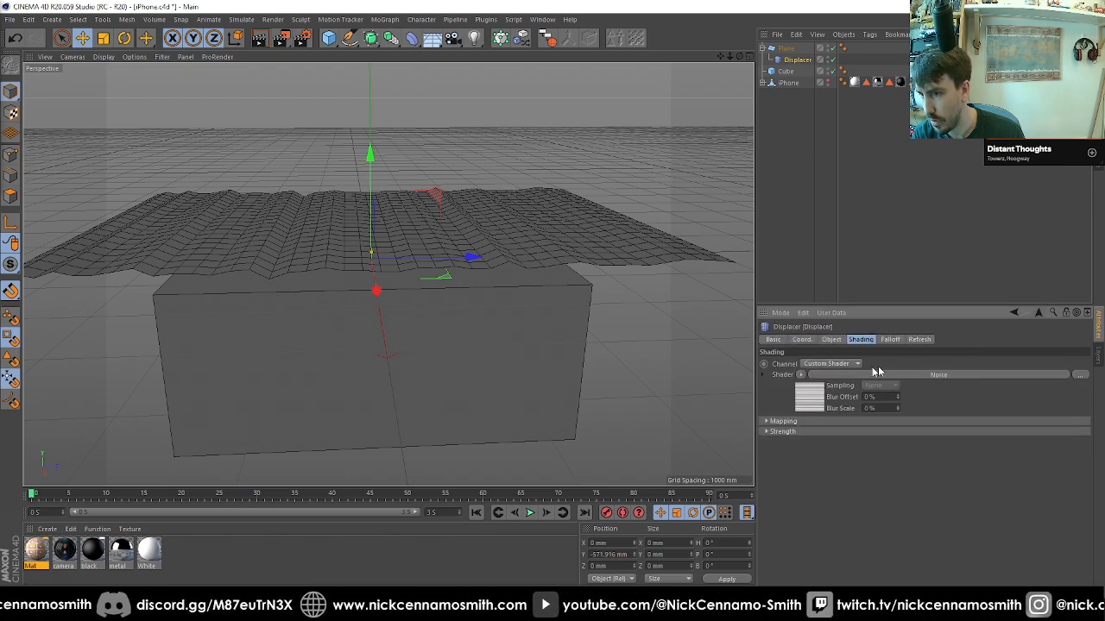
click(833, 340)
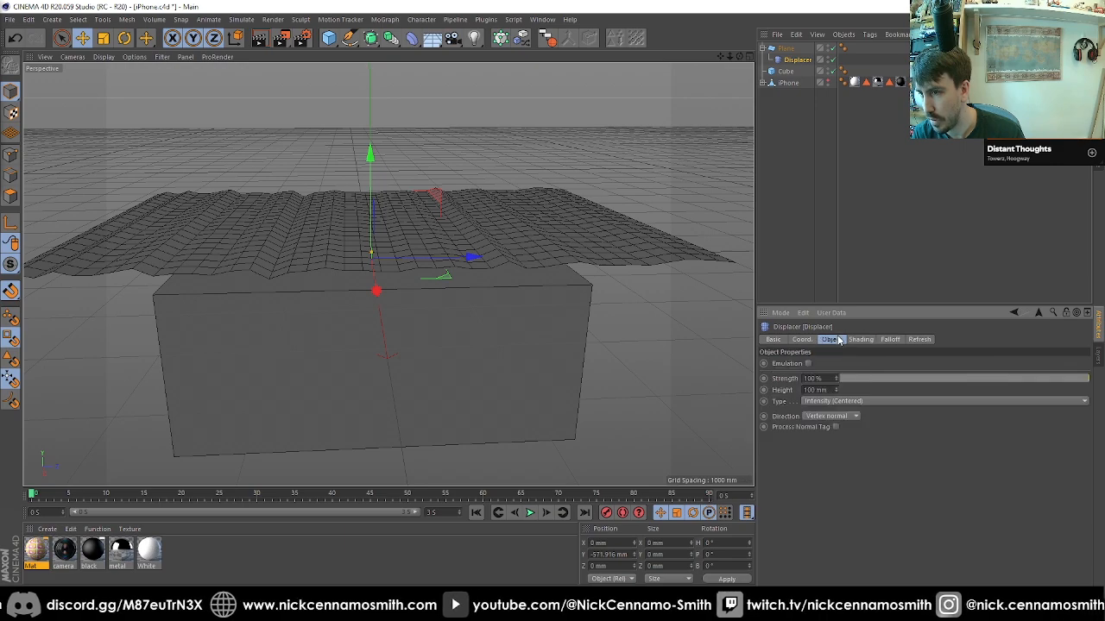
drag(836, 390, 835, 393)
drag(427, 279, 496, 317)
Make the displaced plane editable and bake its shape into a separate polygon object with Current State to Object
click(786, 49)
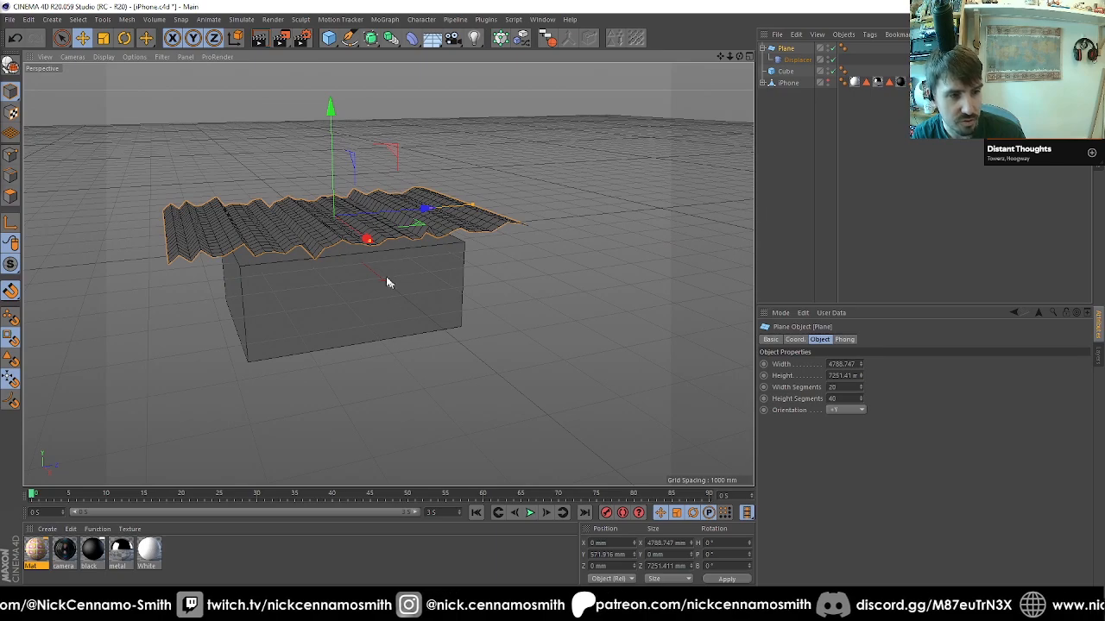
drag(387, 282, 366, 220)
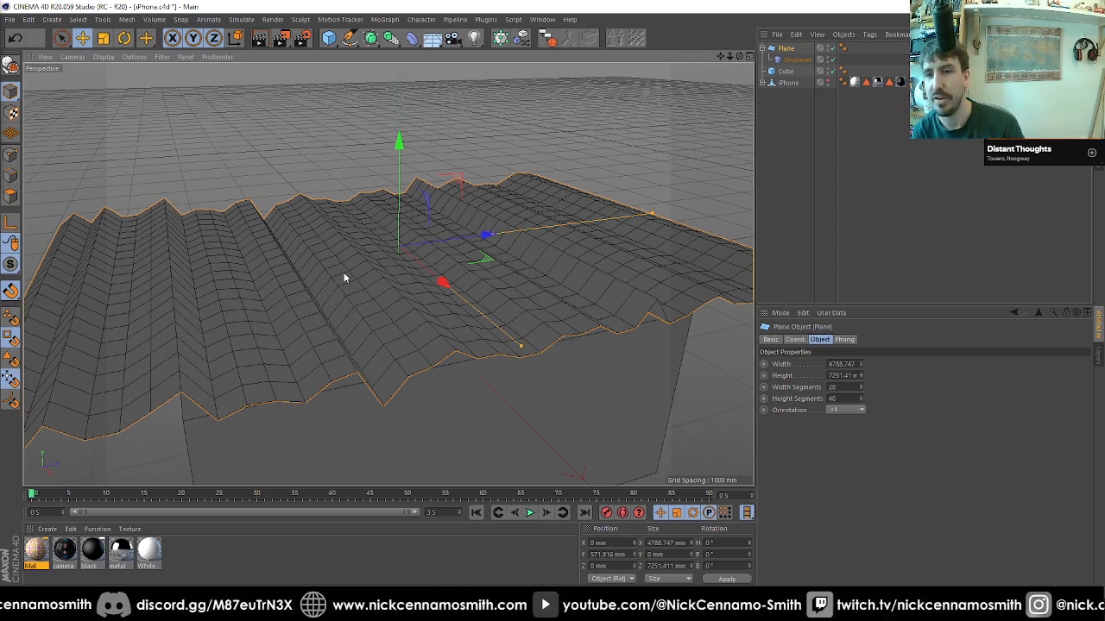
drag(345, 278, 371, 151)
key(c)
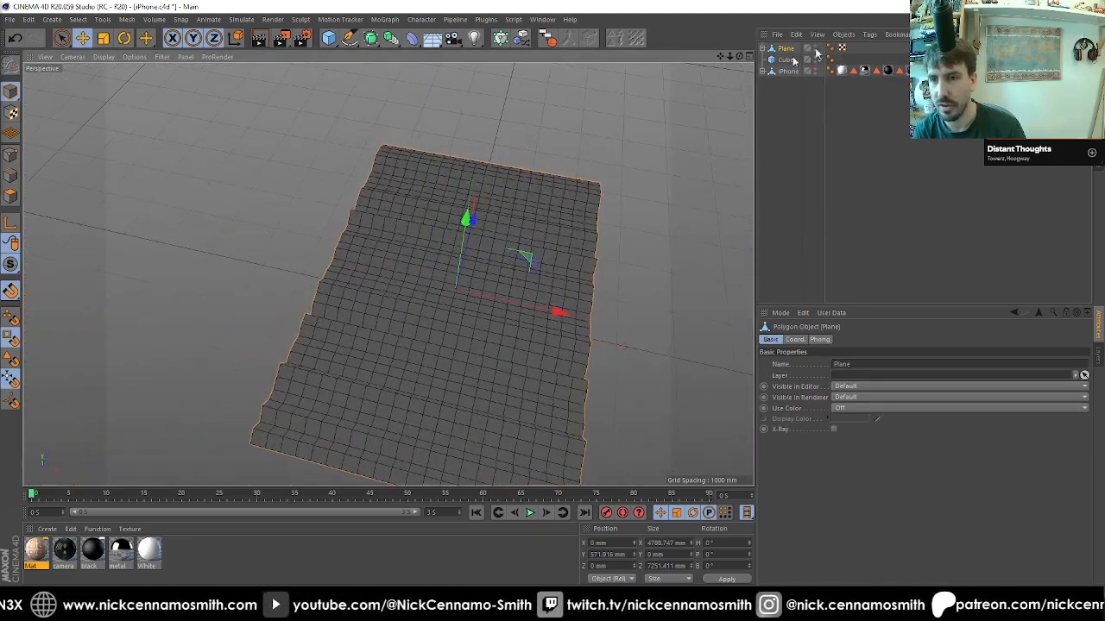
click(781, 49)
click(843, 35)
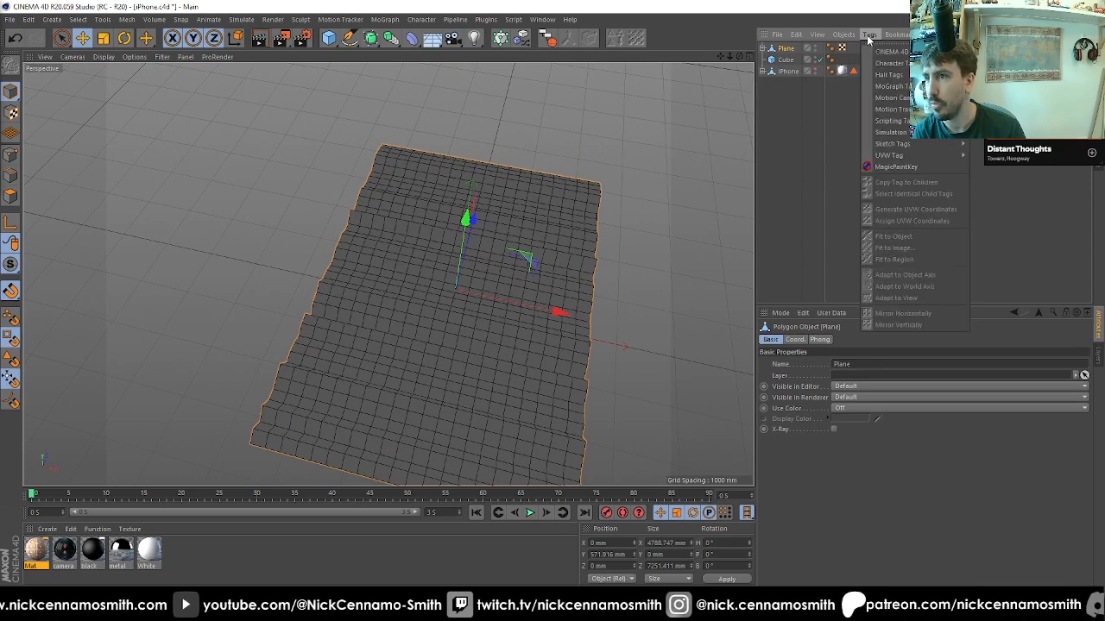
click(899, 116)
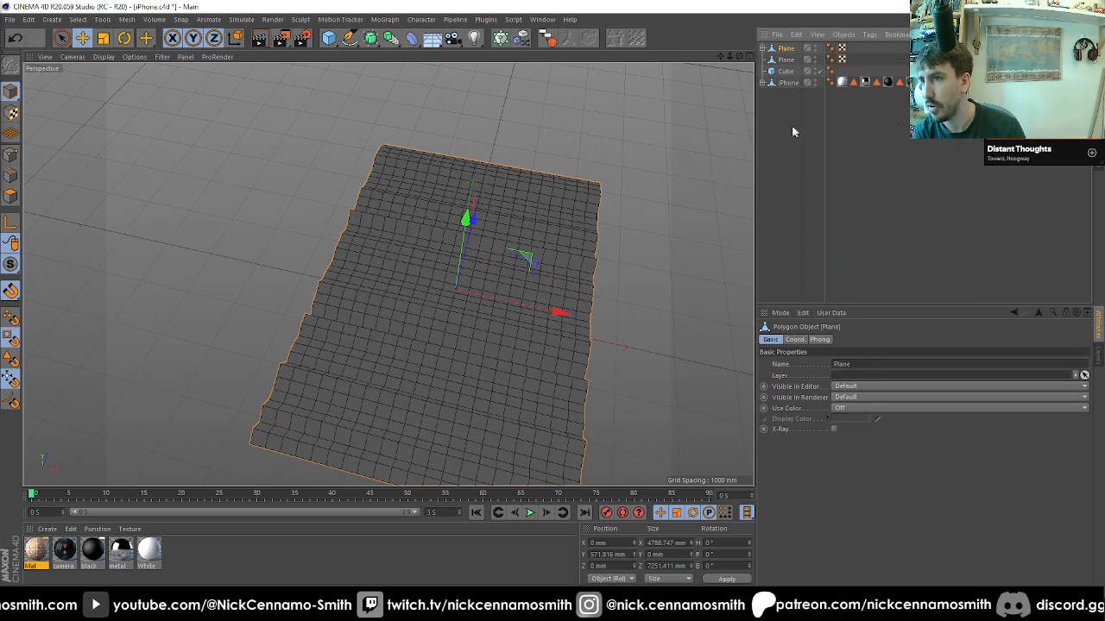
Move the Displacer under the baked plane and delete the original plane
drag(791, 127, 863, 160)
click(784, 50)
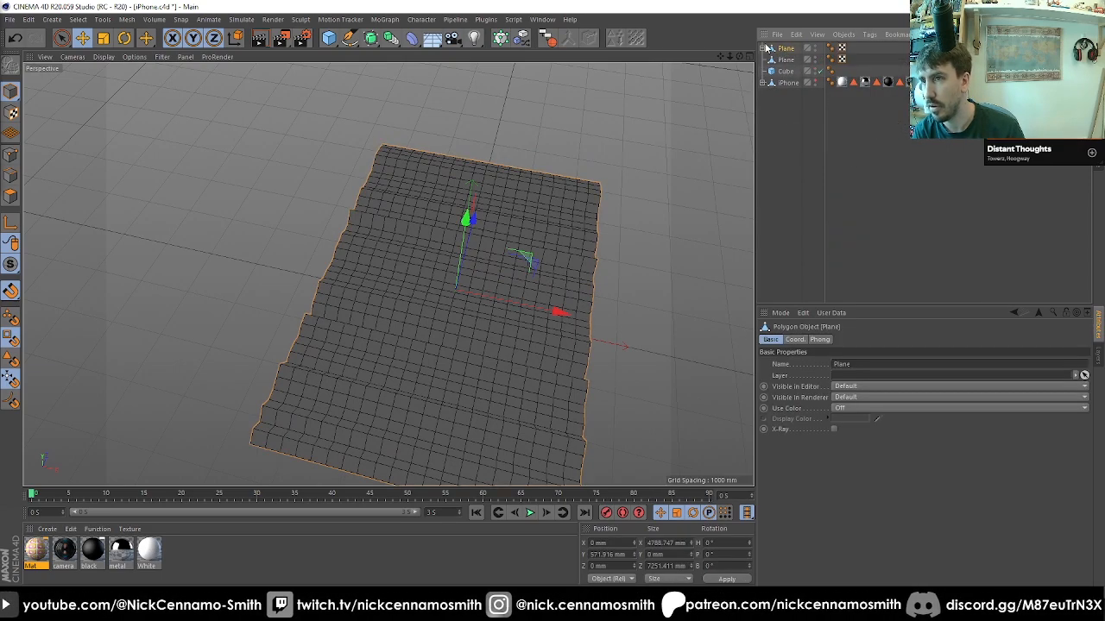
click(762, 48)
click(799, 71)
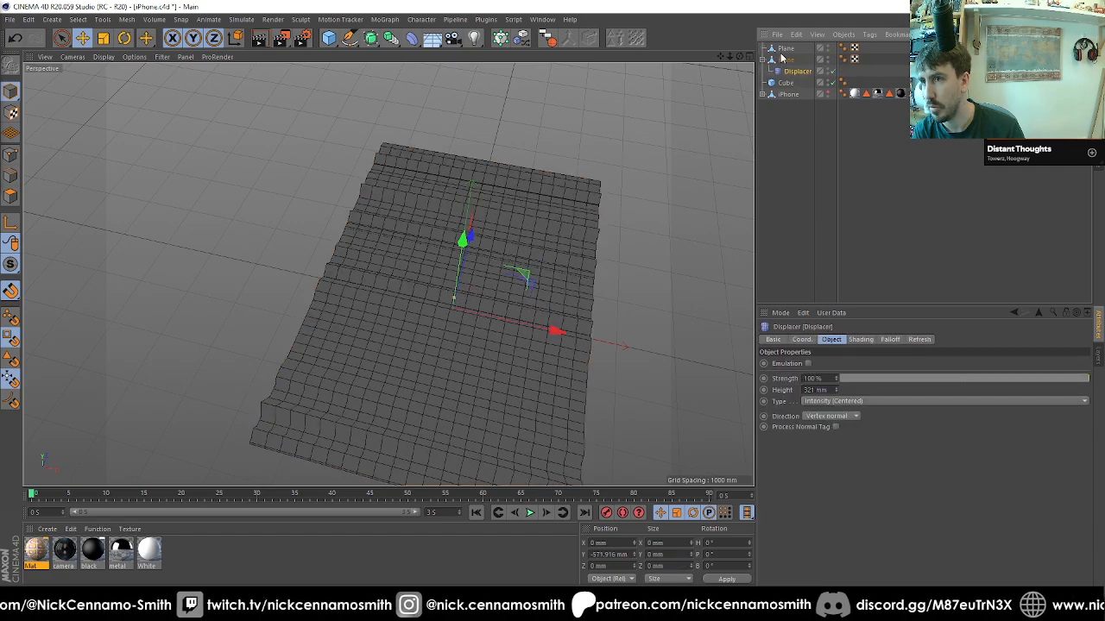
key(Delete)
click(796, 59)
mouse_move(748, 68)
mouse_down()
mouse_move(547, 293)
mouse_move(579, 326)
mouse_move(529, 266)
mouse_up()
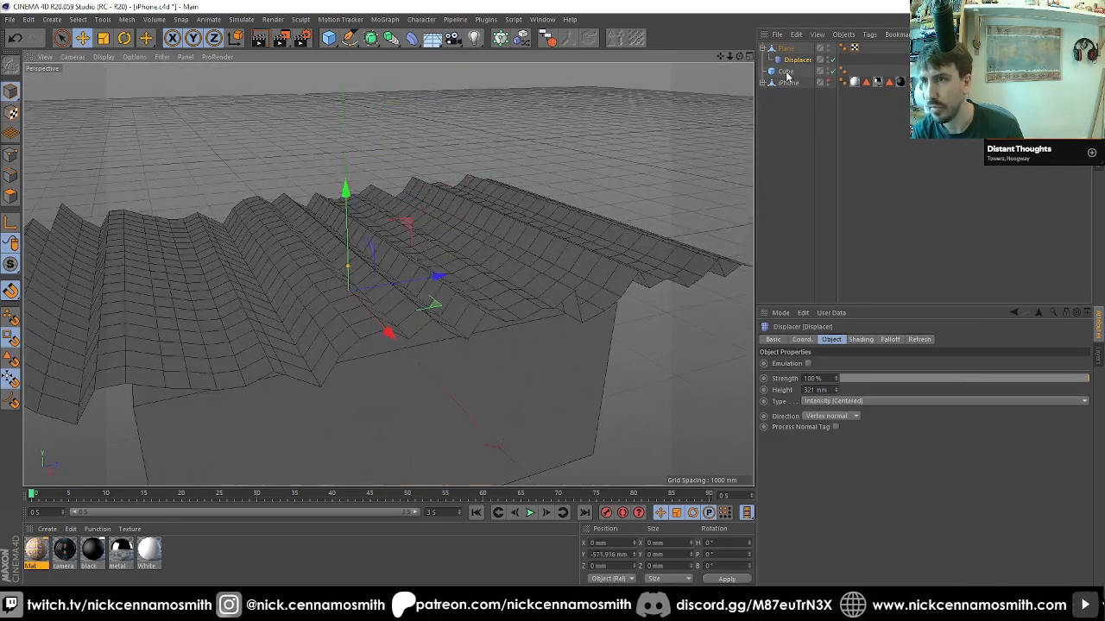
Try a noise relative scale of 25% and 0% in the first two values on the baked plane's Displacer, then remove the Displacer
click(865, 342)
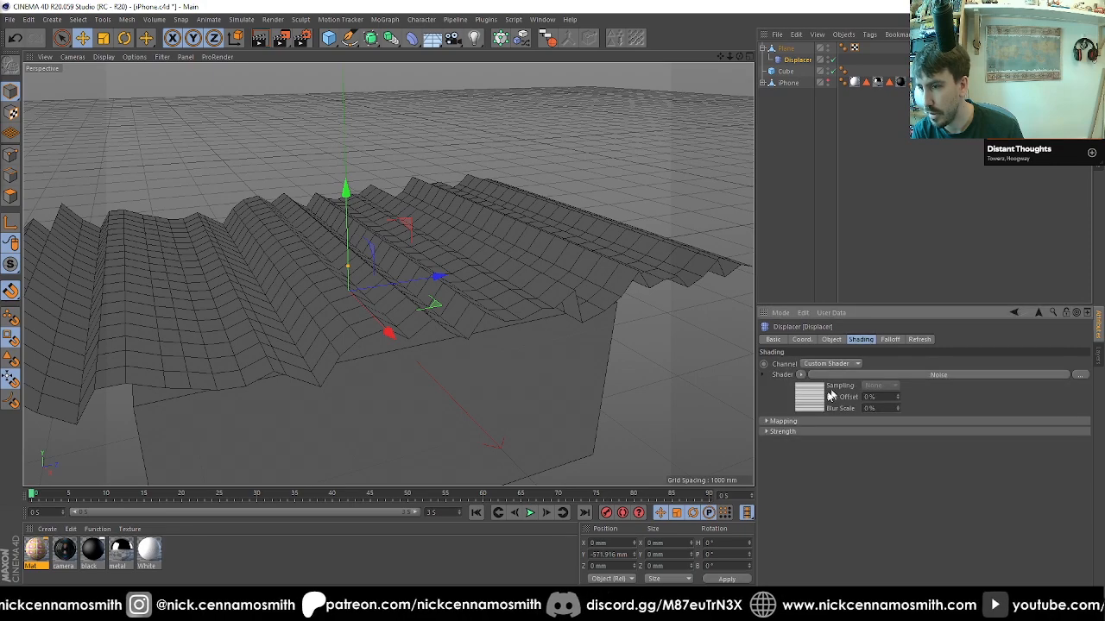
click(820, 399)
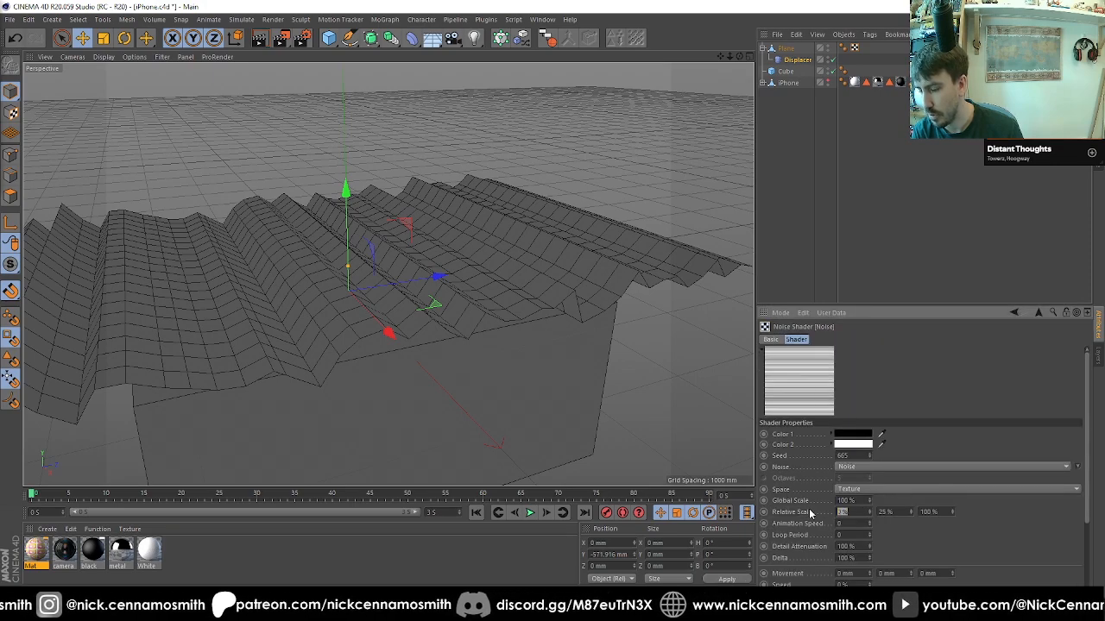
text(25)
key(Tab)
text(0)
key(Return)
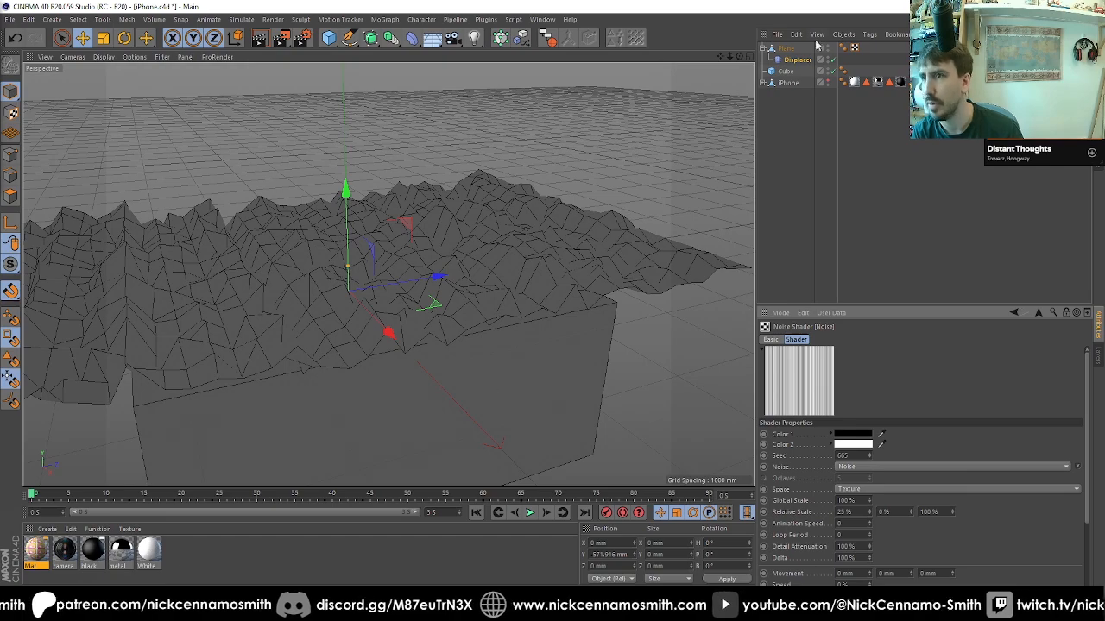
mouse_move(424, 240)
mouse_down()
mouse_move(453, 202)
mouse_move(412, 264)
mouse_move(432, 274)
mouse_move(388, 271)
mouse_move(431, 233)
mouse_up()
Add a Cloth simulation tag to the wavy plane
right_click(788, 49)
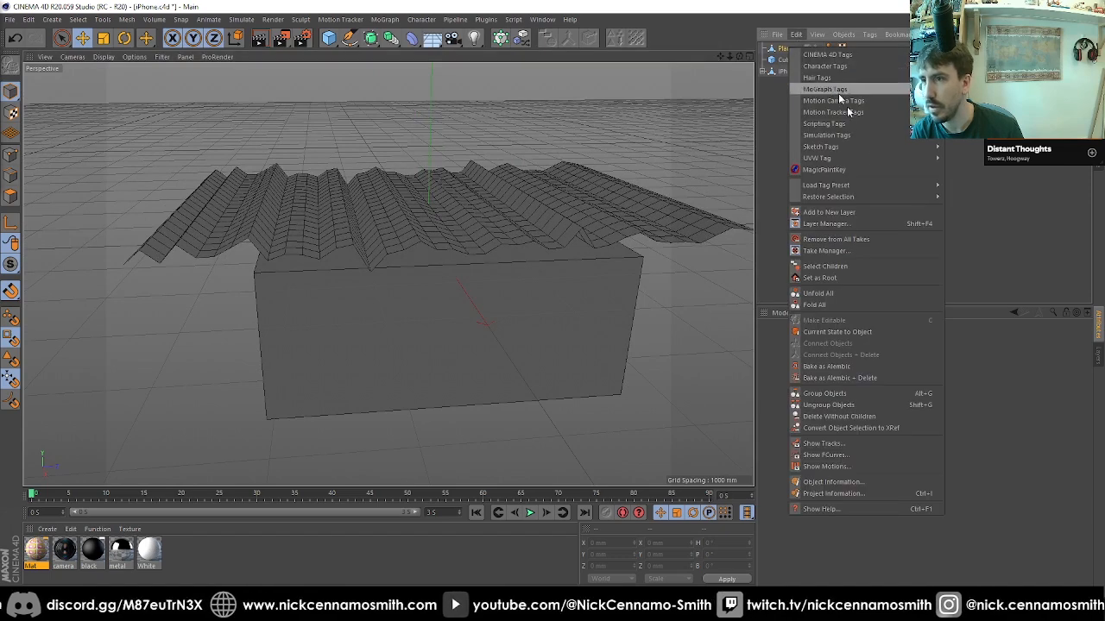
mouse_move(850, 135)
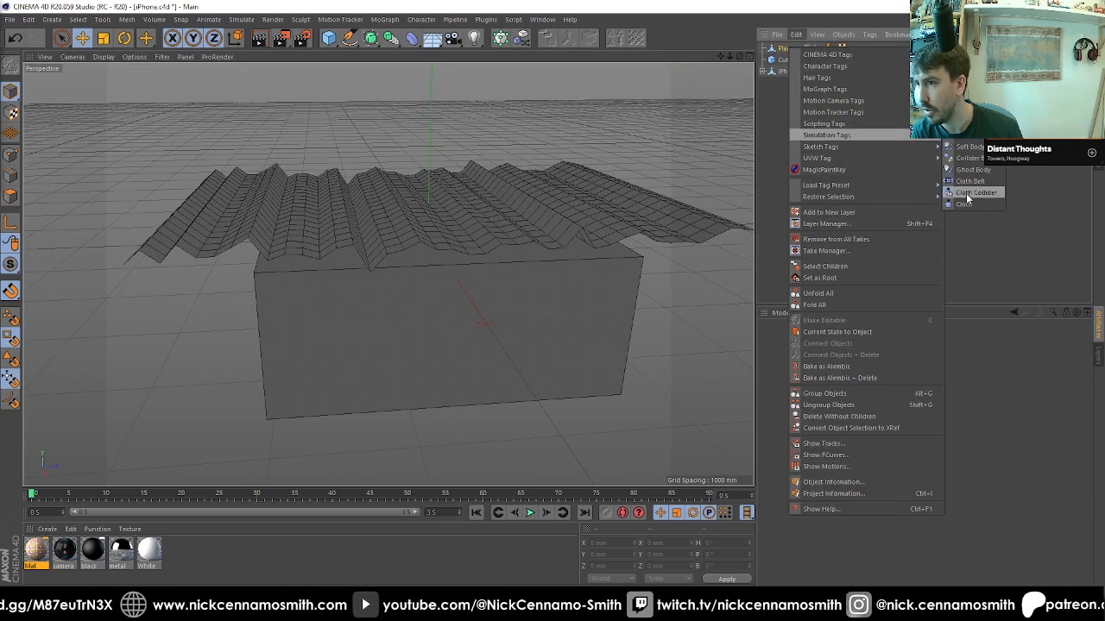
click(966, 198)
Add a Cloth Collider simulation tag to the cube
click(492, 353)
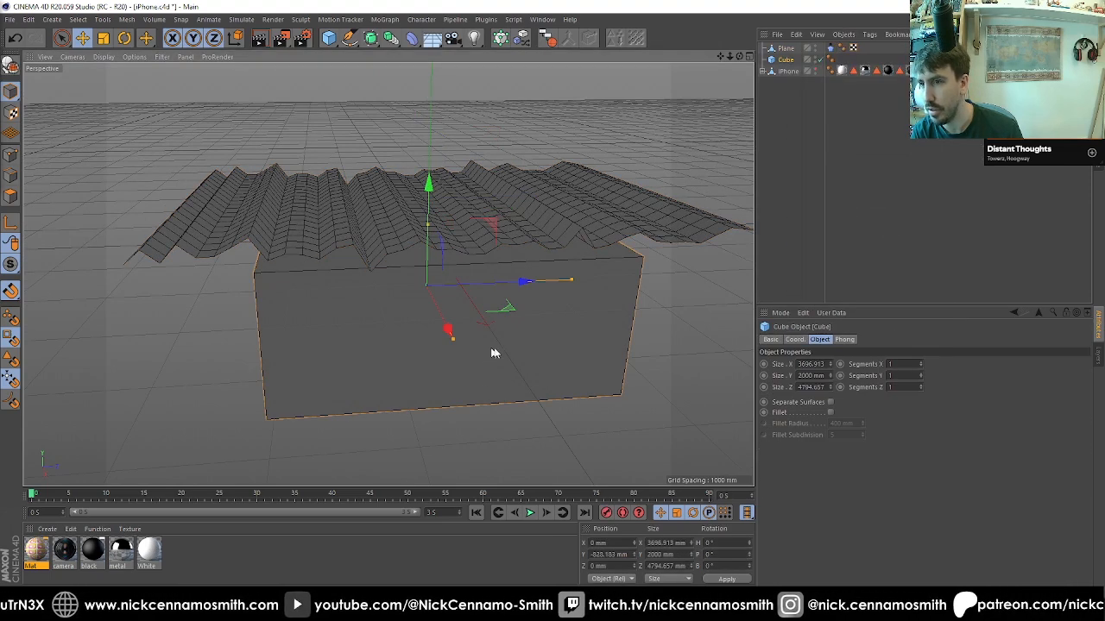
right_click(786, 59)
mouse_move(909, 150)
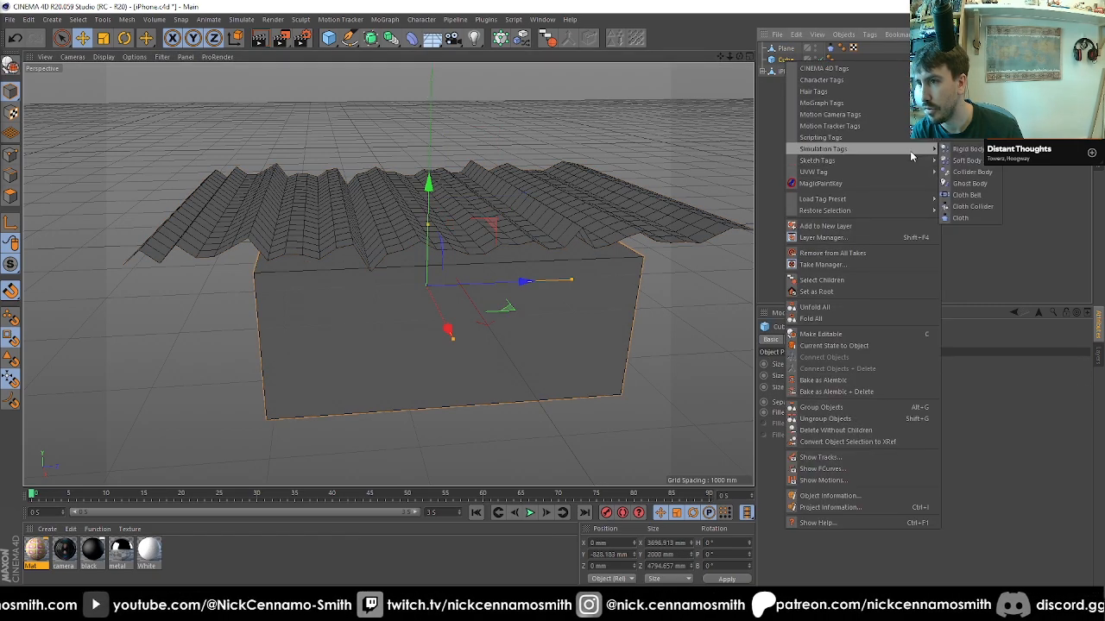
click(991, 208)
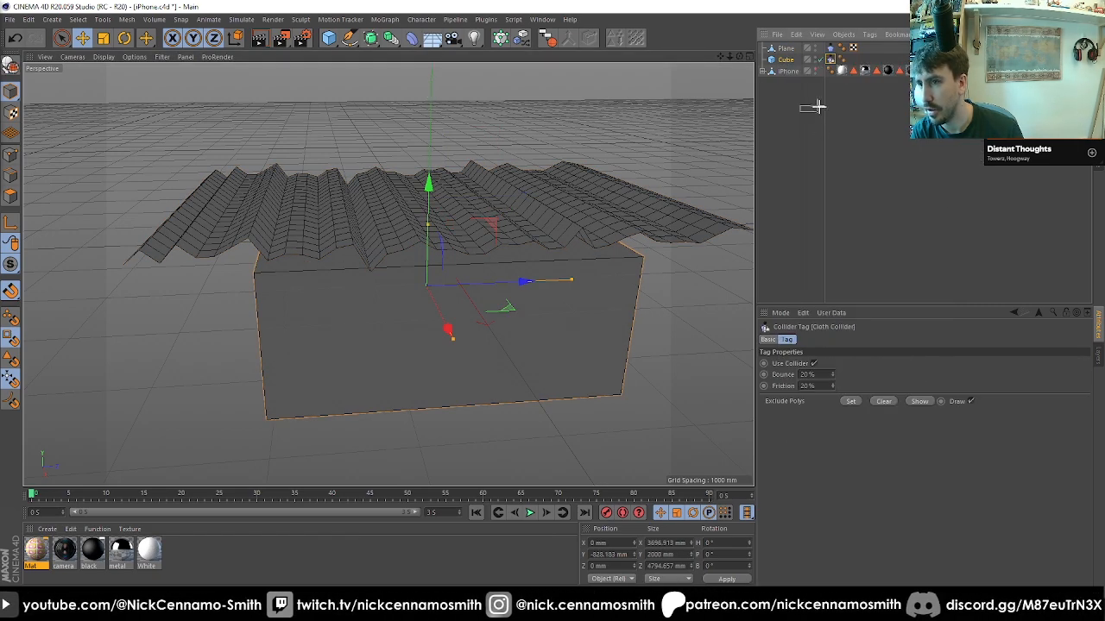
Select the wavy plane and add a Bend deformer to the scene
click(806, 104)
click(784, 49)
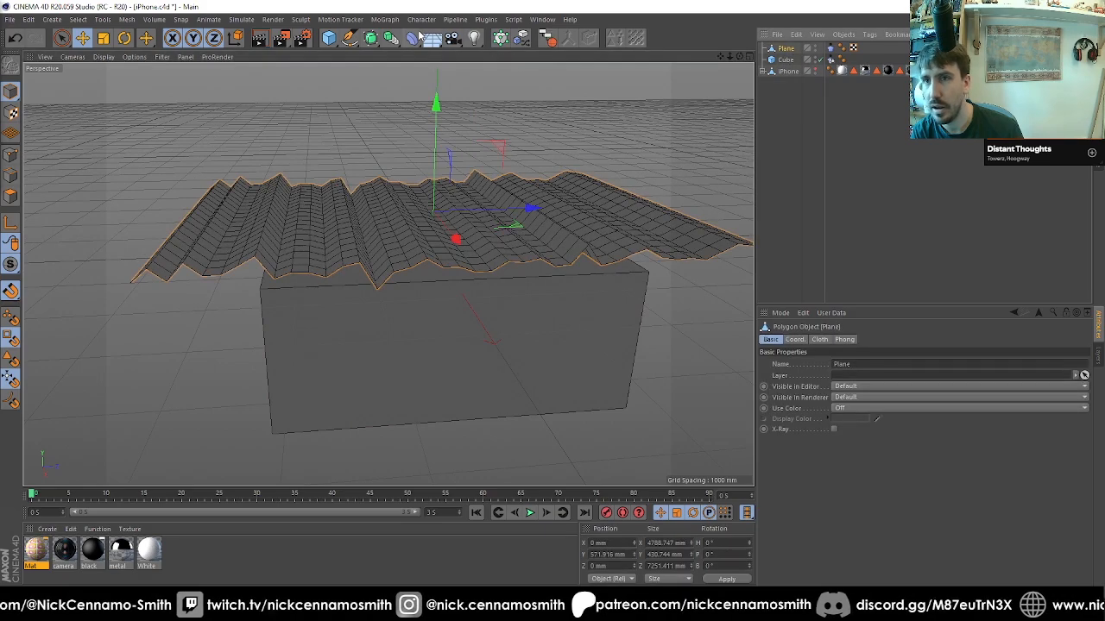
click(413, 39)
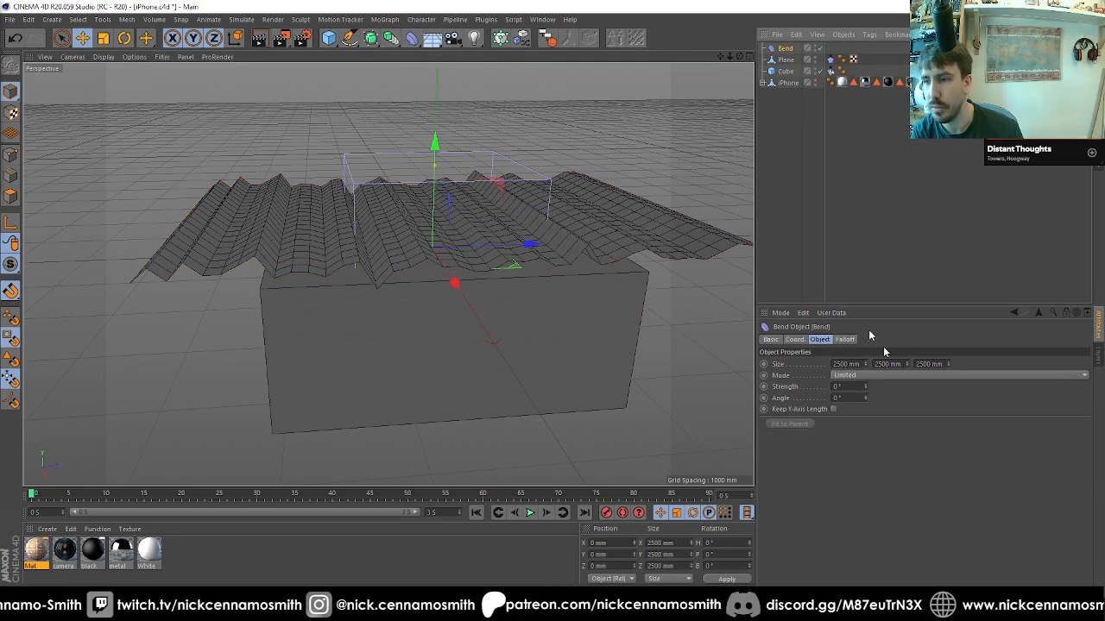
Set the Bend's strength to 120° and reorient it to H -90°, B -90° at about 1999 mm in Z
drag(865, 388, 915, 389)
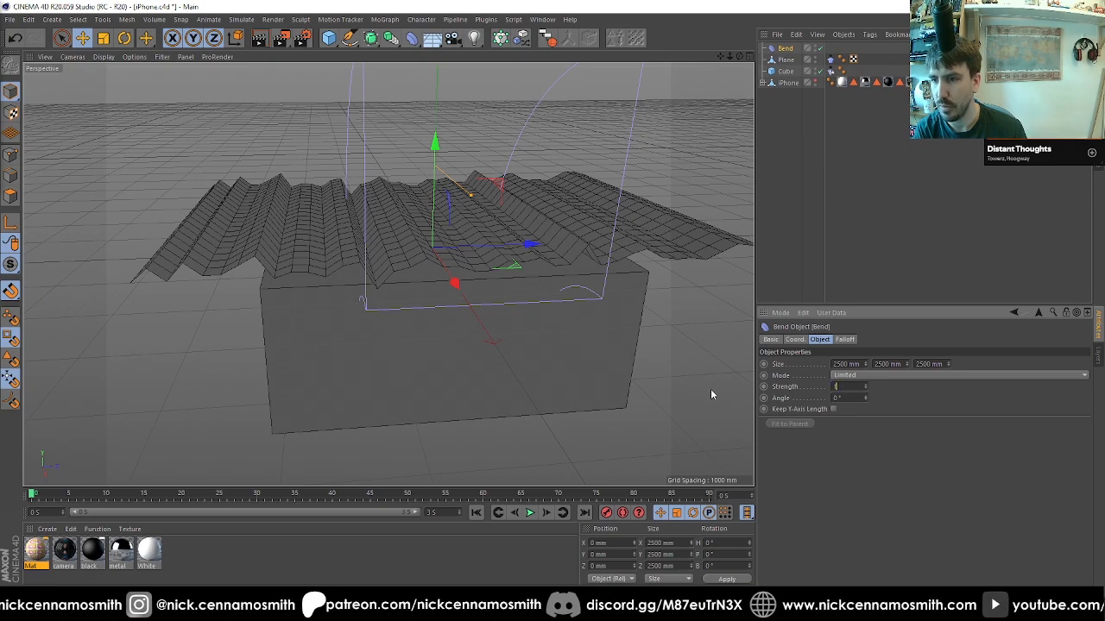
key(Return)
key(r)
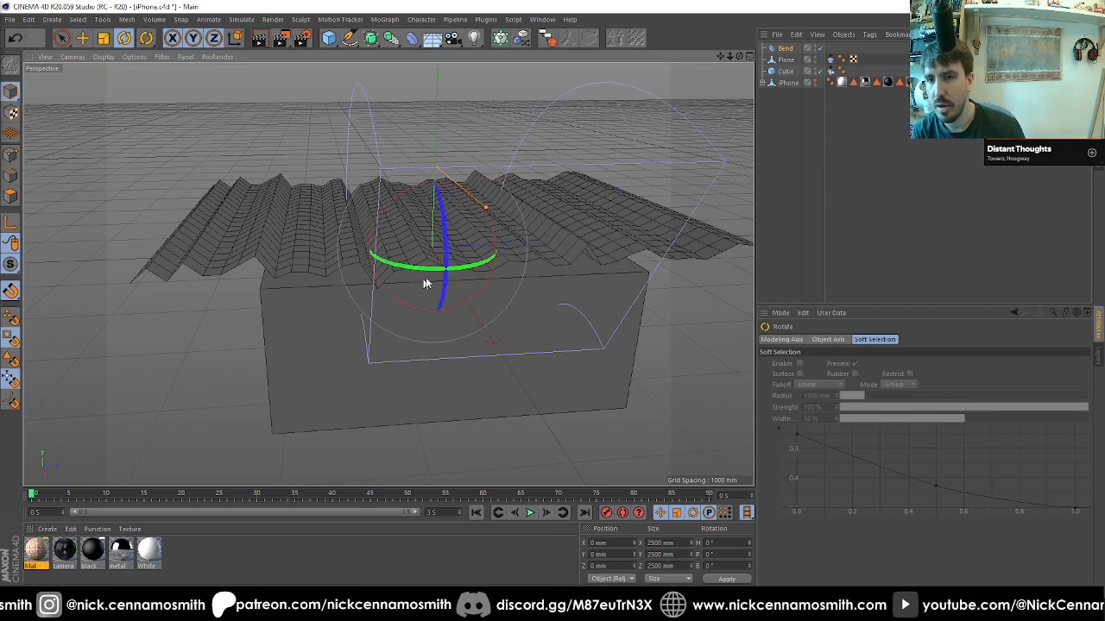
drag(462, 270, 341, 265)
drag(436, 188, 594, 302)
key(e)
Enable Keep Y-Axis Length on the Bend and make it a child of the wavy plane
click(796, 49)
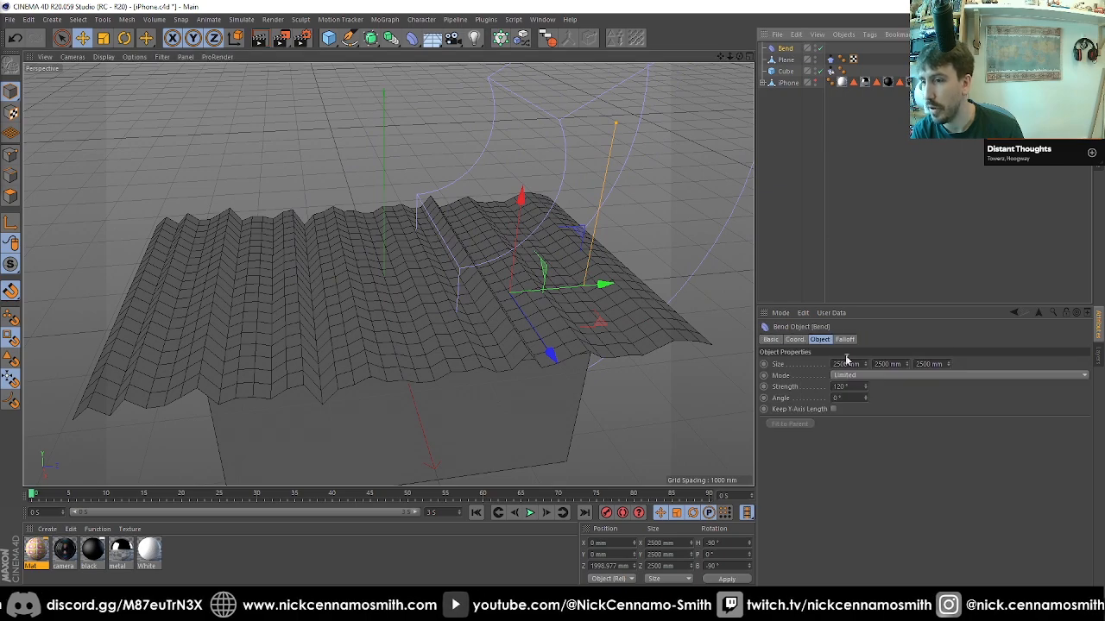
click(833, 409)
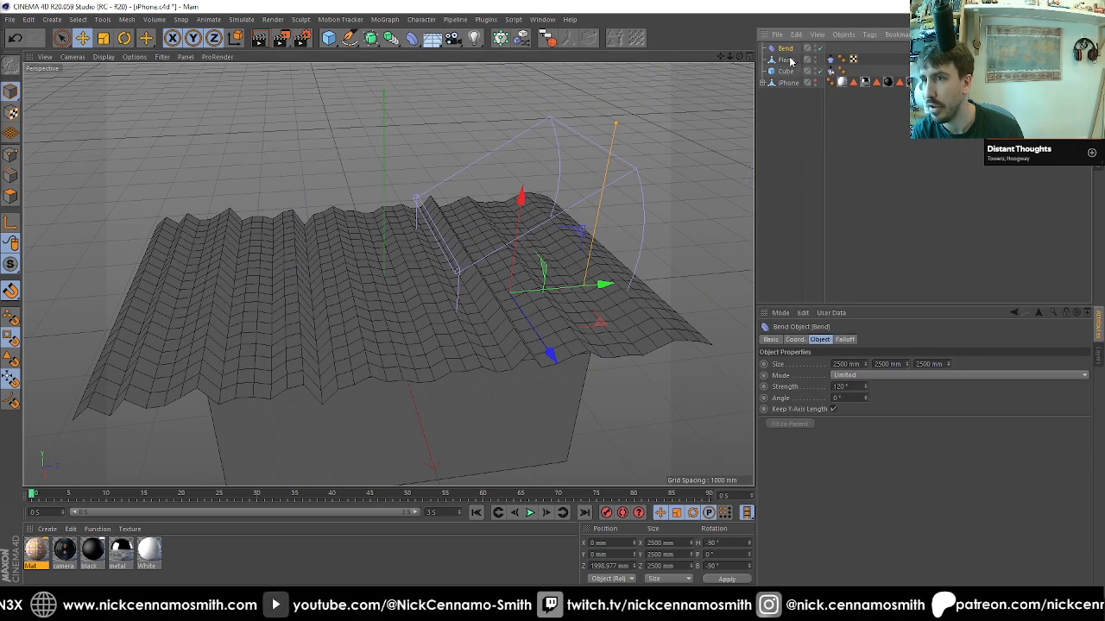
drag(790, 60, 790, 63)
drag(566, 258, 595, 301)
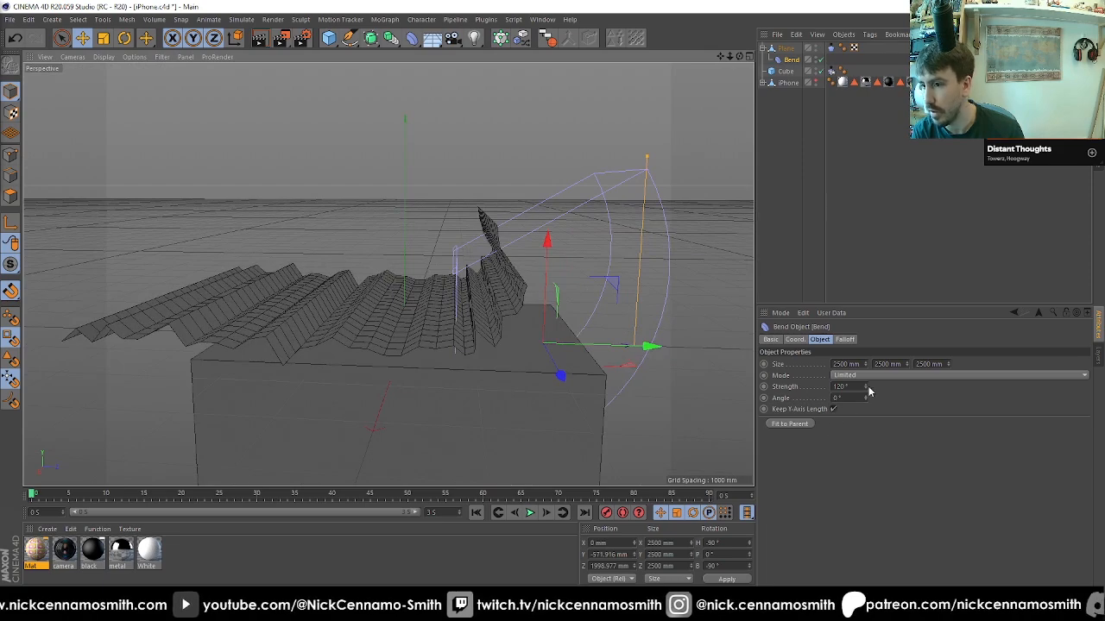
Set the Bend's strength to 160° and its Y size to about 1939 mm, keeping the Y-axis length
drag(864, 388, 899, 389)
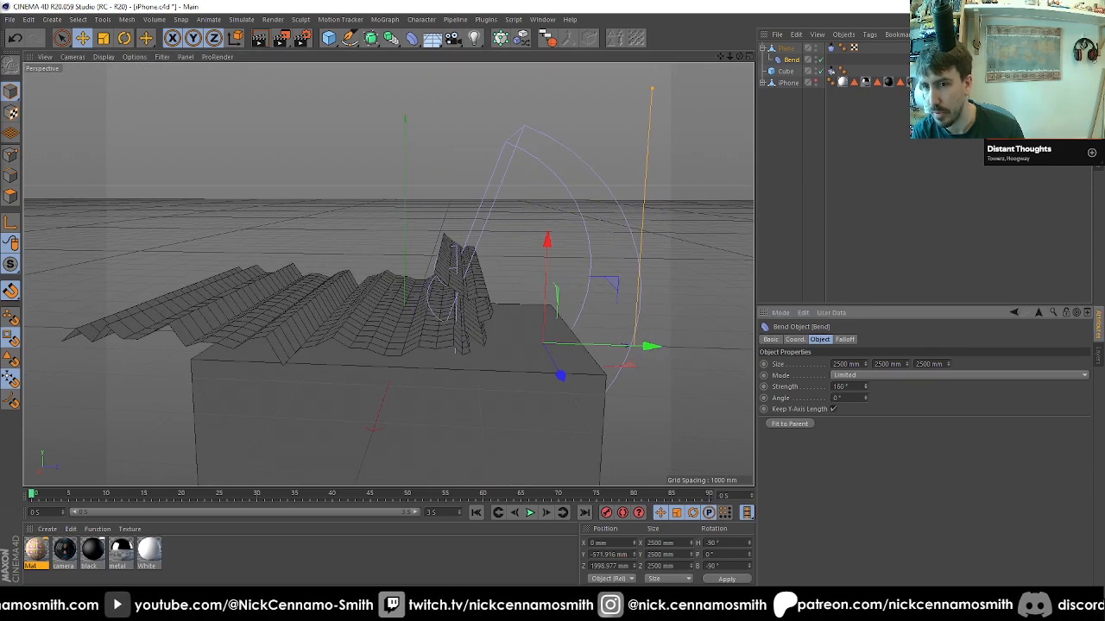
click(833, 409)
click(834, 409)
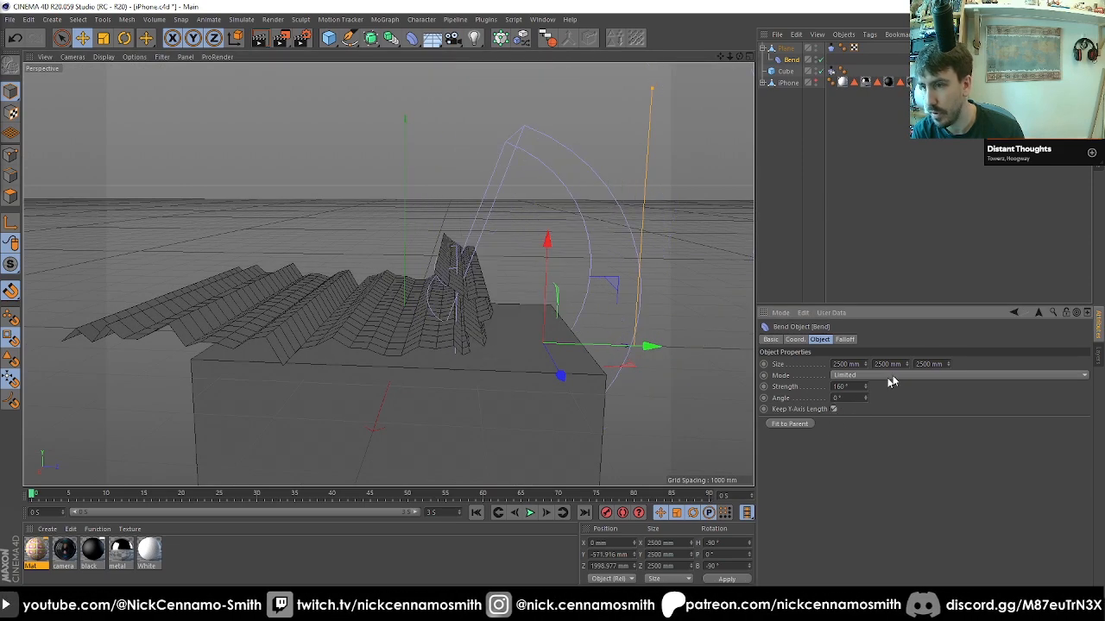
drag(906, 363, 879, 403)
click(834, 409)
click(832, 409)
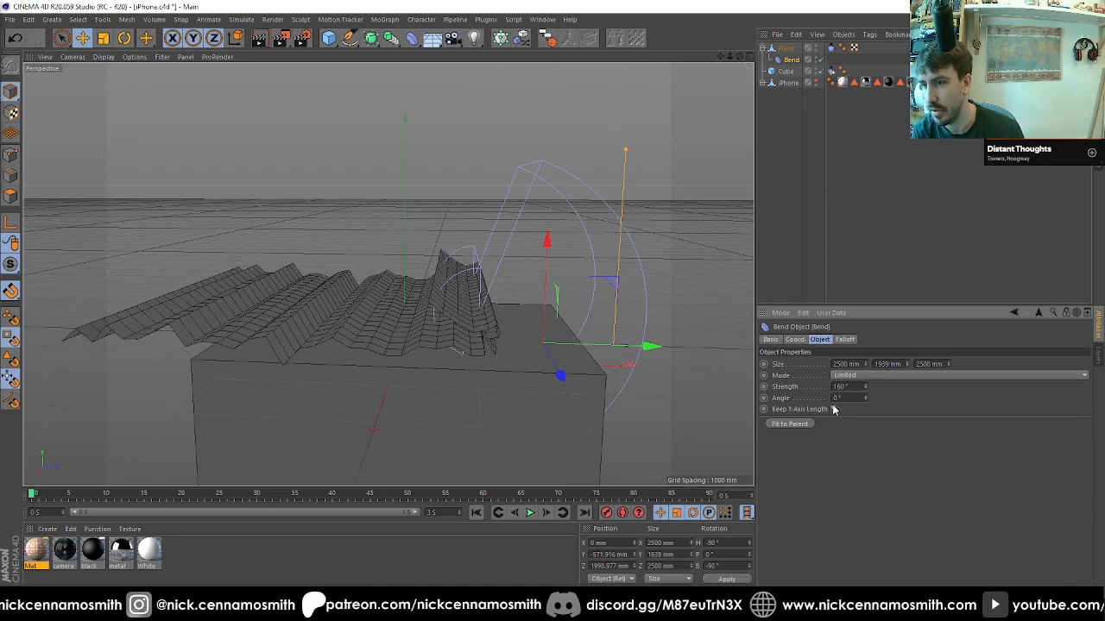
Move the Bend along the plane to about 1676 mm in Z
drag(500, 293, 472, 287)
key(e)
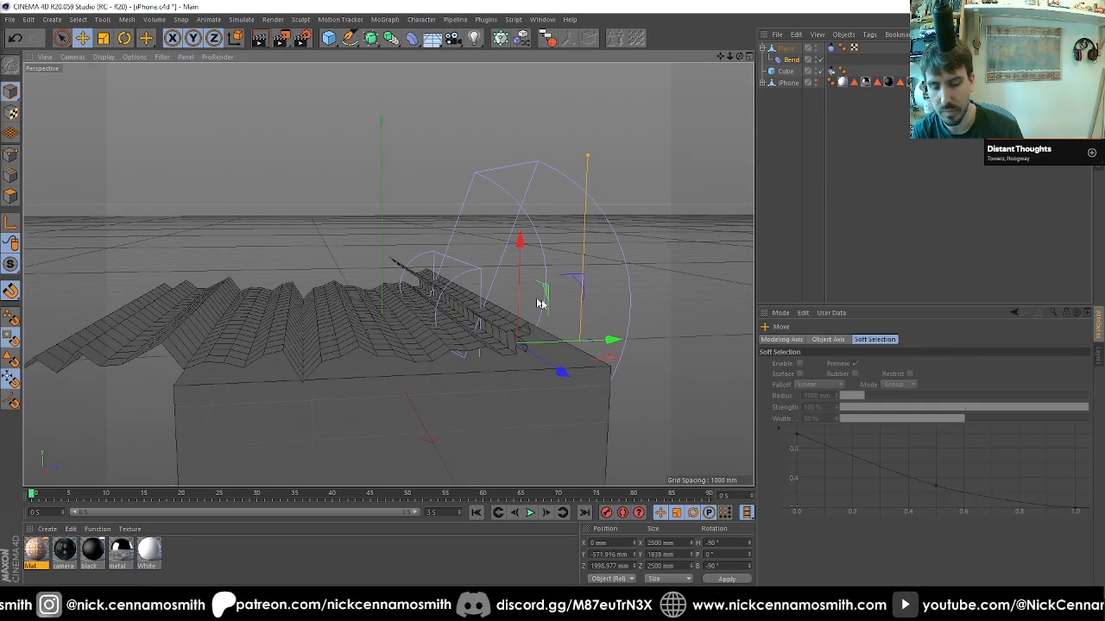
mouse_move(594, 341)
mouse_down()
mouse_move(547, 342)
mouse_move(593, 343)
mouse_up()
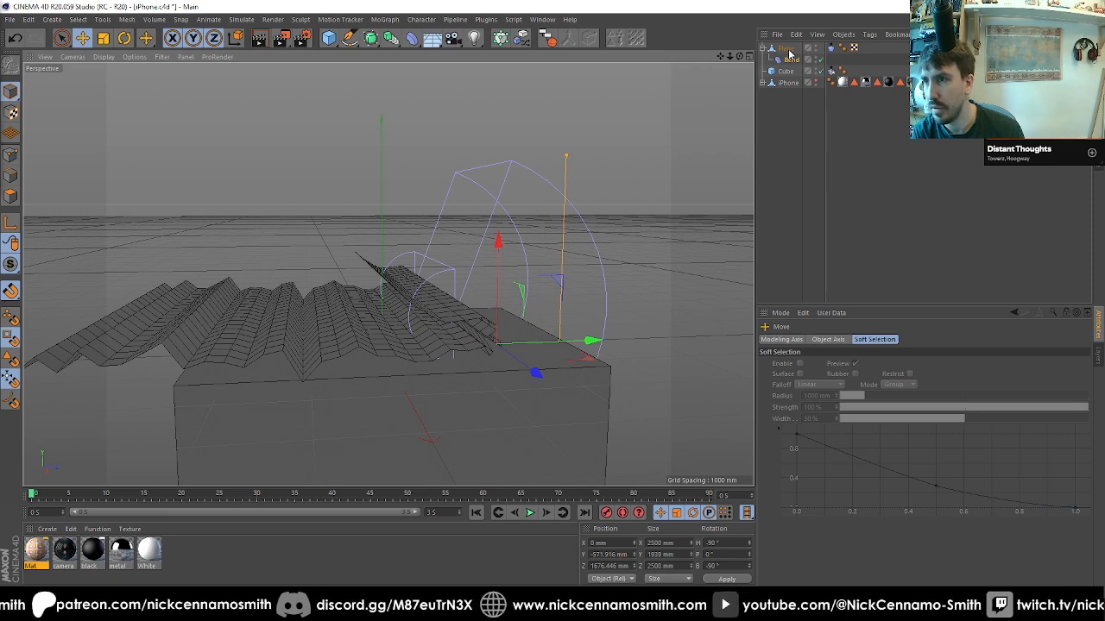
Create a polygon copy of the bent plane with Current State to Object
right_click(789, 54)
click(783, 49)
click(843, 35)
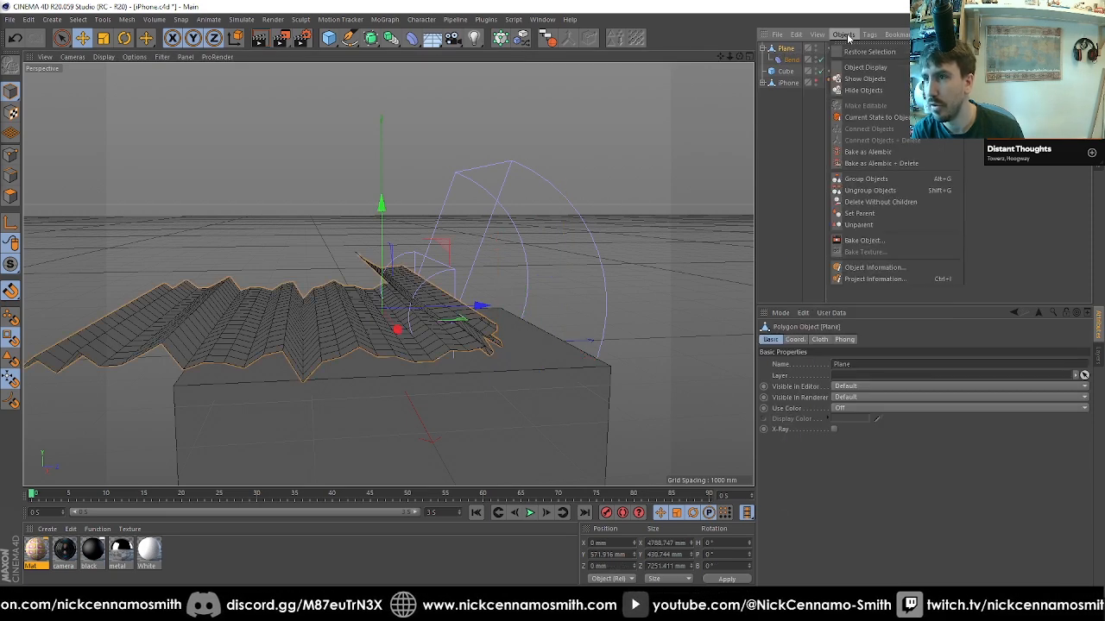
click(898, 118)
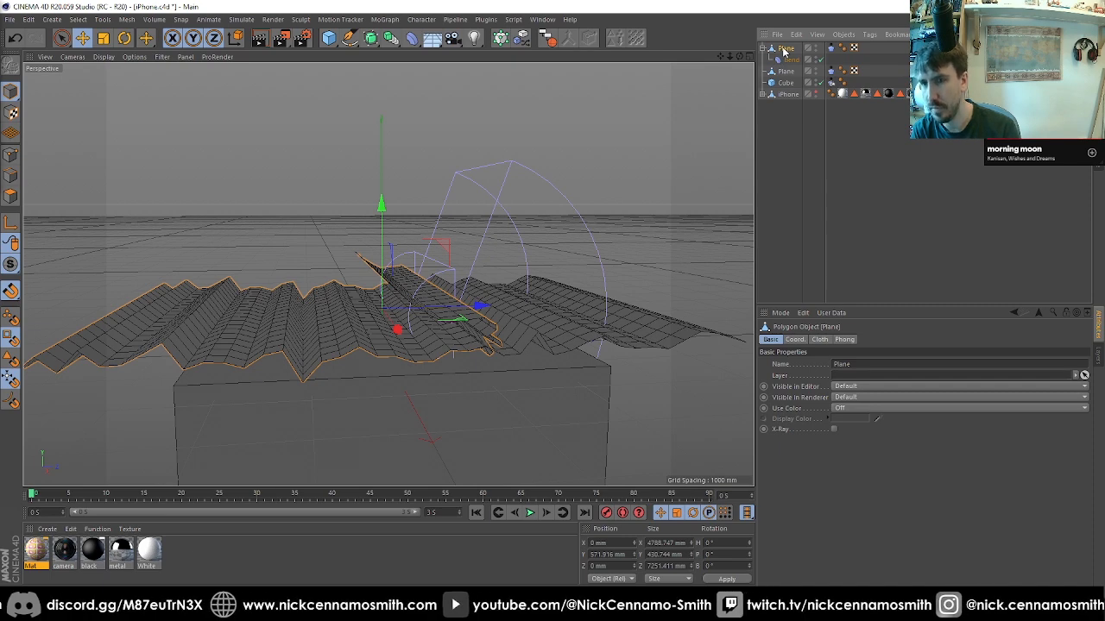
Delete the original bent plane, undo that deletion, and delete the unbent copy instead
key(Delete)
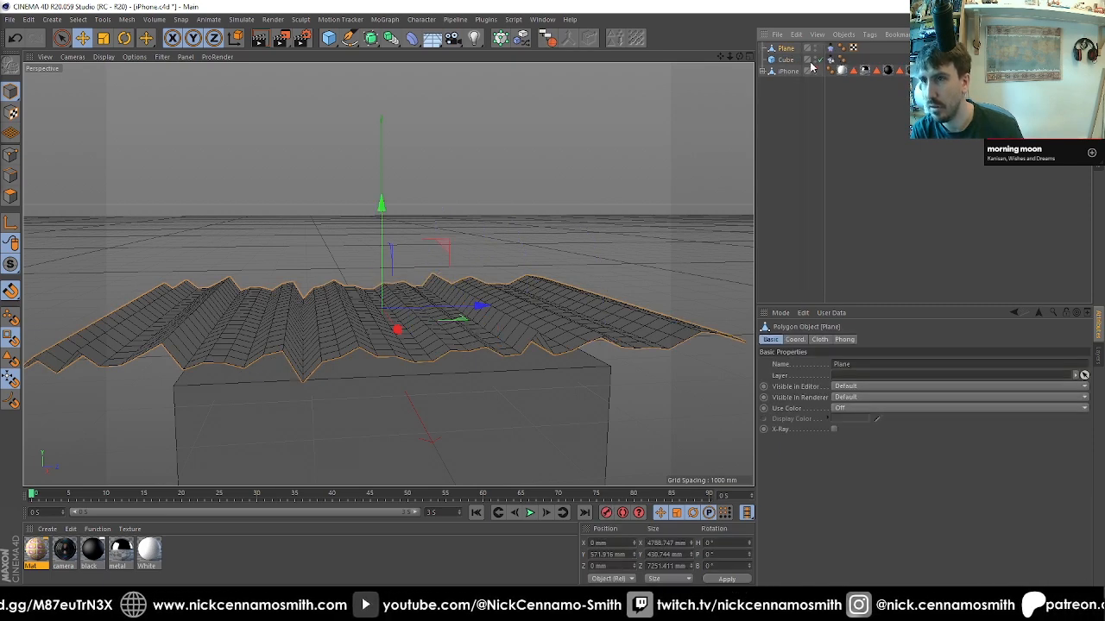
key(ctrl+z)
key(ctrl+z)
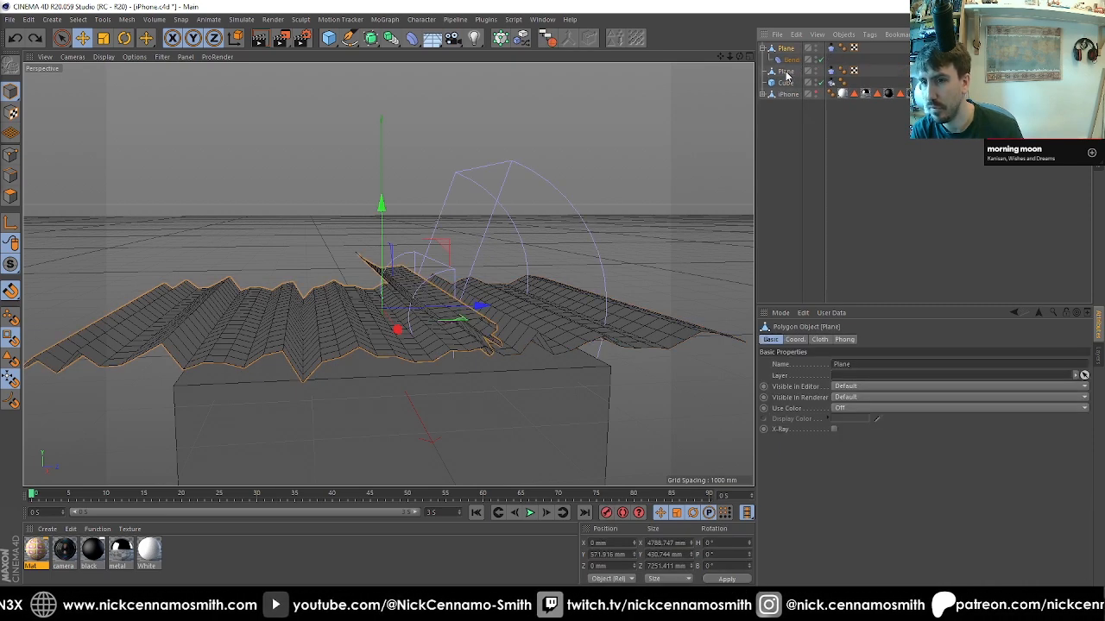
click(786, 73)
click(783, 50)
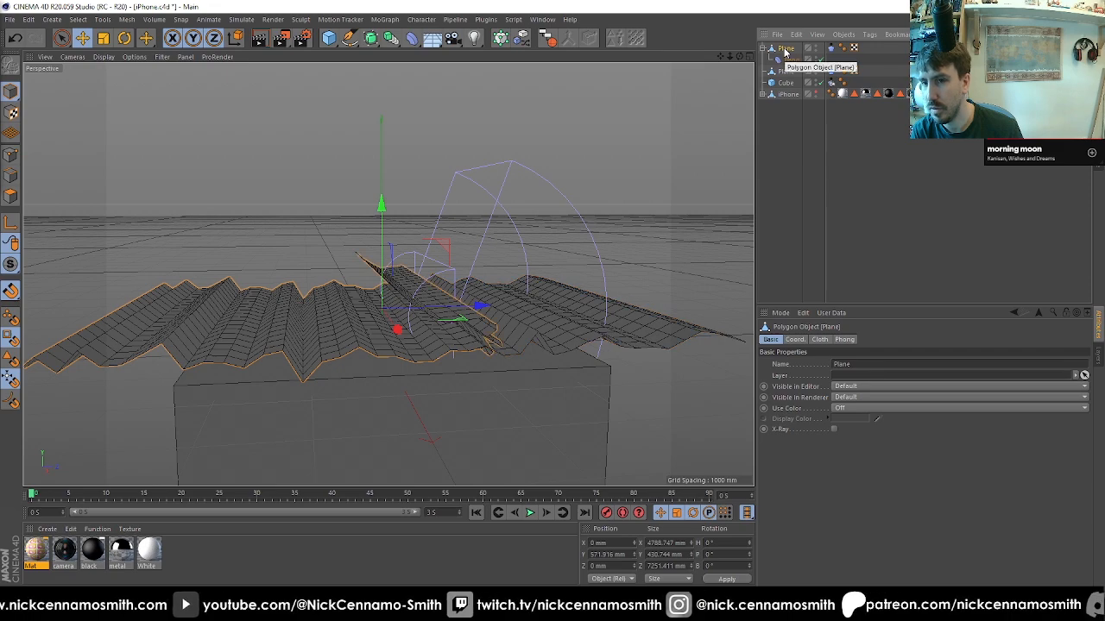
click(787, 74)
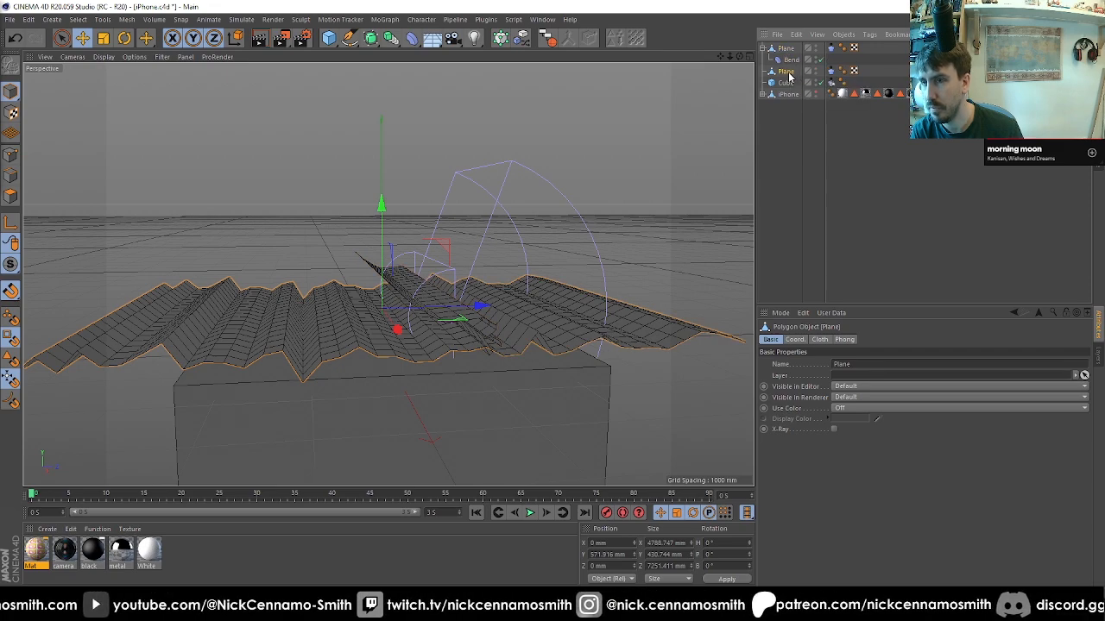
key(Delete)
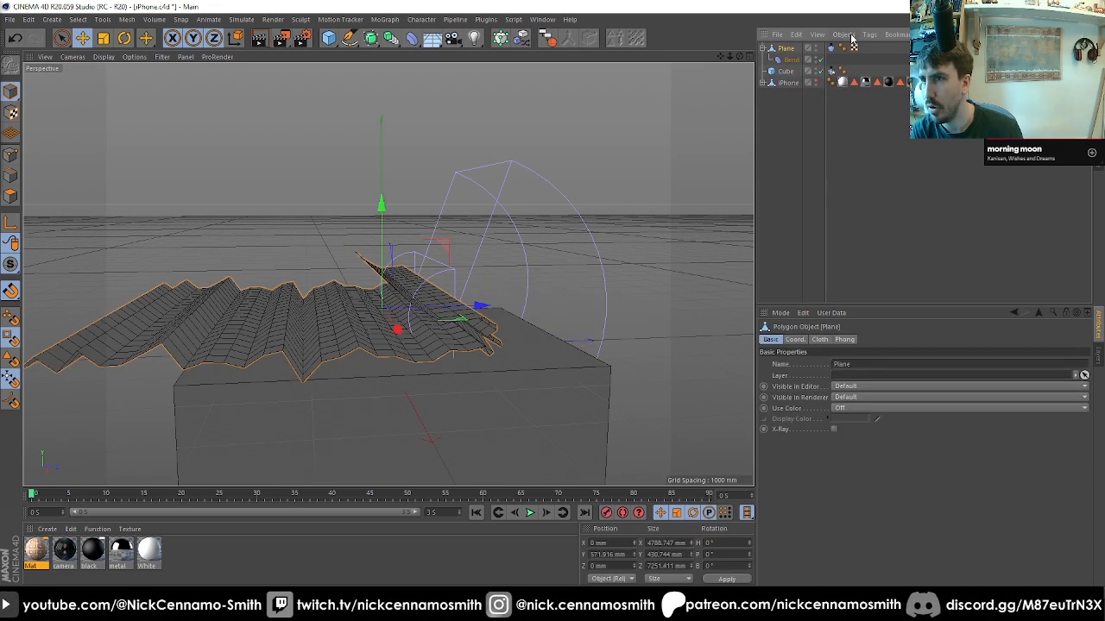
Remove the Cloth tag from the bent plane and create a polygon copy with Current State to Object
click(842, 34)
click(794, 150)
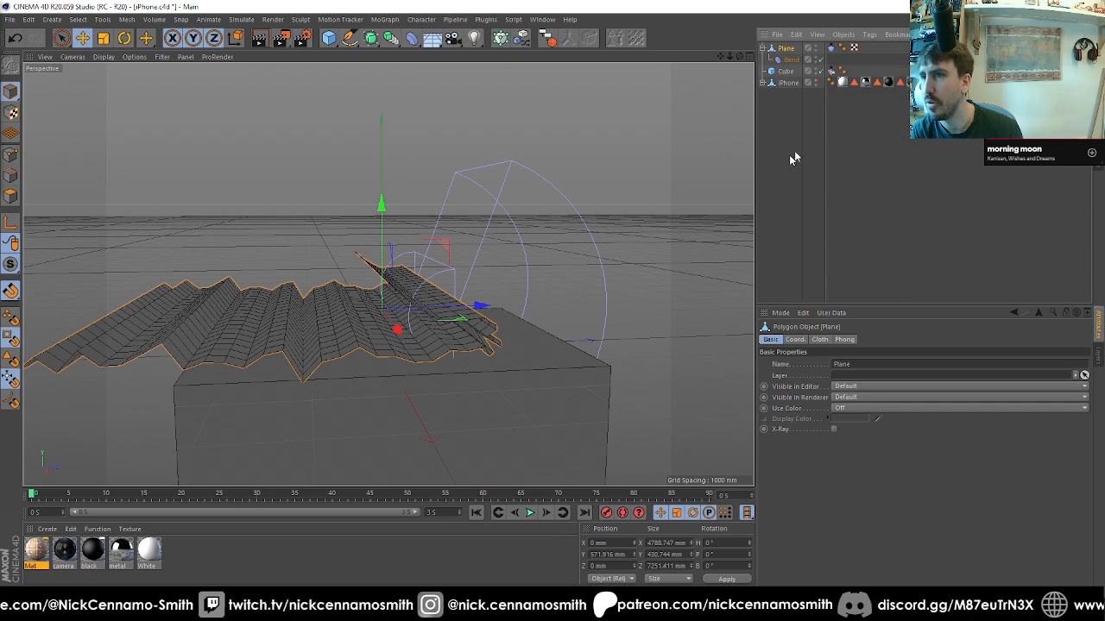
drag(831, 52, 847, 97)
click(831, 47)
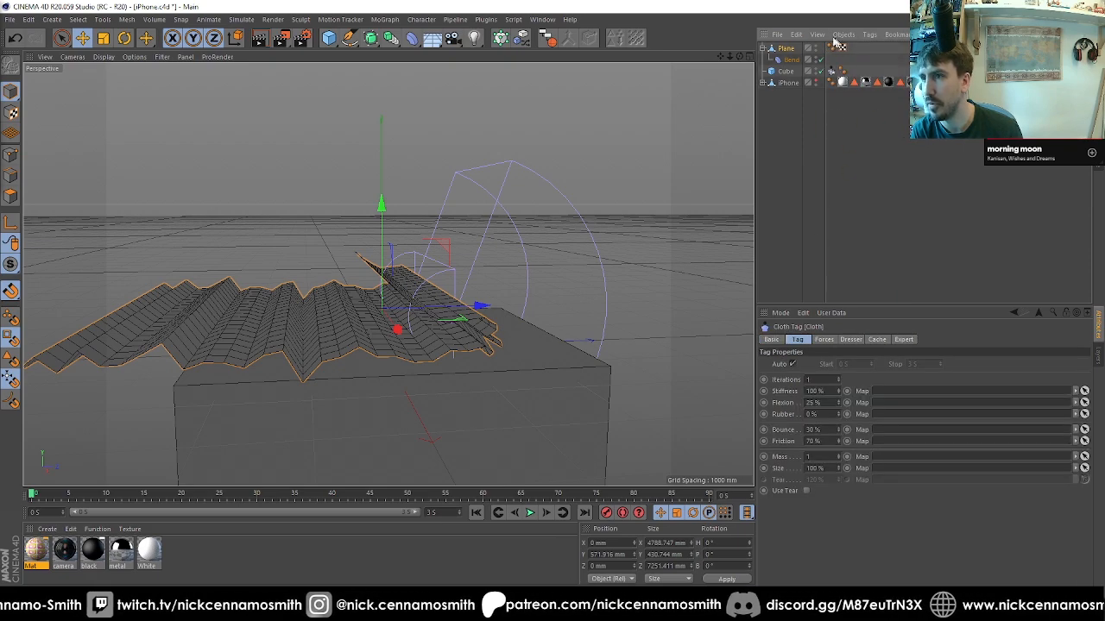
key(Delete)
click(854, 33)
click(863, 119)
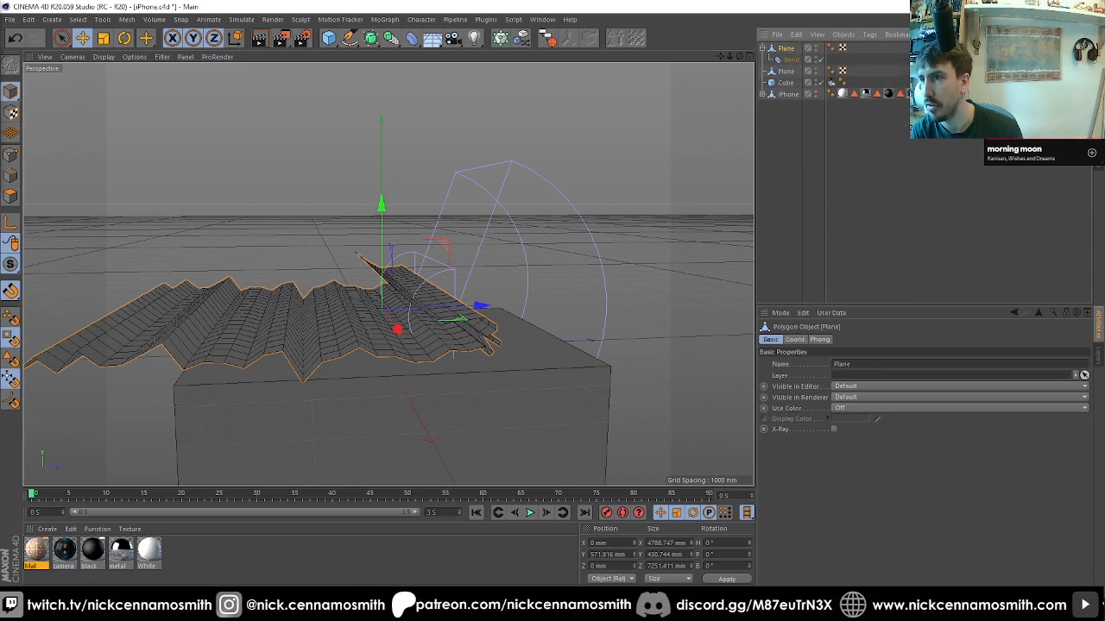
Delete the original plane with its Bend and add a Cloth tag to the baked copy
key(ctrl+z)
key(ctrl+z)
key(ctrl+z)
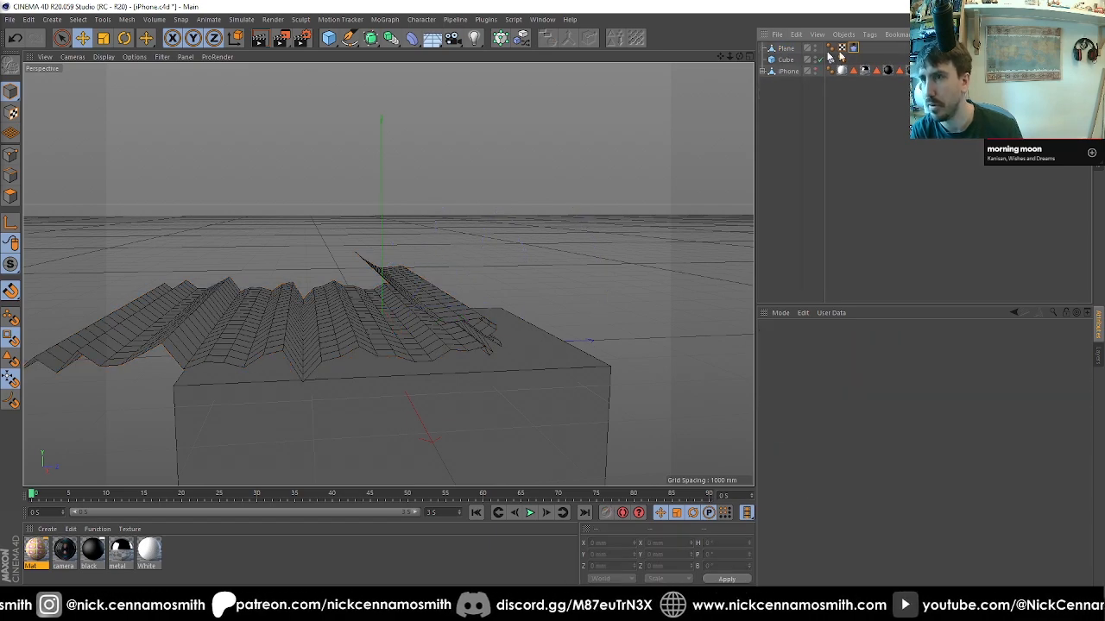
Set the Cloth tag's iterations to 5 and turn on its Self Collision option
click(853, 48)
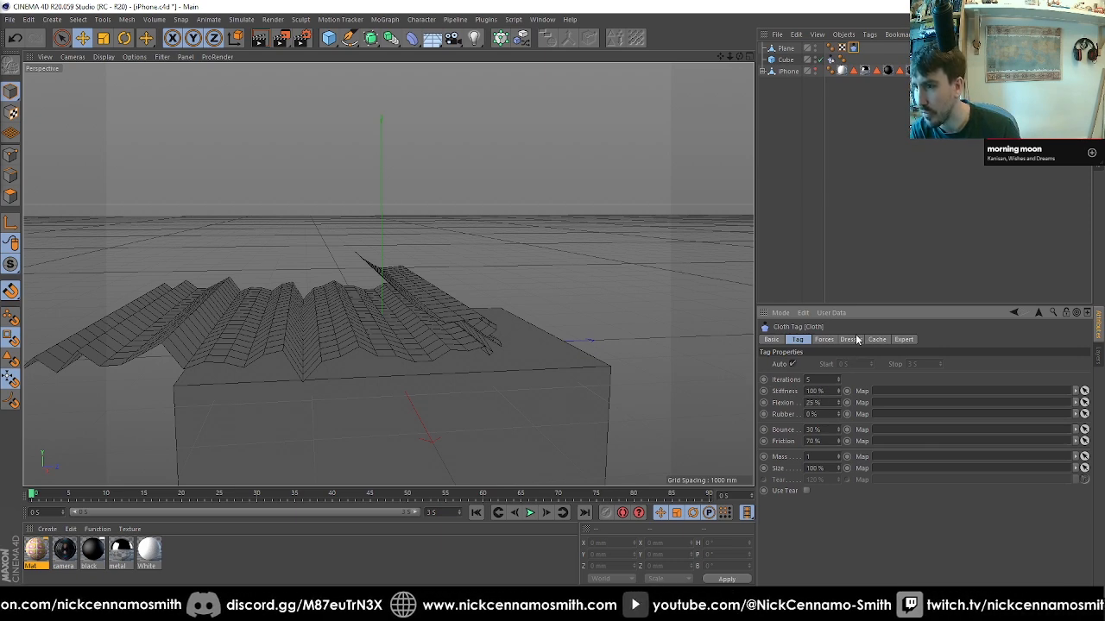
click(851, 339)
click(876, 340)
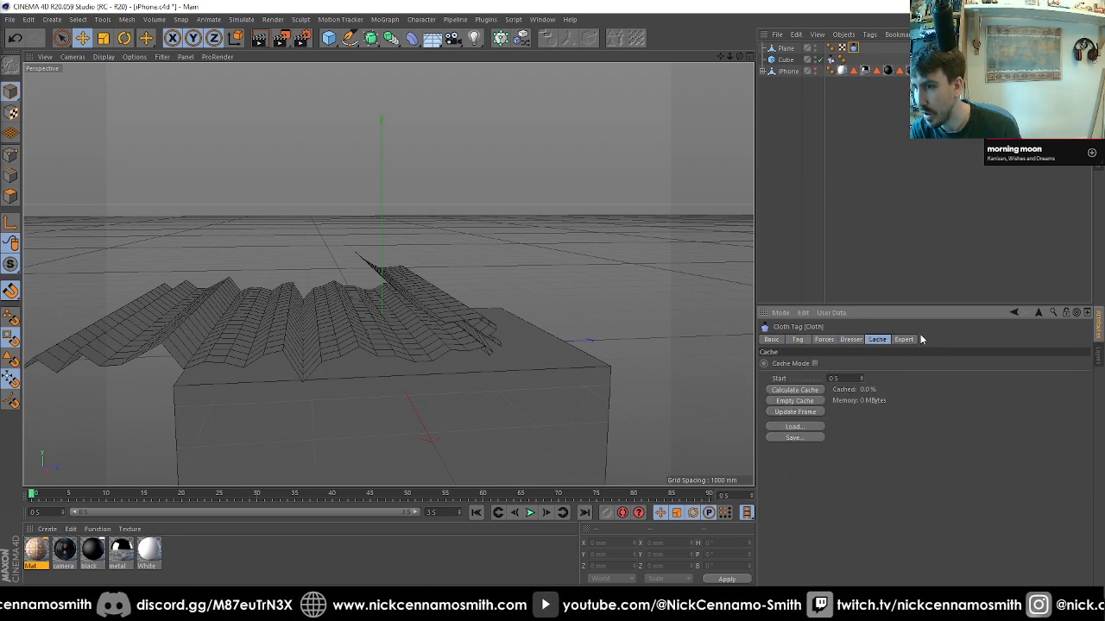
click(904, 340)
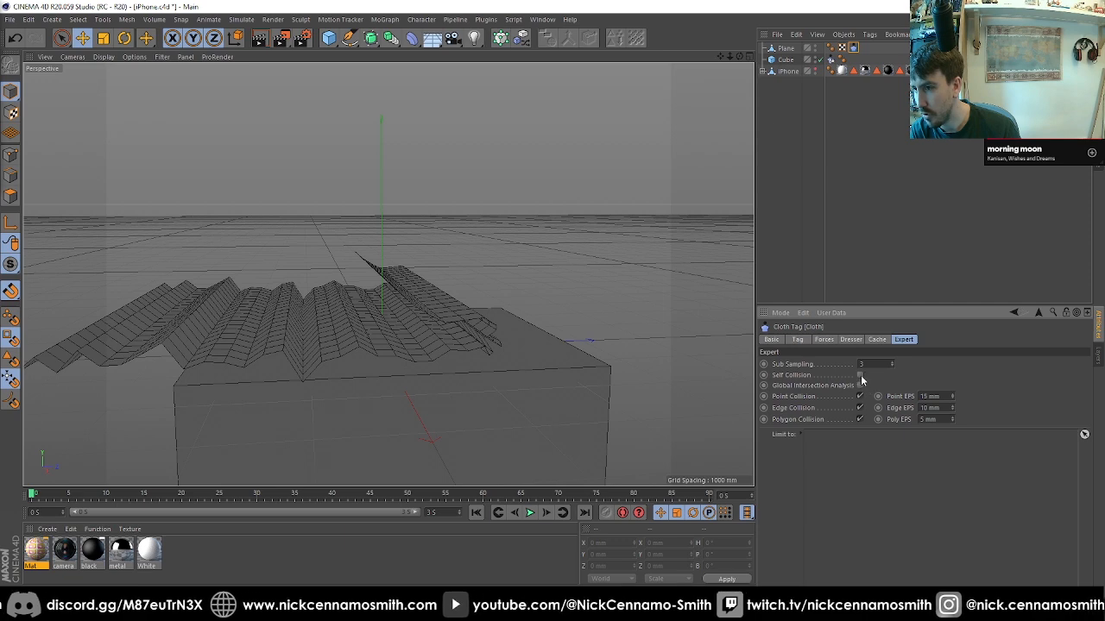
click(861, 375)
Calculate the cloth cache and play the simulation of the plane falling on the cube
click(876, 340)
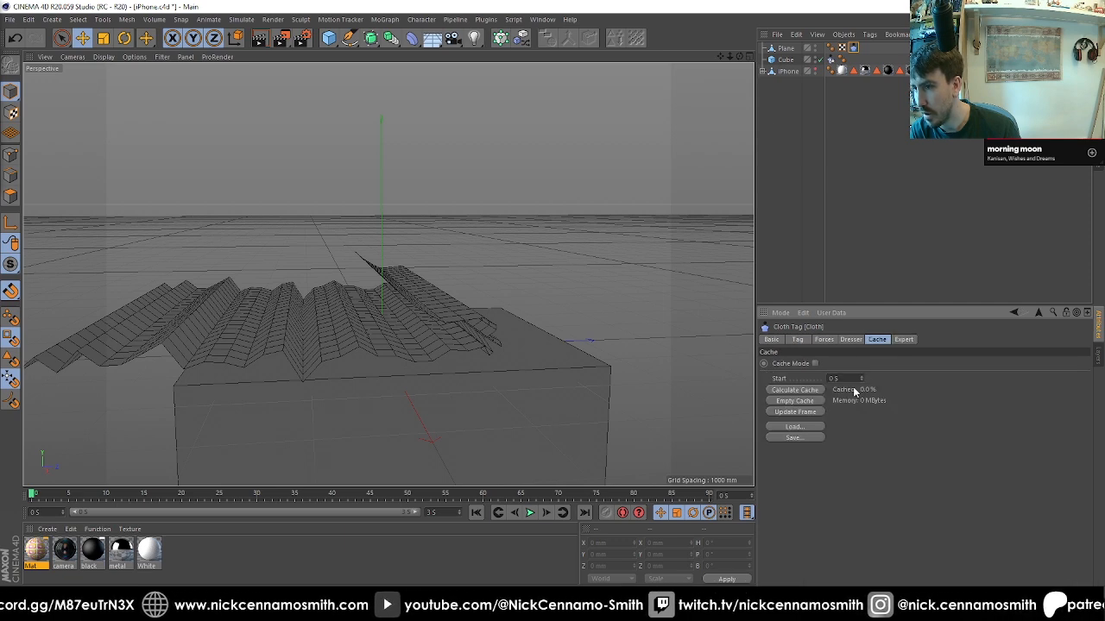
click(794, 391)
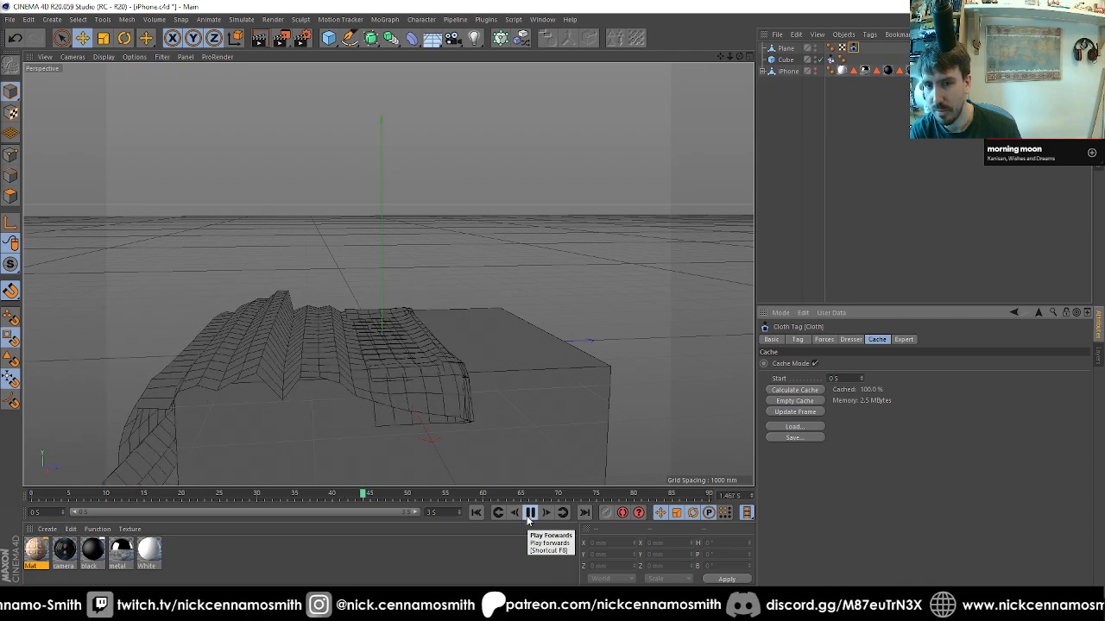
click(529, 513)
Undo the cache calculation, return to the first frame and empty the cloth cache
key(ctrl+z)
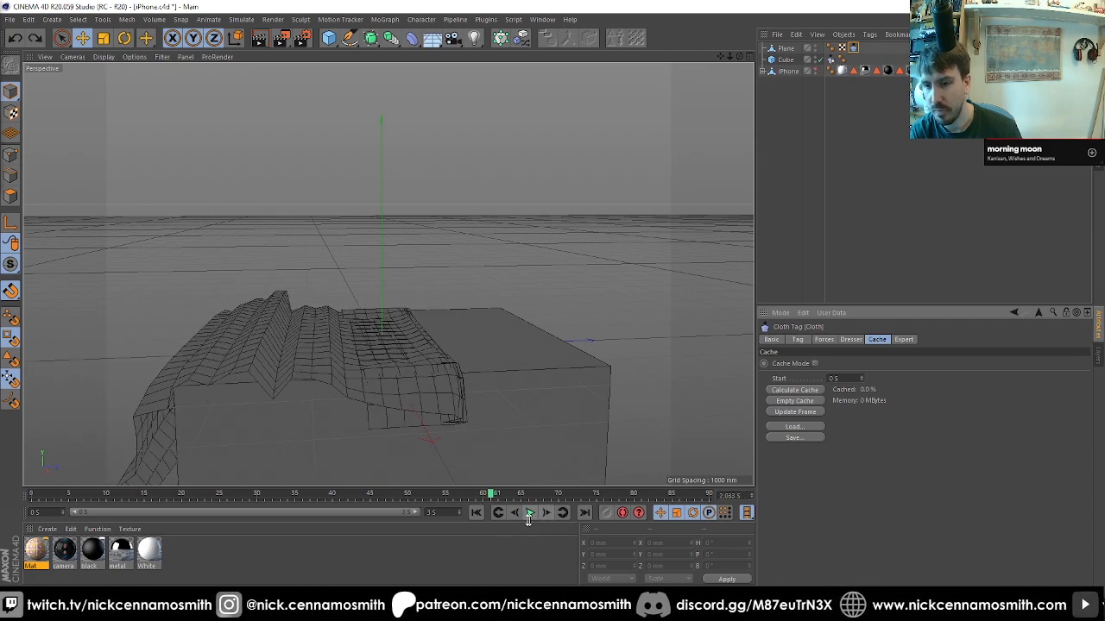
click(475, 512)
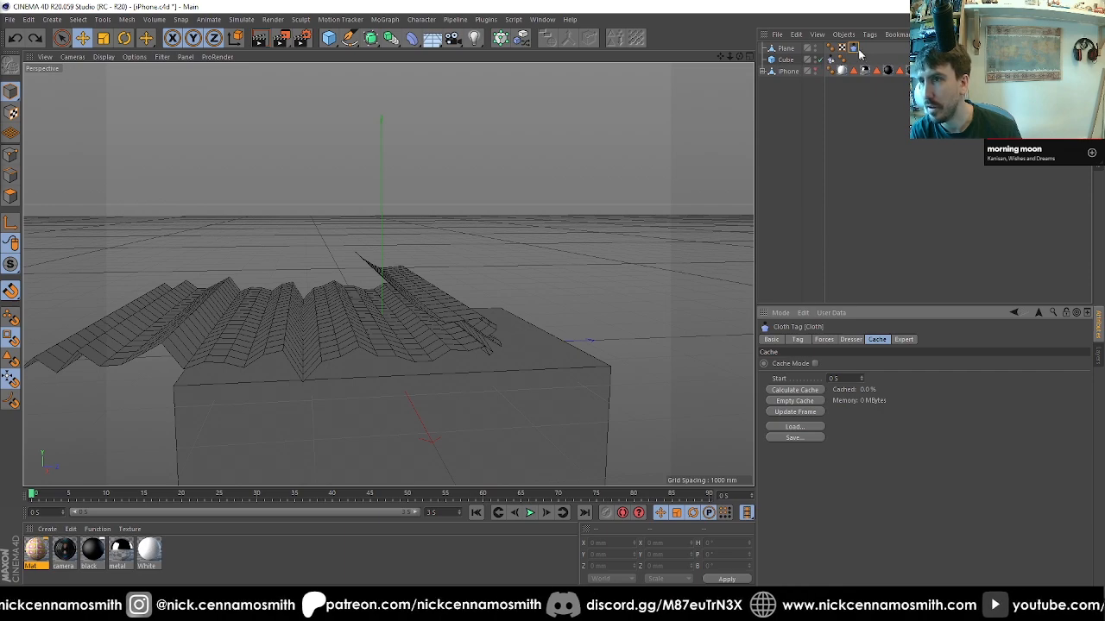
click(806, 401)
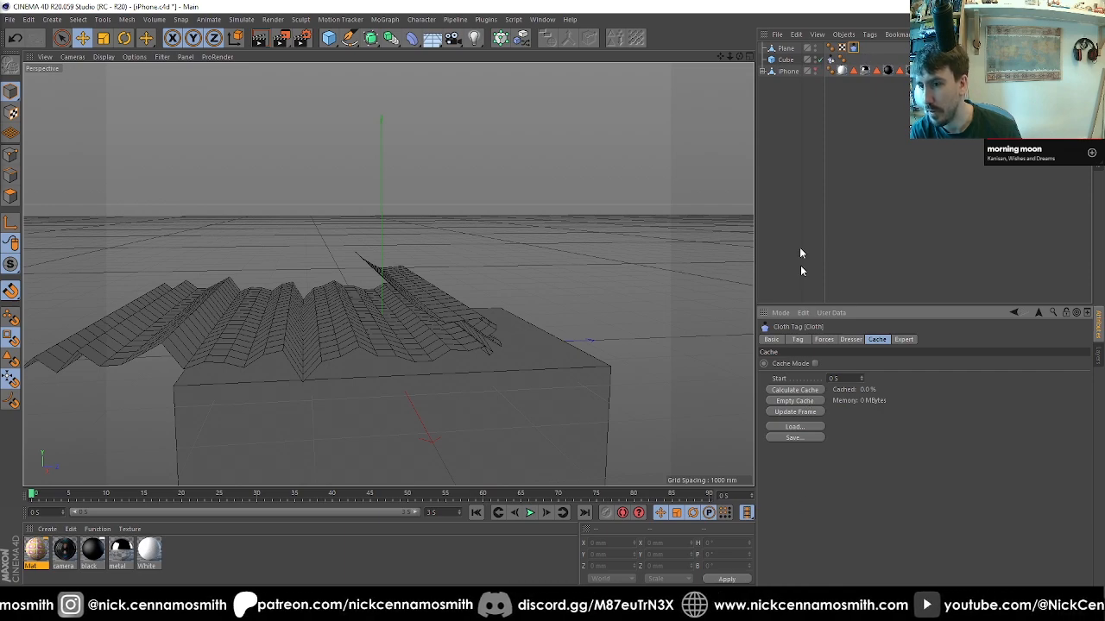
Resize the cube to about 2909 mm in X
click(787, 59)
drag(432, 406, 402, 253)
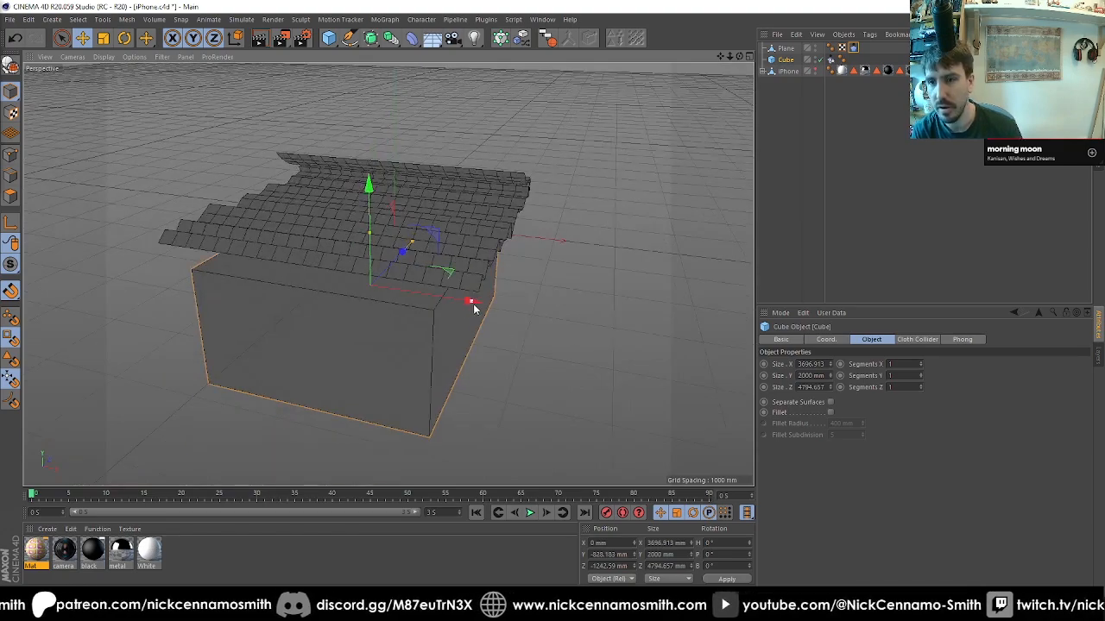
mouse_move(470, 300)
mouse_down()
mouse_move(458, 302)
mouse_move(468, 271)
mouse_move(567, 296)
mouse_move(483, 285)
mouse_up()
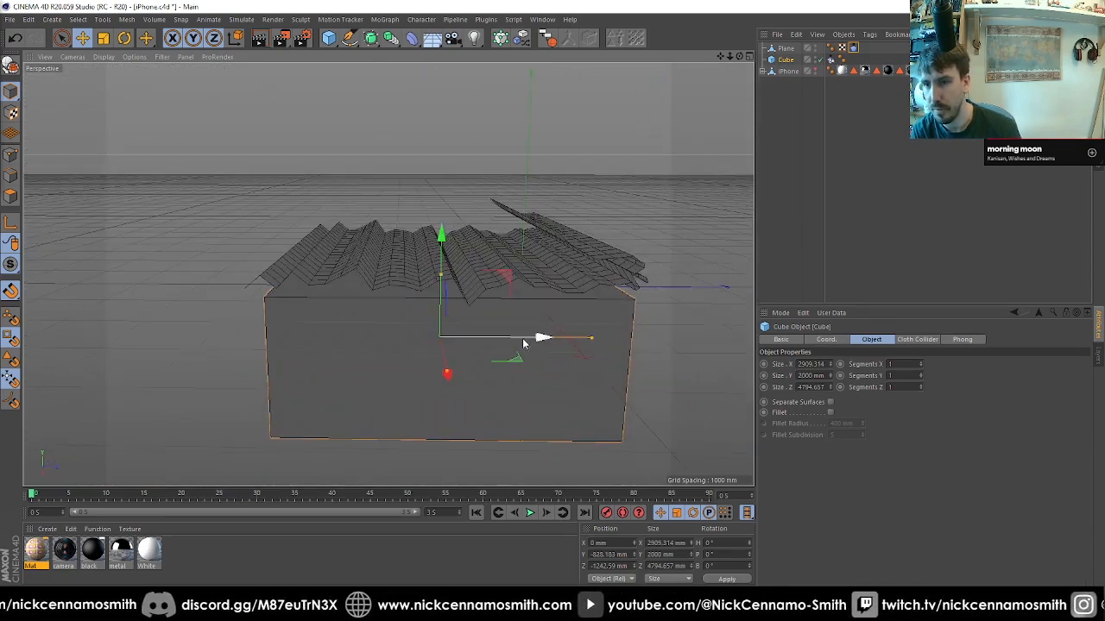
Recalculate the Cloth tag's cache with the resized cube and play the simulation
click(842, 48)
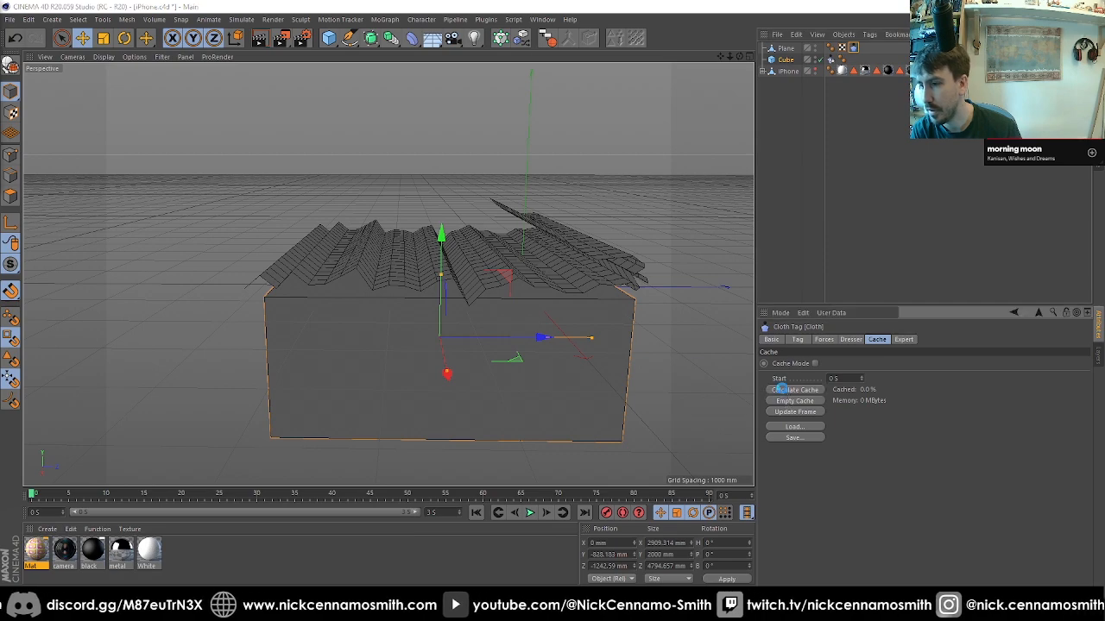
click(779, 389)
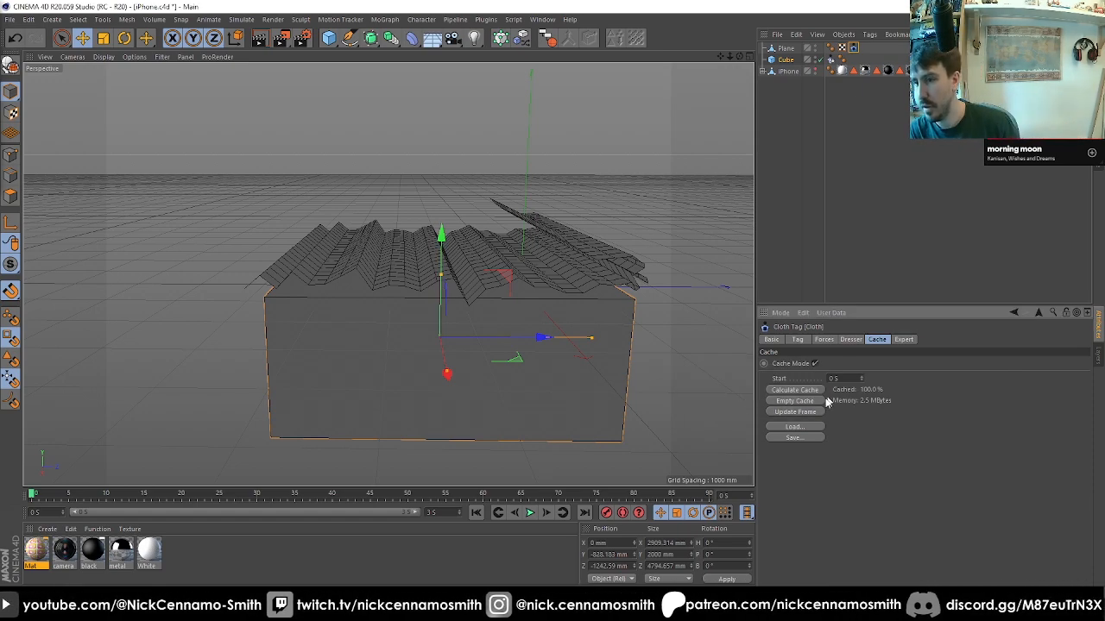
click(531, 513)
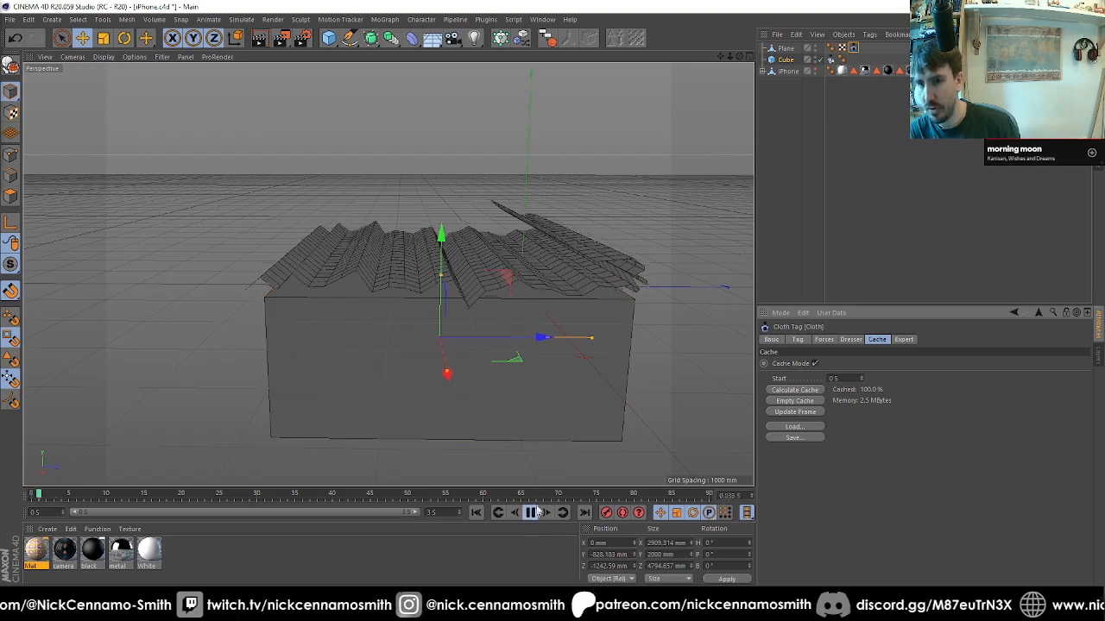
click(526, 533)
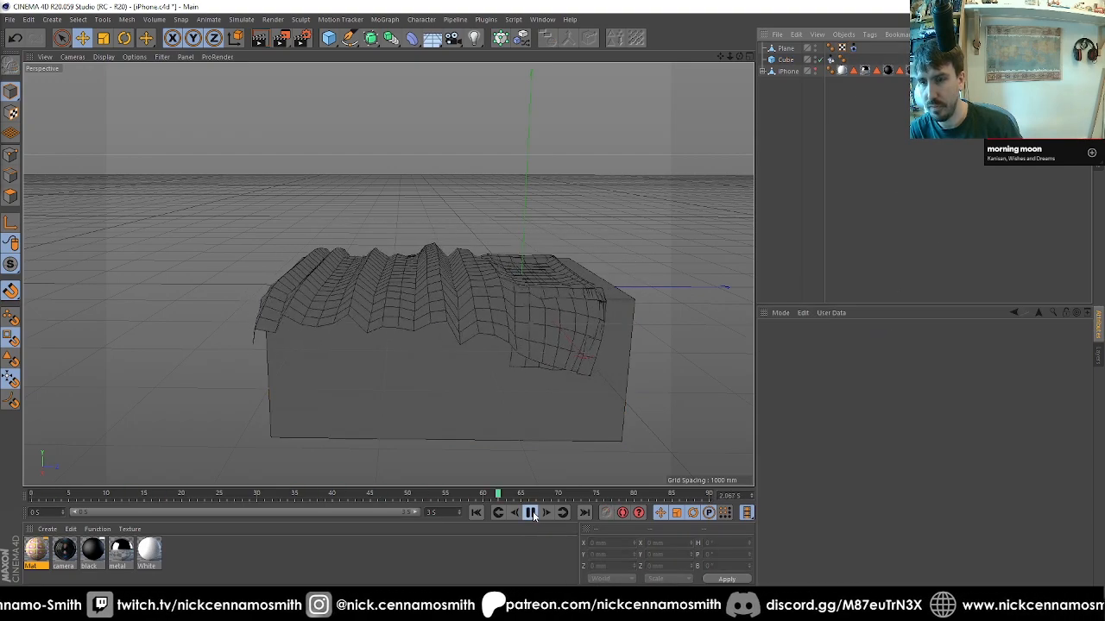
With the simulation paused near frame 86, unhide the iPhone and place it above the cloth at about Y 626 mm, Z -1672 mm
click(532, 512)
mouse_move(520, 475)
mouse_down()
mouse_move(367, 243)
mouse_move(289, 291)
mouse_move(311, 320)
mouse_move(424, 335)
mouse_move(353, 279)
mouse_move(471, 299)
mouse_move(533, 322)
mouse_move(533, 343)
mouse_move(526, 286)
mouse_move(434, 227)
mouse_move(441, 235)
mouse_move(391, 232)
mouse_move(382, 328)
mouse_move(389, 289)
mouse_move(422, 331)
mouse_move(567, 338)
mouse_move(621, 310)
mouse_up()
click(790, 72)
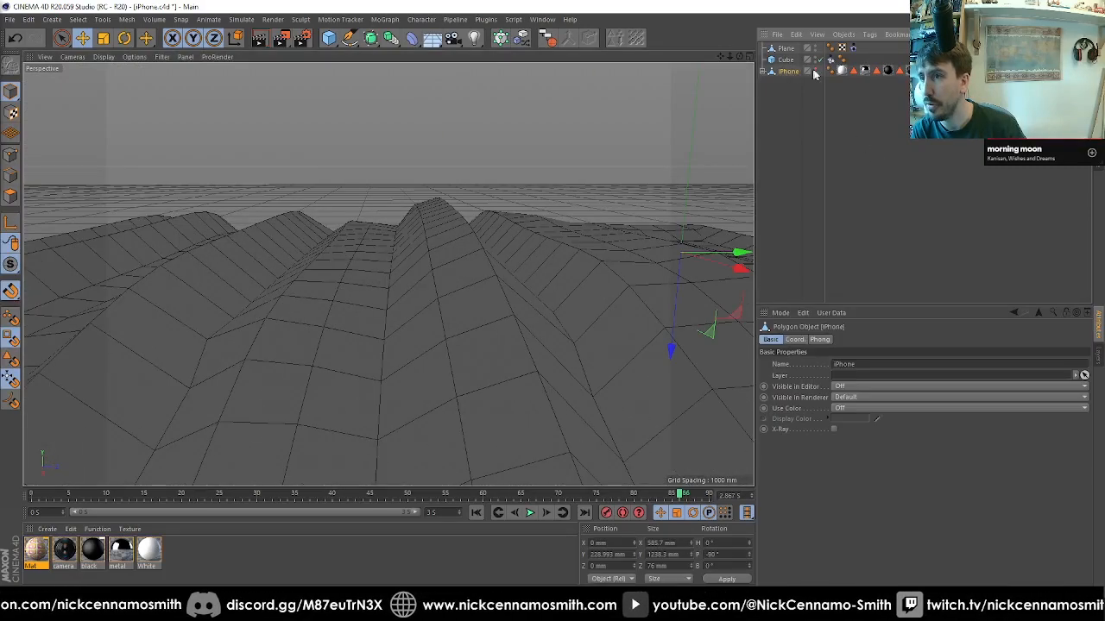
key(o)
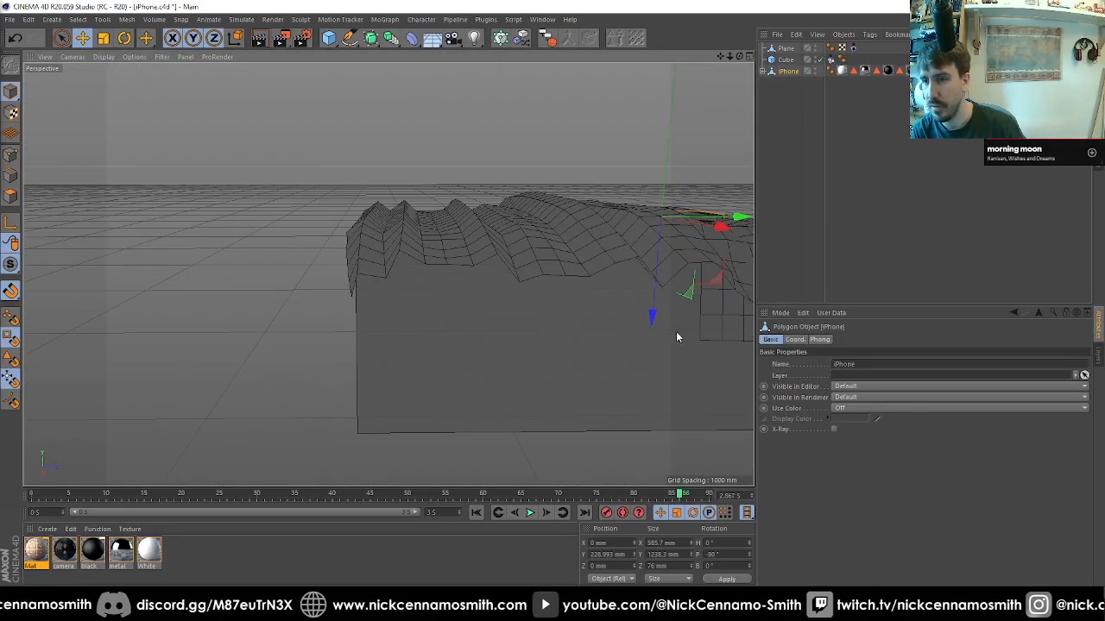
drag(675, 337, 462, 285)
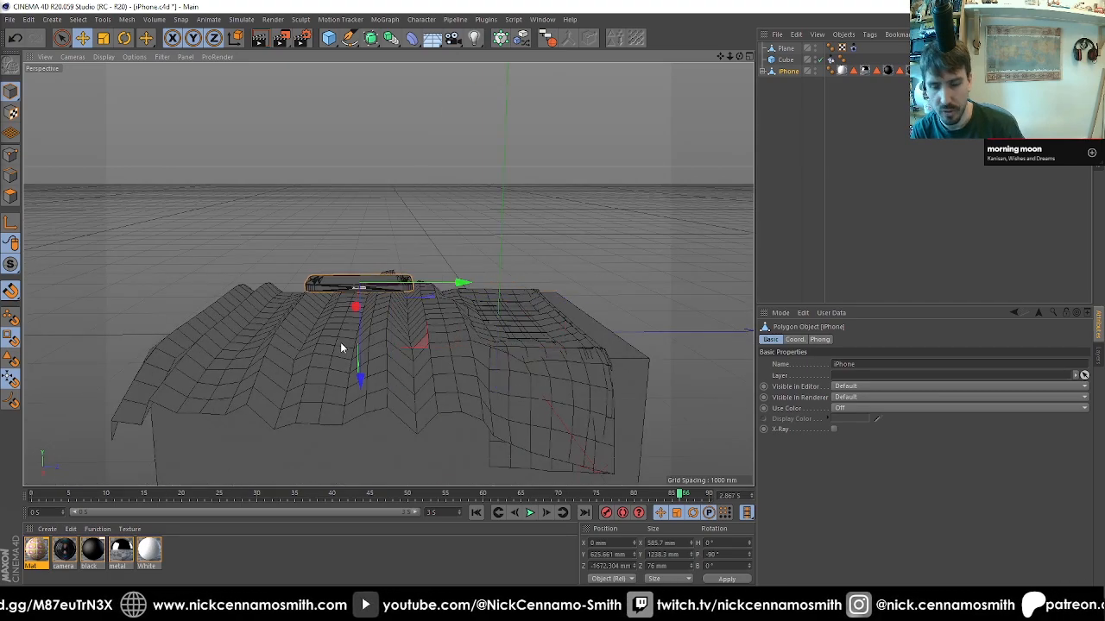
drag(359, 362, 594, 242)
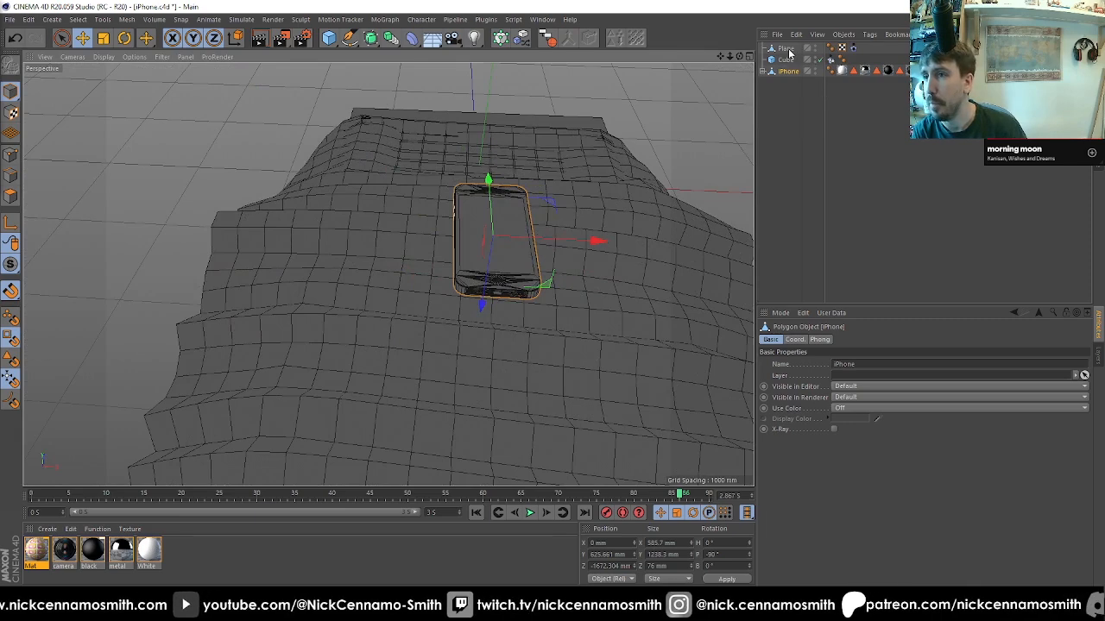
Delete the plane's Cloth tag and nest the plane under a new Cloth Surface object
click(854, 50)
click(818, 55)
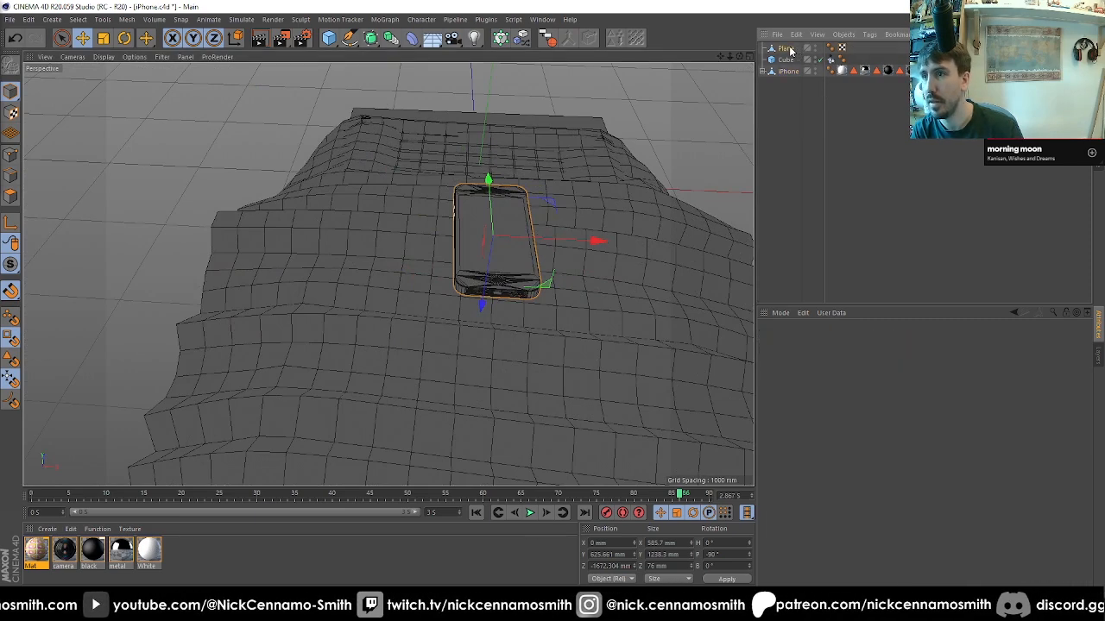
click(789, 50)
click(248, 19)
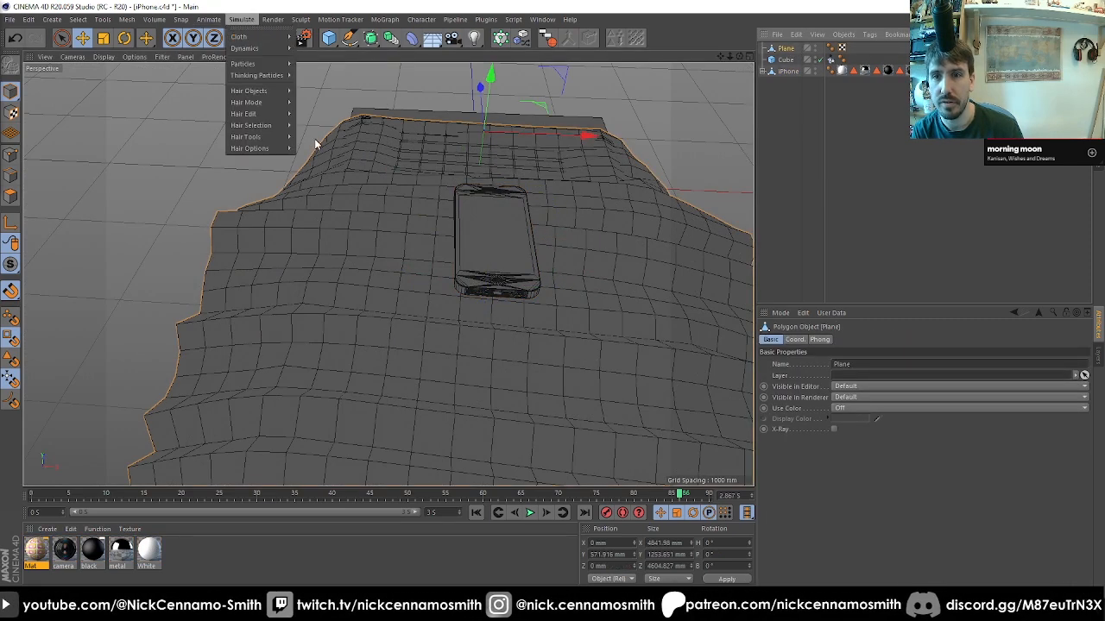
mouse_move(283, 91)
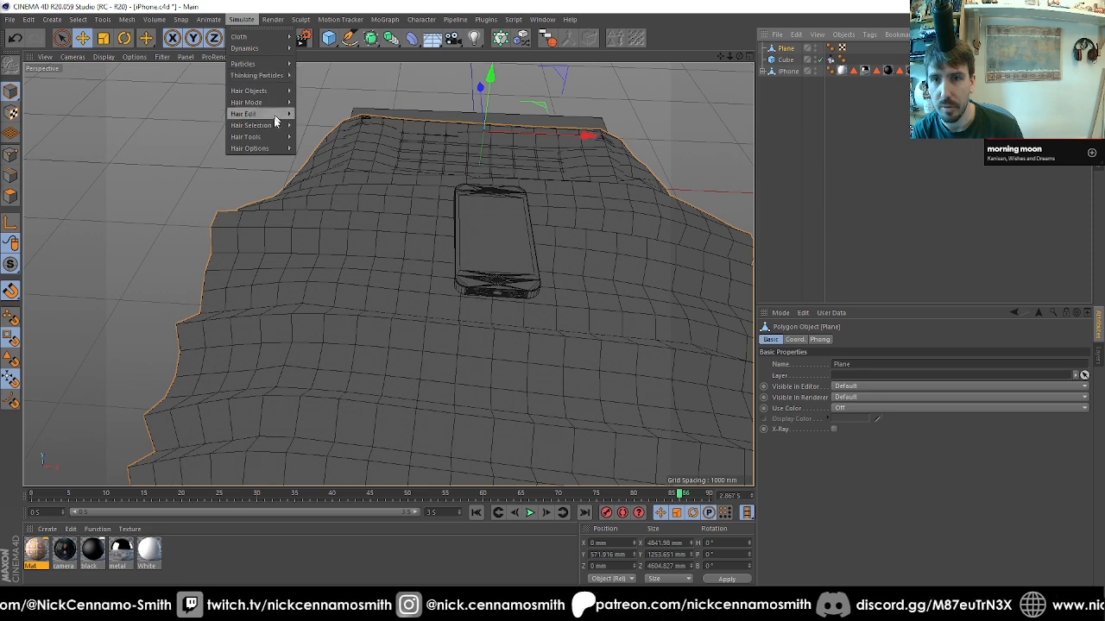
mouse_move(273, 140)
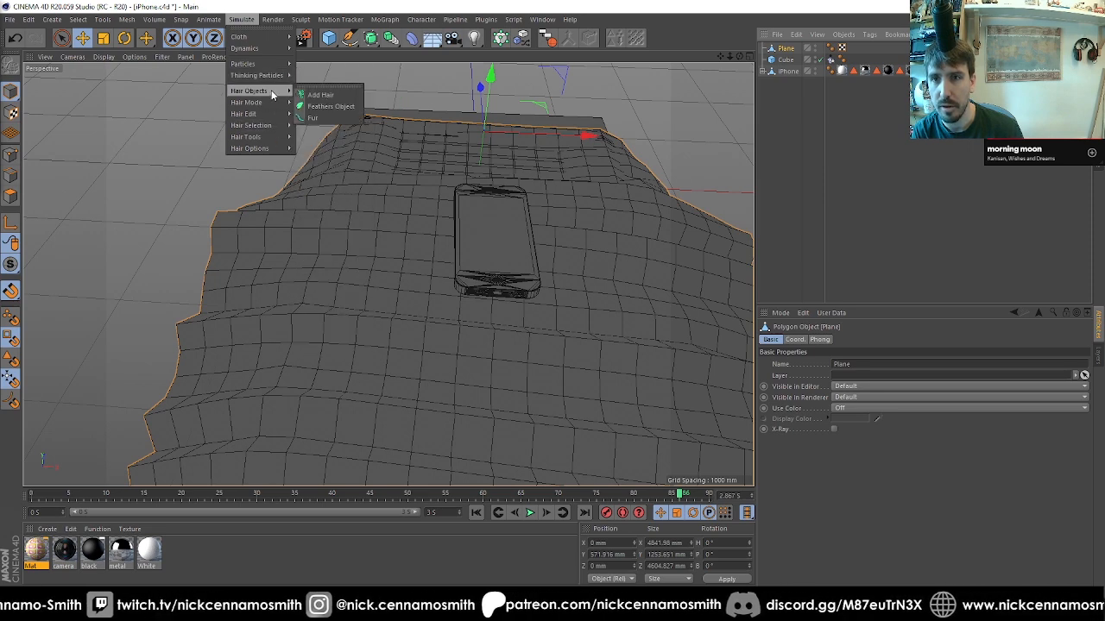
mouse_move(271, 66)
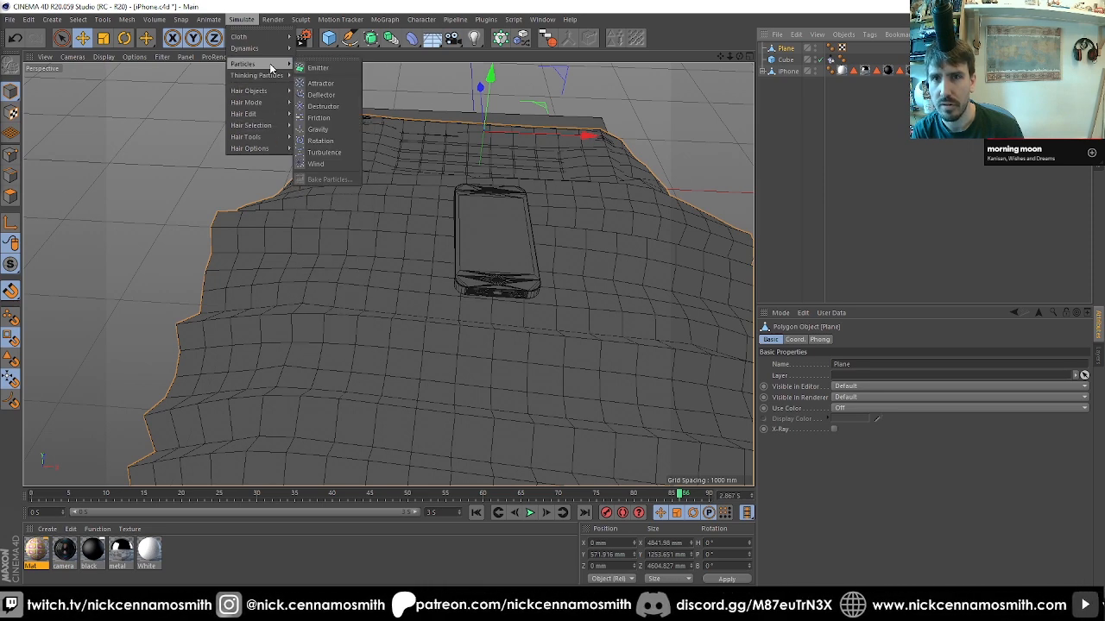
mouse_move(250, 36)
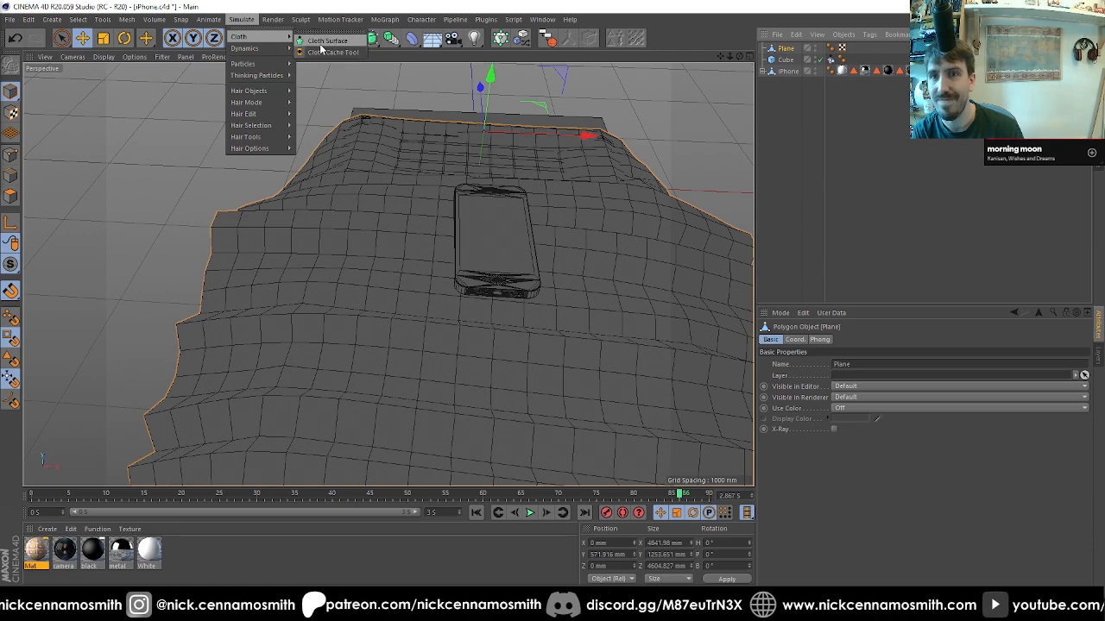
click(320, 42)
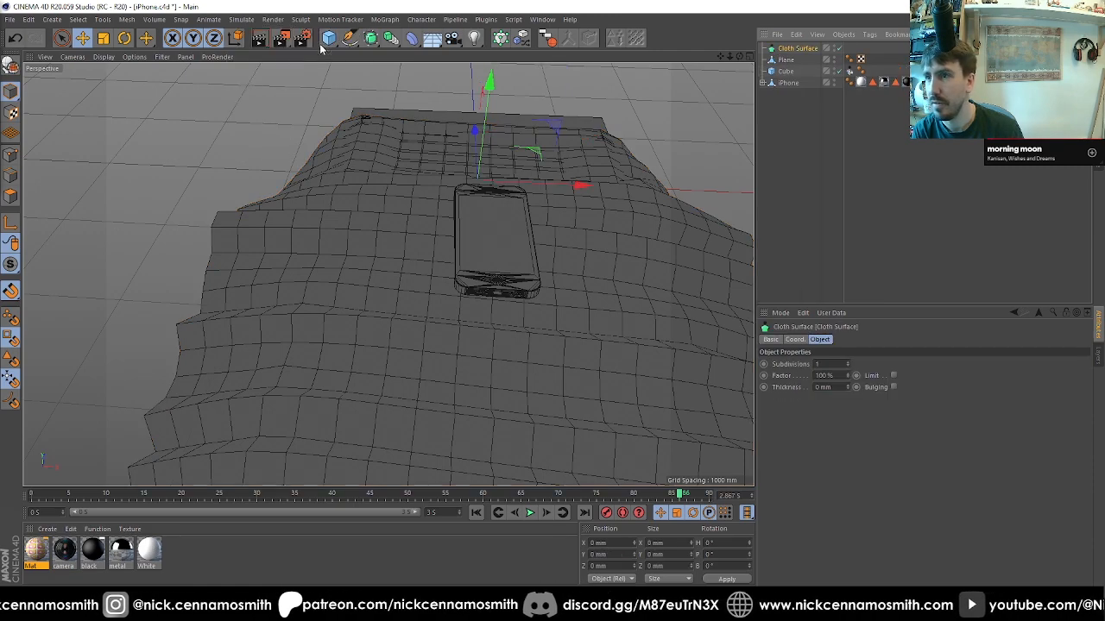
click(792, 59)
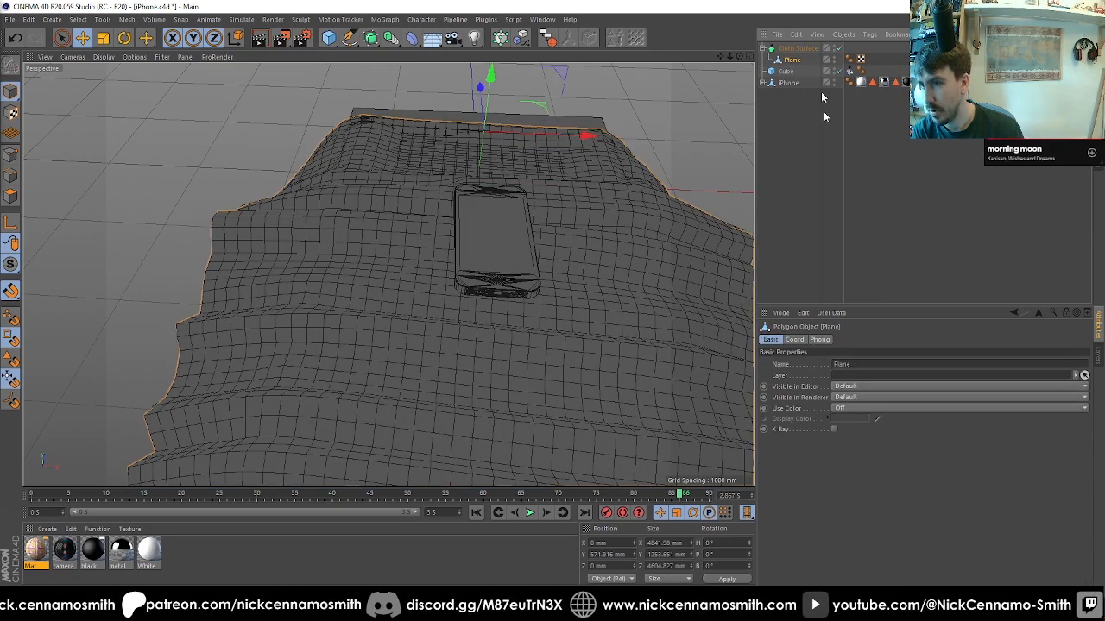
Enable Bulging on the Cloth Surface and set its thickness to 2 mm
click(793, 48)
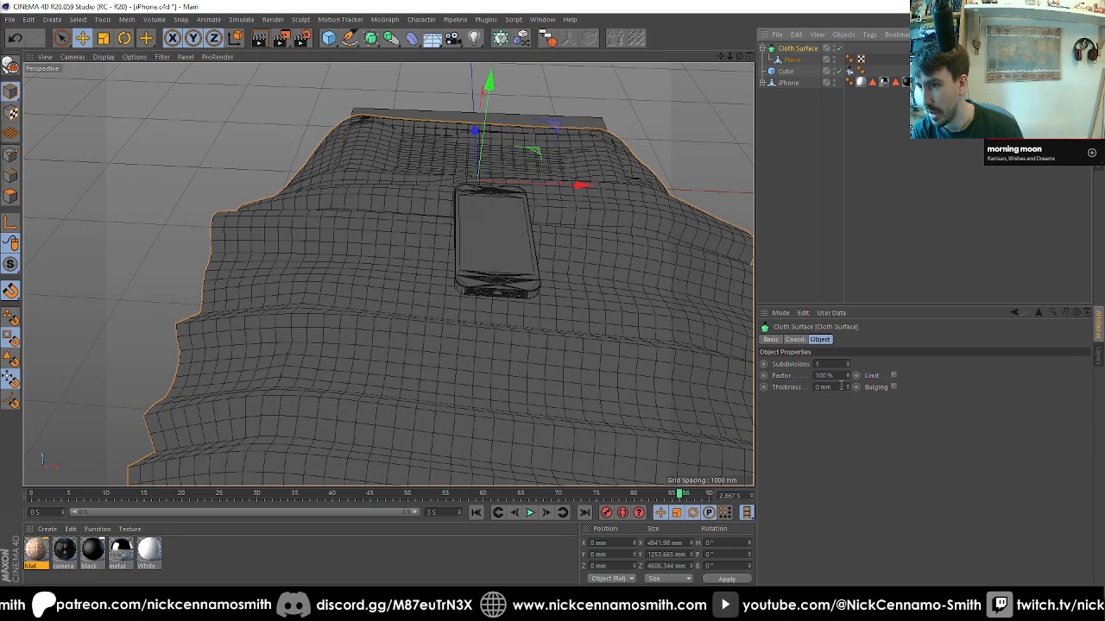
click(894, 387)
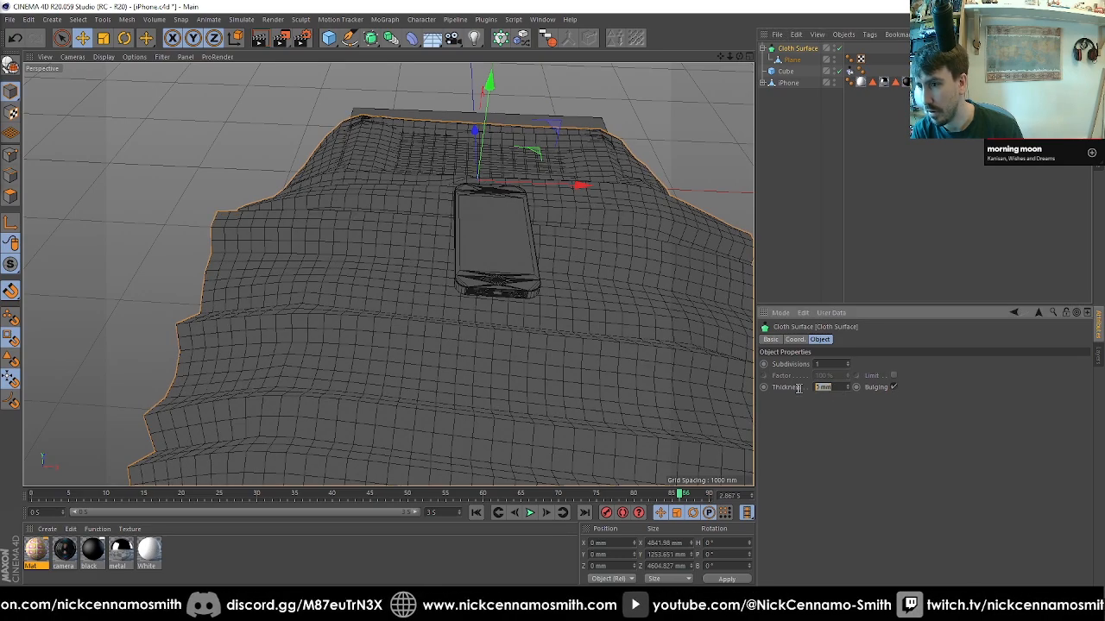
key(Return)
scroll(503, 332, up, 2)
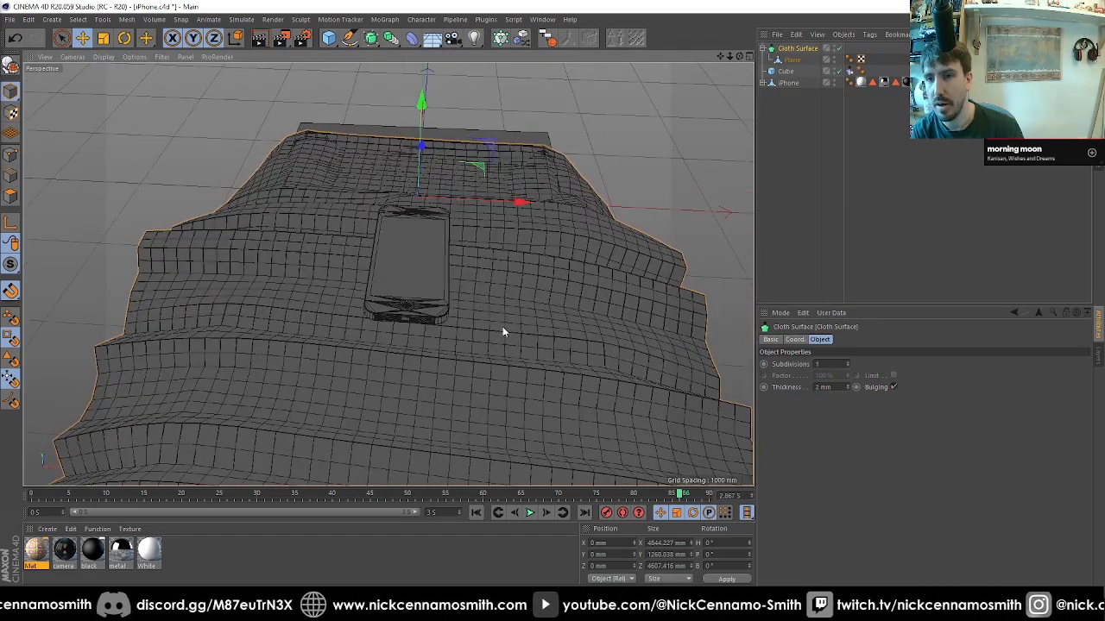
Add a Collision deformer and assign the iPhone as its collider object
drag(503, 332, 812, 181)
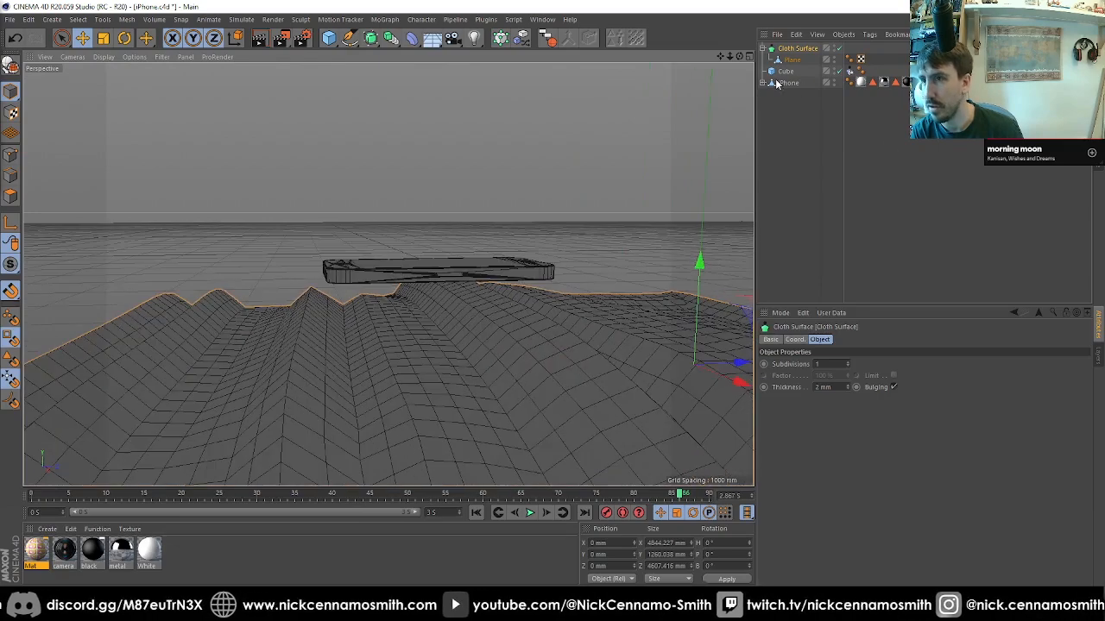
click(791, 60)
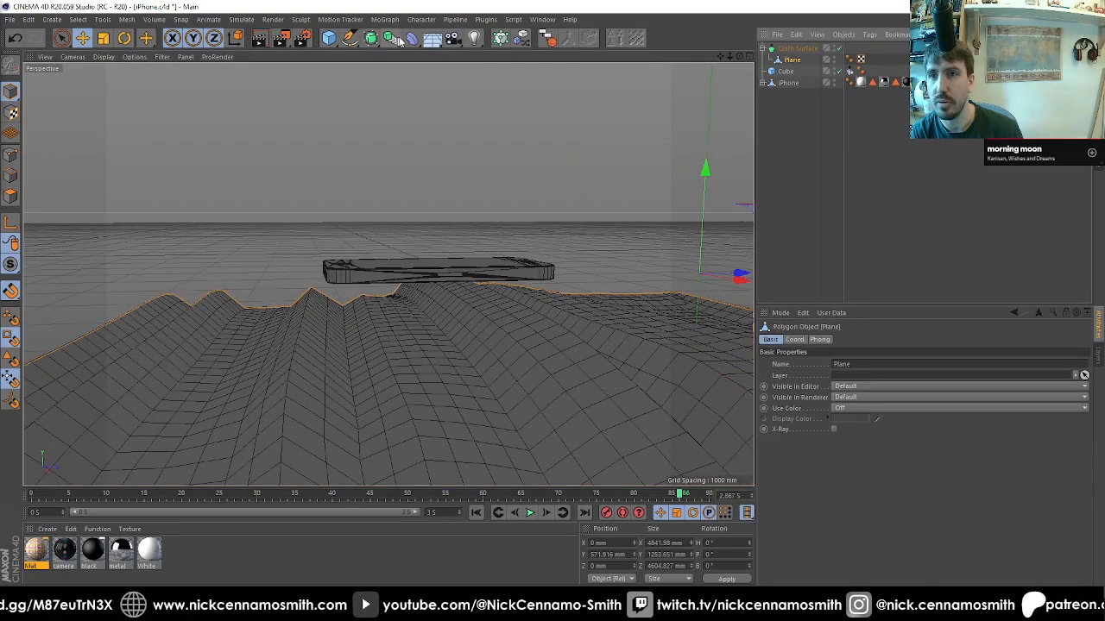
click(393, 39)
click(708, 162)
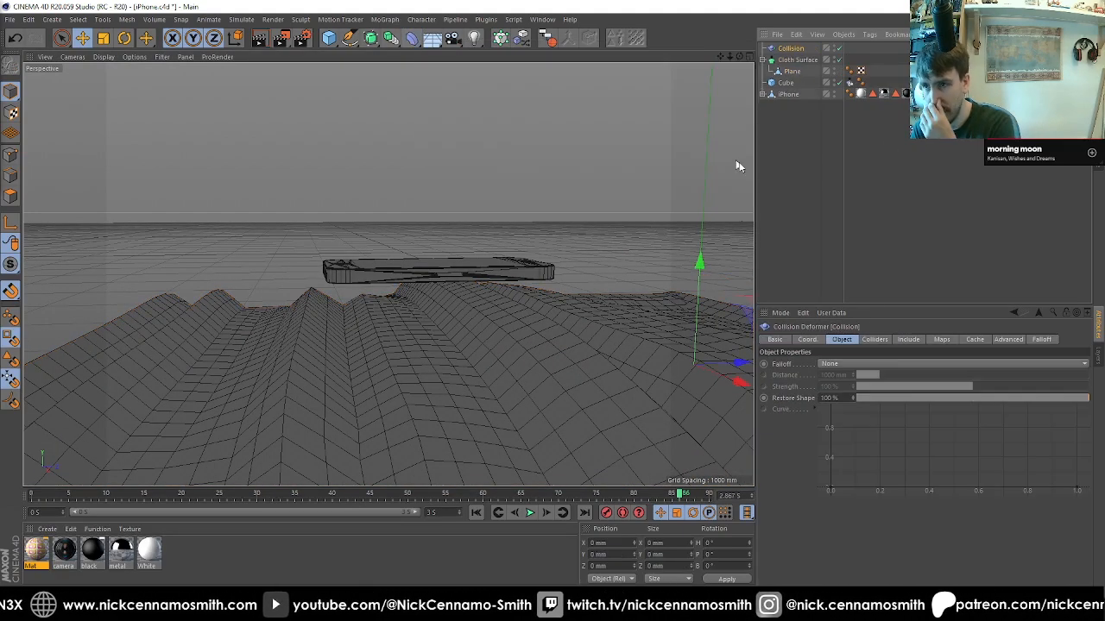
click(874, 339)
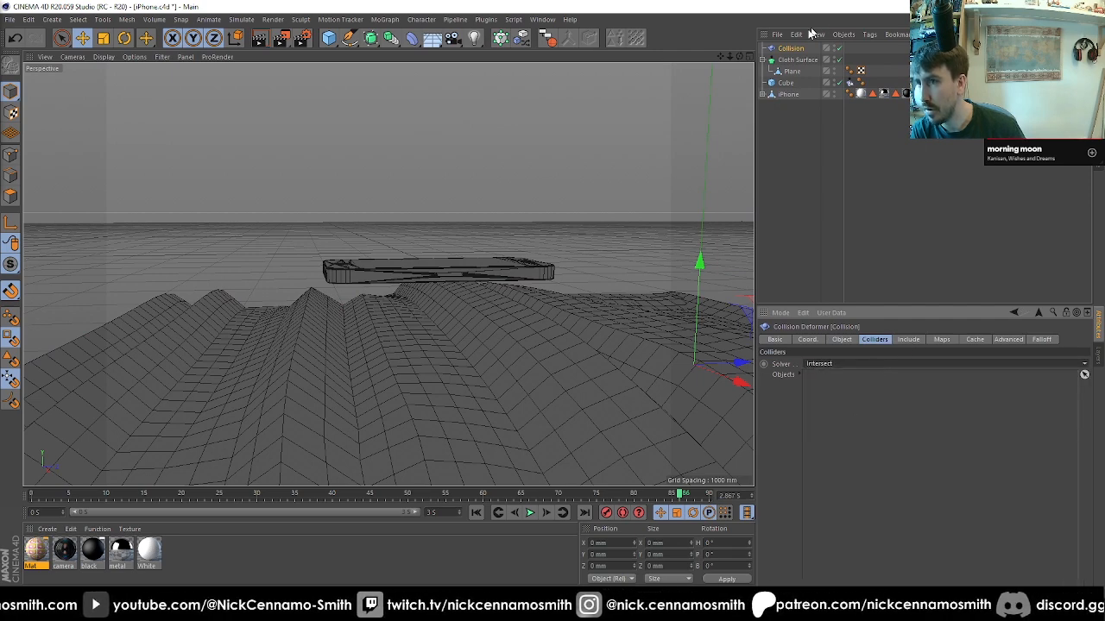
drag(786, 92, 876, 466)
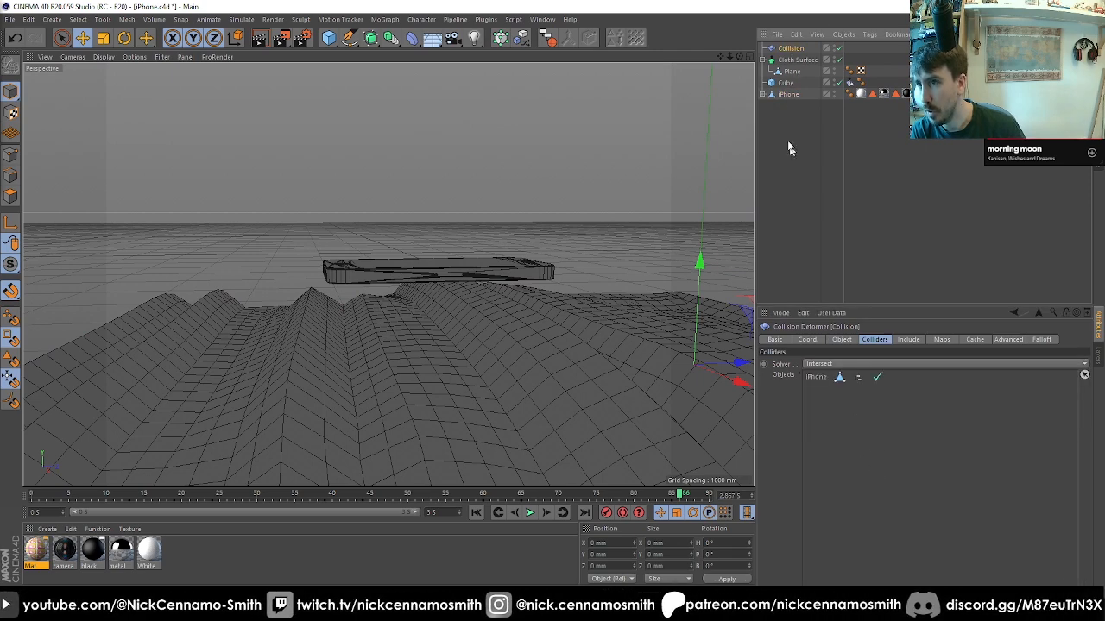
click(762, 94)
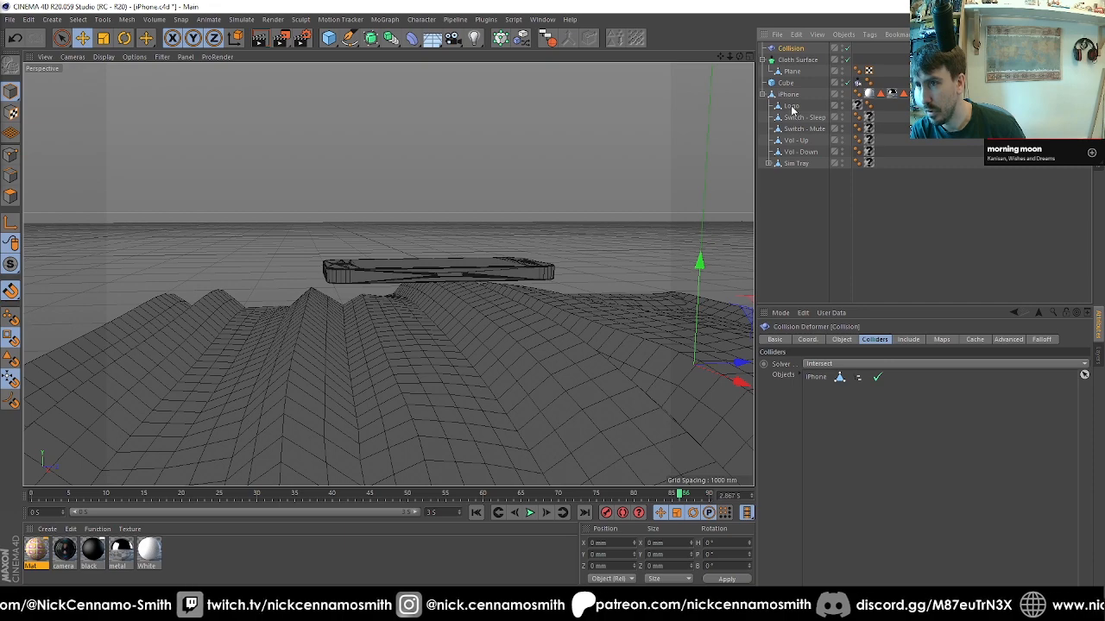
click(762, 94)
Lower the iPhone into the cloth to about Y 331 mm and nest the Collision deformer under the plane
click(787, 94)
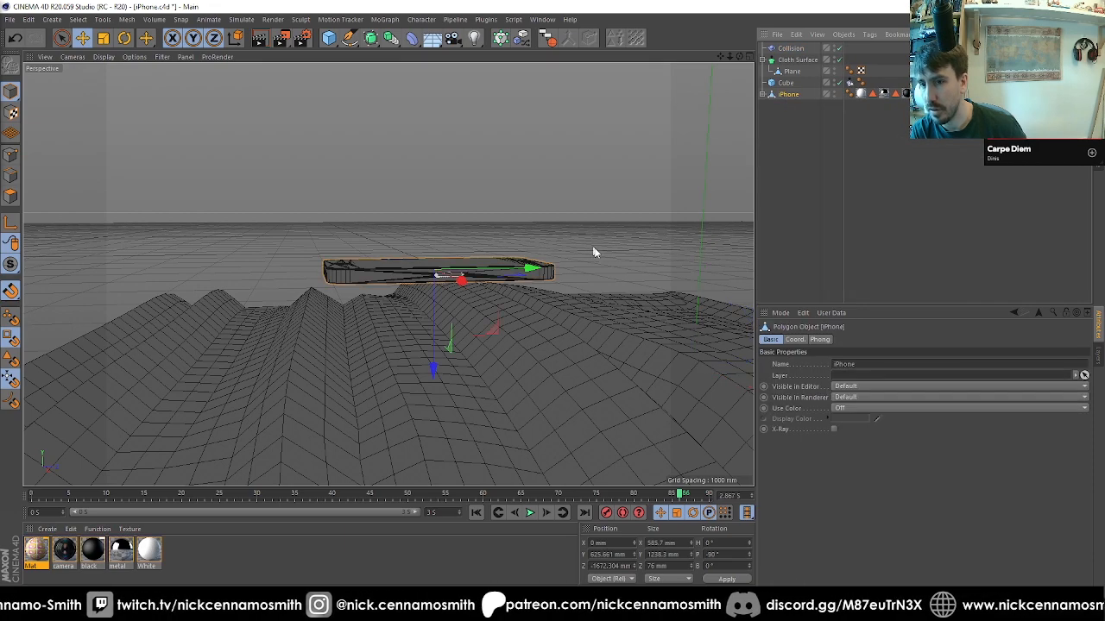
drag(433, 368, 429, 413)
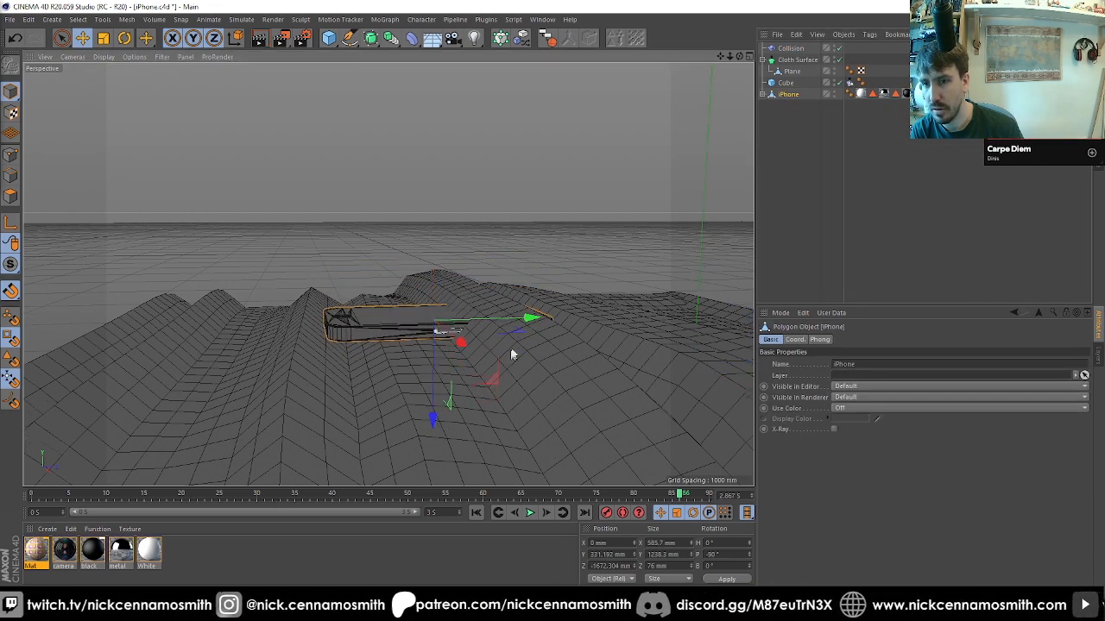
drag(511, 353, 578, 200)
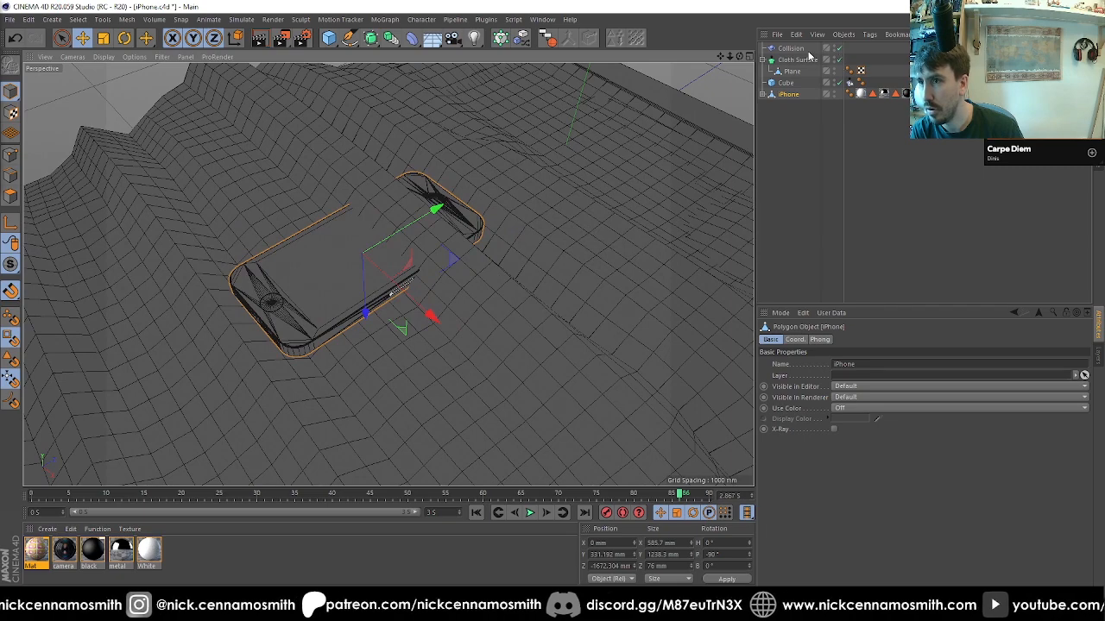
drag(790, 49, 797, 74)
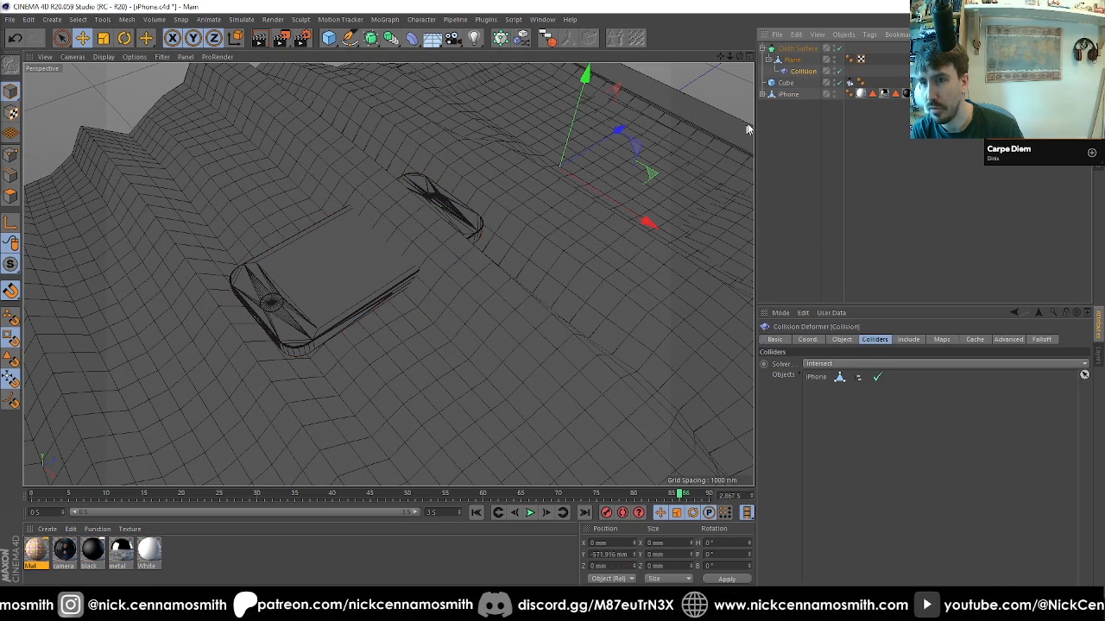
Raise the iPhone to about Y 582 mm so it lies on top of the cloth folds
click(789, 95)
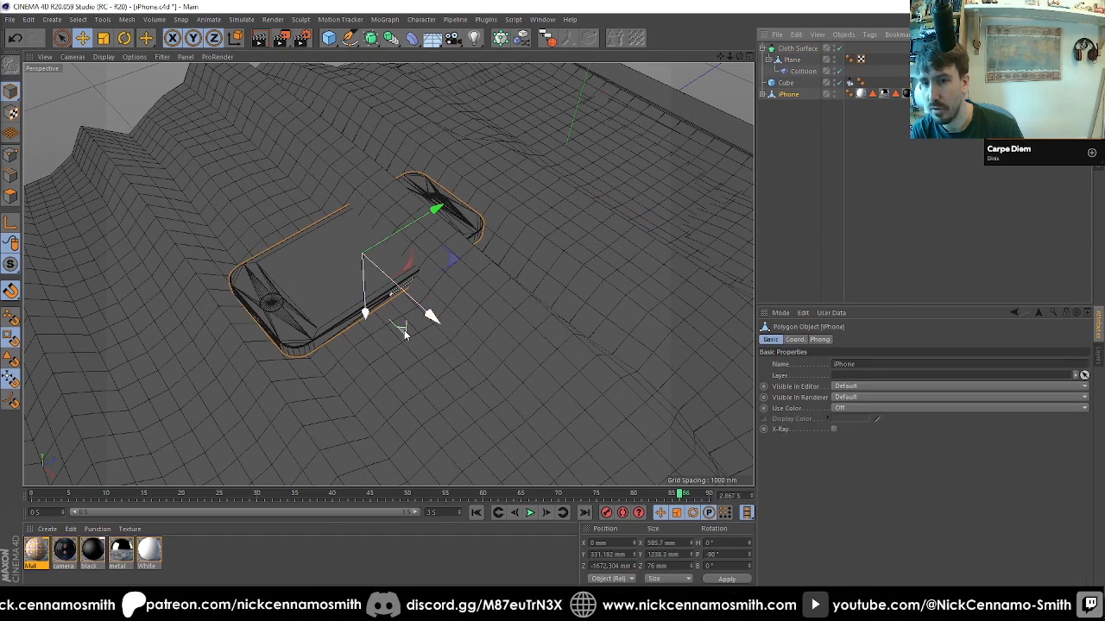
mouse_move(369, 313)
mouse_down()
mouse_move(356, 297)
mouse_move(361, 308)
mouse_up()
drag(458, 328, 456, 191)
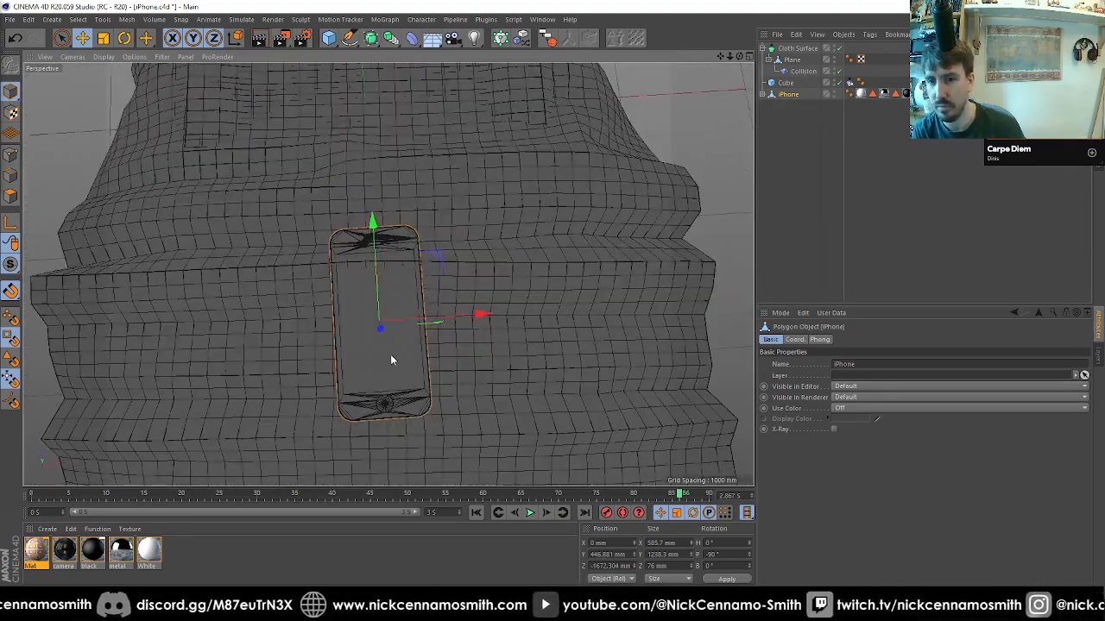
drag(391, 360, 372, 173)
scroll(496, 182, up, 5)
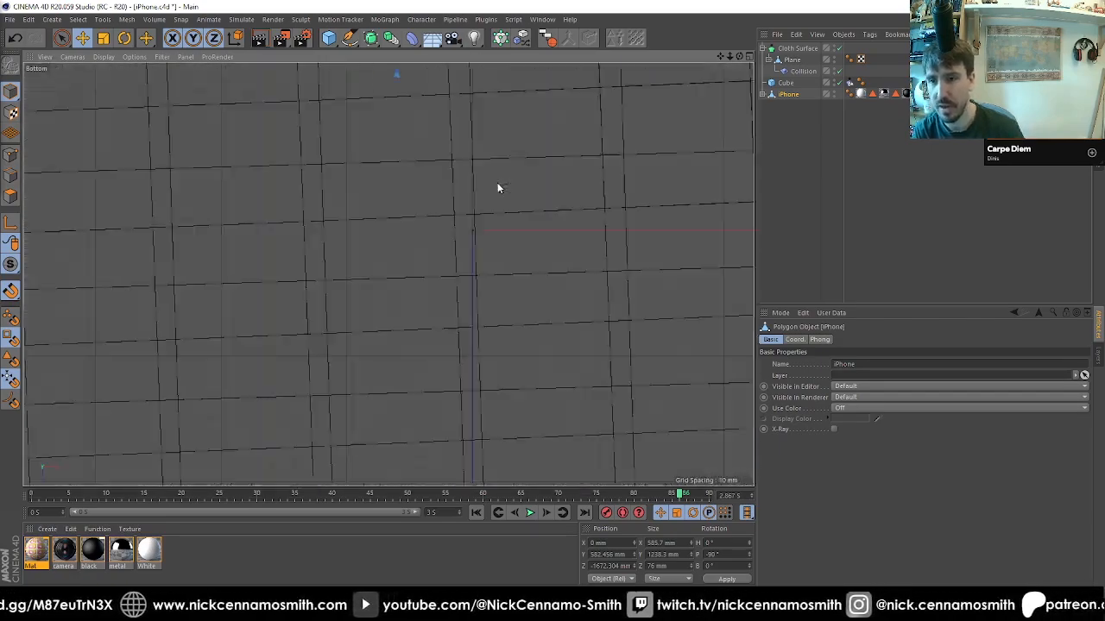
scroll(497, 196, down, 8)
drag(498, 138, 431, 202)
scroll(486, 288, up, 5)
scroll(458, 209, up, 1)
scroll(458, 207, up, 2)
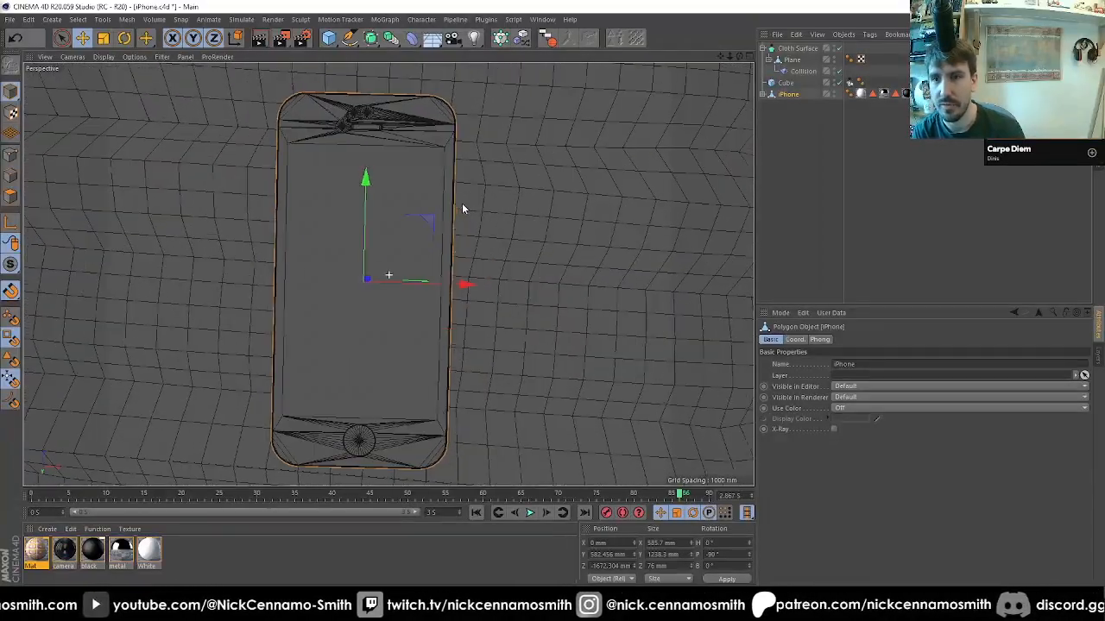